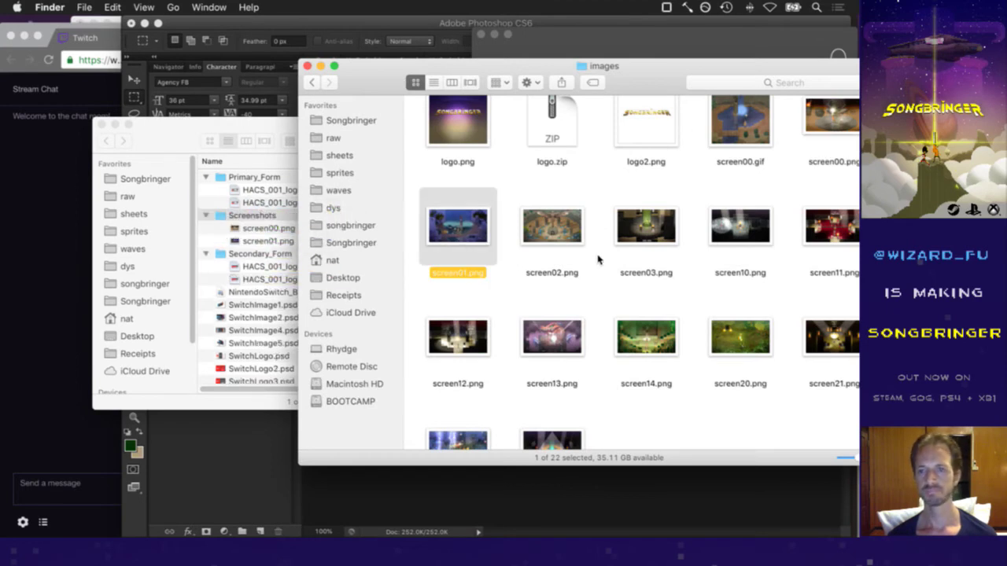
Preview screen03.png from the images folder at full size and close the preview
left_click(645, 229)
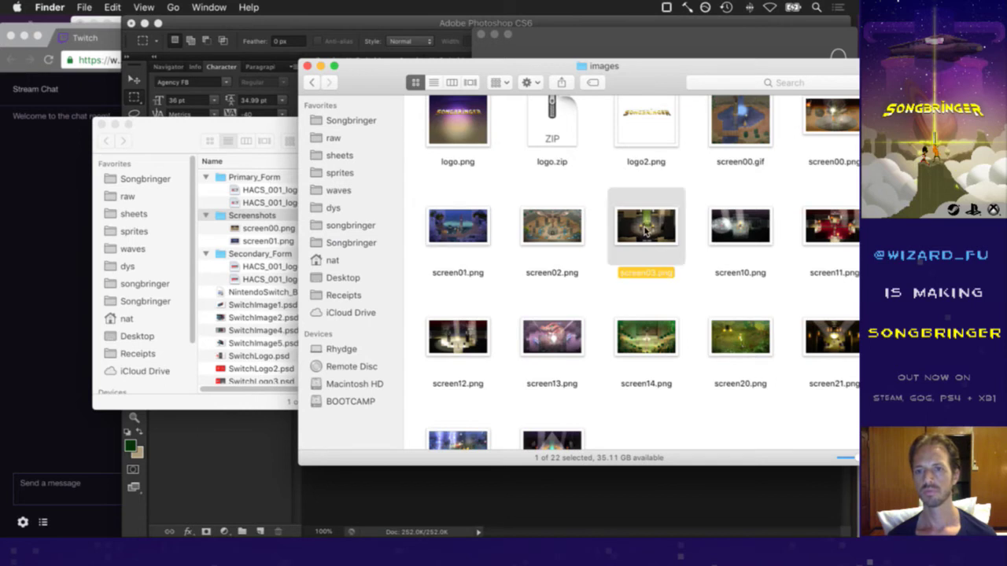
key("space")
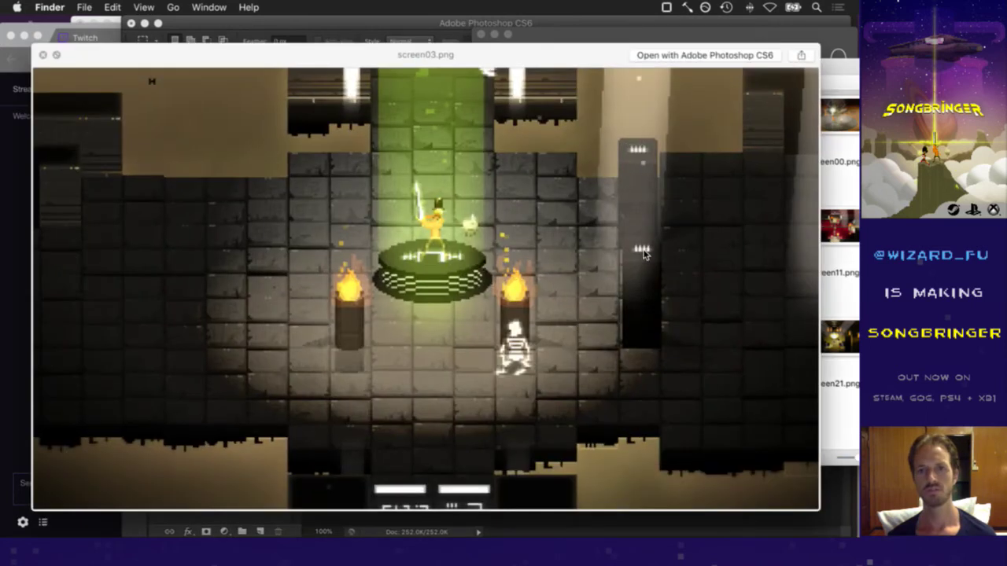
key("space")
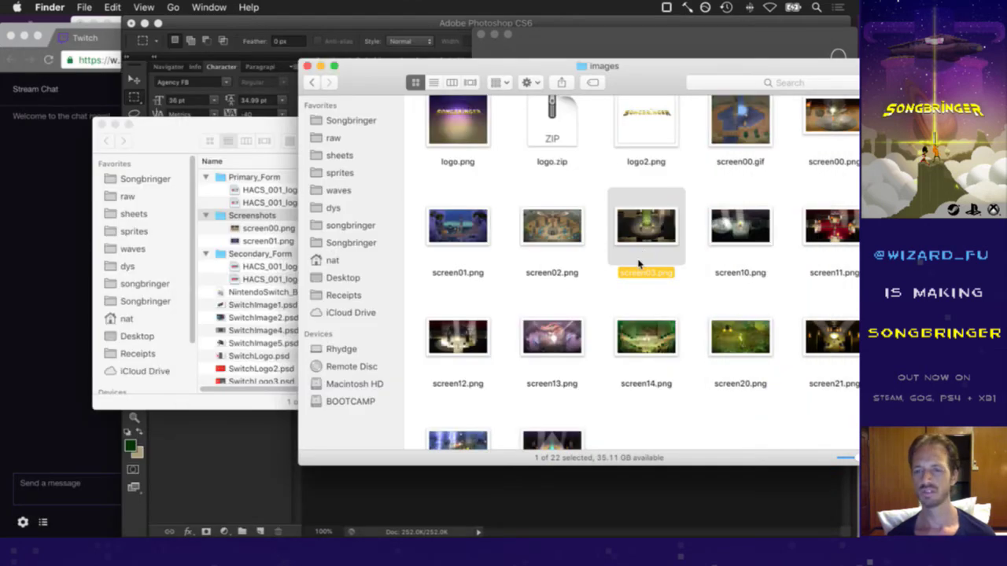
Copy screen13.png and screen14.png from the images folder into the Screenshots folder
left_click_drag(550, 335, 247, 209)
left_click(664, 415)
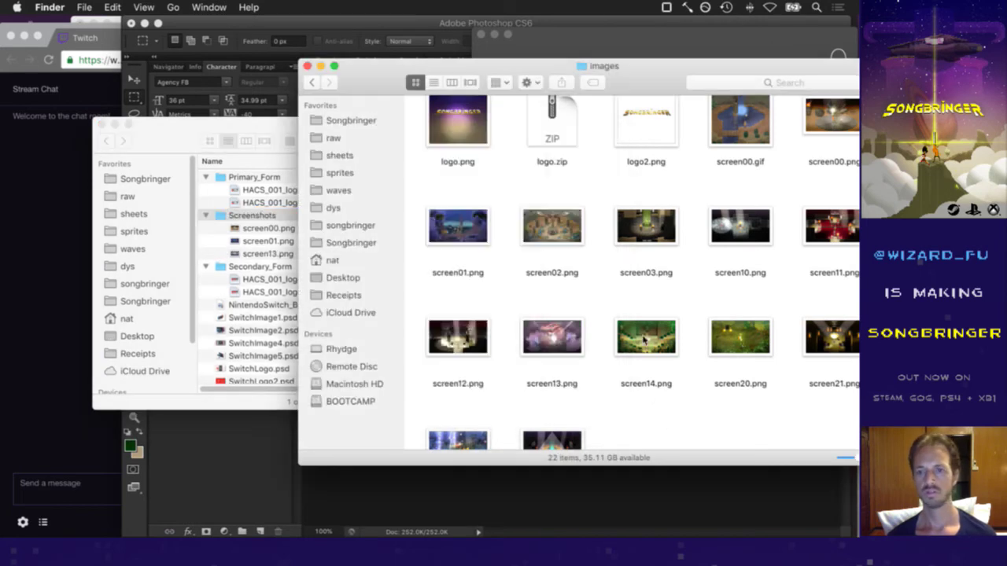
left_click(647, 335)
left_click_drag(652, 351, 257, 220)
left_click(761, 433)
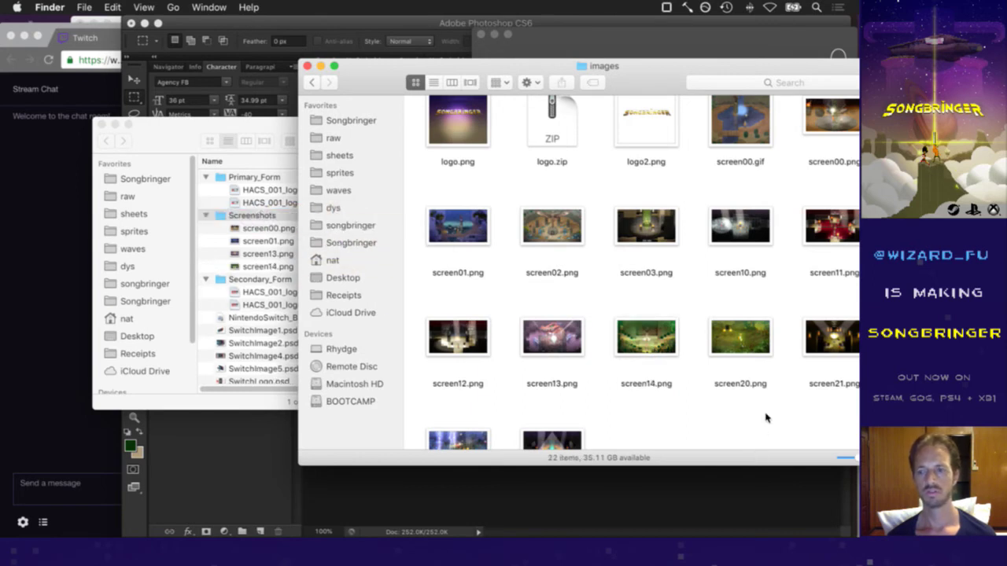
Look through the rest of the images folder and its alpha subfolder for more usable artwork
scroll(797, 404, "down", 2)
scroll(797, 404, "down", 1)
scroll(796, 403, "up", 1)
scroll(797, 403, "up", 5)
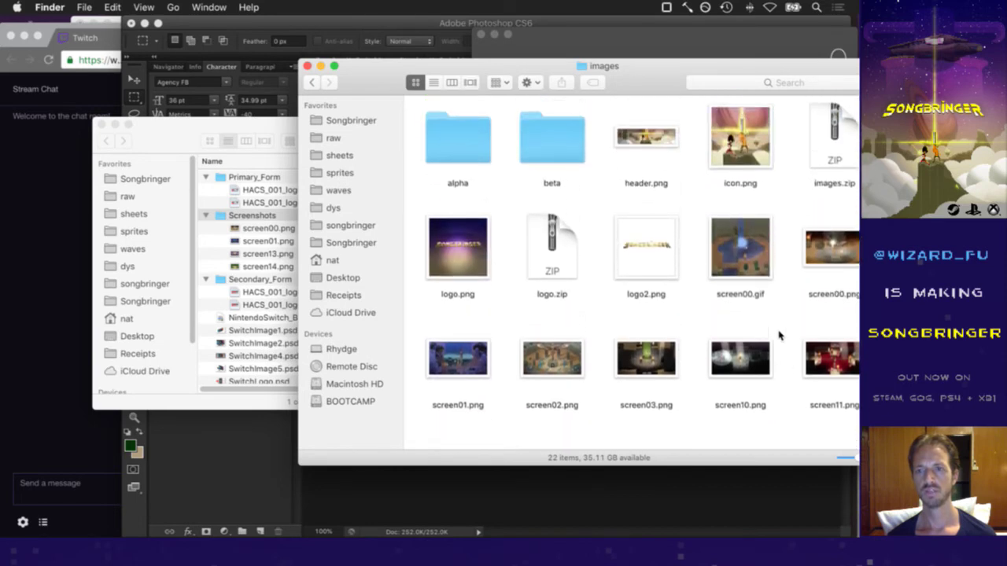
left_click(754, 132)
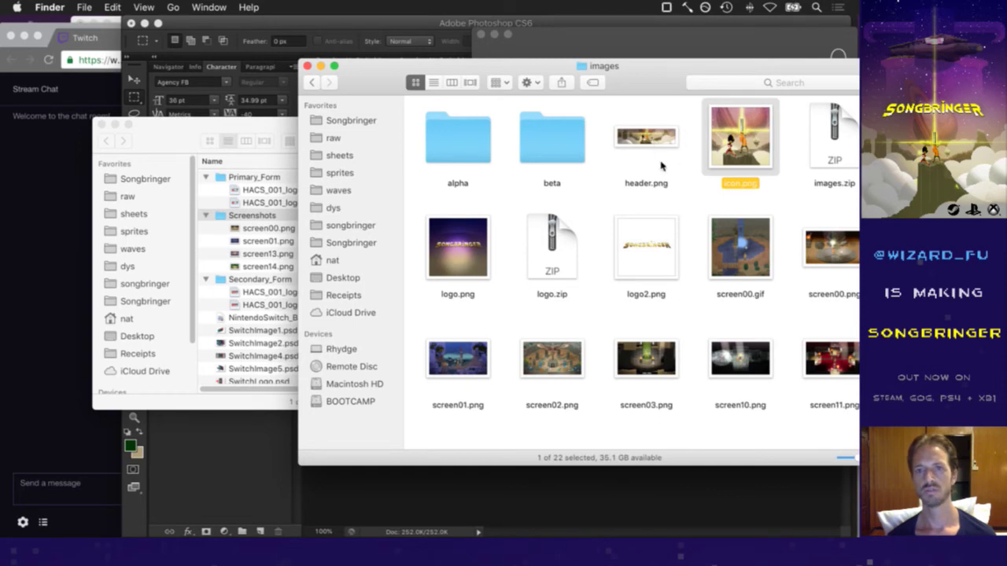
double_click(452, 149)
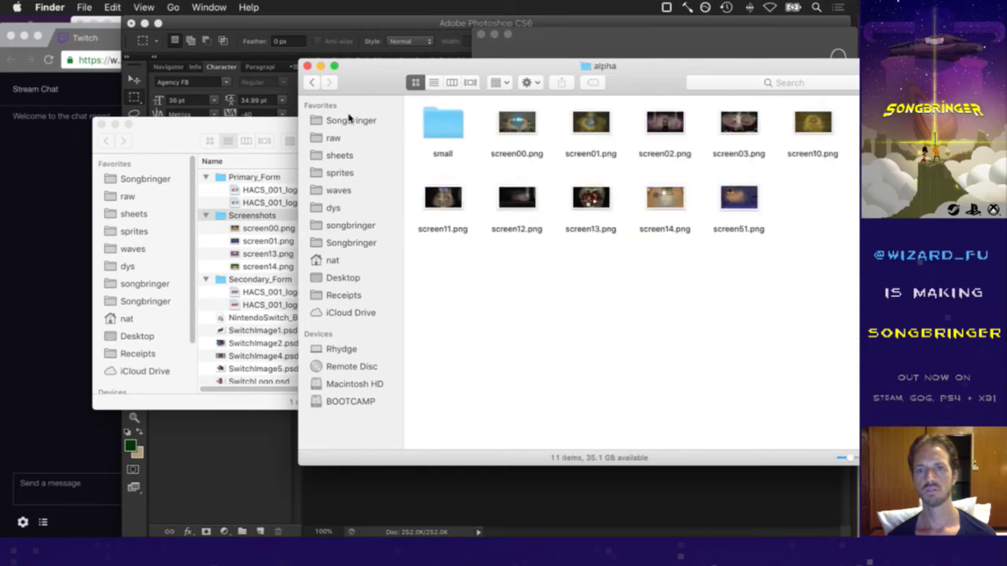
left_click(312, 82)
Switch to Photoshop and open the recent file Poster1s.psd
left_click(321, 22)
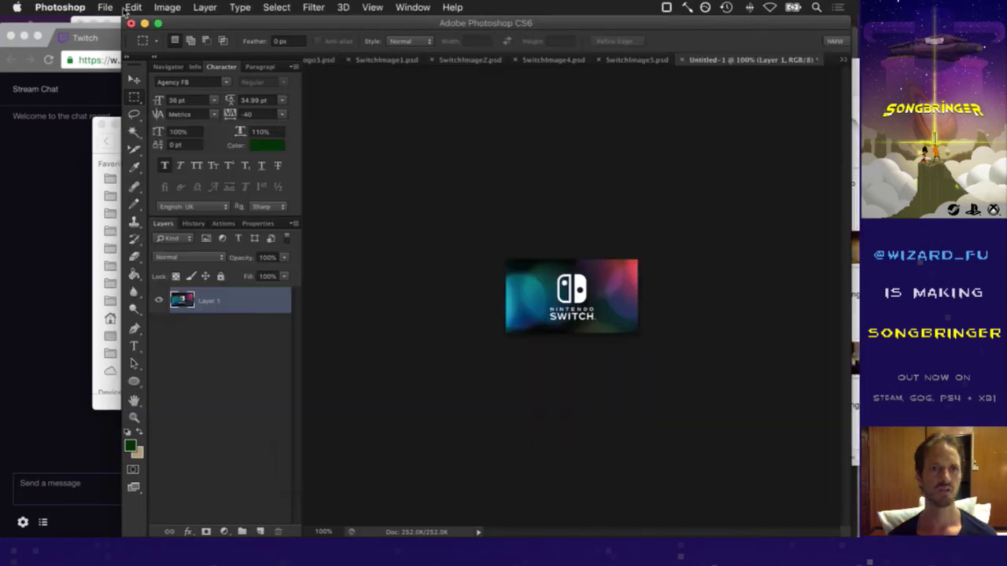
left_click(105, 7)
mouse_move(242, 96)
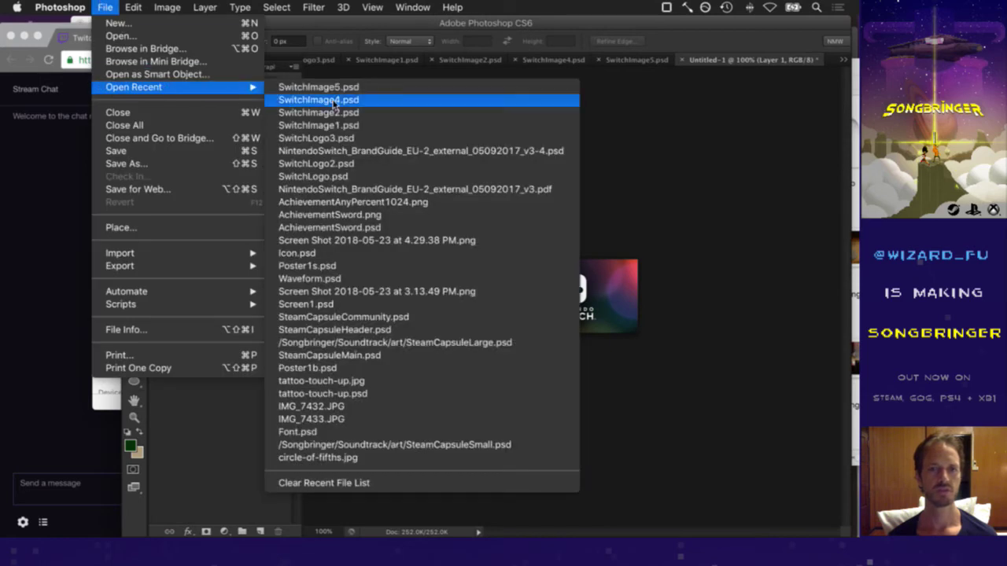
left_click(341, 266)
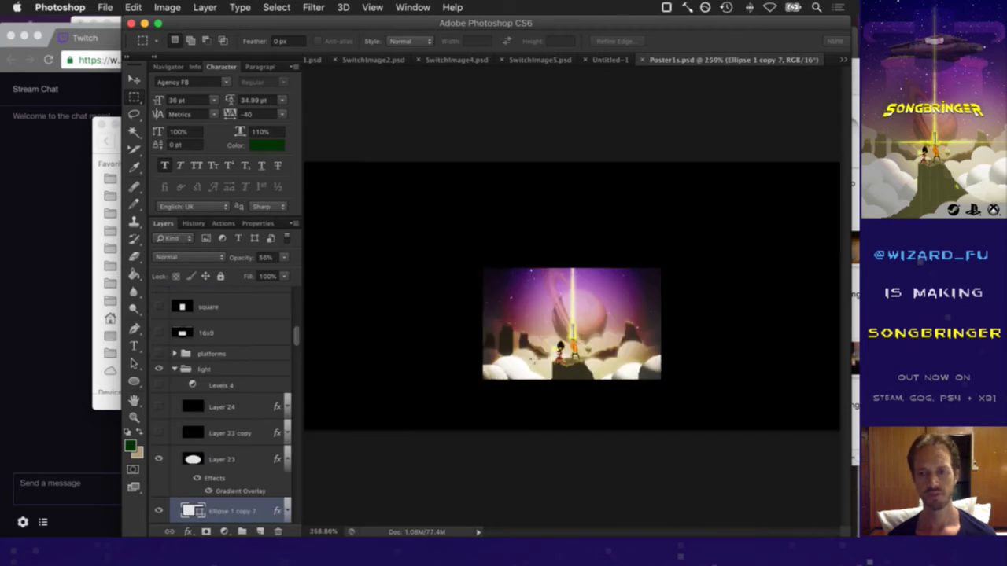
Hide the mbp mask layer so the poster artwork fills the whole canvas
scroll(204, 409, "up", 3)
scroll(204, 409, "up", 5)
left_click(159, 396)
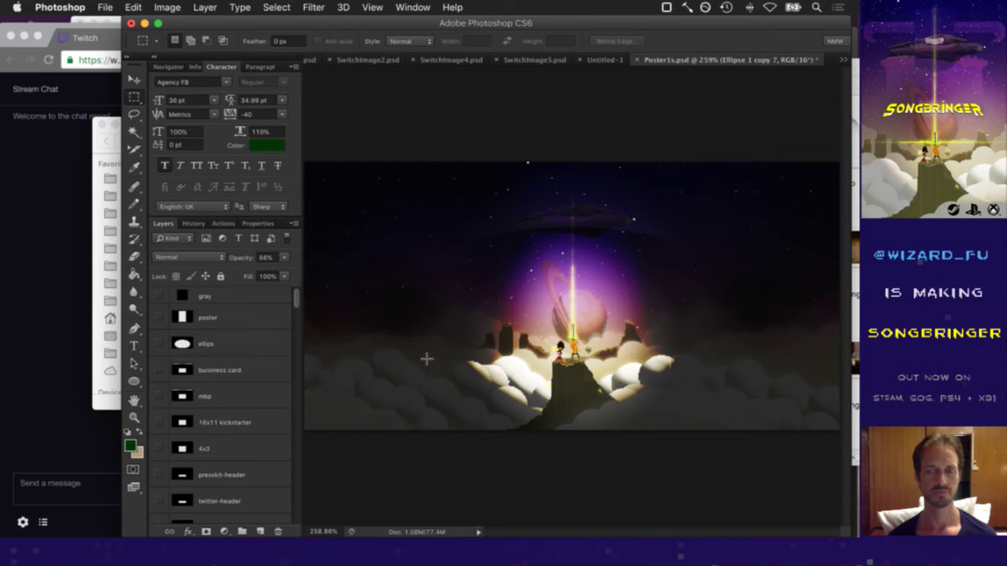
Copy the entire poster canvas and paste it into a new 615 × 308 pixel document
key("super+a")
key("super+c")
key("super+n")
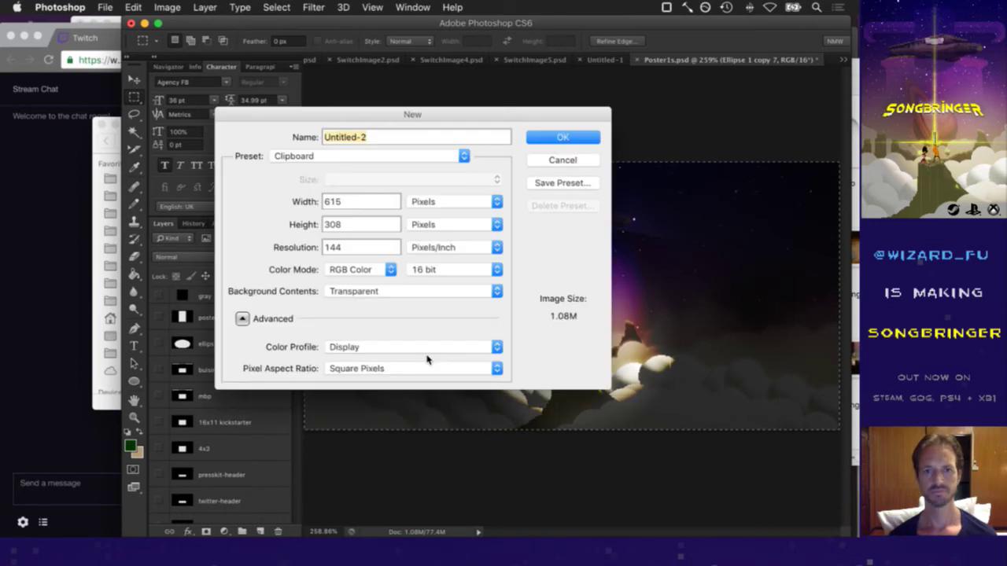
key("Return")
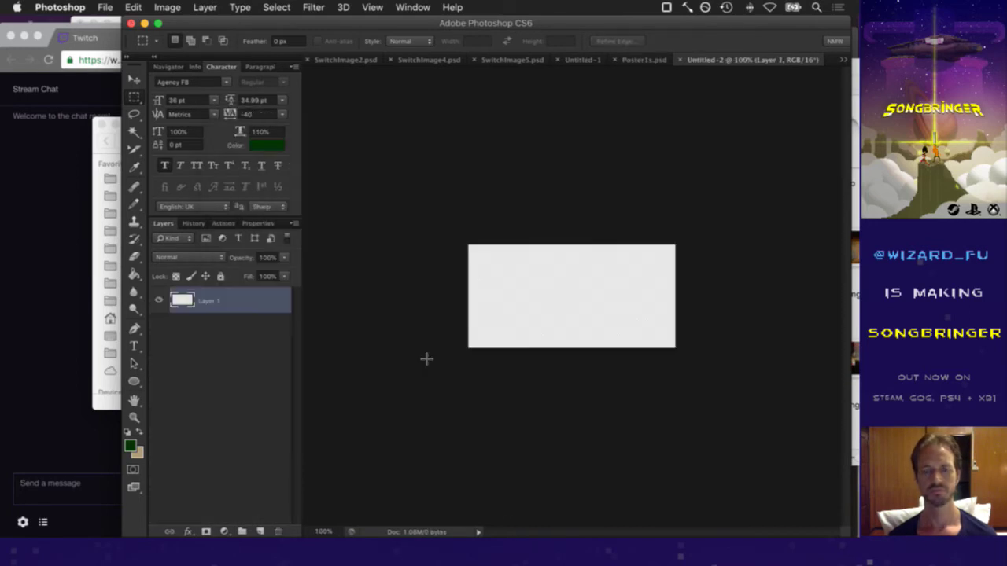
key("super+v")
Export the image for web as a PNG-24 named poster1.png into the Screenshots folder of Nintendo Switch on the Desktop
key("super+s")
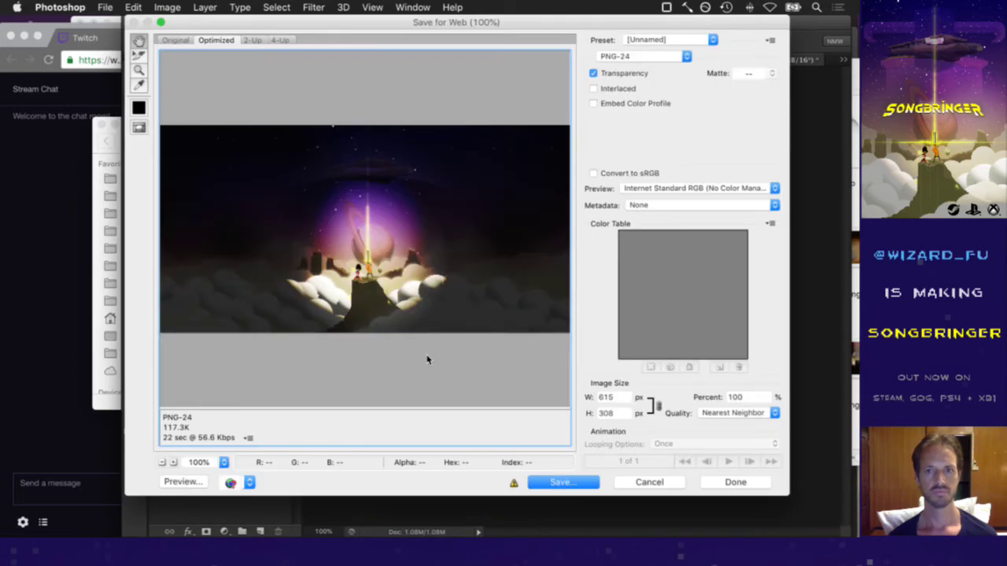
key("Return")
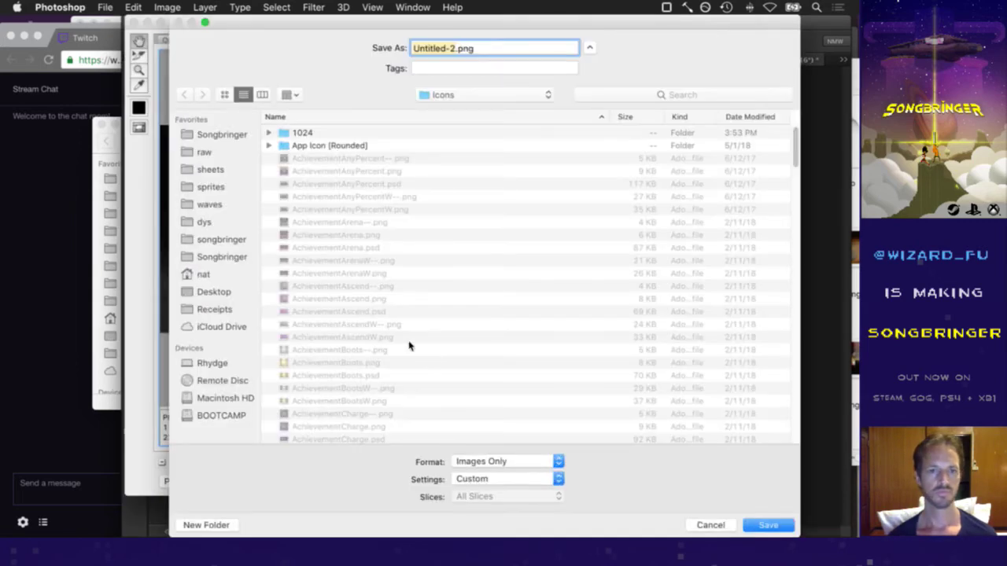
left_click(220, 298)
double_click(314, 134)
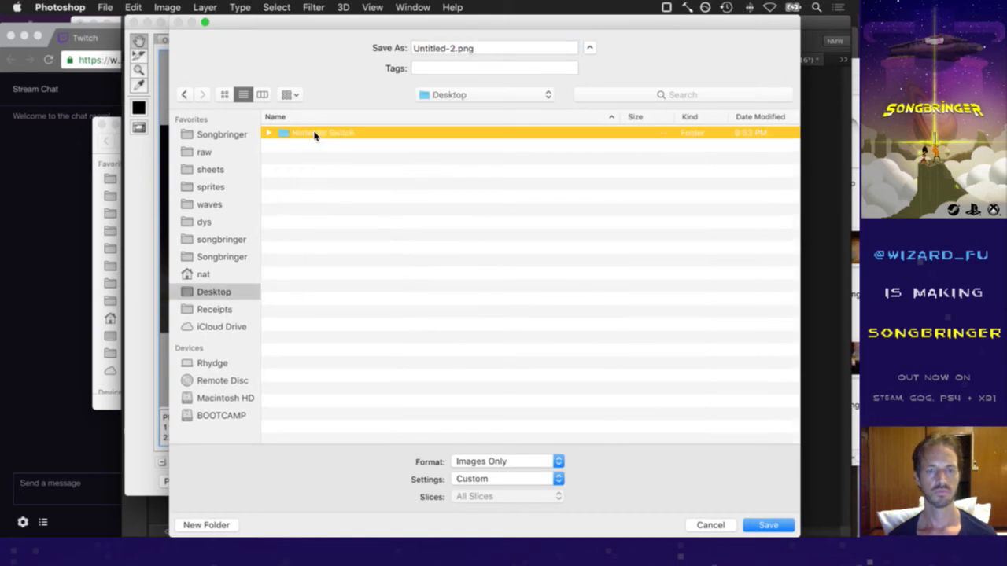
double_click(322, 147)
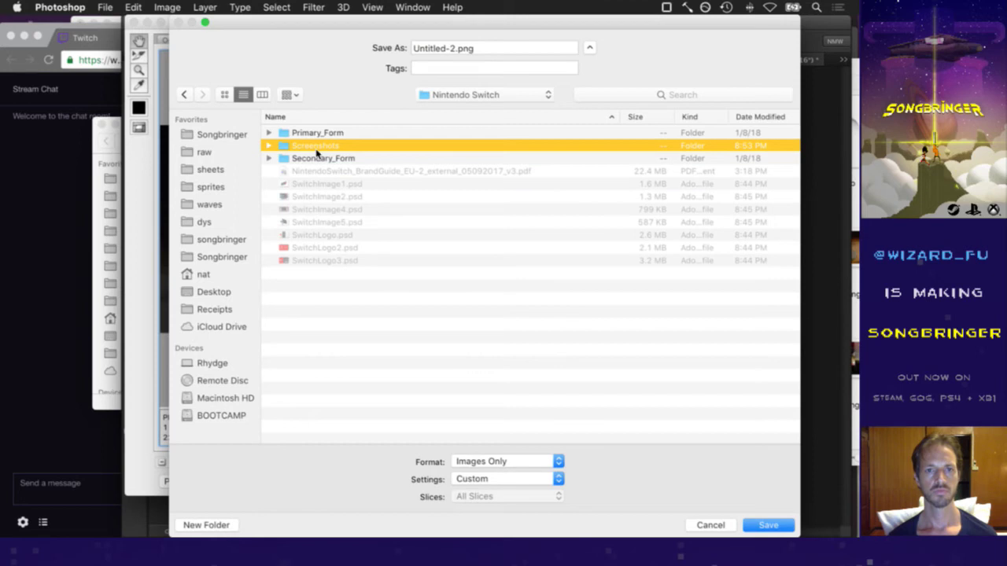
left_click(450, 63)
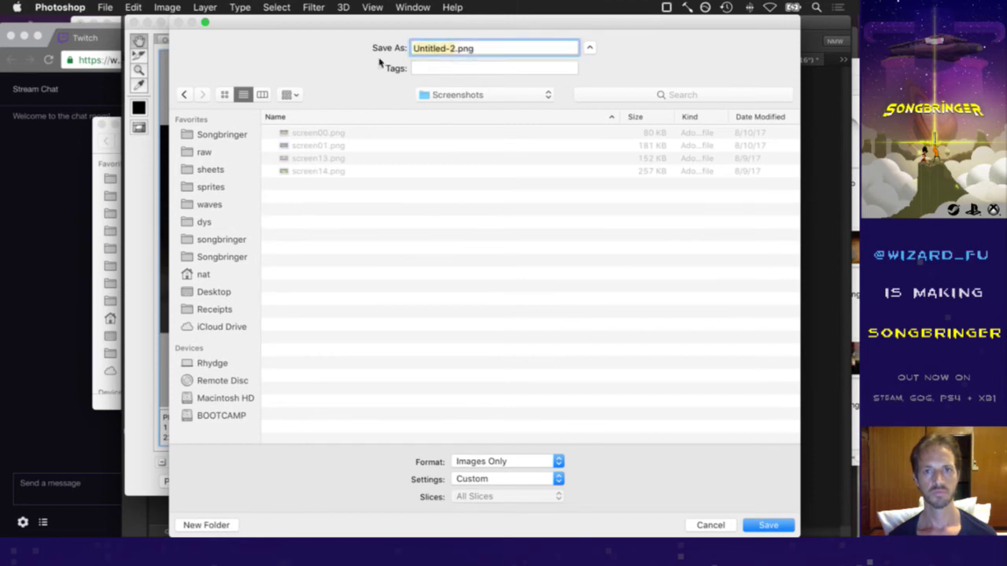
type("poster1")
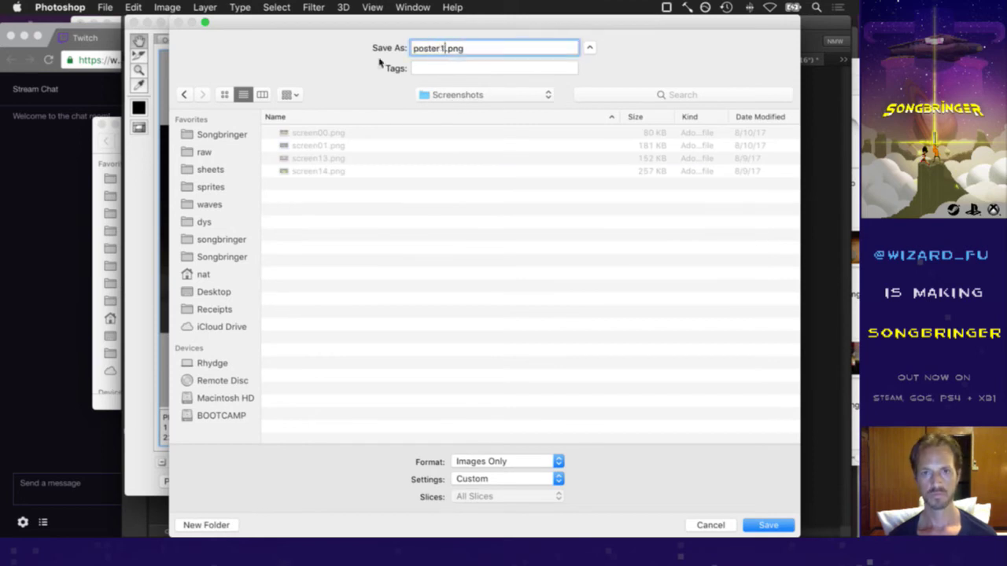
key("Return")
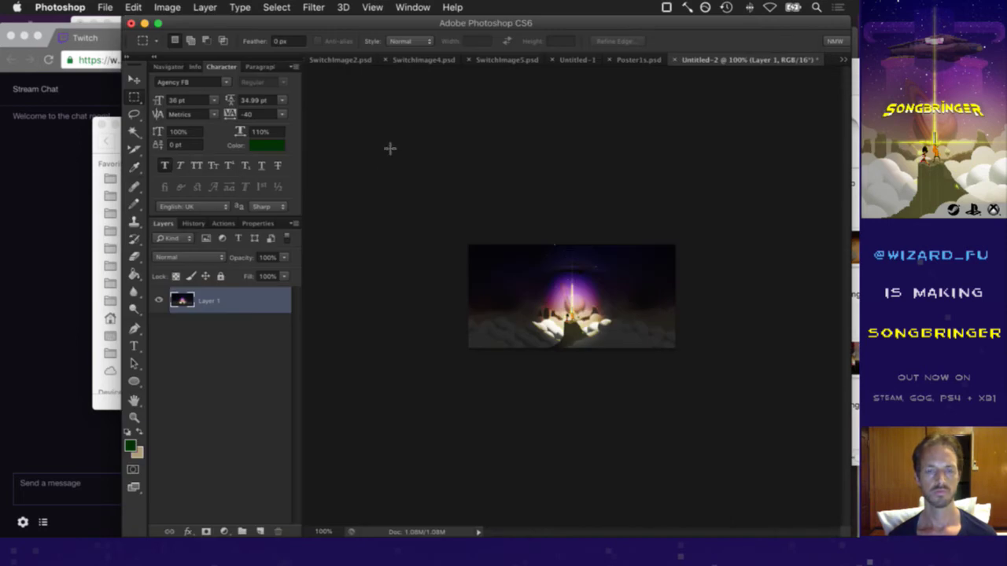
Close the temporary document without saving and deselect the canvas in Poster1s.psd
key("super+w")
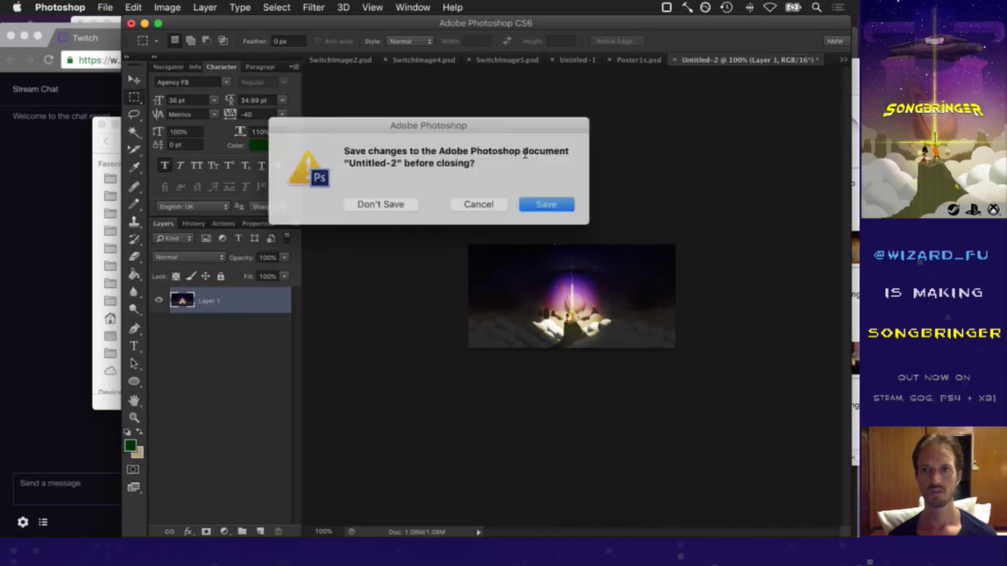
left_click(394, 203)
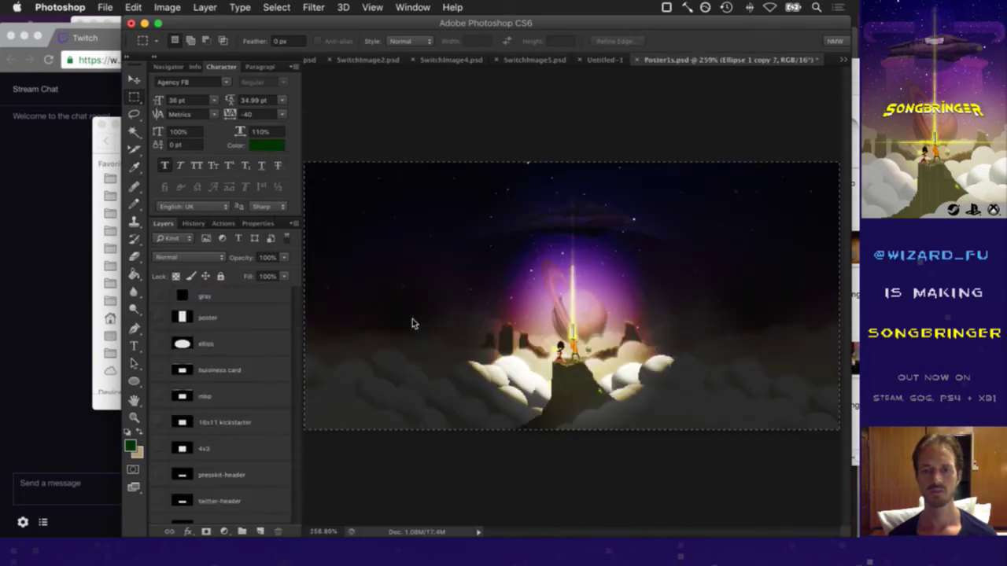
key("super+d")
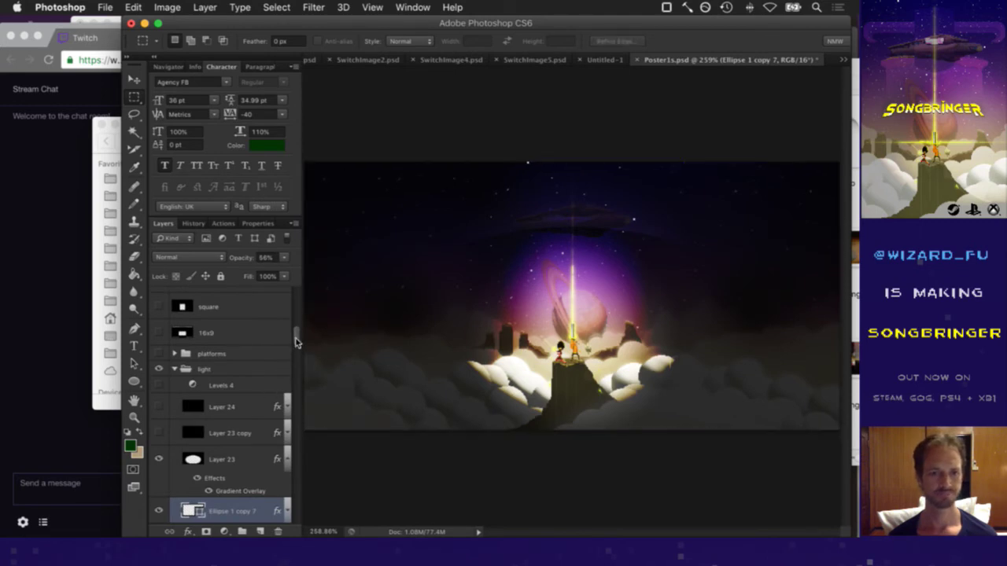
Check what the ellipse, lil lighter and Color Fill 4 layers in the light group contribute by toggling their visibility
scroll(298, 350, "down", 3)
scroll(297, 350, "down", 2)
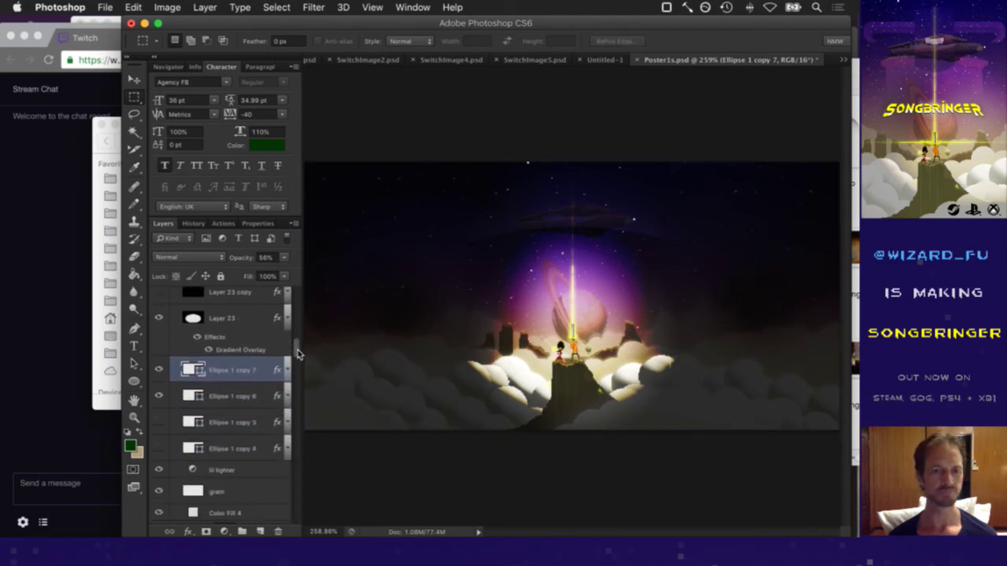
left_click(160, 369)
left_click(160, 369)
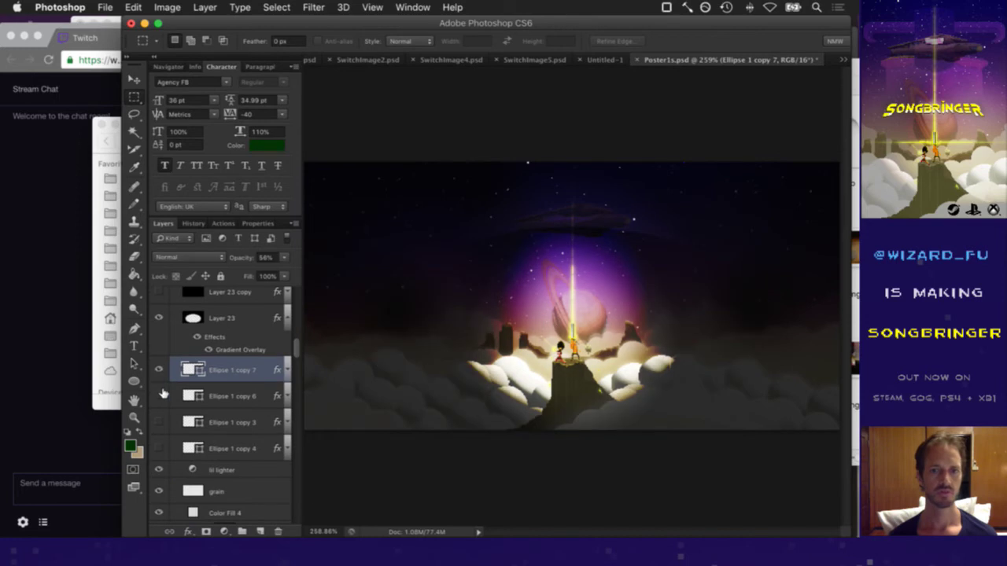
left_click(160, 396)
left_click(158, 470)
left_click(158, 470)
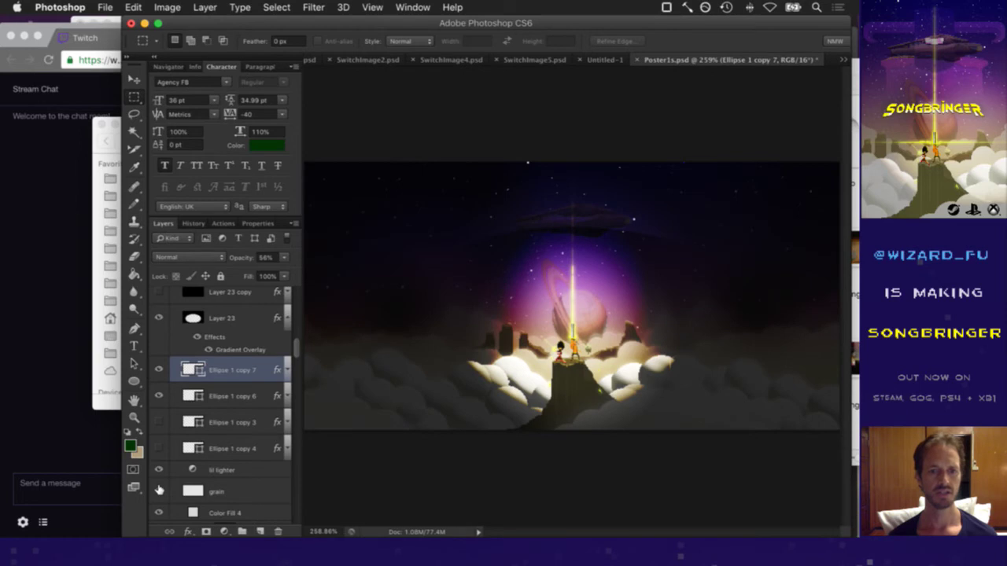
scroll(158, 489, "down", 4)
scroll(162, 422, "down", 1)
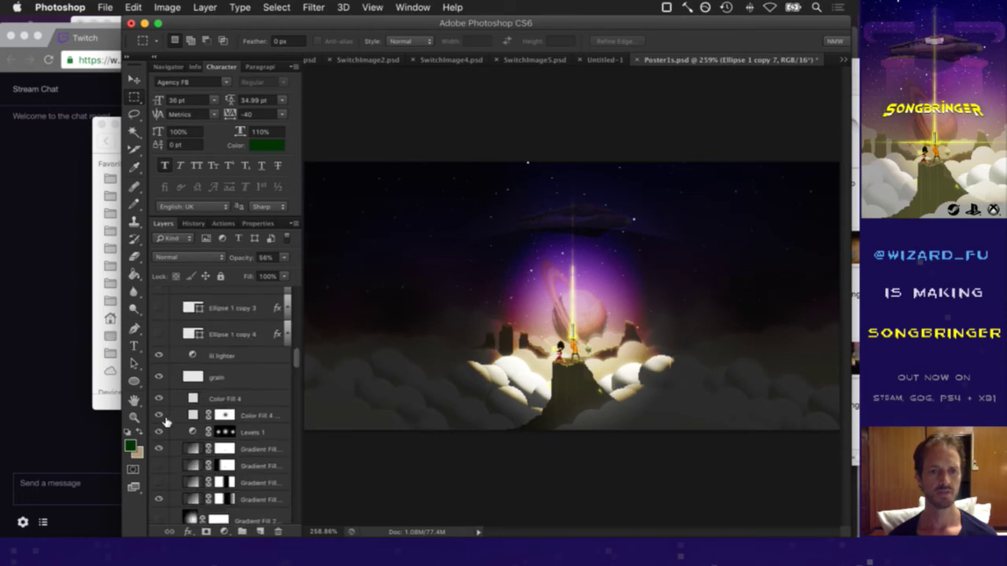
left_click(160, 399)
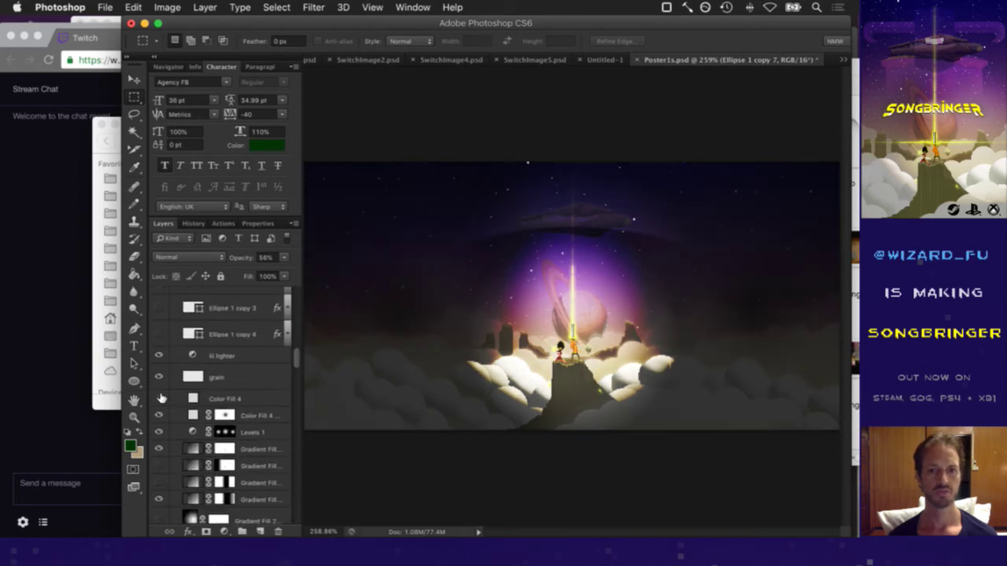
left_click(159, 415)
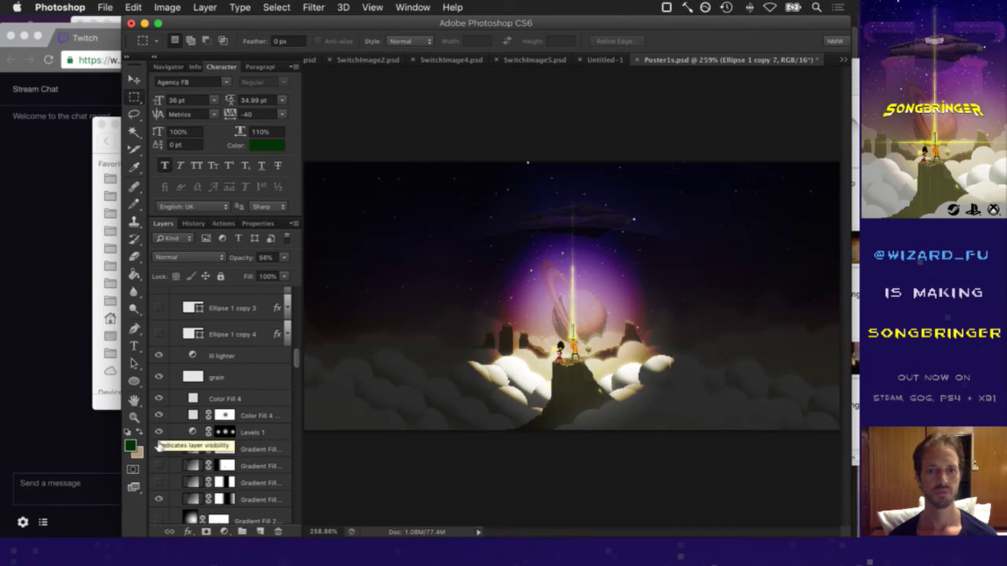
Hide the gradient fill layer directly below Levels 1 to brighten the poster's sky and clouds
left_click(158, 450)
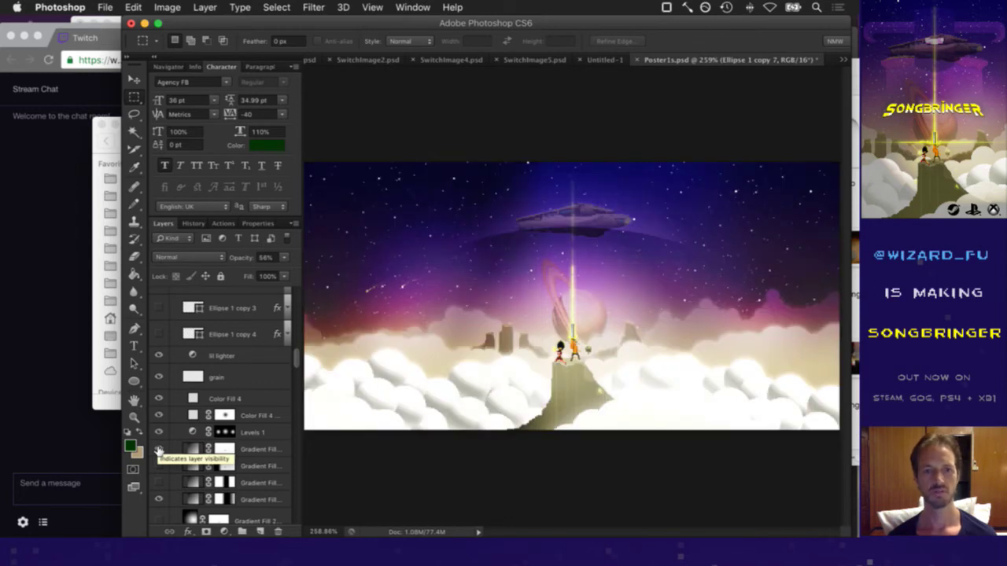
left_click(158, 450)
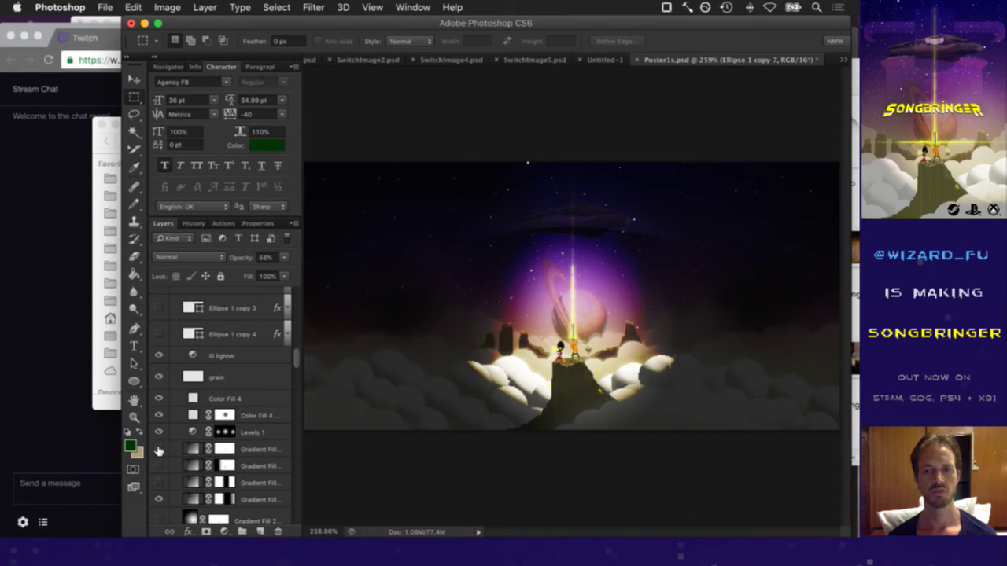
left_click(159, 450)
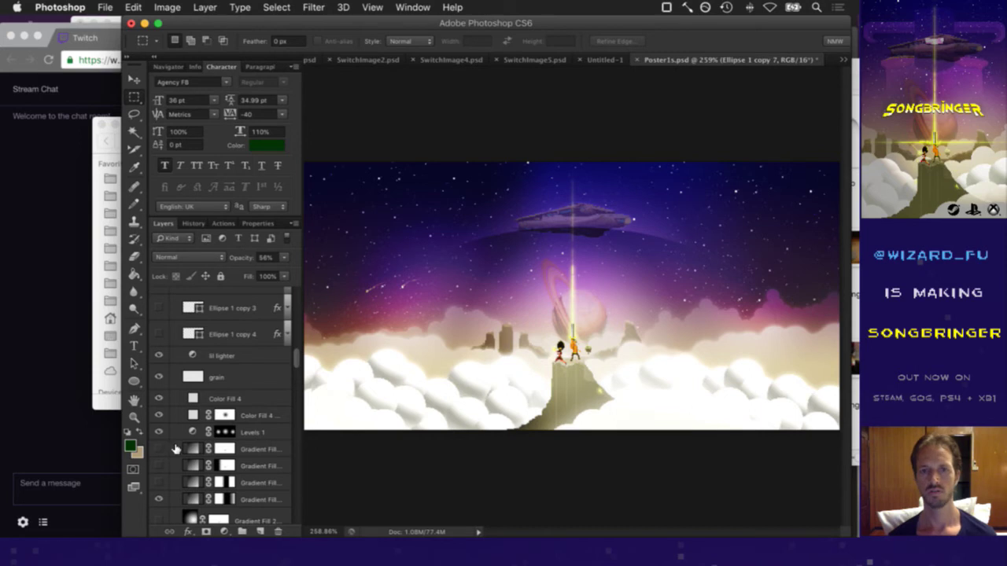
Copy the entire merged poster artwork and paste it into a new transparent 615 × 308 px document at 144 pixels/inch
key("super+a")
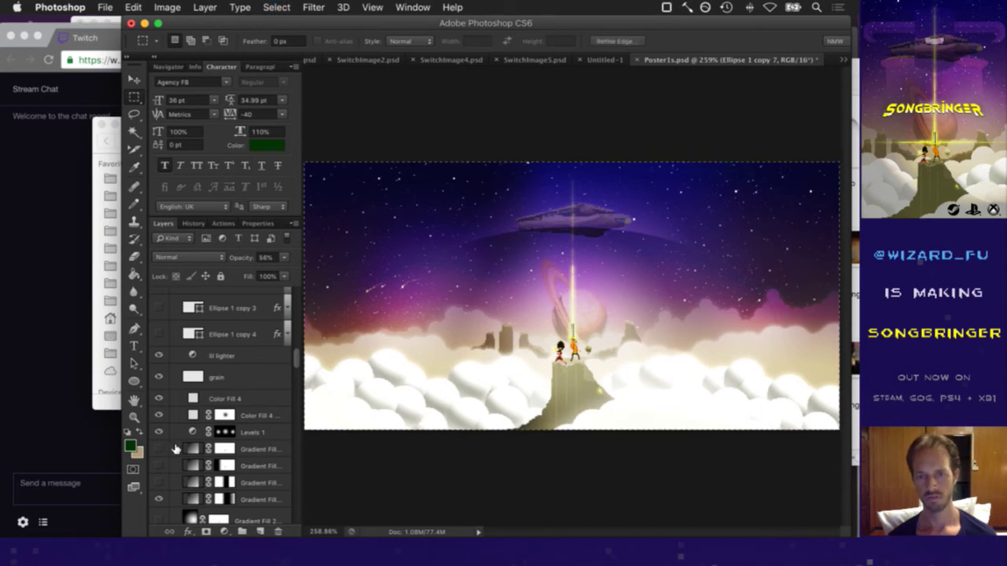
key("super+n")
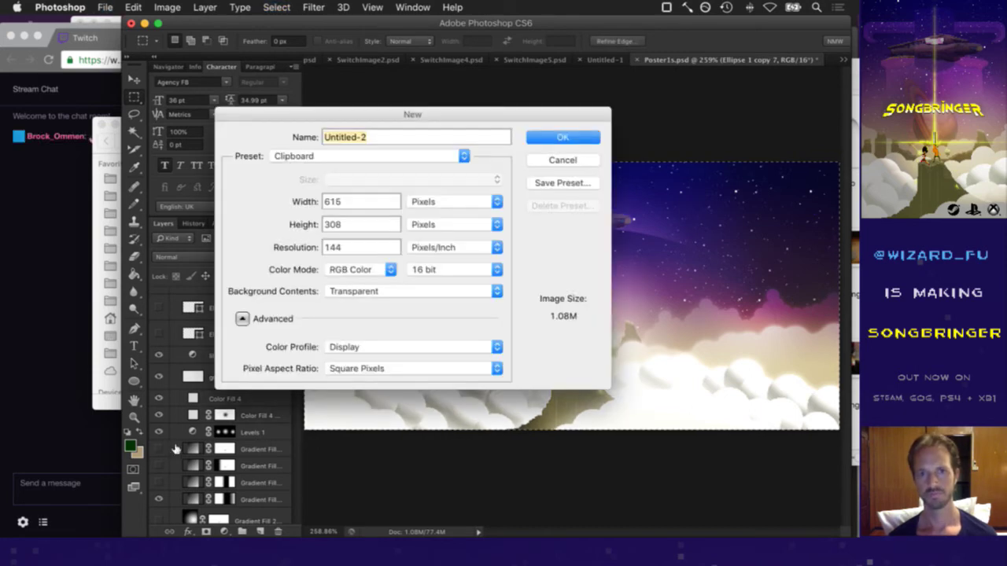
key("Return")
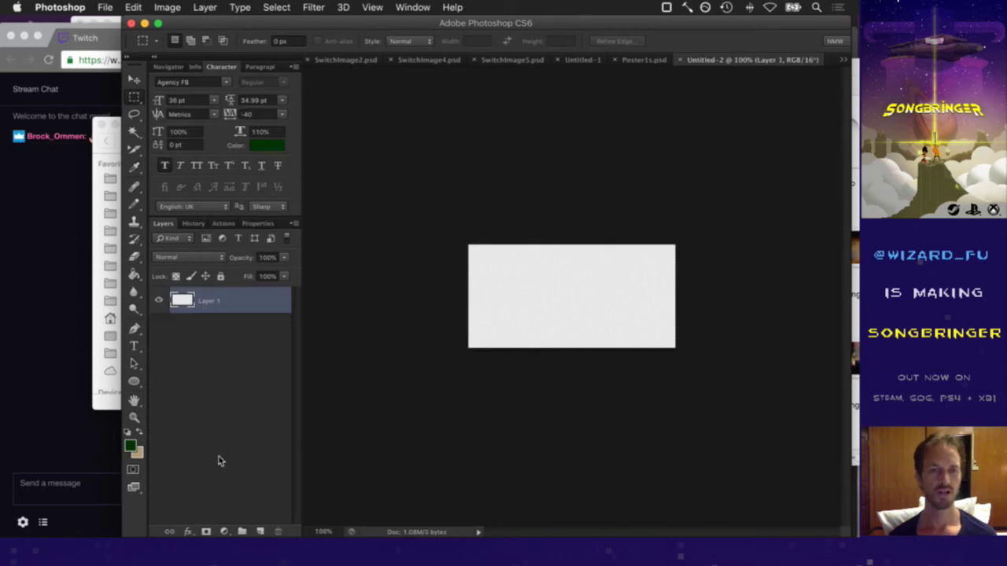
key("super+v")
Switch to the Twitch stream chat in Chrome and send the wizHat emote
left_click(47, 308)
left_click(86, 495)
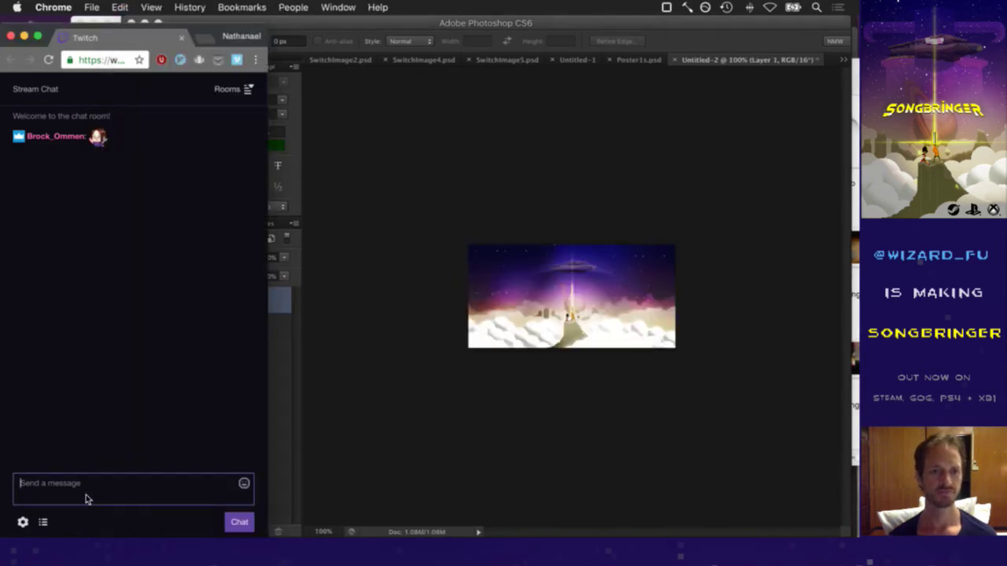
type("wiz")
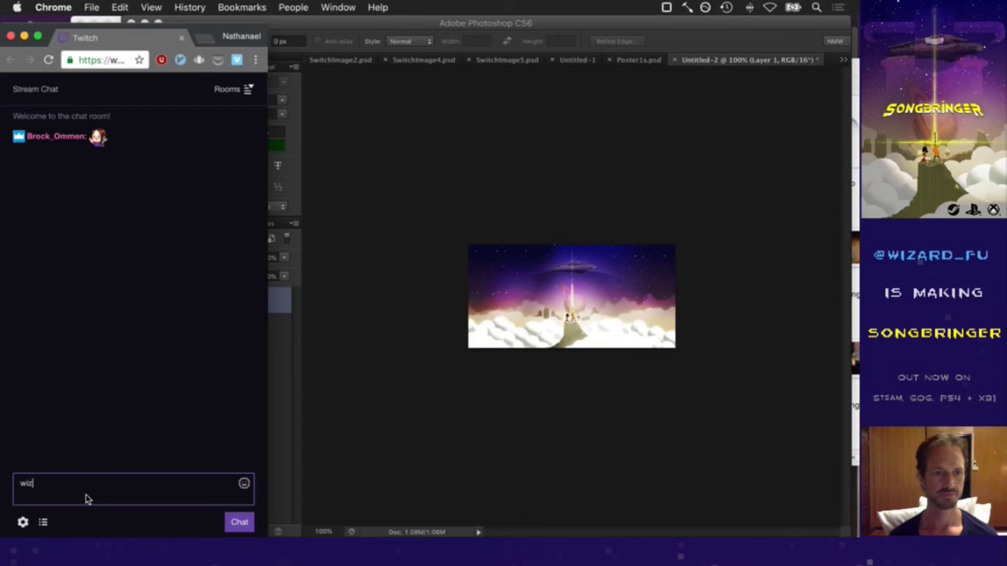
type("Hat")
key("Return")
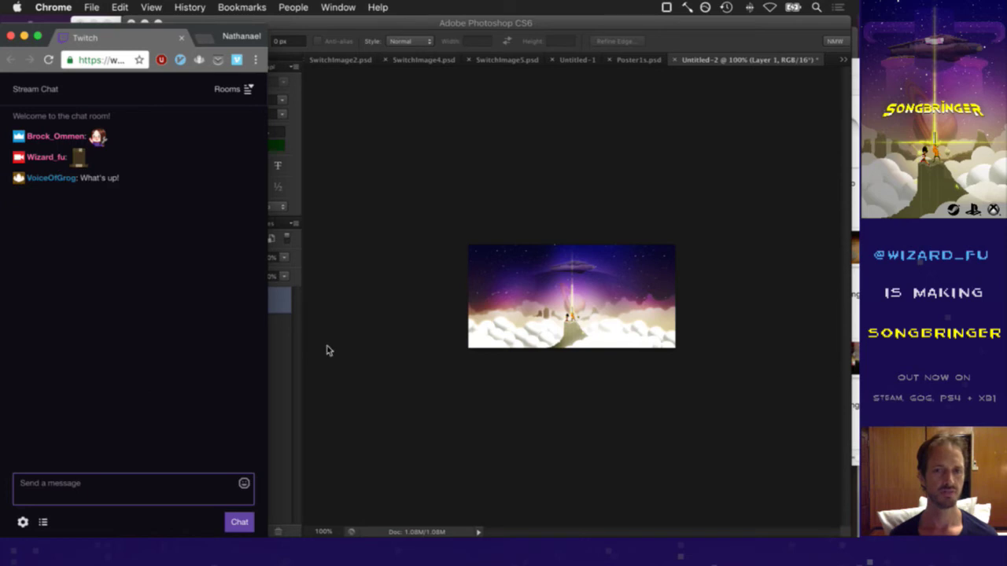
Return to Photoshop, export the image for web as PNG-24 poster2.png into the Screenshots folder, and close the temporary document without saving
left_click(376, 301)
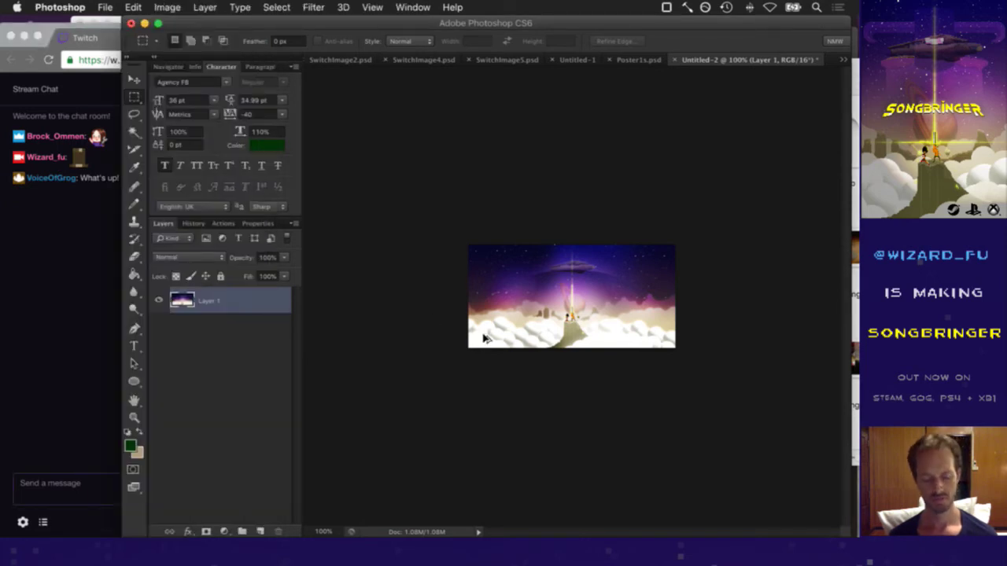
key("super+s")
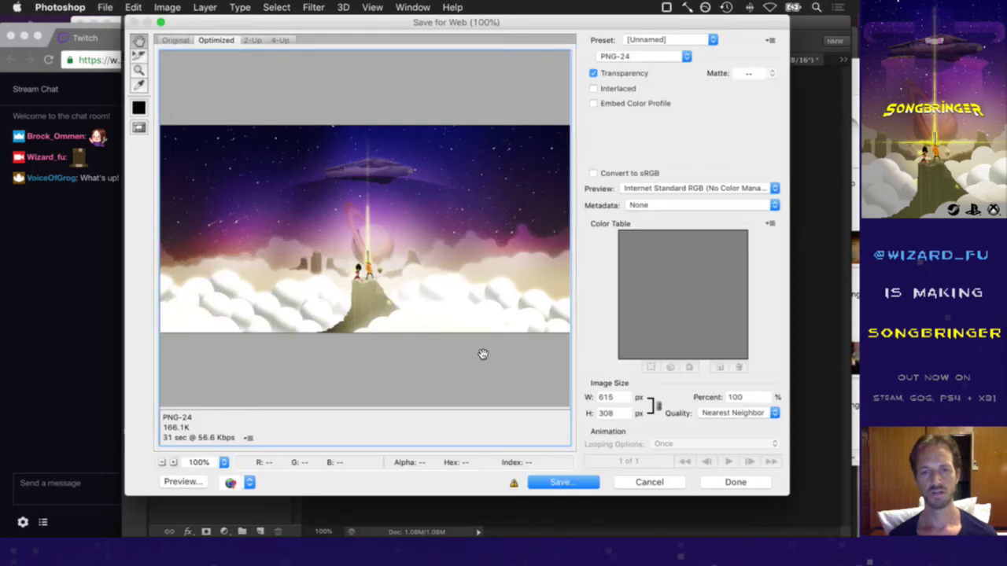
key("Return")
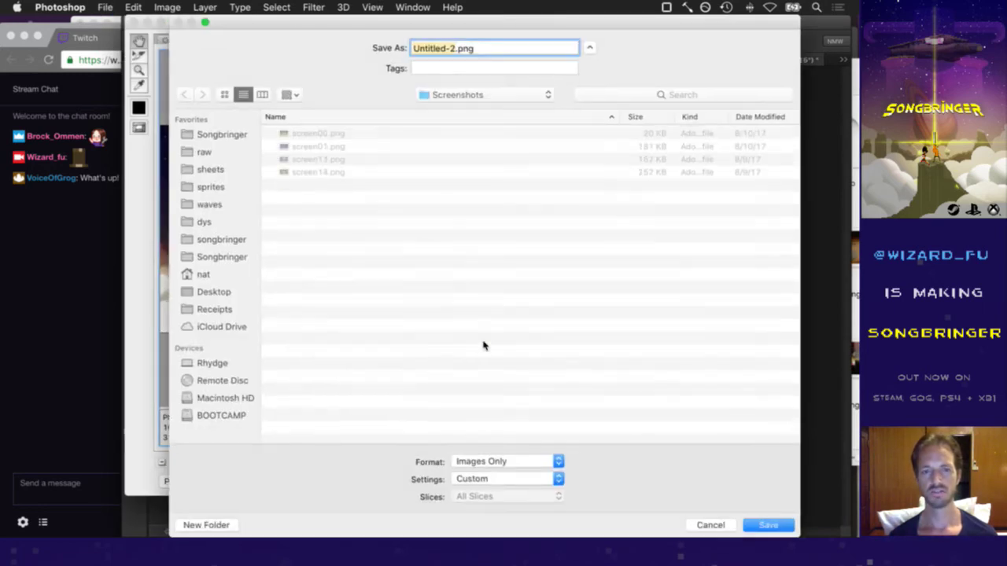
type("poster")
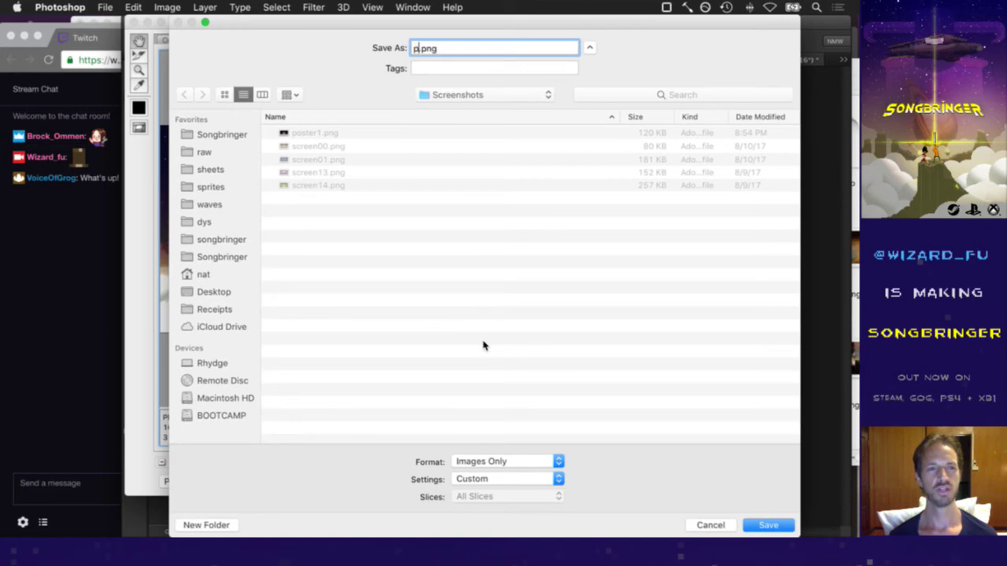
type("1")
key("Return")
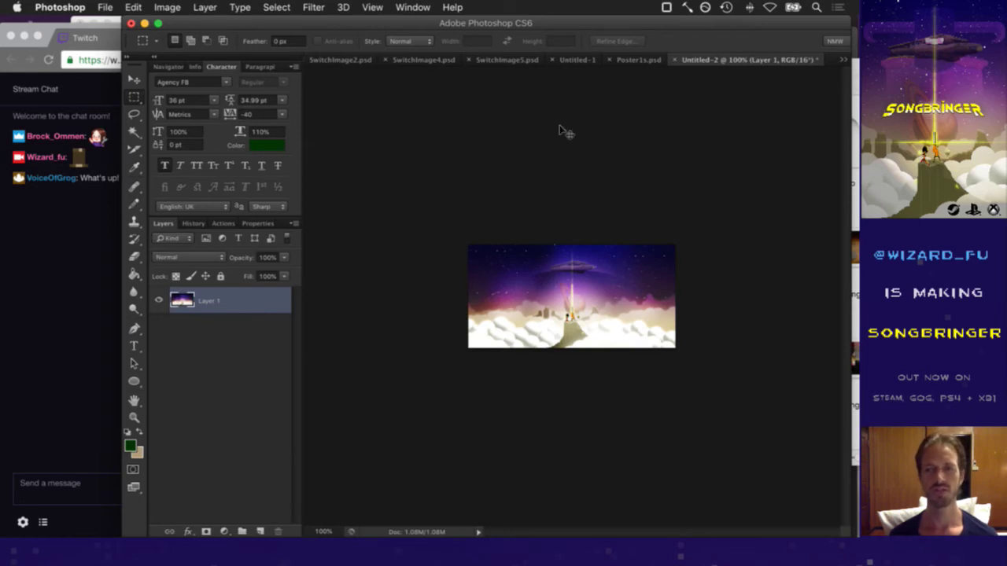
key("super+w")
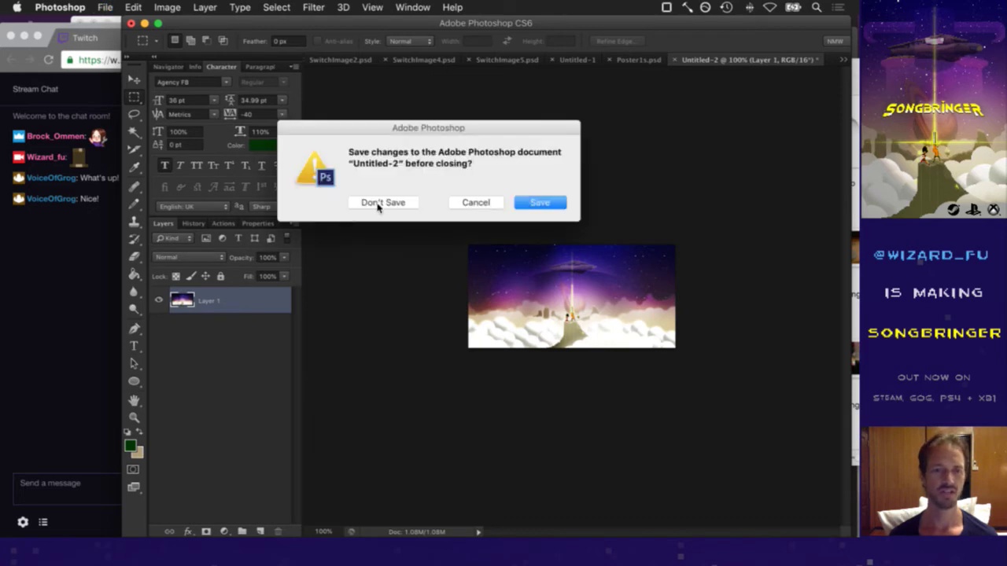
left_click(380, 204)
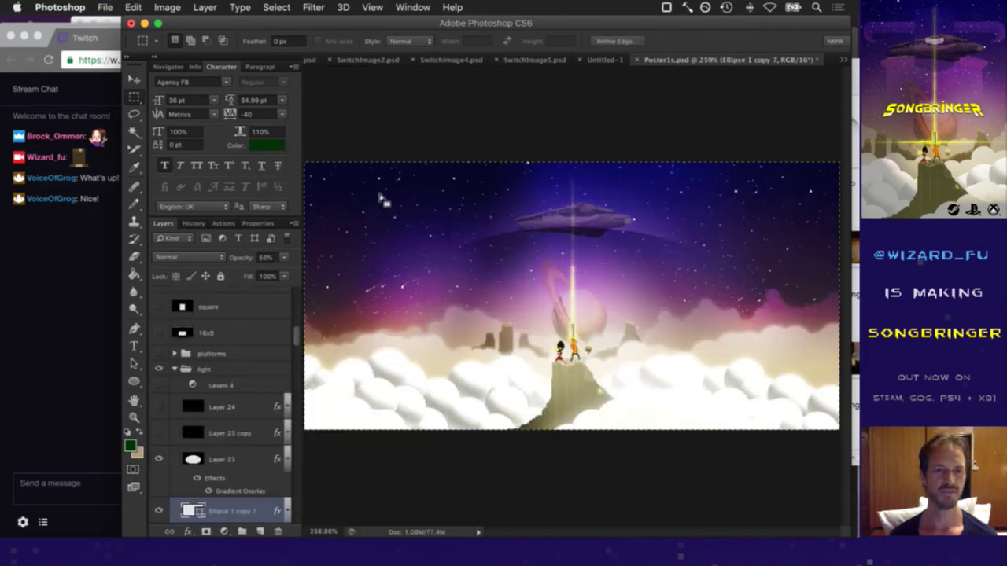
Switch to the Twitch stream chat, try to send /o, and clear the text entered again
left_click(91, 456)
type("/o")
key("Return")
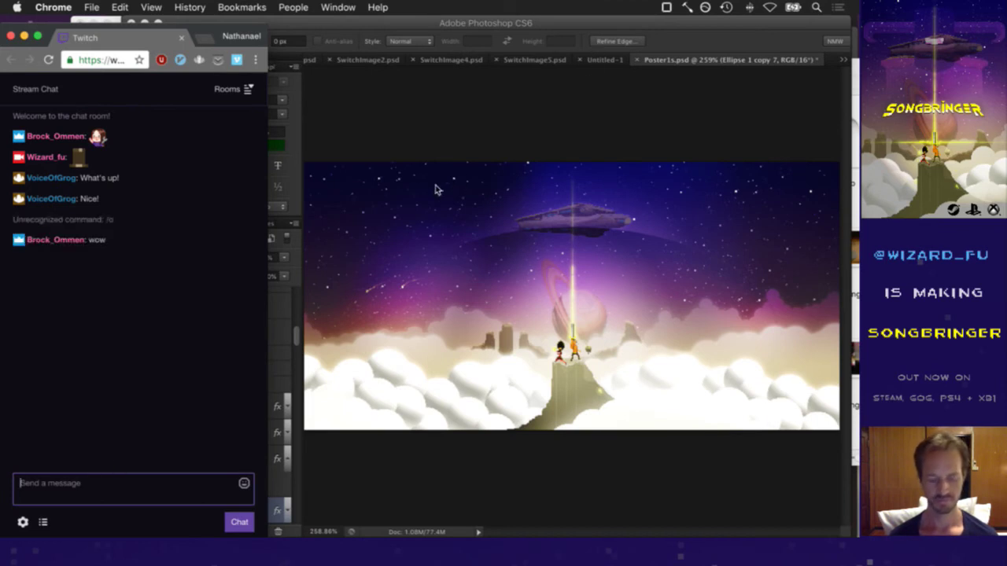
type("/o")
key("BackSpace")
key("BackSpace")
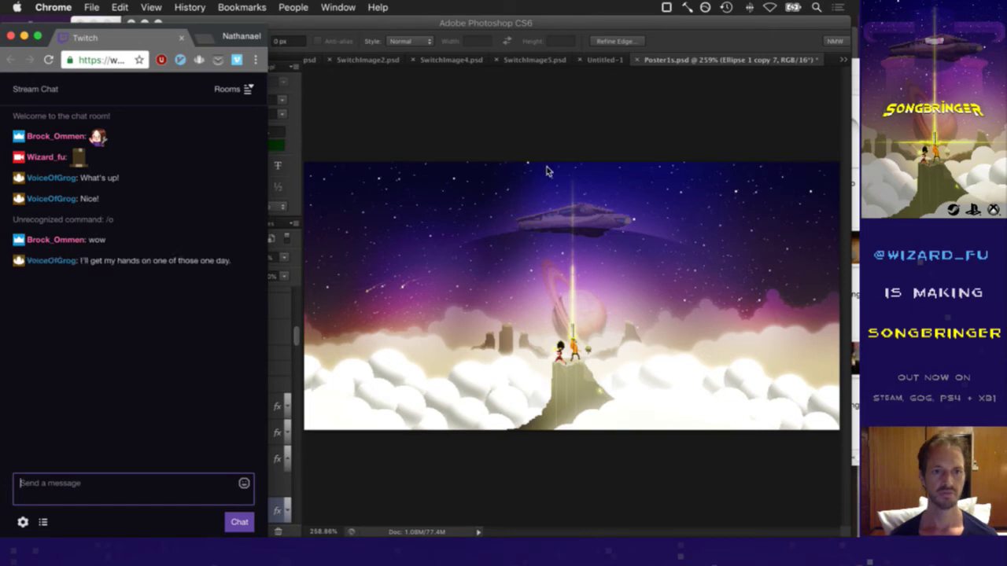
Return to Photoshop and close Poster1s.psd without saving its changes
left_click(568, 130)
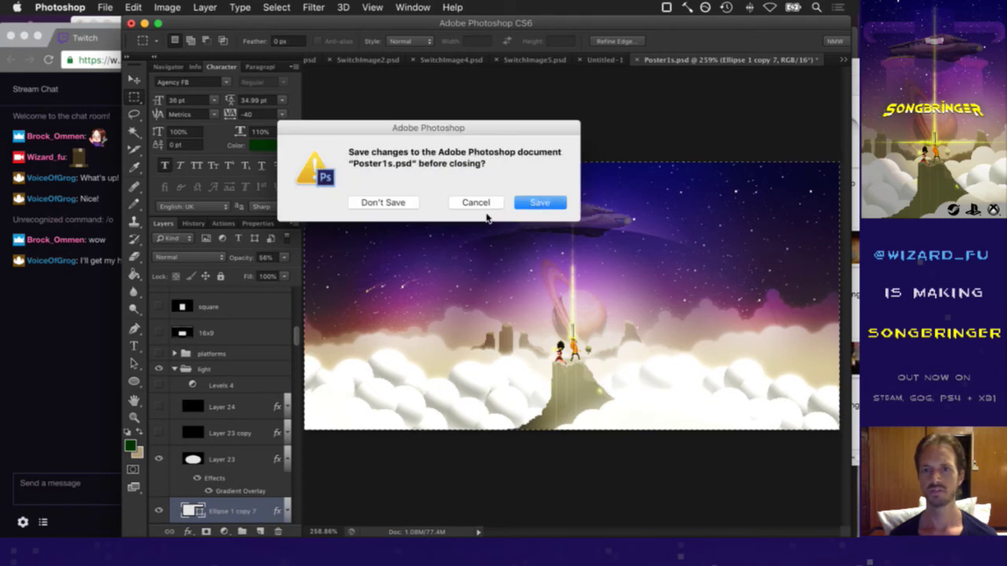
left_click(382, 203)
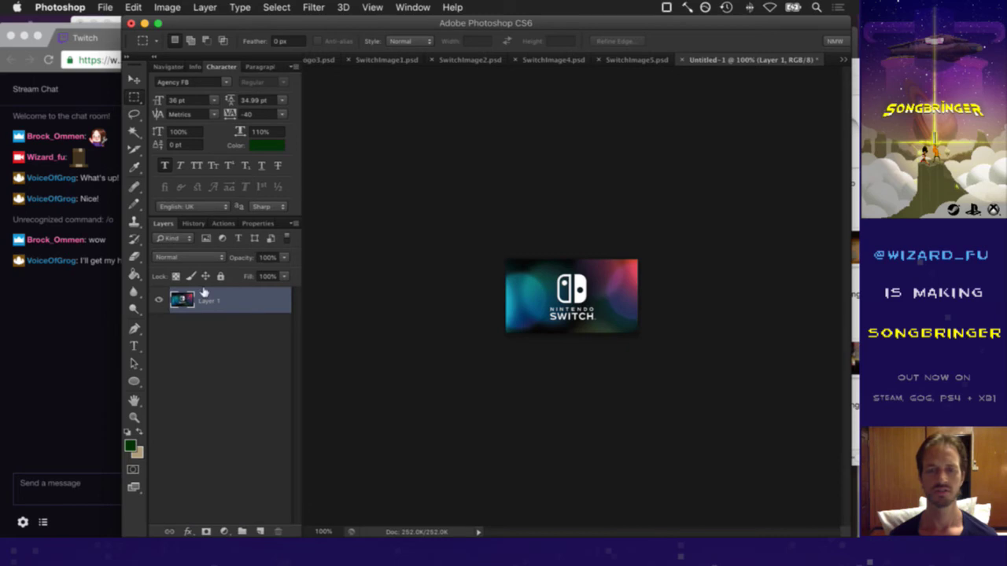
left_click(69, 336)
left_click(331, 306)
key("super+Tab")
left_click(250, 270)
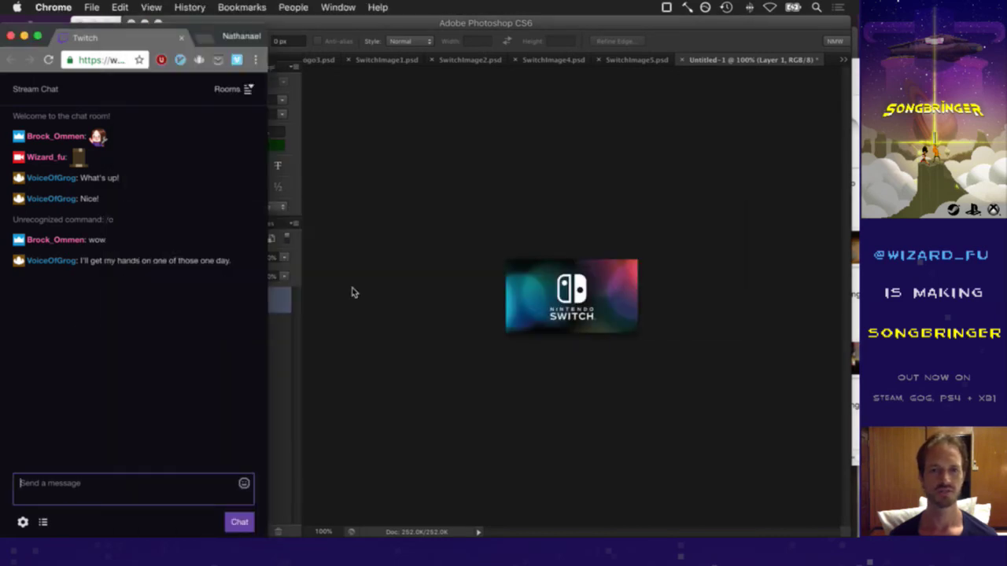
key("super+Tab")
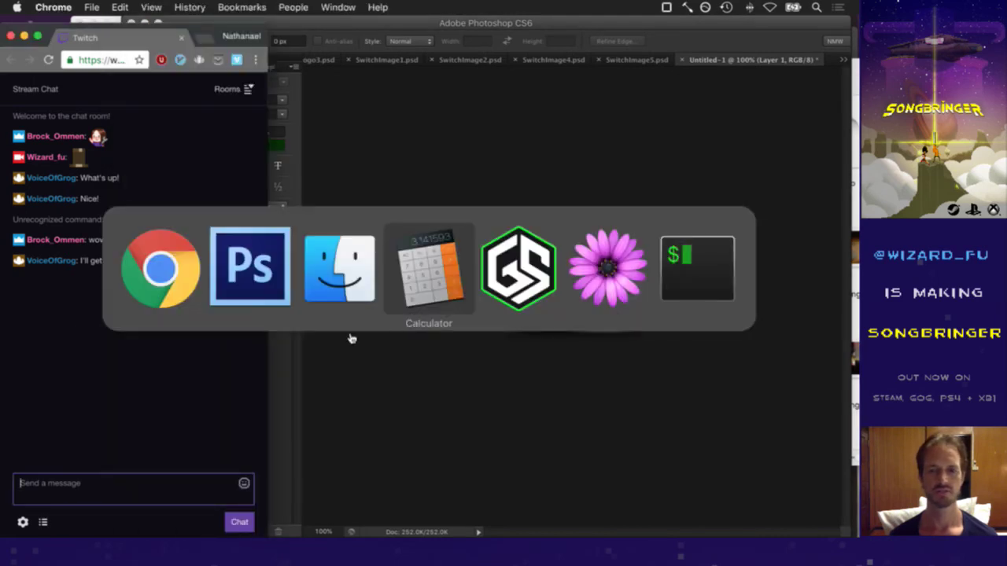
left_click(271, 297)
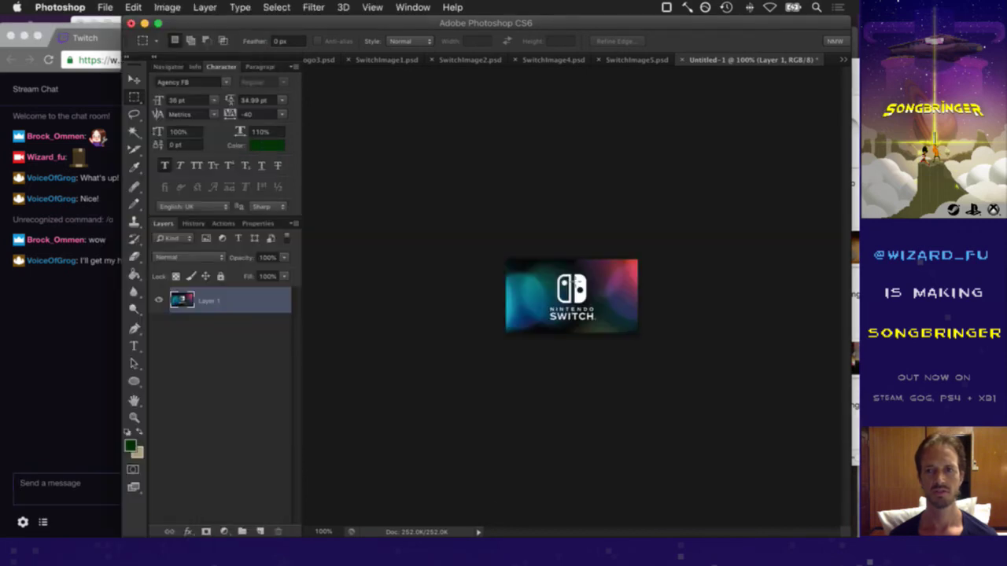
Examine the Switch screen artwork in Untitled-1 and the promotional images SwitchImage5.psd, SwitchImage4.psd and SwitchImage2.psd as templates for the game artwork
key("super+equal")
key("super+equal")
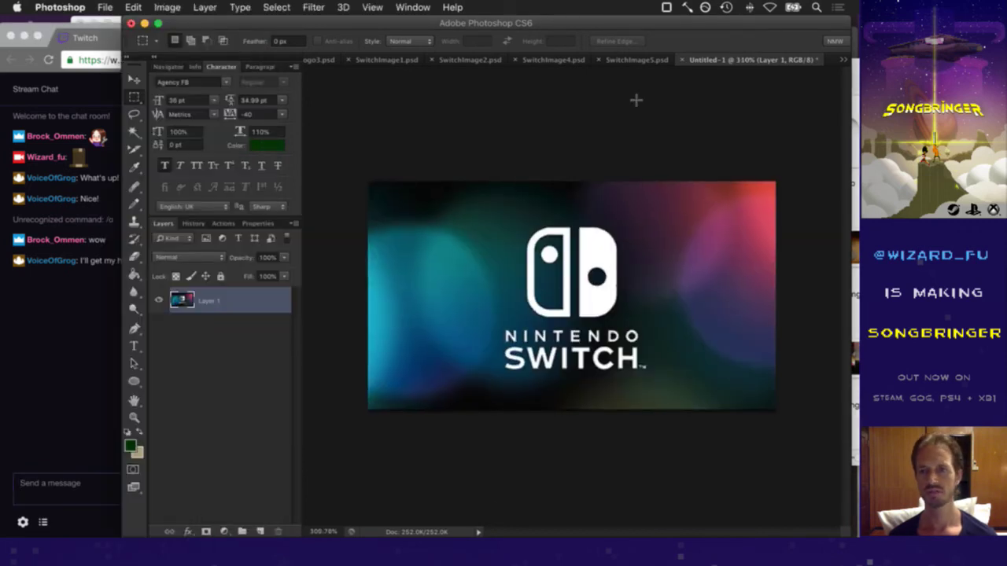
key("super+Tab")
left_click(354, 264)
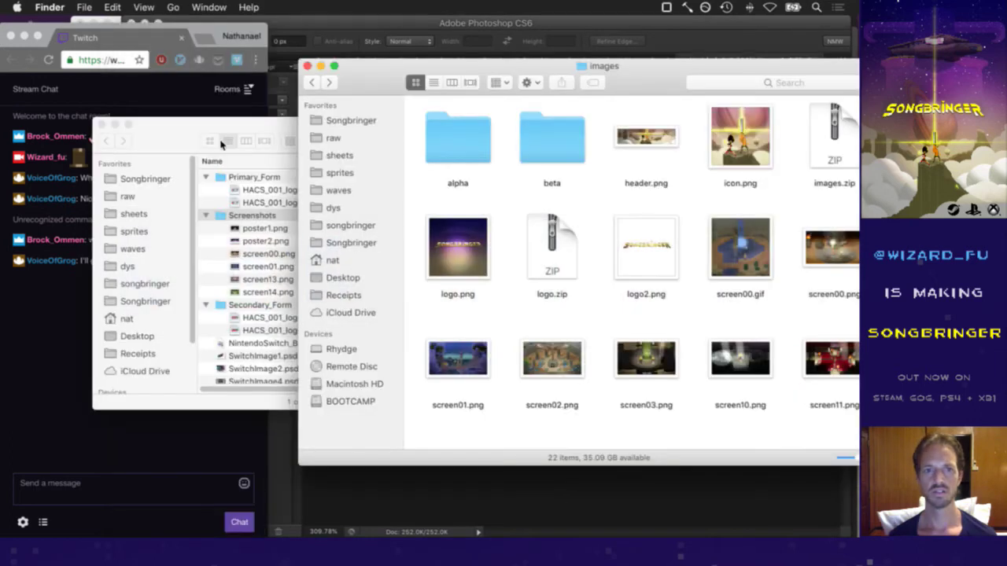
left_click(196, 136)
left_click(479, 34)
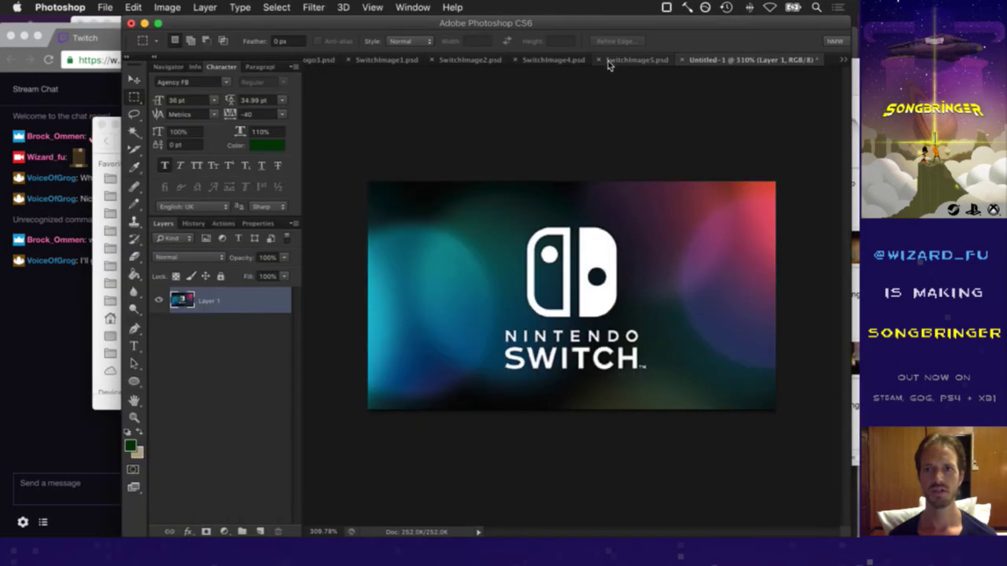
left_click(627, 59)
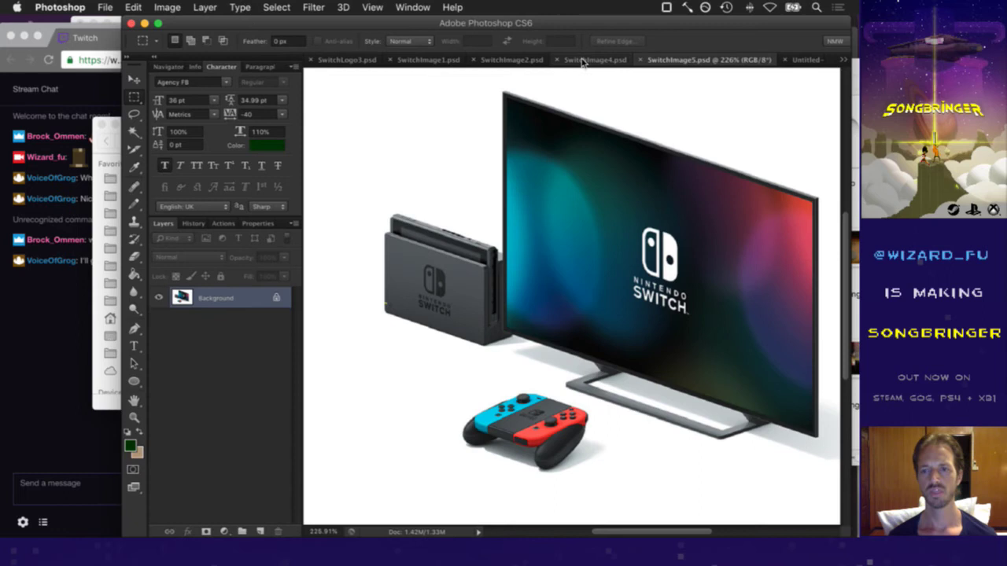
left_click(582, 61)
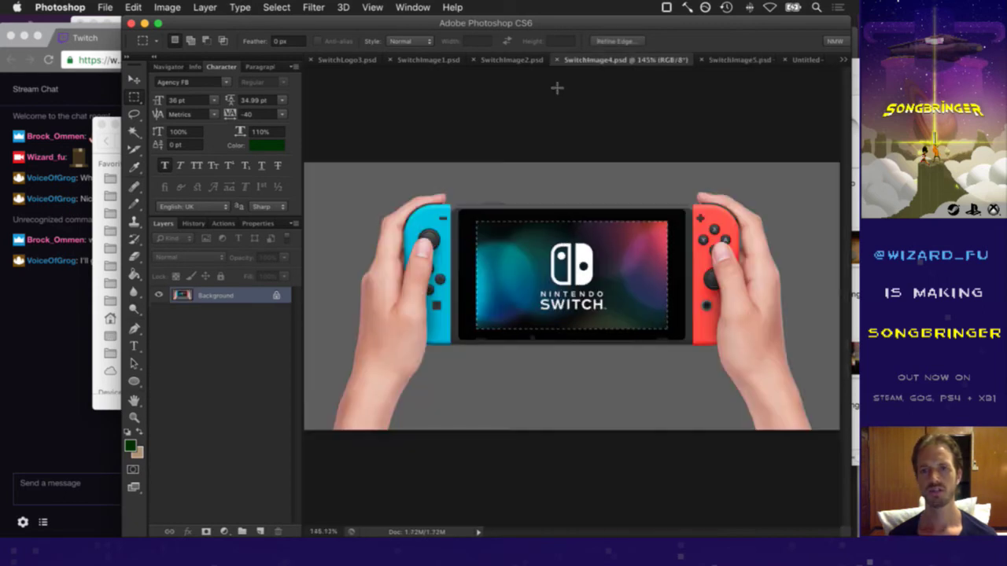
left_click(511, 60)
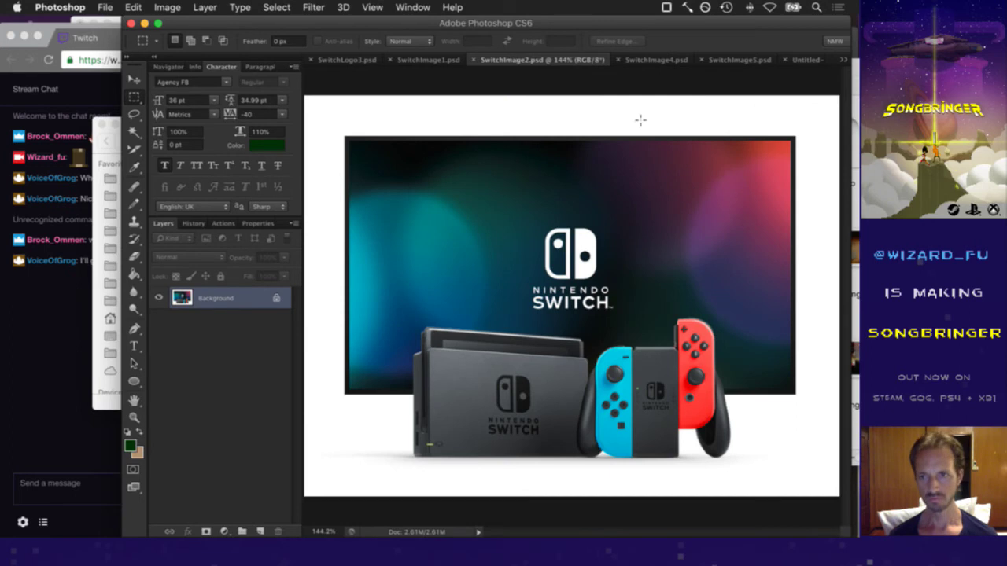
Switch to Finder and review the Nintendo Switch folder's screenshots, logo files and Switch PSD images
key("super+Tab")
left_click(274, 277)
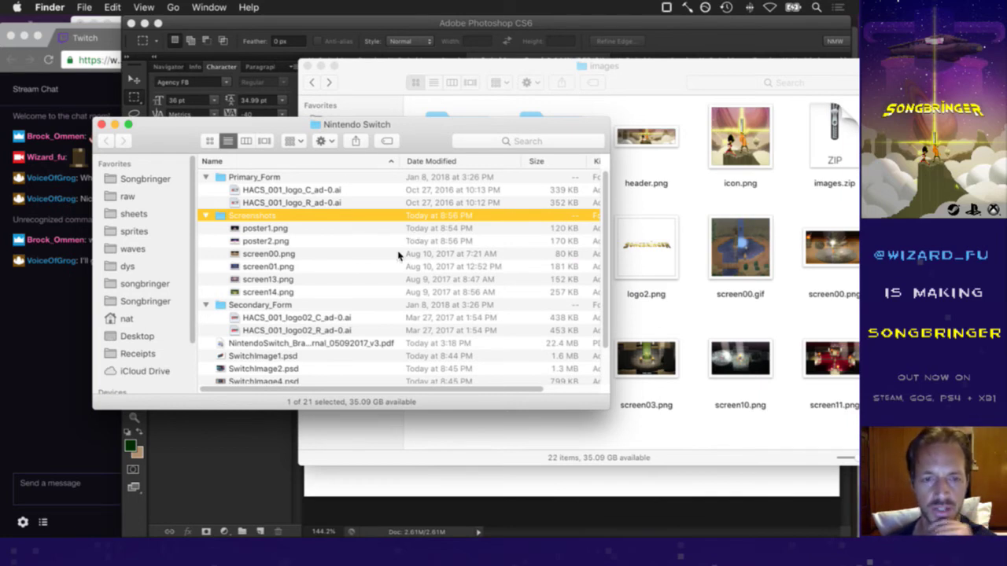
scroll(397, 255, "down", 2)
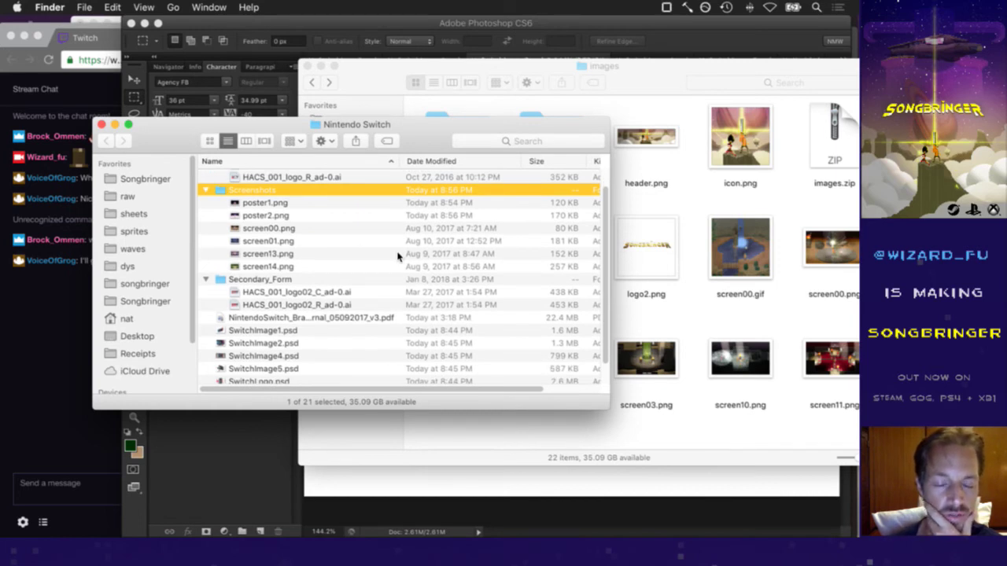
scroll(397, 255, "down", 2)
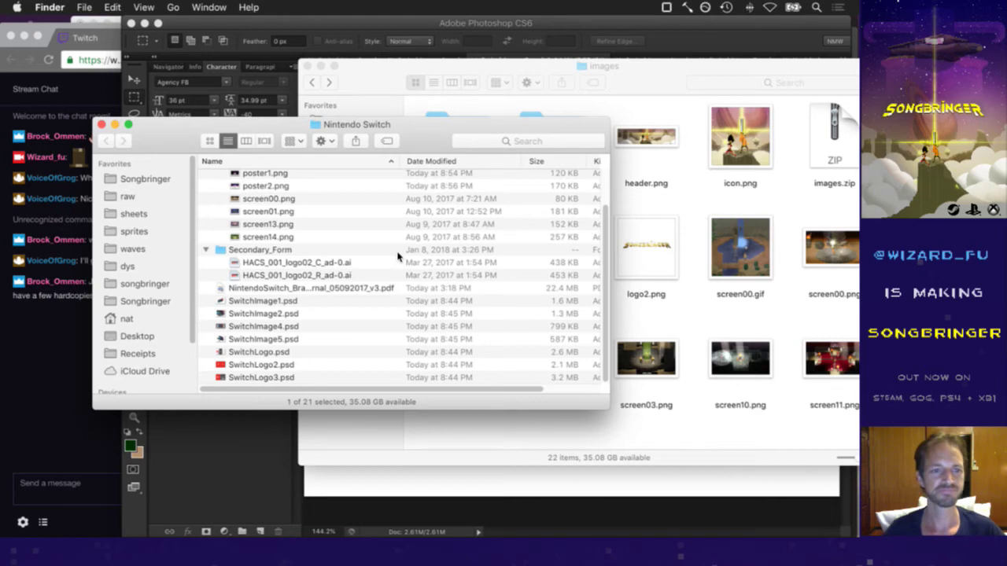
Switch to the Twitch stream chat in Chrome and read the latest viewer messages
left_click(12, 333)
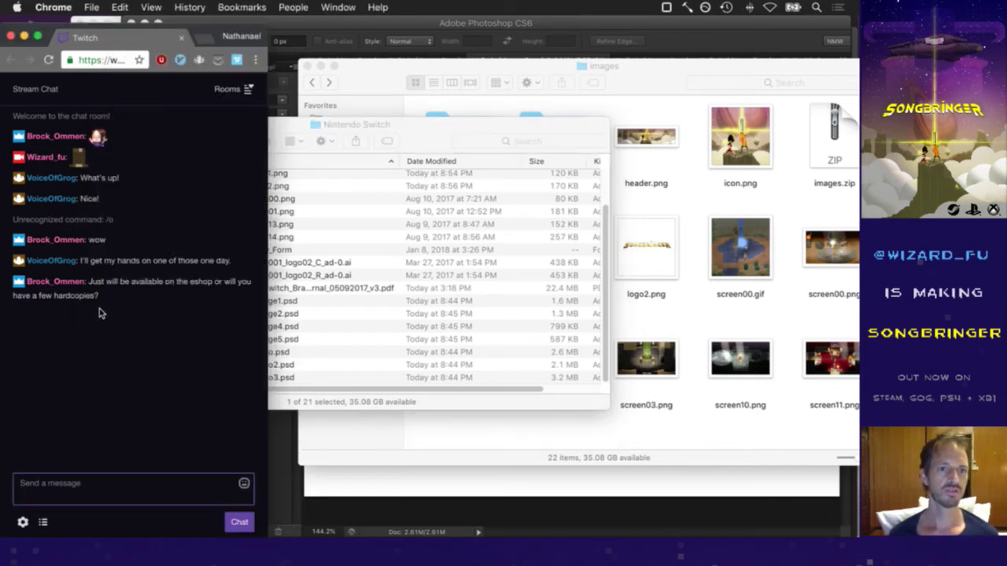
left_click_drag(174, 283, 215, 288)
left_click(229, 323)
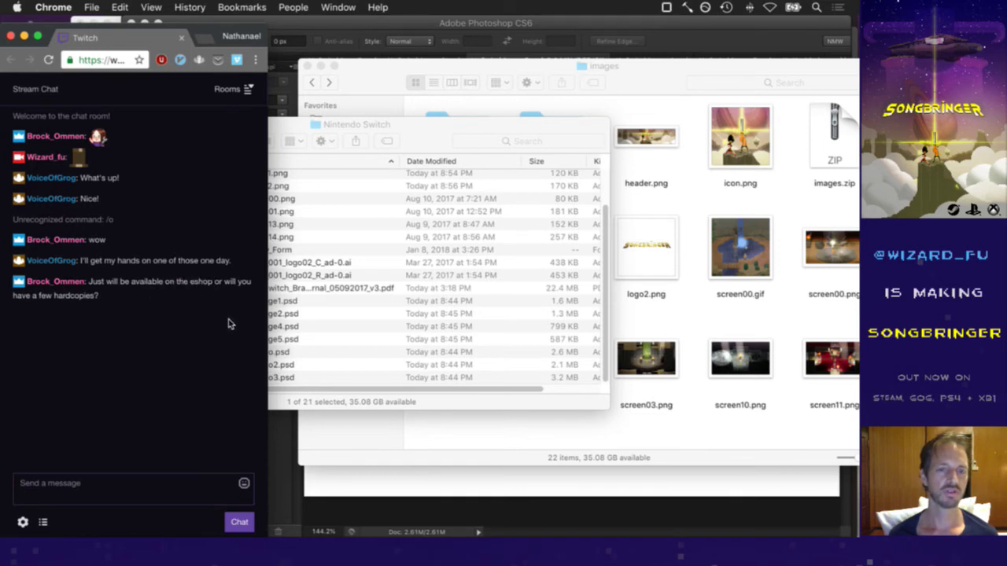
left_click_drag(431, 146, 460, 142)
left_click(54, 342)
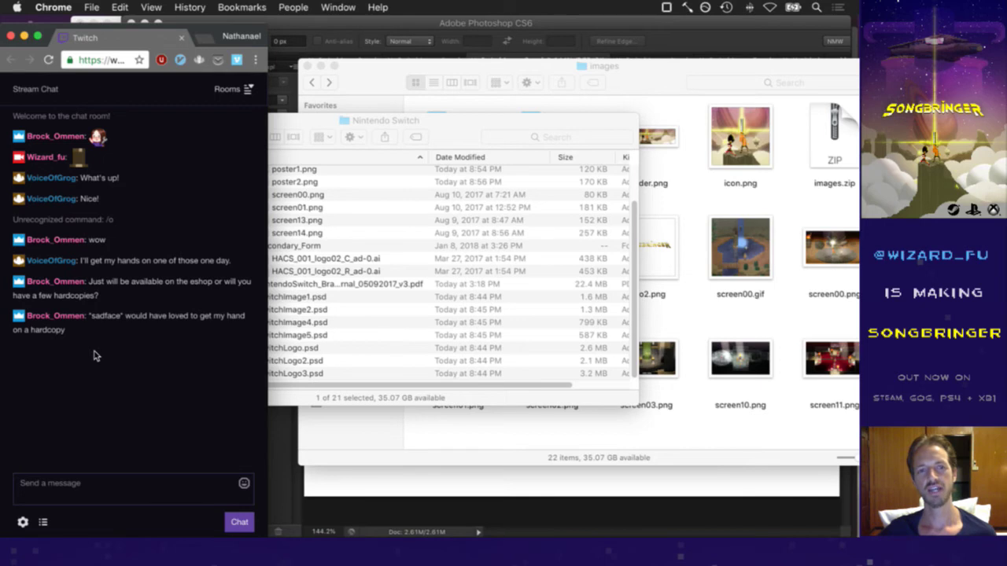
key("Tab")
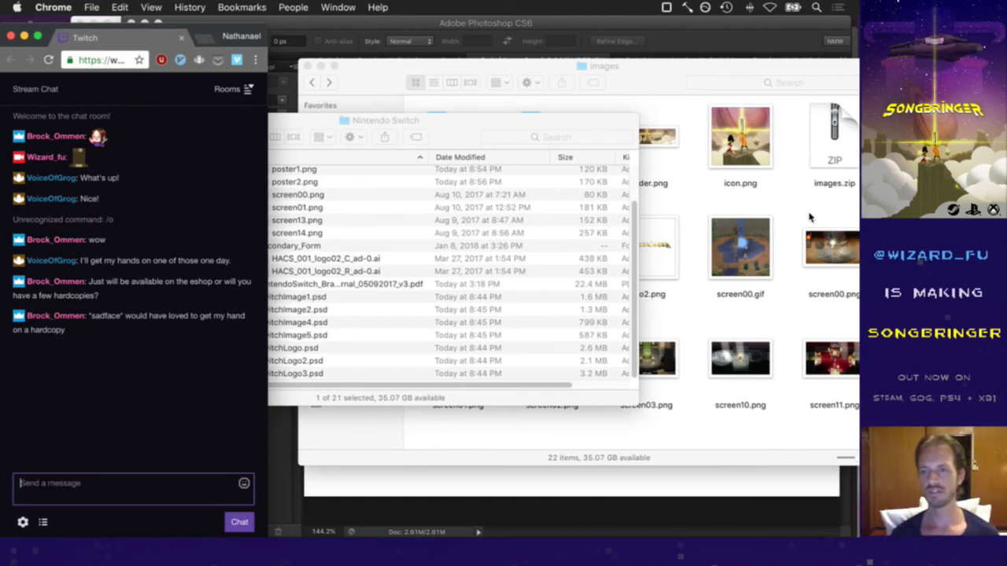
Switch to Finder's images folder window and reposition it so that all its file columns are fully in view
left_click(764, 252)
left_click(744, 337)
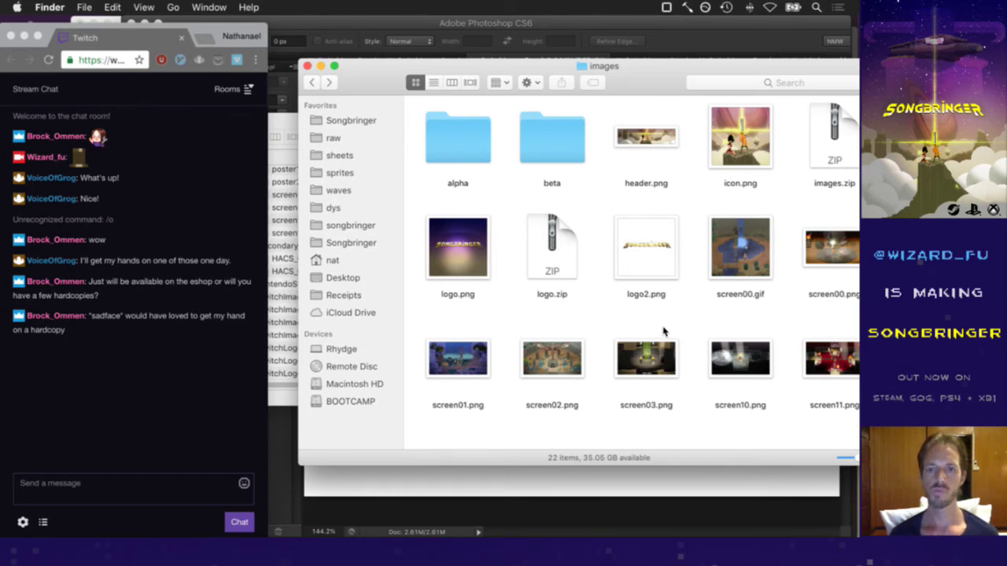
left_click_drag(641, 77, 547, 74)
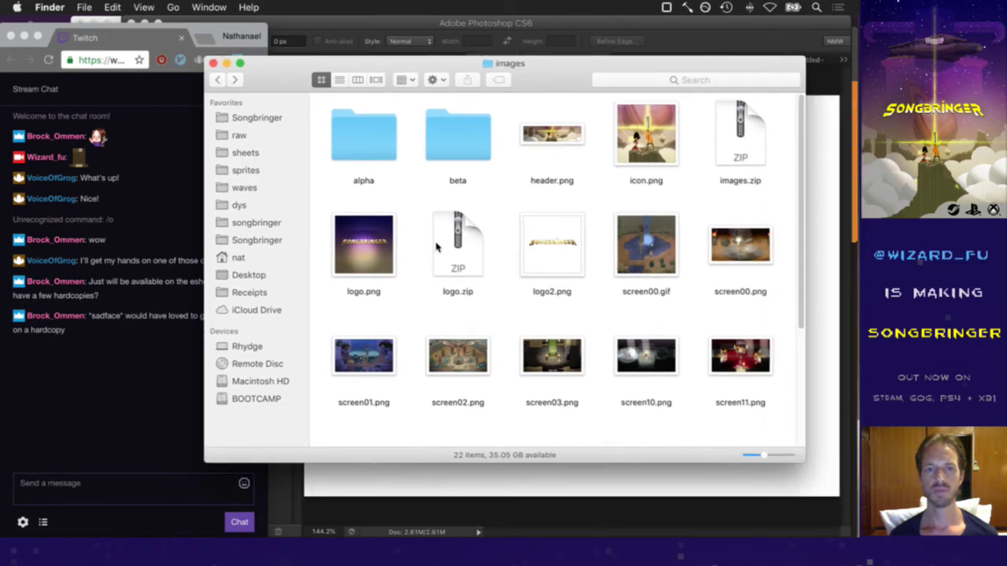
Open the DLC folder inside the Songbringer artwork folder and sort its files by Date Modified
left_click(259, 240)
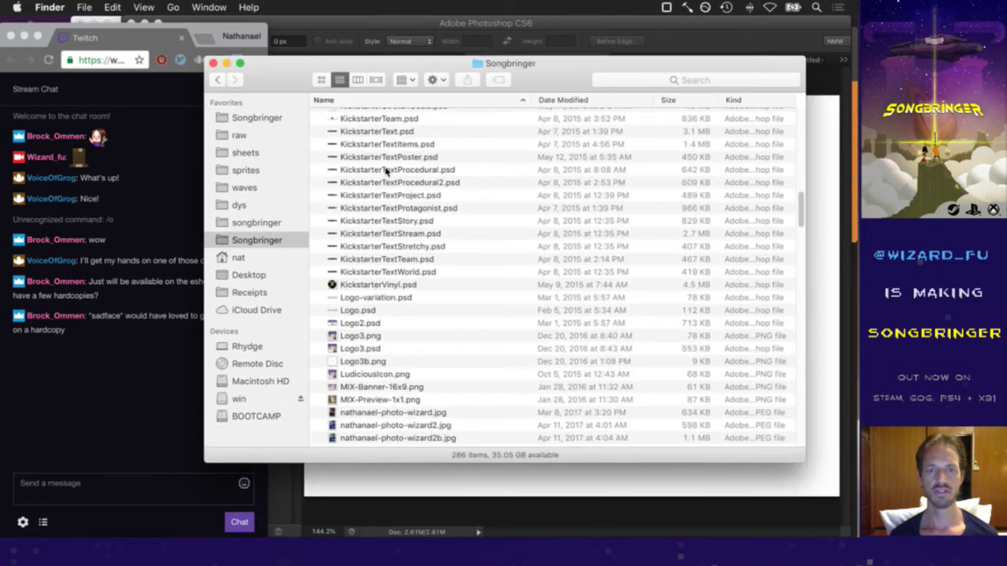
scroll(385, 169, "up", 5)
scroll(386, 169, "up", 10)
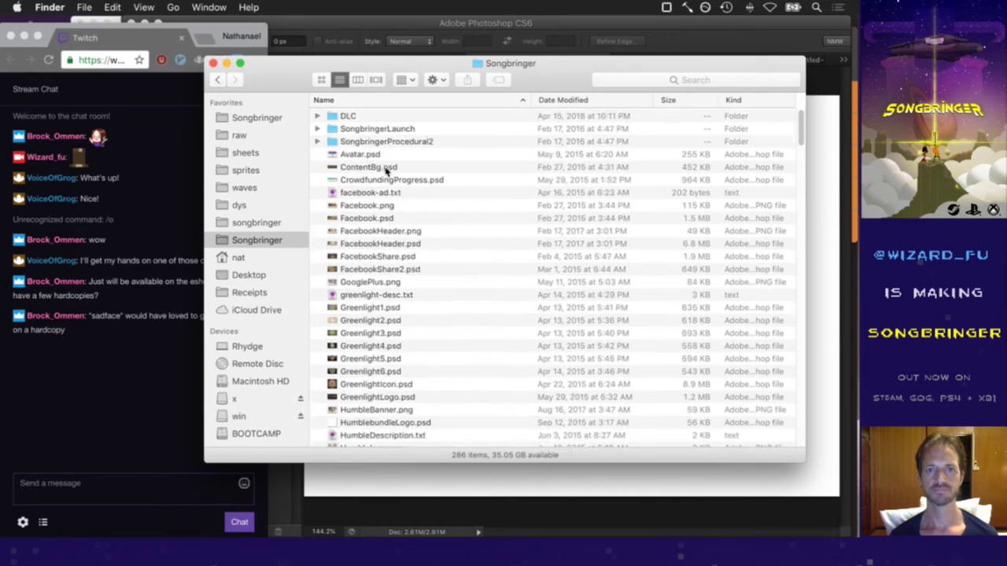
double_click(349, 116)
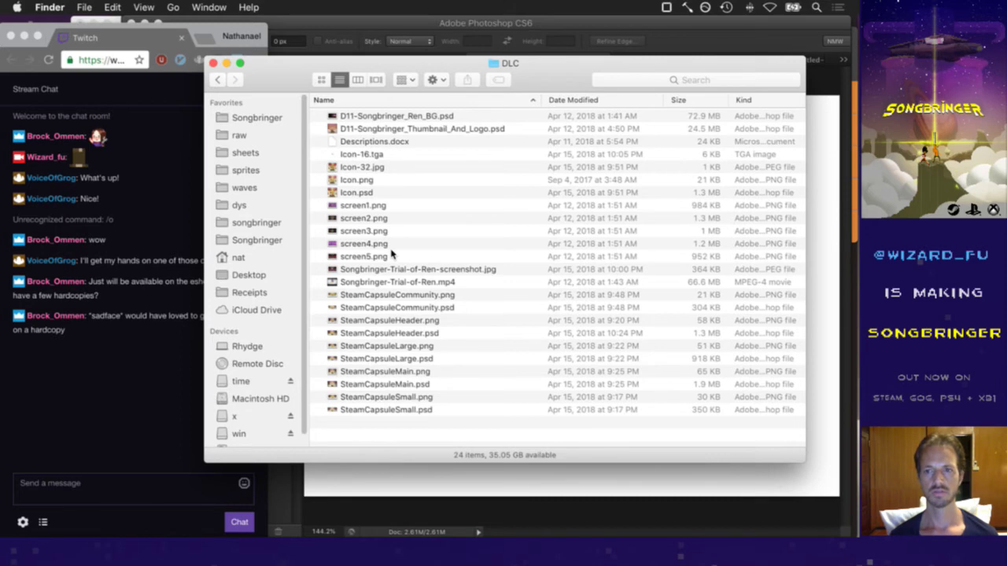
left_click(580, 100)
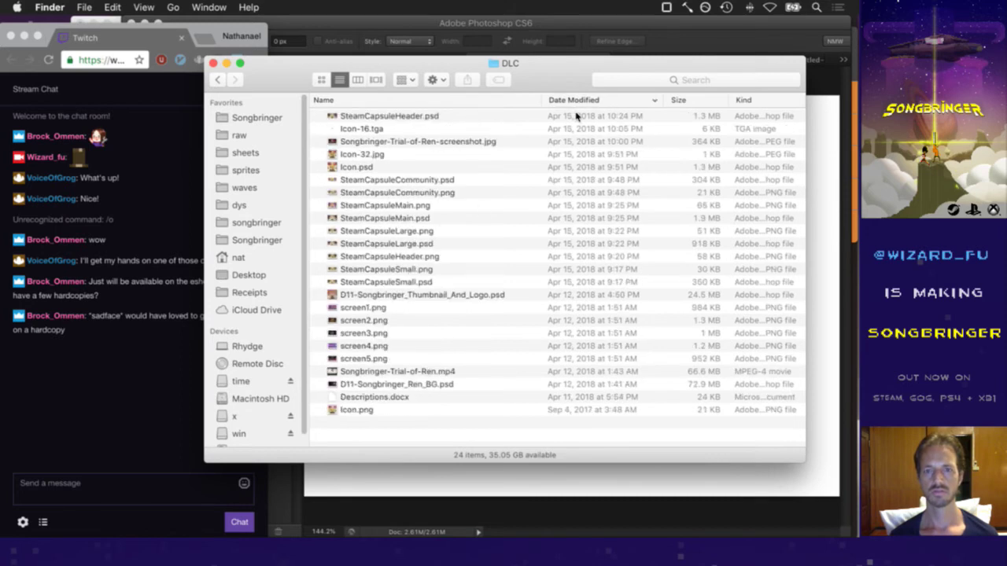
Preview the artwork in SteamCapsuleHeader.psd and SteamCapsuleCommunity.psd
left_click(488, 119)
key("space")
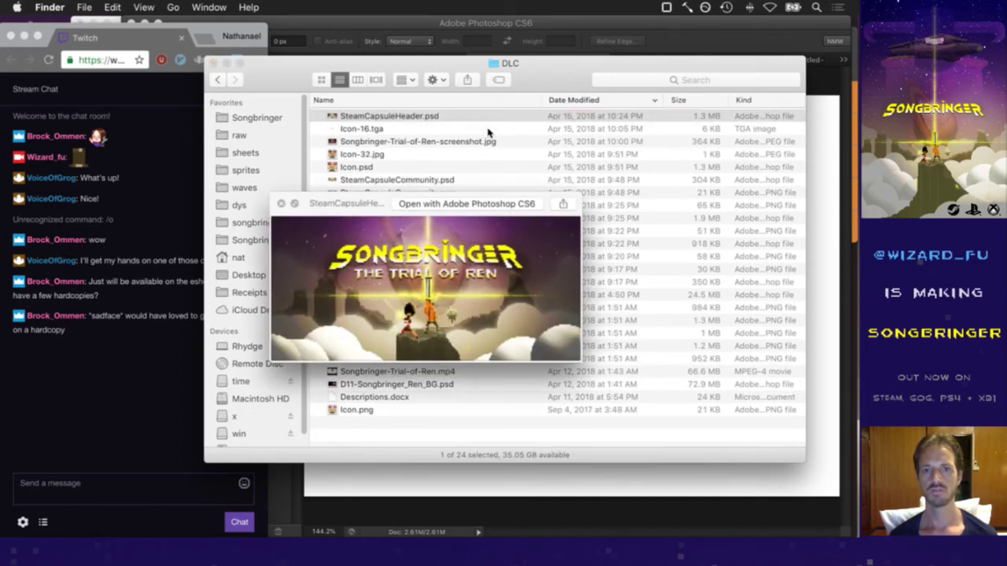
key("space")
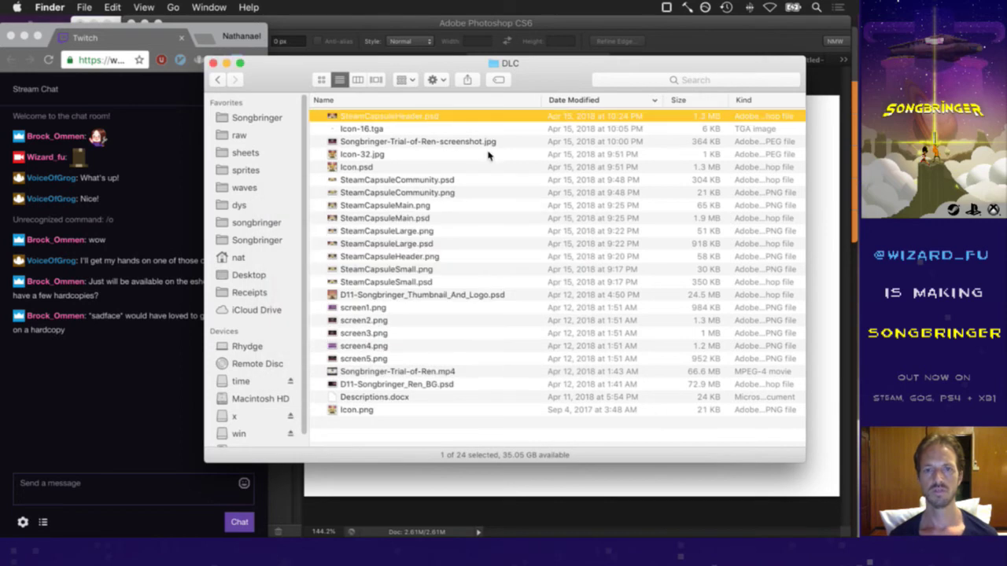
left_click(474, 180)
key("space")
key("space")
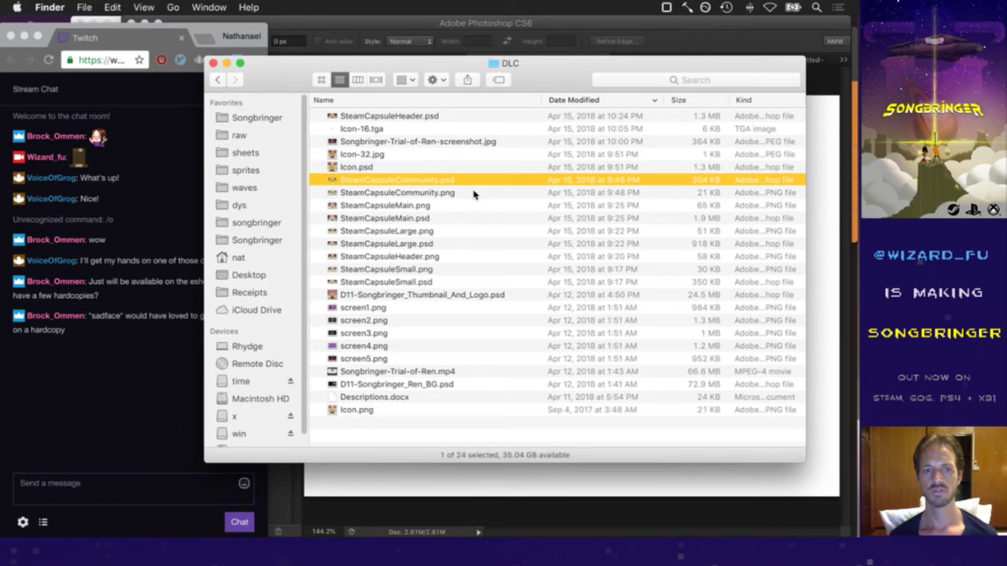
Return to the Songbringer folder sorted by Date Modified and preview SteamCapsuleMain120-animated-squarish.psd and SteamCapsuleMain120-animated.psd
left_click(222, 83)
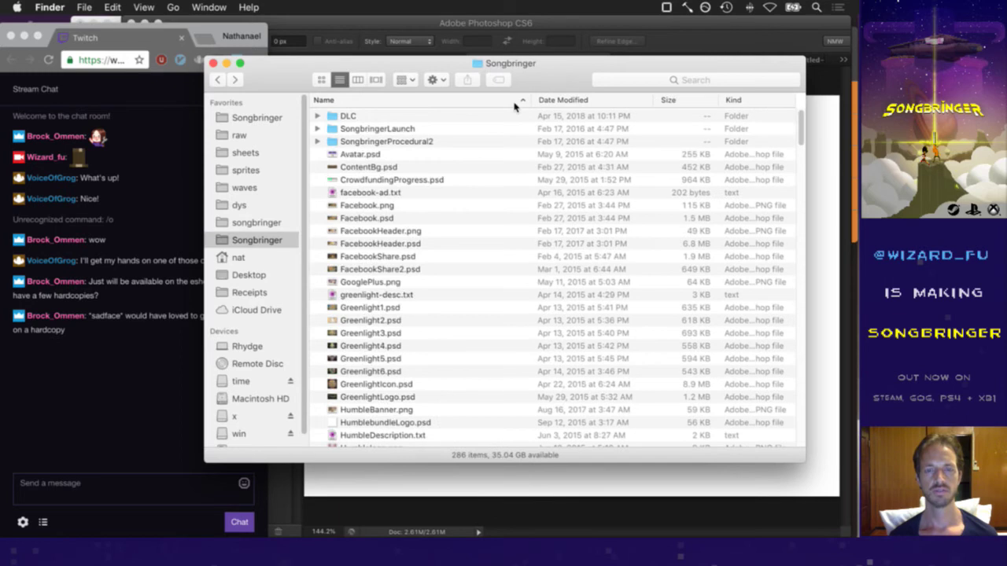
left_click(555, 101)
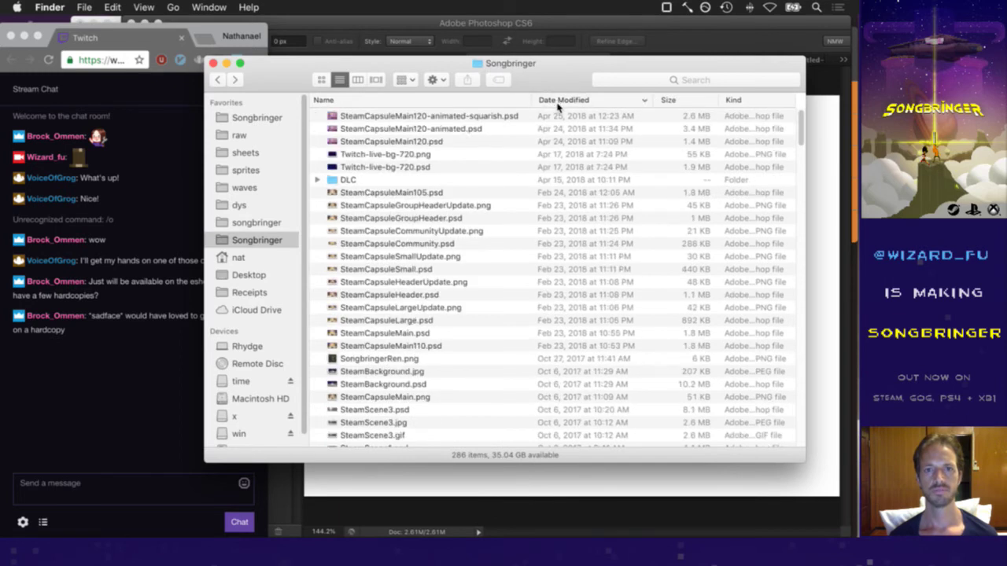
left_click(512, 118)
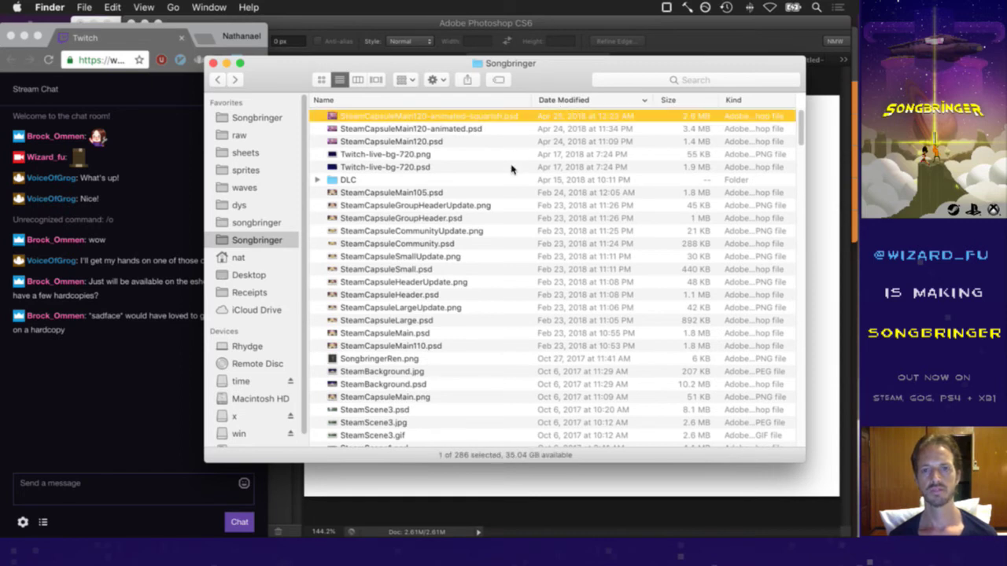
key("space")
key("space")
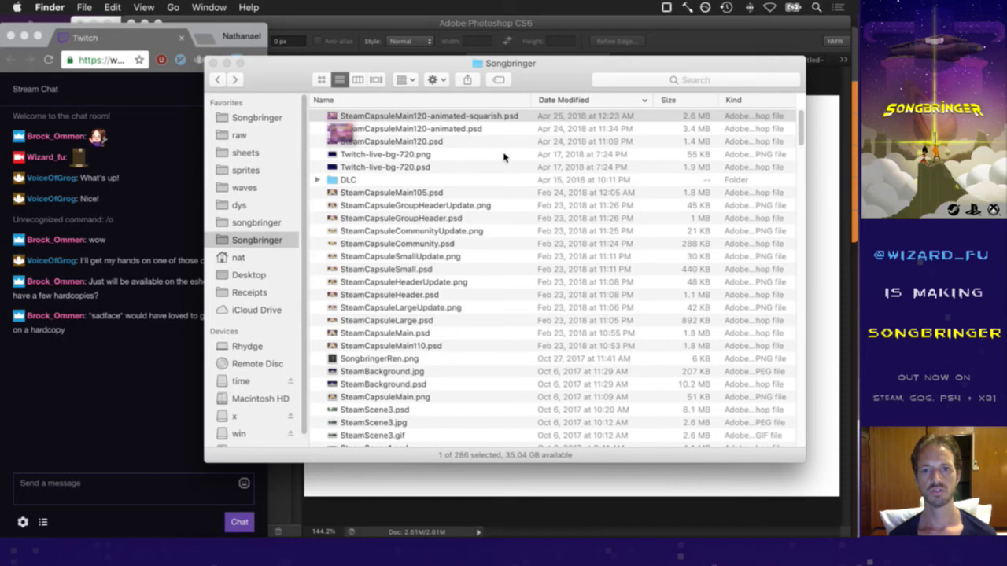
left_click(497, 129)
key("space")
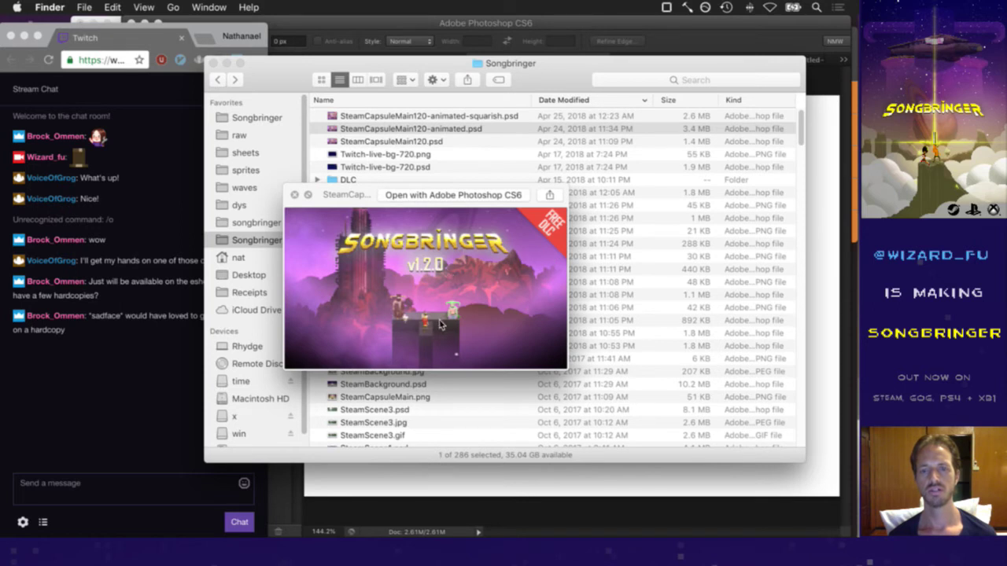
key("space")
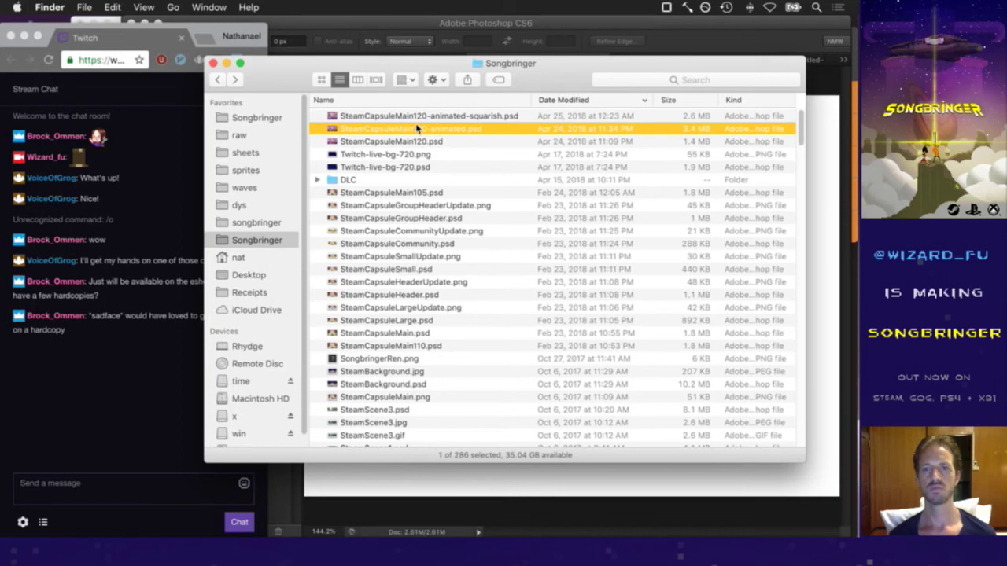
Copy SteamCapsuleMain120-animated.psd from the Songbringer folder into the Nintendo Switch Screenshots folder
key("super+n")
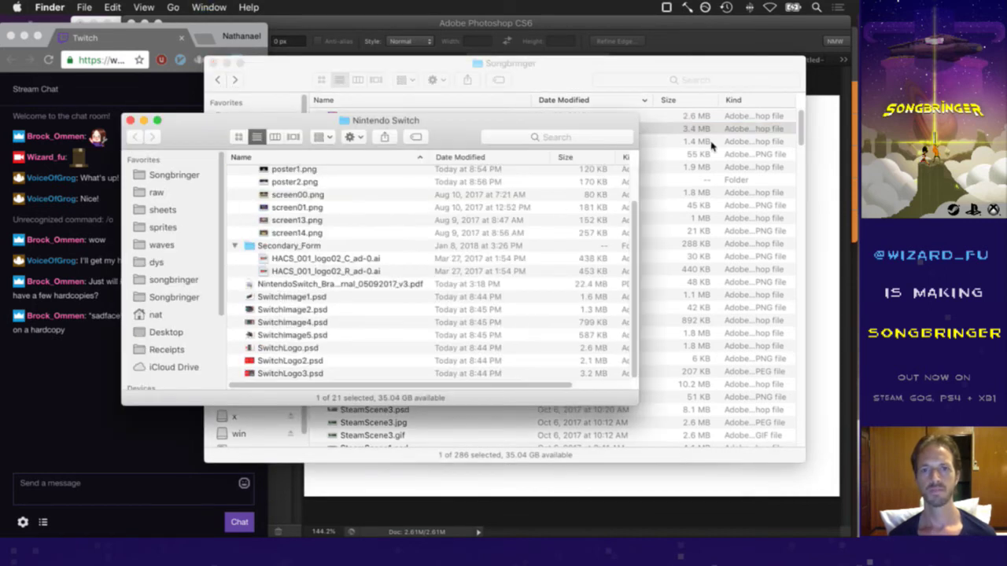
left_click(532, 94)
left_click_drag(287, 74, 472, 84)
left_click_drag(539, 140, 285, 196)
scroll(287, 195, "up", 1)
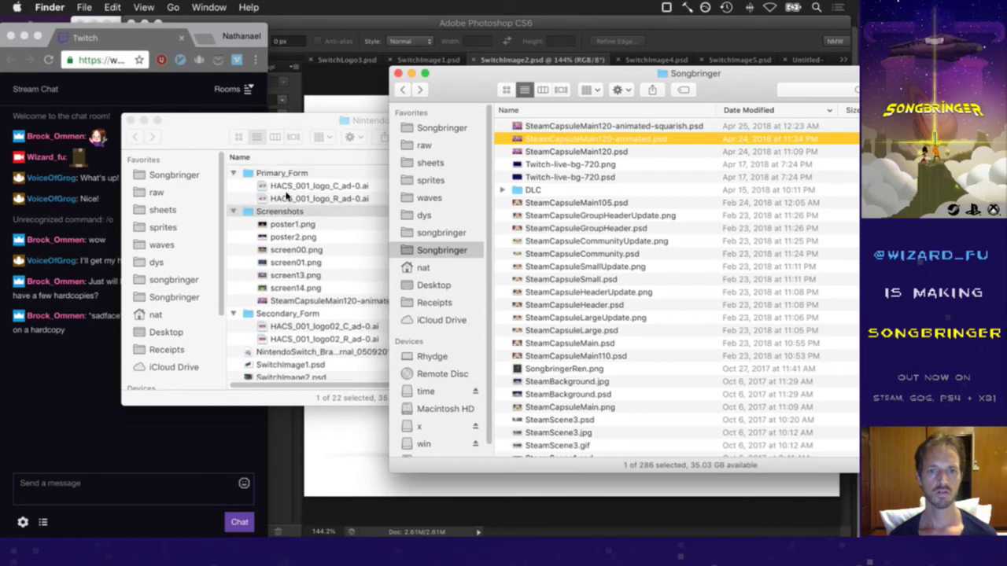
Close the Songbringer folder window, leaving the Nintendo Switch folder window open
left_click_drag(464, 94, 308, 119)
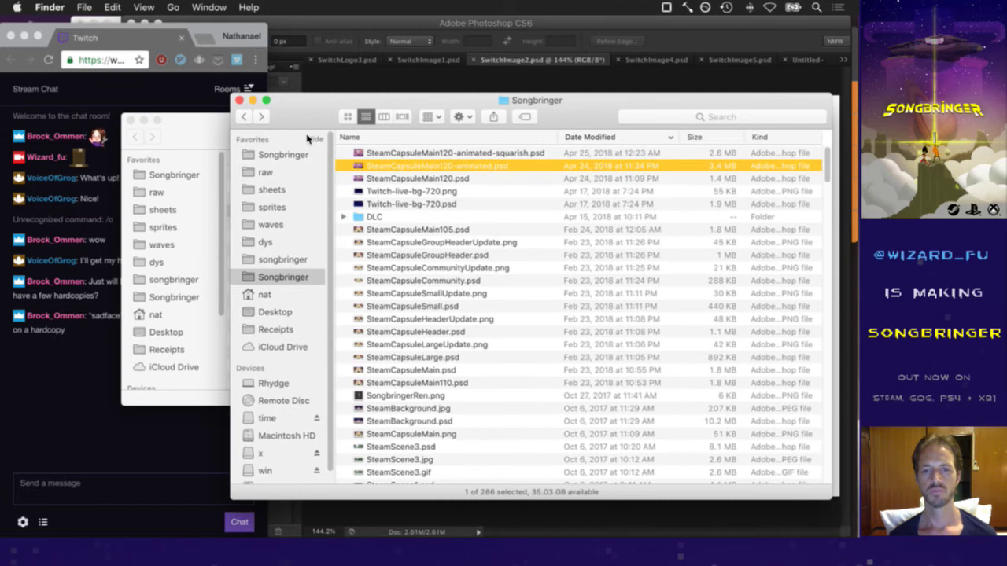
key("super+w")
key("super+Tab")
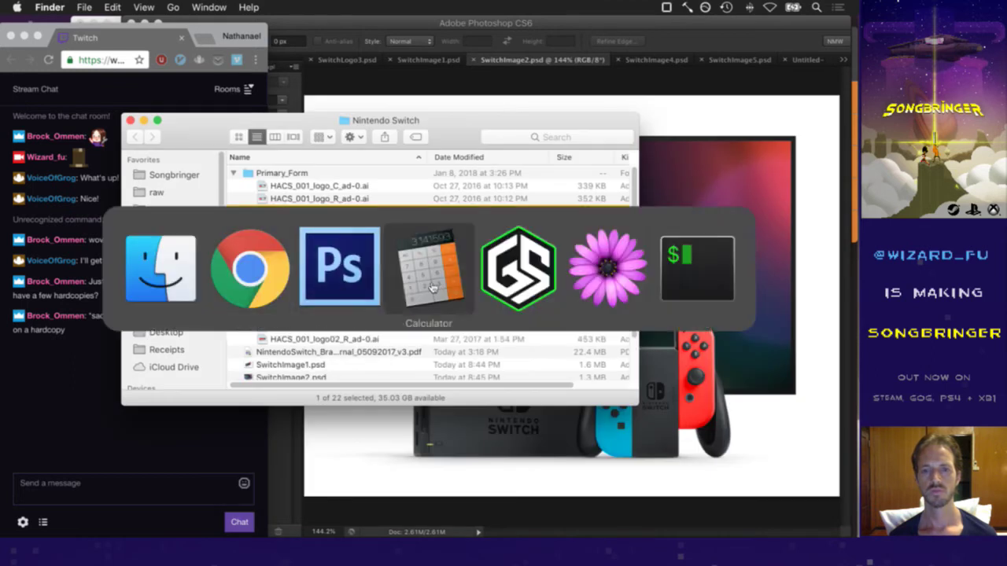
Open a new Finder window on the x drive and look through its folders
key("super+n")
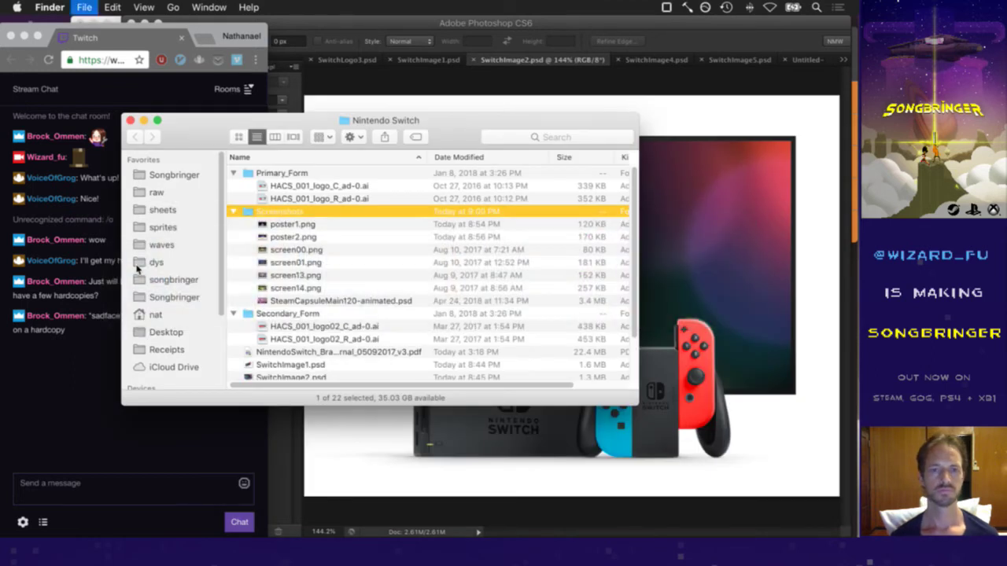
scroll(236, 288, "down", 5)
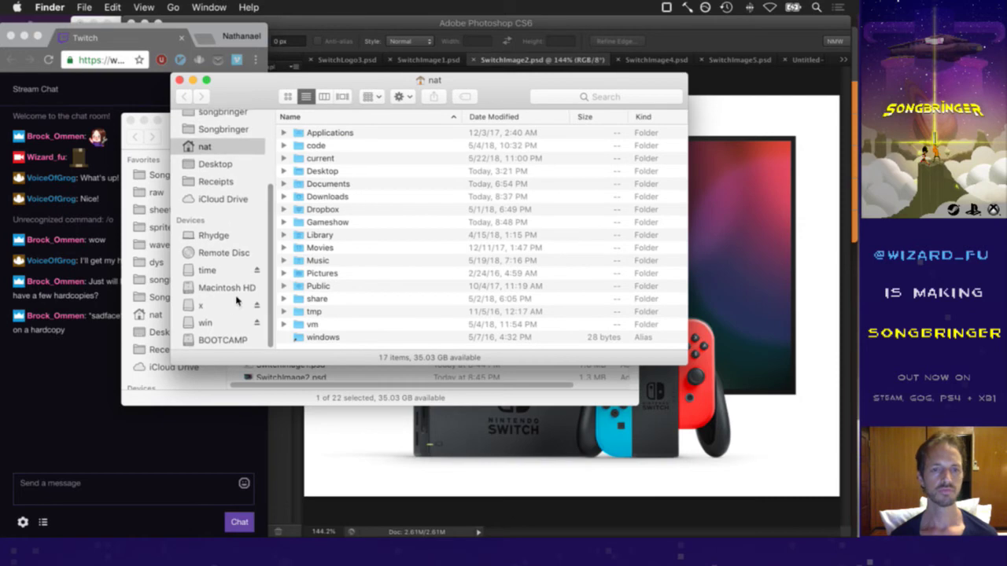
left_click(201, 306)
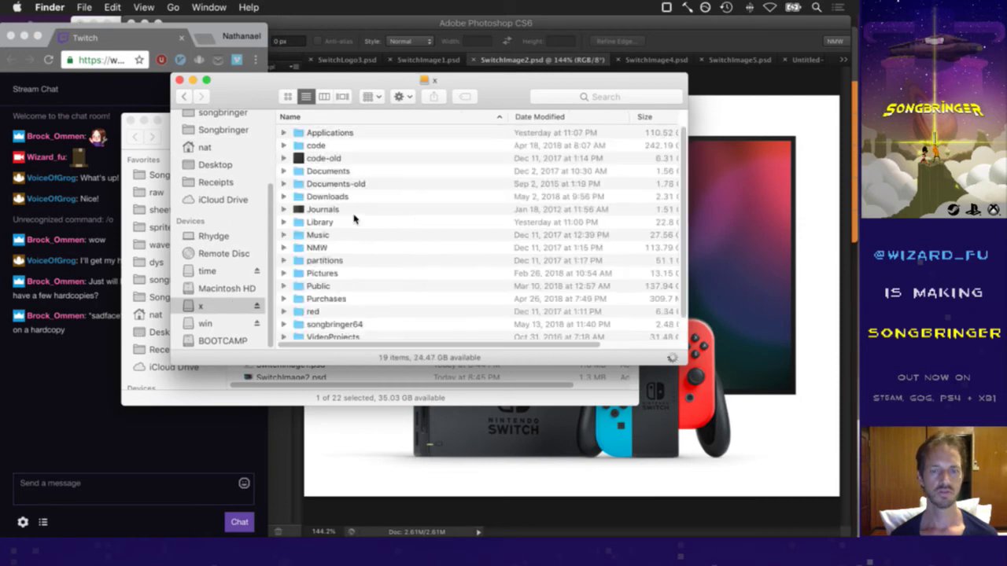
scroll(354, 220, "down", 3)
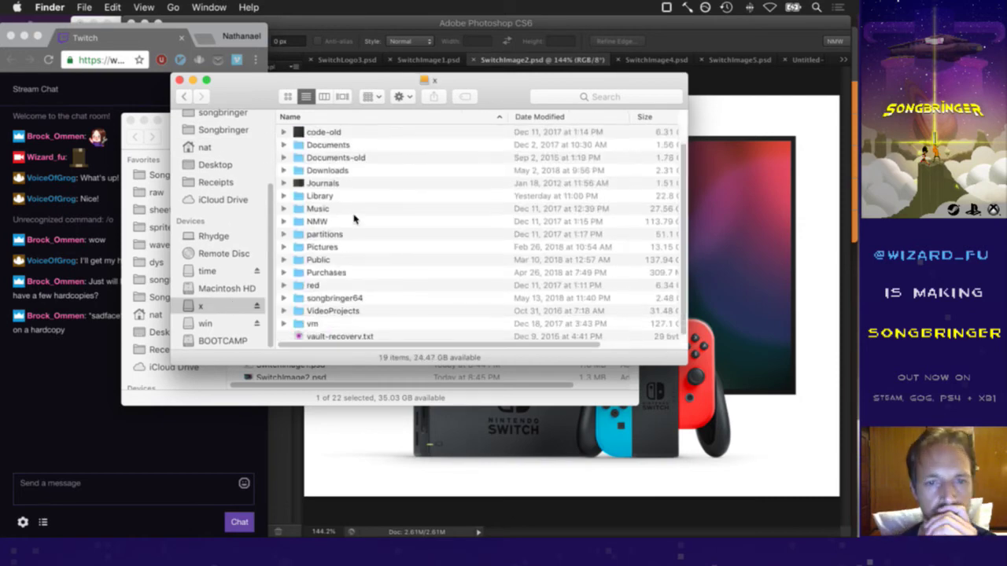
scroll(354, 220, "up", 2)
scroll(354, 219, "up", 1)
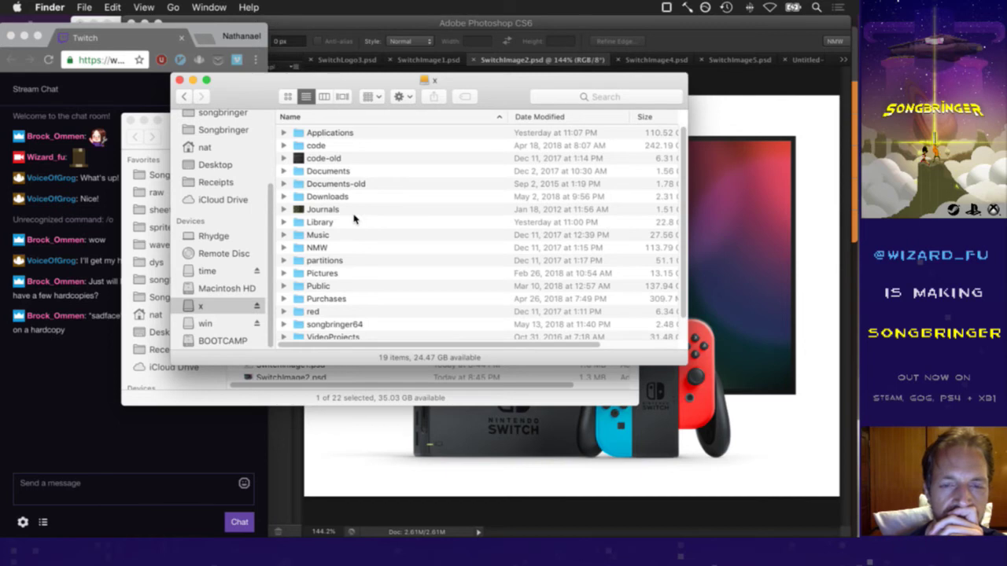
Open the Gameplay folder in Songbringer-trailers within the x drive's code folder
double_click(315, 147)
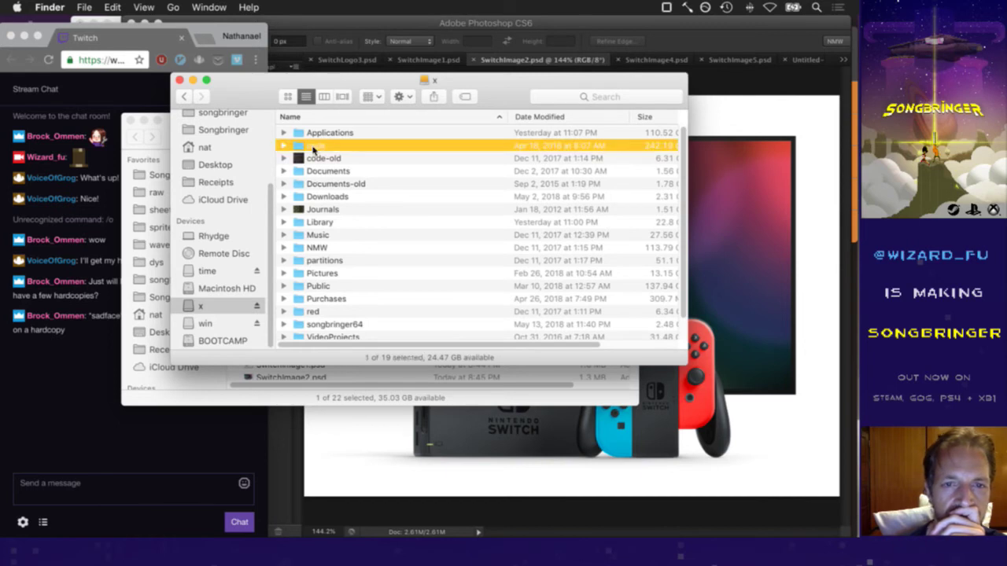
double_click(331, 196)
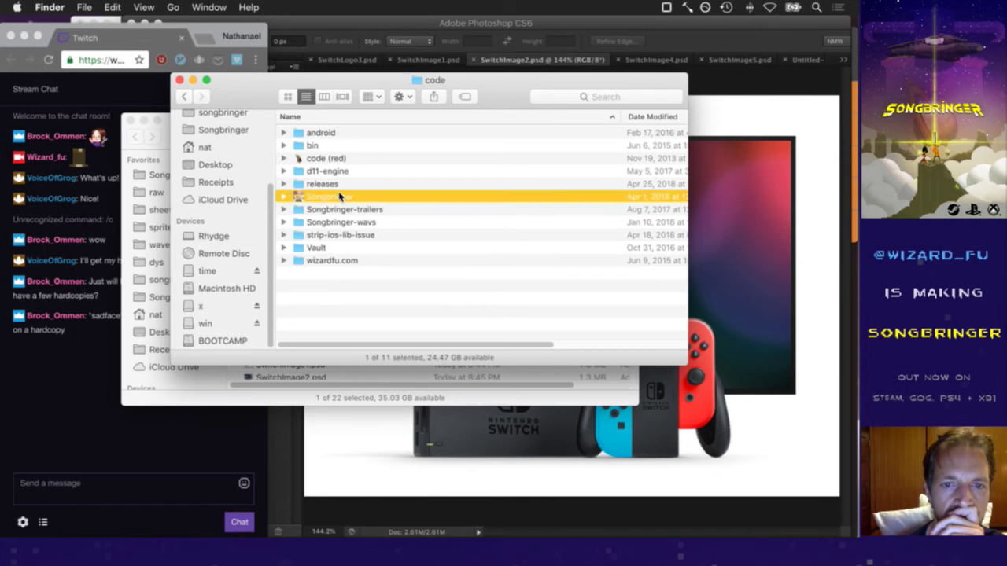
left_click(186, 97)
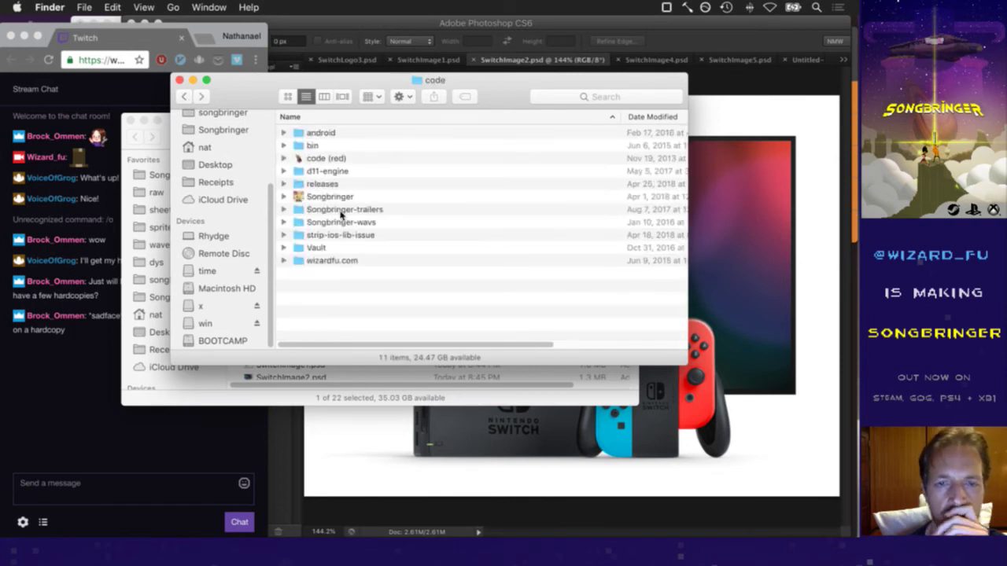
double_click(343, 210)
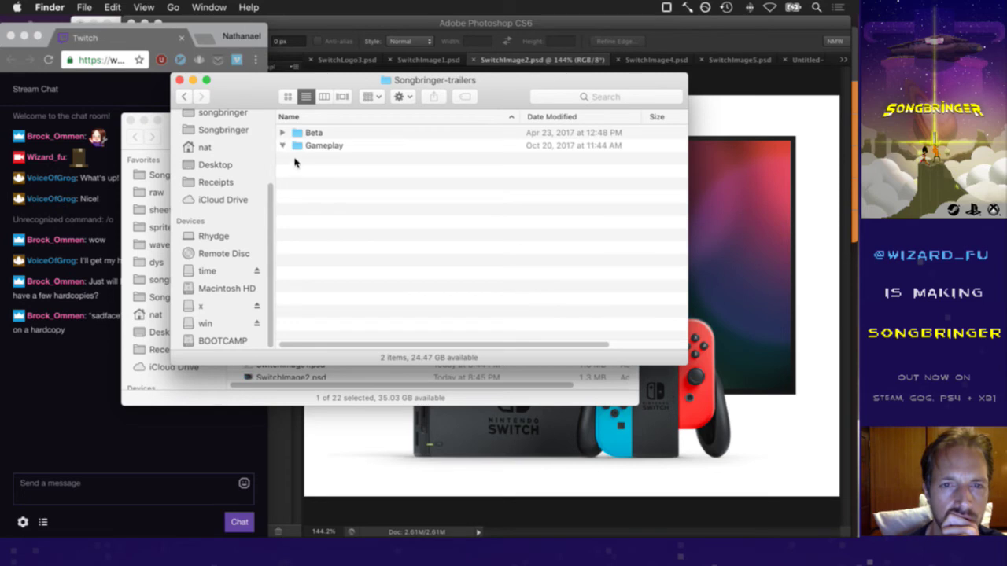
left_click(309, 148)
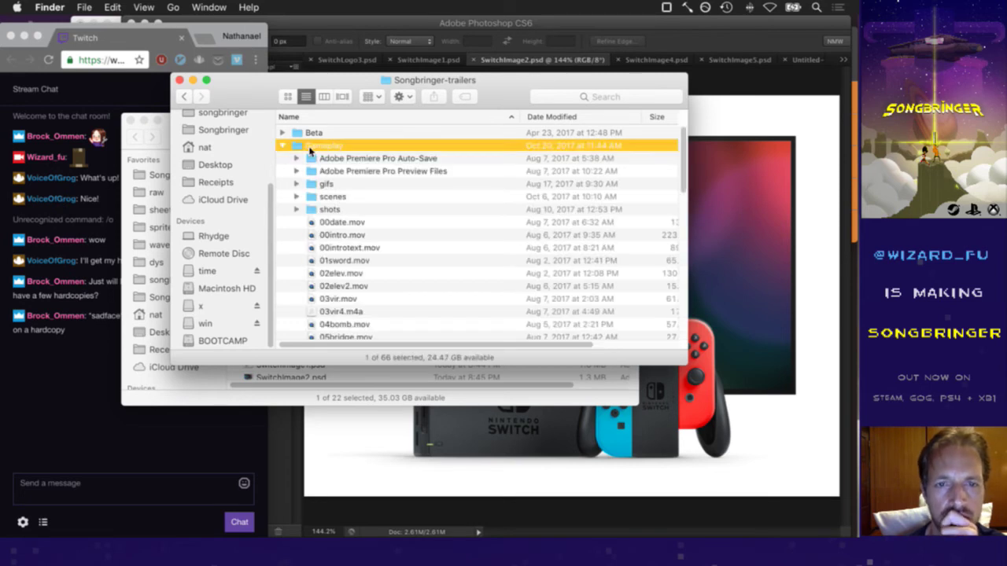
key("super+Down")
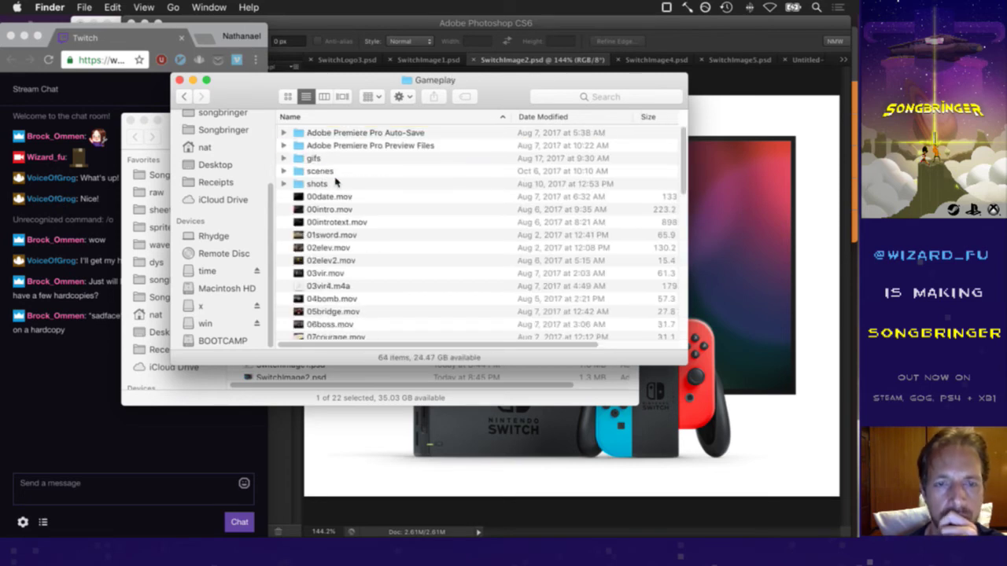
Open the gifs folder and preview 01swordA.gif and 01swordA2.gif
left_click(322, 160)
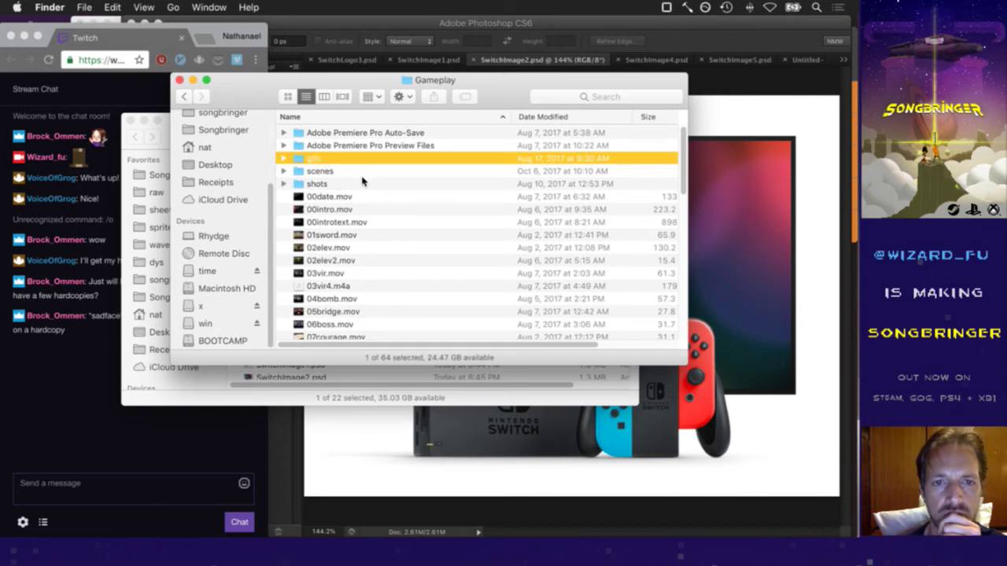
key("super+Down")
left_click_drag(366, 134, 367, 133)
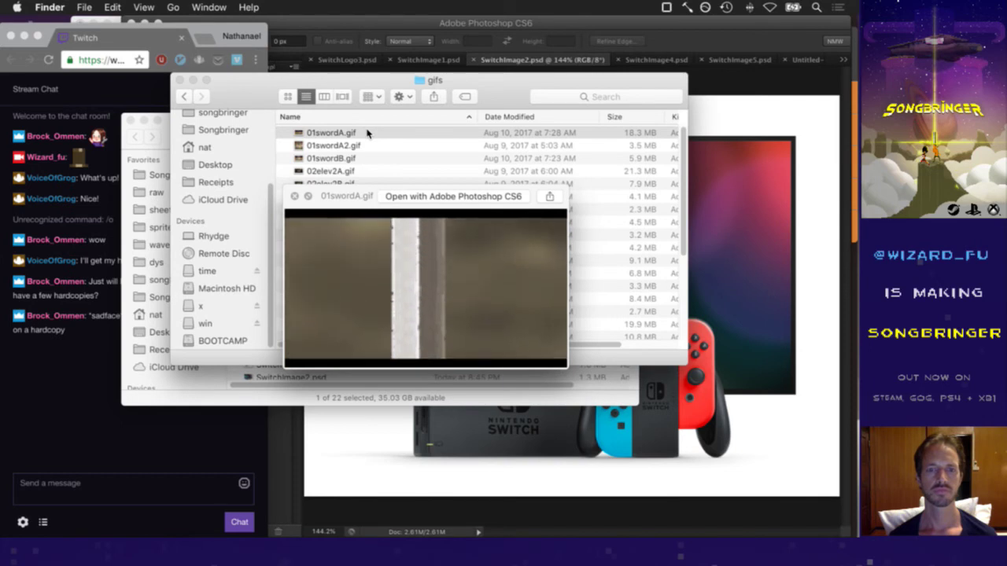
key("space")
key("Down")
key("space")
key("space")
key("Down")
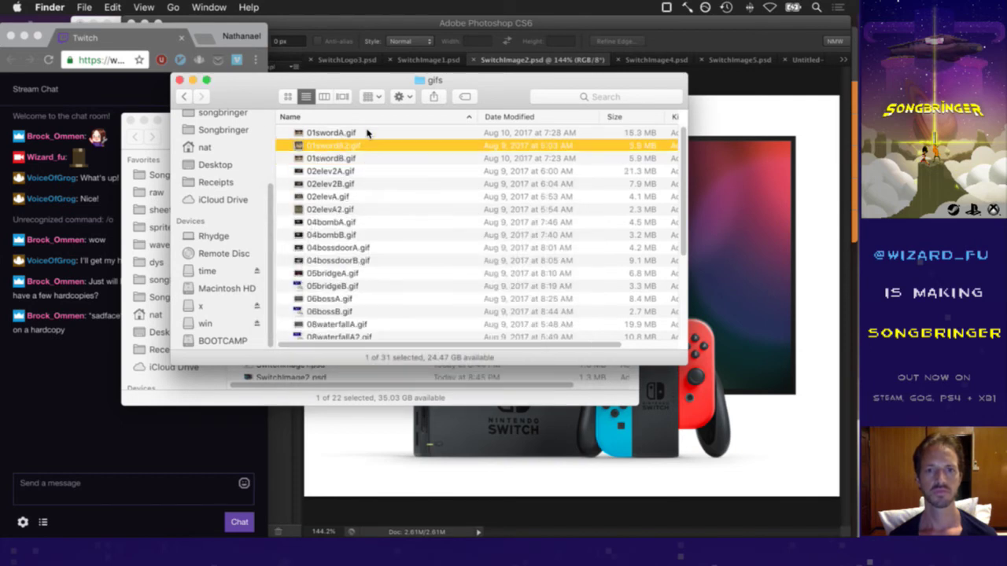
Copy 01swordA.gif from the gifs folder into the Nintendo Switch Screenshots folder
key("Up")
key("Up")
left_click_drag(260, 95, 544, 94)
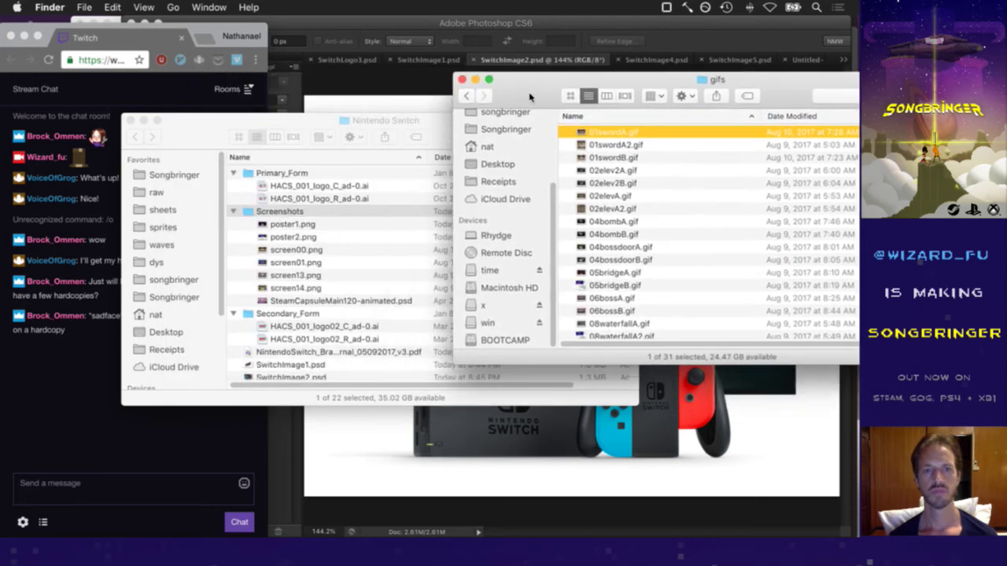
left_click_drag(596, 132, 303, 213)
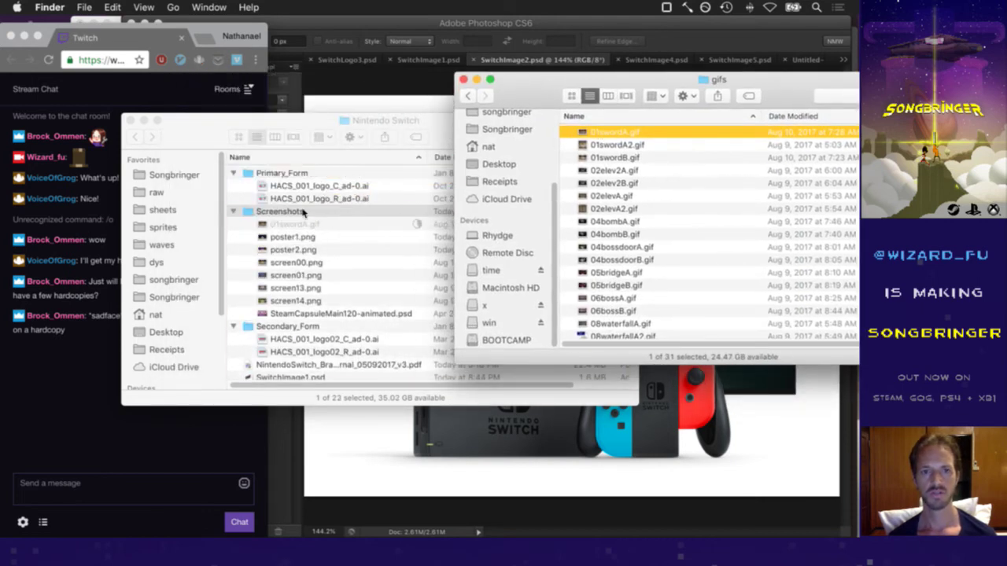
Preview 01swordB.gif, 02elev2A.gif and 02elev2B.gif in the gifs folder
left_click(608, 148)
key("Down")
key("space")
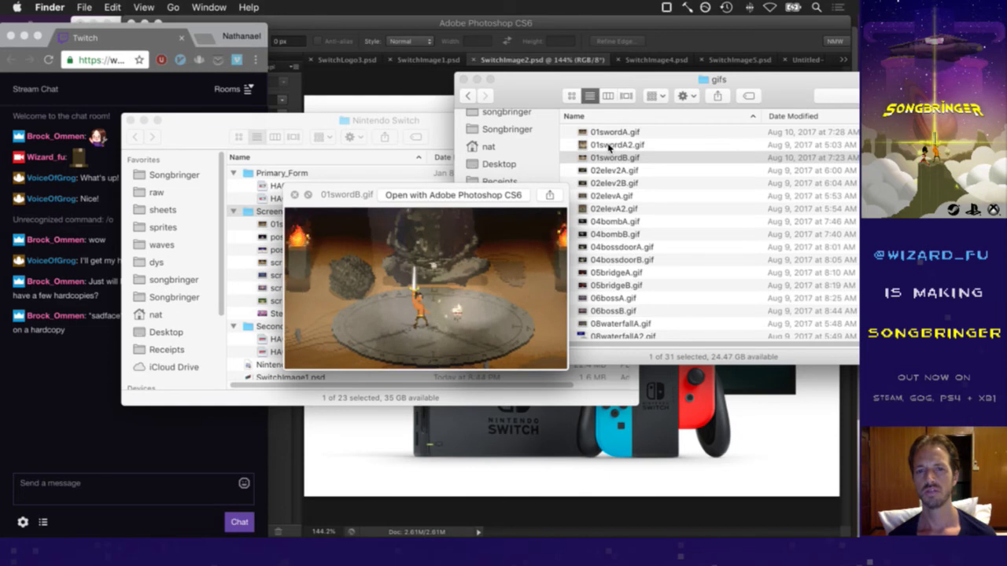
key("space")
key("Down")
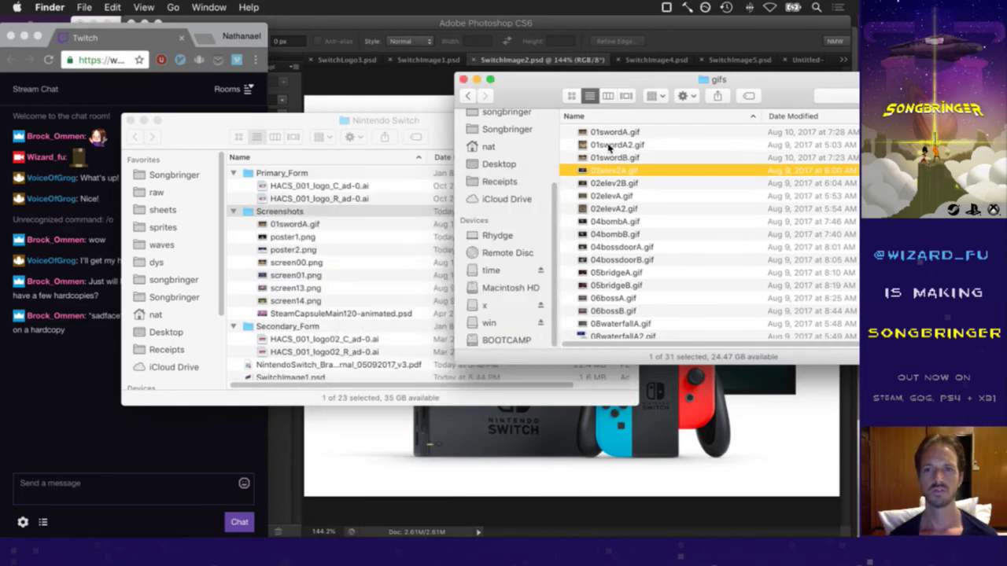
key("space")
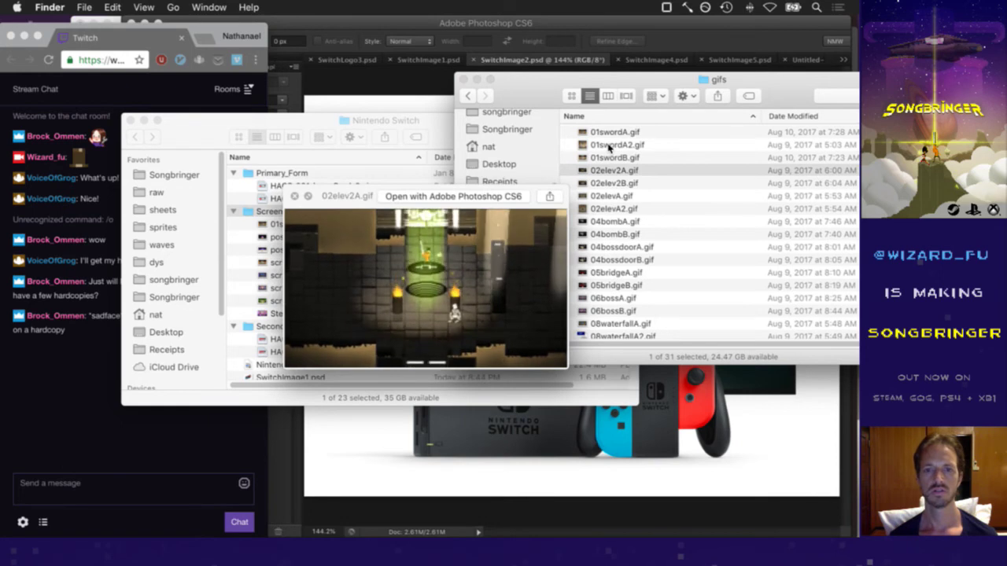
key("space")
key("Down")
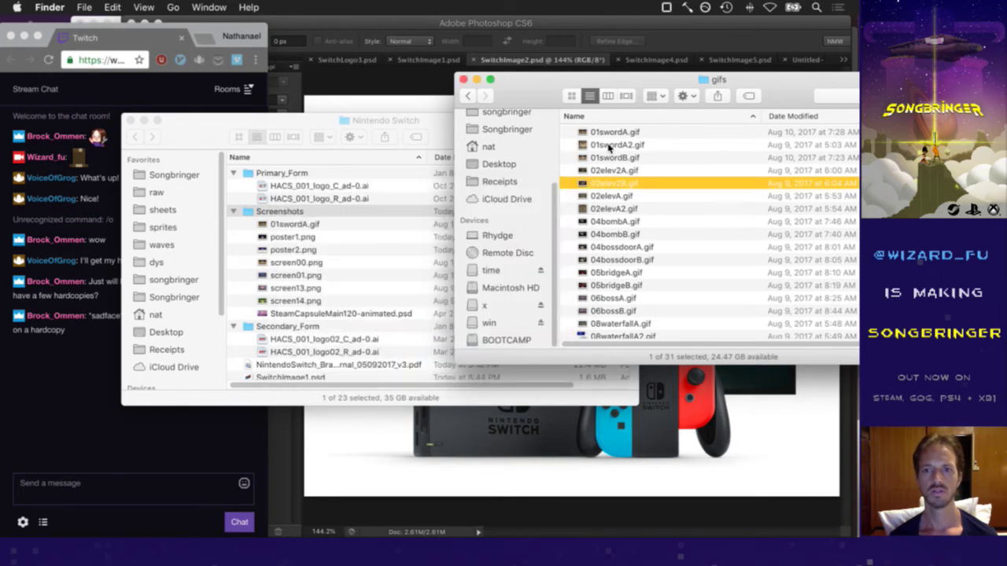
key("space")
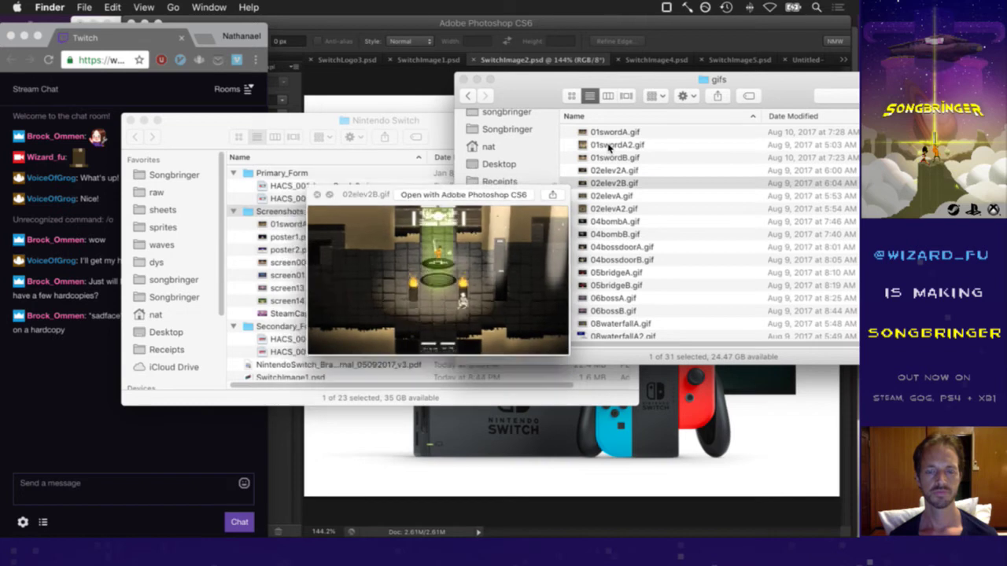
key("space")
Preview 02elevA.gif, 02elevA2.gif and 04bombA.gif in the gifs folder
key("Down")
key("space")
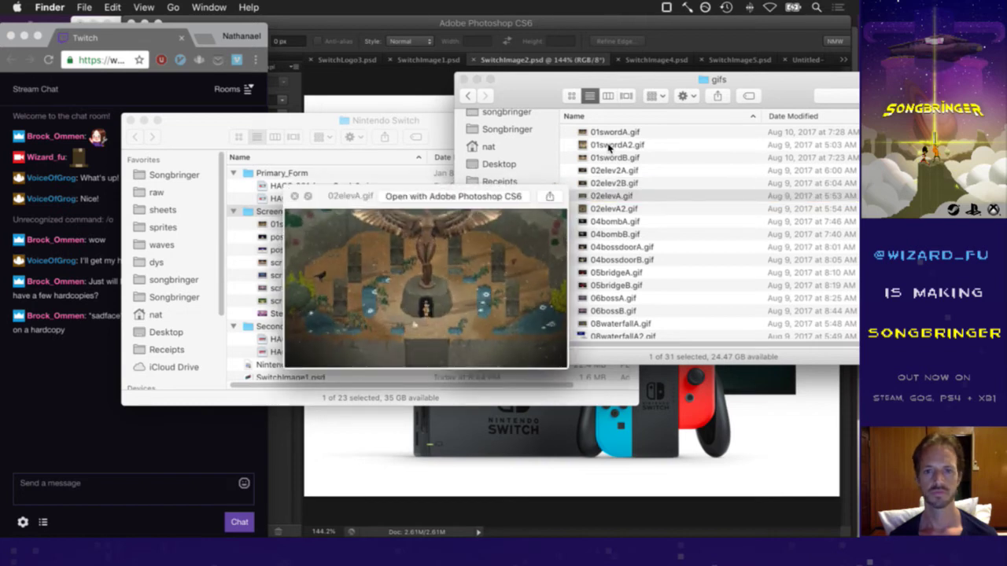
key("space")
key("Down")
key("space")
key("space")
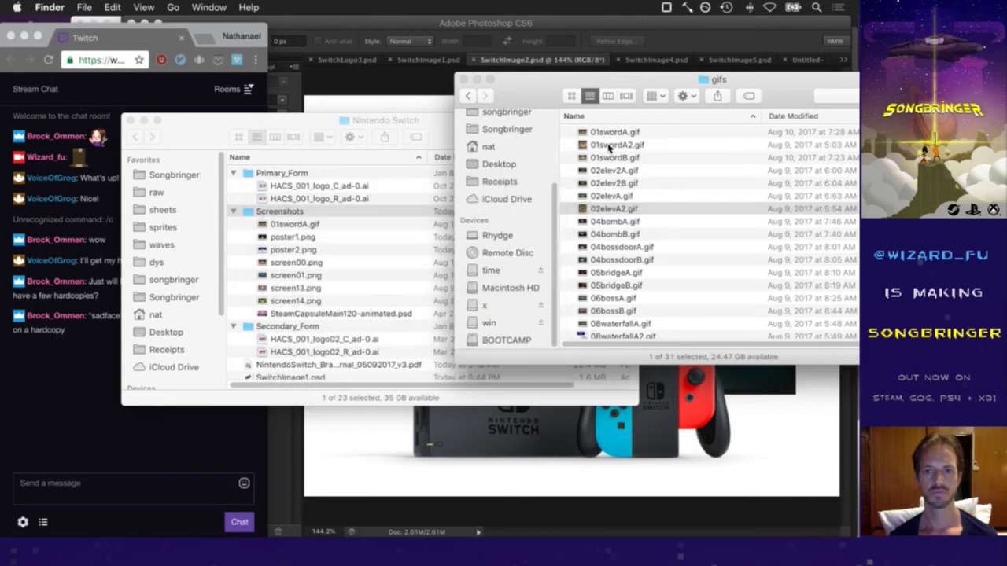
key("Down")
key("space")
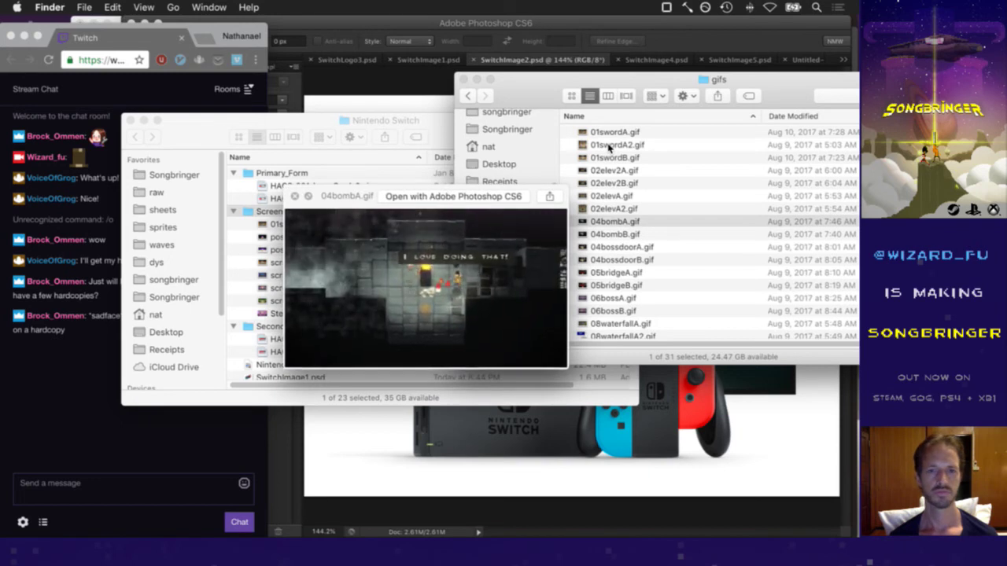
key("space")
Preview 04bossdoorA.gif, 05bridgeA.gif and 06bossA.gif in the gifs folder
key("Down")
key("Down")
key("space")
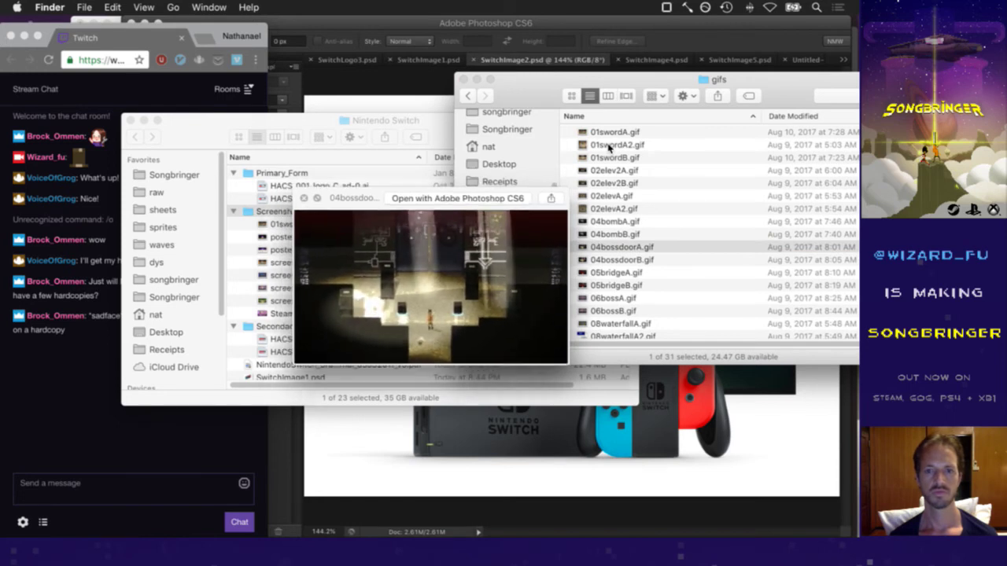
key("space")
key("Down")
key("Down")
key("space")
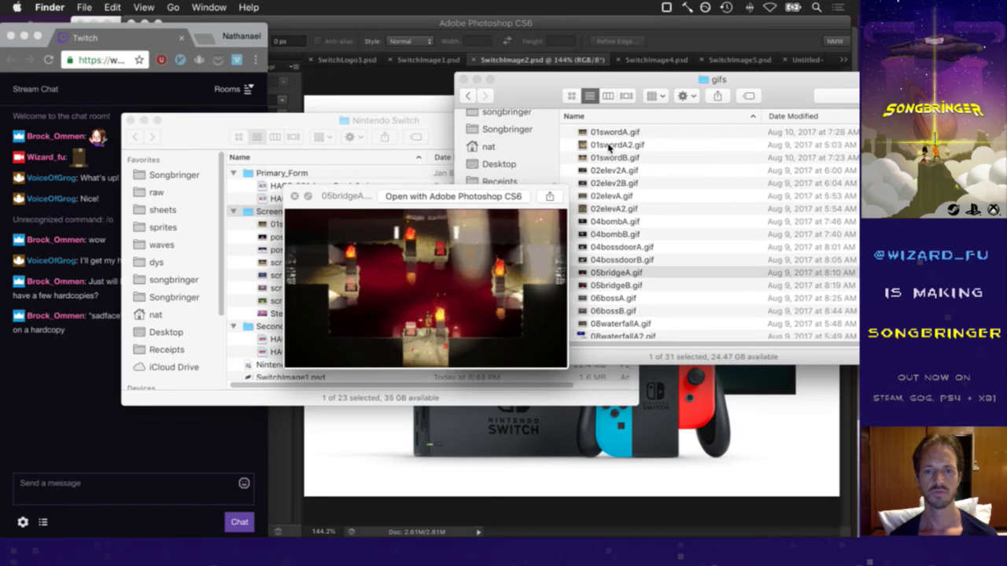
key("space")
key("Down")
key("Down")
key("space")
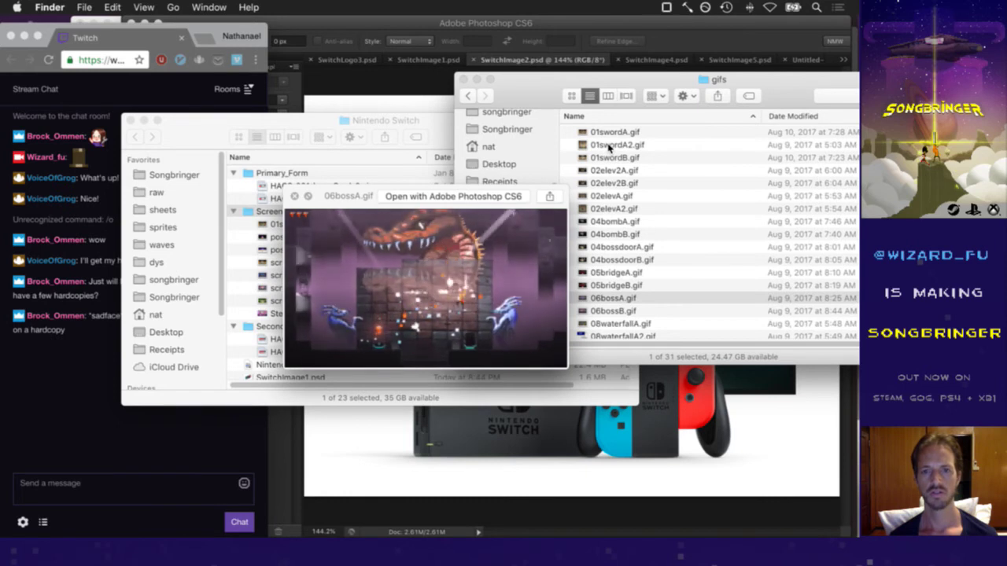
key("space")
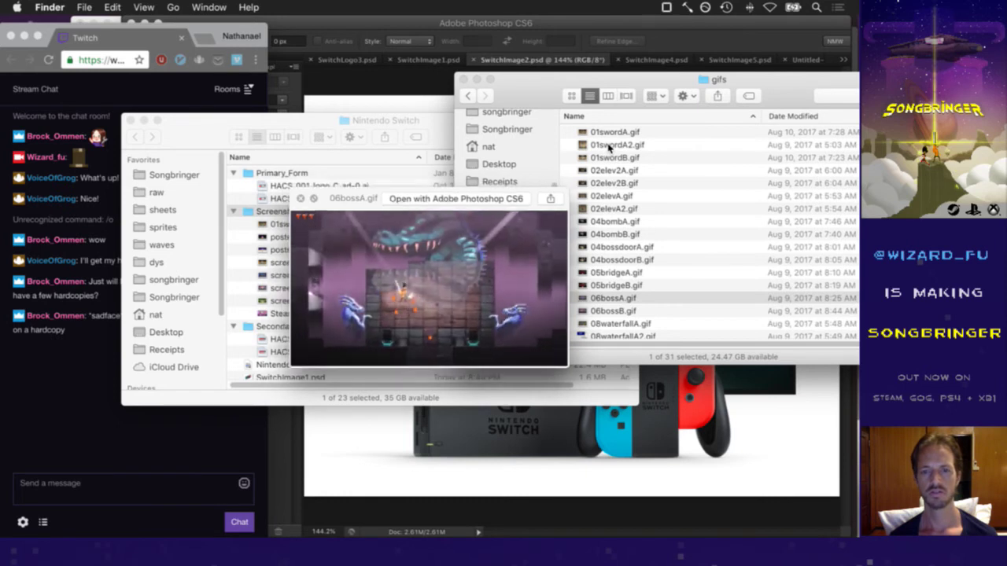
Preview and compare 08waterfallA.gif, 08waterfallA2.gif, 08waterfallB.gif and 08waterfallB2.gif
key("Down")
key("Down")
key("space")
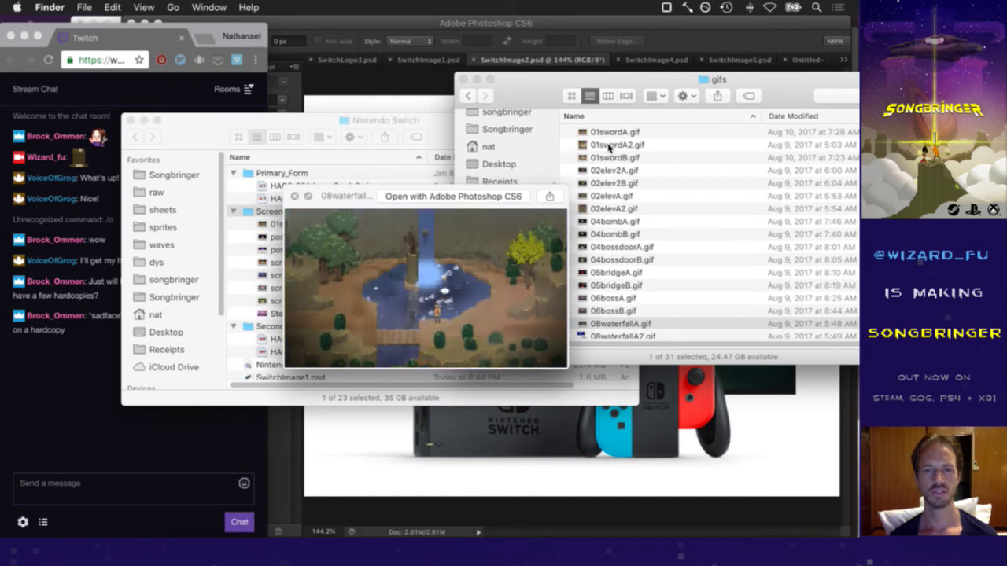
key("space")
key("Down")
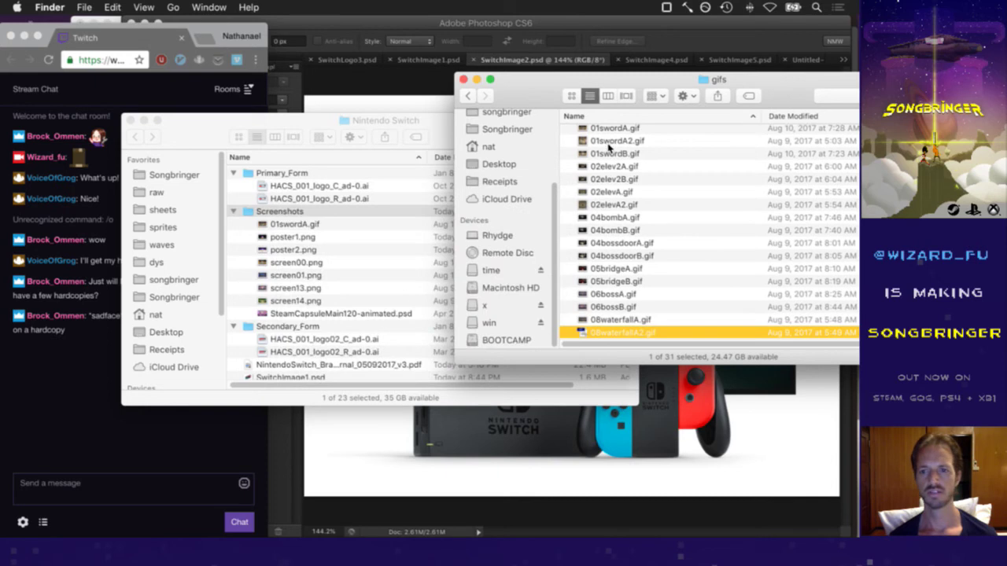
key("space")
key("space")
key("Down")
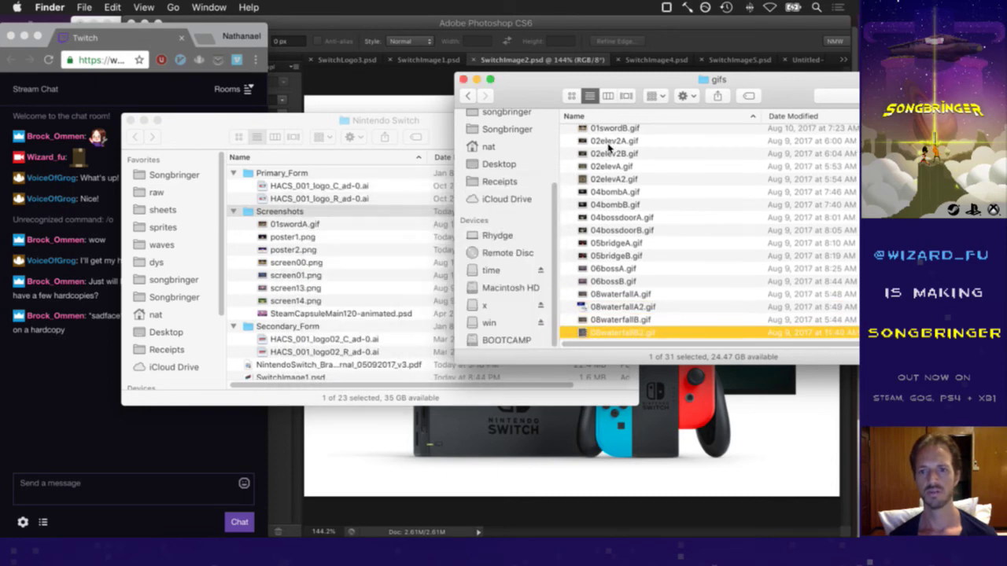
key("space")
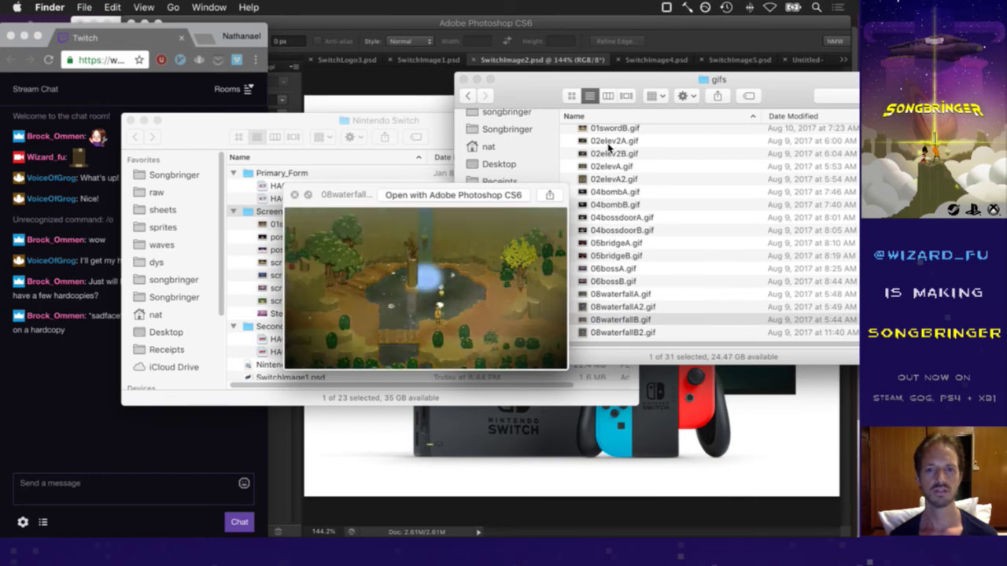
key("space")
key("Down")
key("space")
key("space")
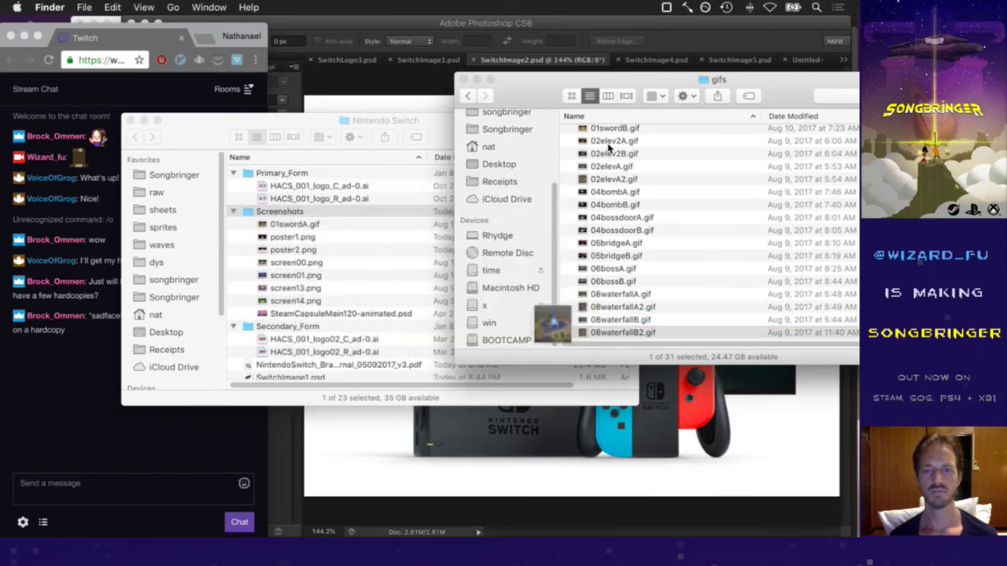
Copy 08waterfallA.gif from the gifs folder into the Nintendo Switch folder
key("Up")
key("Up")
key("Up")
left_click_drag(621, 294, 320, 209)
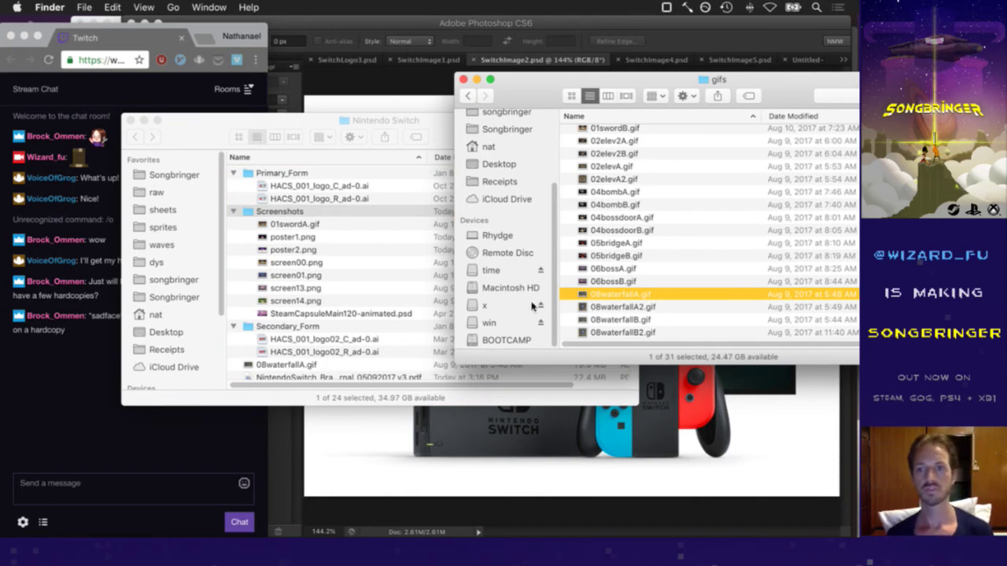
Look further down the gifs folder and preview 11velleA.gif
key("Down")
key("Down")
key("Down")
key("Down")
key("Down")
key("Down")
key("Down")
key("Down")
key("Down")
key("Down")
key("Up")
key("Up")
key("Up")
key("Up")
key("Up")
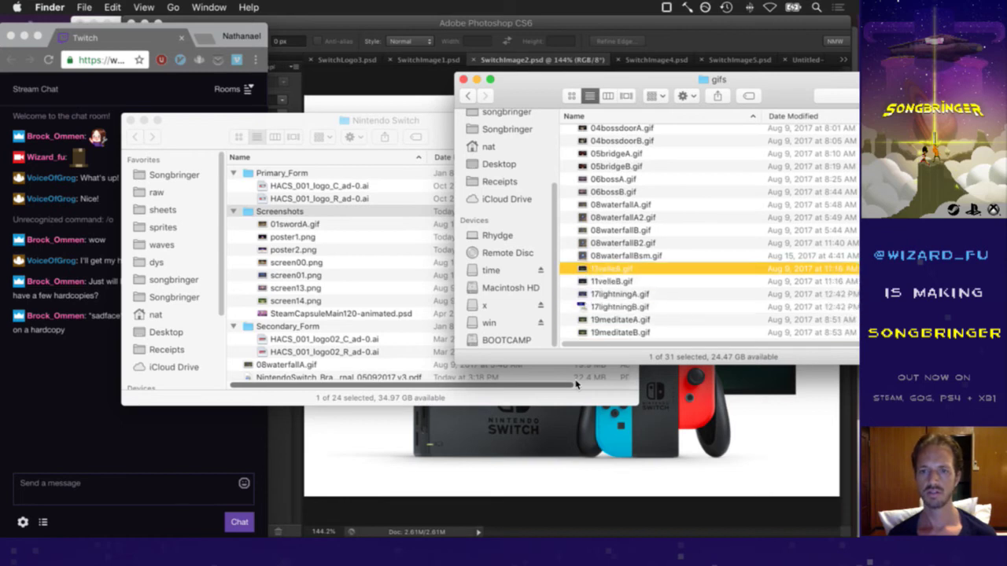
key("space")
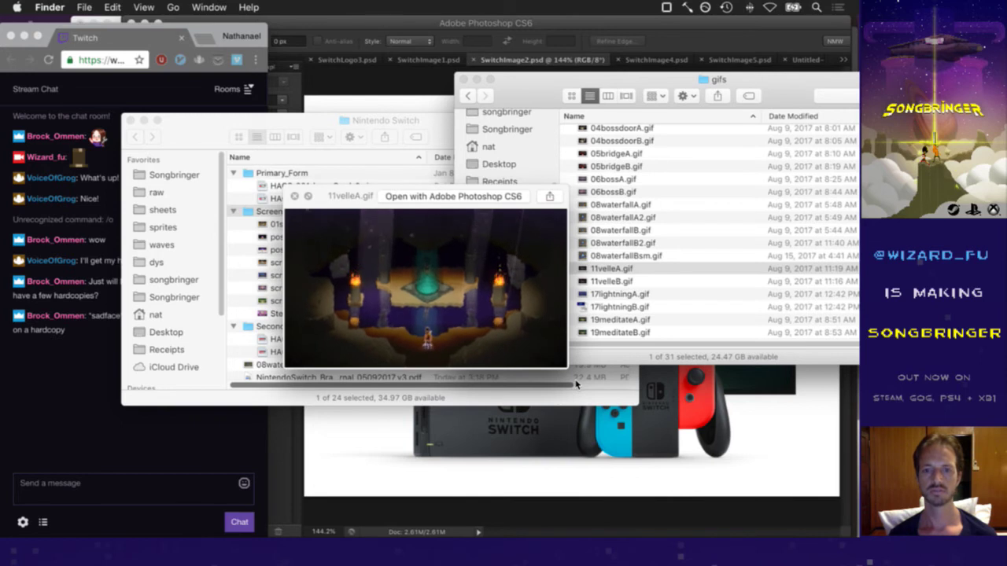
key("space")
Preview 17lightningA.gif and 19meditateA.gif in the gifs folder
key("Down")
key("Down")
key("space")
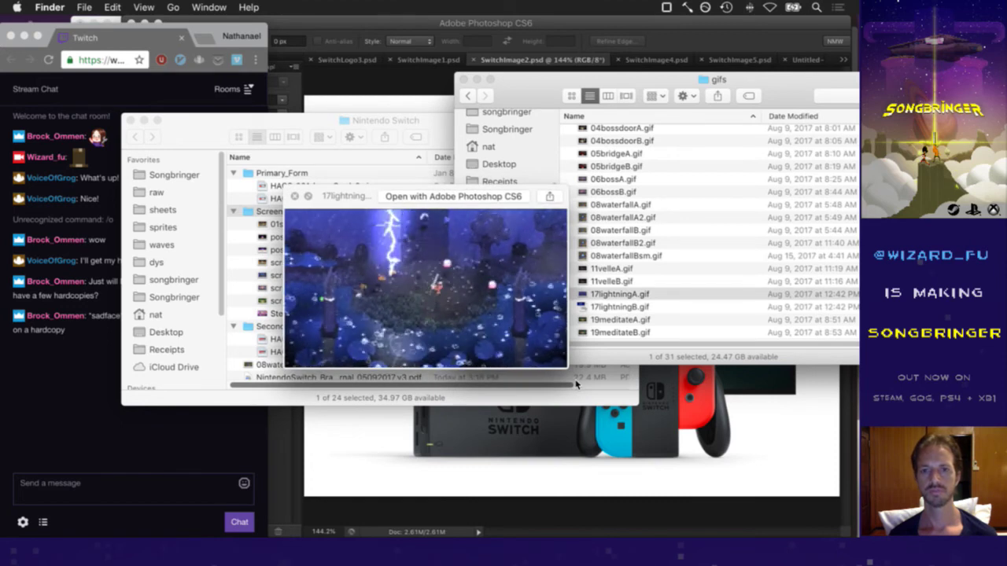
key("space")
key("Down")
key("Down")
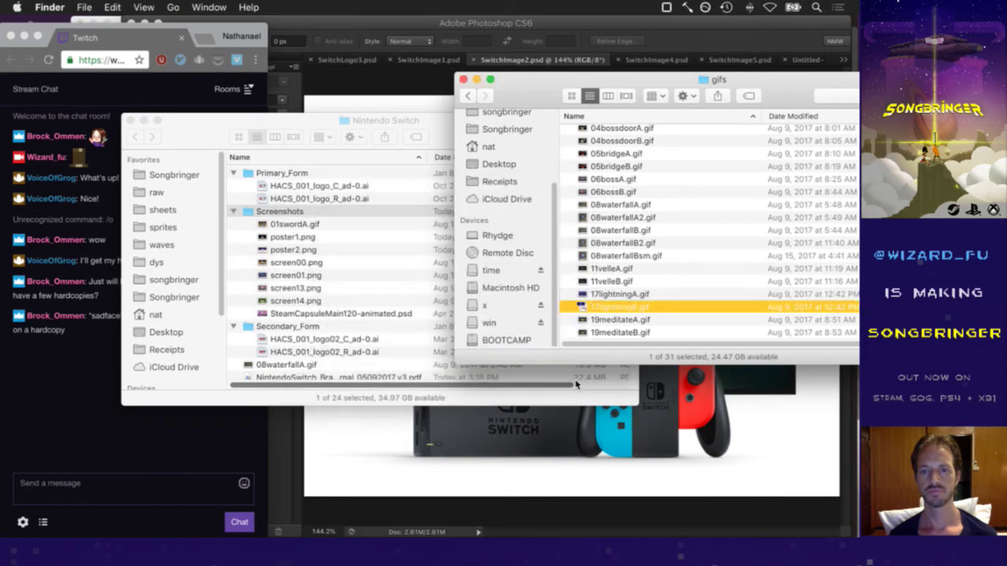
key("space")
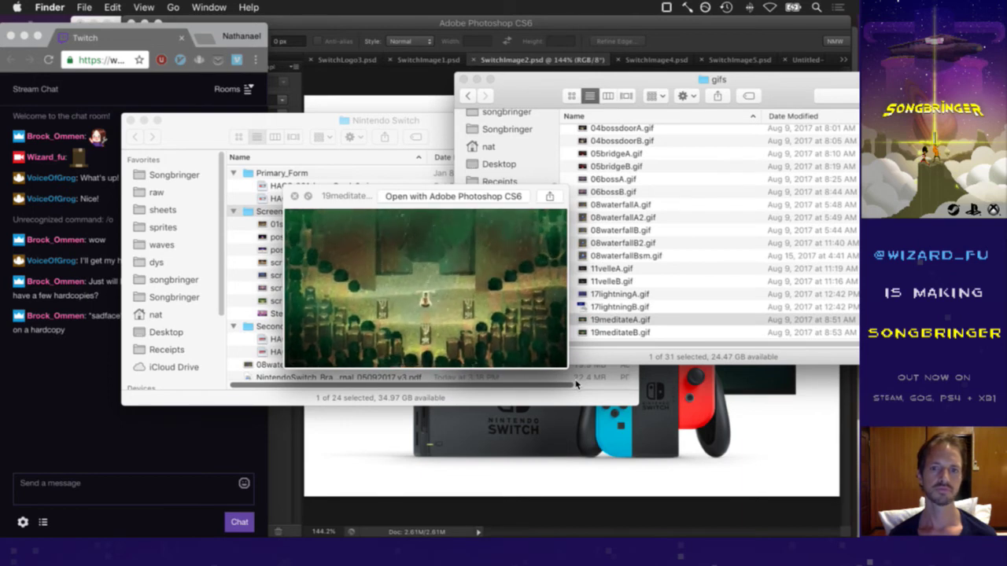
key("space")
Preview 34homeA.gif and 35craftB.gif, and close the gifs folder window
key("Down")
key("Down")
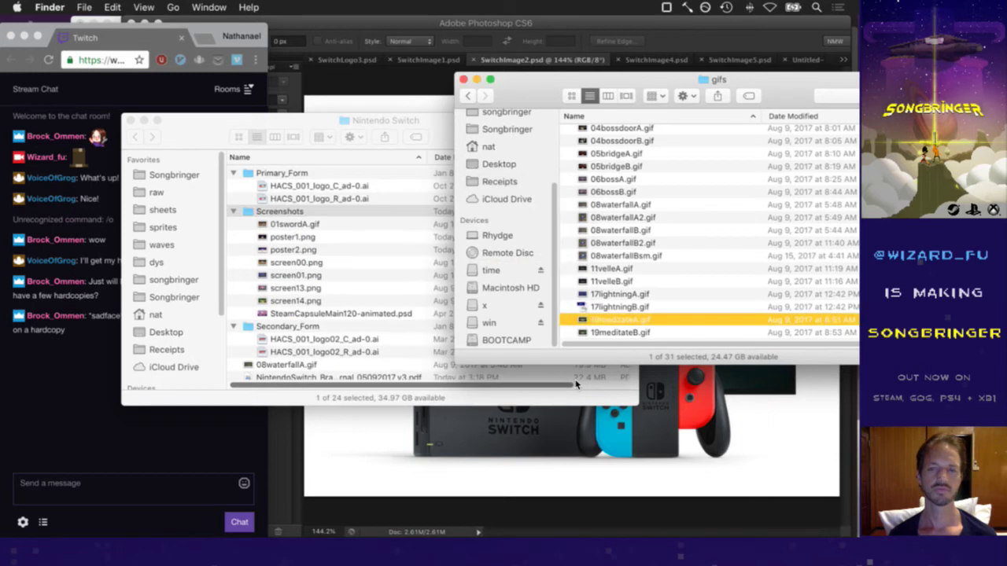
key("space")
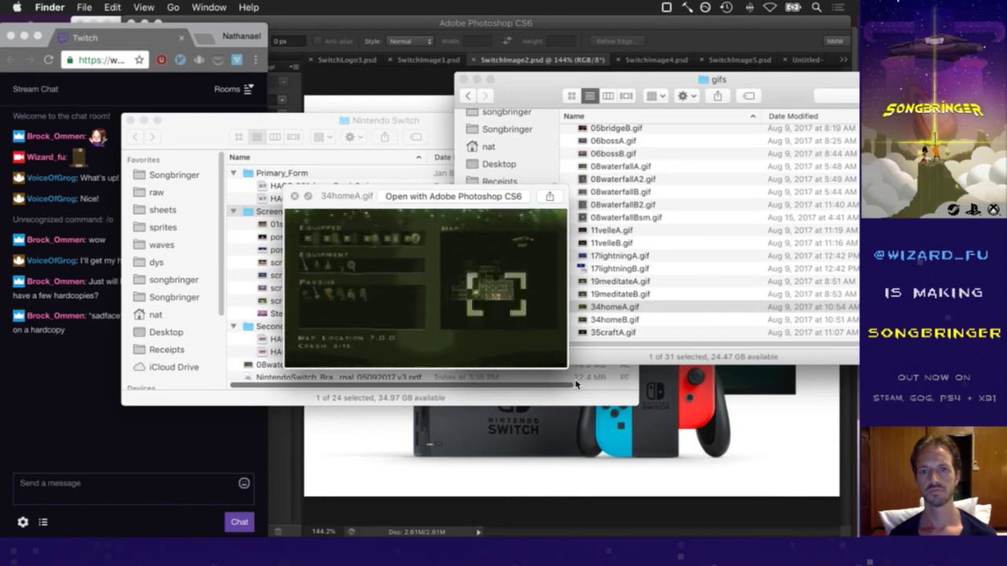
key("space")
key("Down")
key("Down")
key("Down")
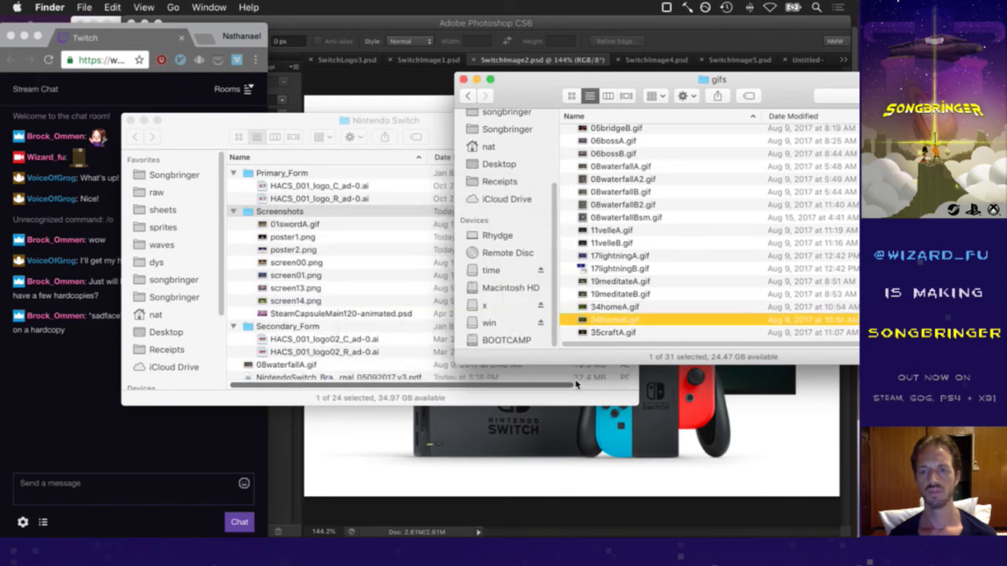
key("Up")
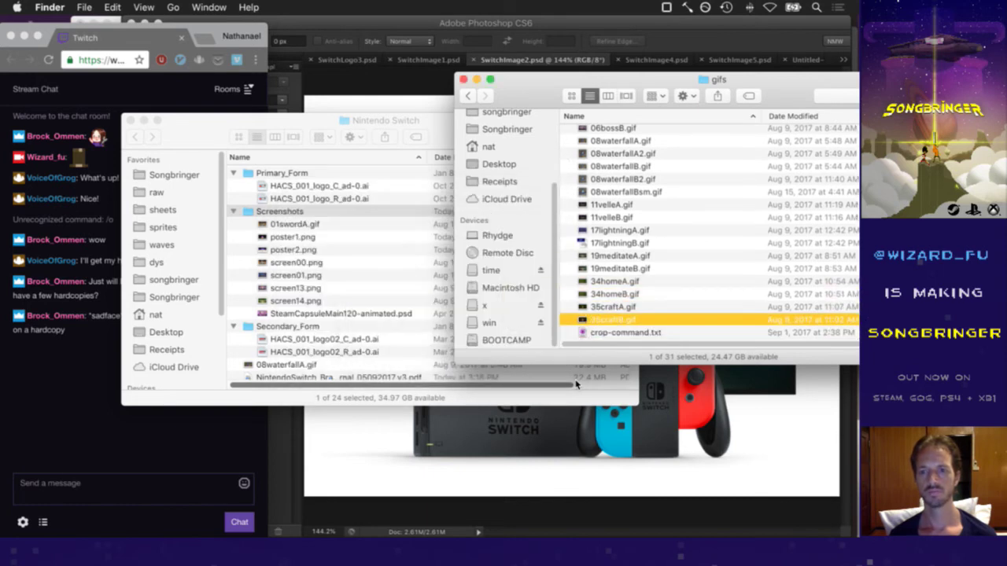
key("space")
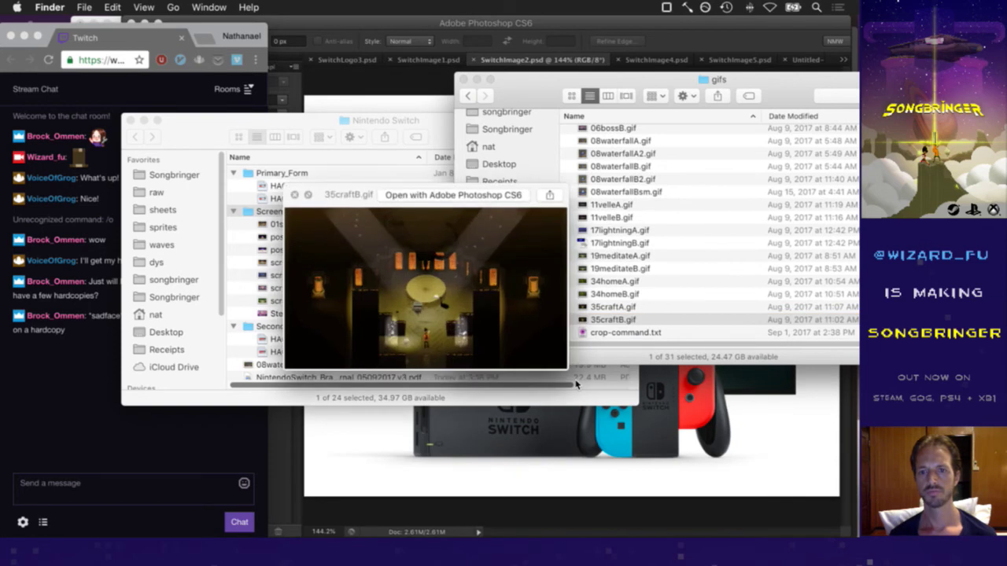
key("space")
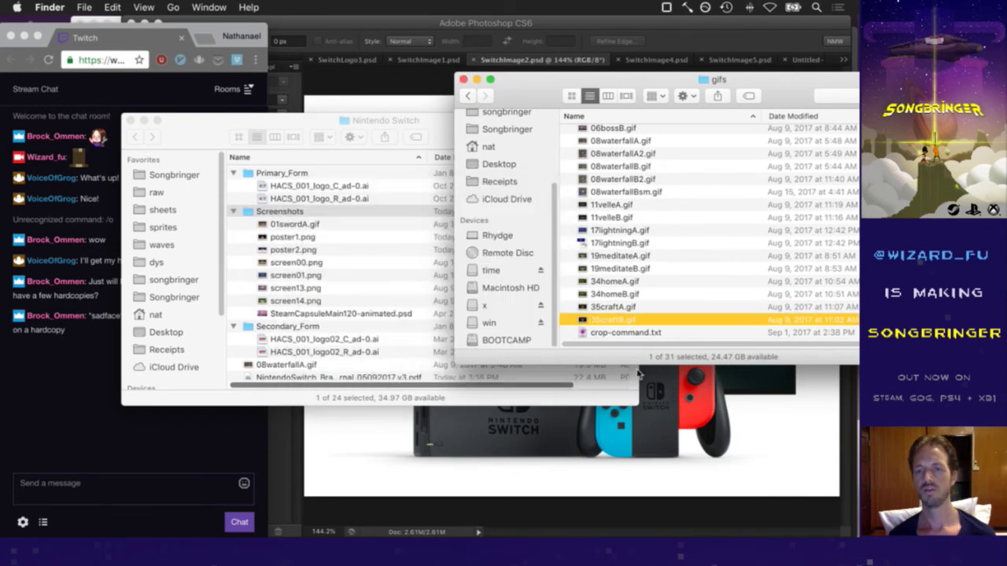
left_click(464, 80)
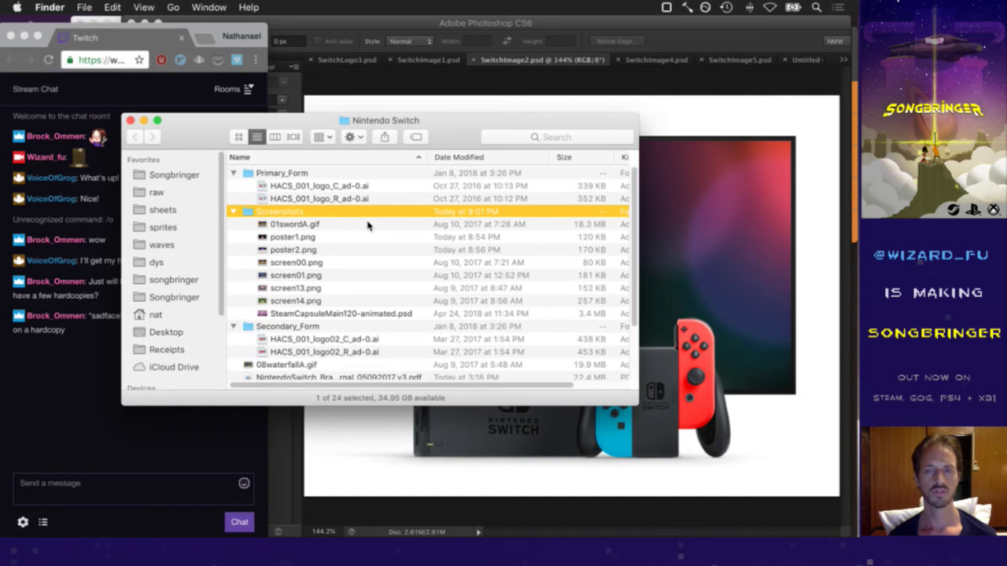
Switch to Photoshop, close the Untitled-1 document without saving it, and bring SwitchImage4.psd to the front
left_click(551, 61)
left_click(842, 60)
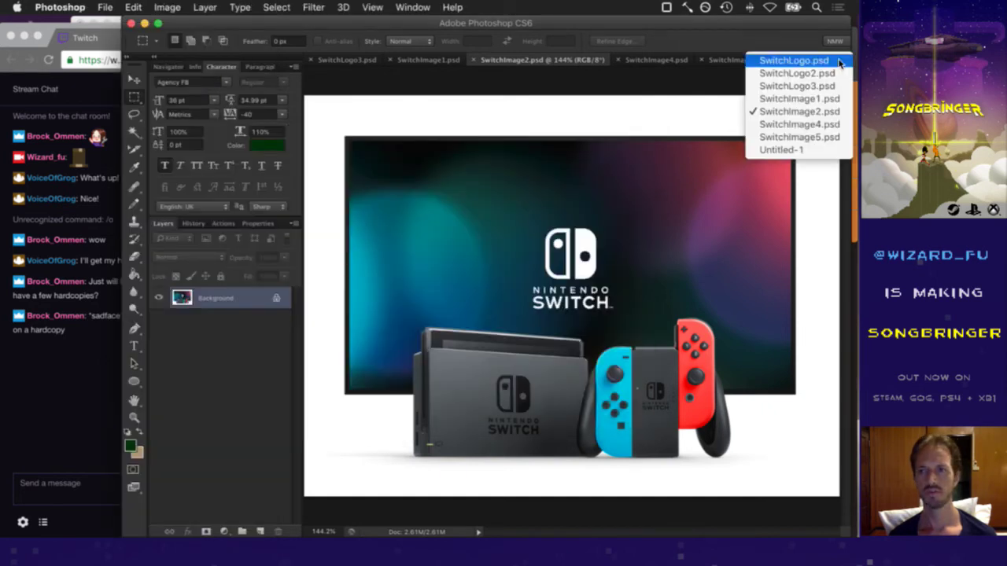
left_click(783, 150)
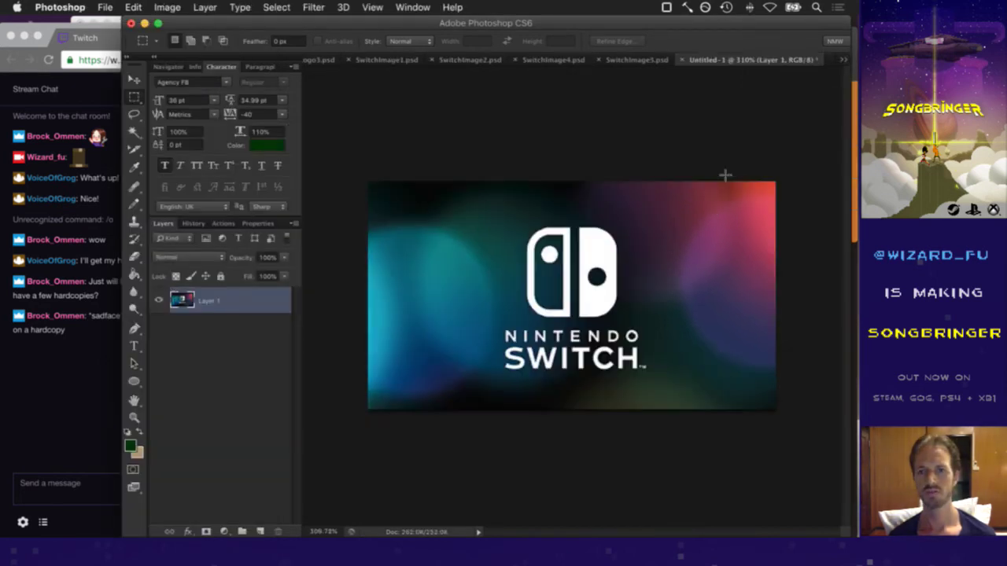
key("super+w")
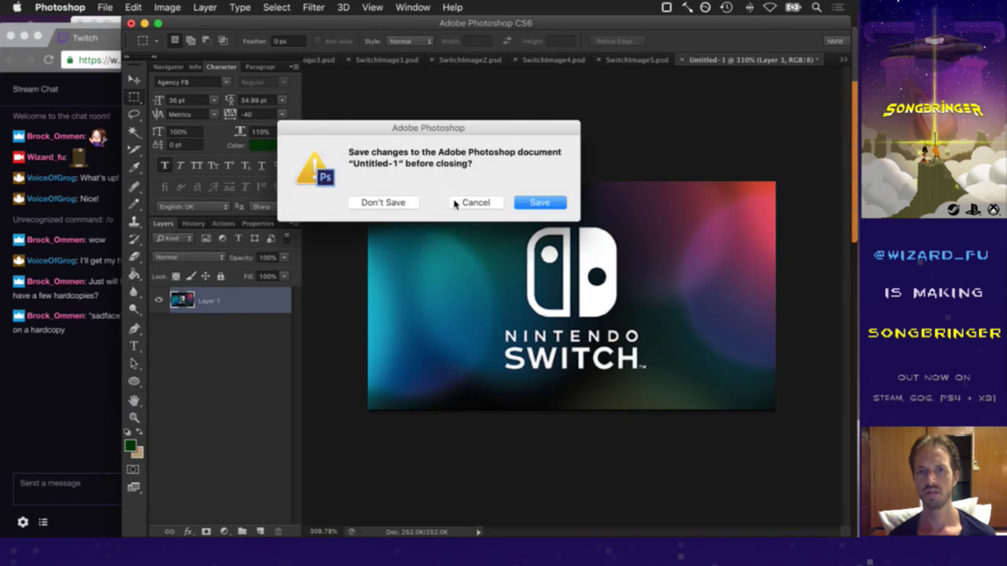
left_click(384, 202)
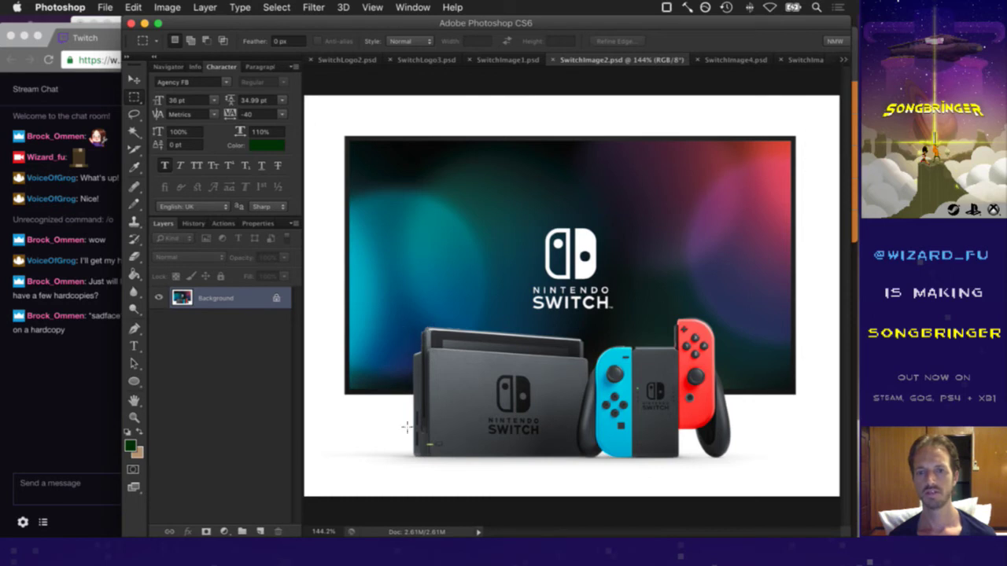
left_click(741, 60)
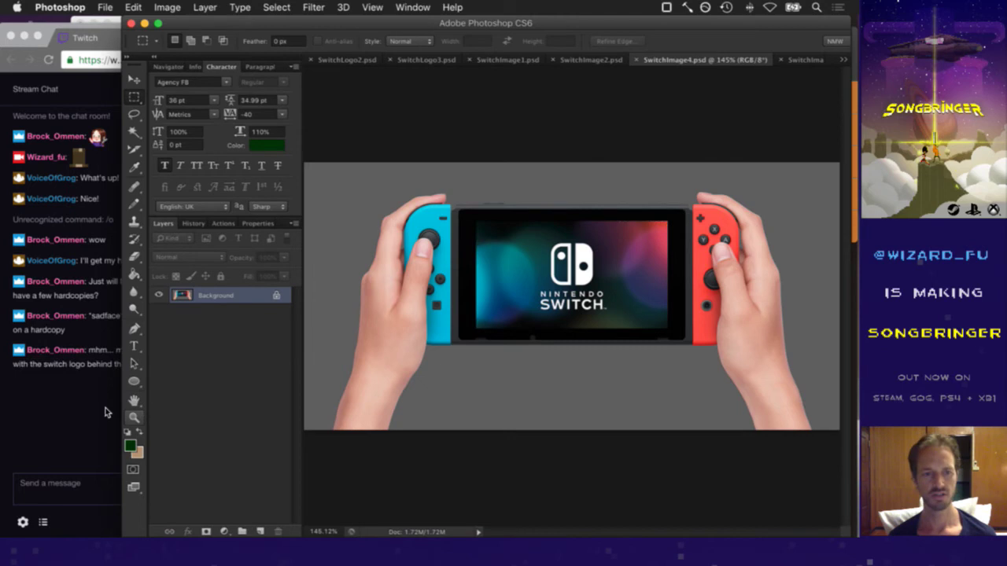
Switch to Finder, open a new window beside the Nintendo Switch folder window, and show the contents of the x drive
left_click(67, 404)
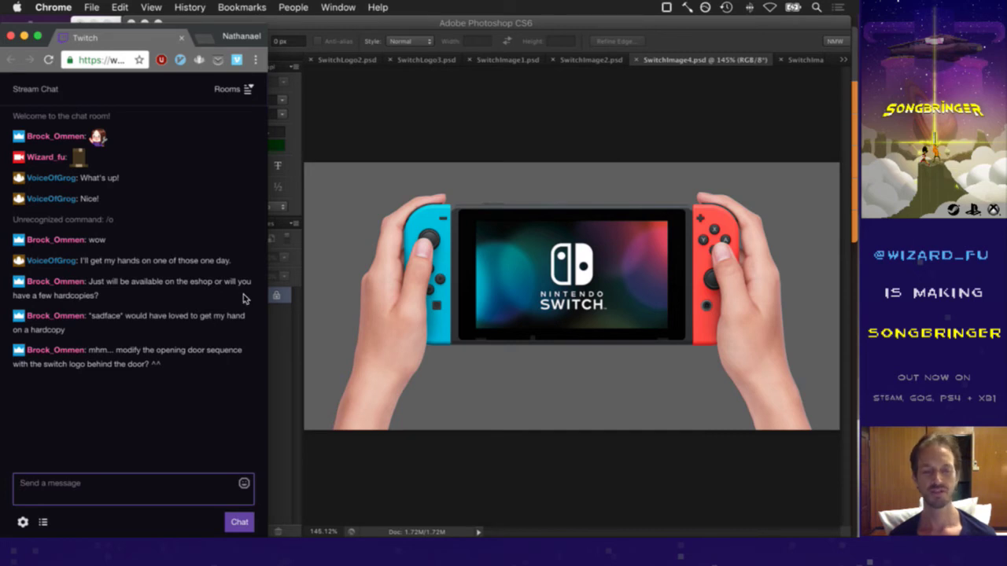
key("super+Tab")
key("super+Tab")
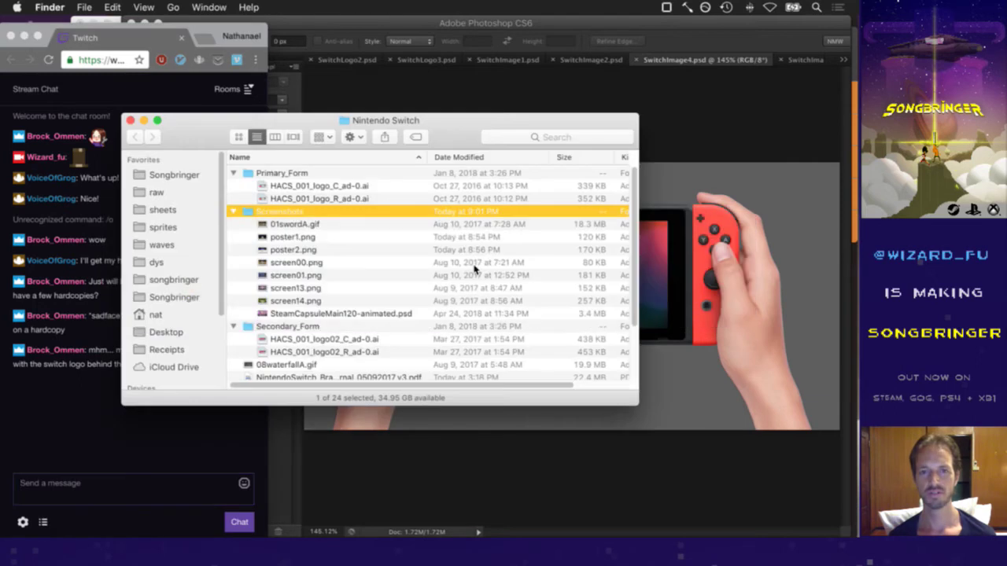
key("super+n")
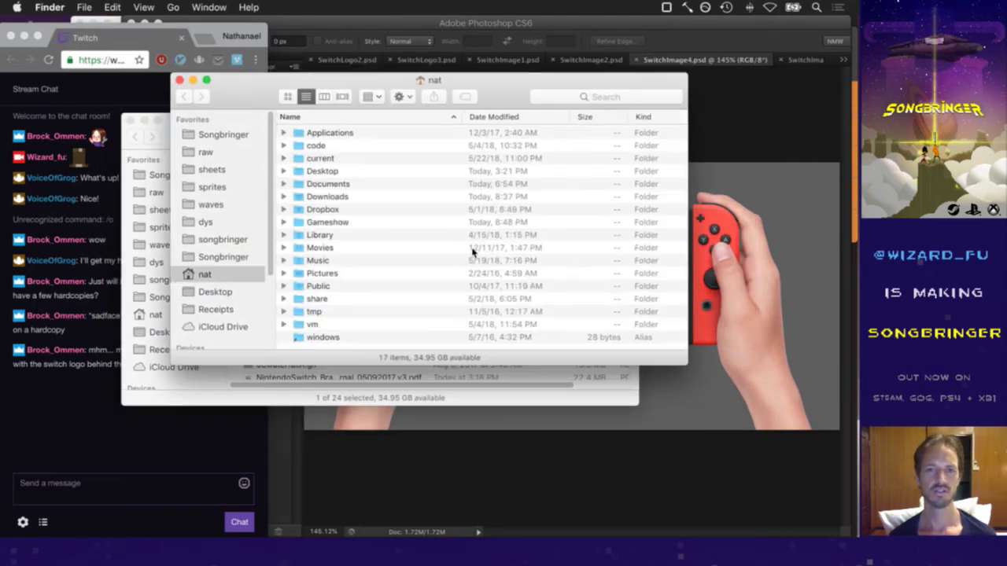
left_click_drag(490, 88, 597, 98)
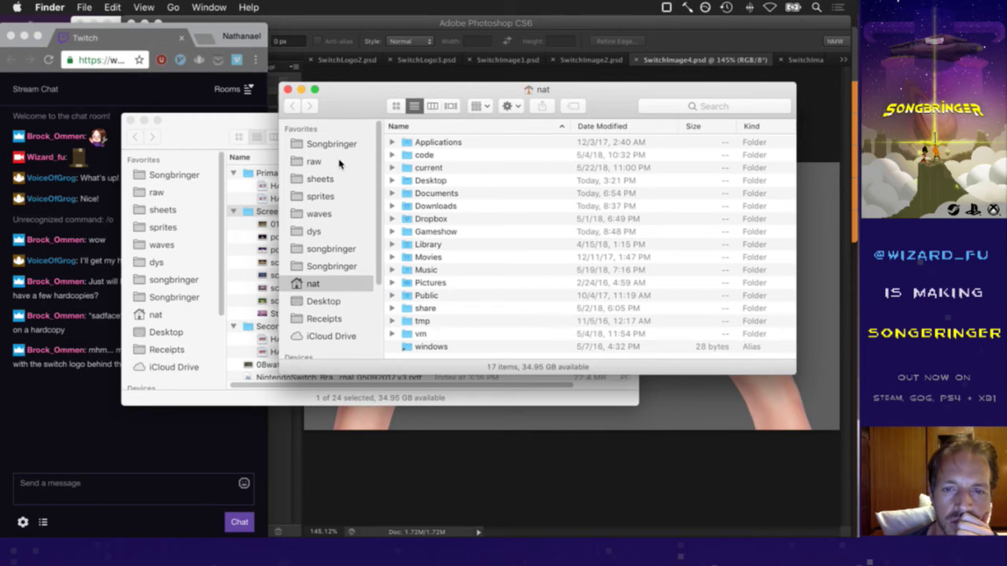
scroll(328, 346, "down", 5)
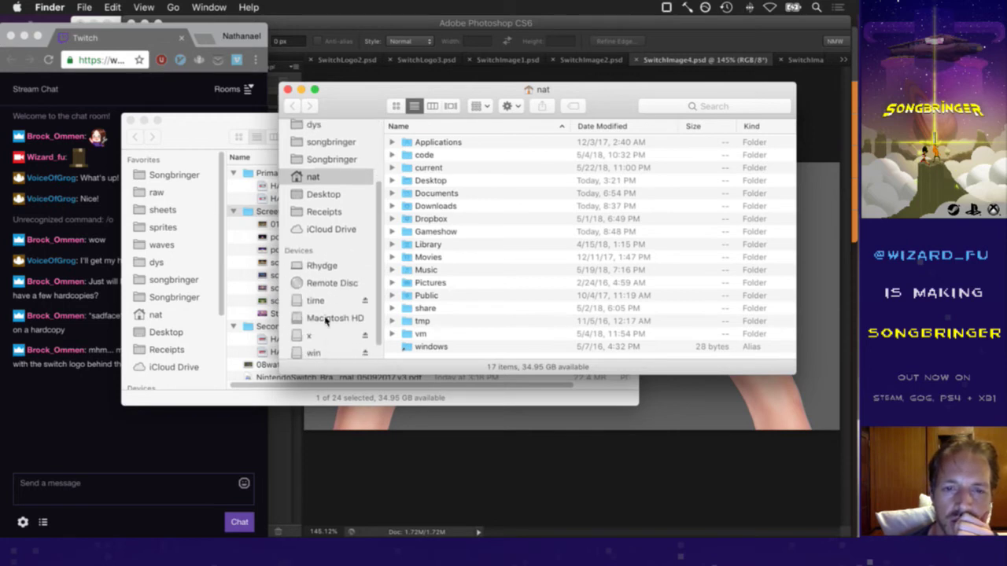
left_click(324, 335)
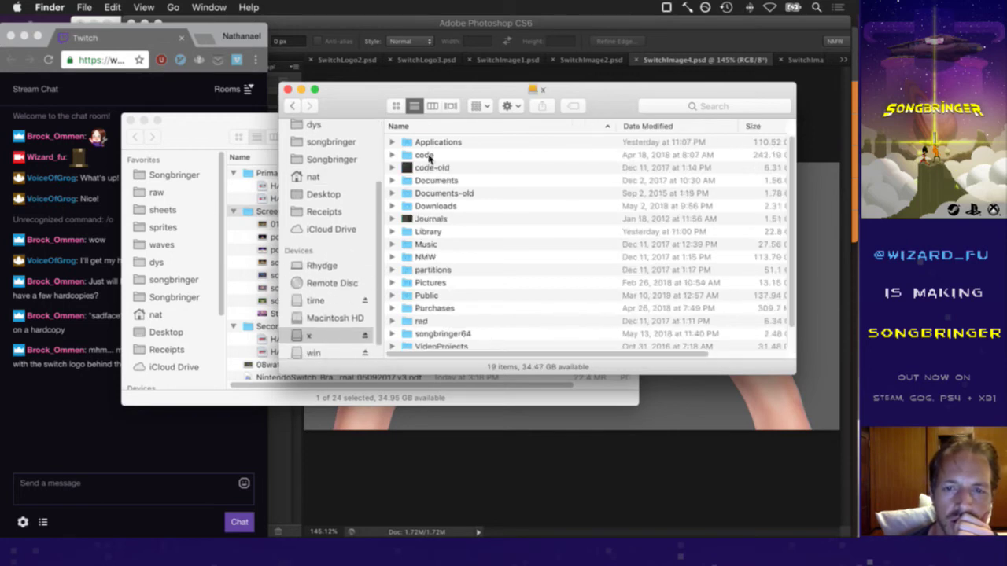
Open the code folder on the x drive, enter Songbringer-trailers, and open its Gameplay folder
double_click(427, 155)
double_click(461, 221)
left_click(184, 448)
left_click(617, 93)
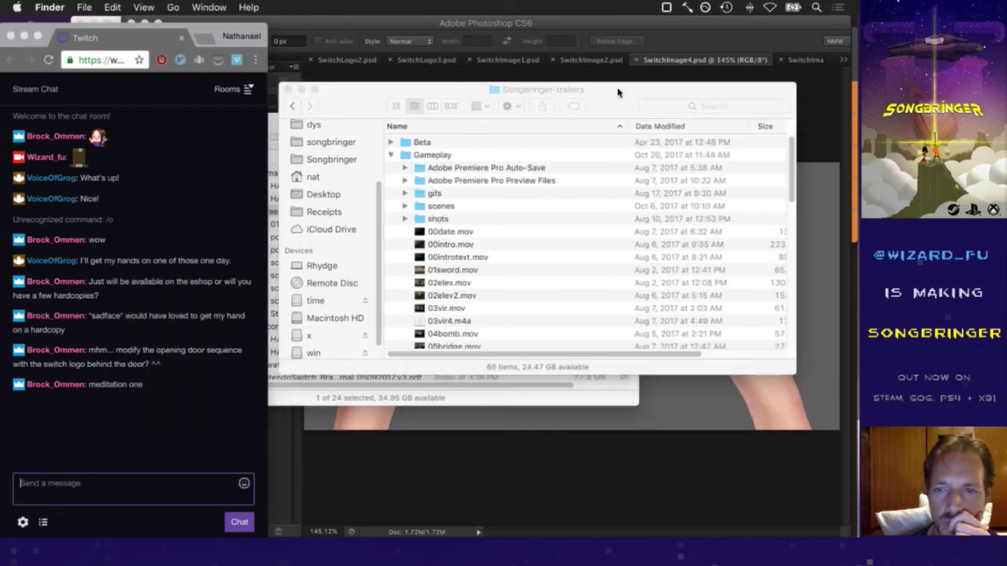
left_click(445, 168)
left_click(446, 155)
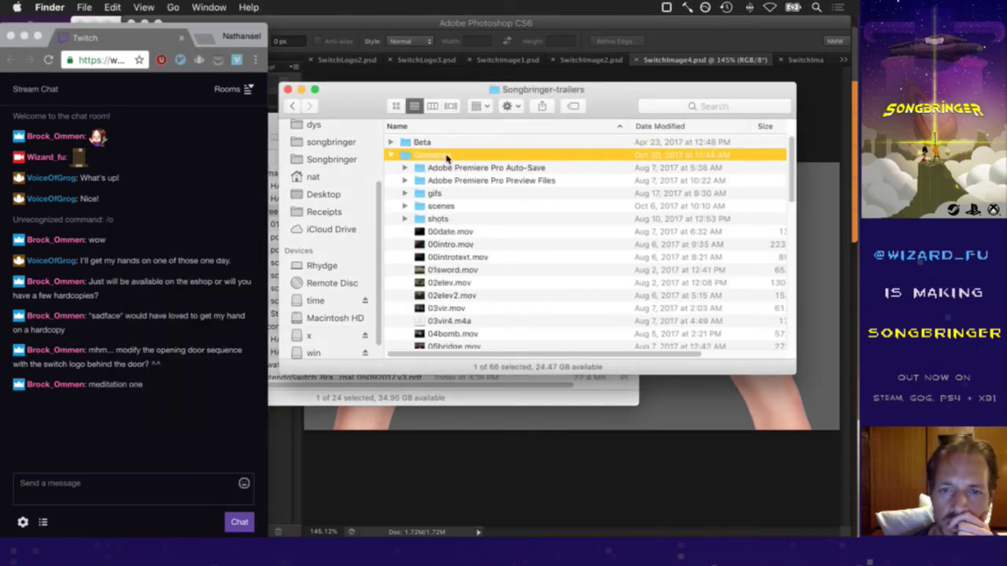
double_click(446, 156)
Look through the files in the Gameplay folder and open its gifs subfolder
scroll(478, 263, "down", 5)
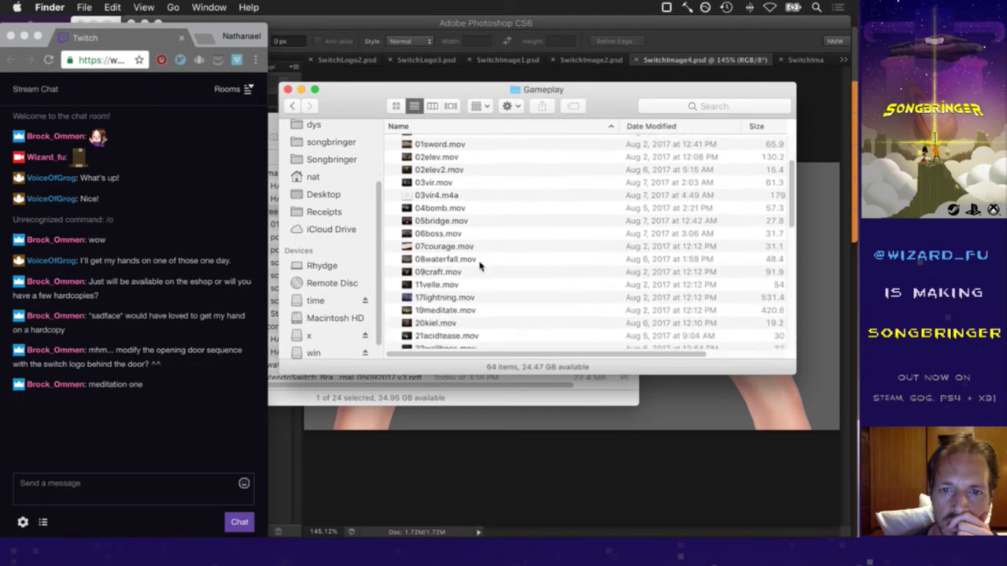
scroll(477, 260, "down", 3)
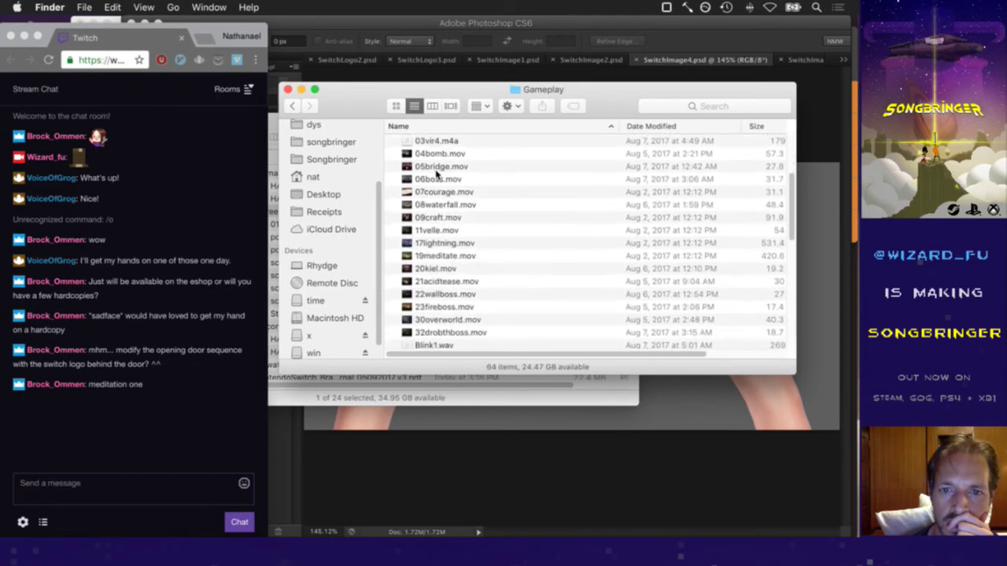
scroll(441, 180, "down", 15)
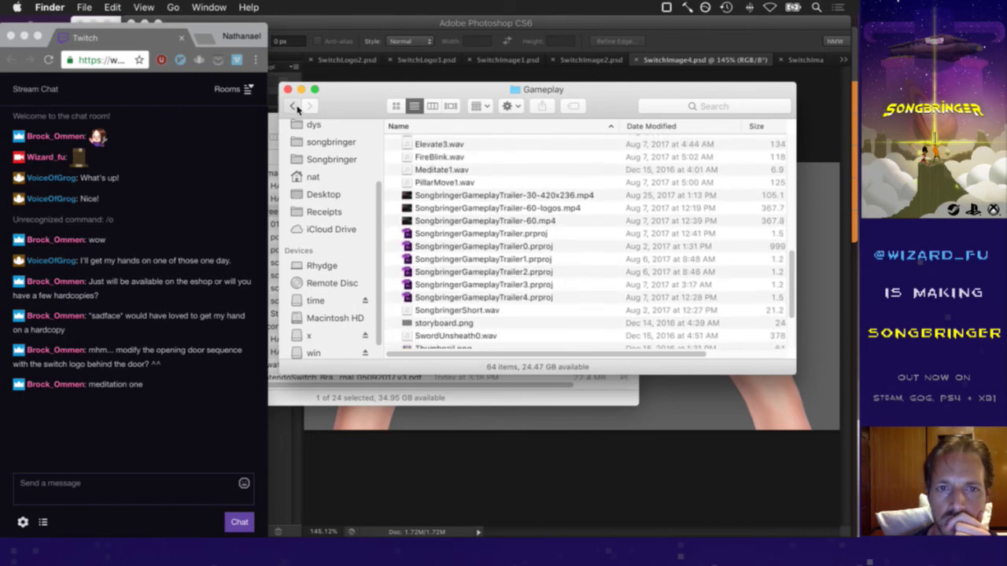
left_click(296, 107)
double_click(423, 155)
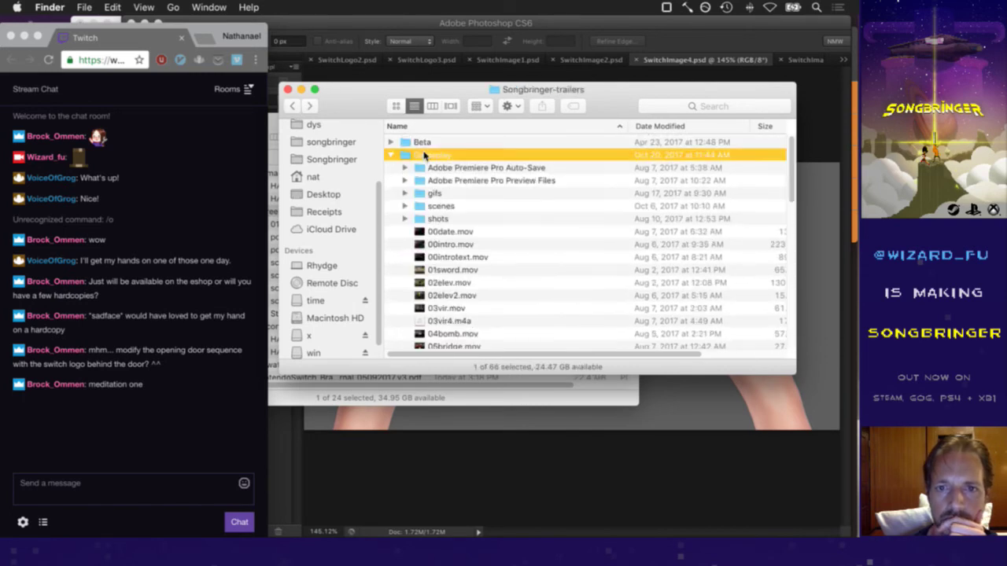
scroll(440, 180, "up", 15)
left_click(432, 169)
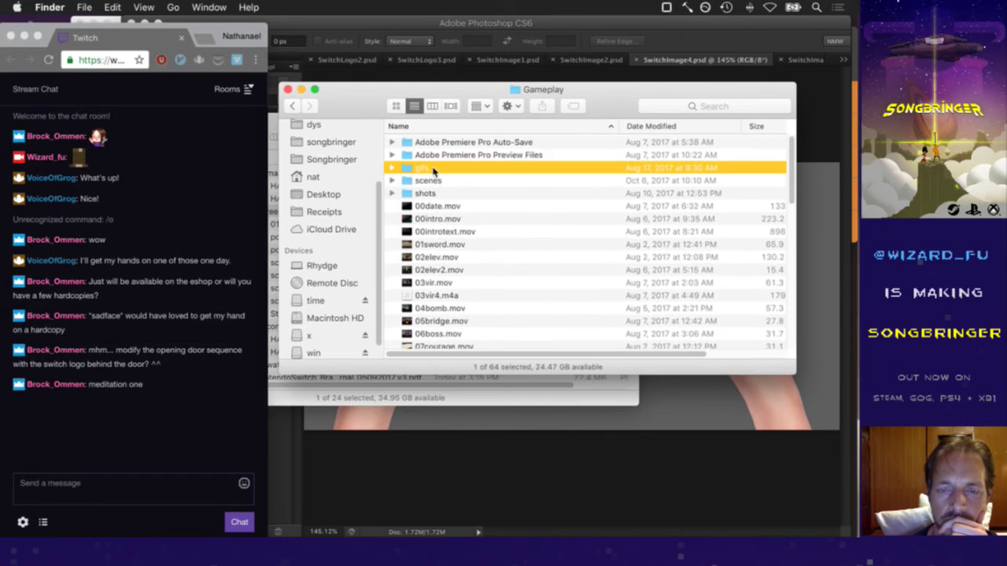
key("super+o")
Look through the gifs folder for a gameplay animation suited to the Switch promotional image
scroll(469, 203, "up", 3)
scroll(472, 206, "up", 8)
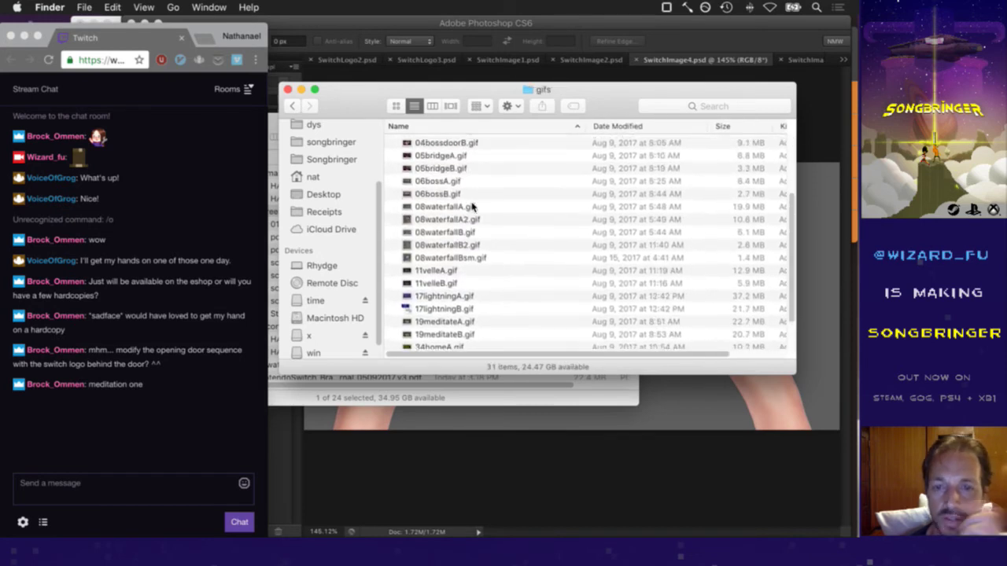
scroll(472, 207, "up", 4)
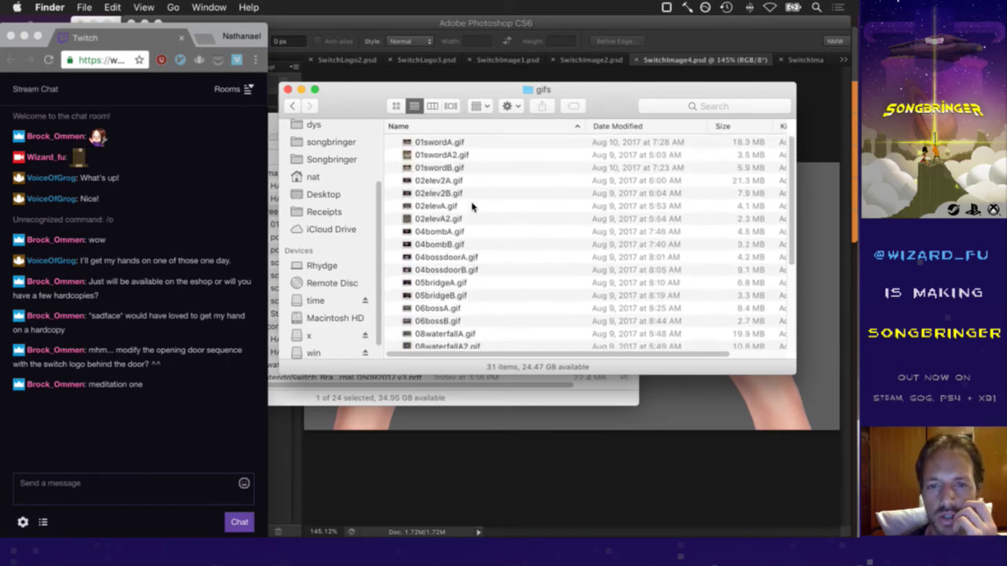
scroll(472, 206, "down", 3)
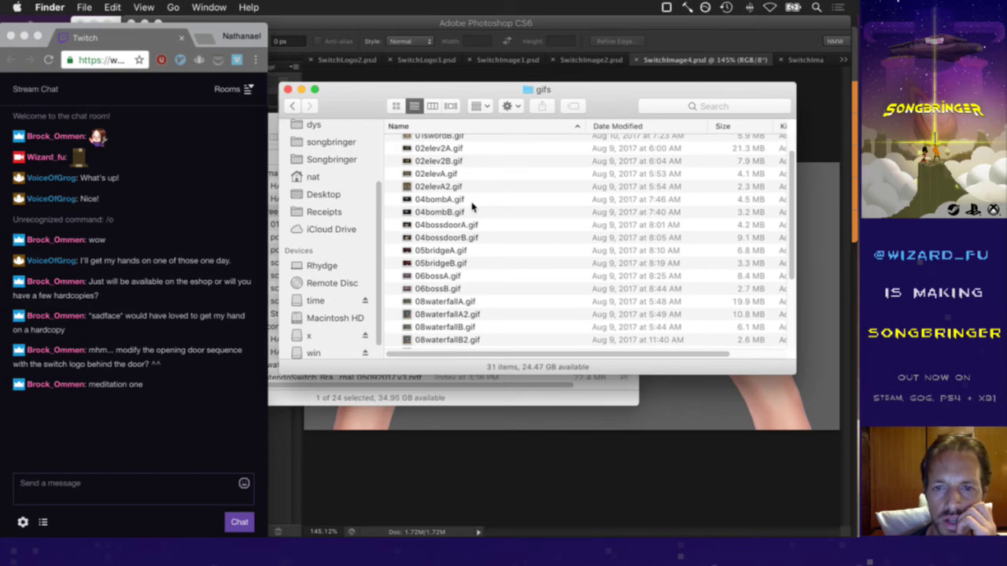
scroll(472, 206, "down", 1)
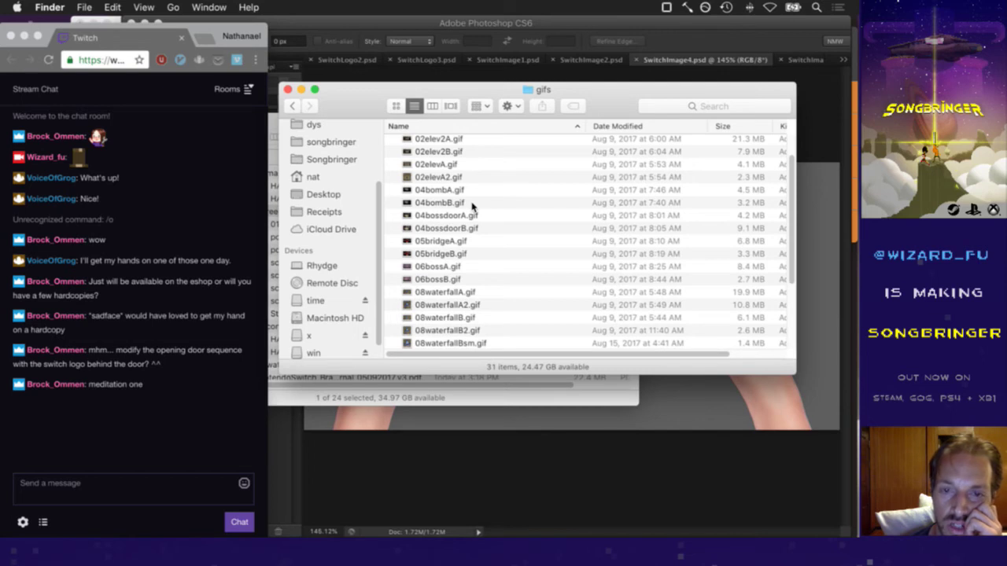
scroll(472, 207, "down", 8)
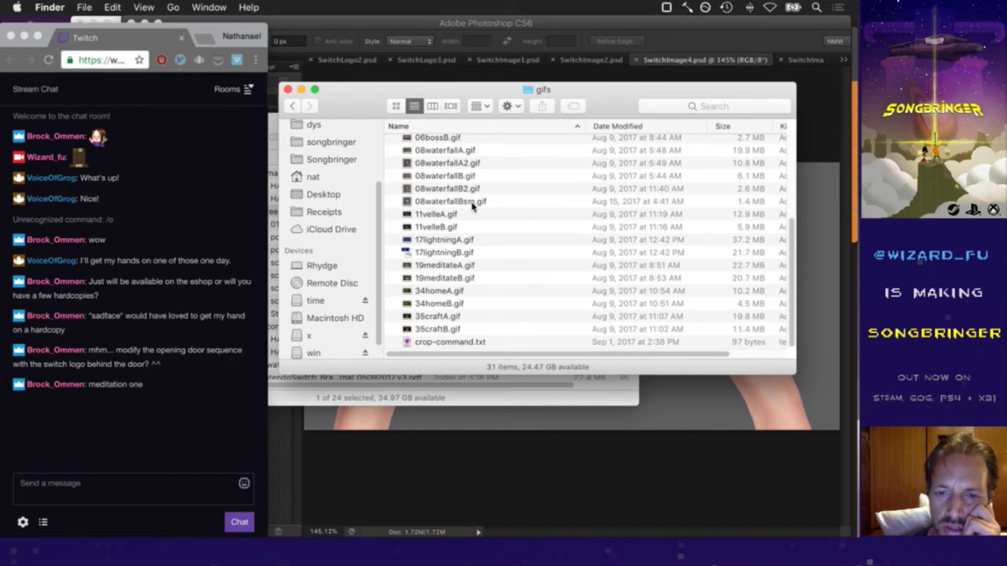
scroll(472, 206, "up", 2)
scroll(472, 206, "down", 2)
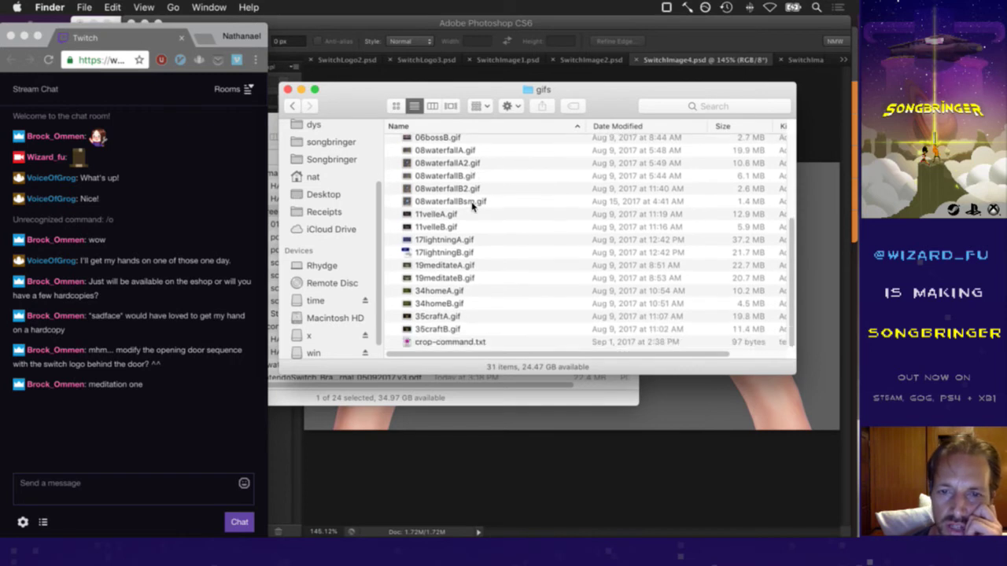
scroll(472, 206, "down", 1)
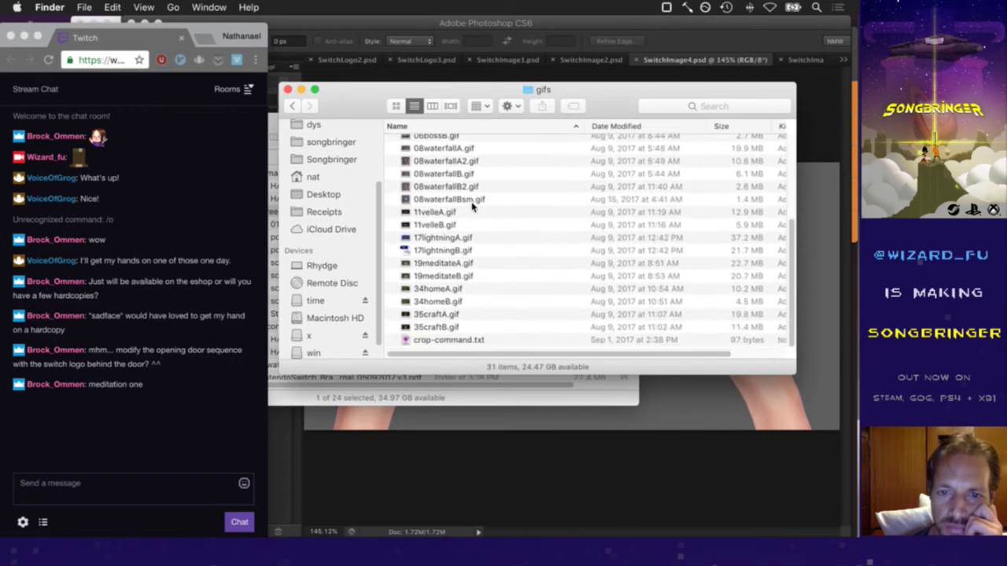
Preview 19meditateA.gif in the gifs folder and close the preview
left_click(450, 267)
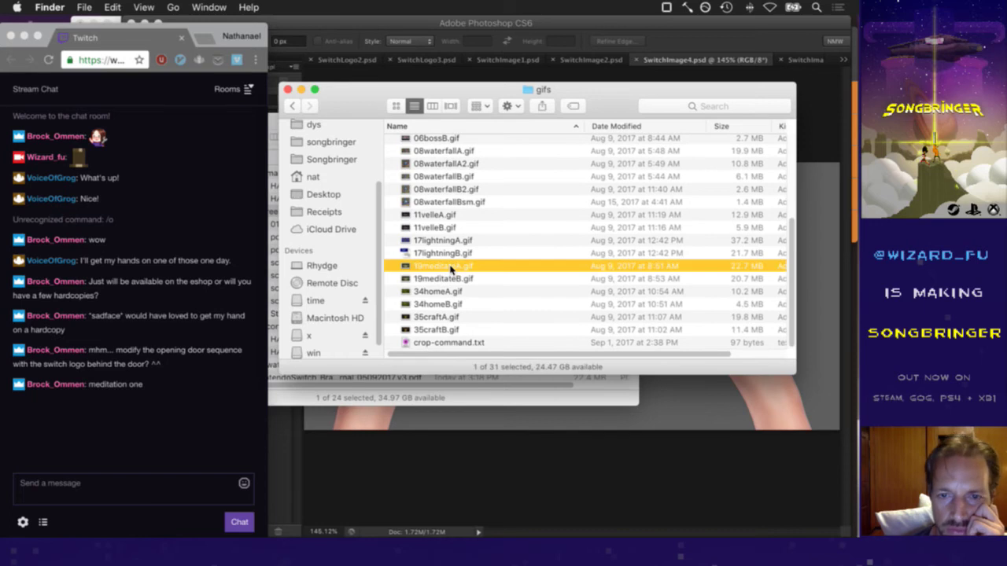
key("space")
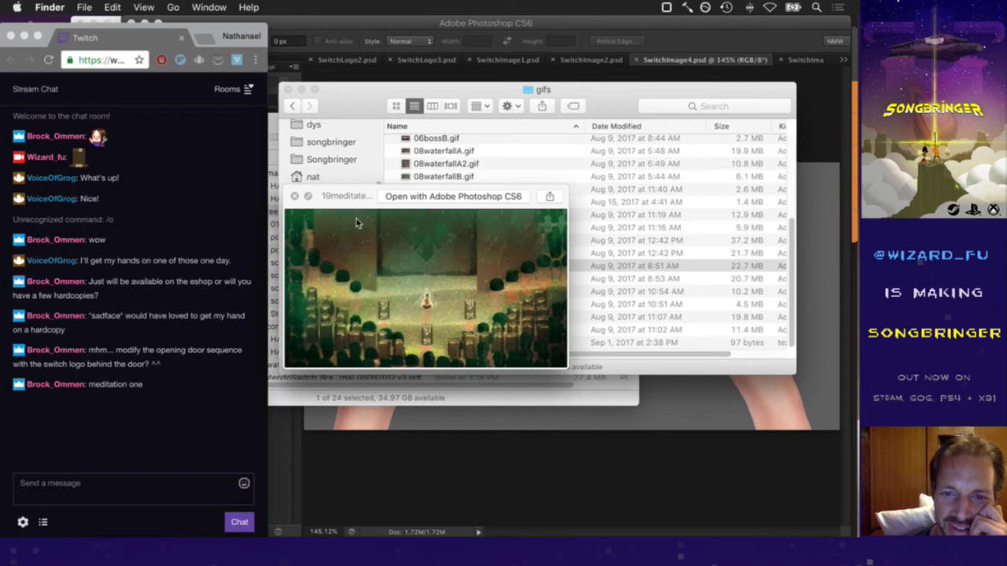
left_click(294, 197)
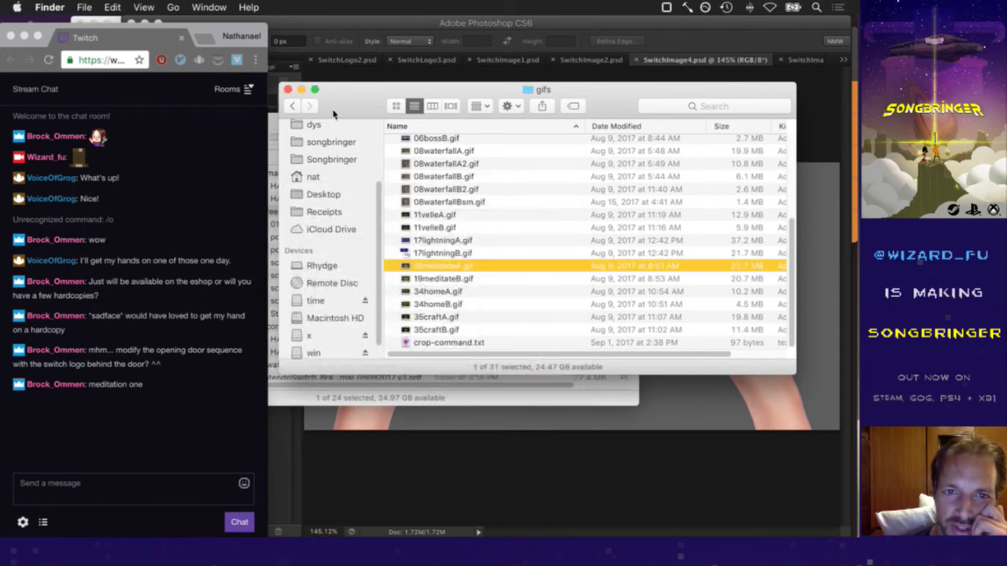
Move the gifs window clear of the Nintendo Switch window and copy 19meditateA.gif into the Screenshots folder
left_click_drag(312, 105, 399, 105)
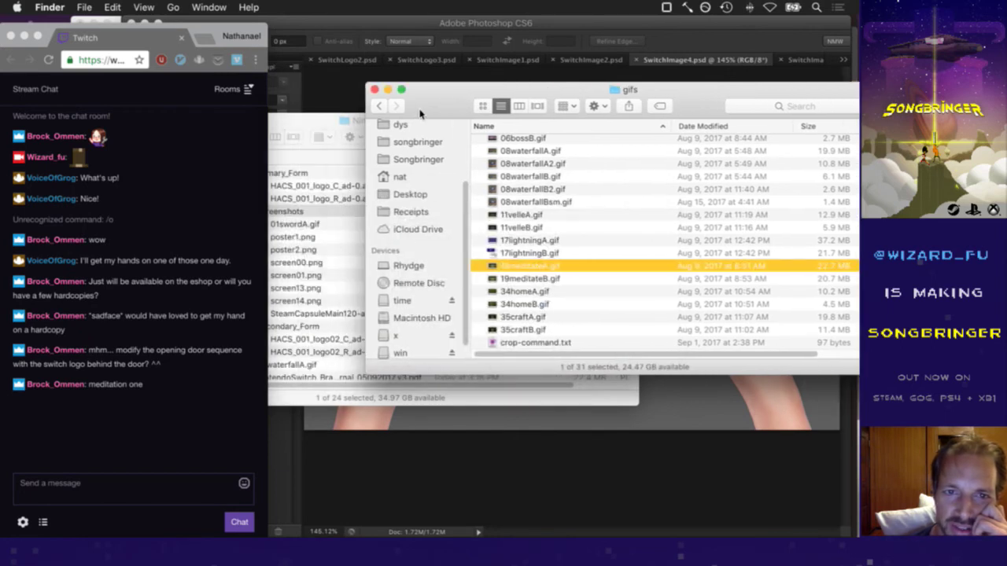
left_click(285, 128)
key("super+grave")
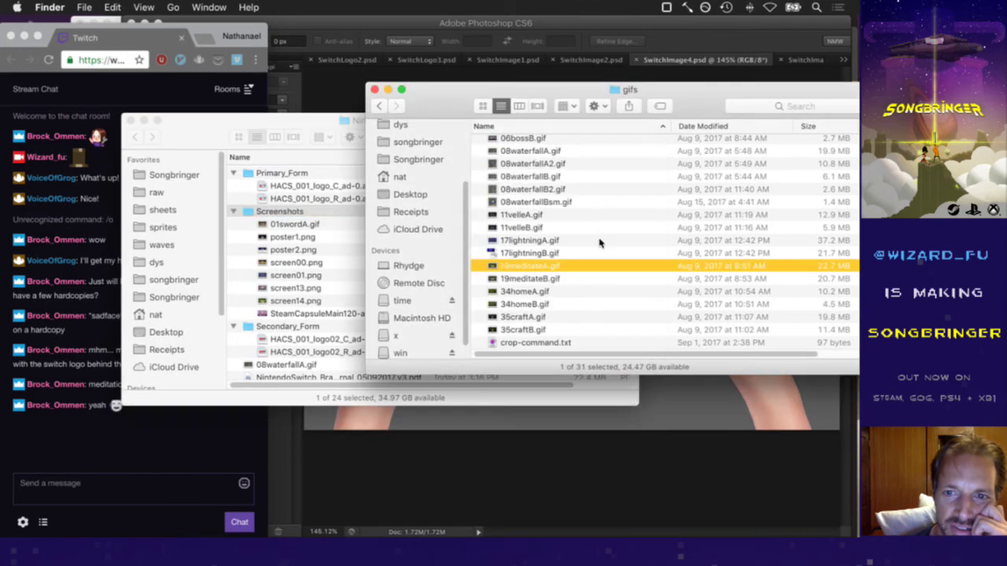
left_click_drag(527, 265, 293, 210)
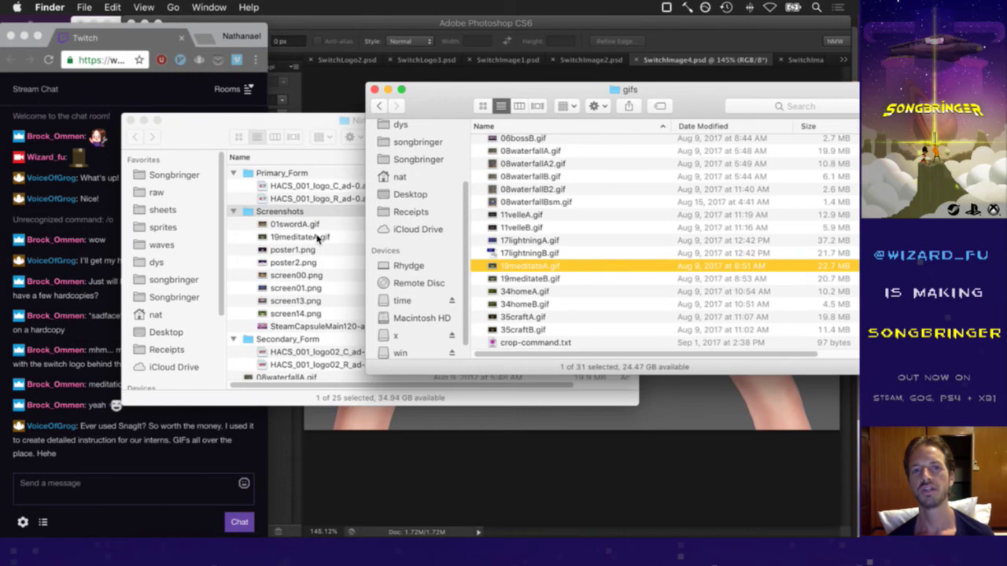
Preview the copied 19meditateA.gif in the Nintendo Switch Screenshots folder and close the preview
left_click(211, 128)
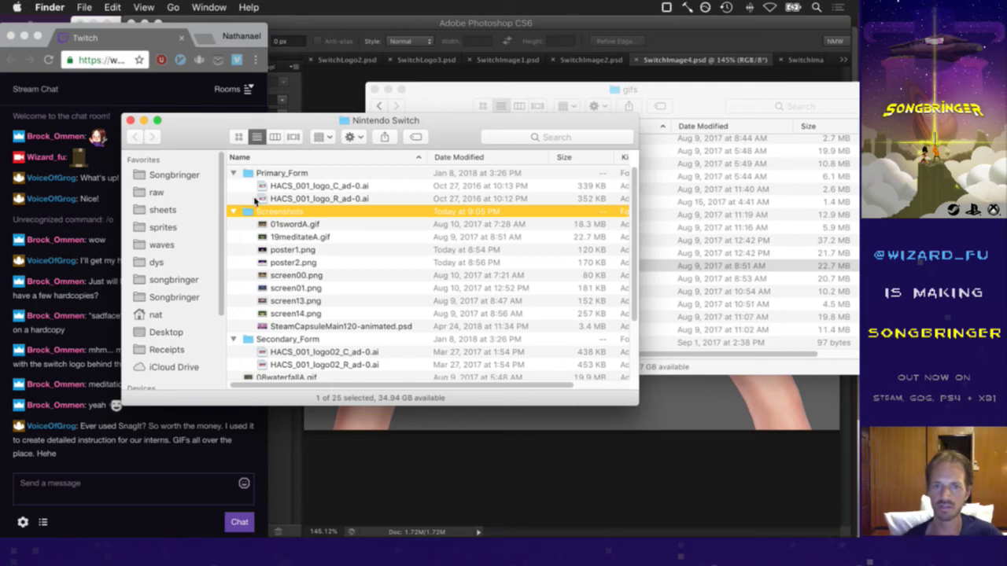
left_click(315, 236)
key("space")
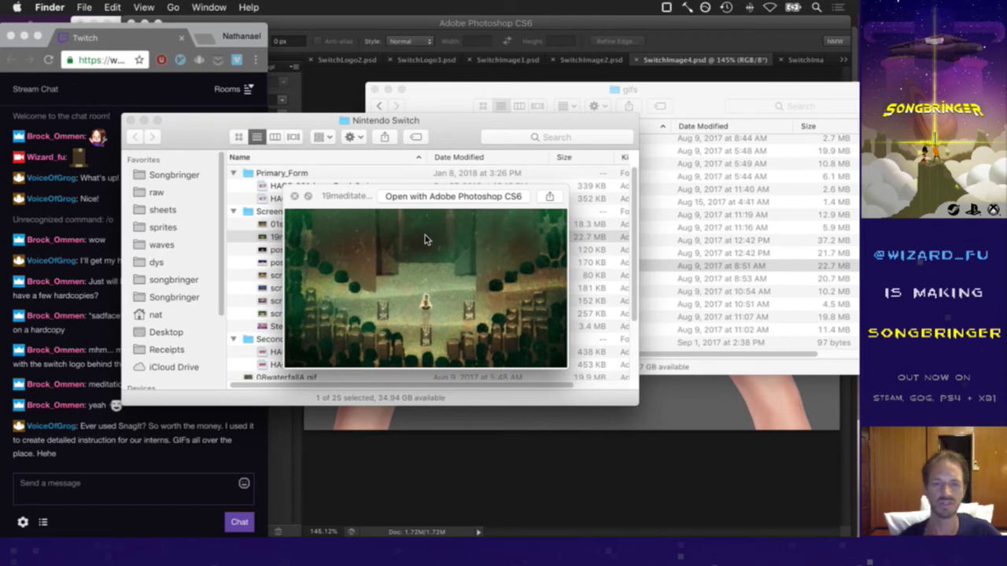
left_click(295, 196)
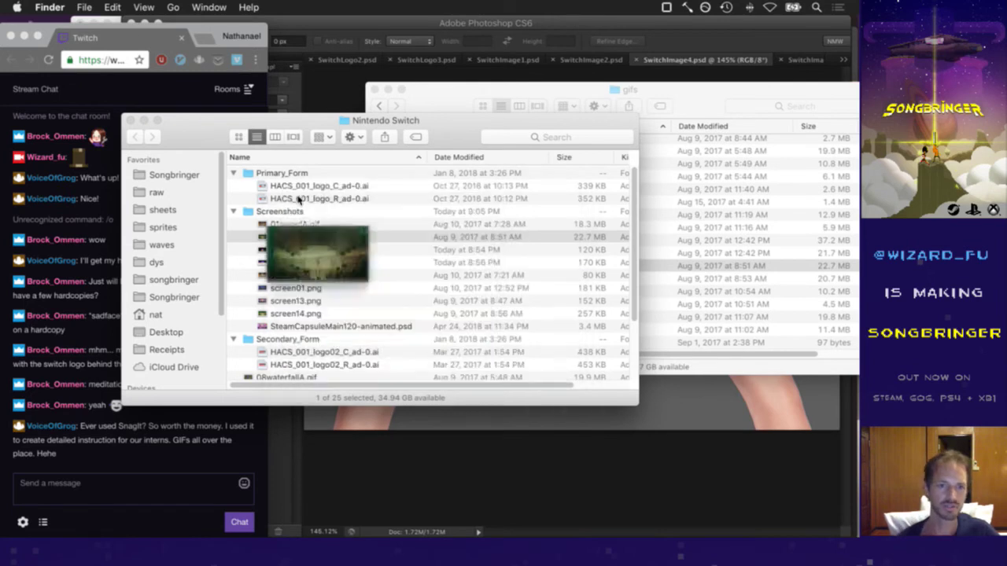
Switch to Chrome and check the latest messages in the Twitch stream chat
left_click(125, 445)
double_click(103, 426)
left_click(113, 432)
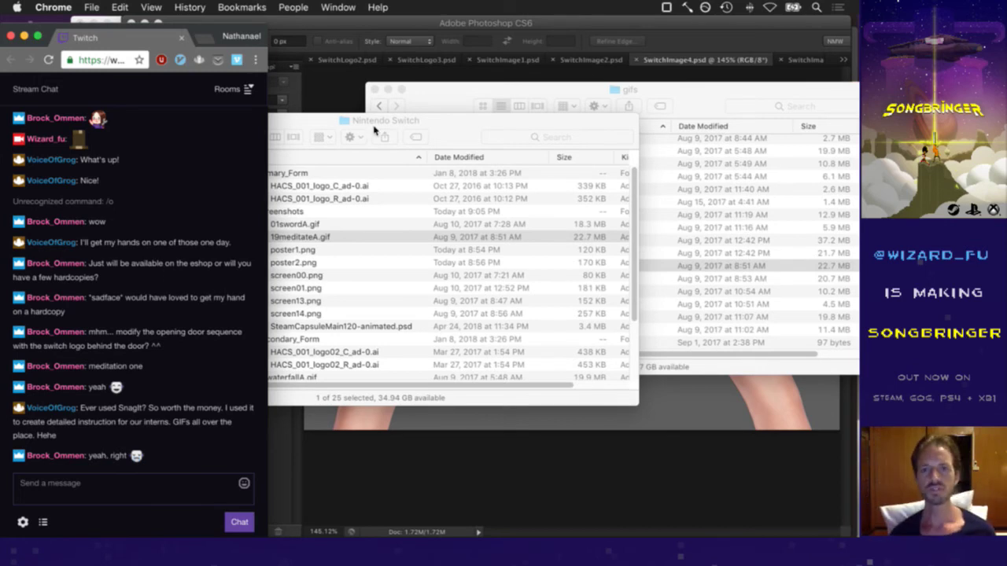
Return to the Nintendo Switch folder in Finder and preview screen00.png and screen01.png in Screenshots
left_click(473, 148)
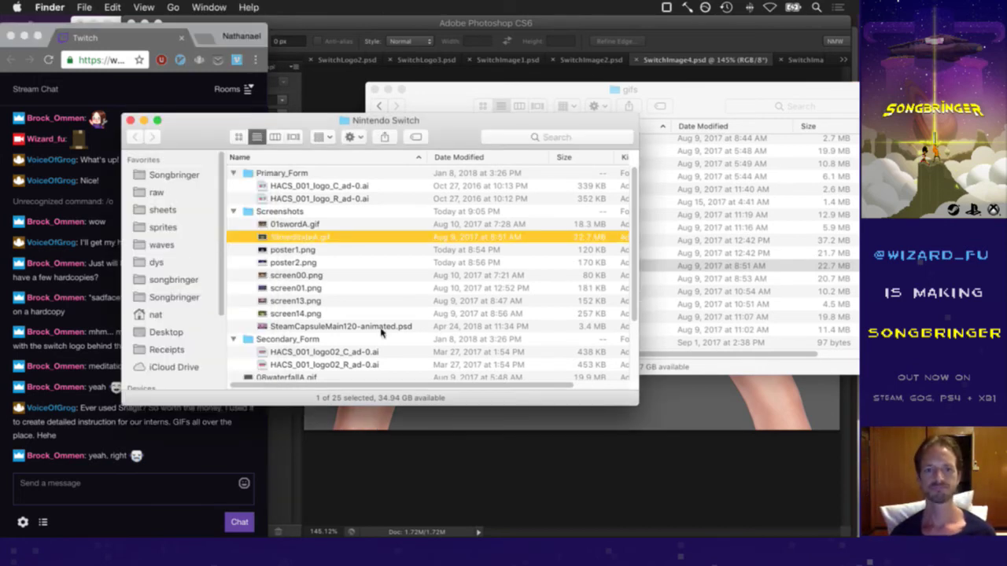
left_click(315, 288)
left_click(325, 277)
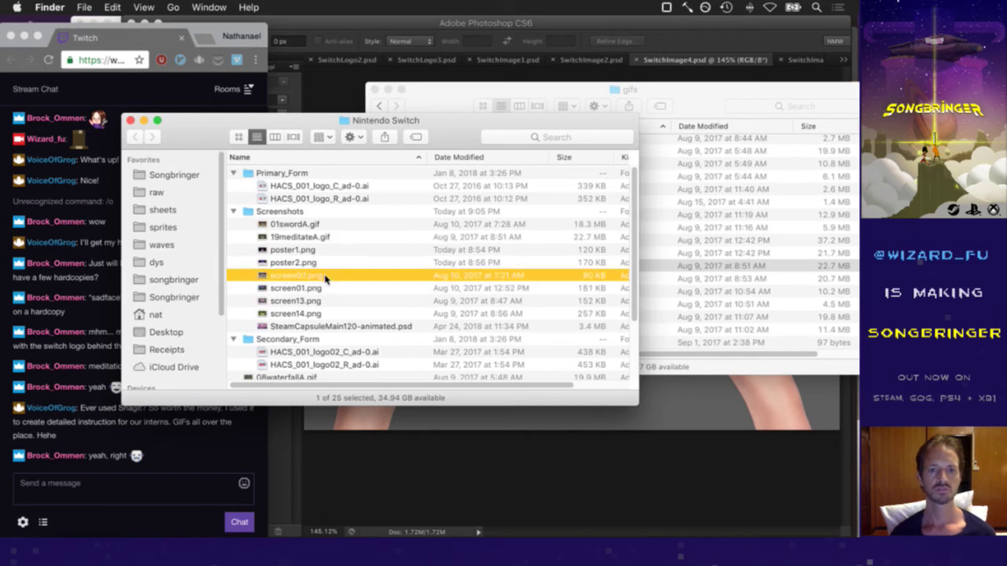
key("space")
key("space")
key("Down")
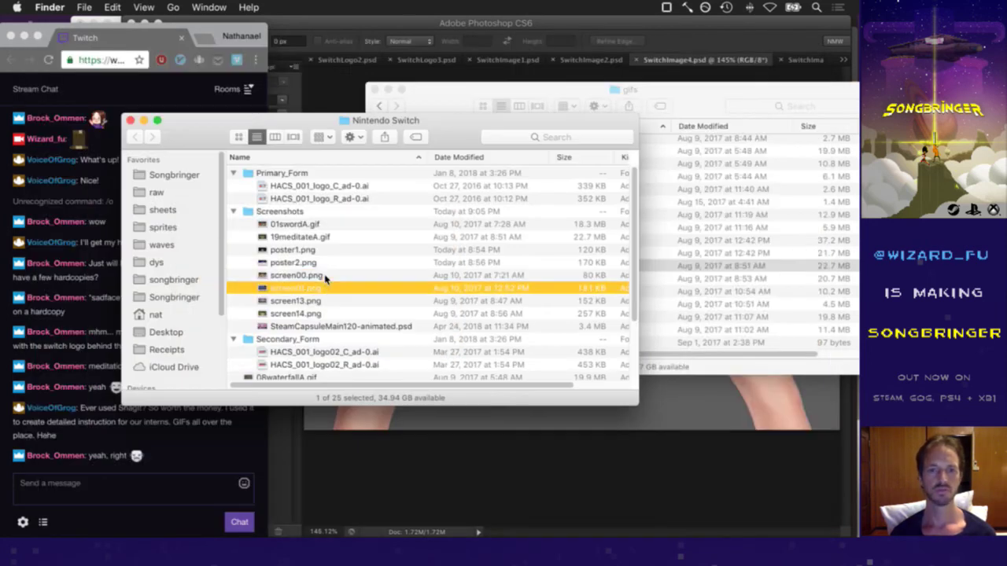
key("space")
key("space")
Preview screen13.png and screen14.png in the Screenshots folder
key("Down")
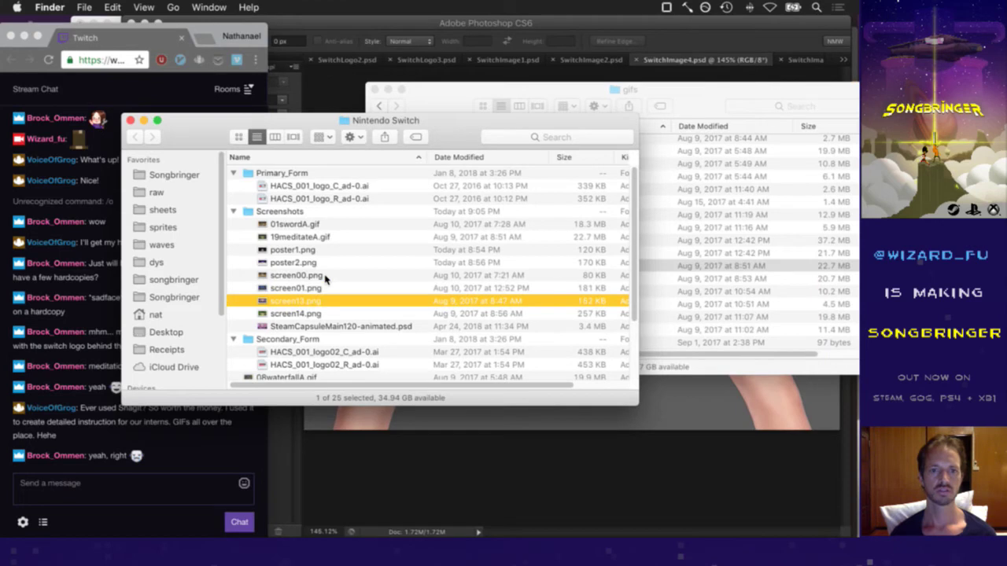
key("space")
key("space")
key("Down")
key("space")
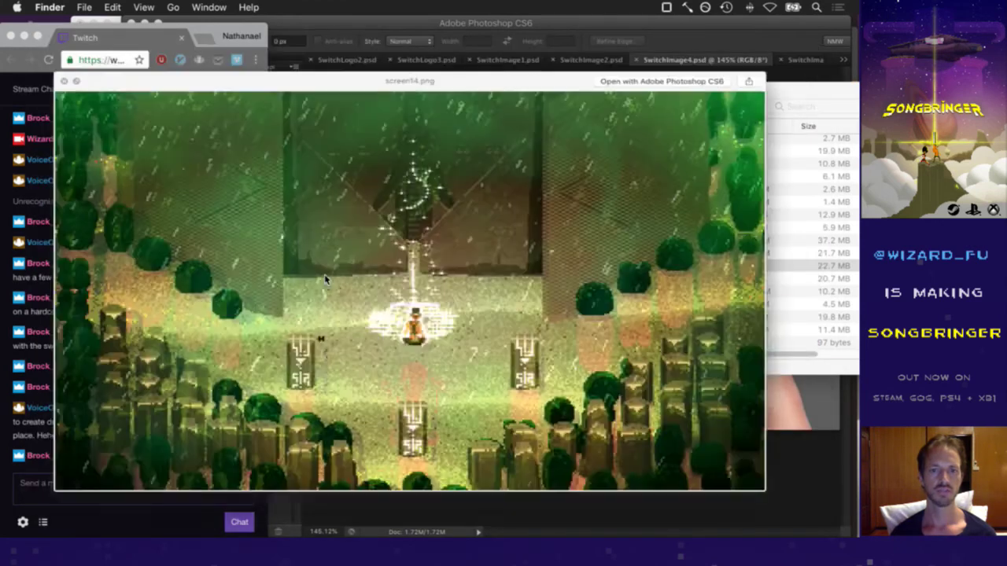
Close the screen14.png preview and preview SteamCapsuleMain120-animated.psd in the Screenshots folder
key("space")
key("Up")
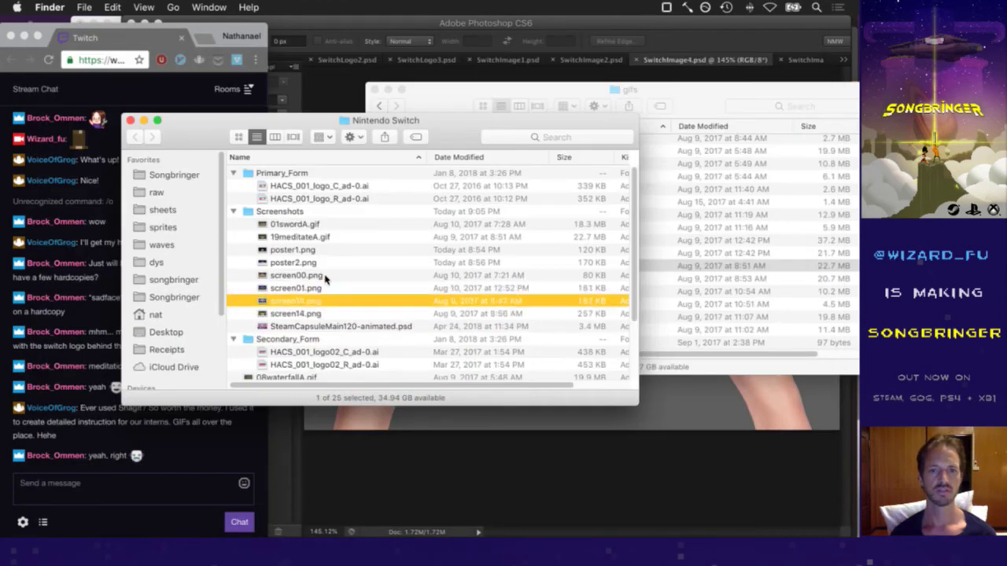
key("Down")
key("Down")
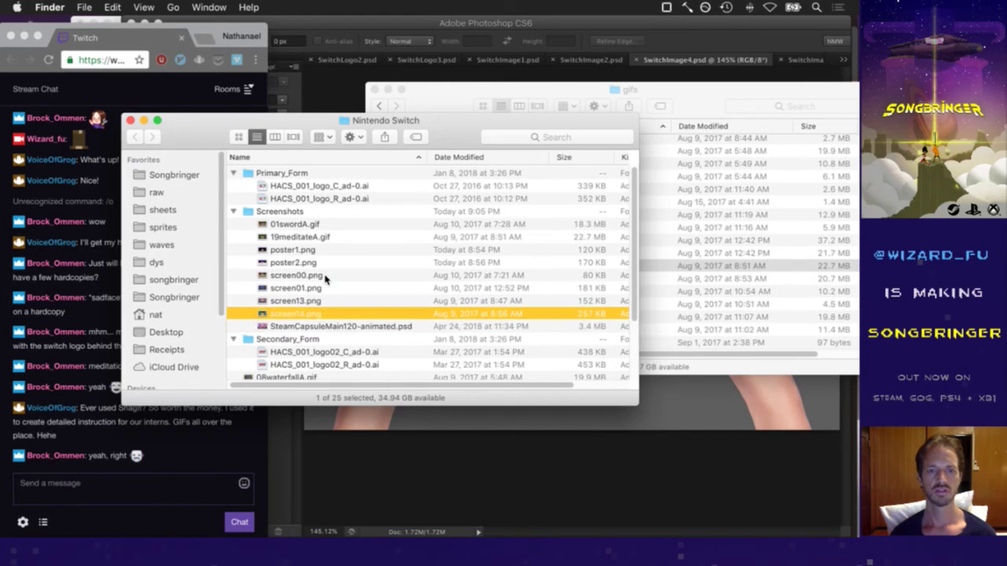
key("space")
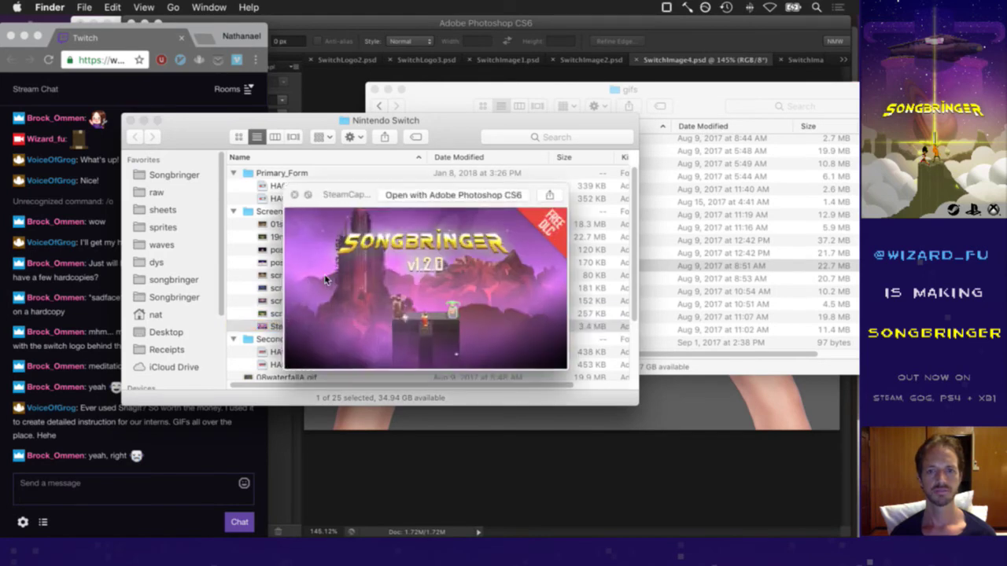
key("space")
Open screen00.png from the Screenshots folder in Adobe Photoshop CS6
key("Up")
key("Up")
key("Up")
key("Up")
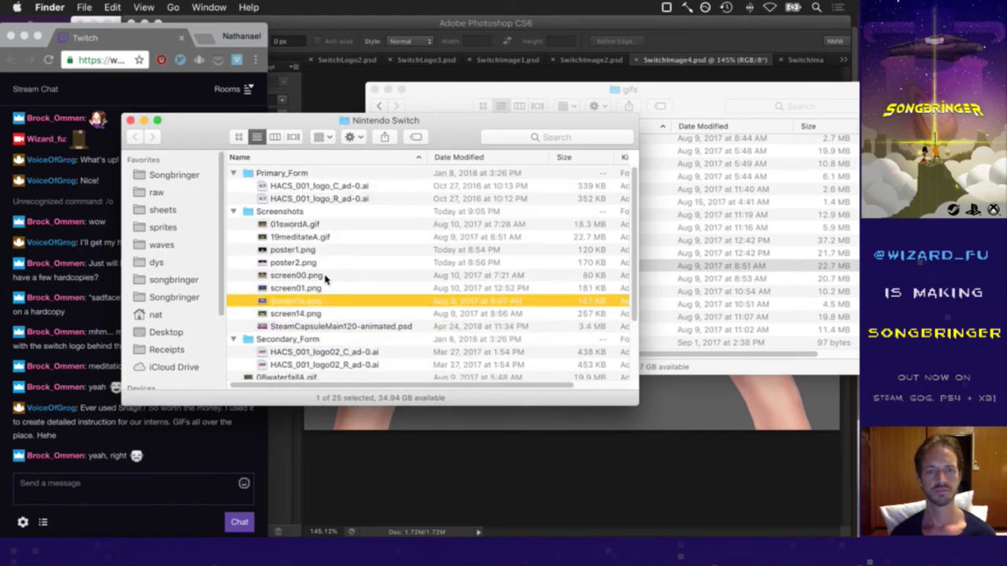
key("space")
key("space")
right_click(316, 279)
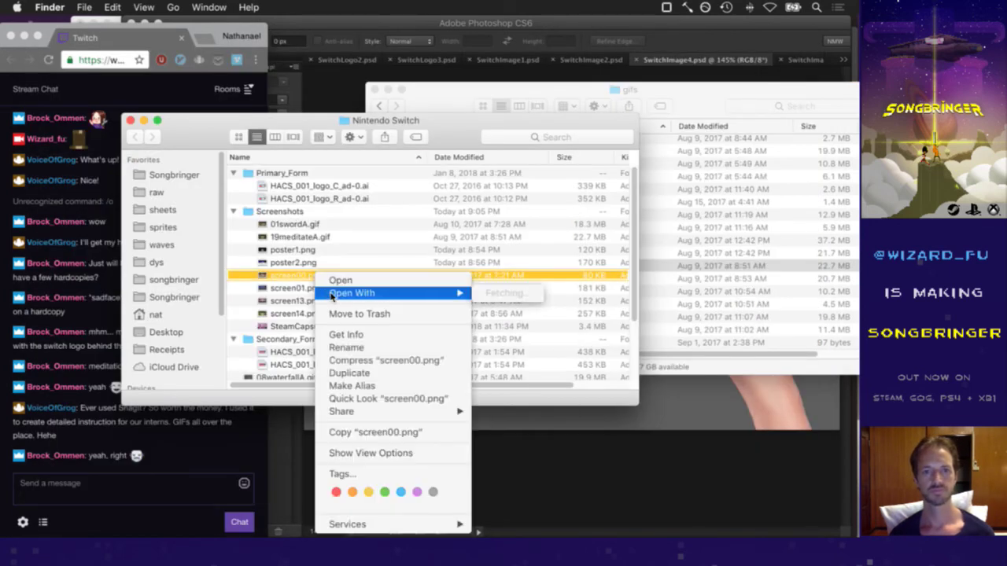
mouse_move(460, 291)
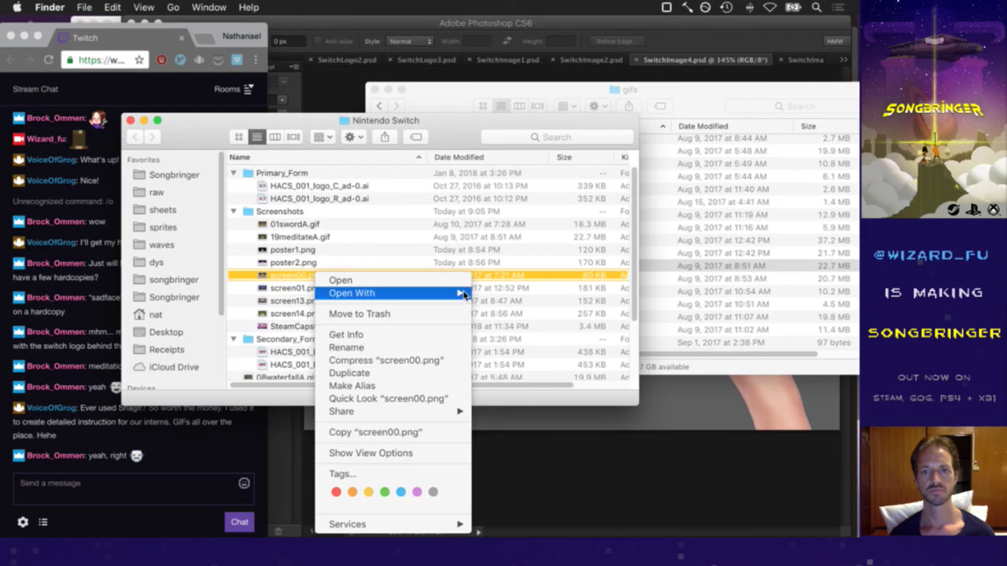
left_click(519, 294)
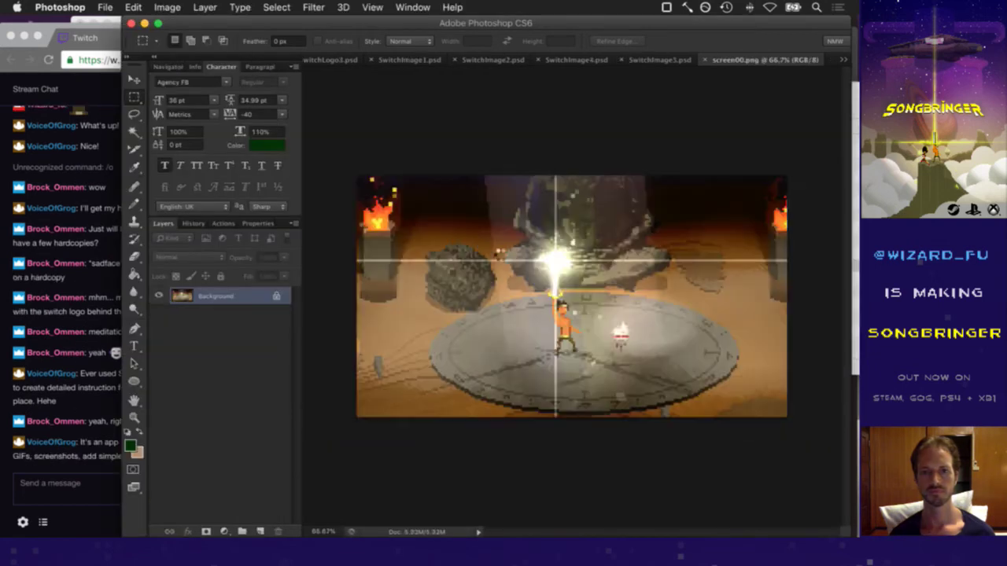
Switch to Chrome to read the newest Twitch stream chat message and return to Photoshop
left_click(100, 466)
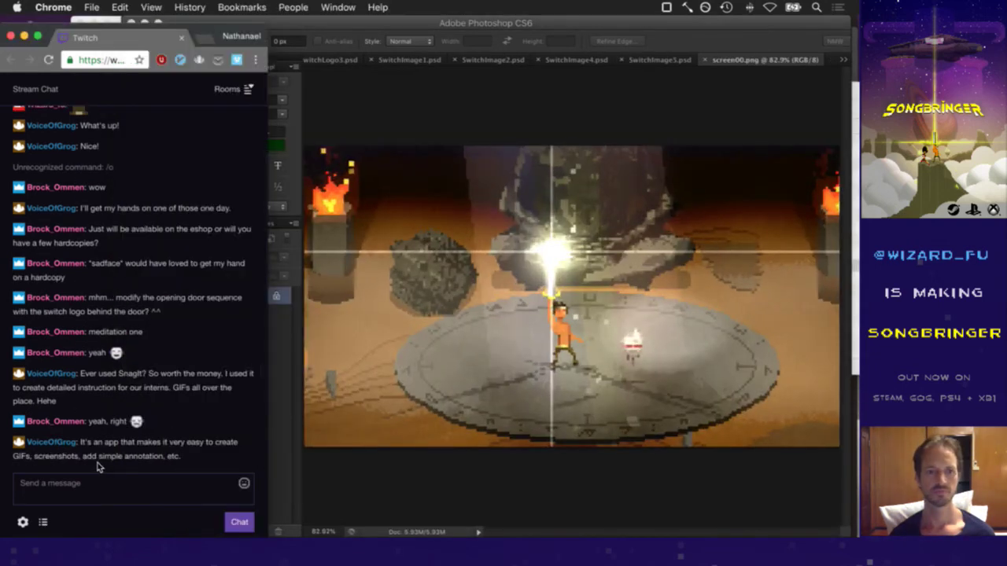
left_click_drag(134, 444, 179, 462)
left_click(204, 467)
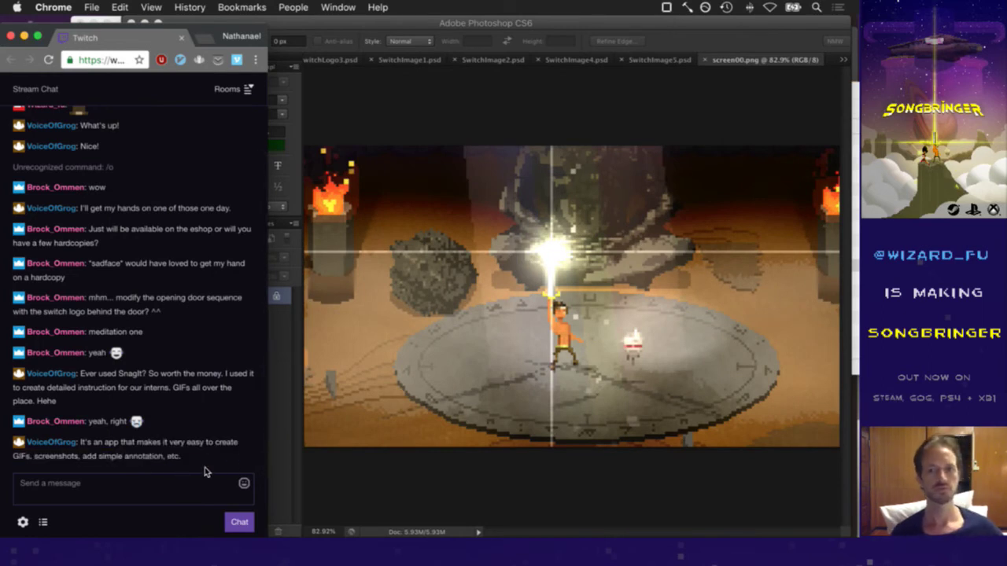
left_click(378, 505)
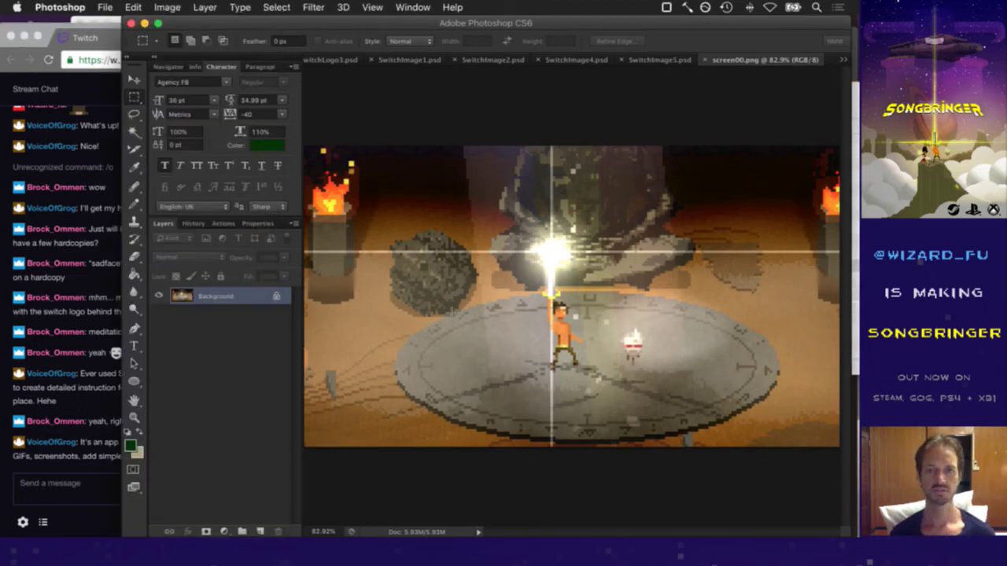
Copy the entire screen00.png image and paste it into SwitchImage4.psd as a new layer
key("super+a")
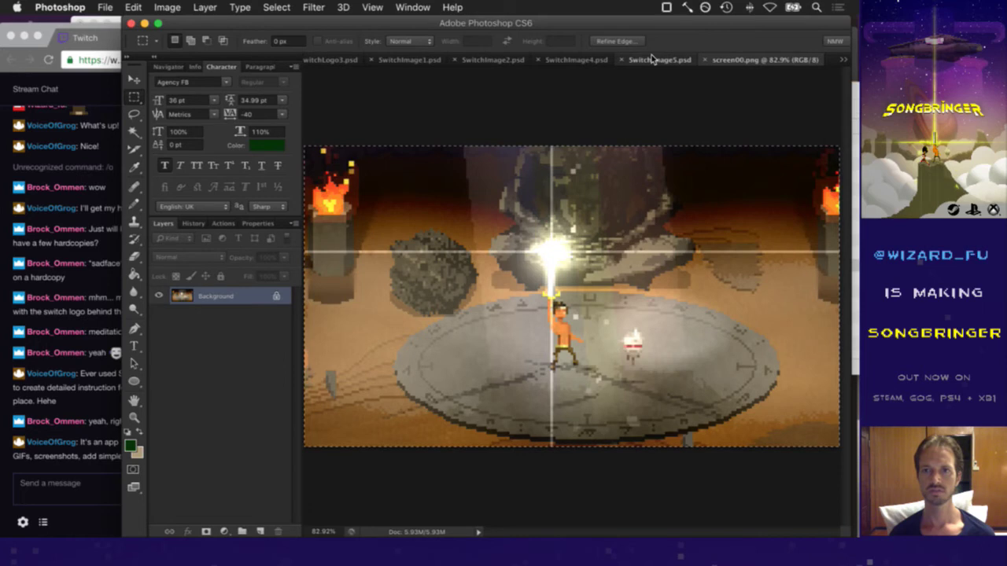
left_click(651, 60)
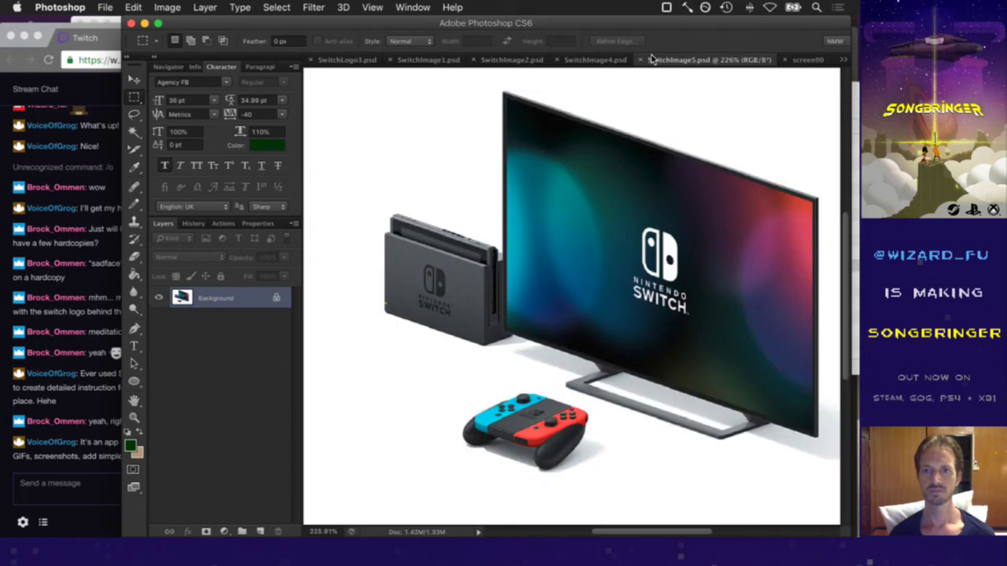
left_click(596, 62)
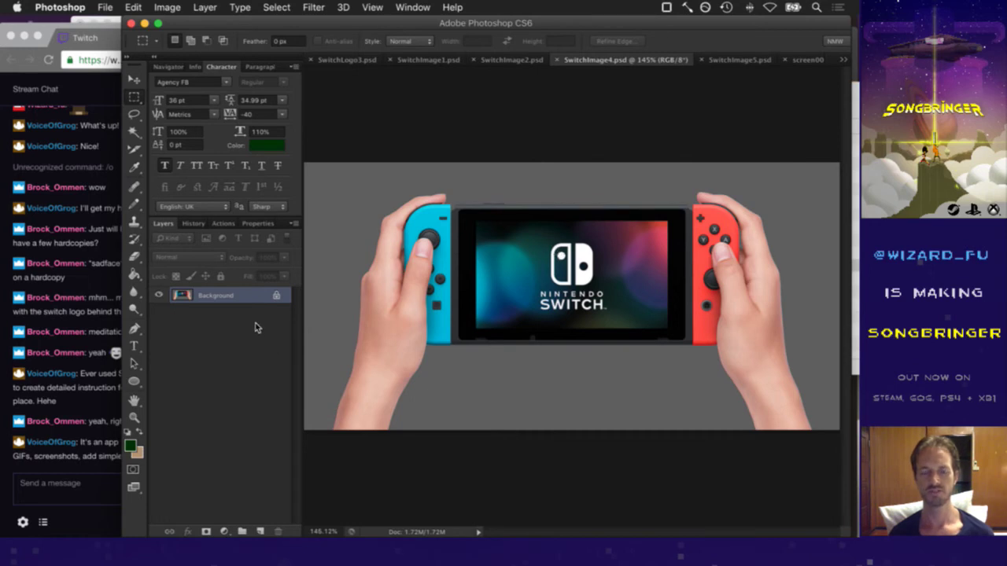
key("super+alt+c")
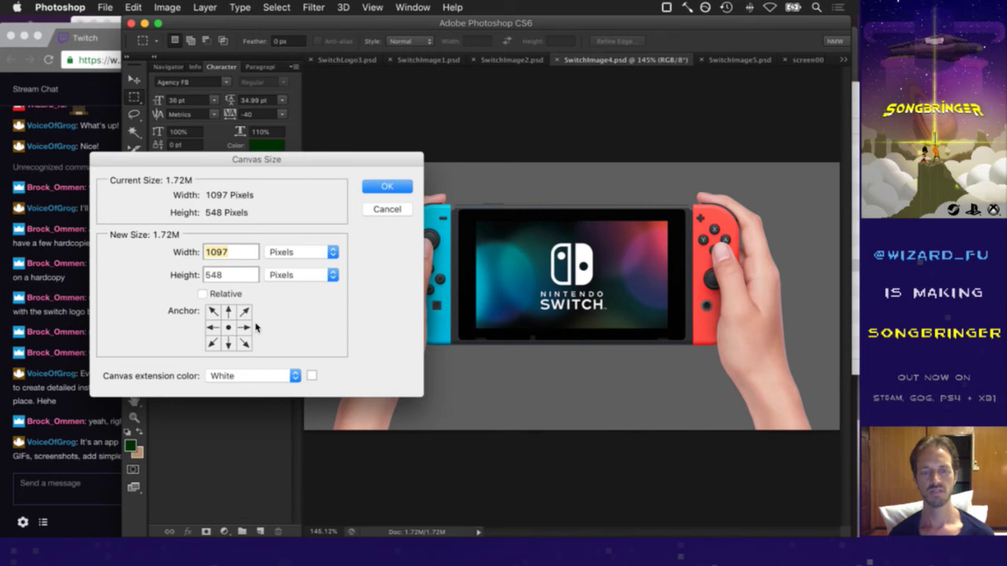
key("Return")
key("super+v")
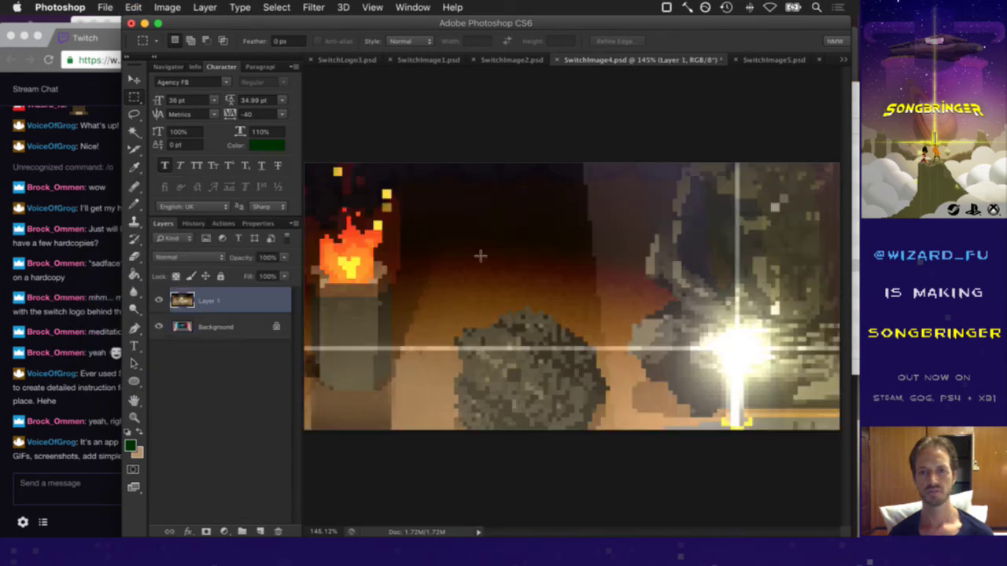
Scale the pasted game screenshot to about 21% and fit it over the handheld Switch's display
key("v")
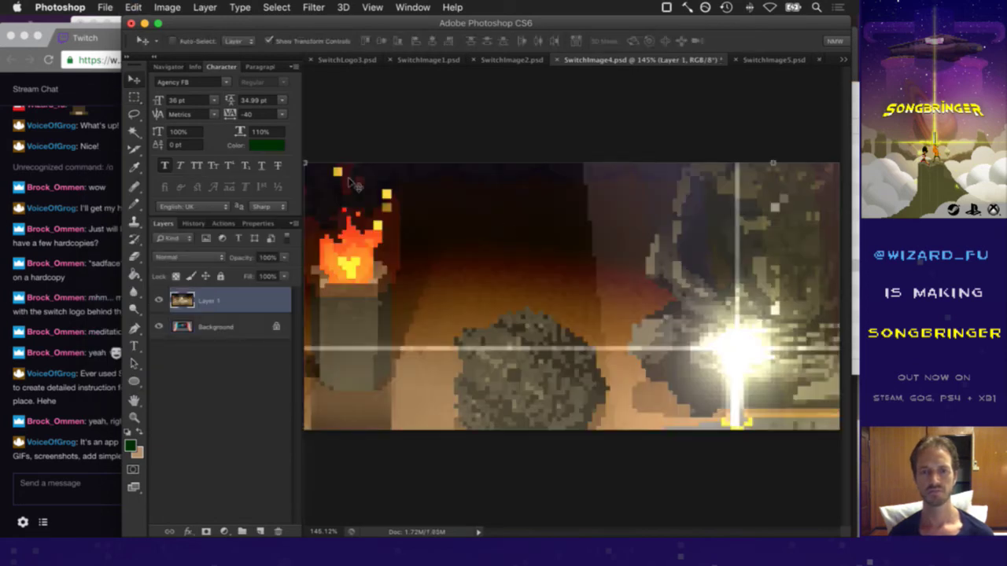
key("super+t")
left_click_drag(304, 164, 512, 234)
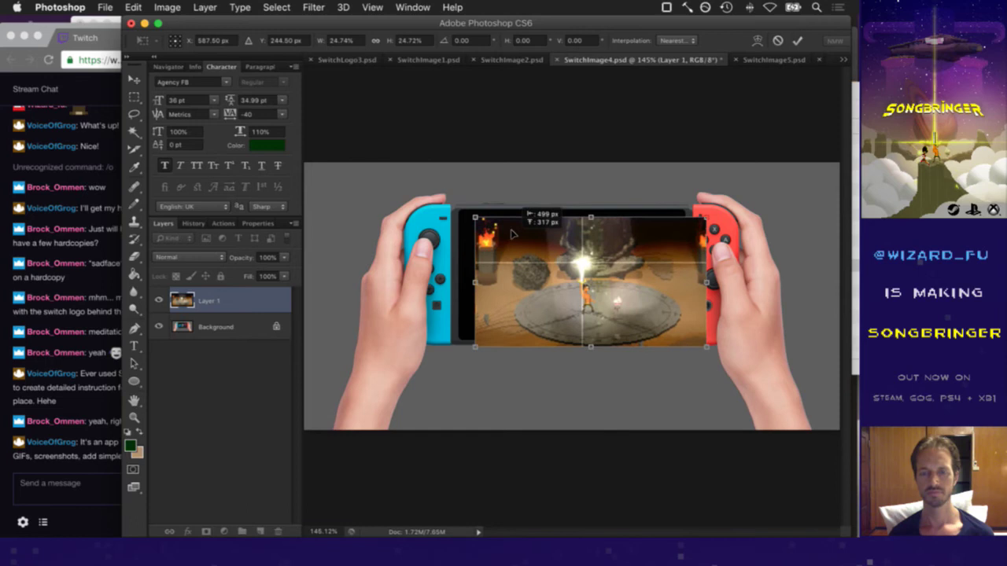
left_click_drag(707, 346, 673, 337)
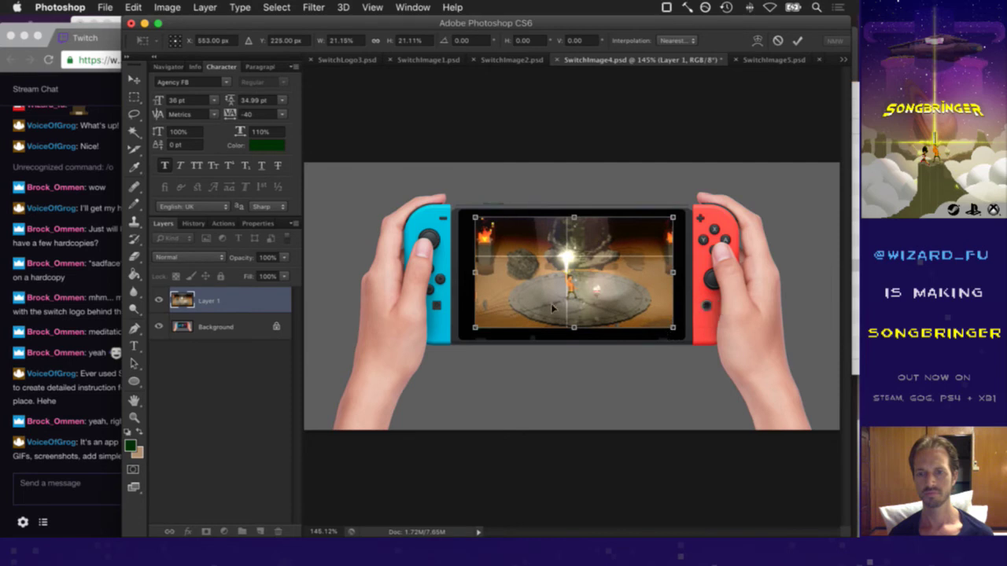
Widen the document window, nudge the scaled screenshot to X 552 px, Y 226 px, and apply the transform
scroll(540, 297, "up", 5)
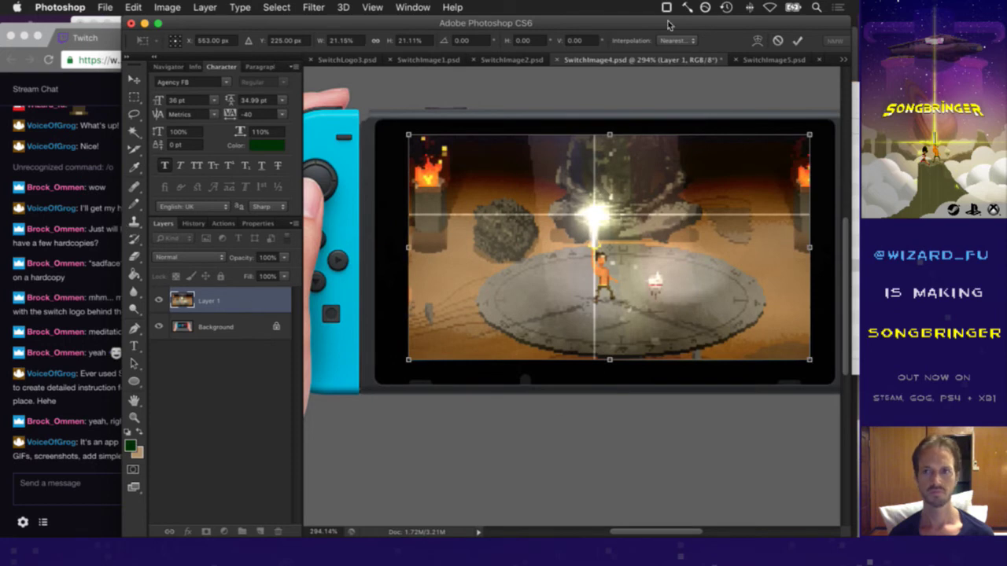
left_click_drag(667, 26, 639, 23)
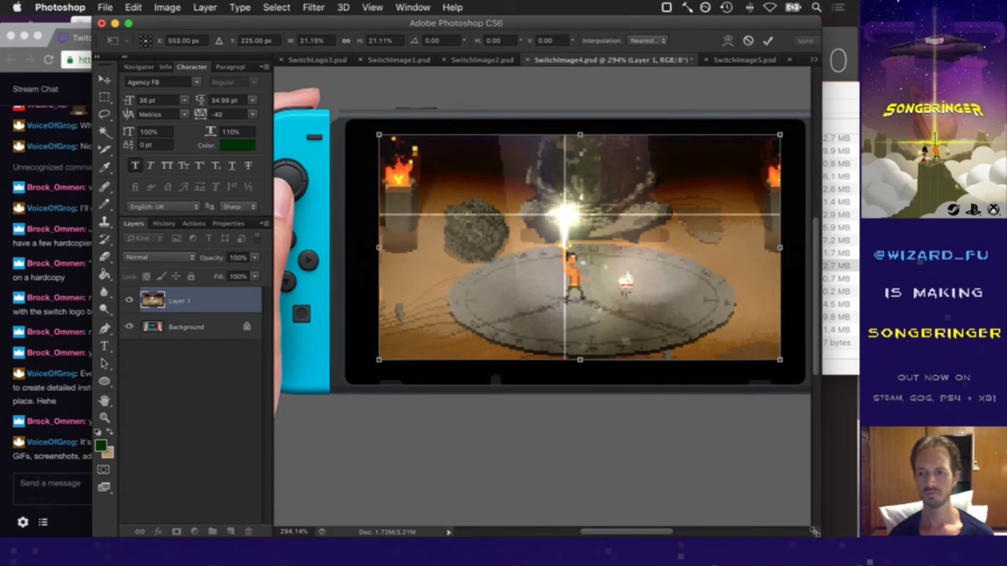
left_click_drag(830, 532, 849, 534)
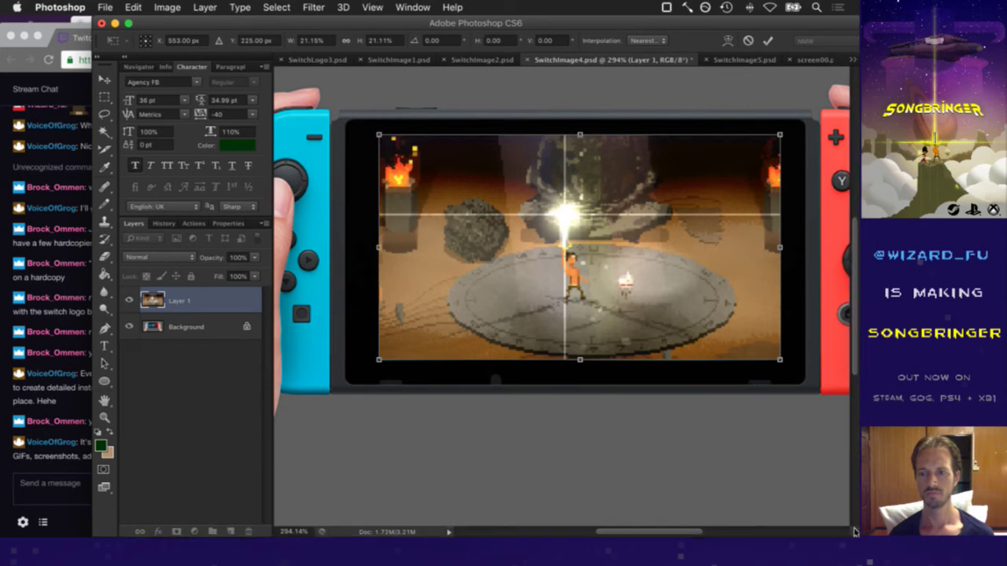
key("Left")
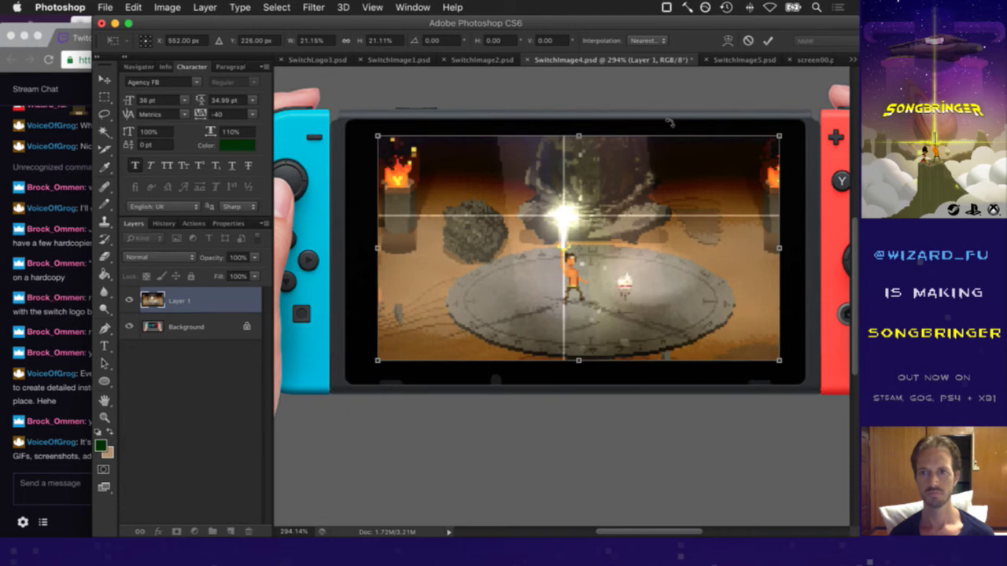
left_click(768, 40)
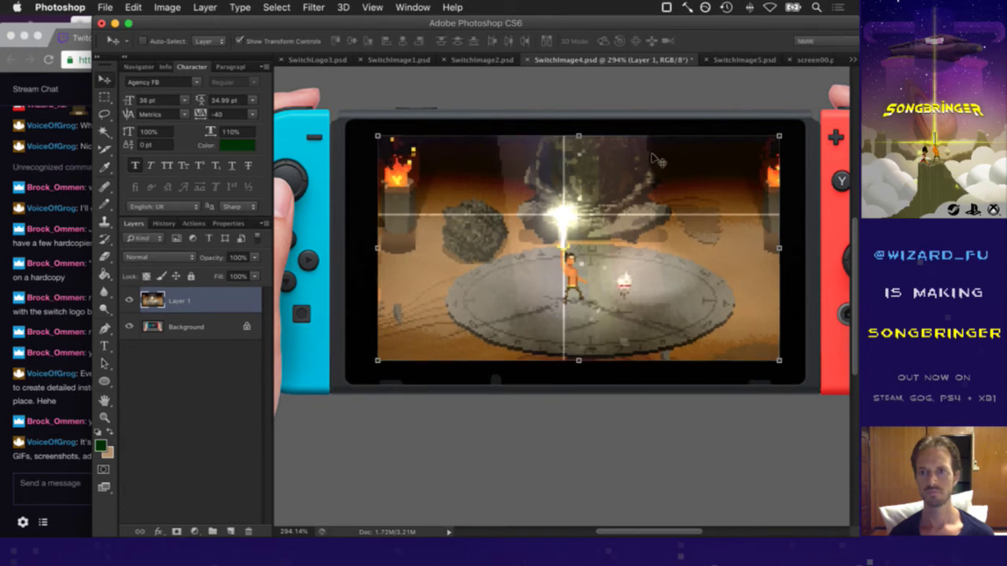
Check the whole SwitchImage4.psd composition with the Rectangular Marquee tool active and save the file
key("m")
left_click_drag(660, 292, 604, 383)
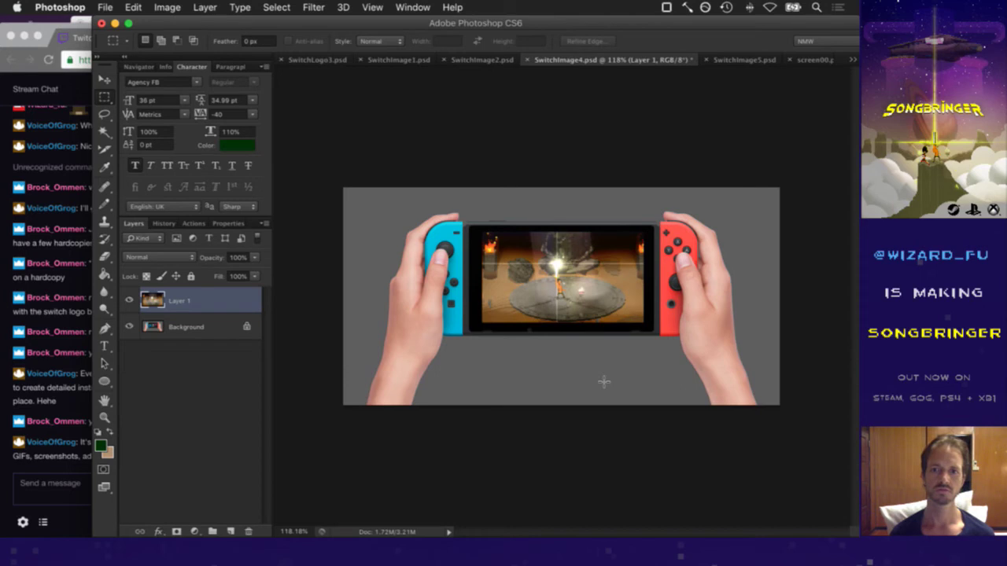
key("super+s")
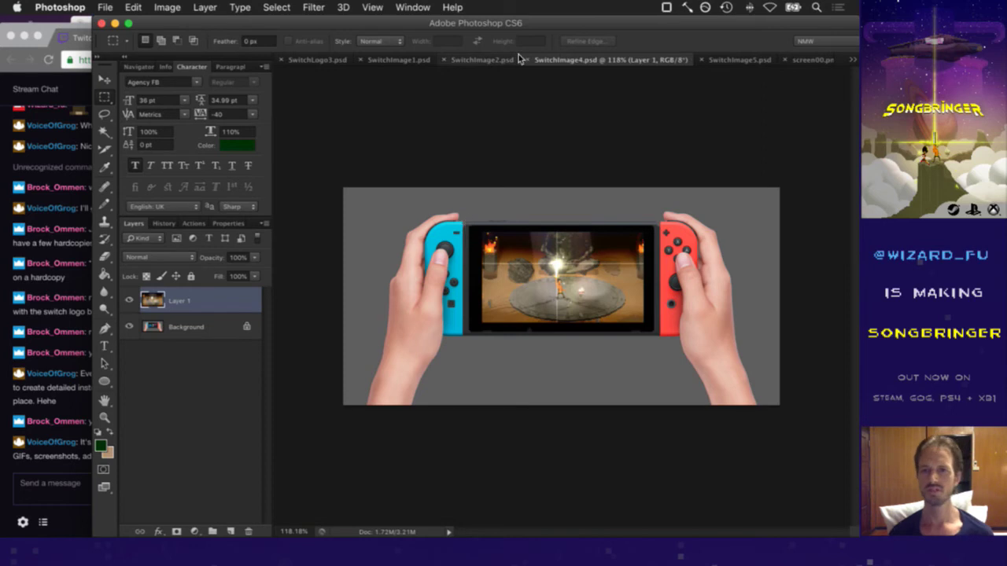
Switch to Finder, preview poster1.png and poster2.png in the Screenshots folder, and return to Photoshop
key("super+Tab")
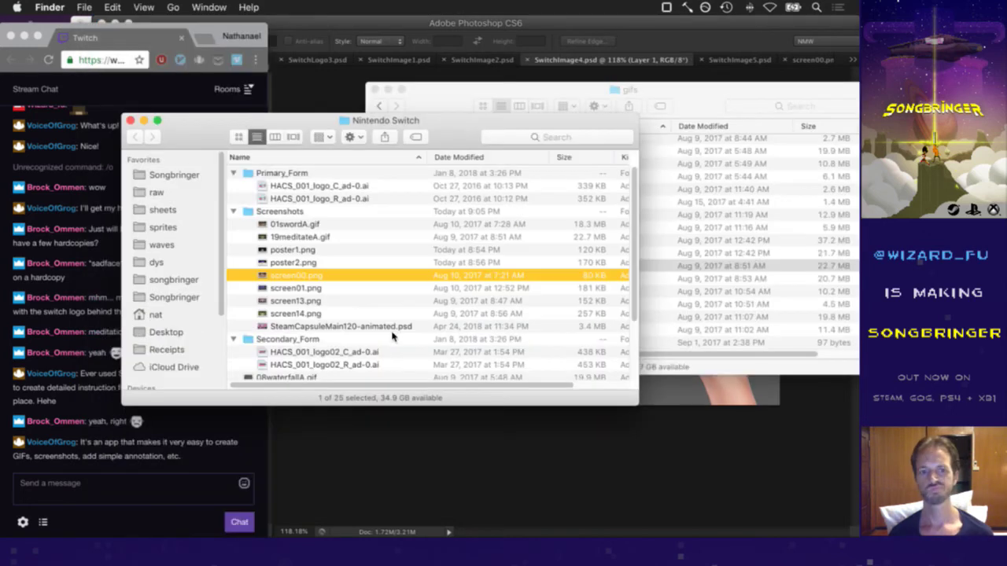
left_click(299, 250)
key("space")
key("space")
key("Down")
key("space")
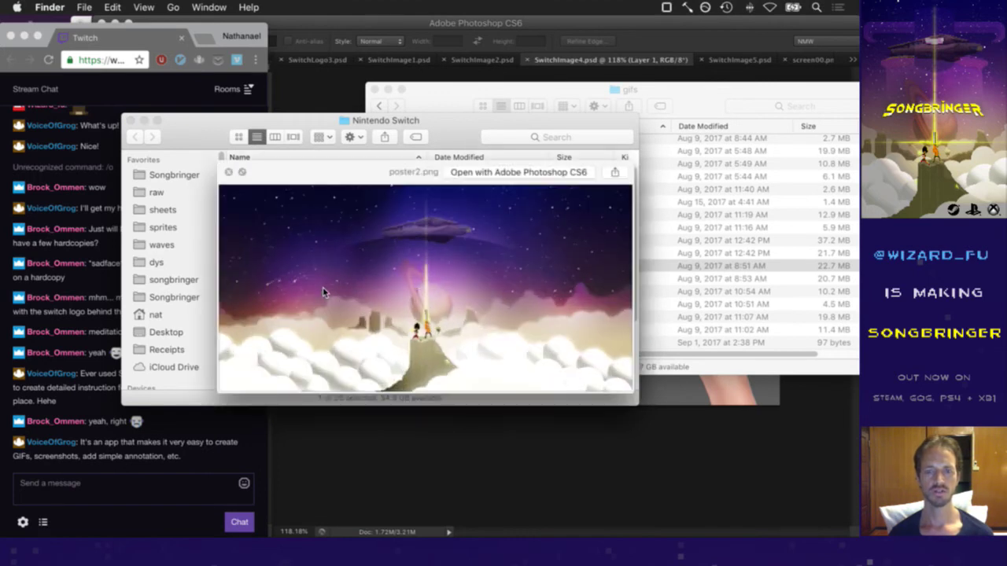
key("space")
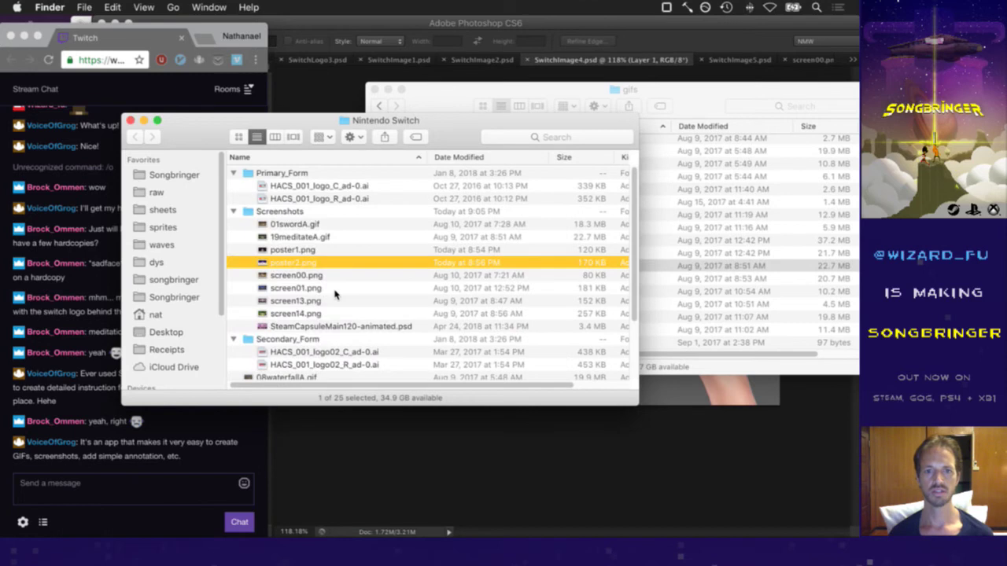
key("super+Tab")
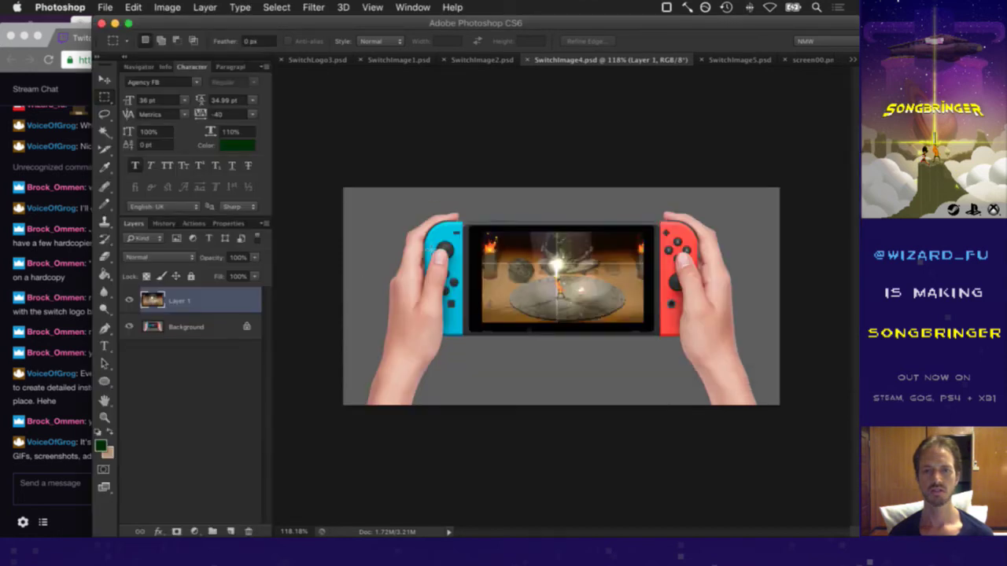
Switch to Finder and open the DLC folder inside the Songbringer folder in a new window
key("super+Tab")
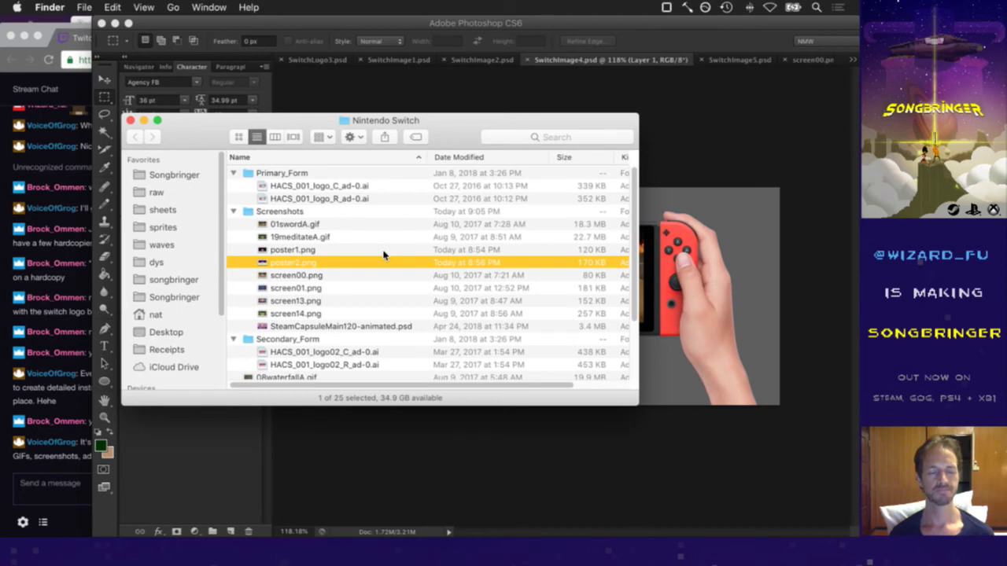
key("super+grave")
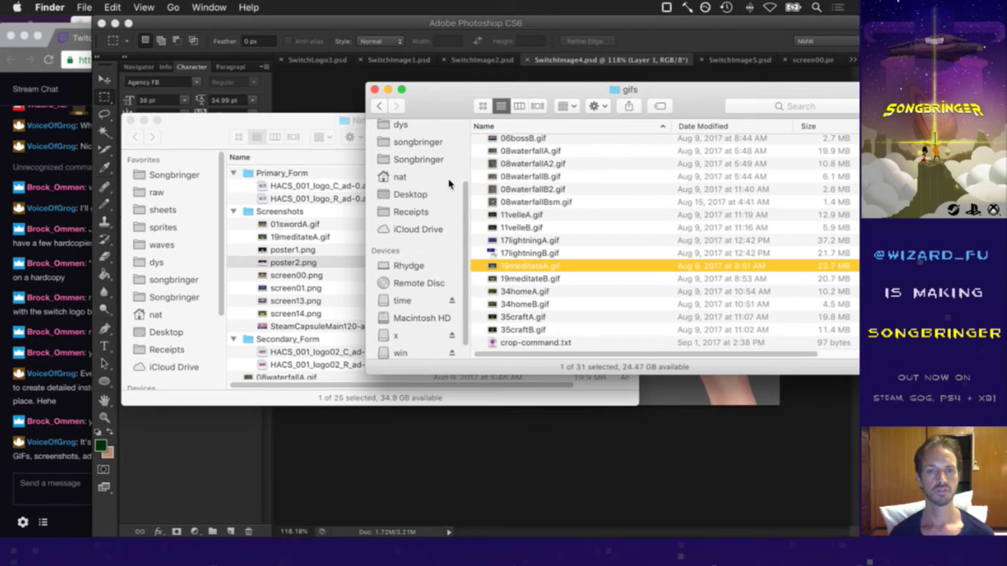
key("super+o")
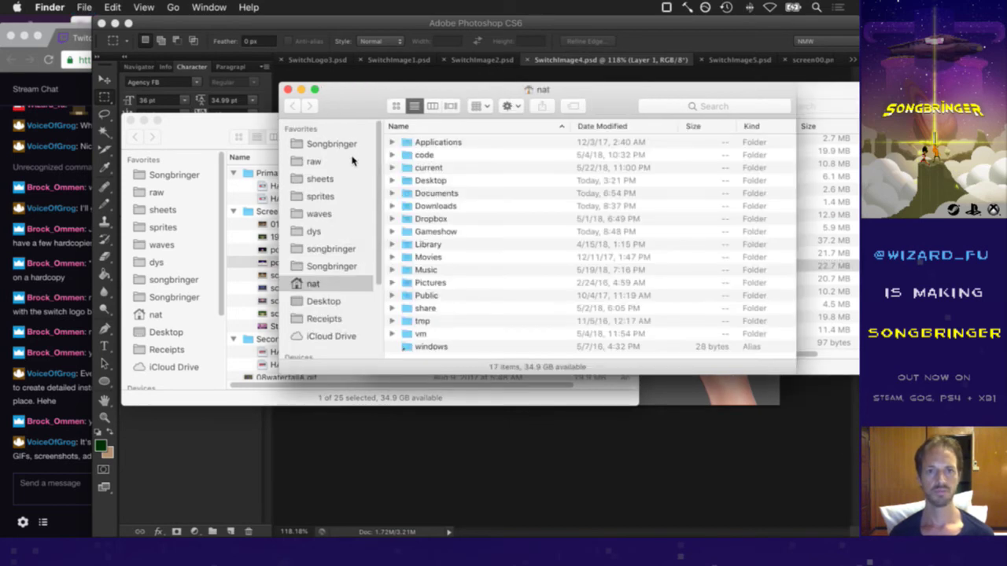
left_click(346, 144)
left_click(331, 266)
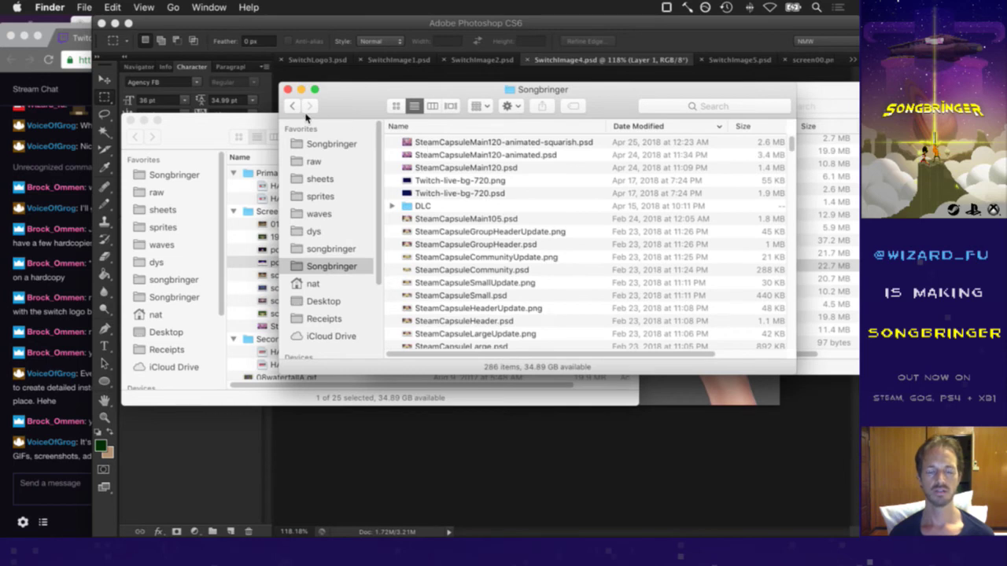
left_click(431, 205)
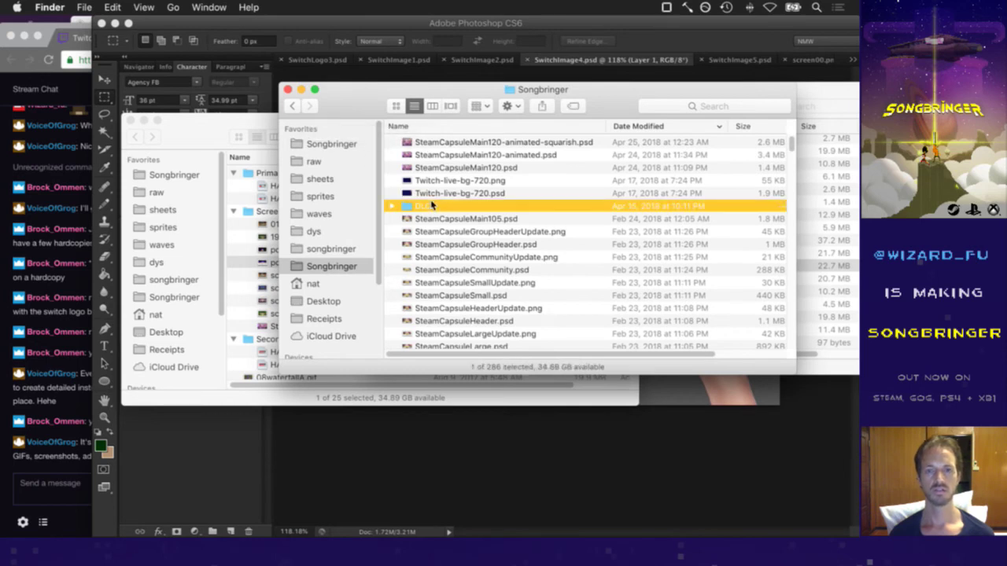
double_click(430, 205)
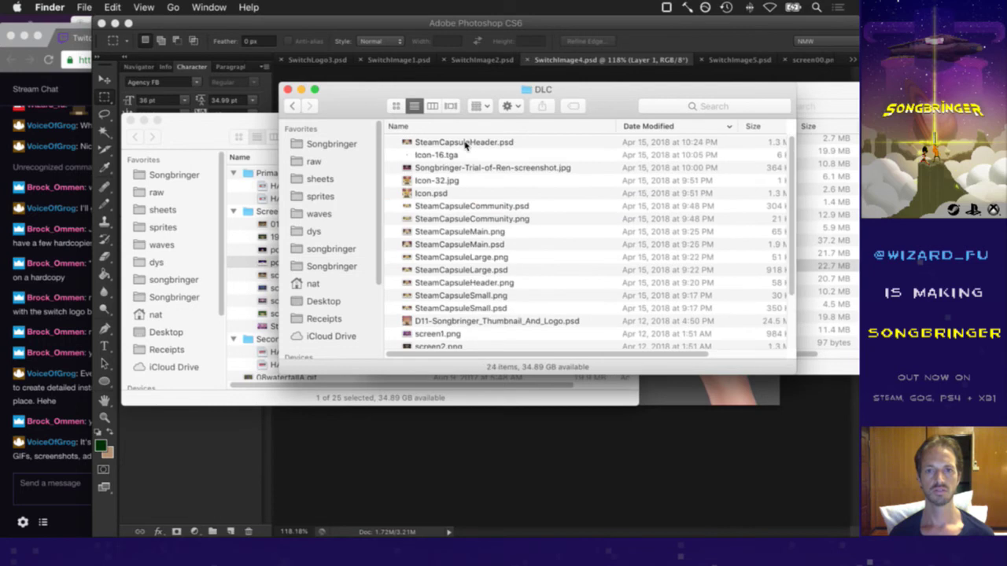
Open SteamCapsuleSmall.psd from the DLC folder, inspect its artwork and layers at fit-to-screen size, and close it
left_click(494, 309)
double_click(494, 308)
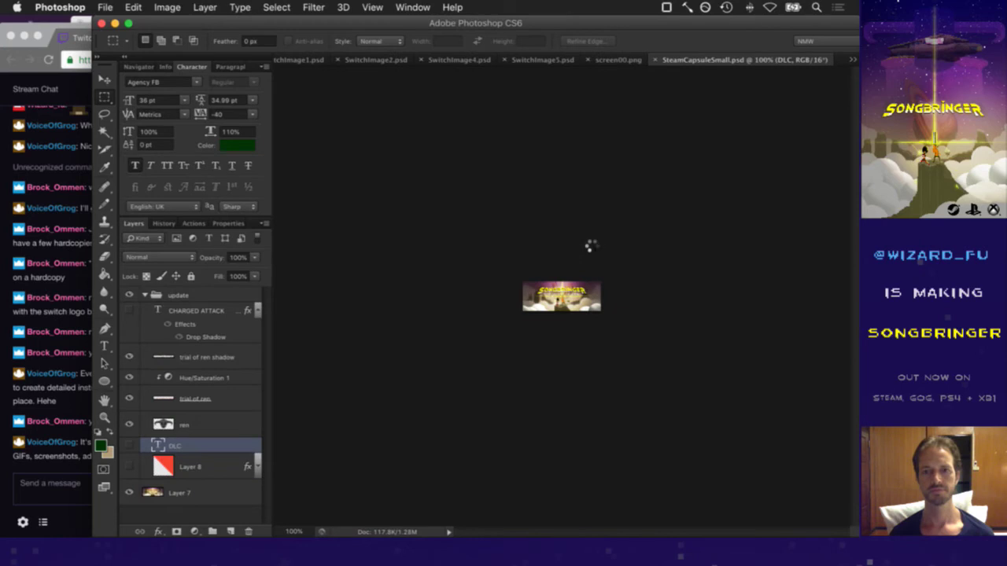
key("super+0")
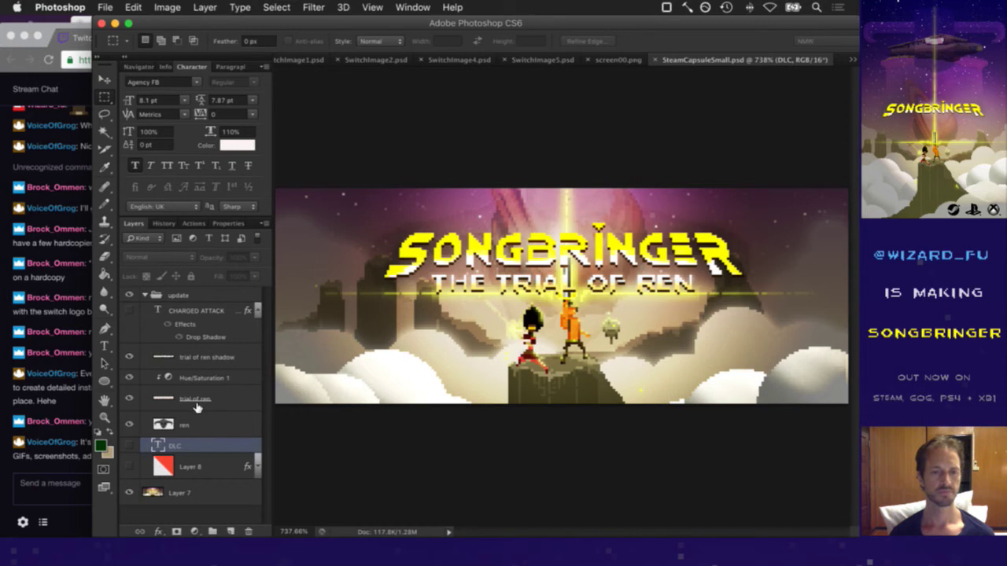
key("super+s")
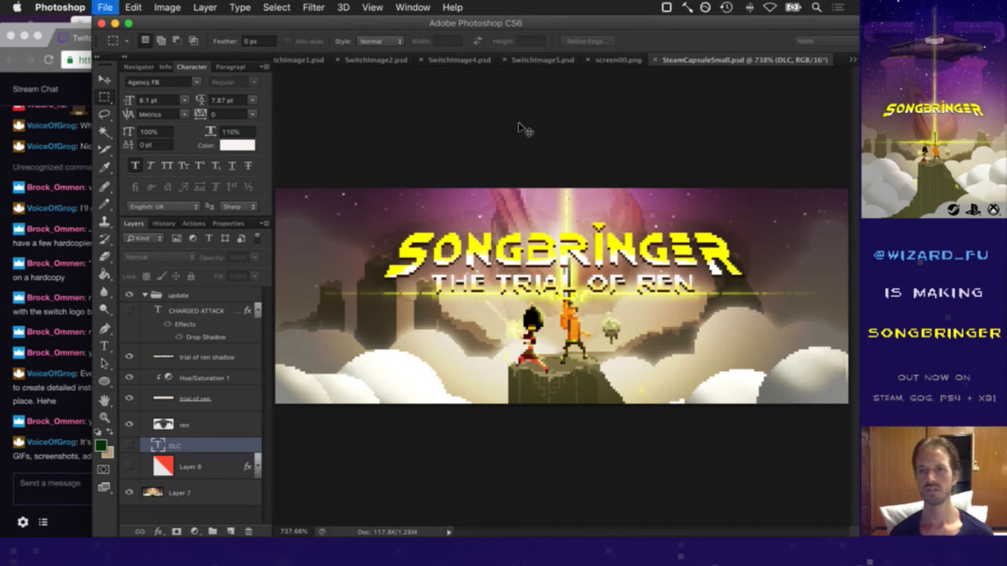
key("super+w")
Switch to Finder, browse from the Songbringer folder to the art folder, and open its SteamCapsuleSmall.psd fitted to the window
key("super+Tab")
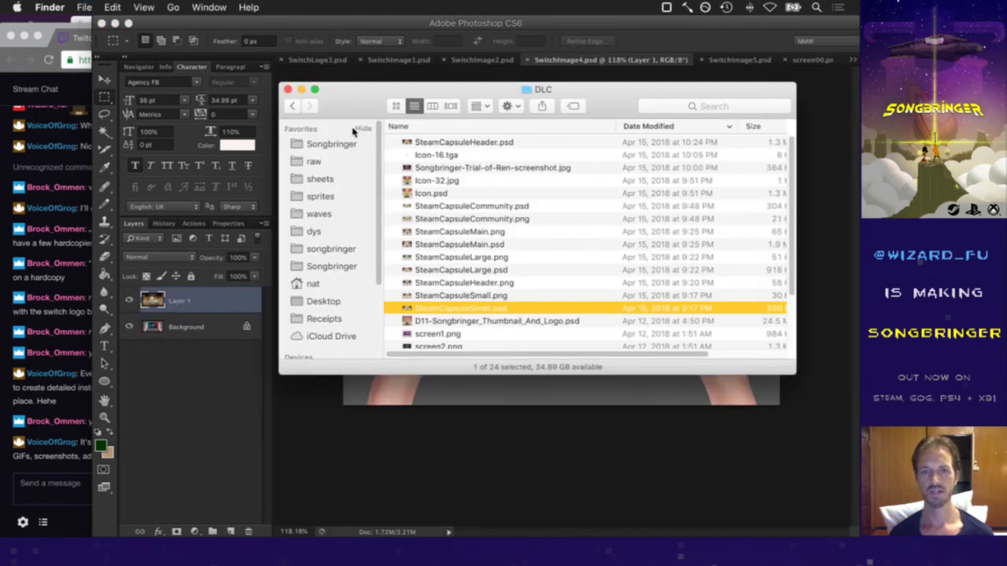
left_click_drag(351, 114, 355, 120)
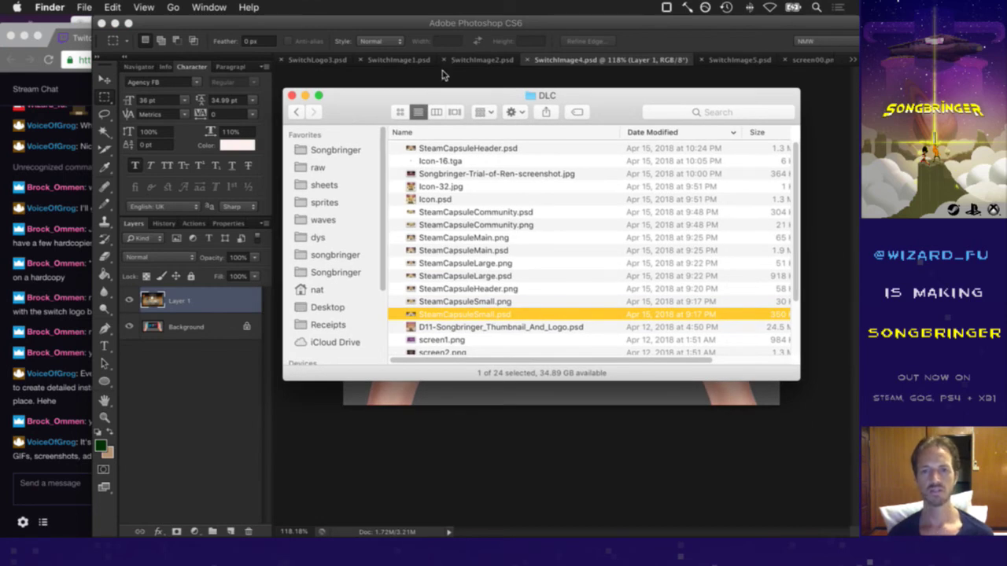
left_click(350, 151)
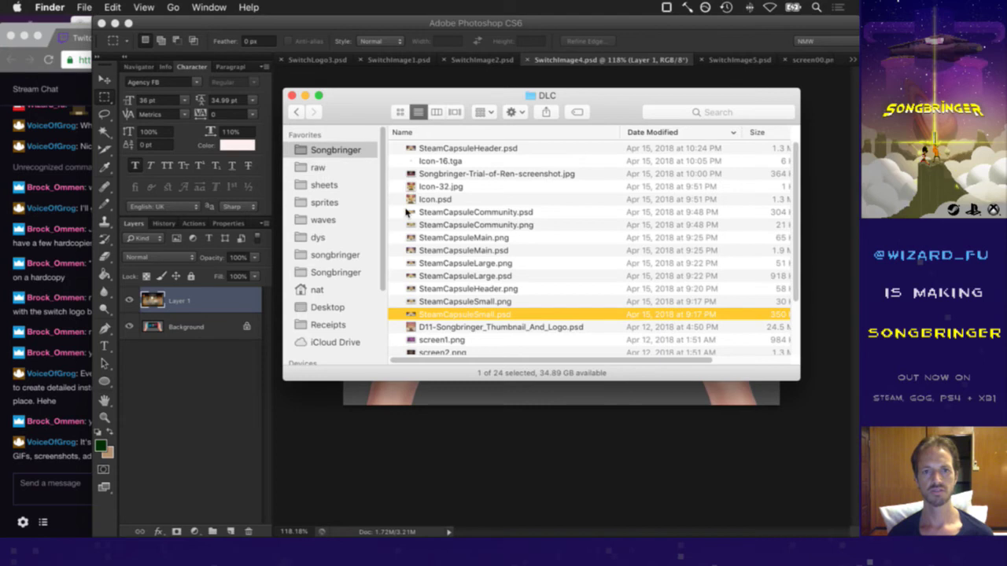
scroll(478, 299, "down", 3)
left_click(453, 231)
double_click(454, 232)
left_click(427, 144)
double_click(427, 144)
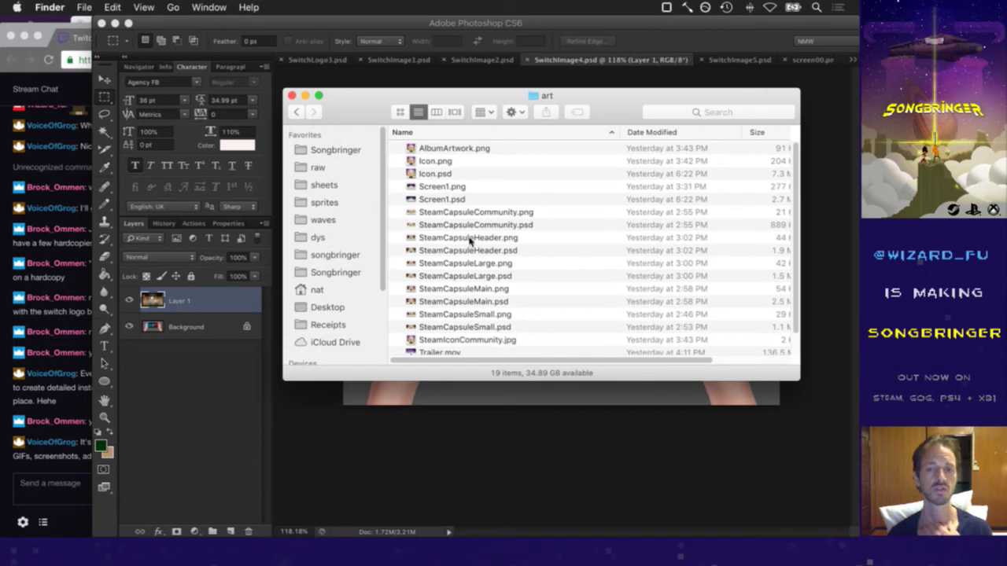
double_click(462, 325)
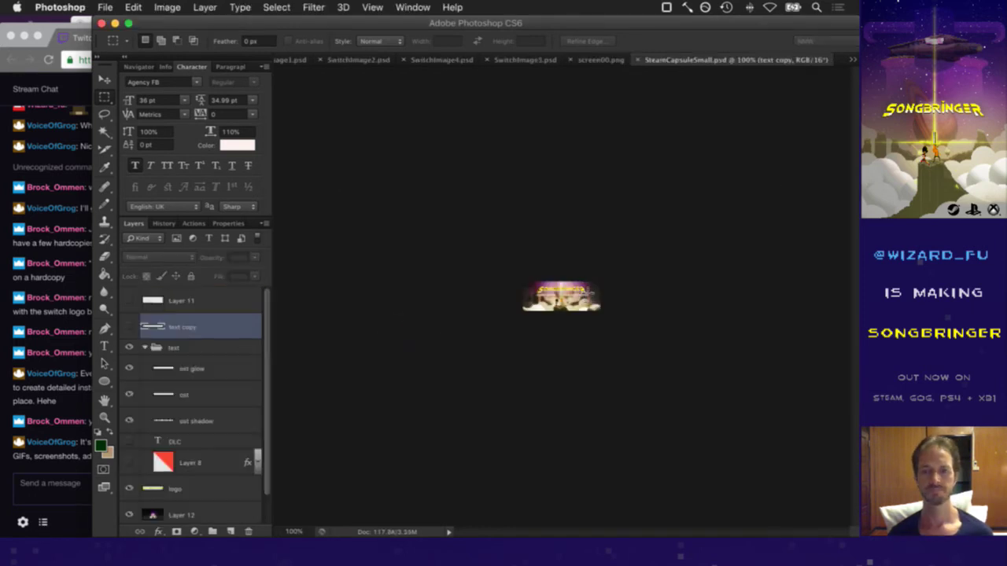
key("super+0")
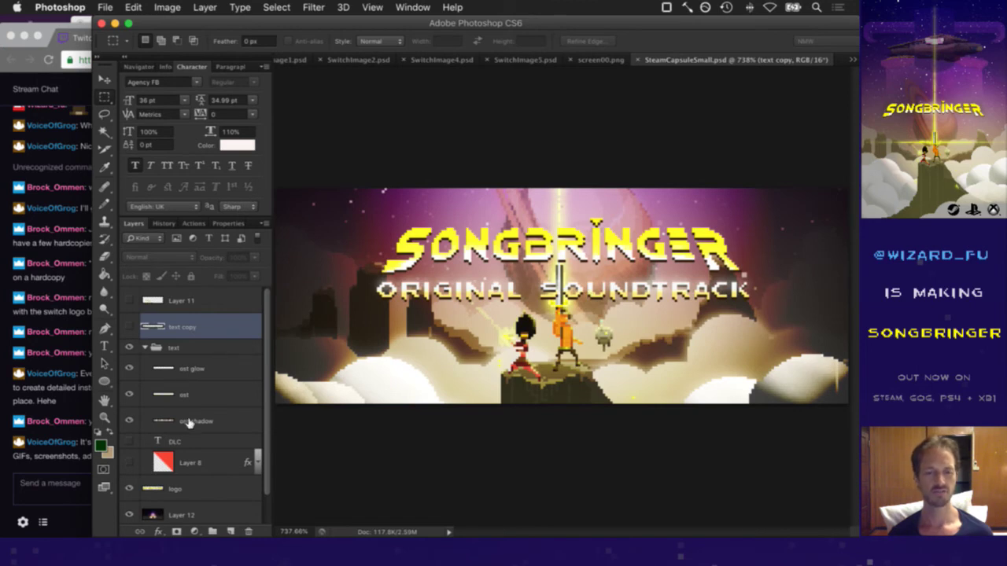
Copy the entire logo layer of SteamCapsuleSmall.psd and paste it into SwitchImage4.psd
scroll(186, 420, "down", 2)
left_click(138, 464)
left_click(129, 459)
left_click(129, 459)
key("super+a")
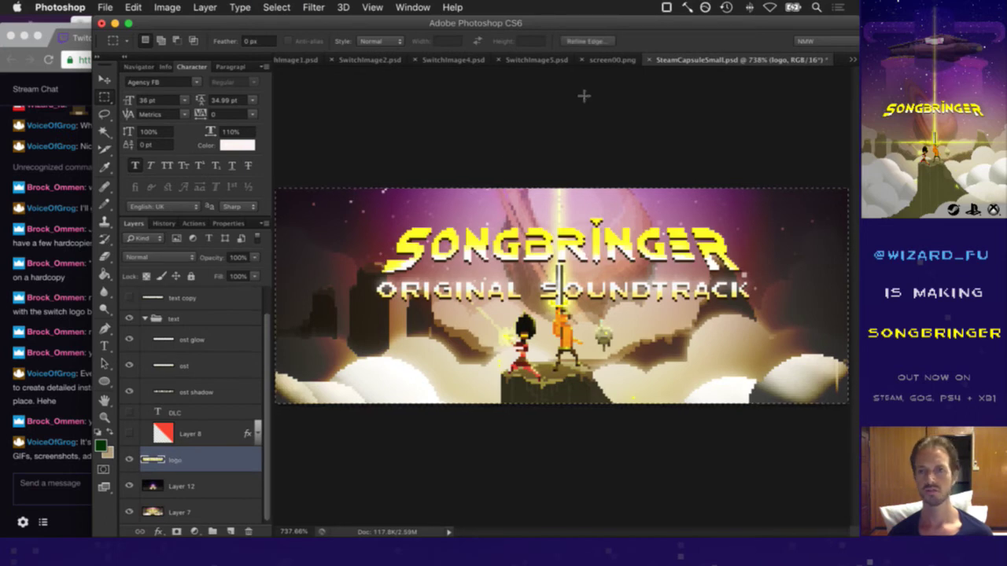
left_click(555, 63)
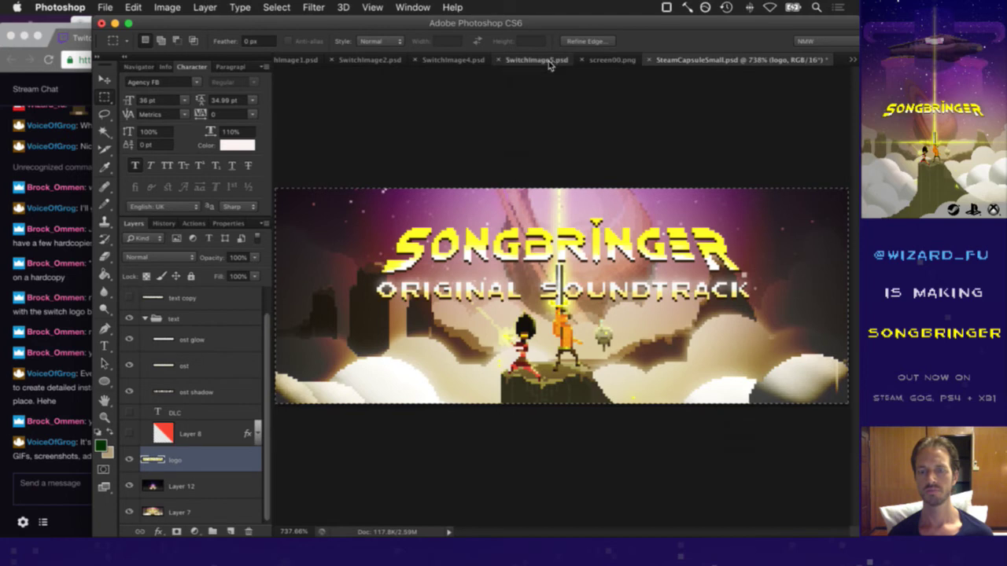
left_click(469, 62)
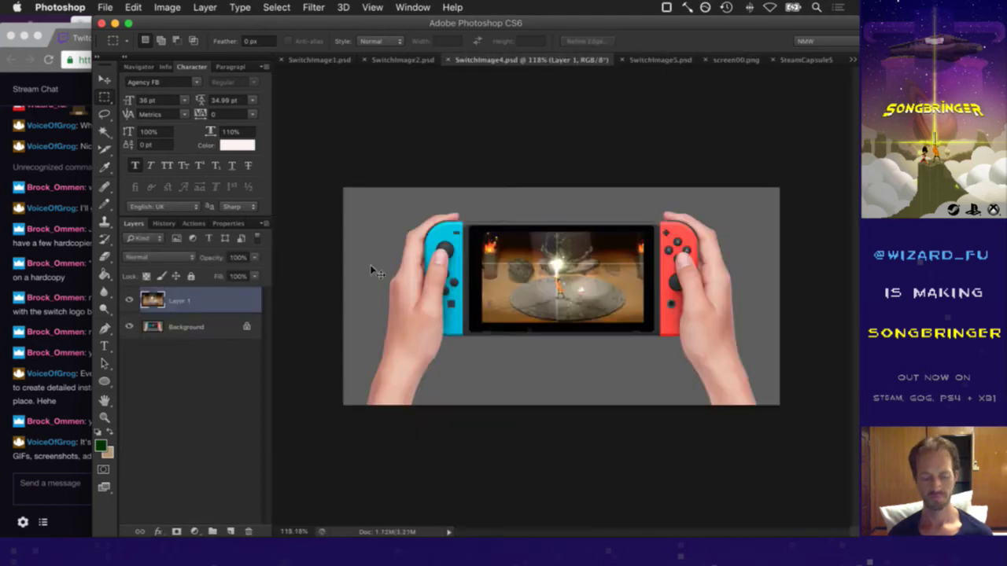
key("super+v")
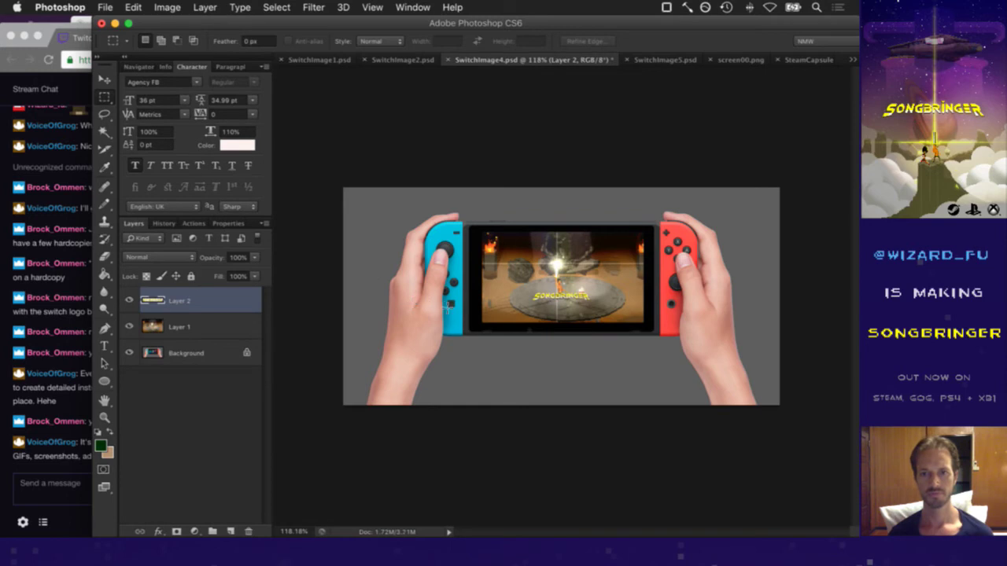
Duplicate the pasted logo layer and hide the original Layer 2
key("v")
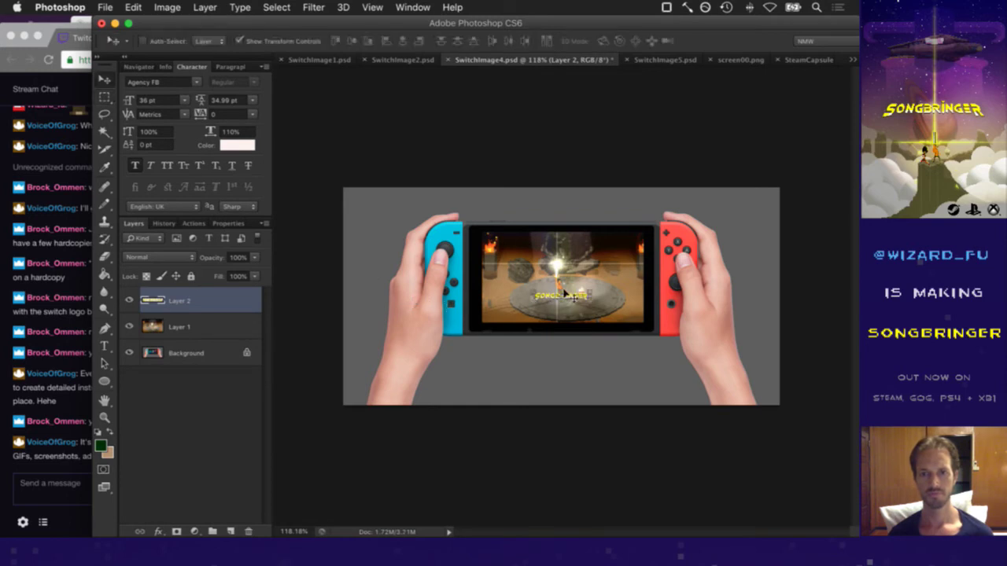
key("m")
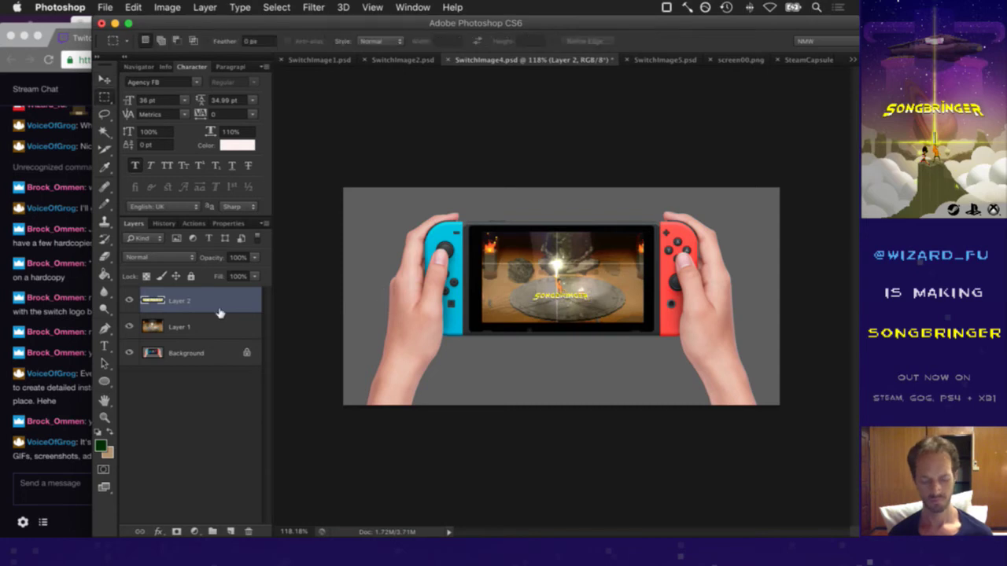
key("super+j")
left_click(129, 326)
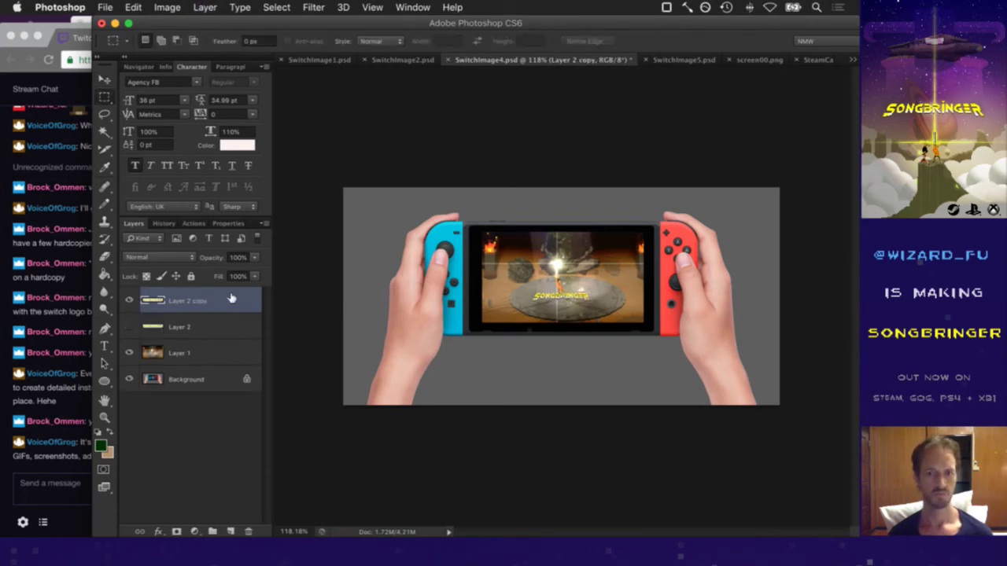
left_click(168, 7)
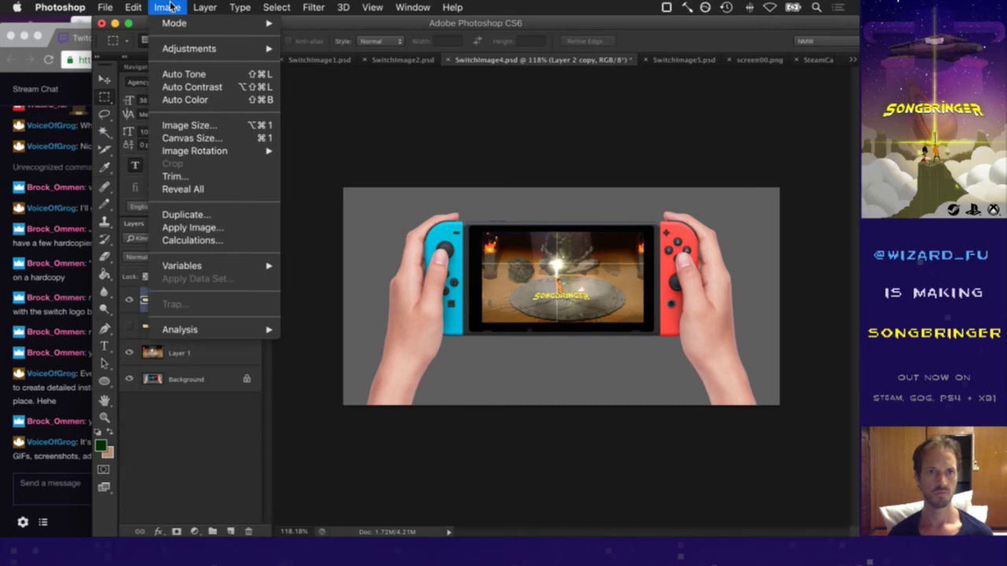
key("Escape")
Try to scale the duplicated logo to about 274% and place it along the upper edge of the Switch screen
key("v")
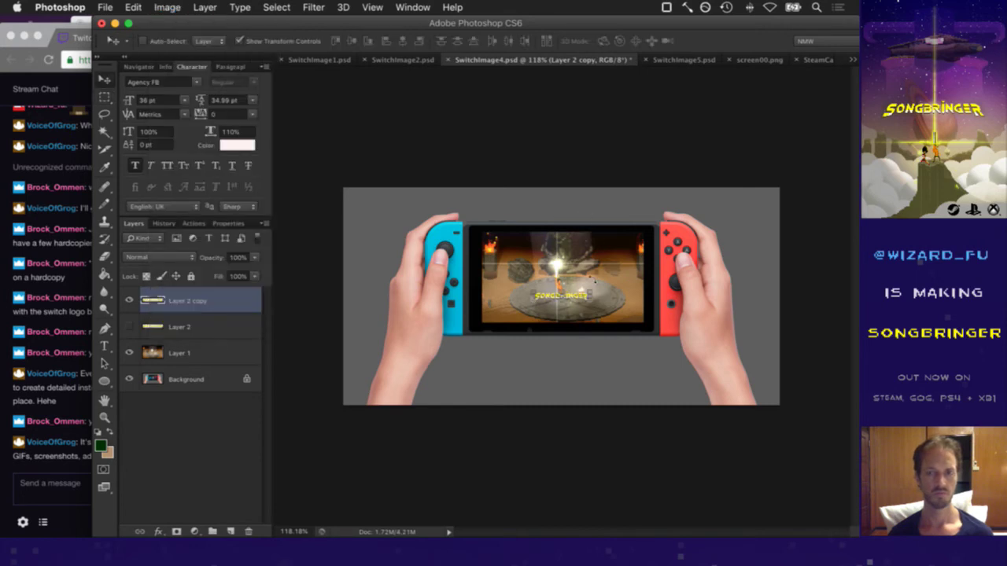
key("ctrl+t")
left_click_drag(588, 288, 716, 213)
left_click_drag(678, 277, 614, 302)
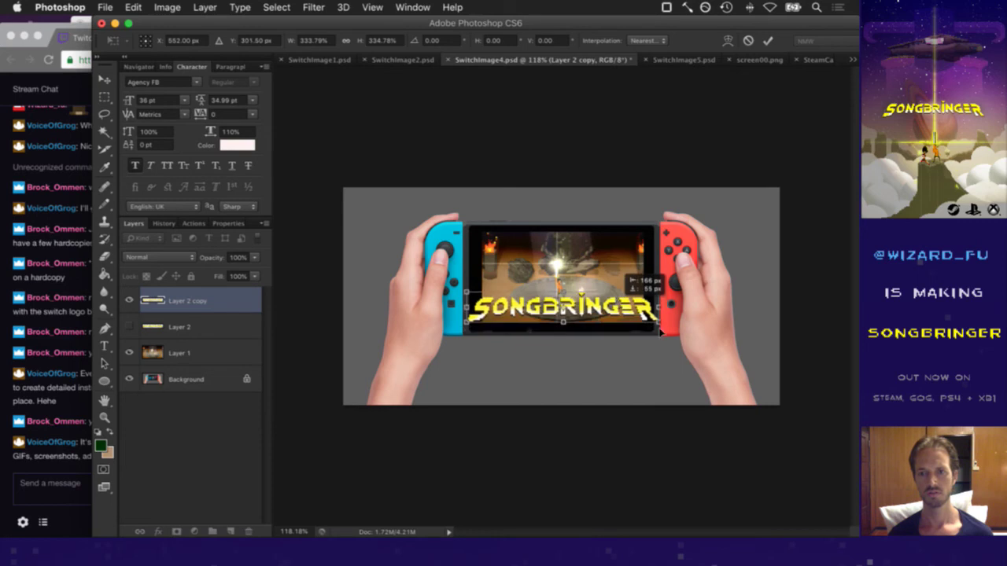
left_click(659, 332)
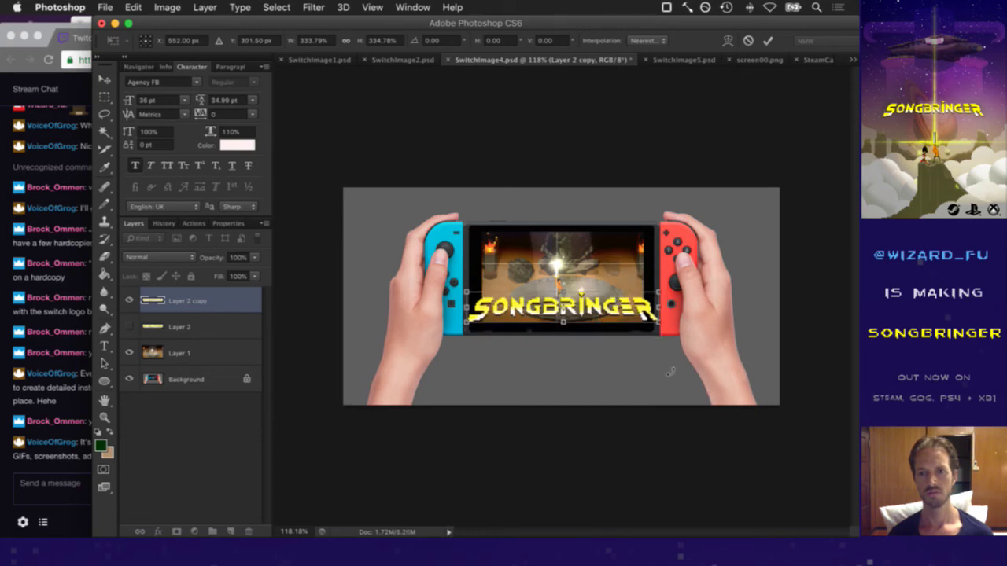
left_click_drag(657, 323, 612, 305)
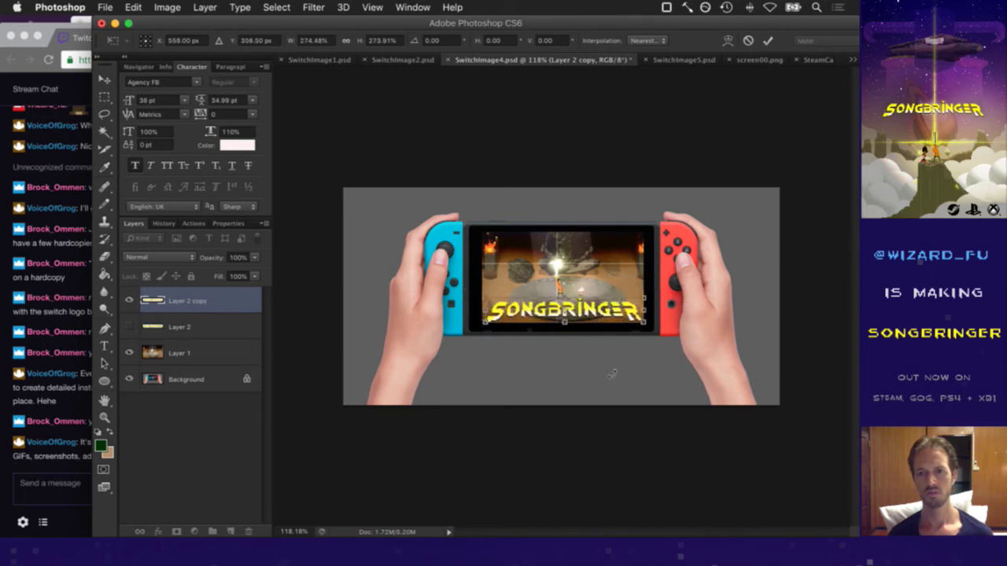
left_click_drag(600, 304, 607, 219)
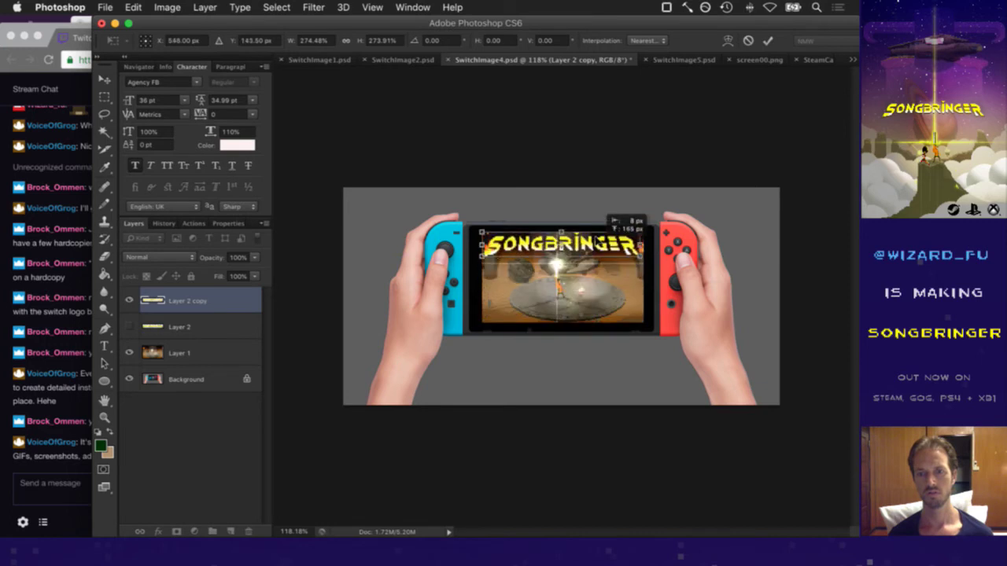
left_click_drag(607, 220, 607, 220)
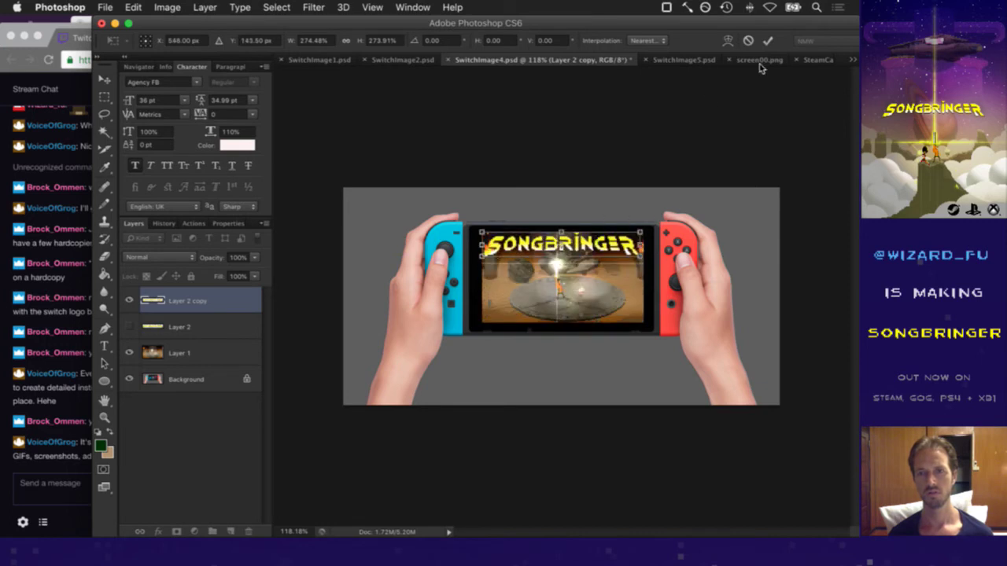
left_click(768, 40)
key("m")
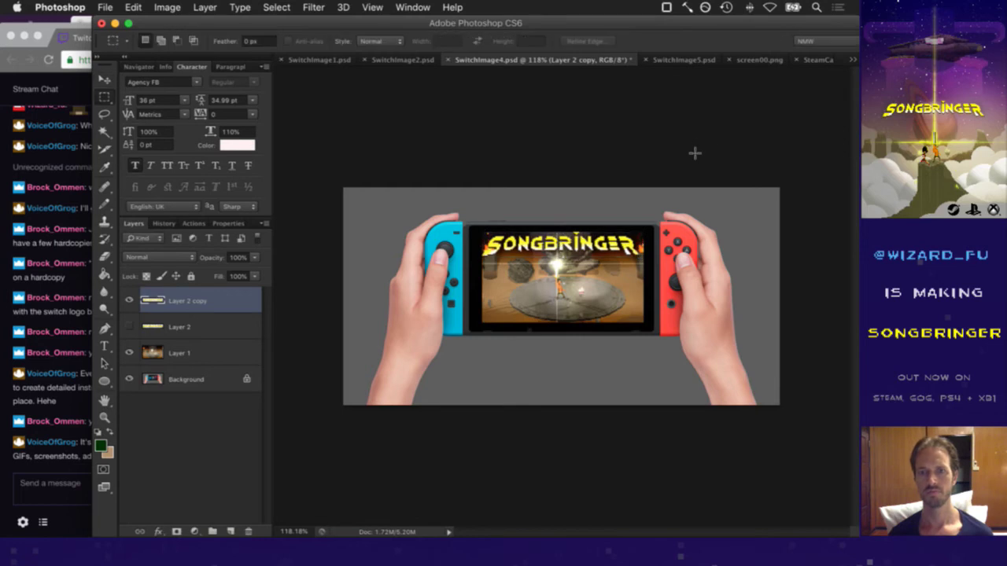
key("super+z")
Free-transform the duplicated logo to about 251% and place it near the lower edge of the Switch screen
key("v")
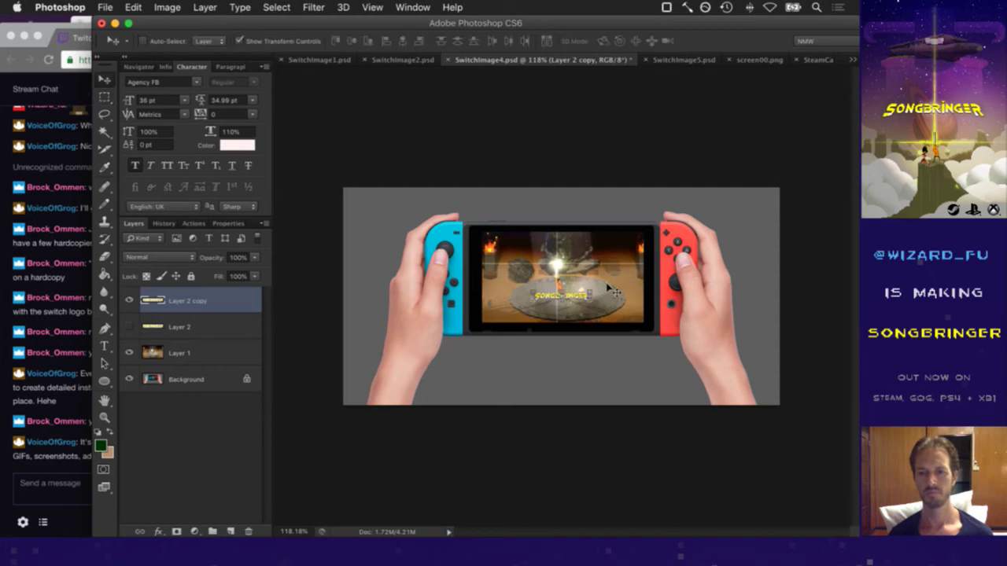
key("super+t")
left_click_drag(590, 289, 703, 228)
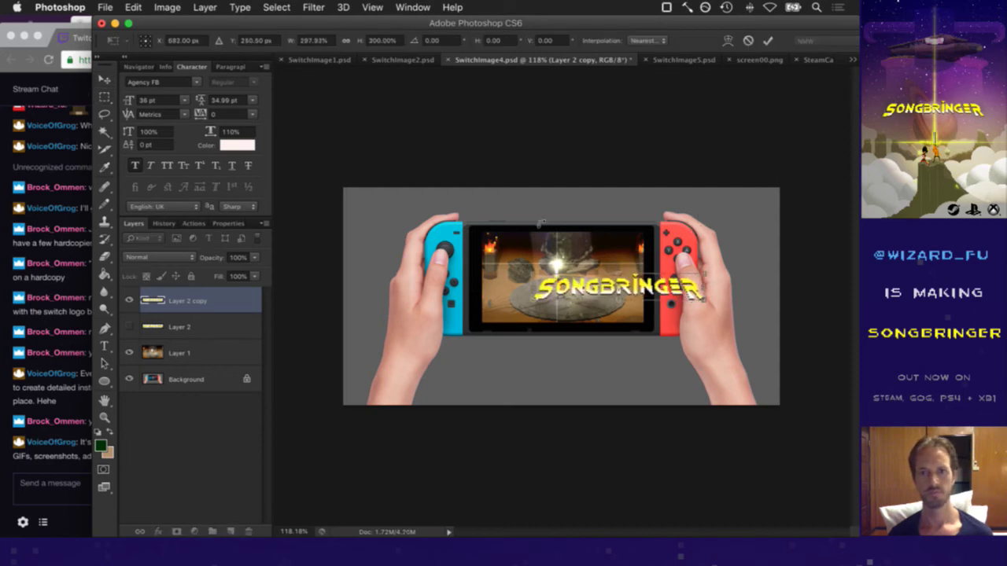
left_click_drag(585, 273, 533, 303)
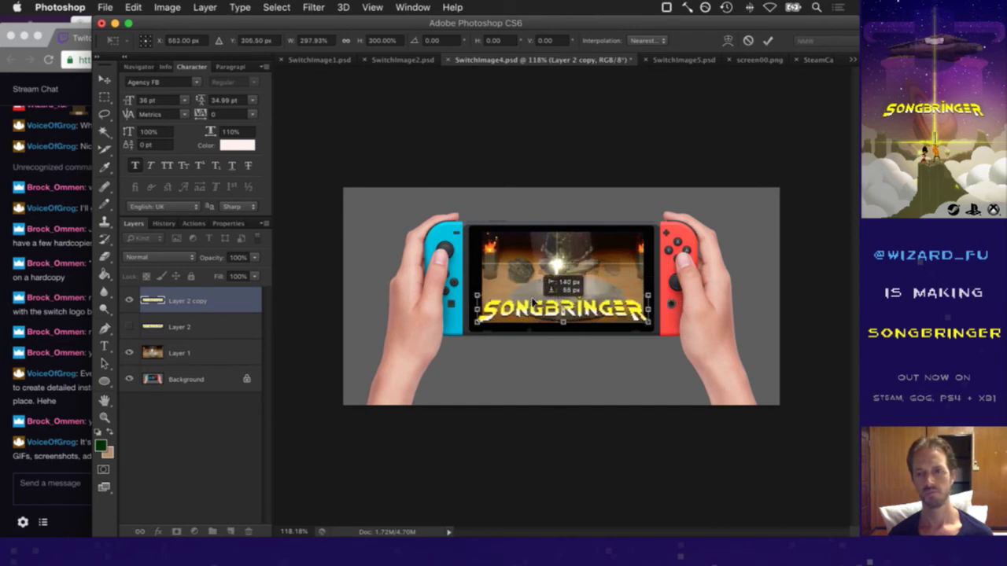
mouse_move(620, 314)
left_mouse_down()
mouse_move(638, 320)
mouse_move(619, 313)
left_mouse_up()
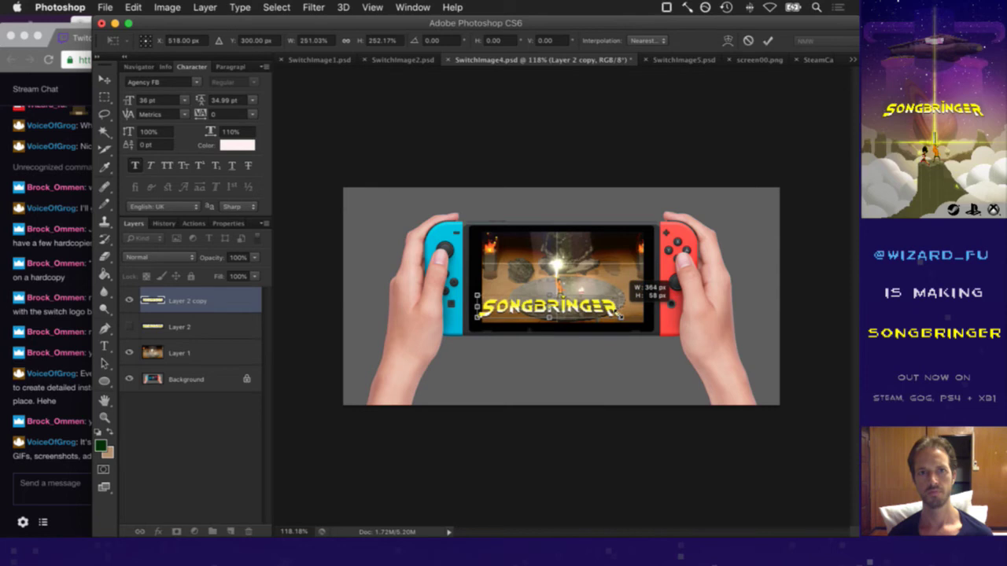
left_click_drag(618, 314, 619, 315)
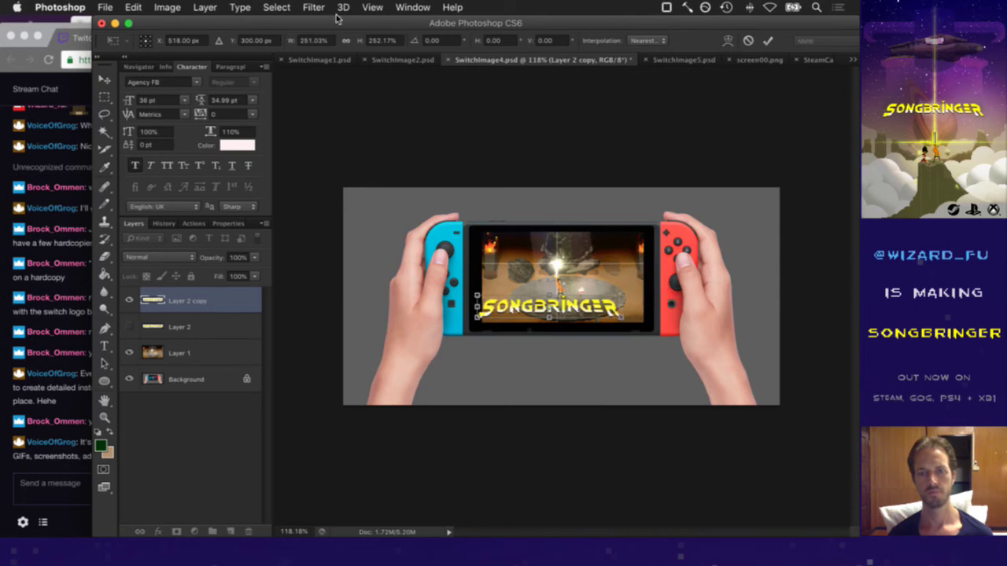
Set the logo's scale to 200% width and 200% height, move it to X 552 px, Y 308 px, and apply the transform
left_click(324, 41)
type("200")
key("Tab")
type("200")
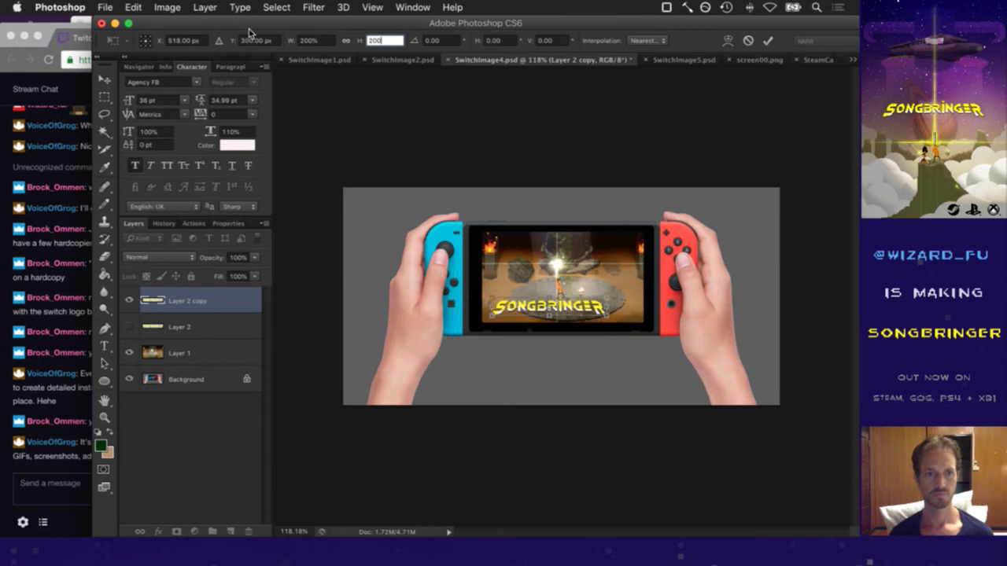
key("Return")
left_click_drag(579, 299, 584, 301)
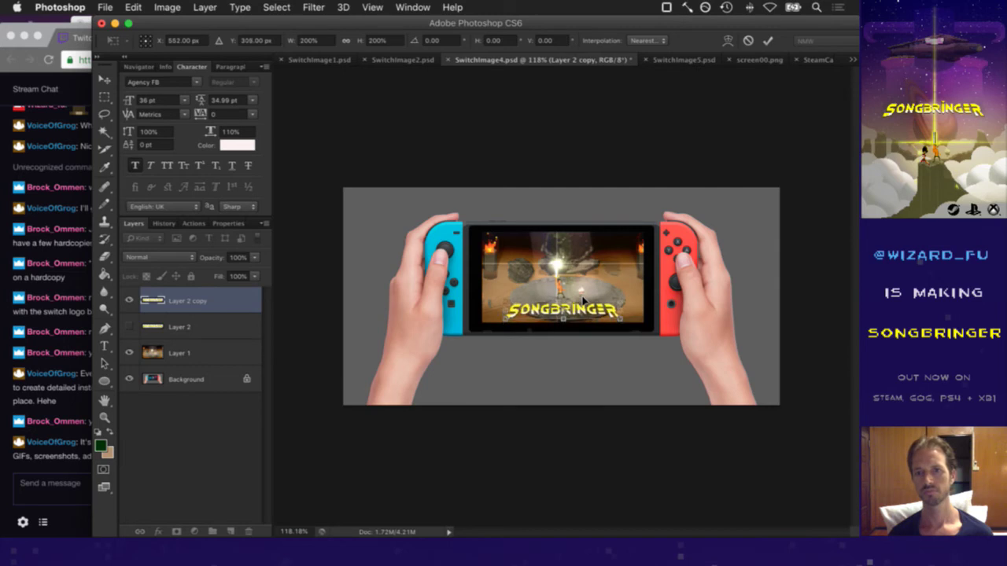
key("Return")
Nudge the duplicated logo slightly left with the Rectangular Marquee tool active and save SwitchImage4.psd
key("m")
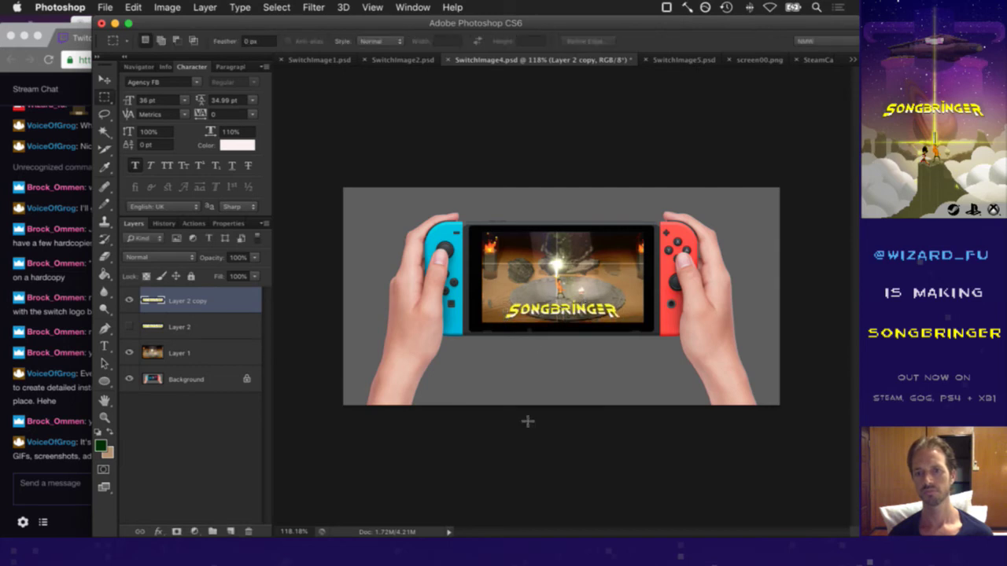
key("super+Left")
key("super+Left")
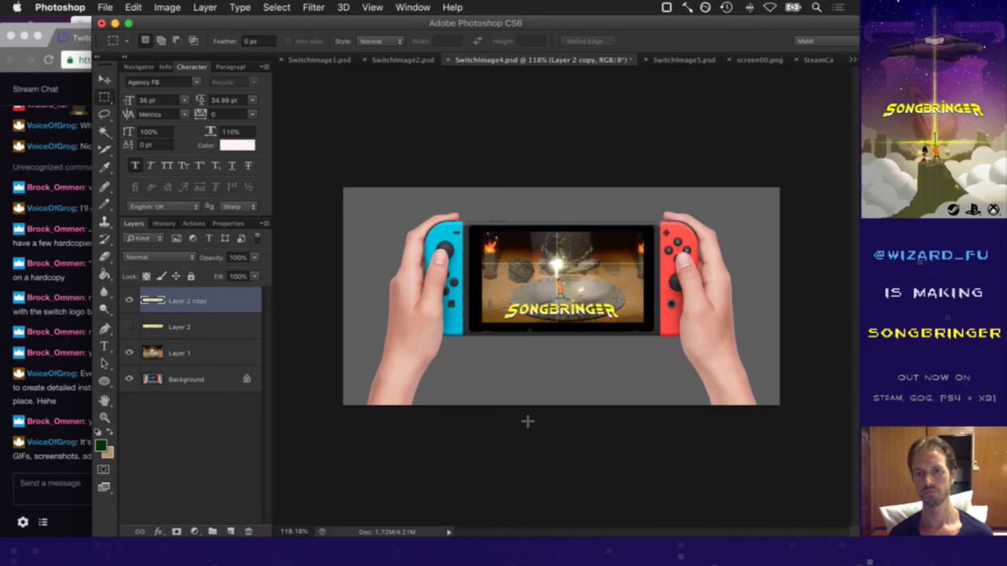
key("super+s")
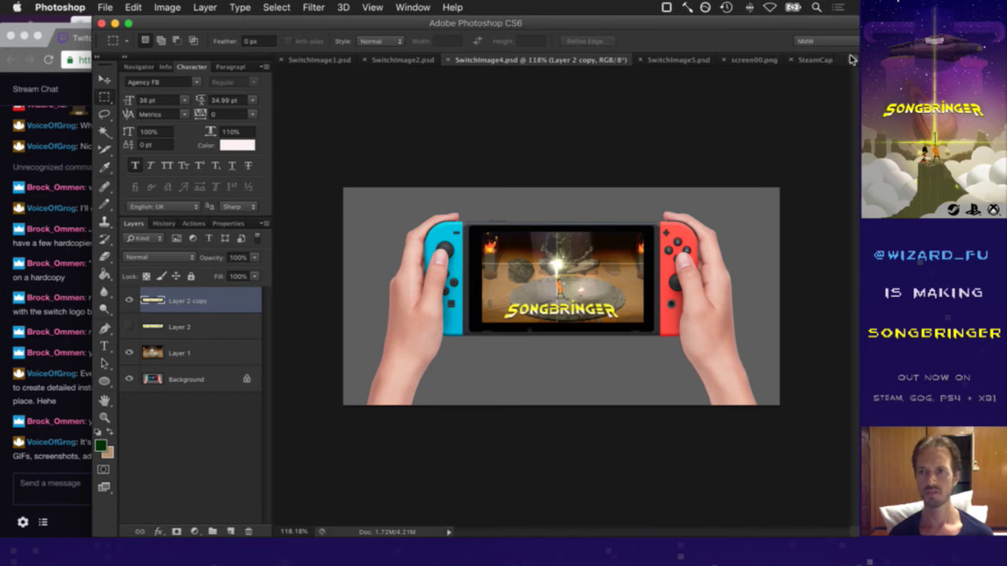
left_click(851, 60)
key("Escape")
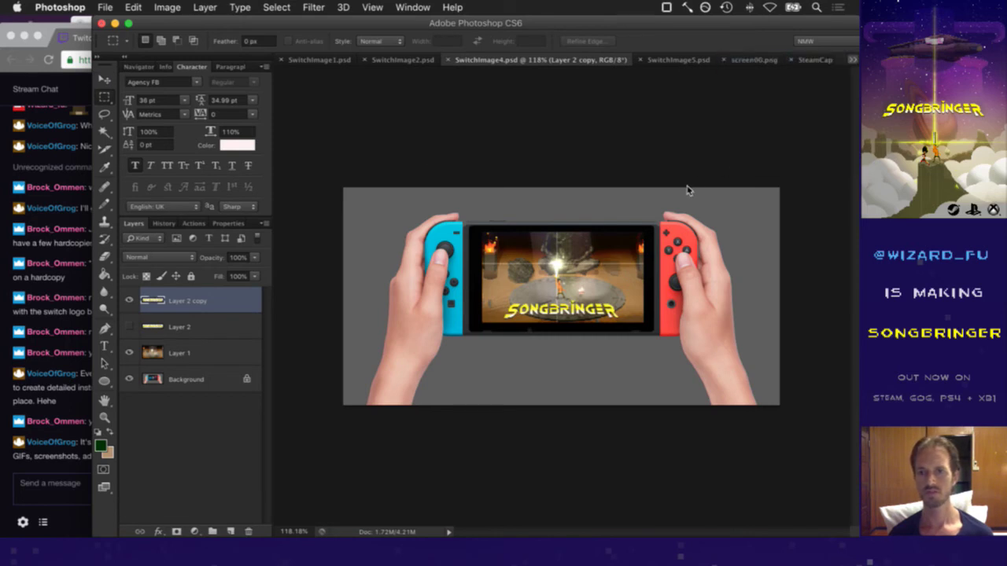
Copy the red Nintendo Switch logo from SwitchLogo.psd and paste it into a new 903 × 851 px transparent document
left_click_drag(328, 239, 450, 355)
key("super+c")
key("super+n")
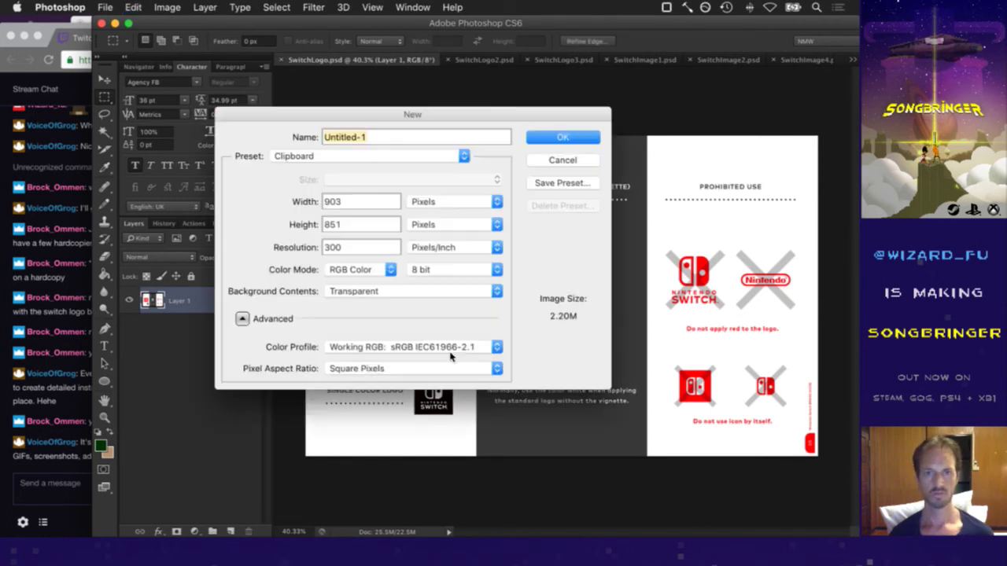
key("Return")
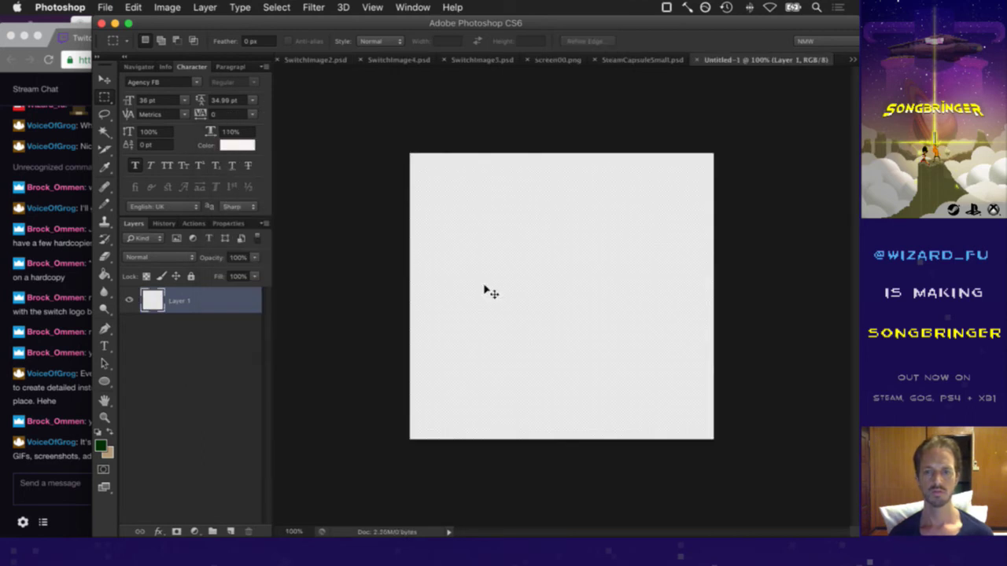
key("super+v")
Delete the white border around the red logo using the Magic Wand with Contiguous enabled, and clear the selection
left_click(106, 134)
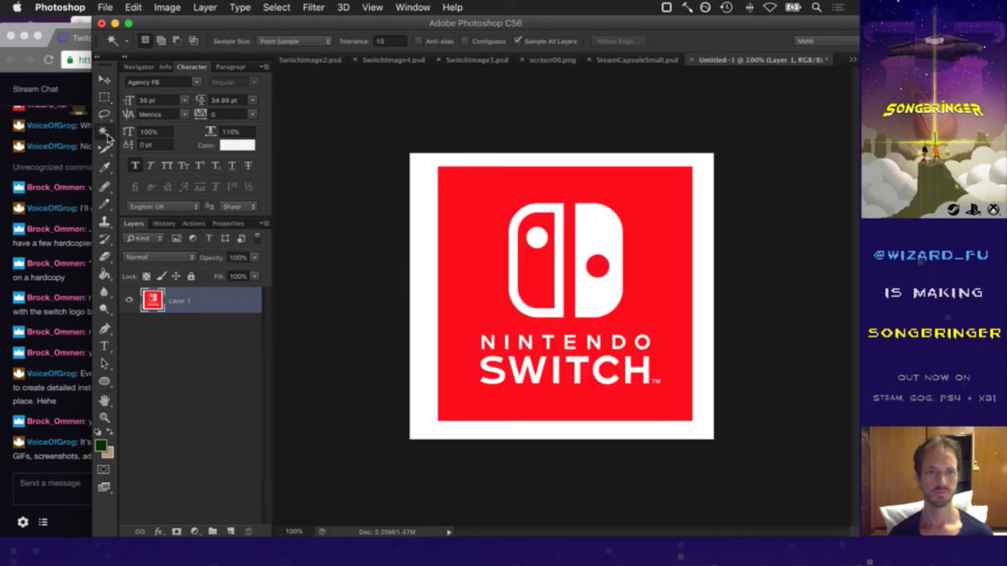
left_click(436, 187)
key("Delete")
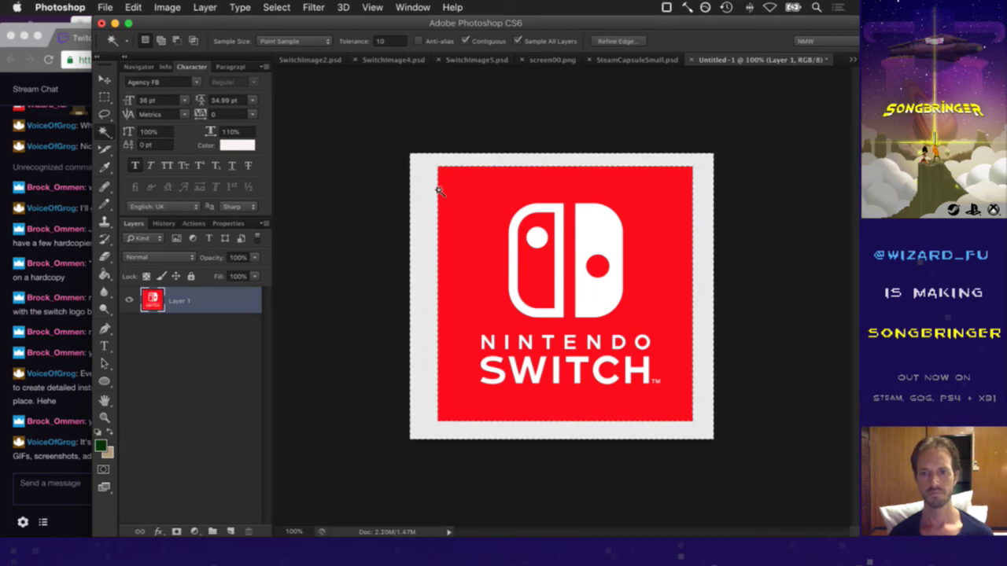
key("m")
key("super+d")
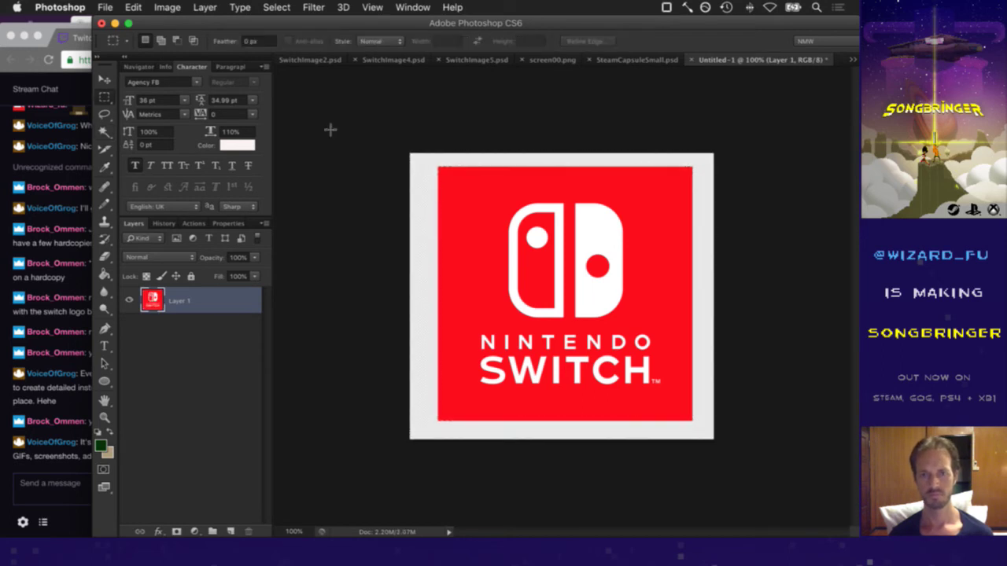
Trim the untitled document's empty margins down to the red logo square
left_click(167, 7)
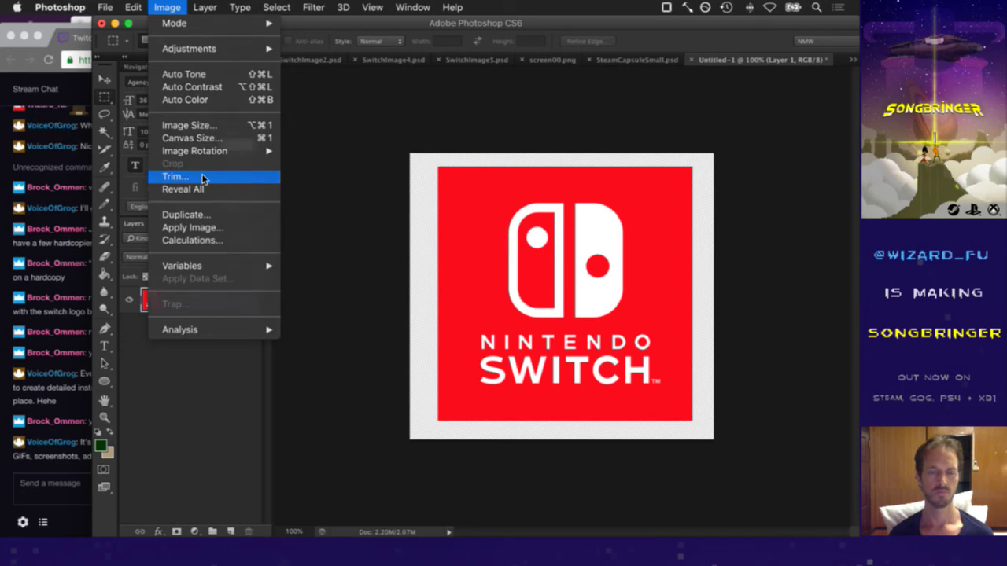
left_click(202, 178)
key("Return")
Copy the entire trimmed Nintendo Switch logo and paste it into SwitchImage4.psd
key("super+a")
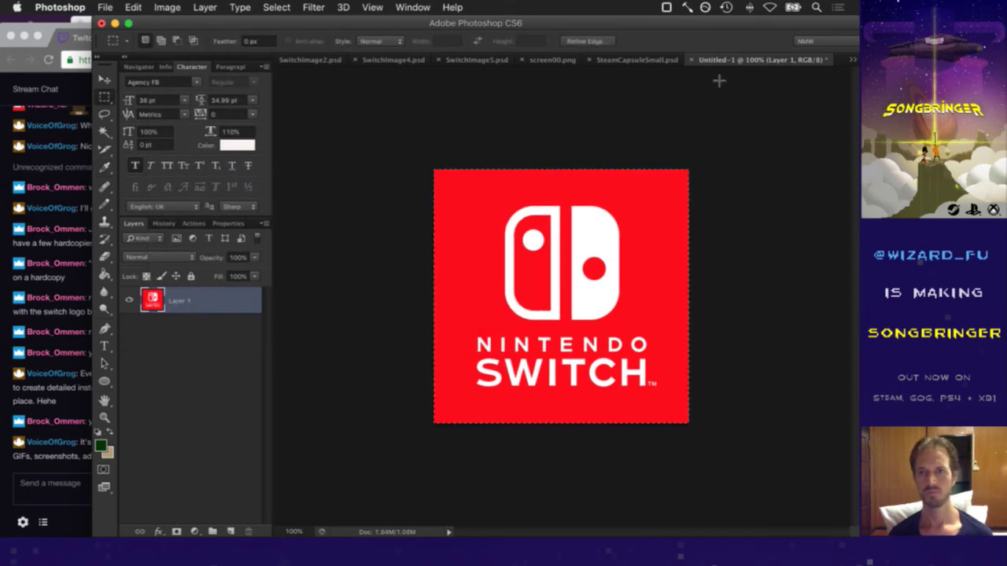
left_click(396, 60)
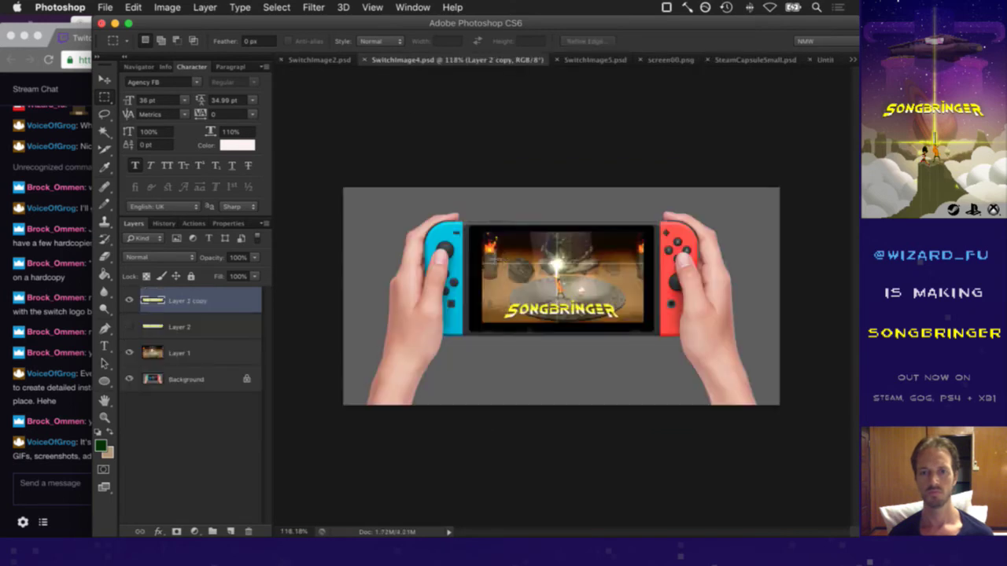
key("super+v")
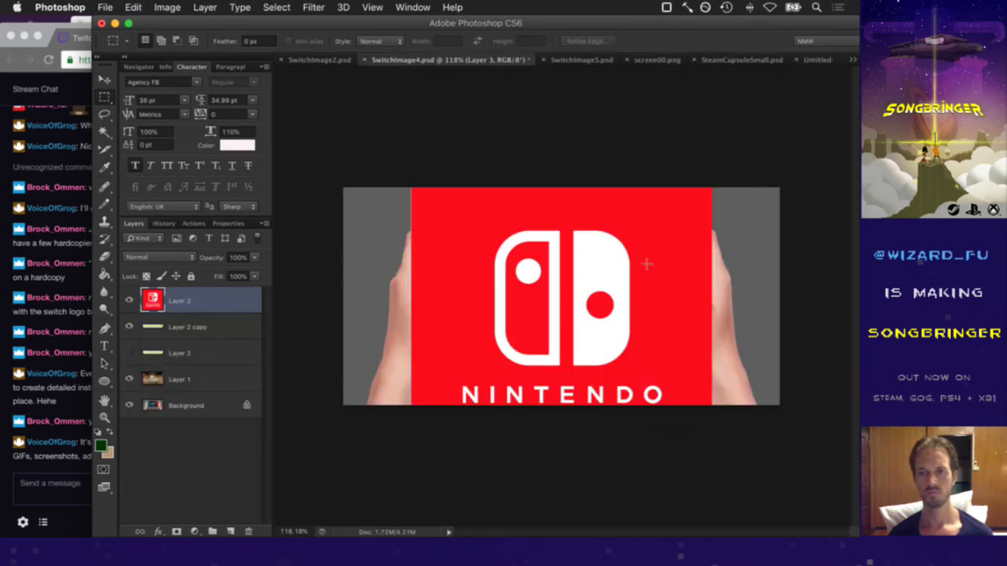
Free-transform the pasted Nintendo Switch logo to about 19.4% and place it centered below the console
key("super+t")
left_click_drag(712, 187, 519, 384)
left_click_drag(472, 417, 576, 370)
left_click_drag(561, 376, 575, 352)
Nudge the Nintendo Switch logo up to Y 461.50 px below the console and apply the transform
key("Up")
key("Up")
key("Up")
key("Up")
key("Up")
key("Up")
key("Up")
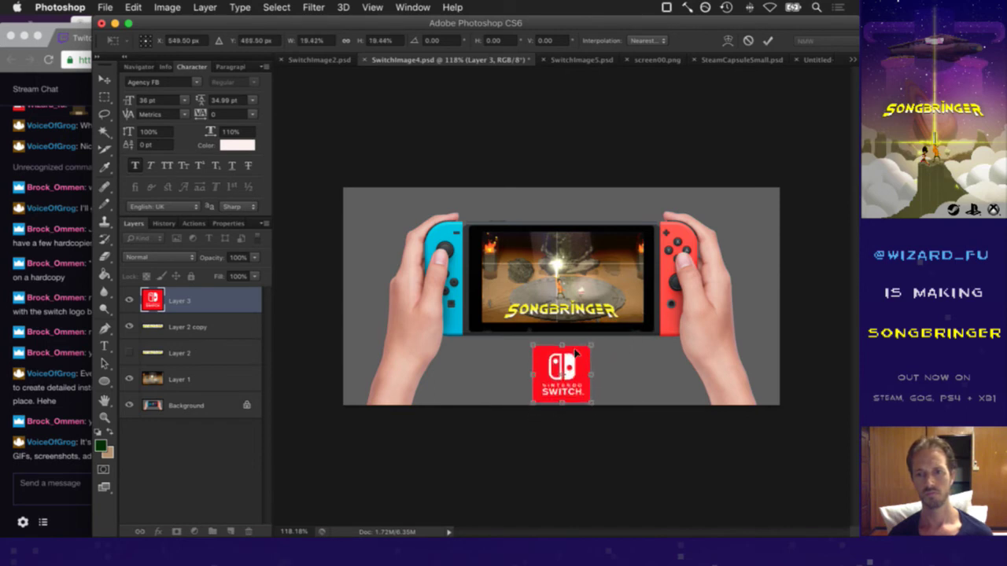
key("Up")
key("Up")
key("Up")
key("Up")
key("Up")
key("Up")
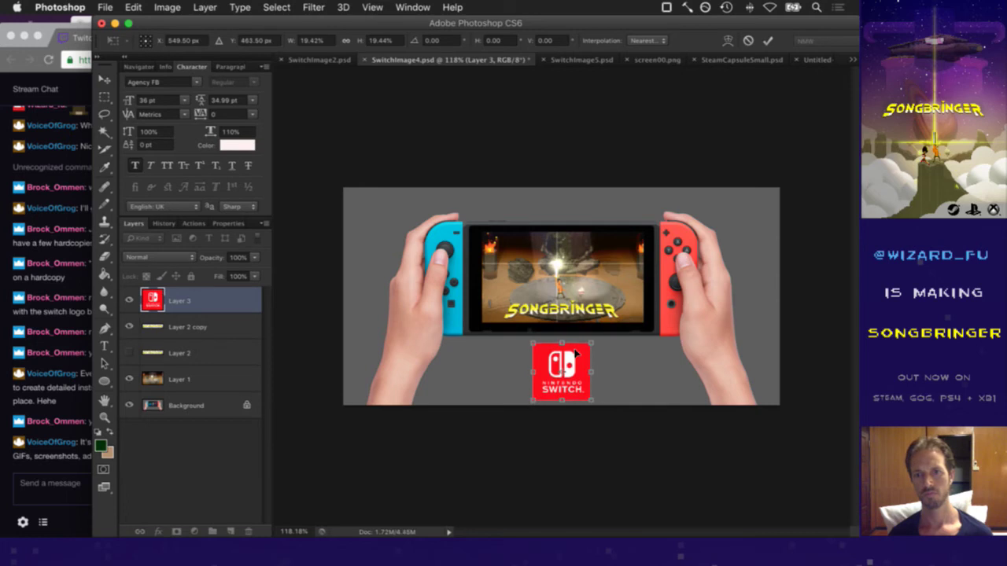
key("Up")
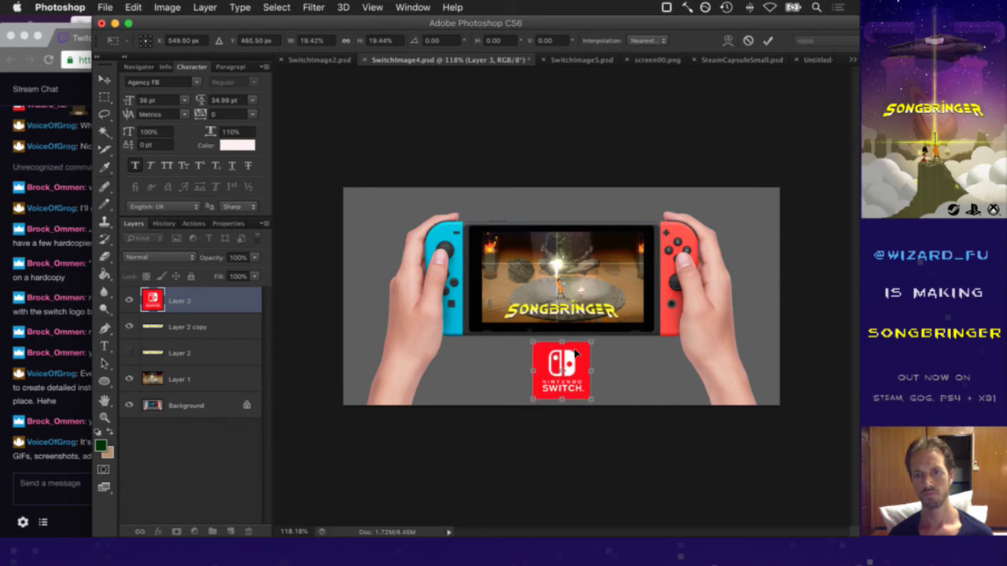
key("Down")
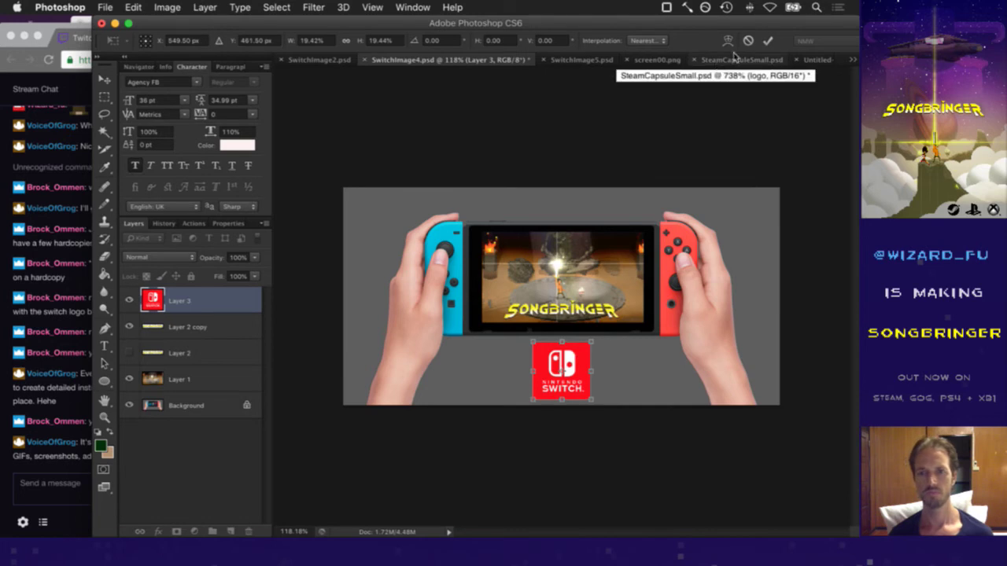
left_click(768, 40)
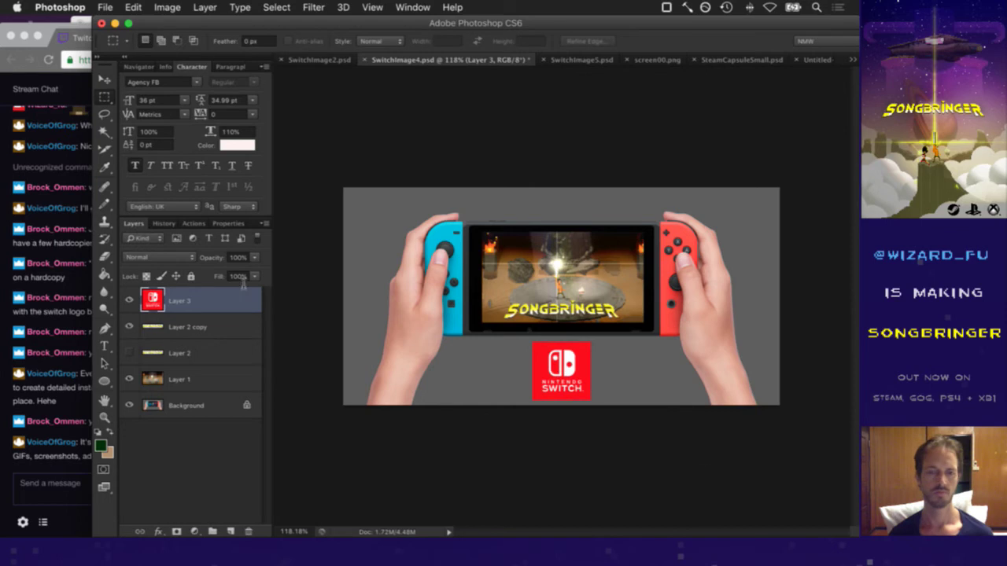
Move the Songbringer logo on Layer 2 copy to the upper part of the Switch screen and save SwitchImage4.psd
left_click(202, 331)
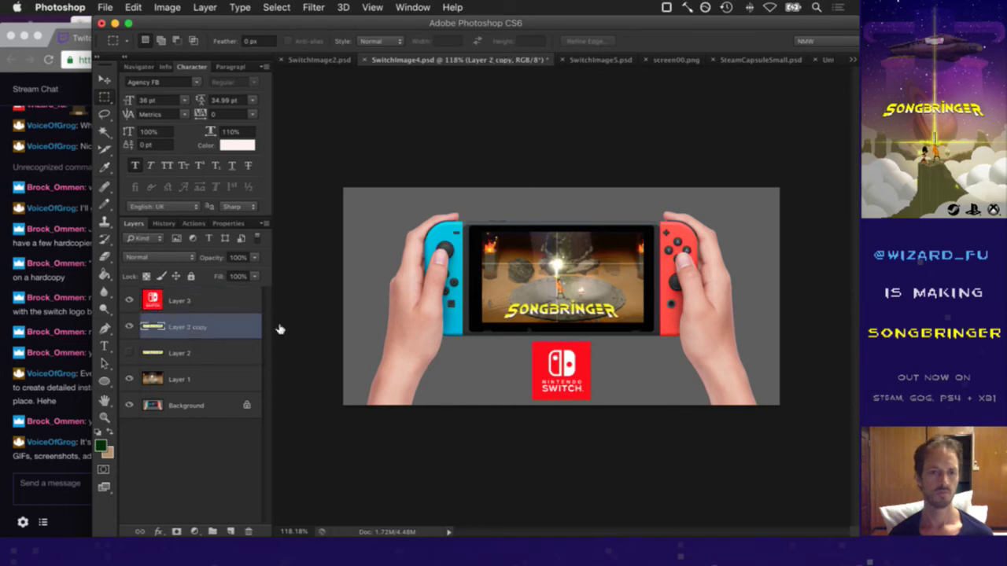
key("v")
left_click_drag(596, 310, 589, 239)
key("m")
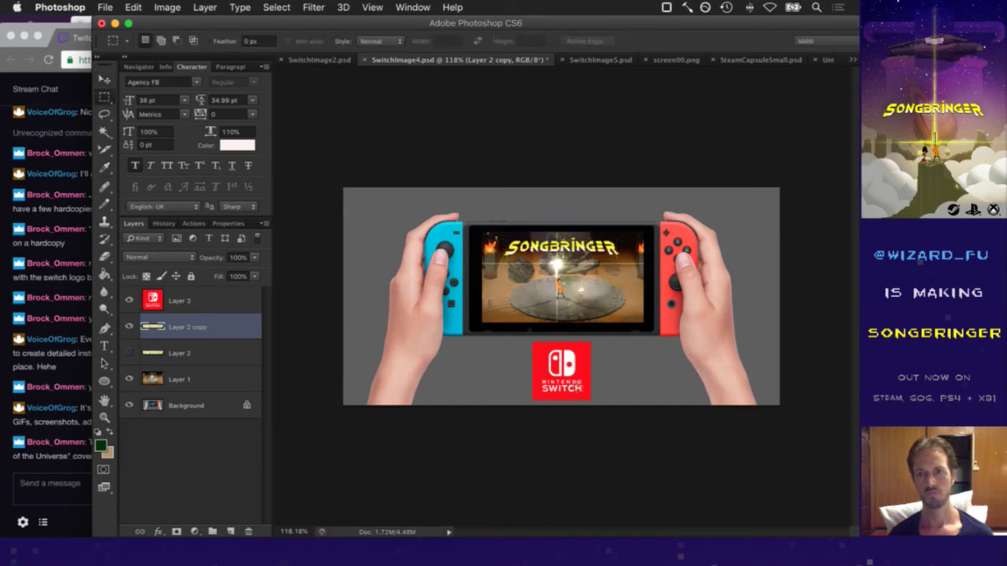
key("super+s")
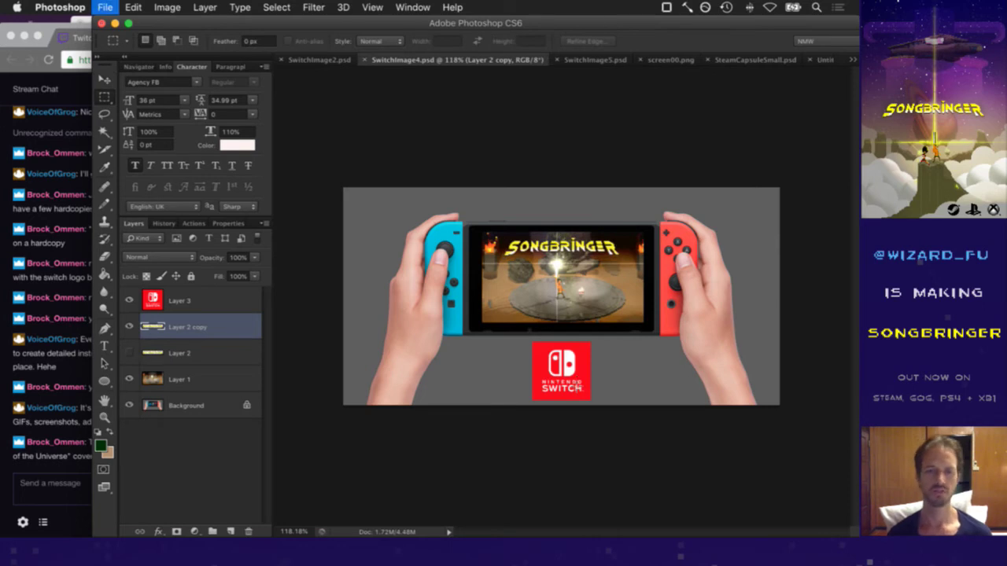
left_click(49, 470)
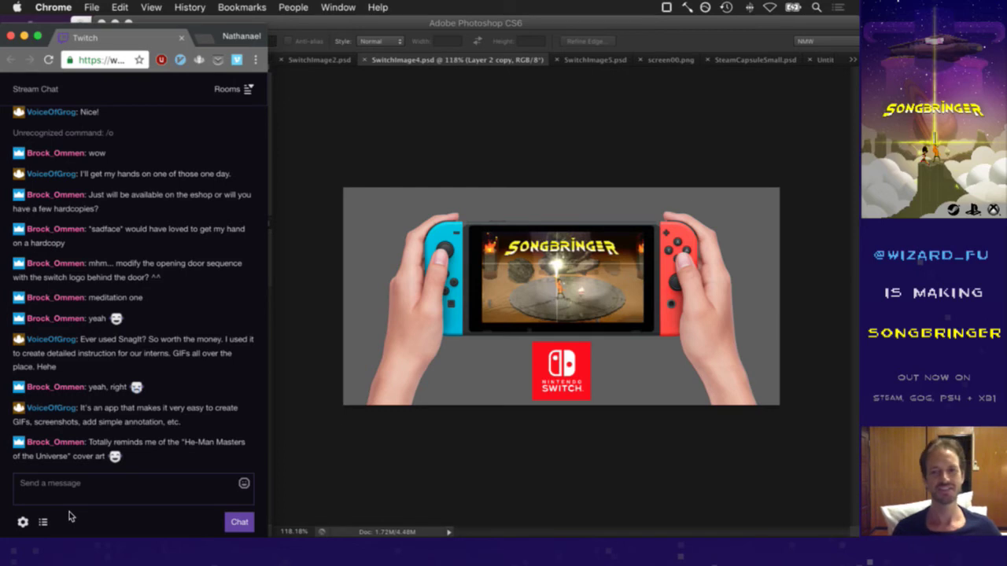
left_click(660, 33)
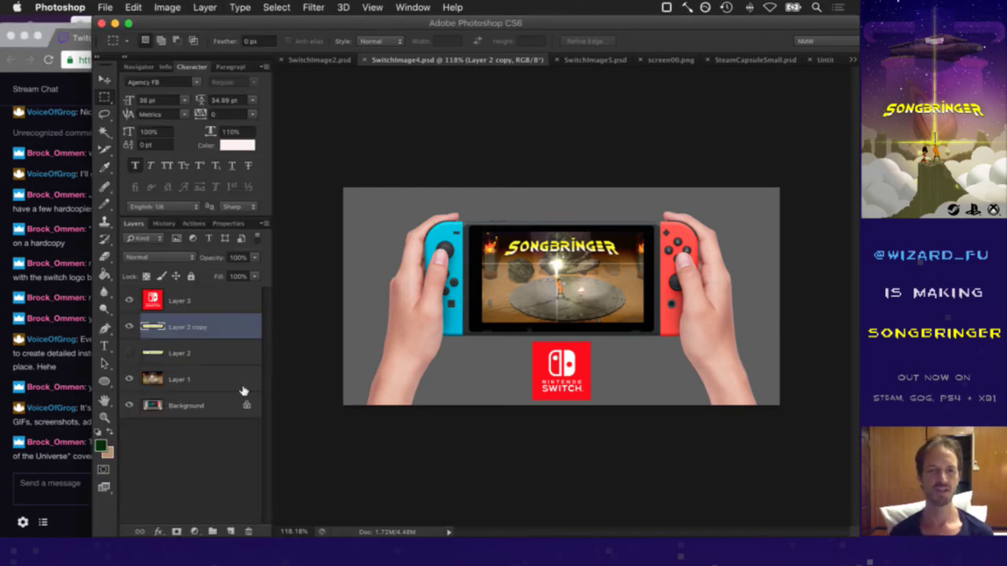
Create a layer group and put Layer 2 copy, Layer 2 and Layer 1 into it
left_click(213, 531)
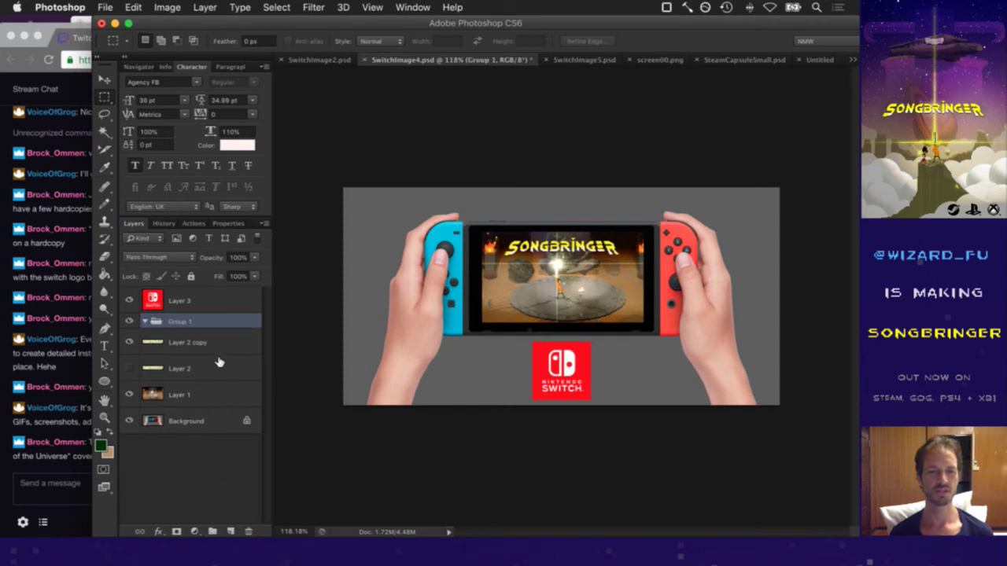
left_click(196, 341)
left_click(196, 394, "shift")
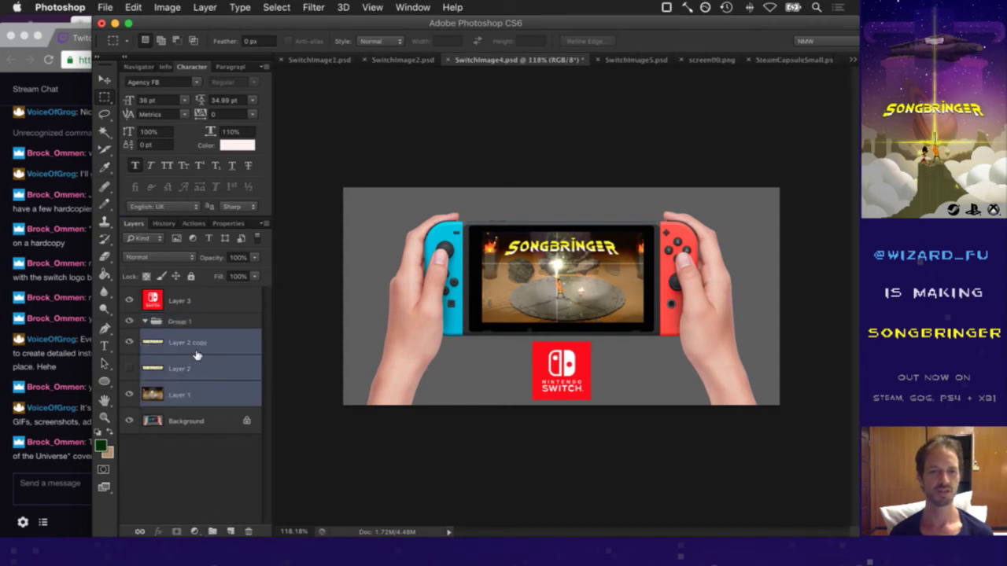
left_click_drag(169, 338, 178, 325)
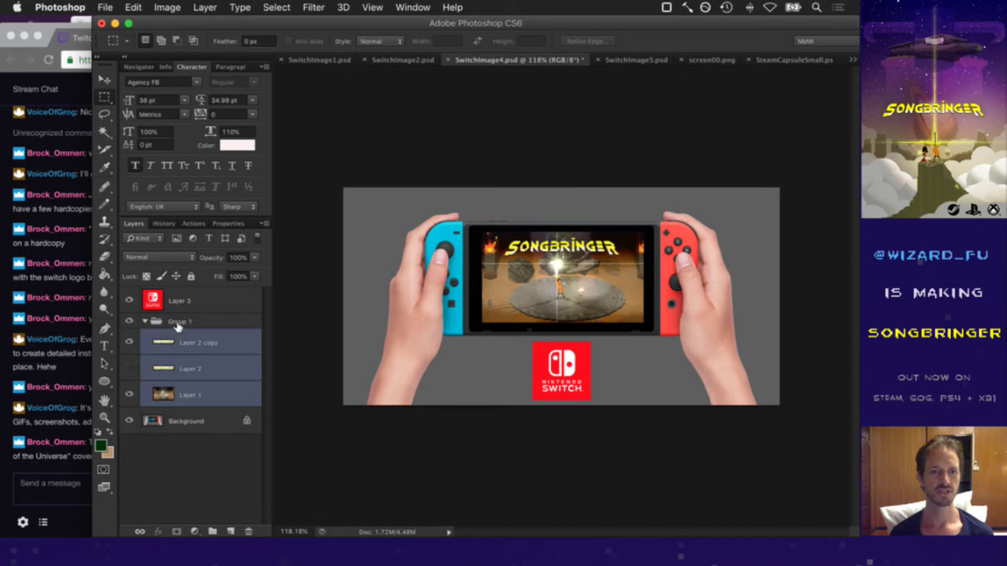
left_click(178, 323)
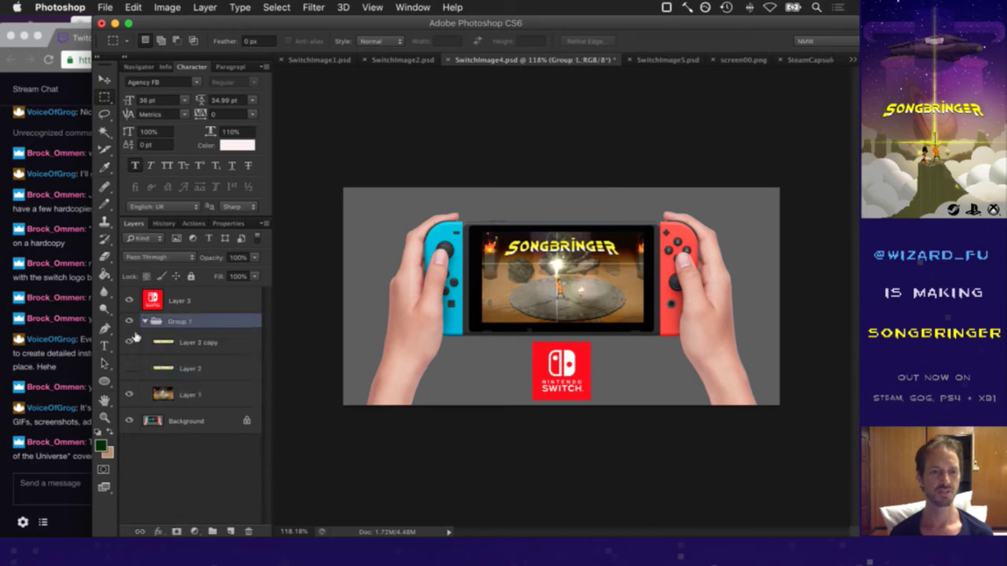
Move the hidden Layer 2 out of the group to just above it, and collapse the group
left_click(167, 366)
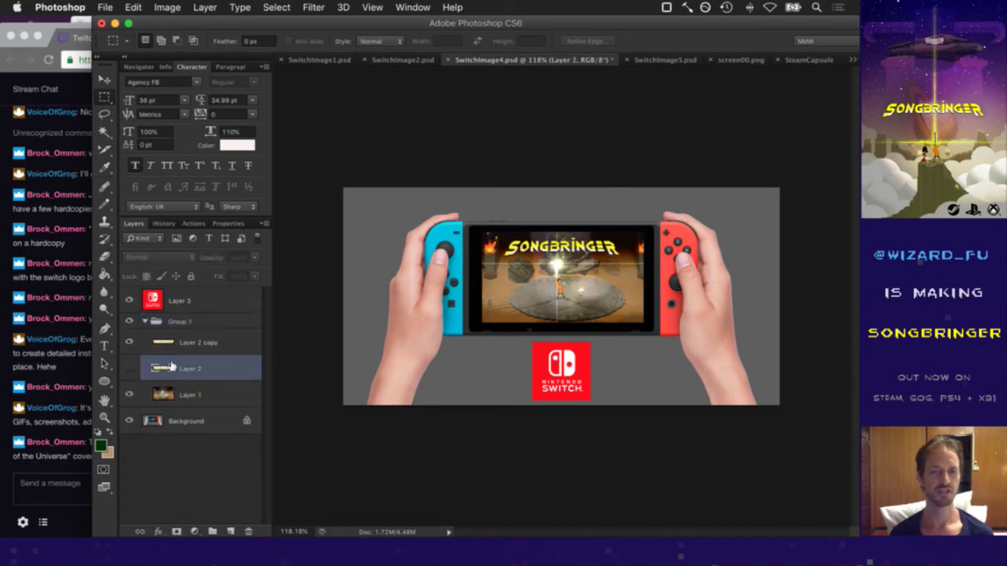
left_click_drag(160, 360, 174, 318)
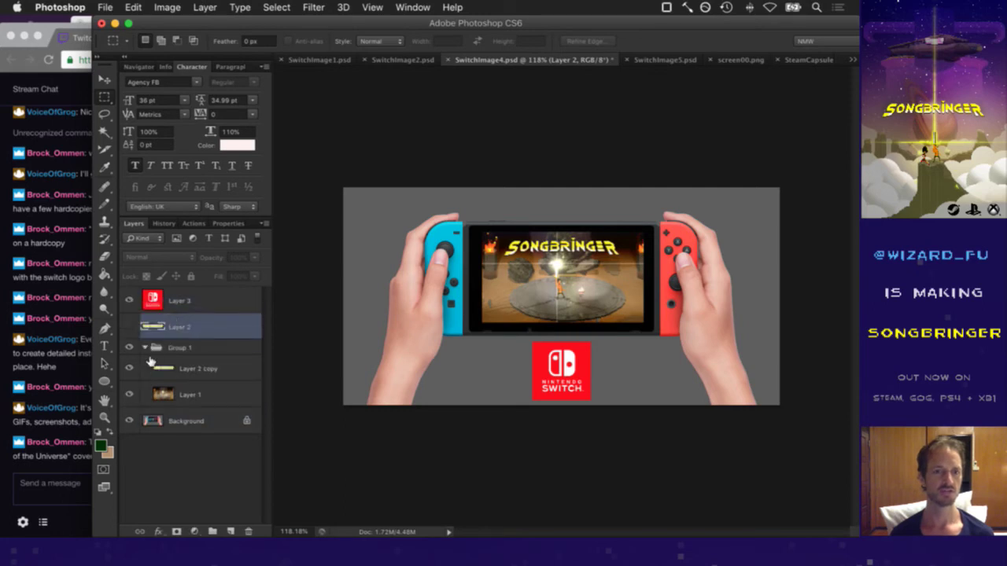
left_click(145, 348)
Hide and show Group 1 to check the screen artwork, and save SwitchImage4.psd
left_click(131, 348)
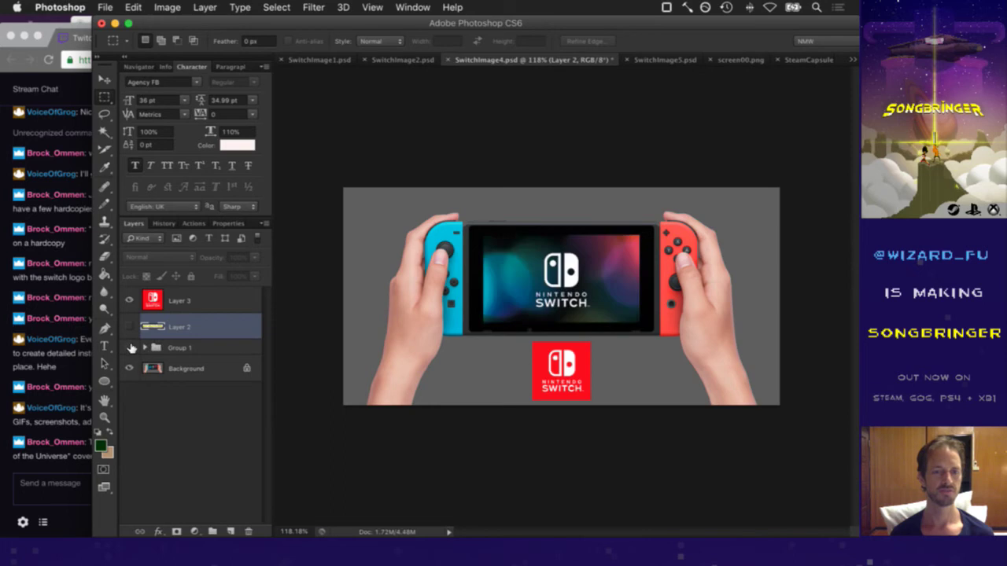
left_click(130, 348)
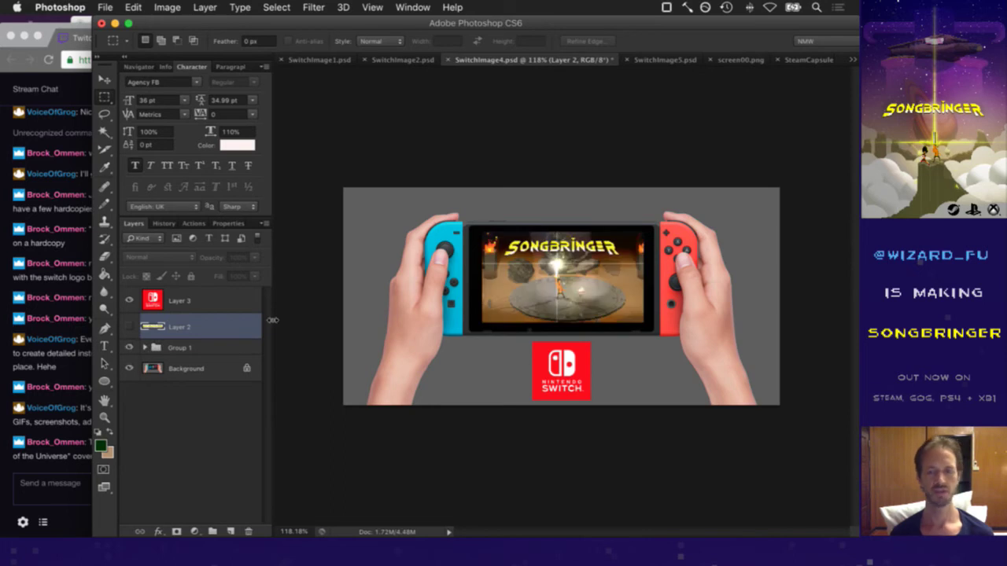
key("super+s")
key("super+shift+Tab")
key("super+shift+Tab")
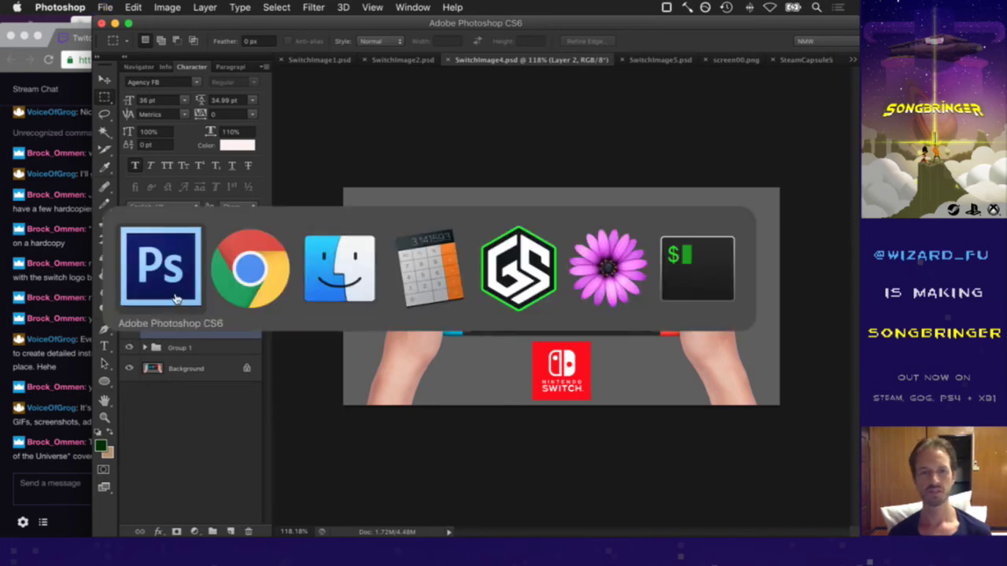
Close the screen00.png screenshot document
left_click(735, 61)
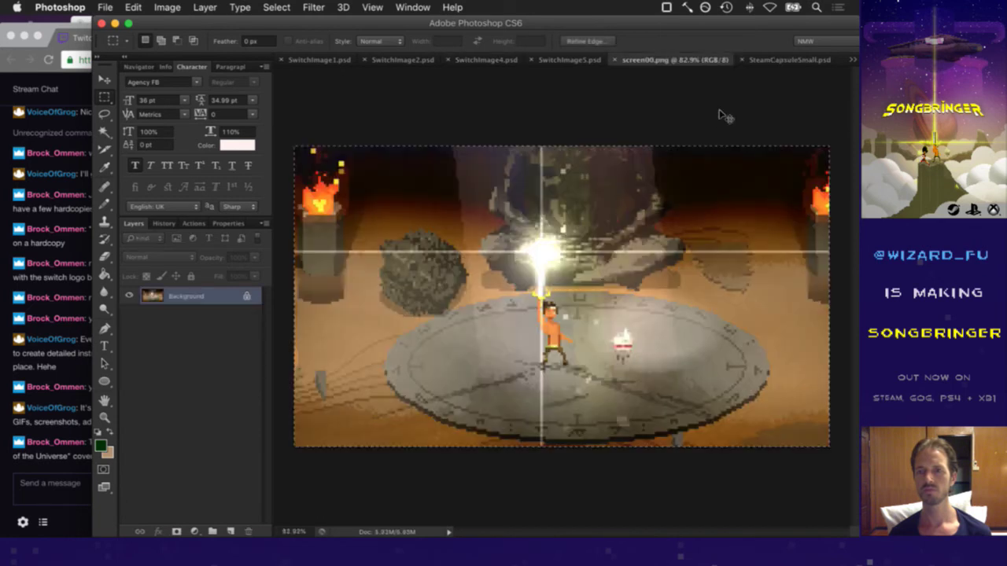
key("super+w")
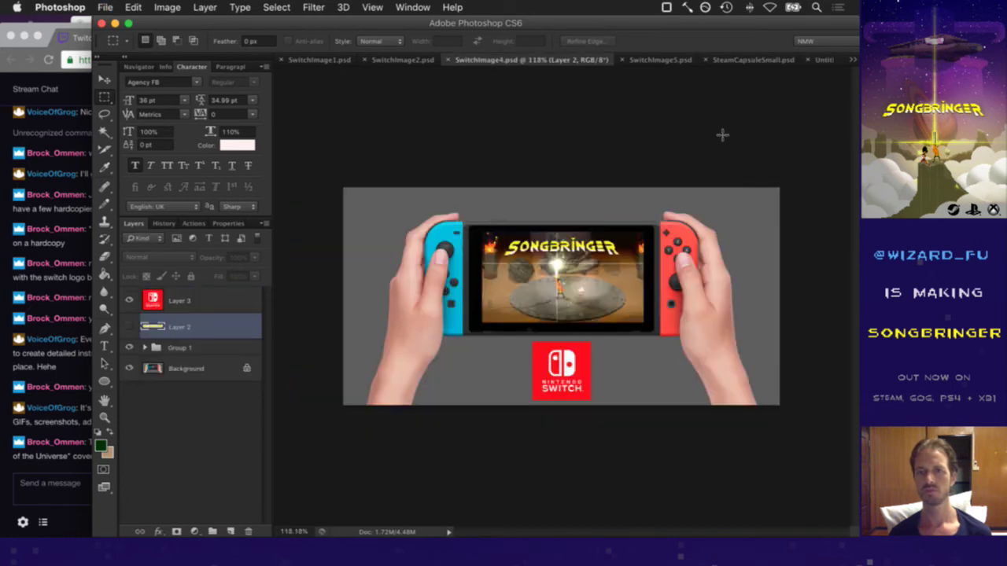
left_click(818, 64)
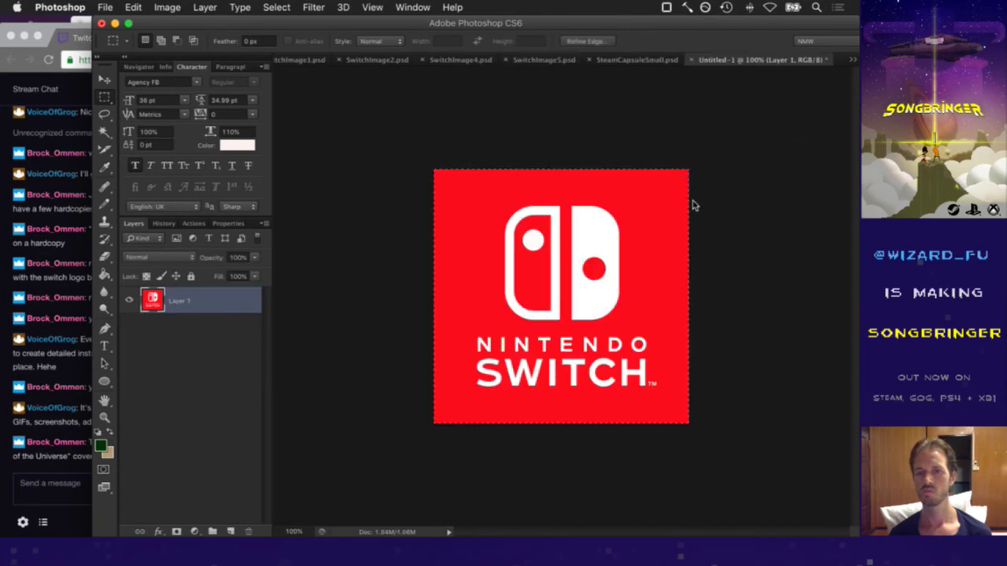
key("super+w")
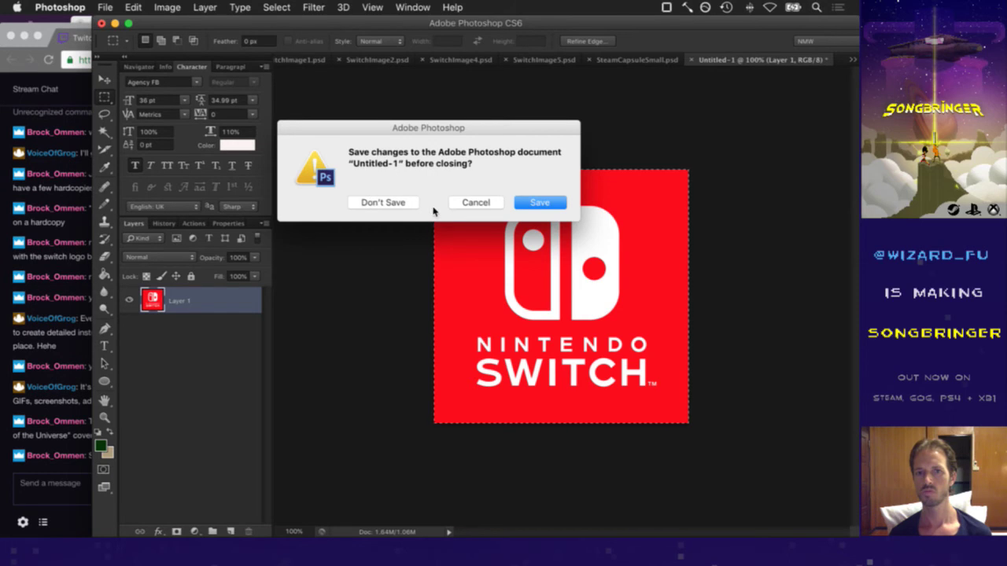
left_click(461, 203)
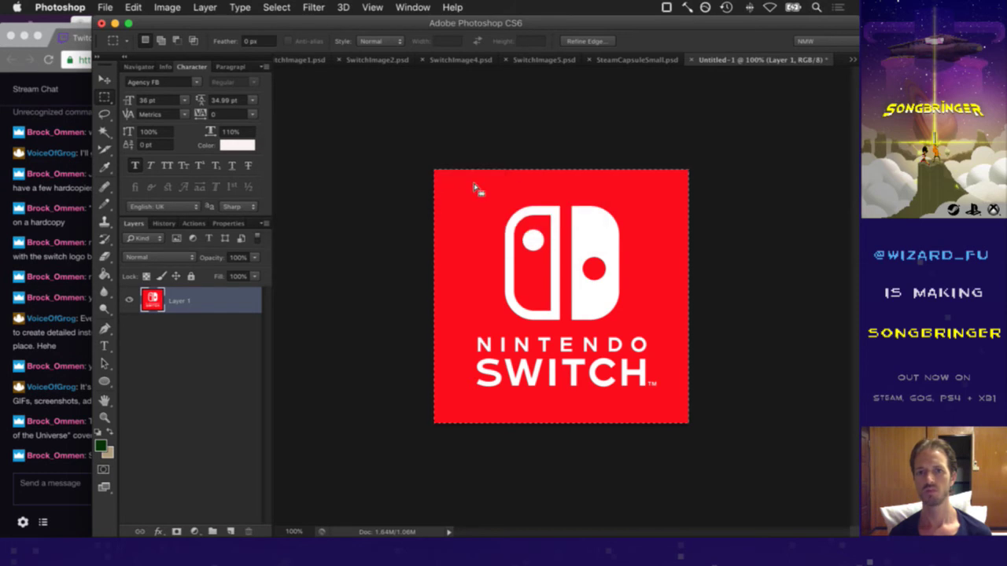
left_click(53, 441)
left_click(425, 184)
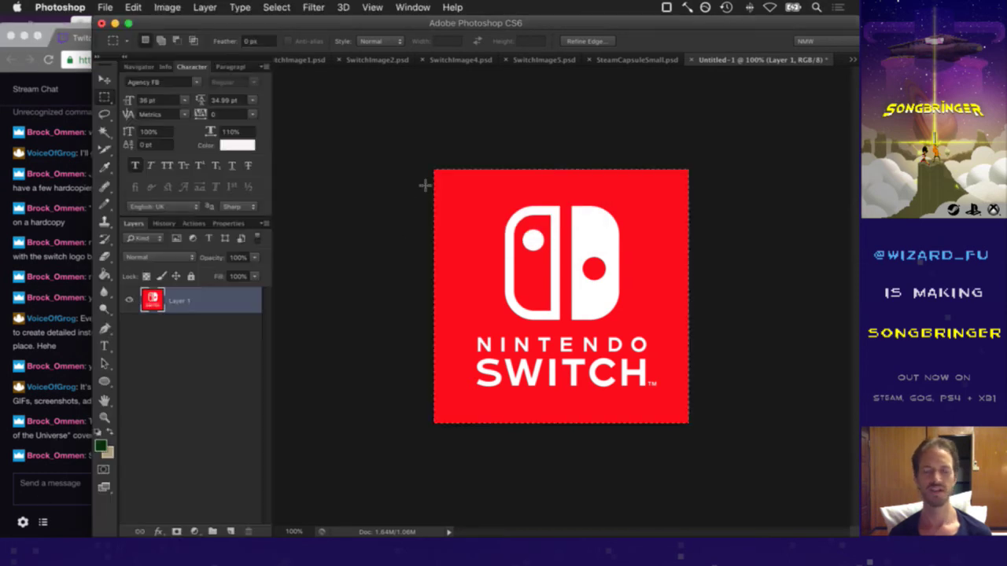
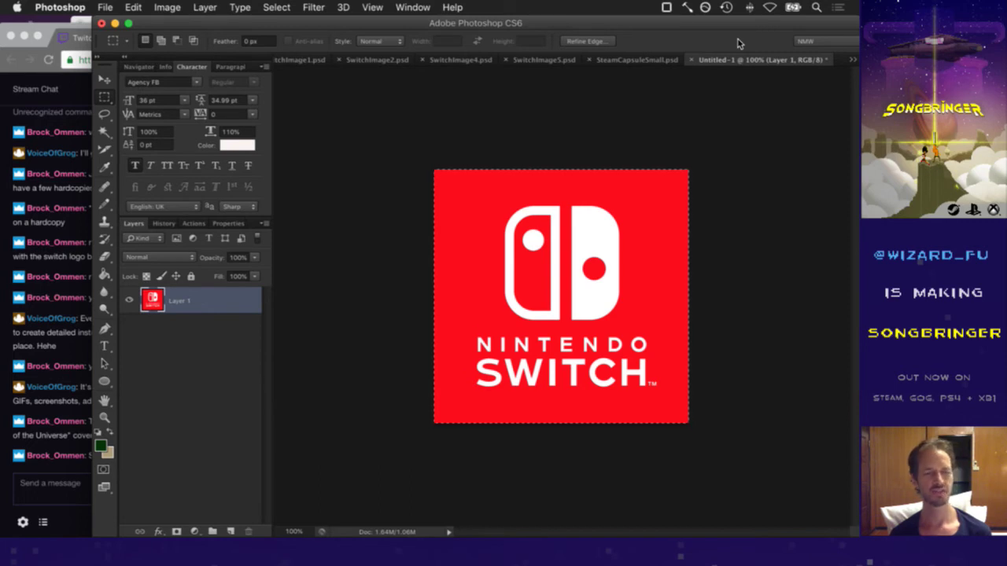
Switch to Finder and bring the Nintendo Switch folder window to the front
key("super+Tab")
left_click(173, 275)
key("super+Tab")
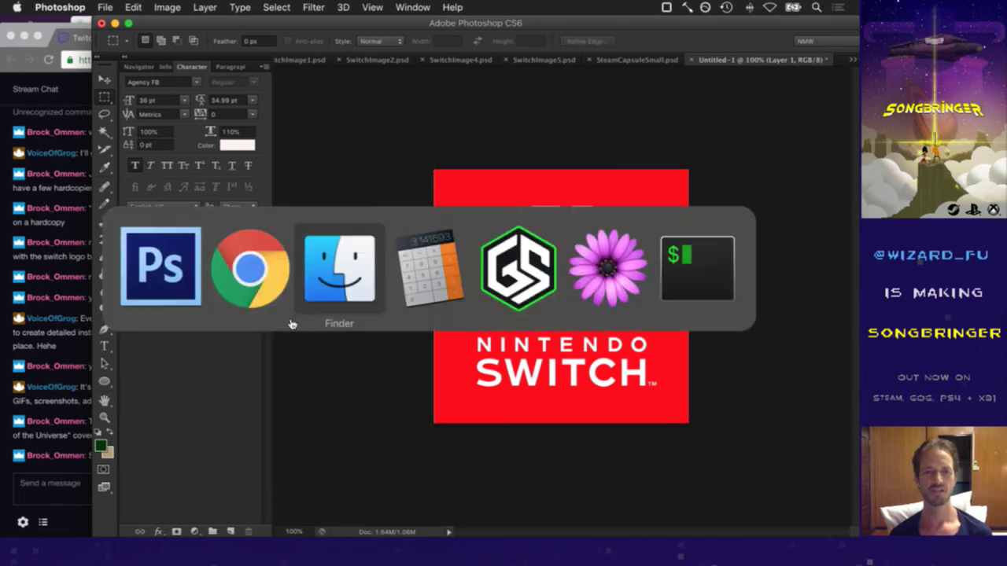
left_click(330, 297)
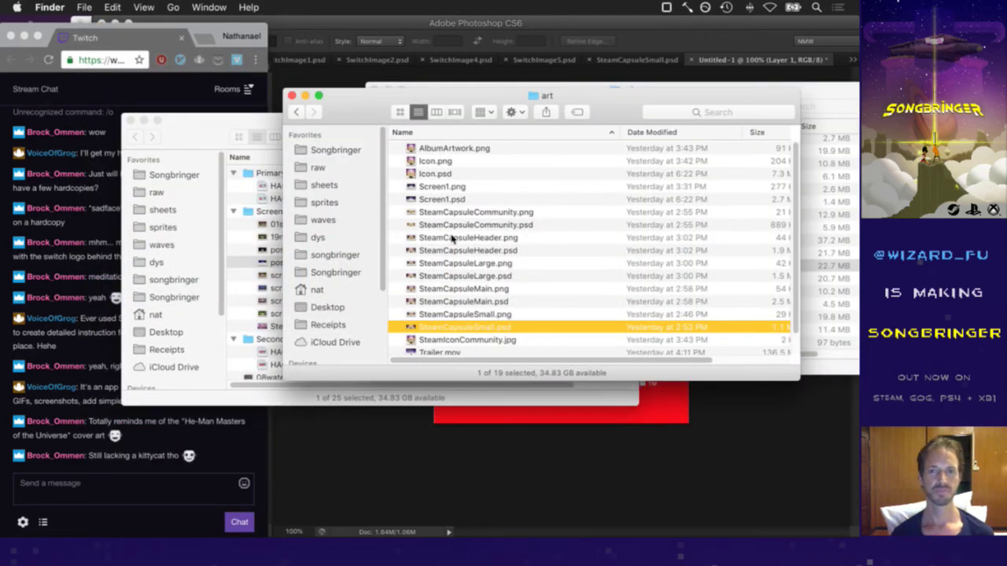
left_click_drag(354, 114, 370, 198)
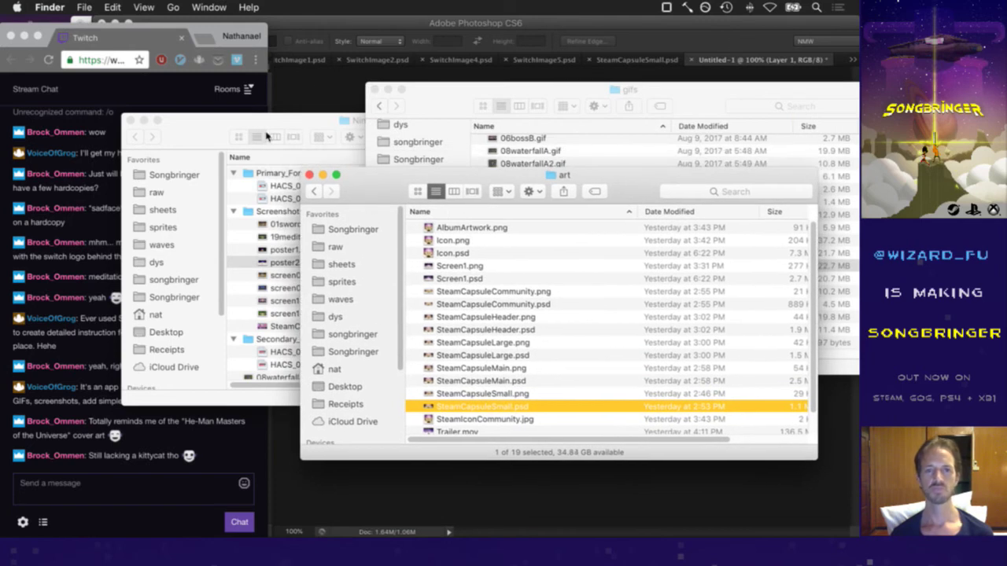
left_click(319, 123)
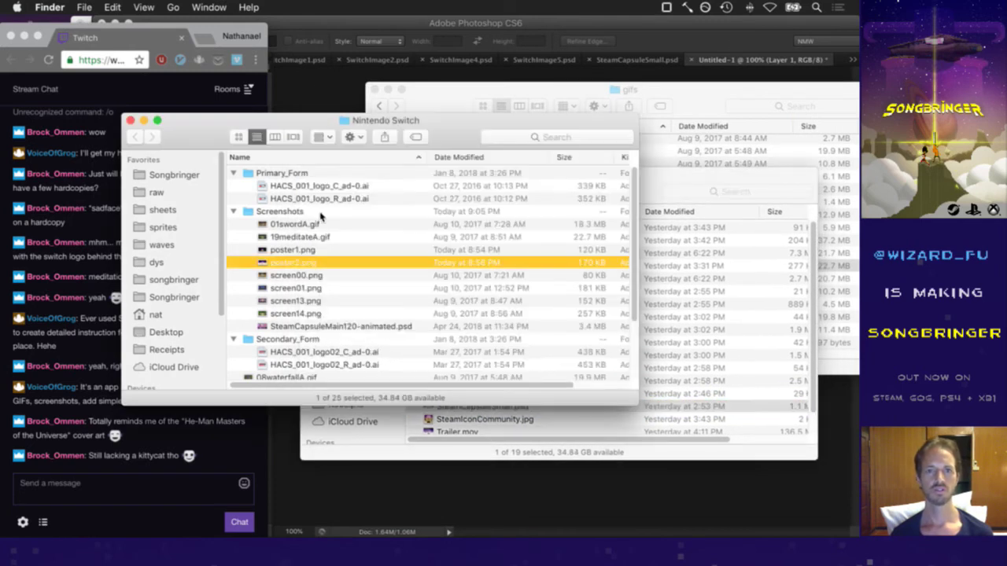
Preview the images in the Screenshots folder, from poster1.png to SteamCapsuleMain120-animated.psd
key("space")
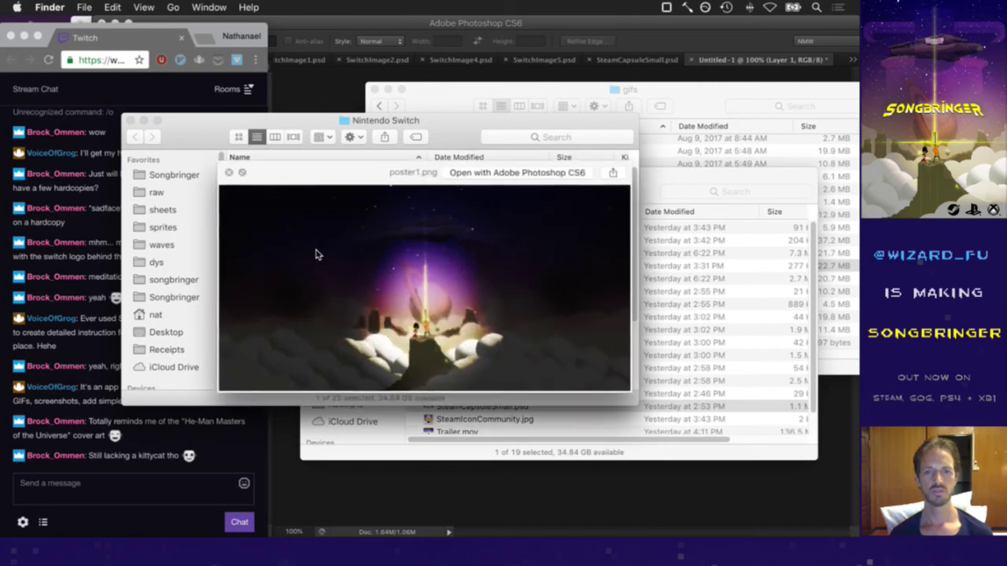
key("space")
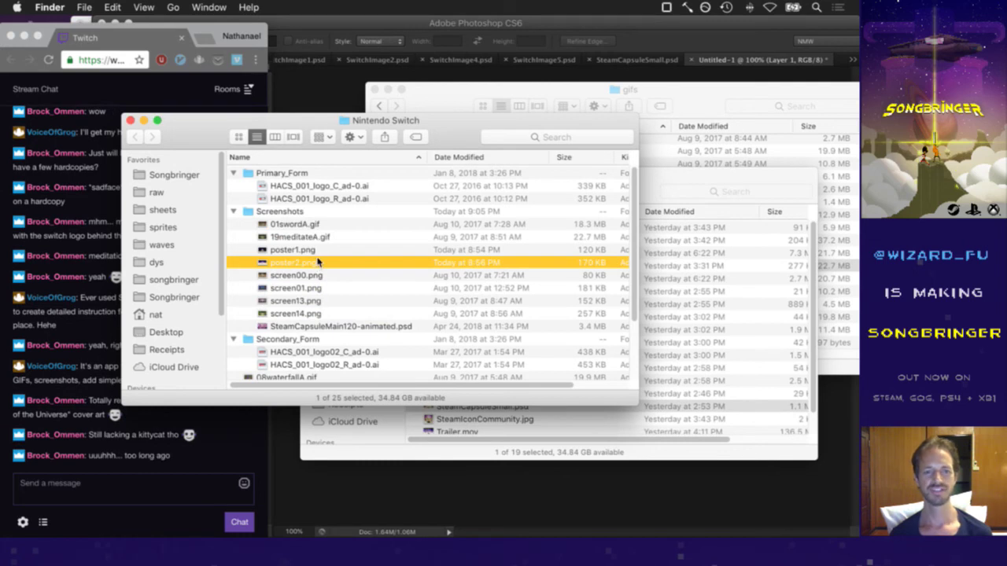
left_click(309, 275)
key("space")
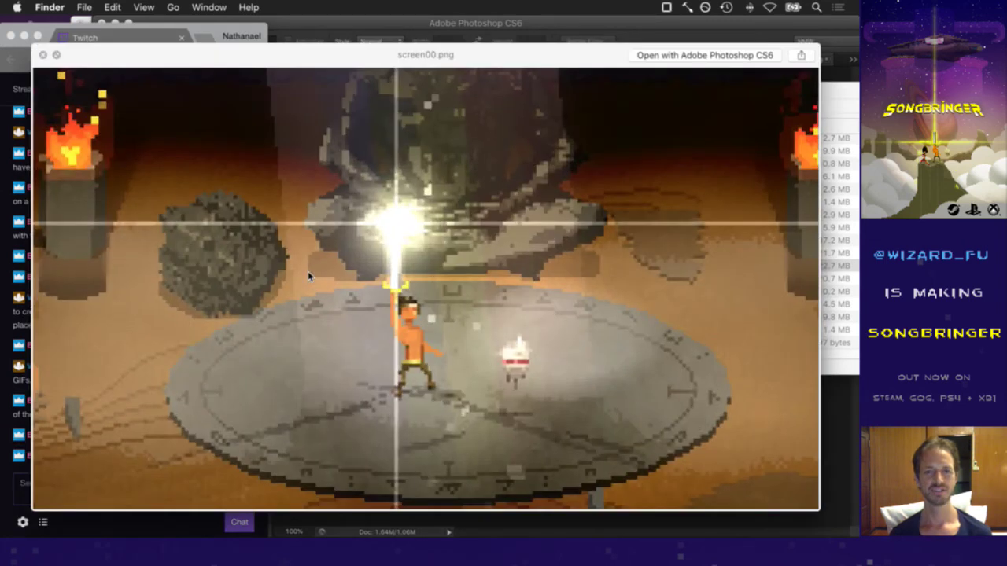
key("Down")
key("Down")
key("Down")
key("Down")
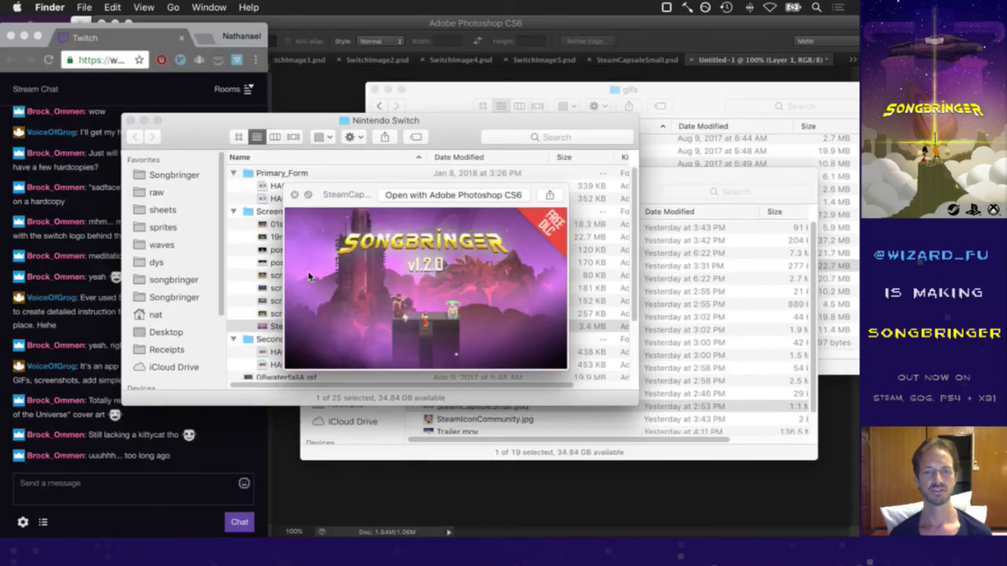
key("space")
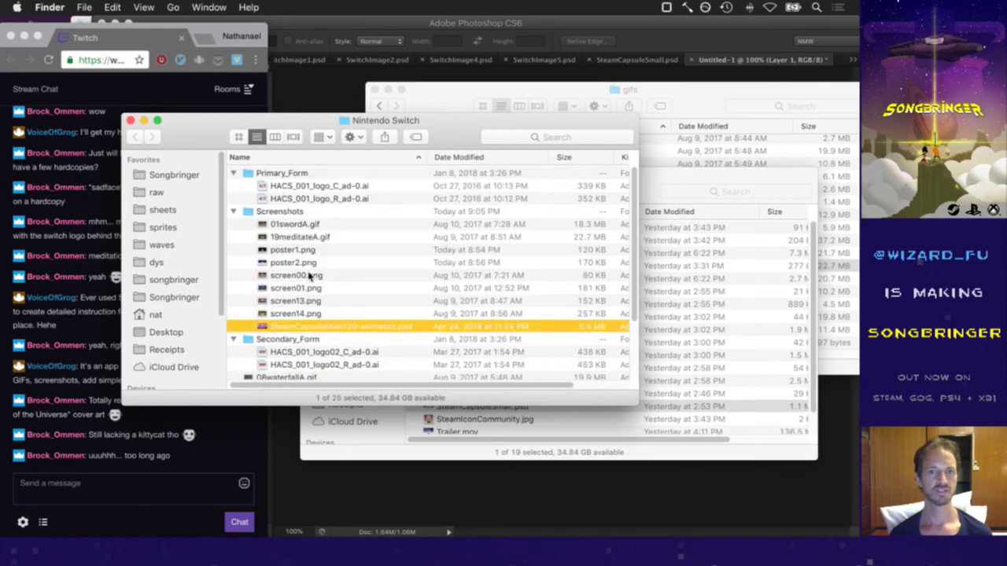
key("Up")
key("Up")
key("Up")
key("Up")
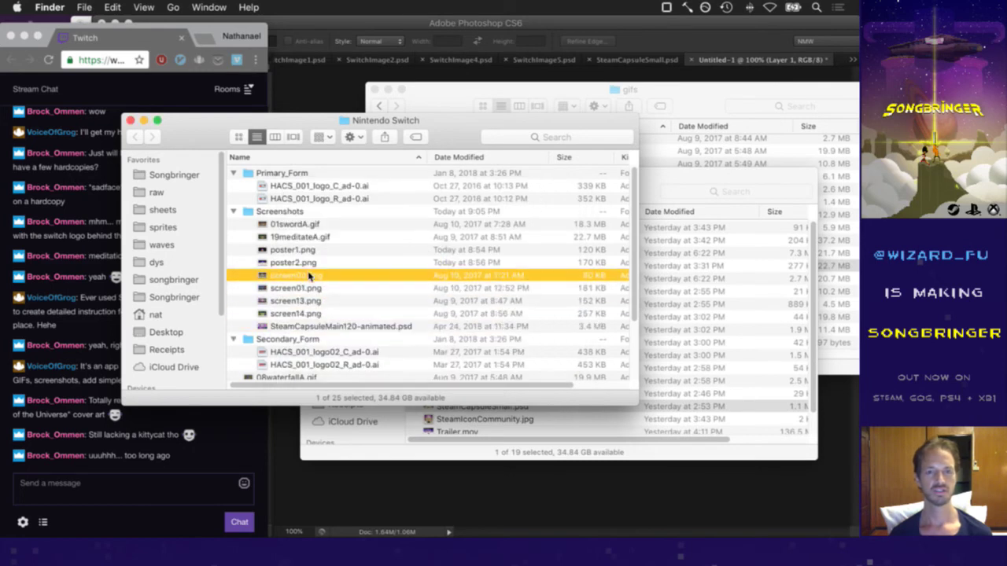
Open poster1.png and poster2.png from the Screenshots folder in Photoshop
left_click(305, 250)
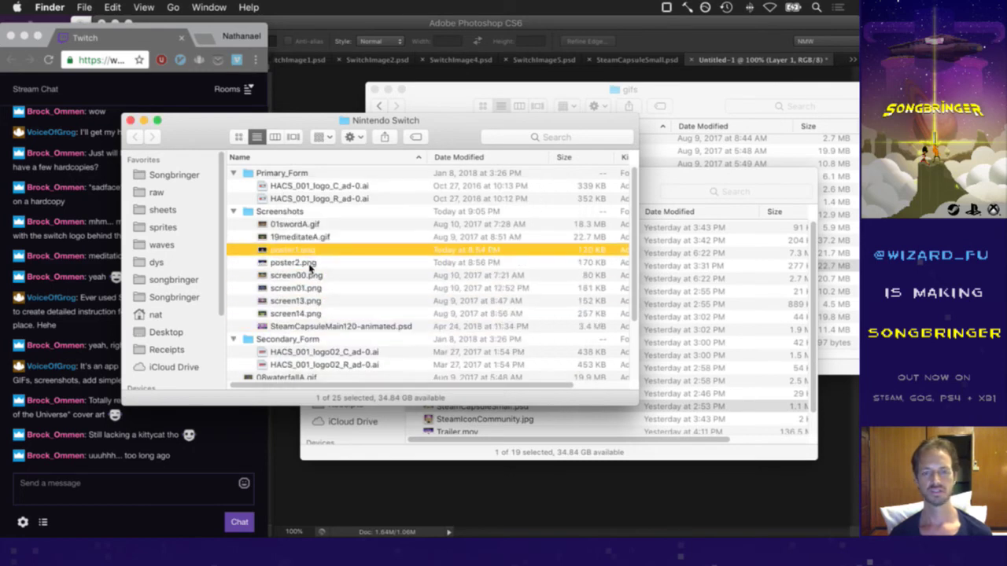
left_click(309, 264, "shift")
right_click(310, 264)
mouse_move(477, 293)
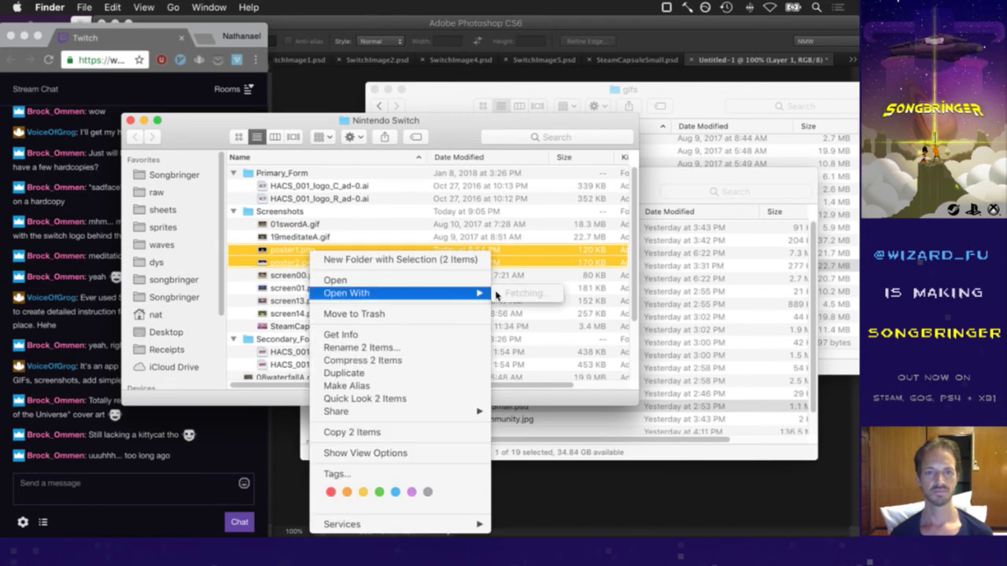
left_click(508, 293)
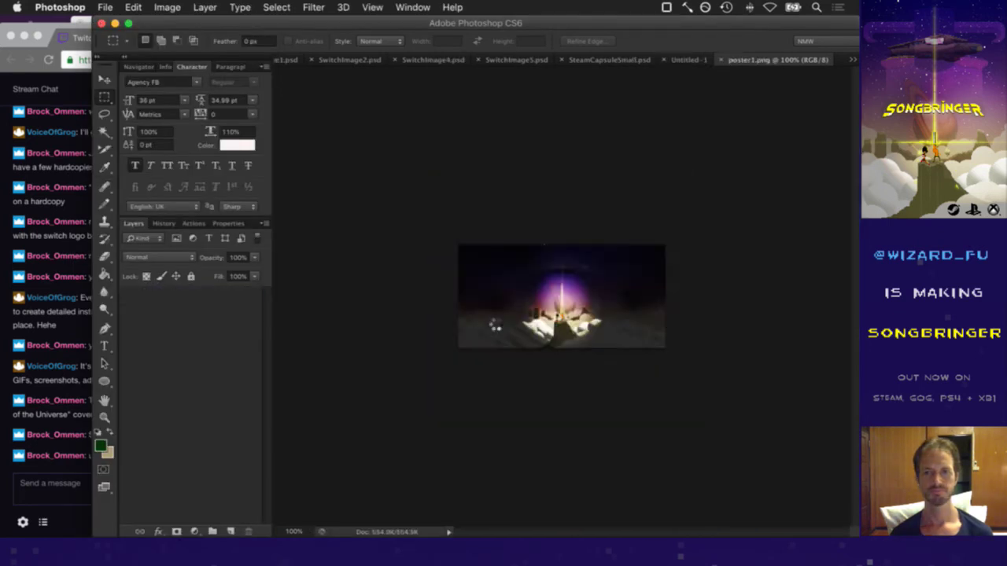
key("super+0")
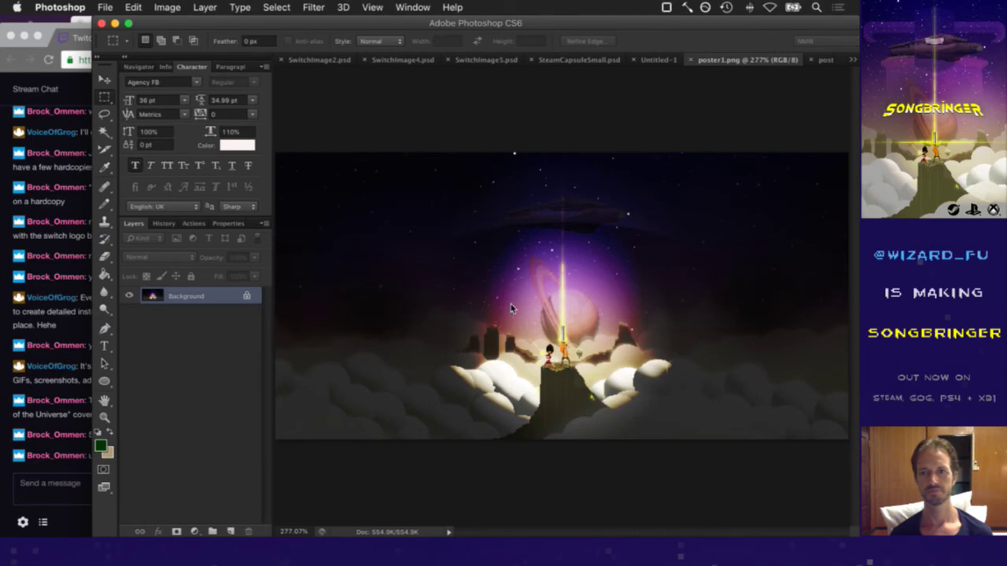
Select and copy the whole poster2.png image, and switch to the SwitchImage4.psd document
key("super+a")
left_click(853, 61)
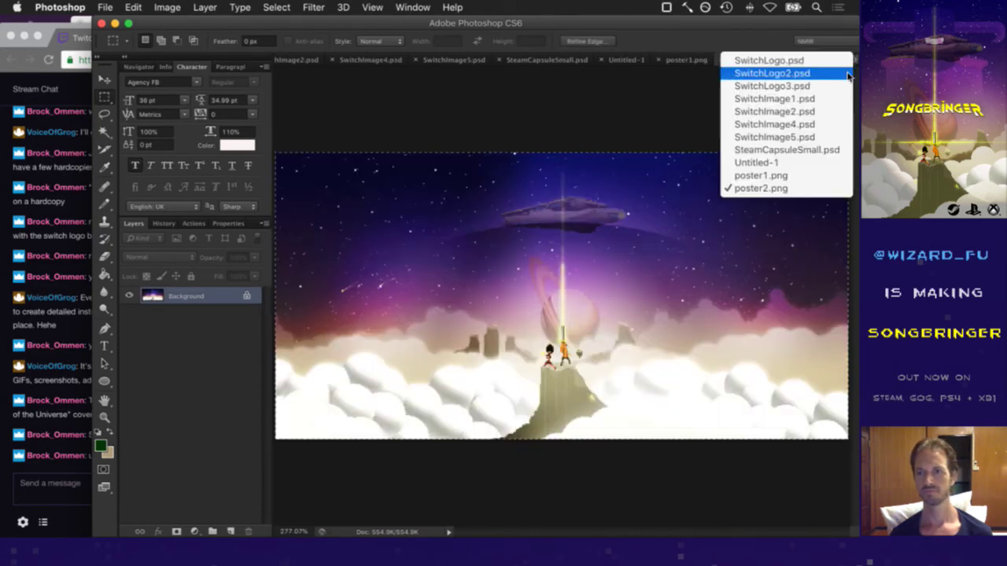
left_click(777, 125)
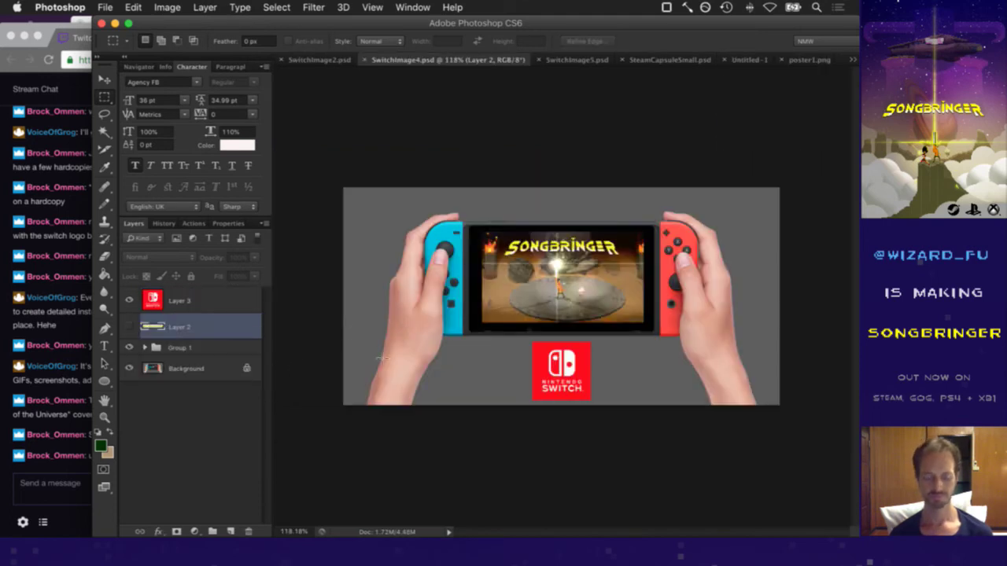
scroll(382, 358, "up", 2)
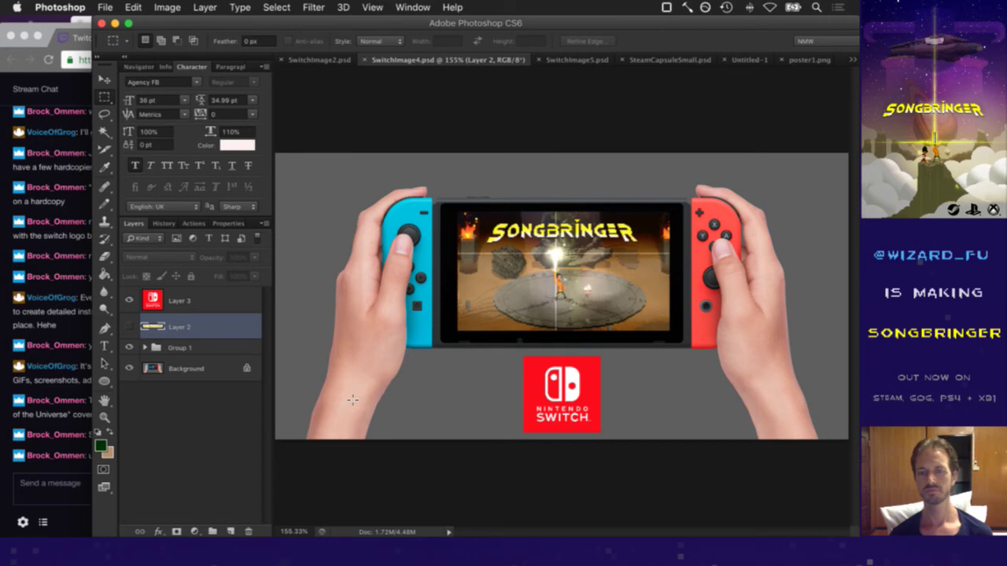
Paste the poster artwork into a new layer group above Group 1, and hide Group 1
left_click(172, 356)
left_click(213, 532)
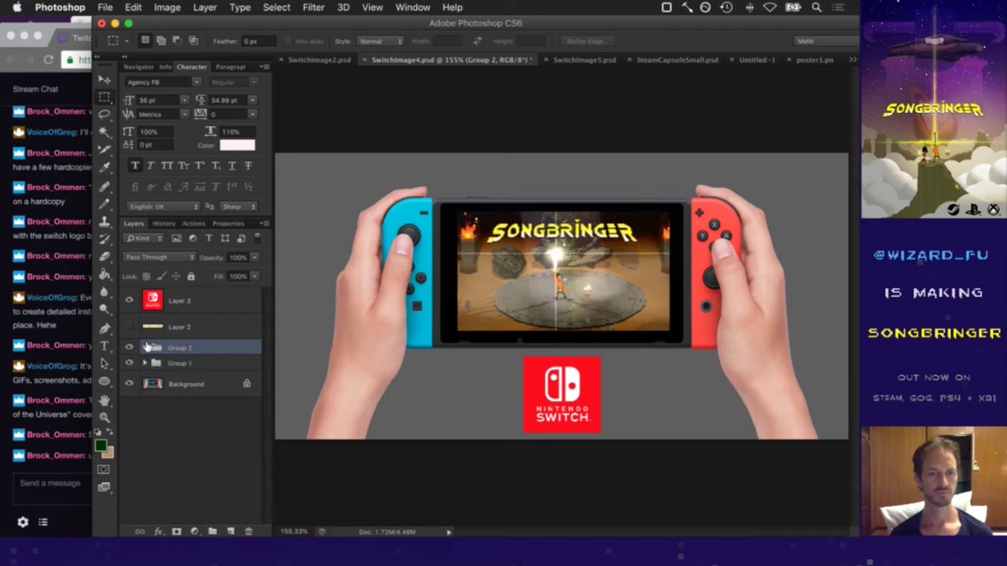
key("super+v")
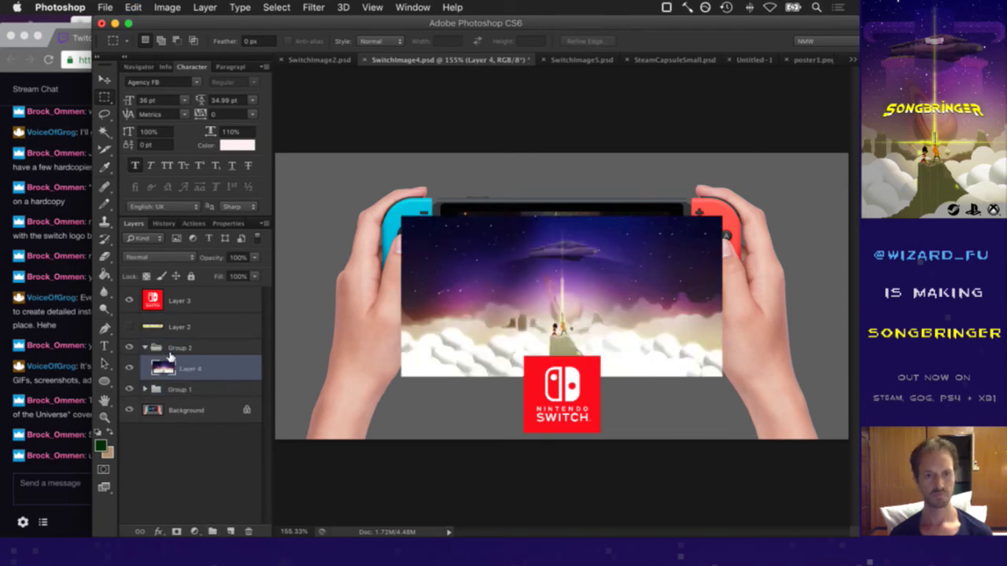
left_click(129, 388)
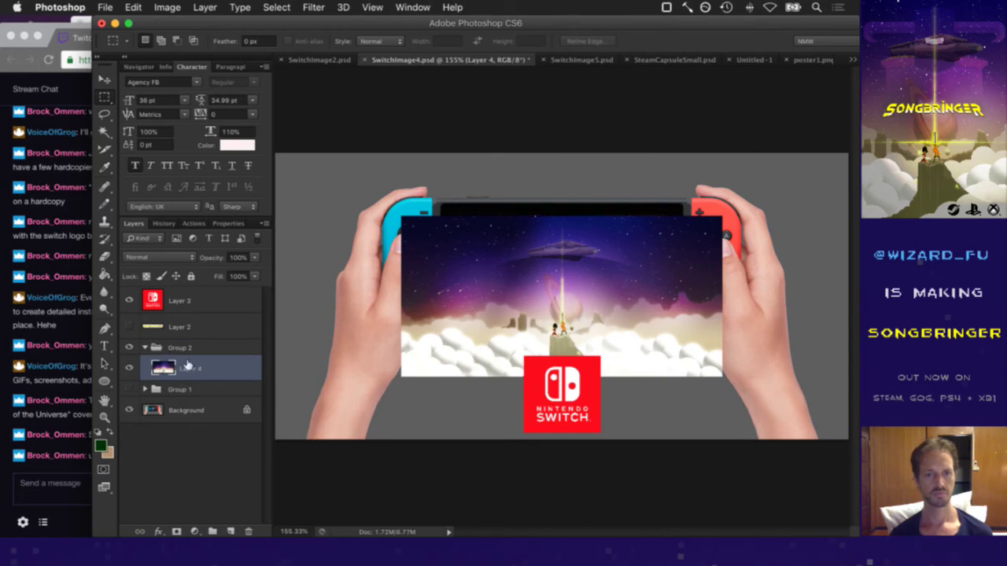
Undo the last change in SwitchImage4.psd, save it and switch to the poster1.png document
key("v")
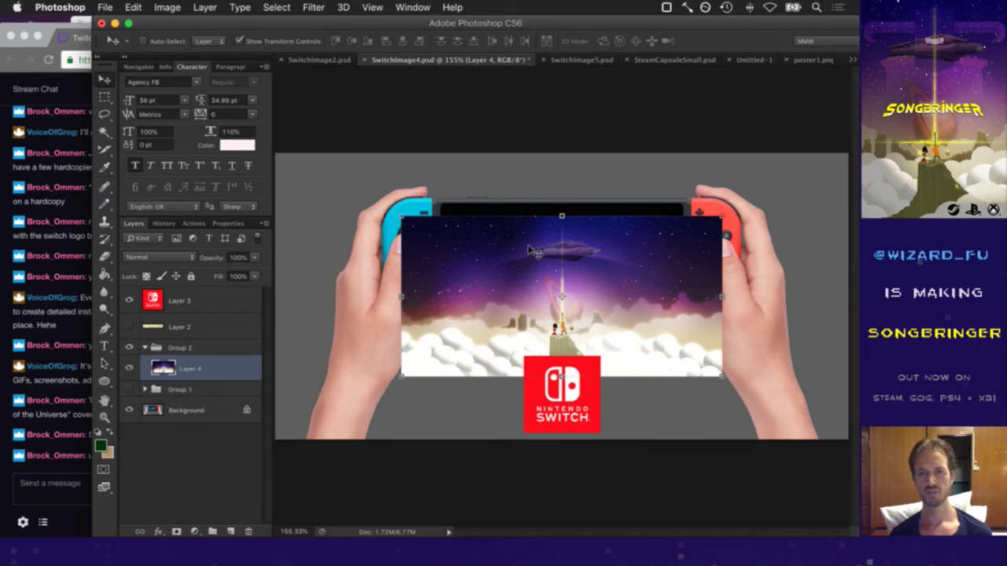
key("super+w")
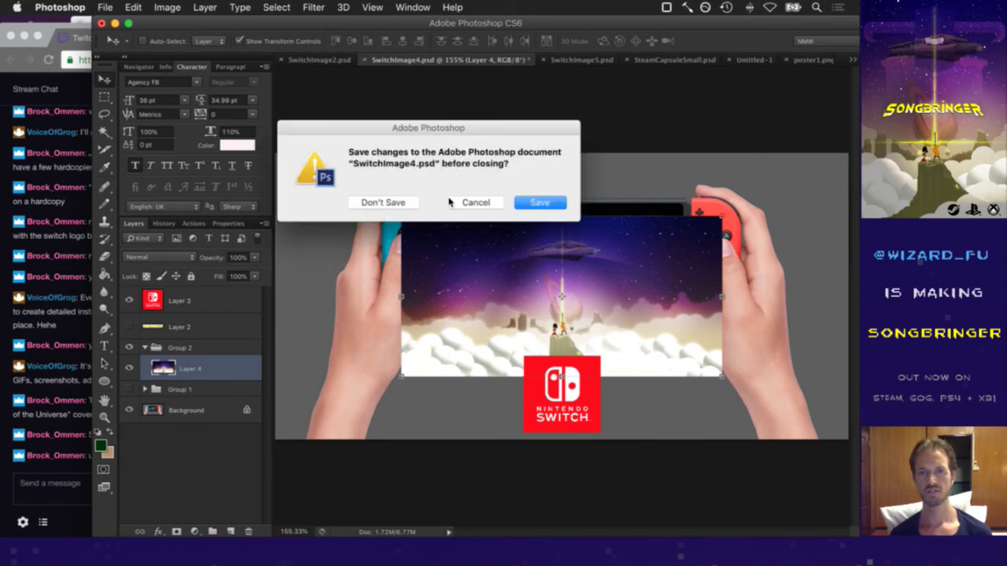
left_click(453, 203)
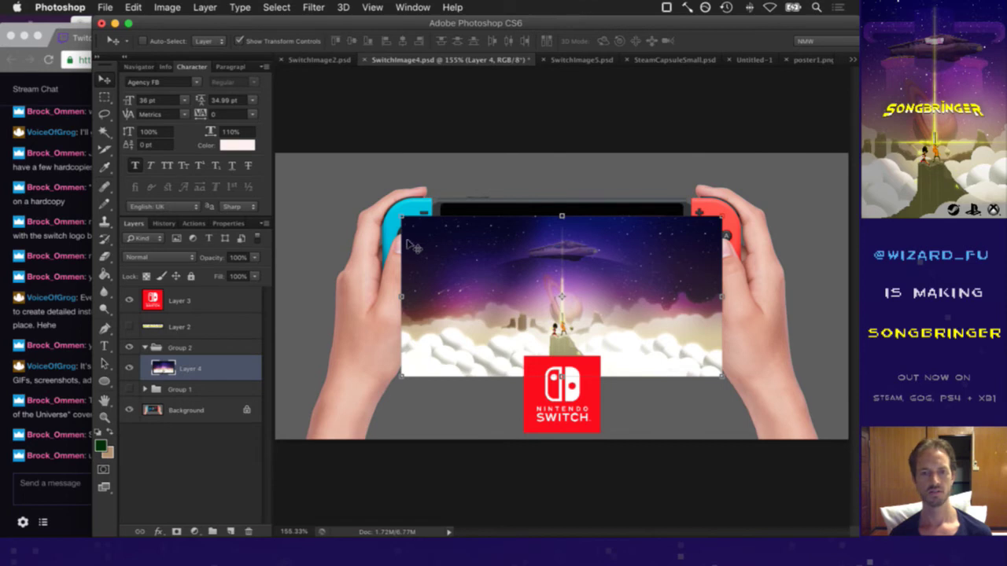
key("super+z")
key("super+s")
left_click(818, 59)
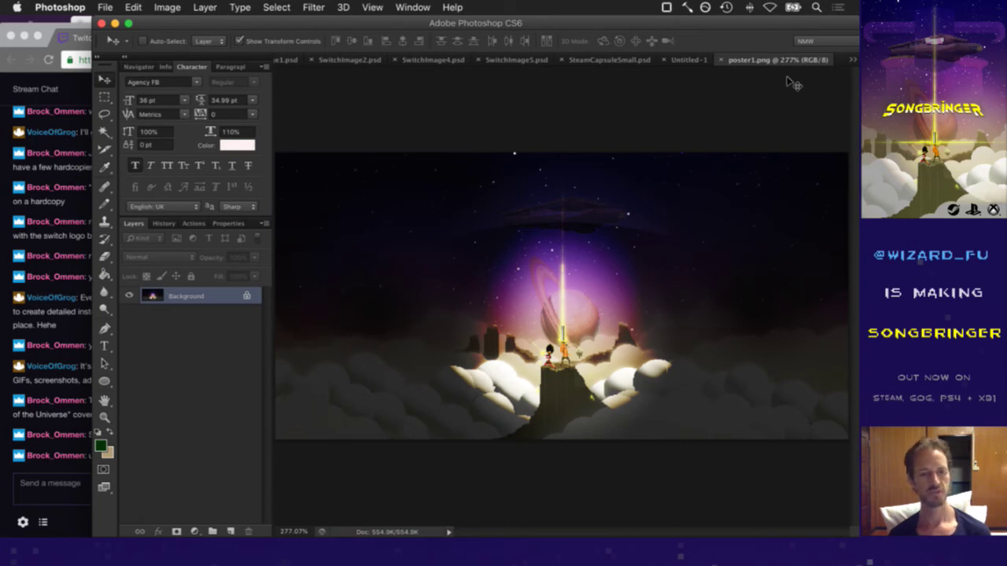
Check the canvas size of poster1.png without changing it
left_click(60, 481)
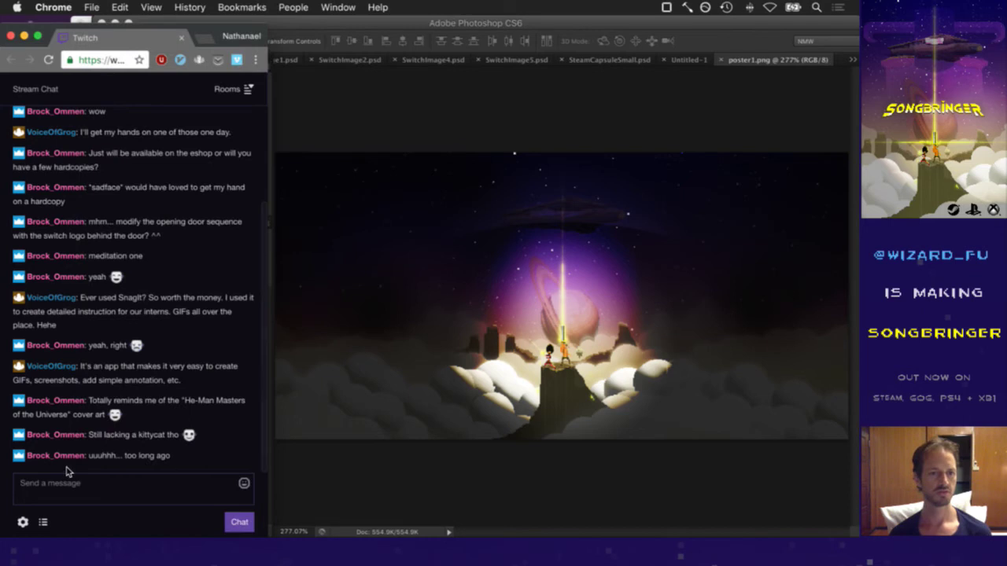
left_click(682, 118)
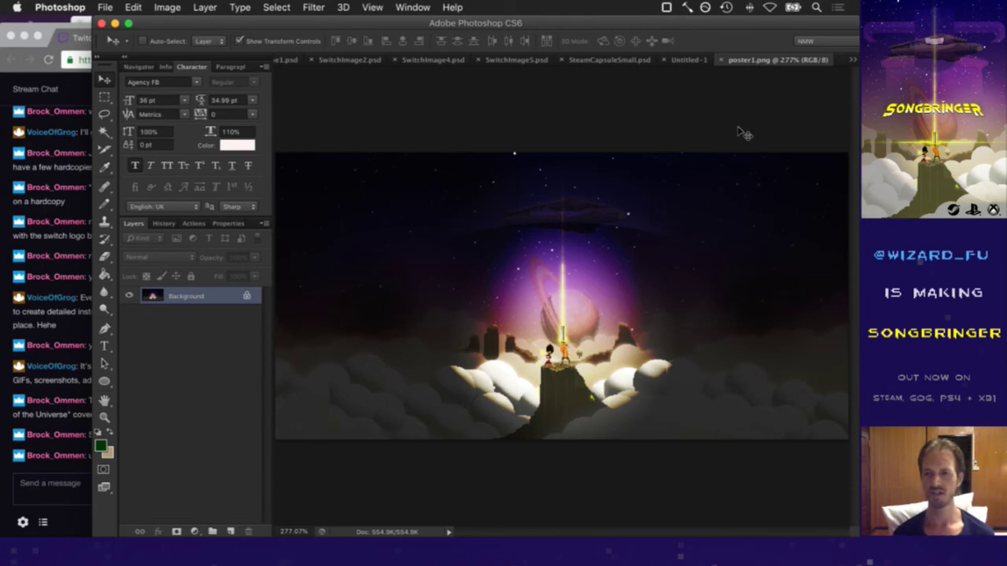
key("super+alt+c")
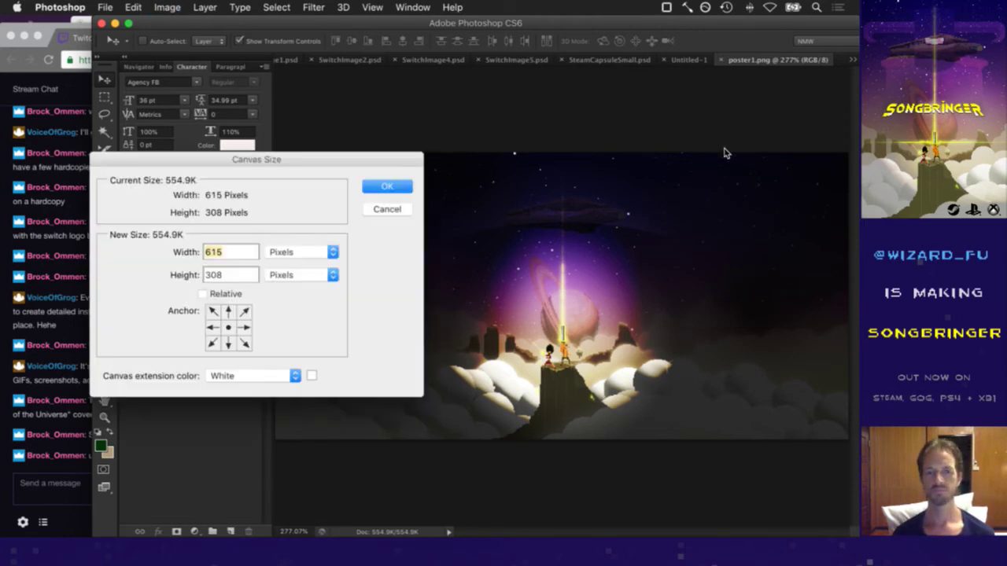
key("Escape")
Switch to Calculator and multiply 1.777… by 308 to find the 16:9 width for the poster, and clear the display
left_click(846, 149)
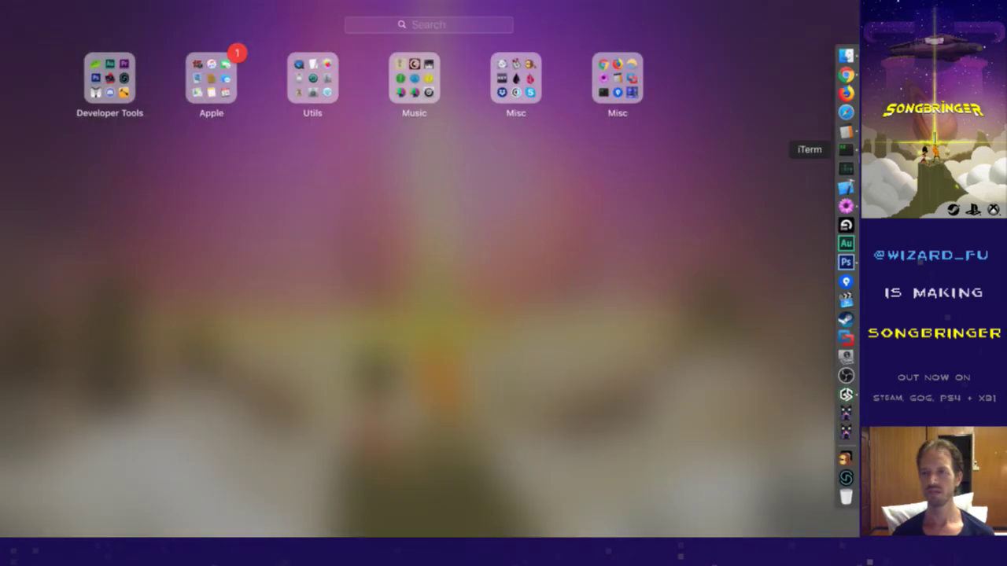
left_click(845, 135)
left_click(732, 195)
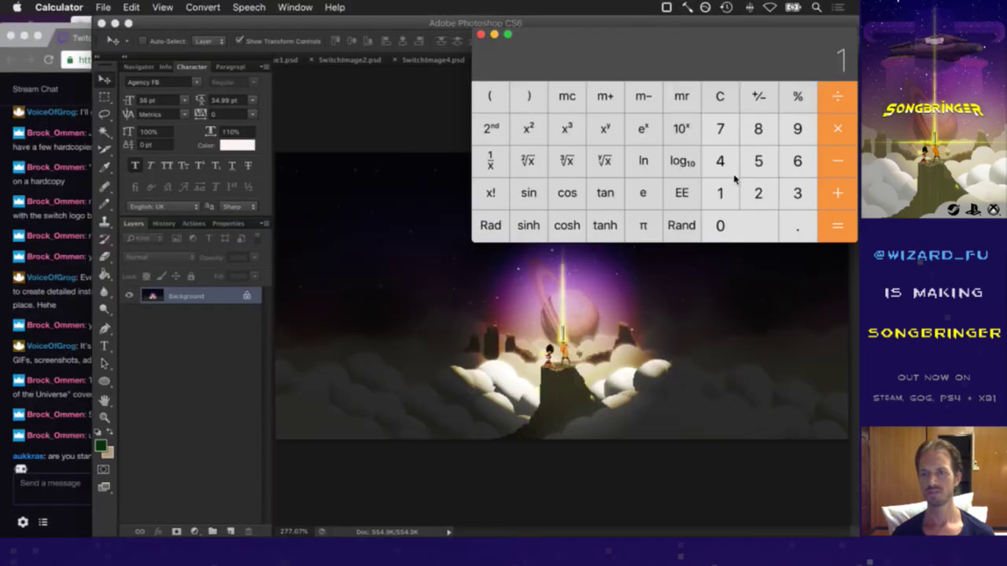
left_click(797, 224)
double_click(720, 134)
triple_click(720, 133)
triple_click(720, 135)
double_click(720, 136)
triple_click(720, 135)
left_click(830, 147)
left_click(813, 181)
left_click(759, 226)
left_click(755, 130)
left_click(839, 224)
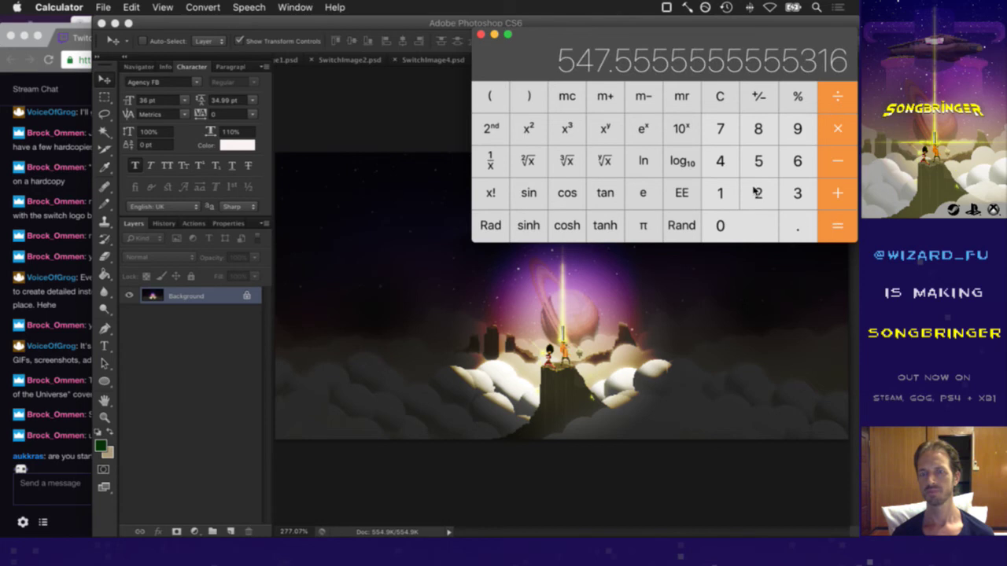
left_click(721, 98)
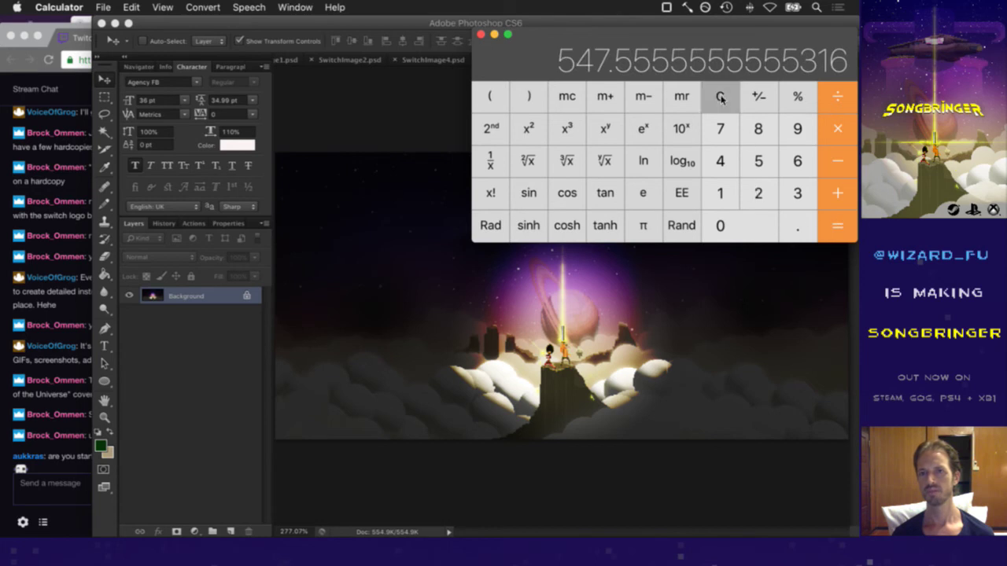
Switch to Photoshop, set the canvas width of poster1.png to 548 pixels and save the file
left_click(368, 107)
key("super+alt+c")
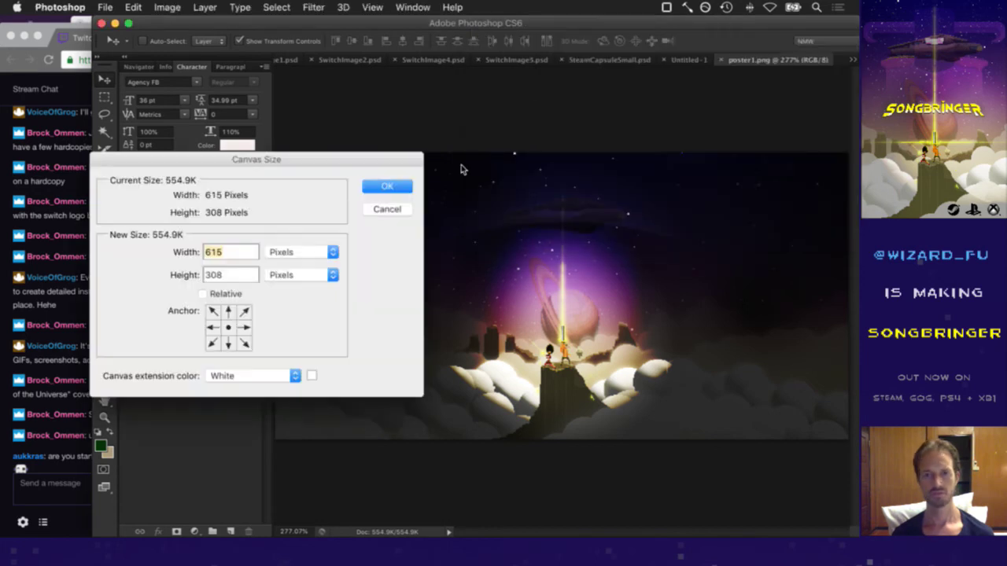
type("548")
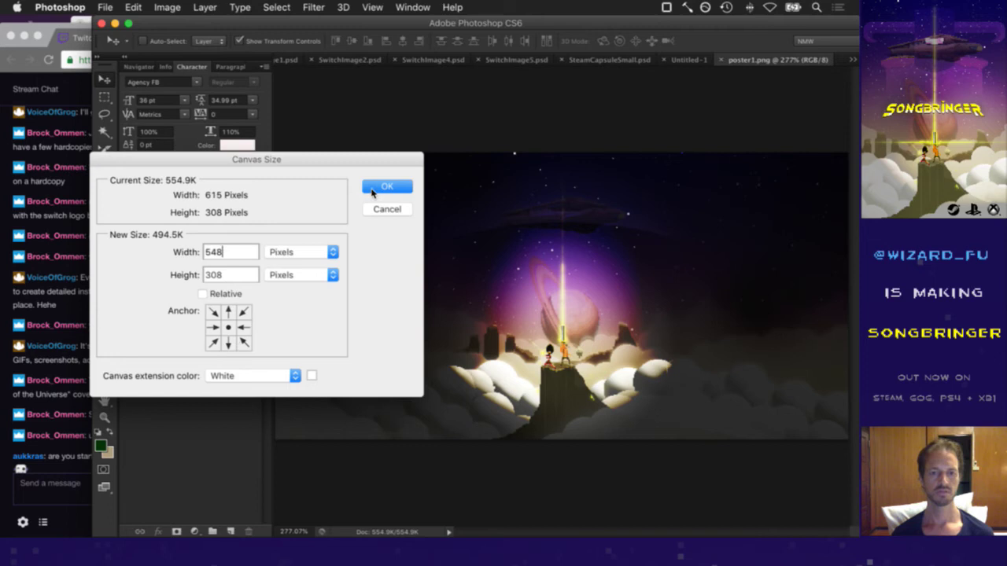
key("Return")
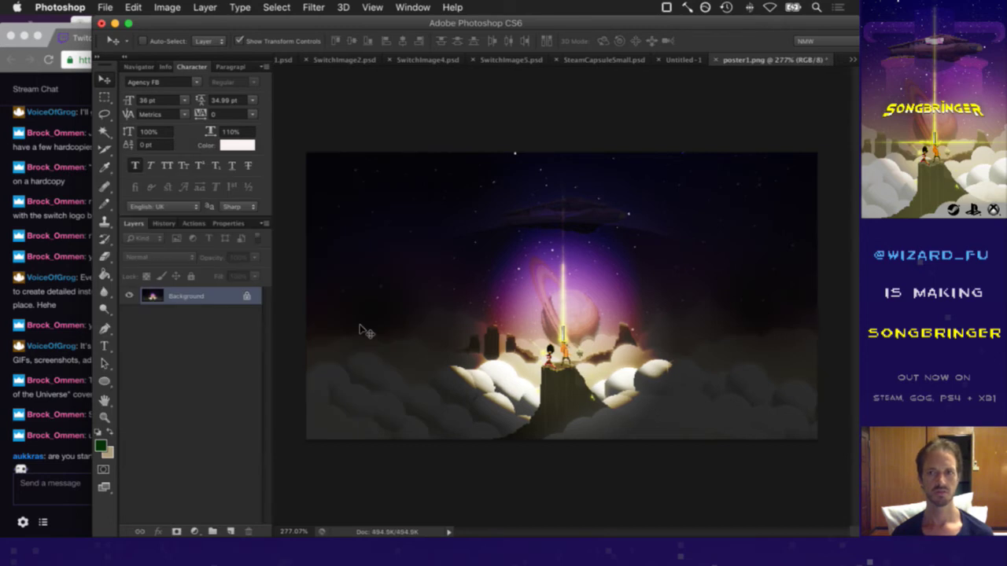
key("ctrl+s")
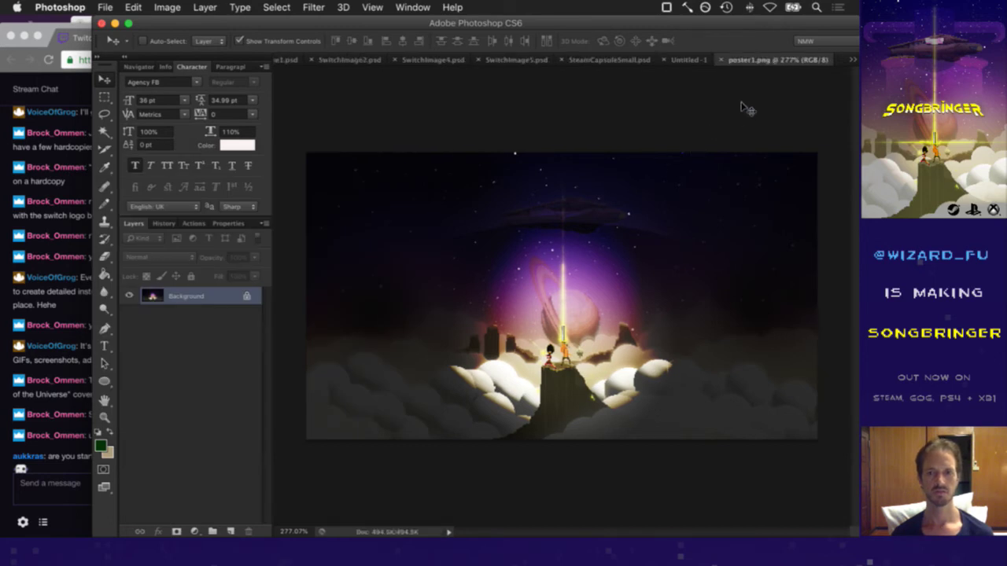
Switch to poster2.png and set its canvas width to 548 pixels
left_click(851, 60)
left_click(776, 189)
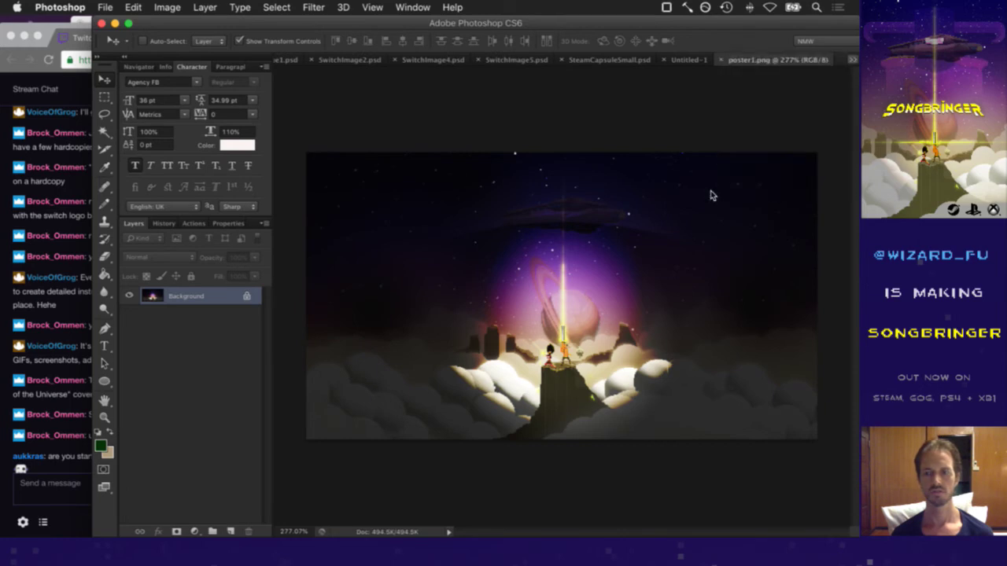
key("alt+super+c")
type("548")
key("Return")
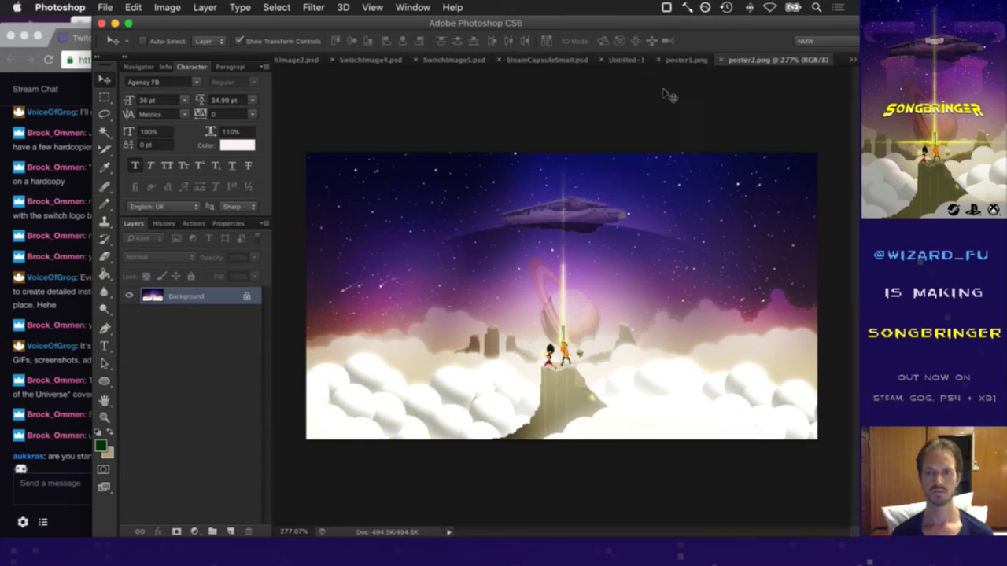
Copy the poster1.png artwork into Group 2 of SwitchImage4.psd and scale it to fit the console screen
left_click(687, 60)
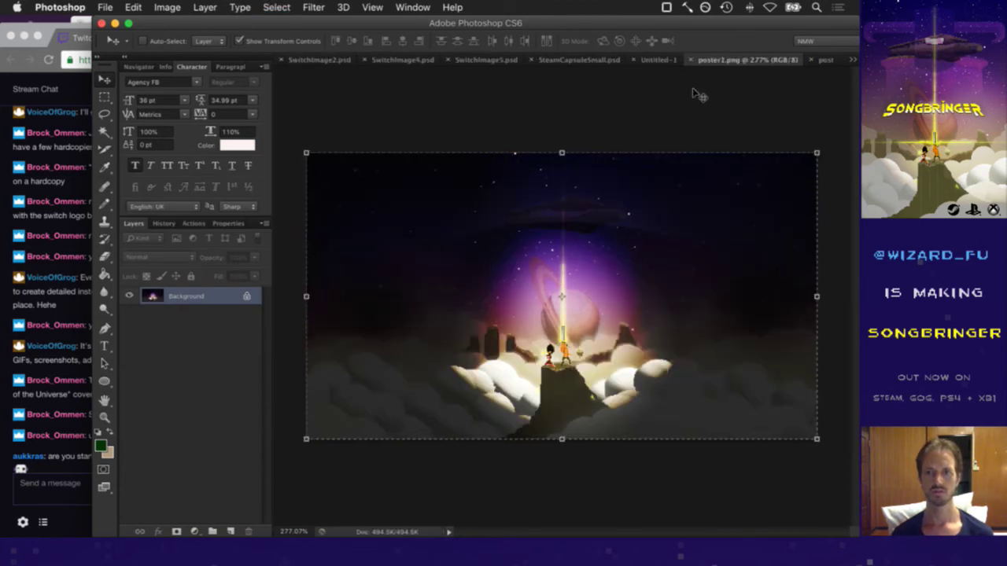
left_click(852, 60)
left_click(804, 126)
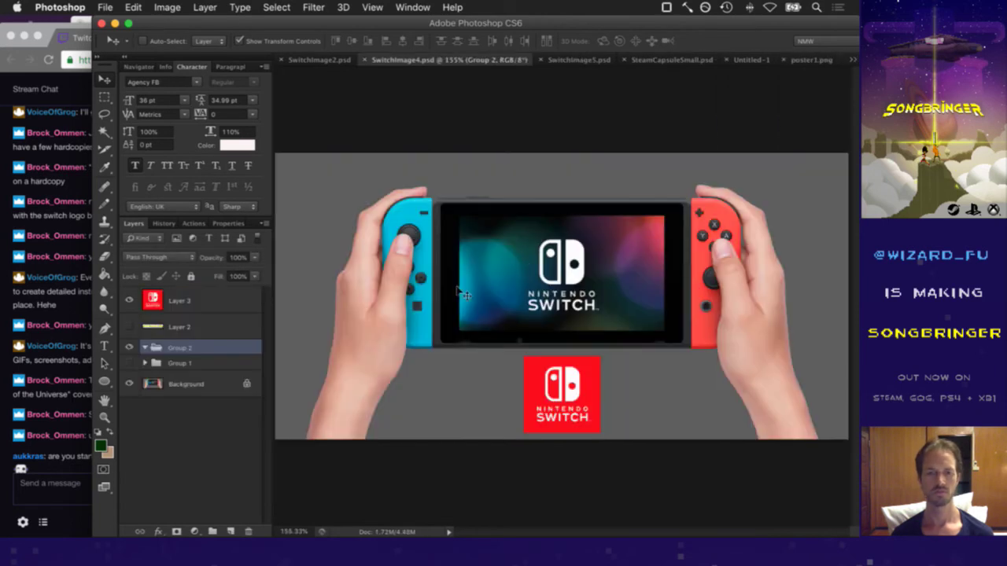
key("super+v")
left_click_drag(501, 264, 542, 260)
left_click_drag(742, 371, 663, 336)
left_click(768, 40)
key("m")
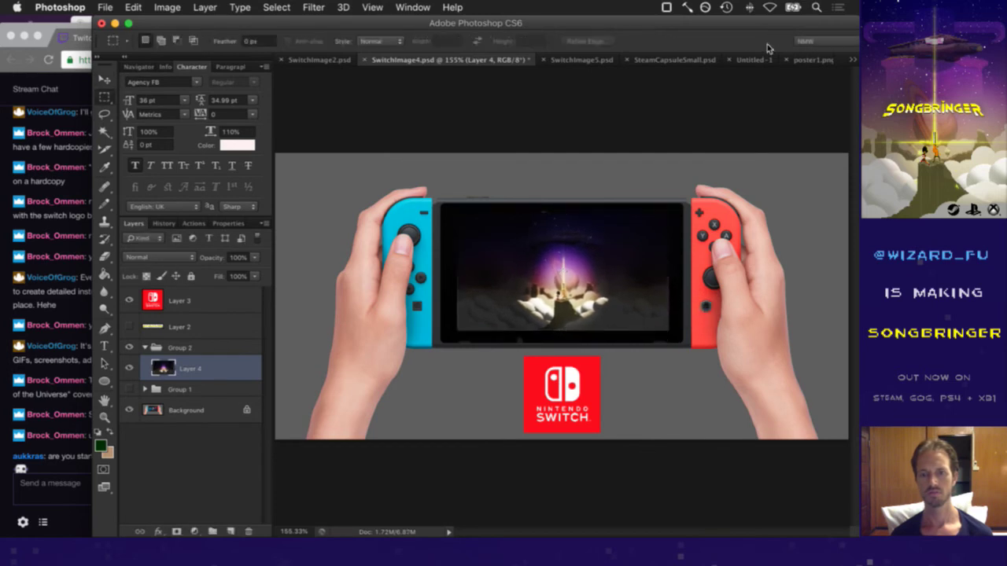
Switch to poster2.png, check the Twitch stream chat, and copy the whole poster2.png artwork
left_click(818, 60)
left_click(843, 63)
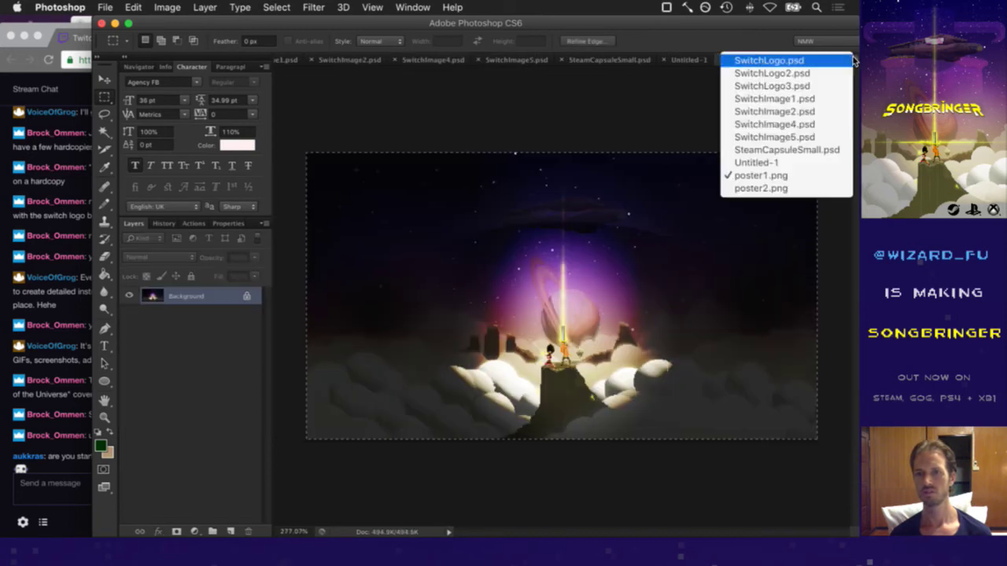
left_click(749, 191)
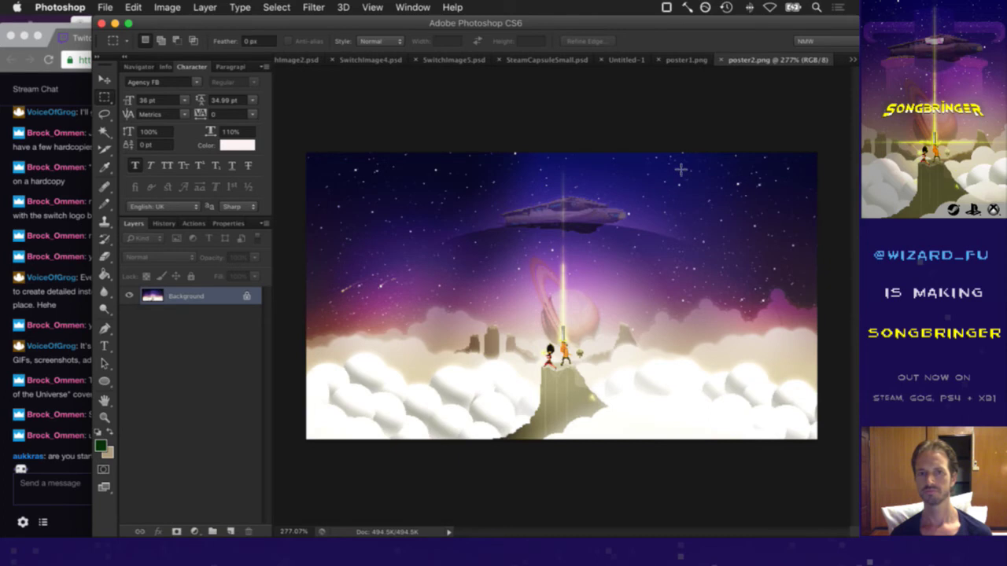
left_click(68, 462)
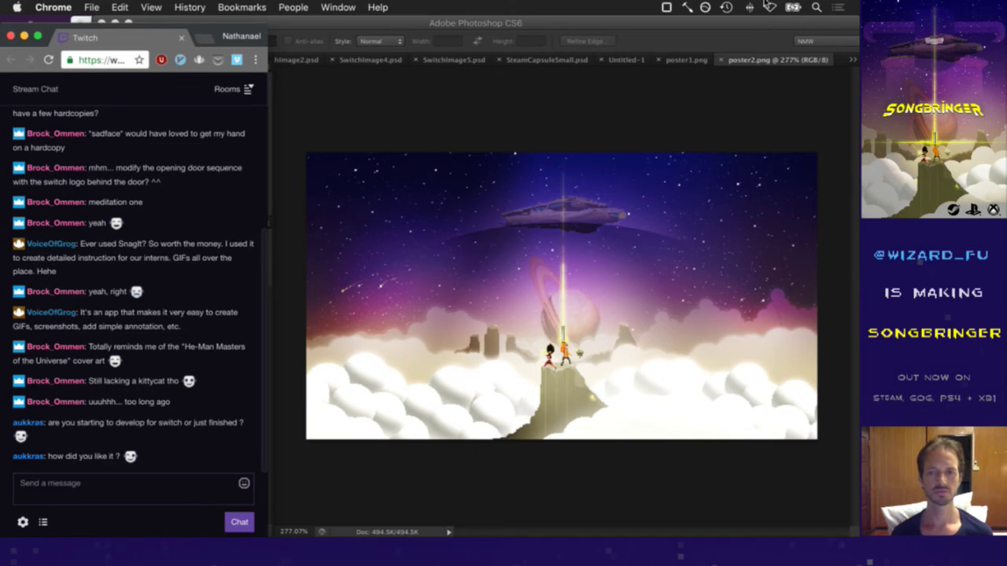
left_click(741, 39)
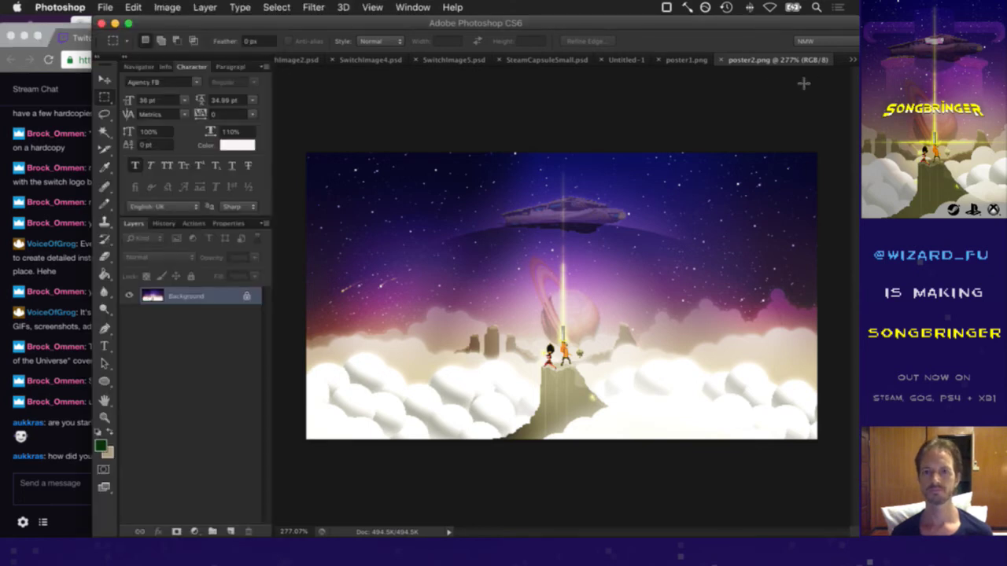
key("super+a")
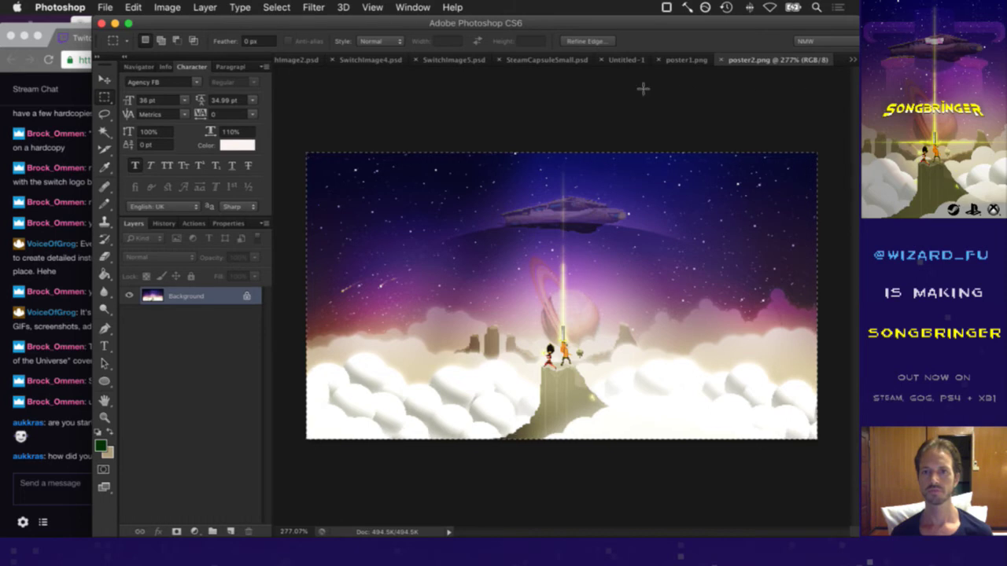
Paste the poster2.png artwork into SwitchImage4.psd, move it over the console screen and try scaling it to fit
left_click(385, 62)
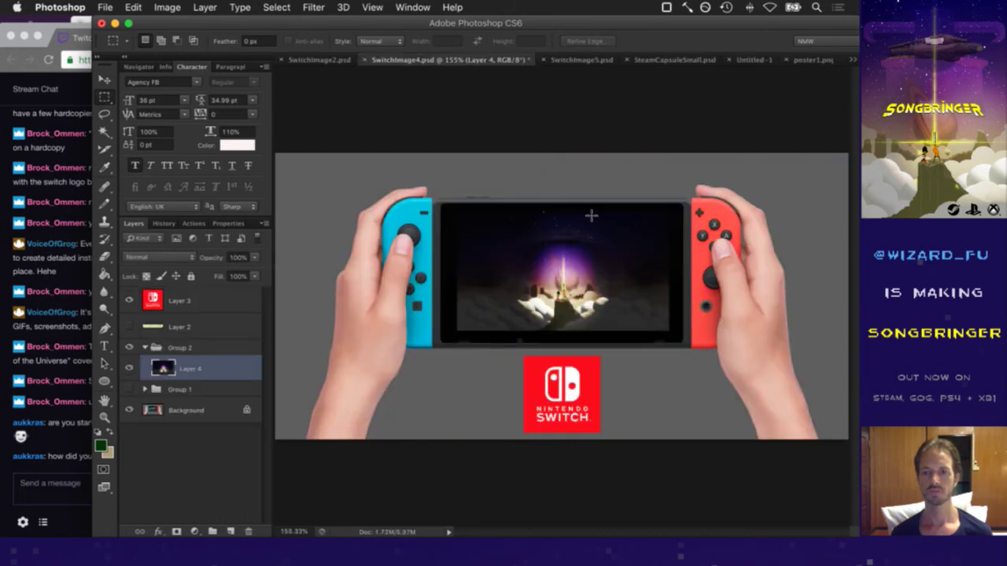
key("super+v")
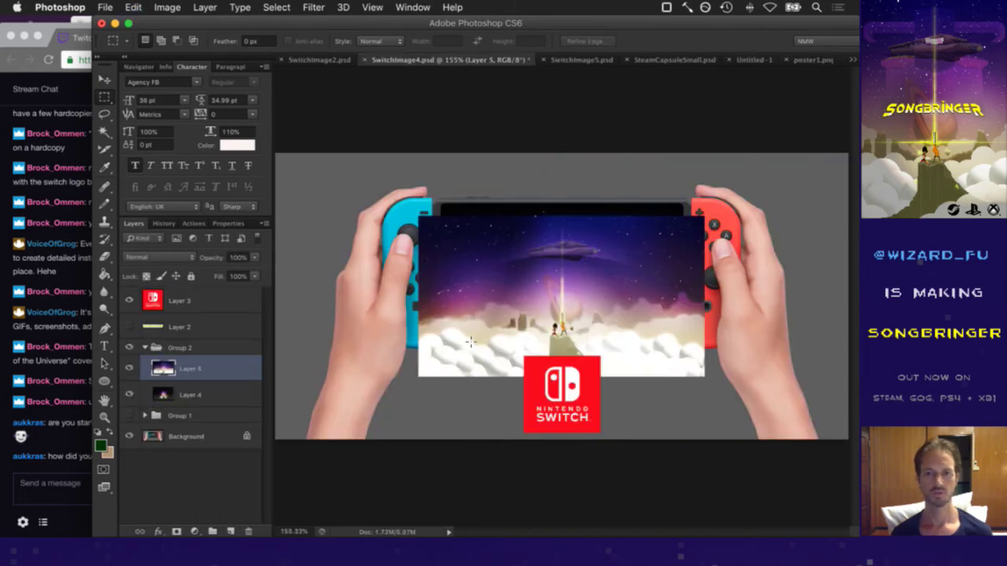
key("v")
left_click_drag(485, 260, 524, 256)
key("super+t")
left_click_drag(747, 370, 669, 333)
left_click(748, 41)
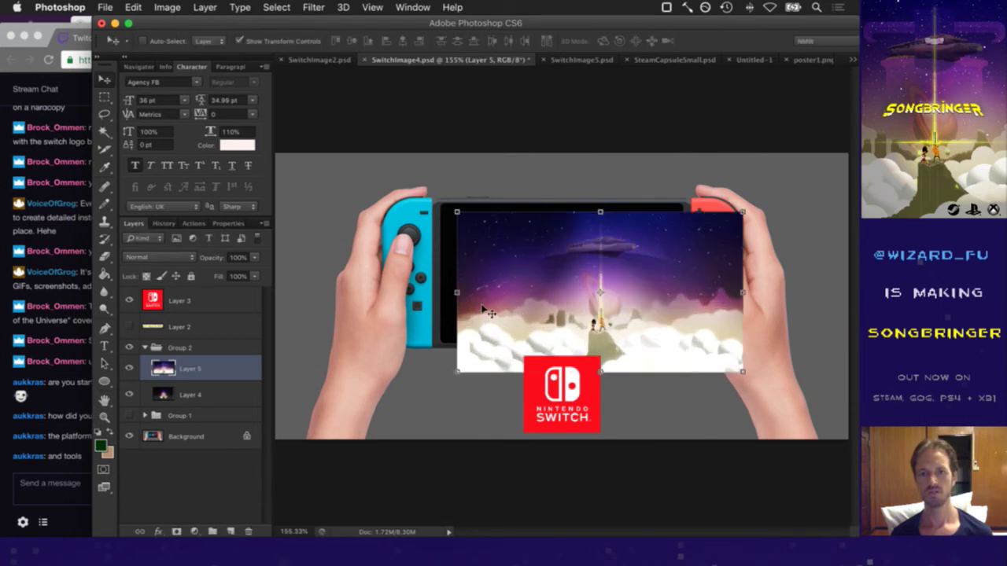
Delete both pasted poster layers from Group 2 in SwitchImage4.psd and check the stream chat
key("super+z")
key("Delete")
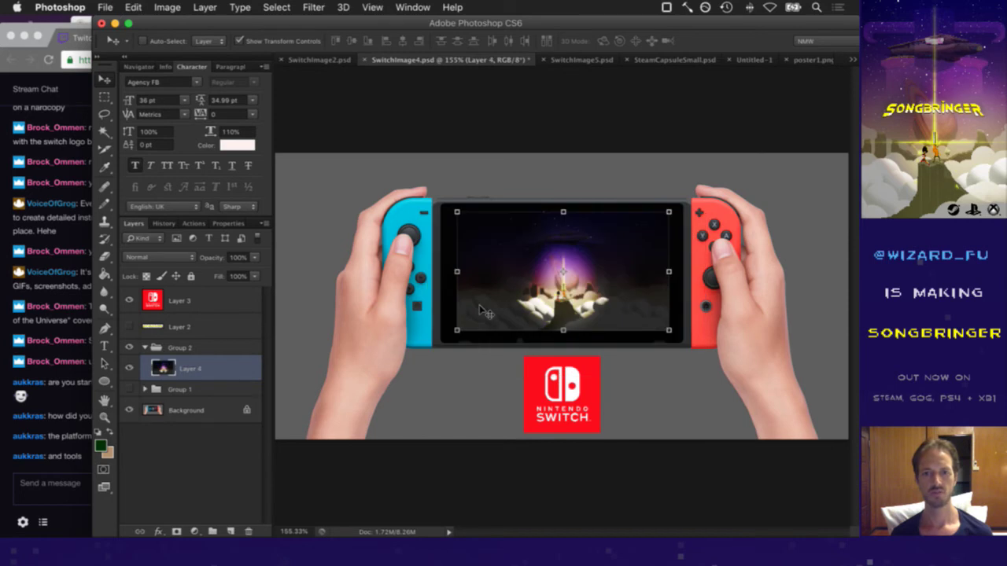
key("Delete")
left_click(67, 452)
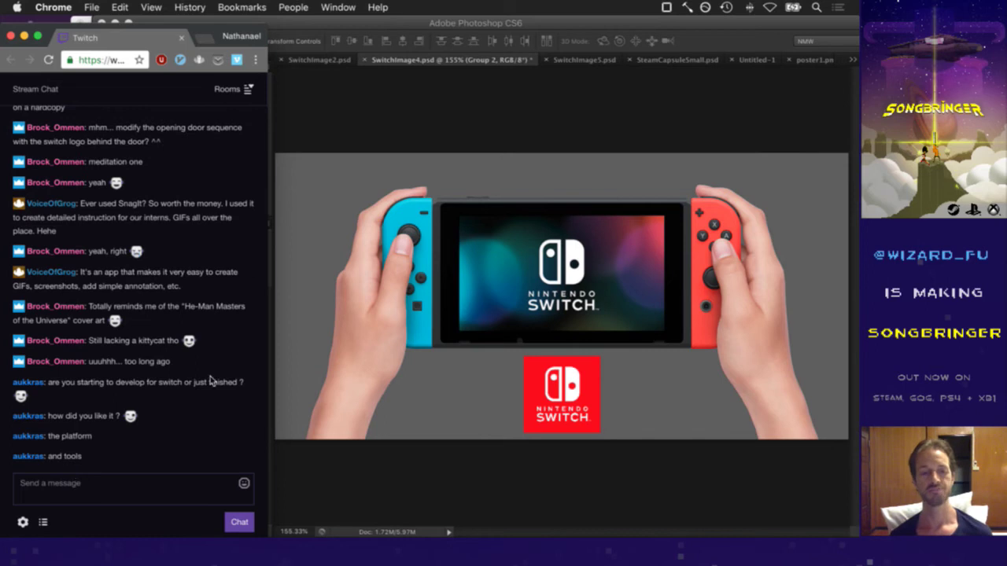
left_click(611, 116)
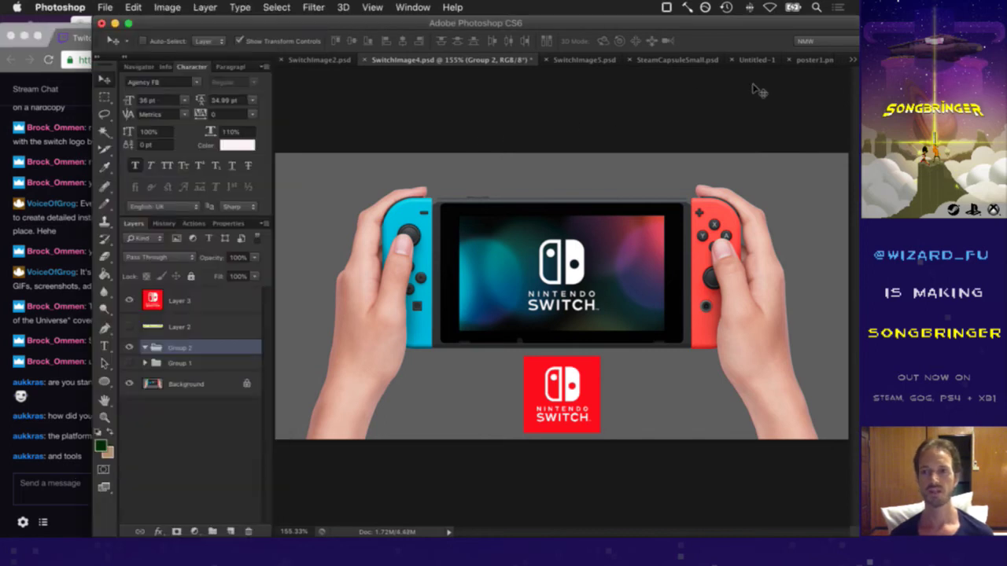
Paste the poster2.png artwork as a new layer over poster1.png and set its opacity to 66%
left_click(810, 61)
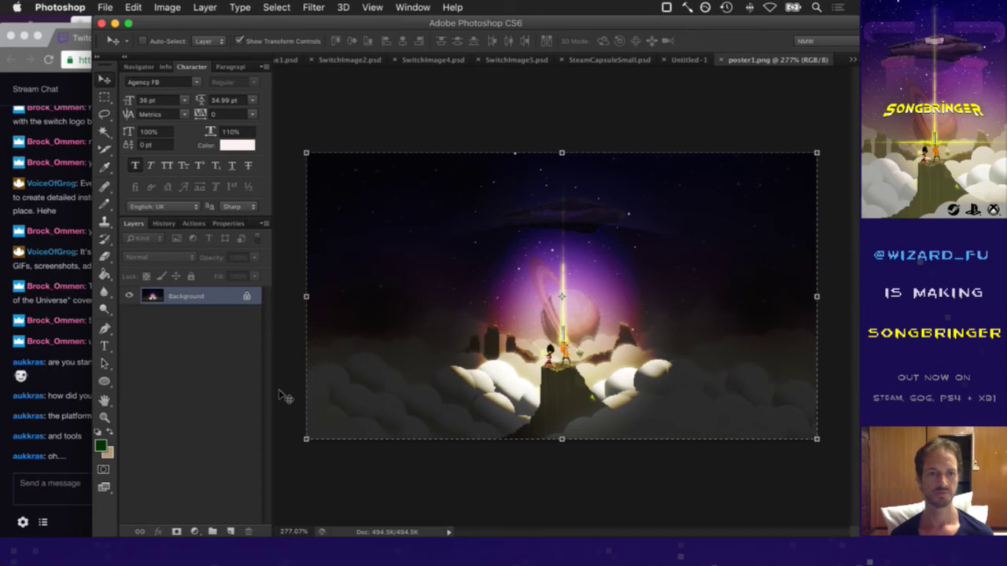
key("m")
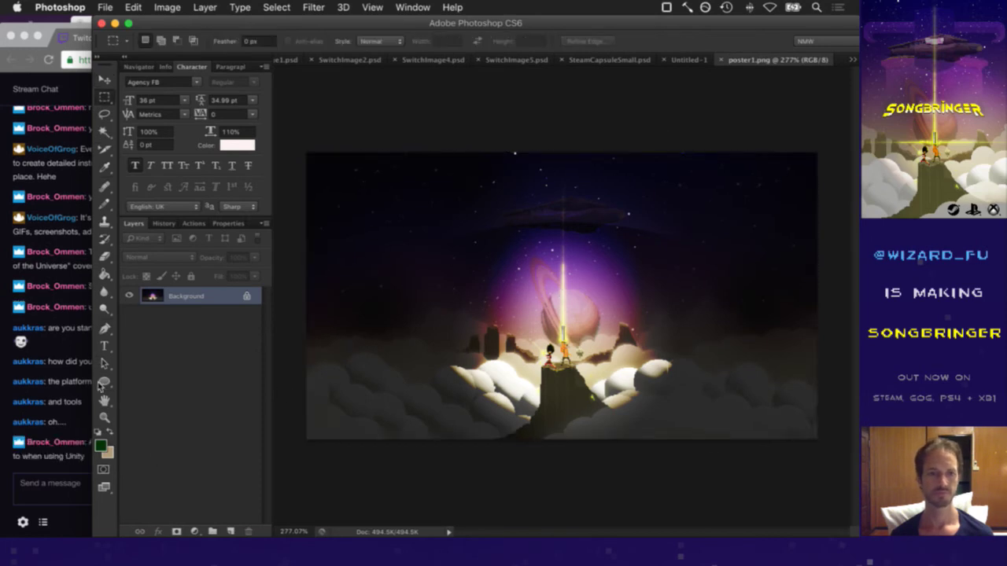
left_click(77, 402)
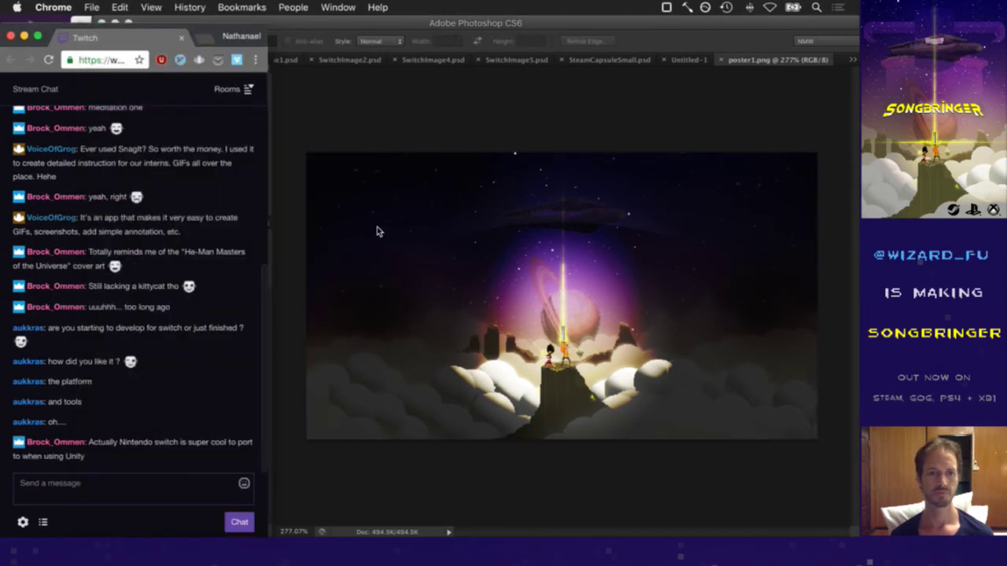
left_click(534, 118)
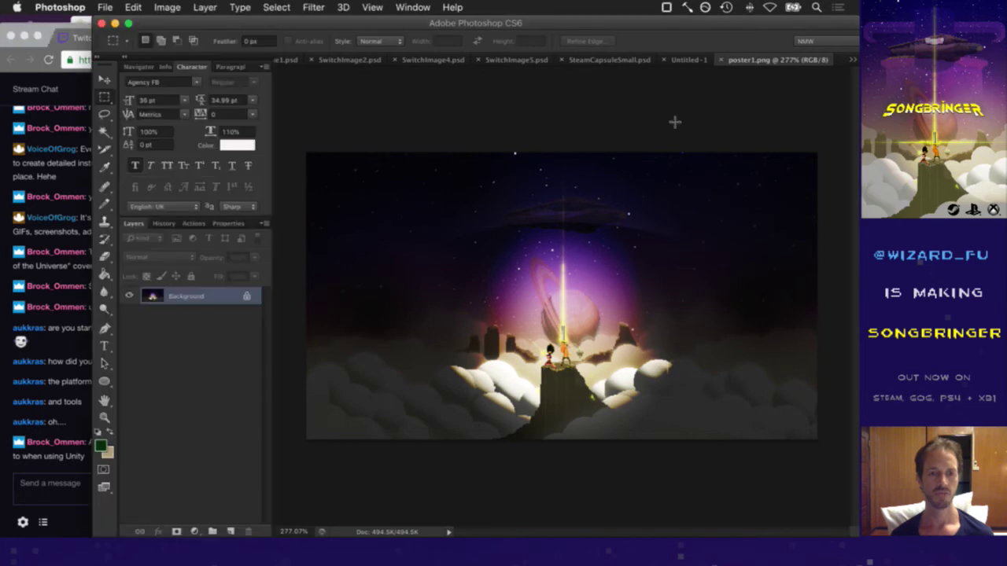
left_click(852, 59)
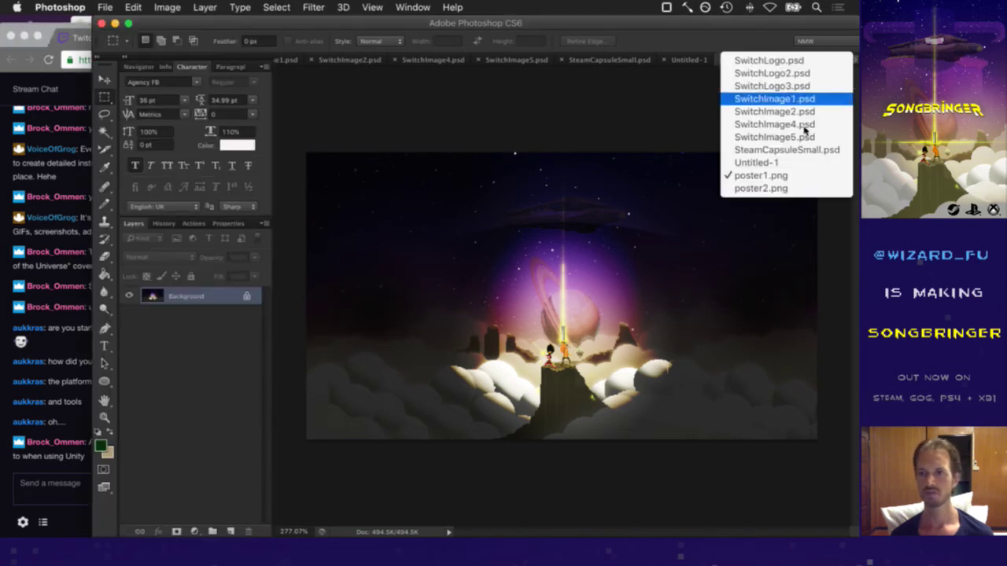
left_click(767, 189)
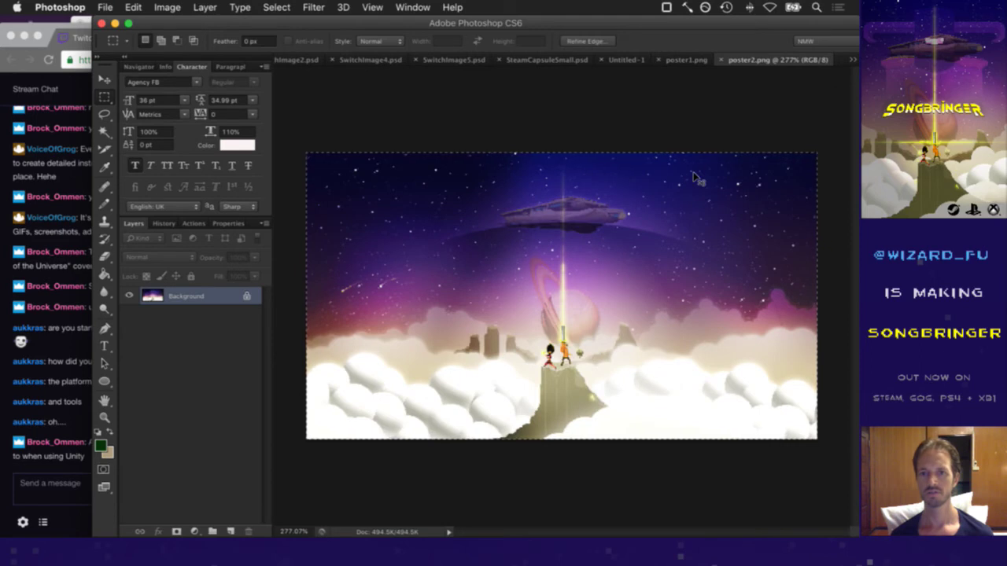
left_click(680, 60)
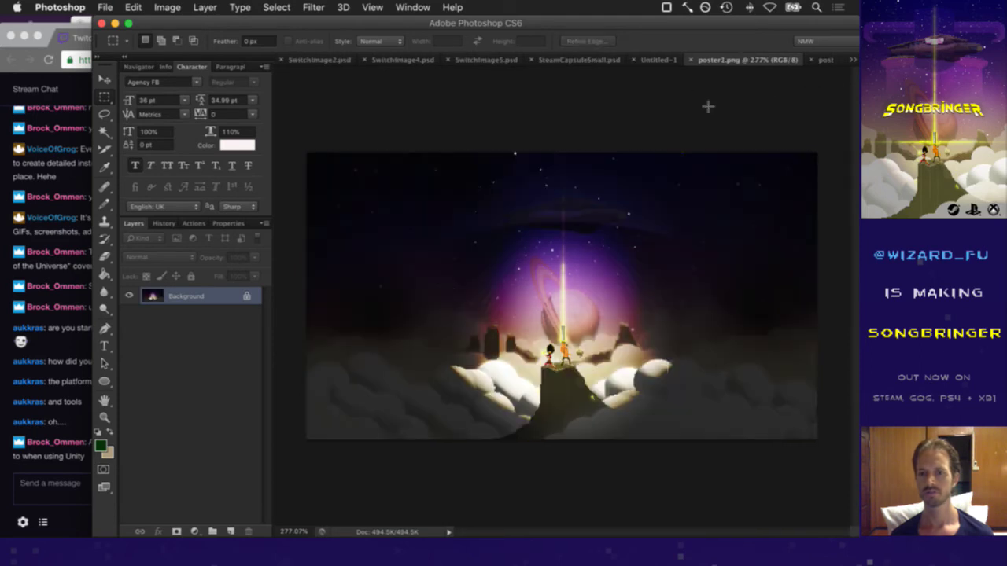
key("super+v")
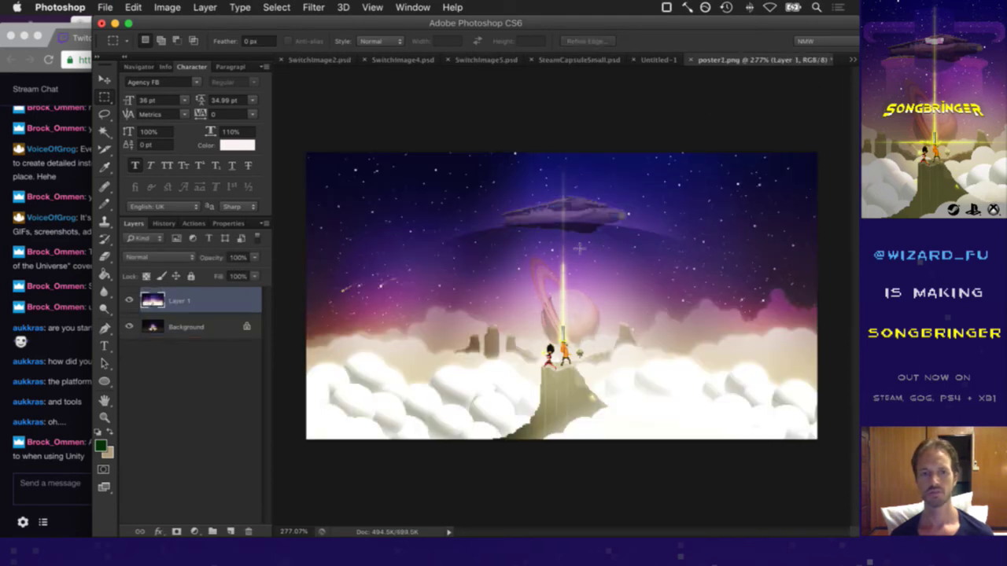
left_click(254, 257)
left_click_drag(252, 270, 234, 272)
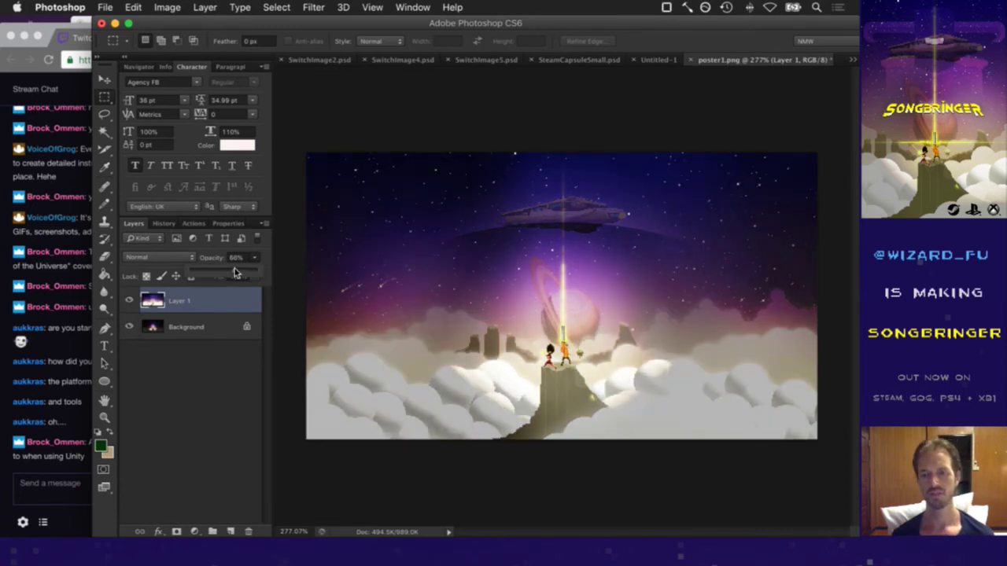
Copy the merged poster blend into Group 2 of SwitchImage4.psd and align its upper-left corner with the console screen
key("super+d")
key("super+a")
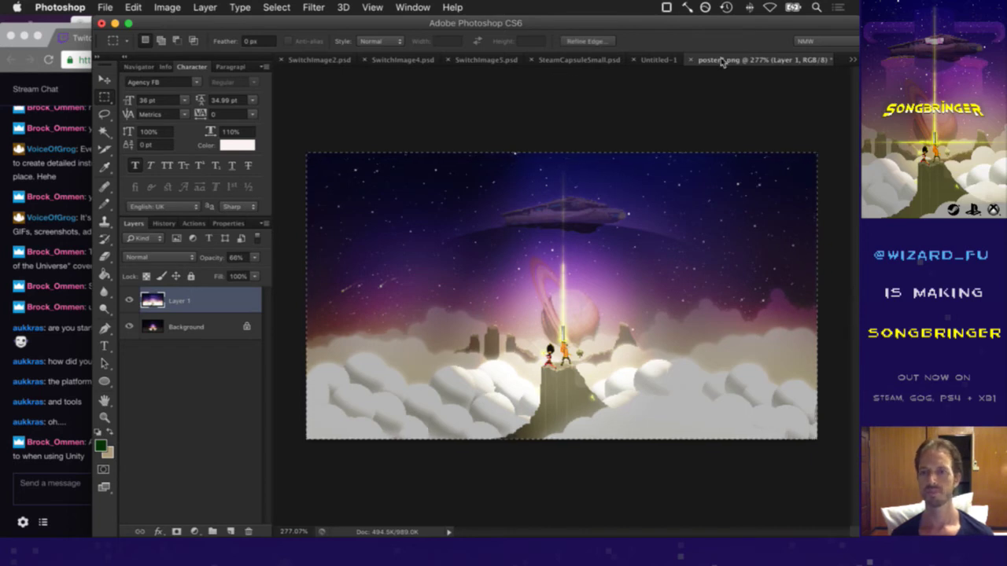
left_click(421, 61)
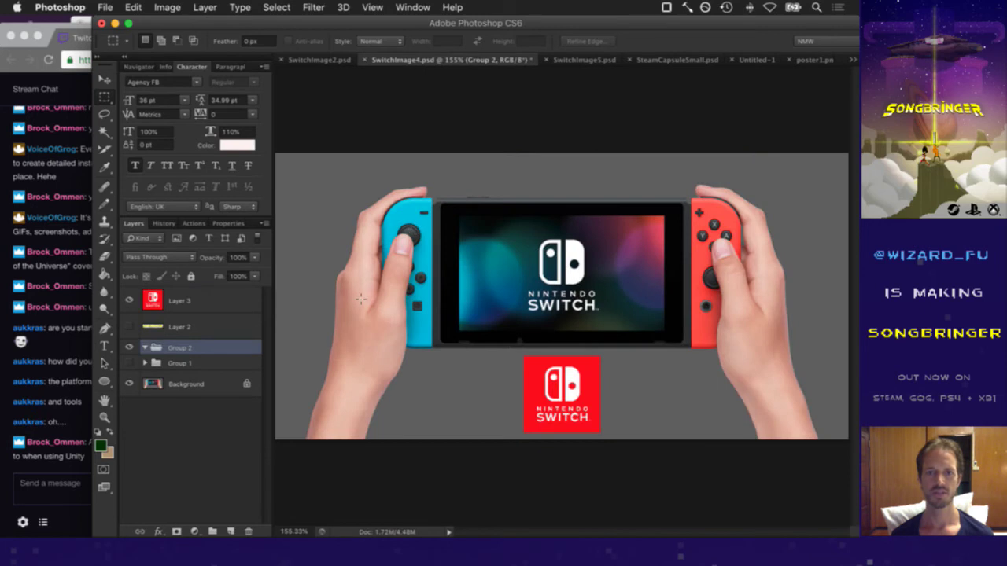
key("super+v")
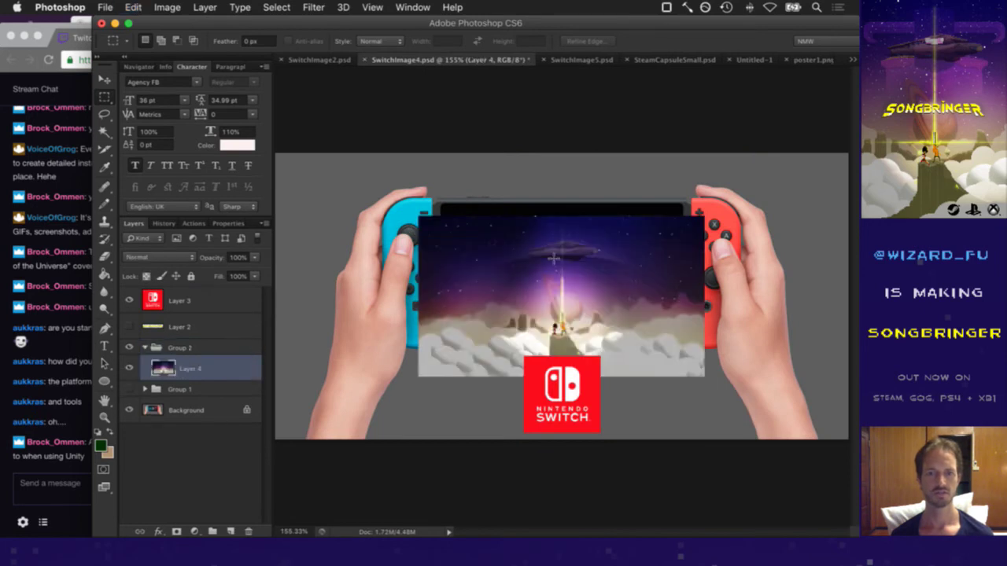
key("v")
left_click_drag(500, 256, 542, 252)
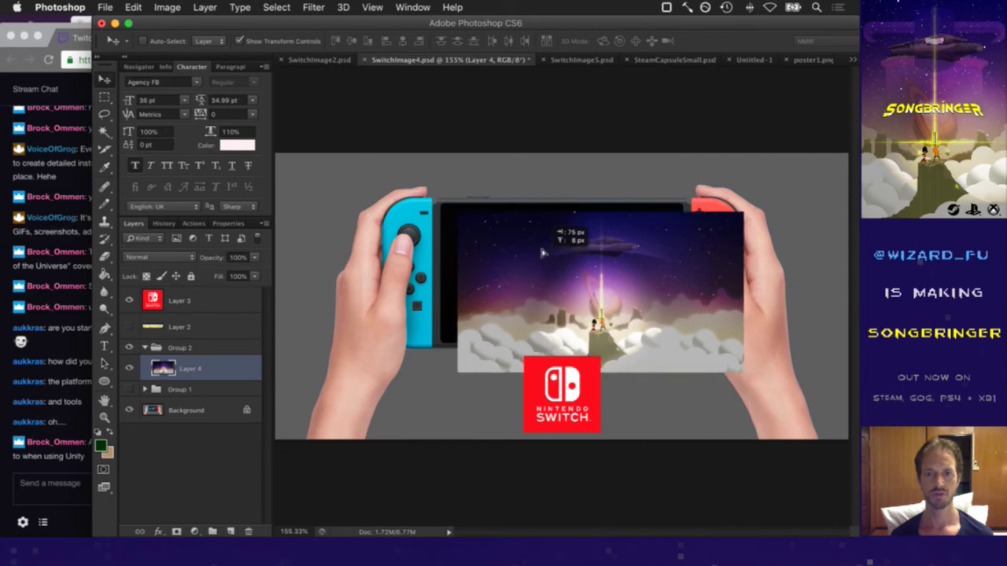
Scale the pasted poster layer to about 398 × 234 px so it fits the console screen
key("ctrl+t")
left_click_drag(743, 370, 664, 333)
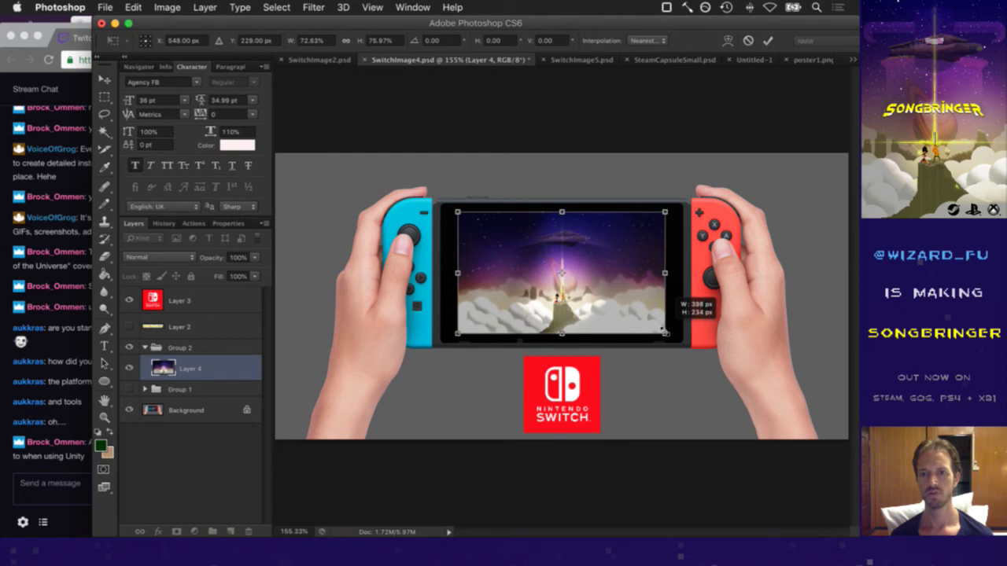
left_click_drag(665, 334, 665, 333)
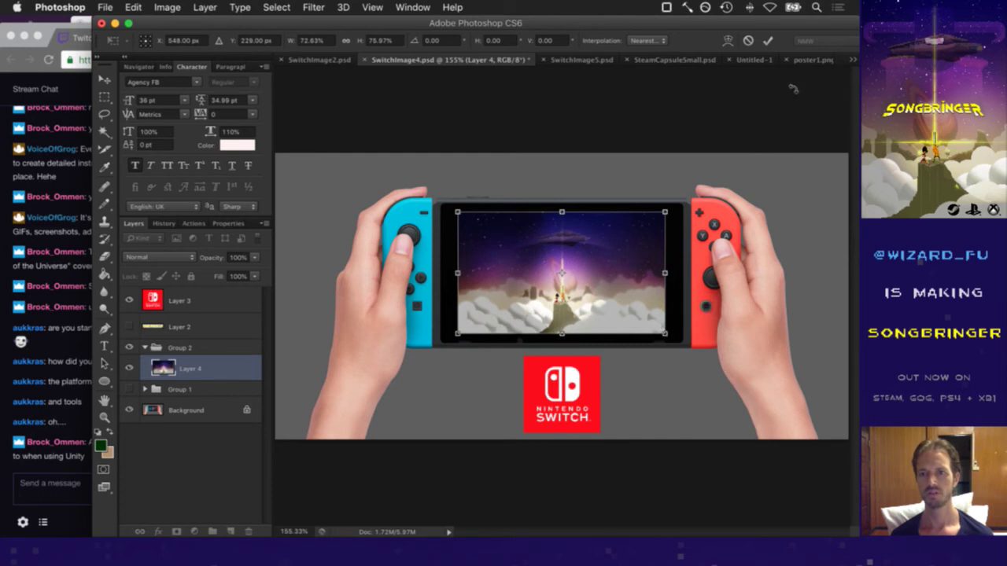
left_click(767, 40)
key("m")
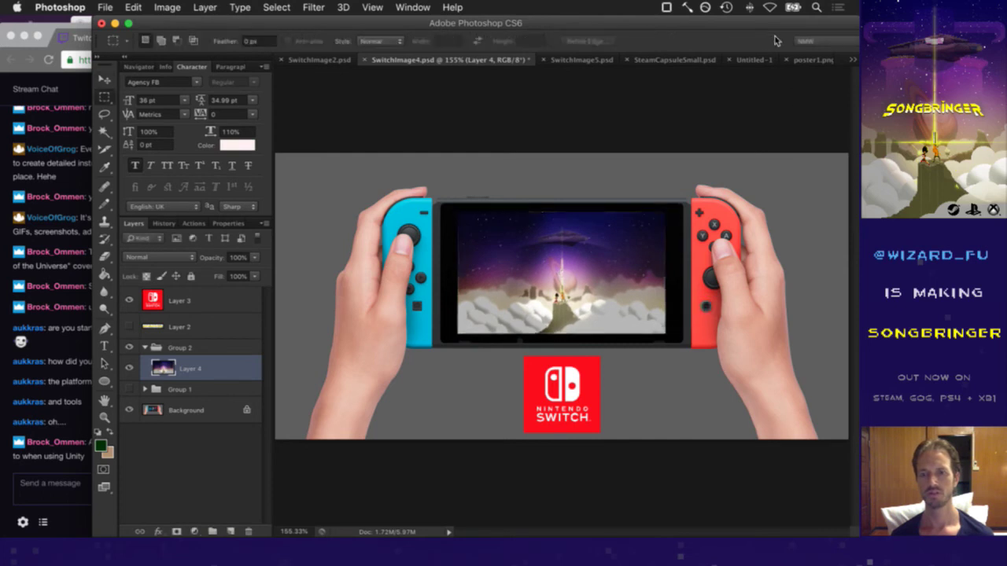
Nudge the poster layer slightly upward within the console screen and save SwitchImage4.psd
key("v")
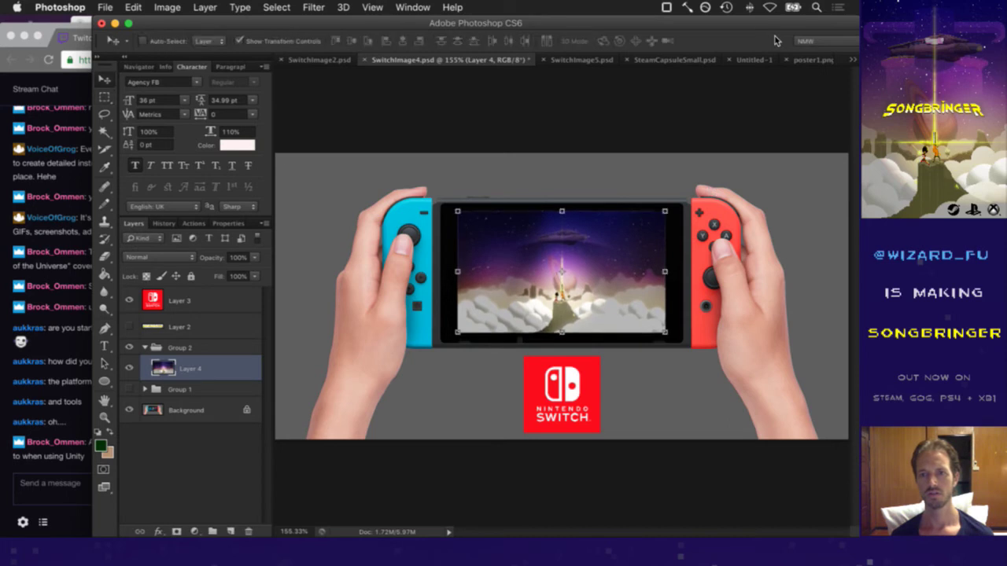
key("m")
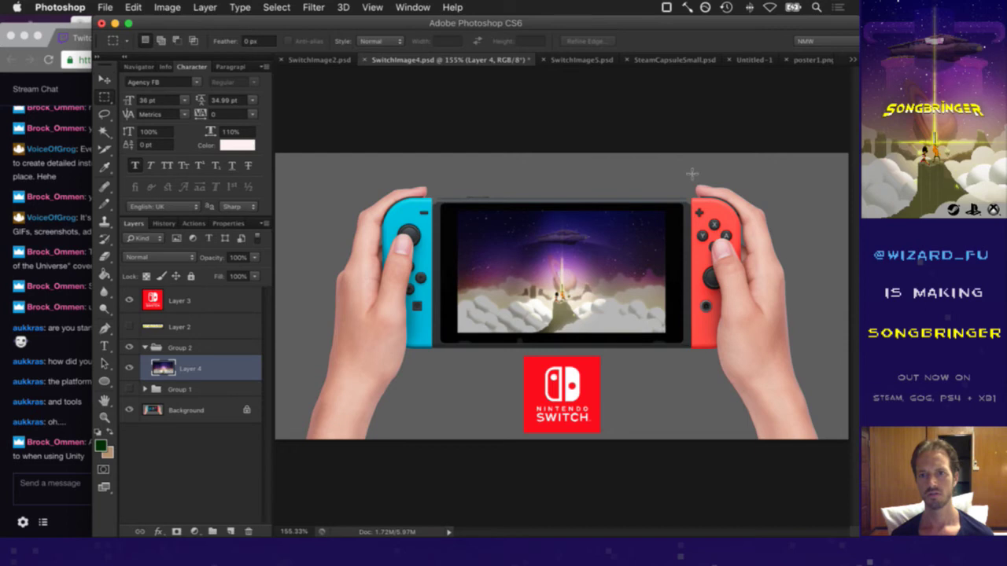
key("super+s")
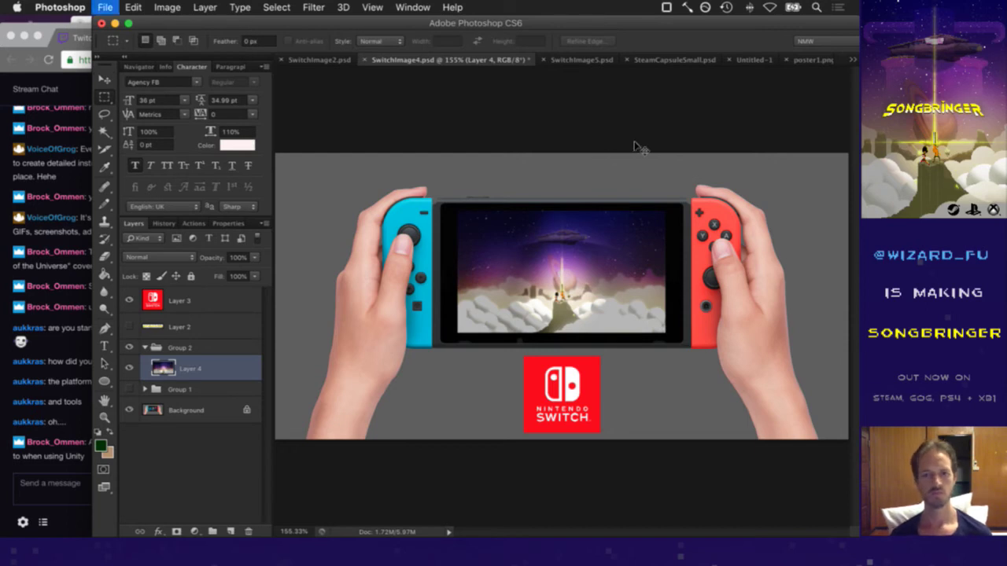
left_click(137, 326)
left_click(127, 326)
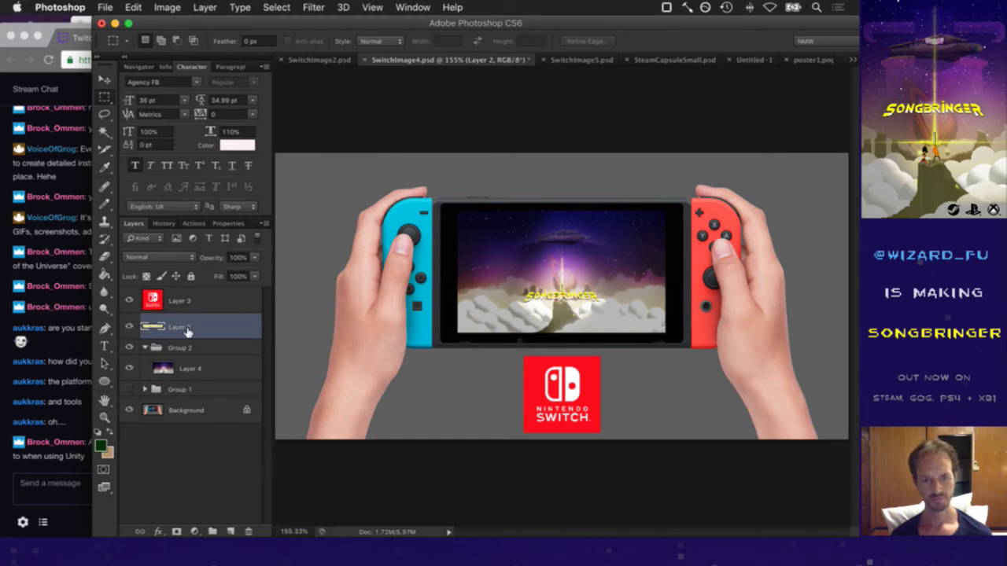
key("super+j")
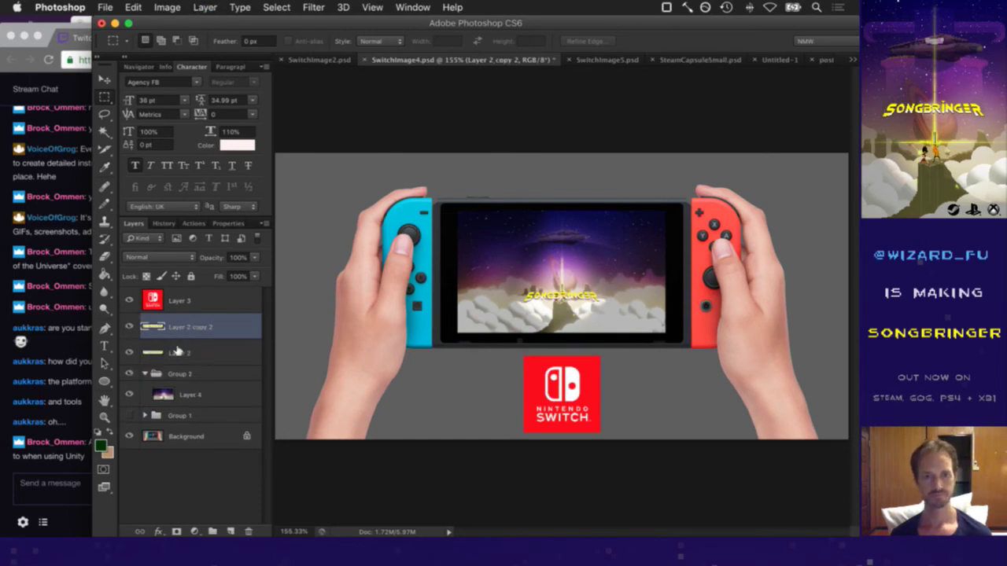
key("super+z")
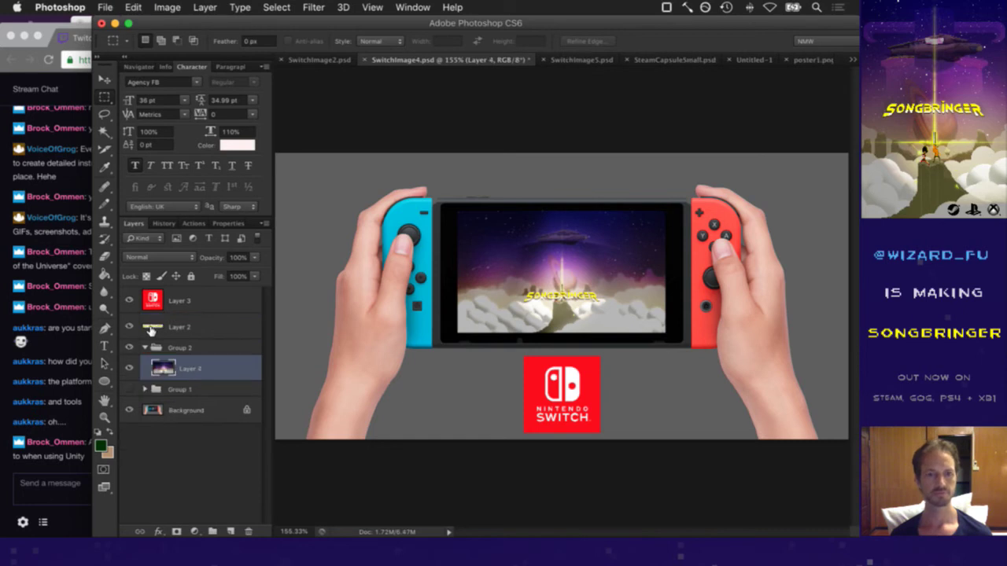
left_click(129, 326)
Rename the Layer 2 copy layer in Group 1 as logo and place a duplicate of it above Layer 4 in Group 2
left_click(145, 389)
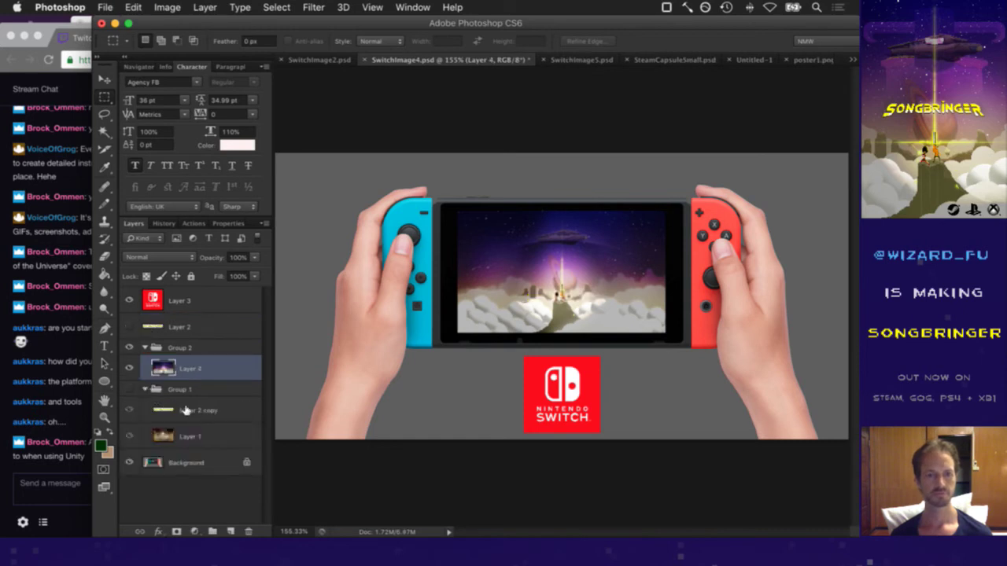
left_click(200, 409)
double_click(200, 409)
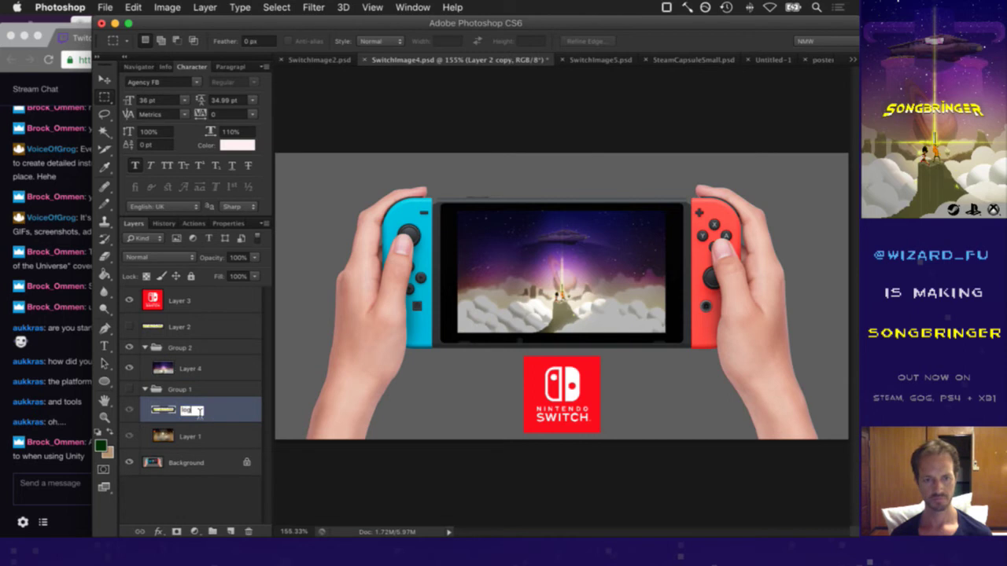
key("Return")
key("super+j")
left_click_drag(167, 409, 173, 367)
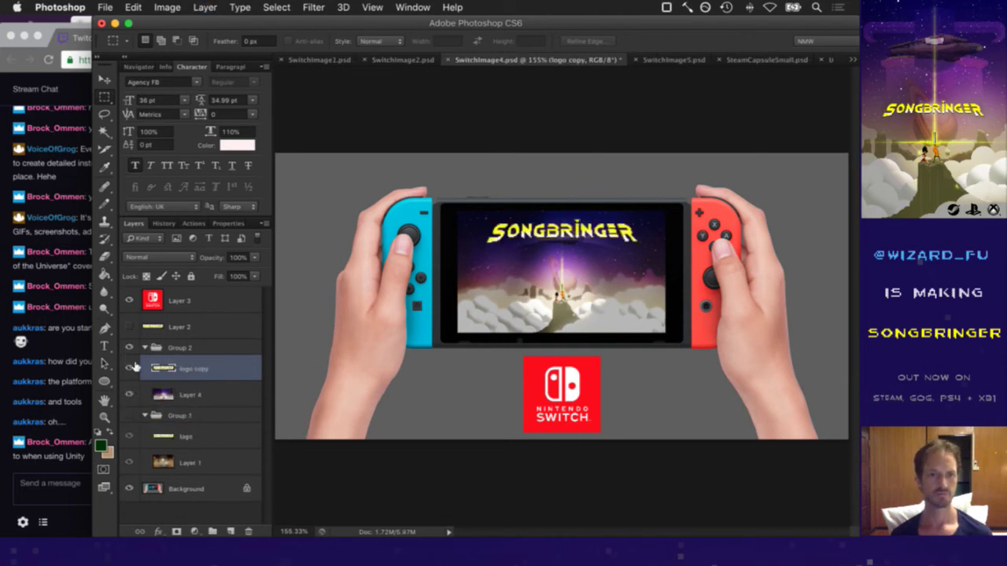
Move the duplicated Songbringer logo straight down to just above the two characters on the console screen
key("v")
left_click_drag(621, 226, 622, 254)
key("m")
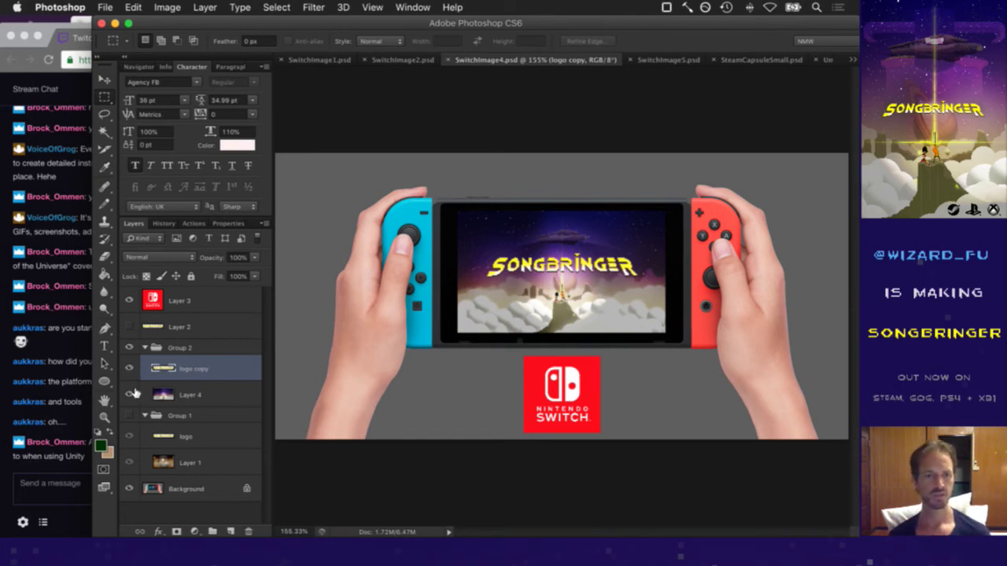
Switch to poster1.png, clear its selection and open the Canvas Size settings
left_click(852, 59)
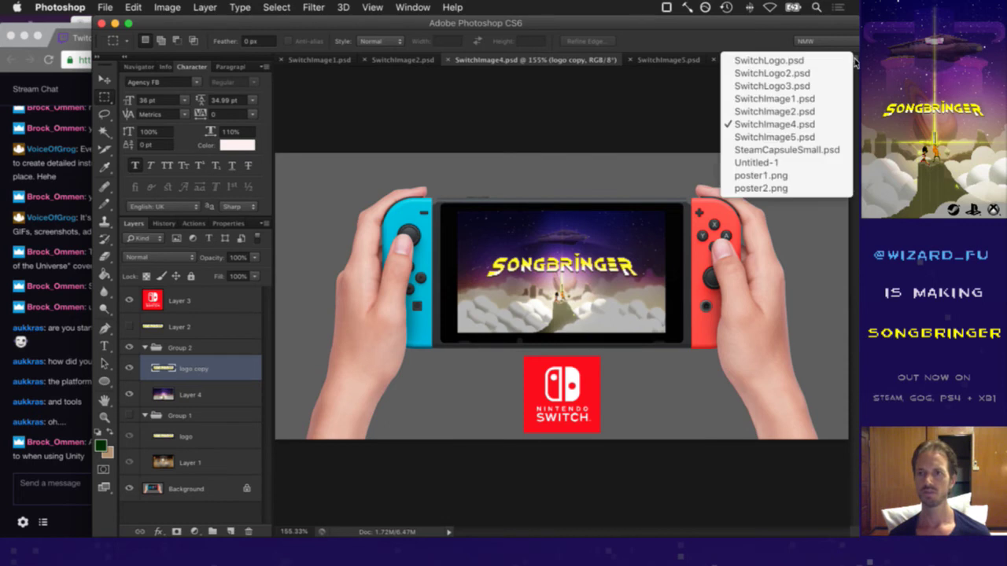
left_click(757, 176)
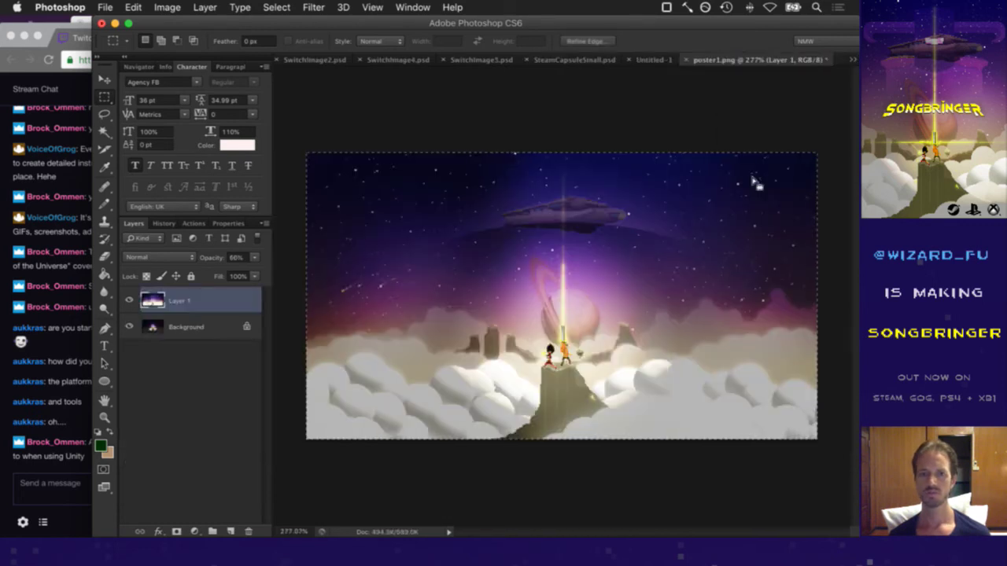
left_click(600, 113)
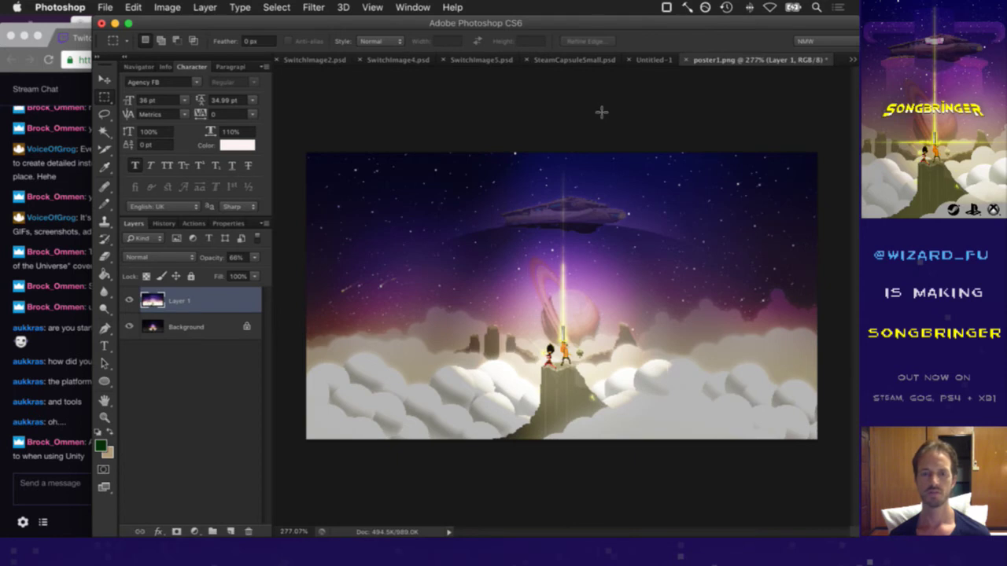
key("super+alt+c")
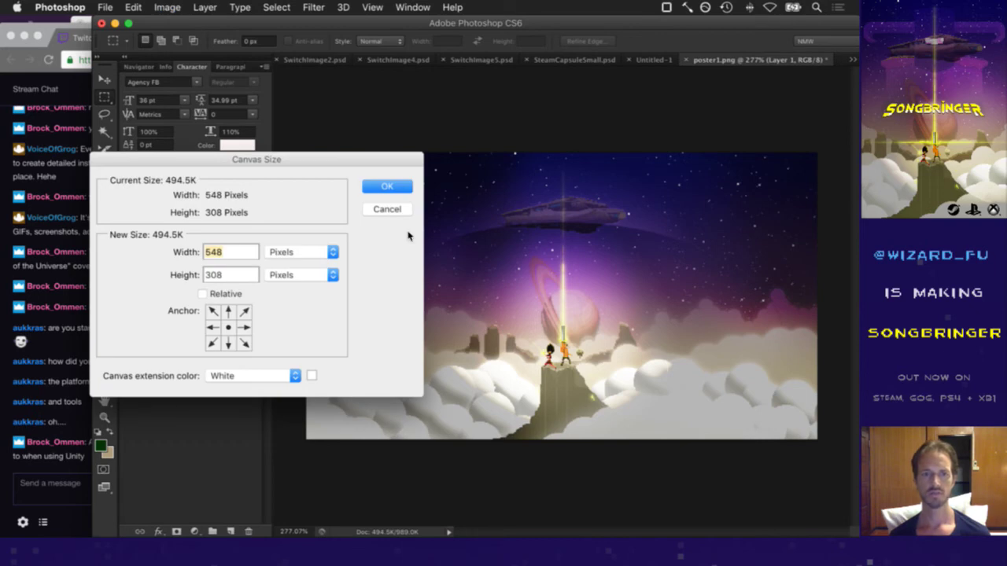
Switch to Calculator and divide 400 by 1.77777777777 to work out the matching canvas height
key("Escape")
key("super+Tab")
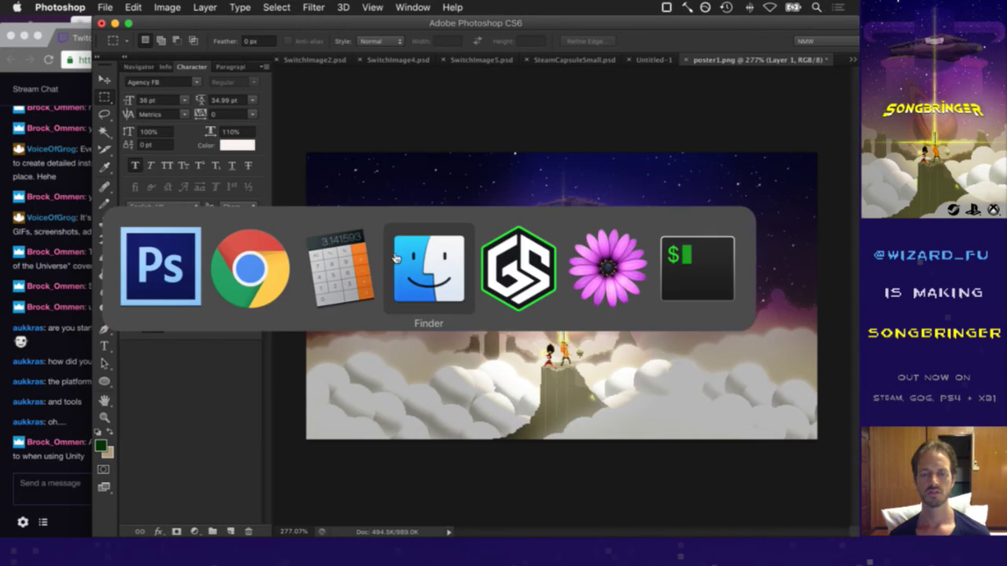
left_click(374, 283)
left_click(728, 193)
left_click(730, 99)
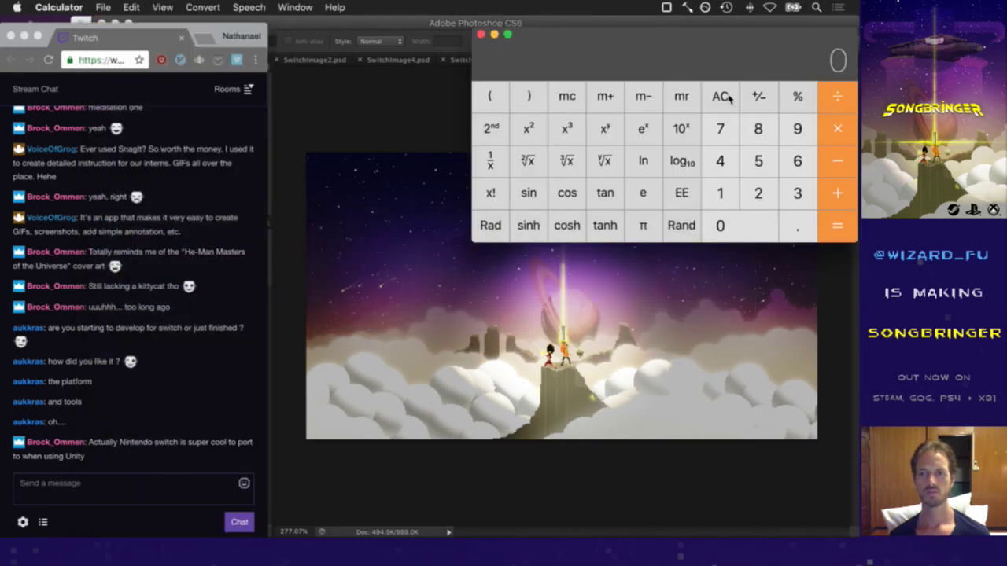
left_click(724, 143)
key("Escape")
left_click(721, 159)
left_click(730, 223)
left_click(730, 223)
left_click(836, 96)
left_click(720, 193)
left_click(797, 225)
double_click(722, 127)
double_click(722, 127)
double_click(722, 127)
double_click(723, 125)
triple_click(723, 125)
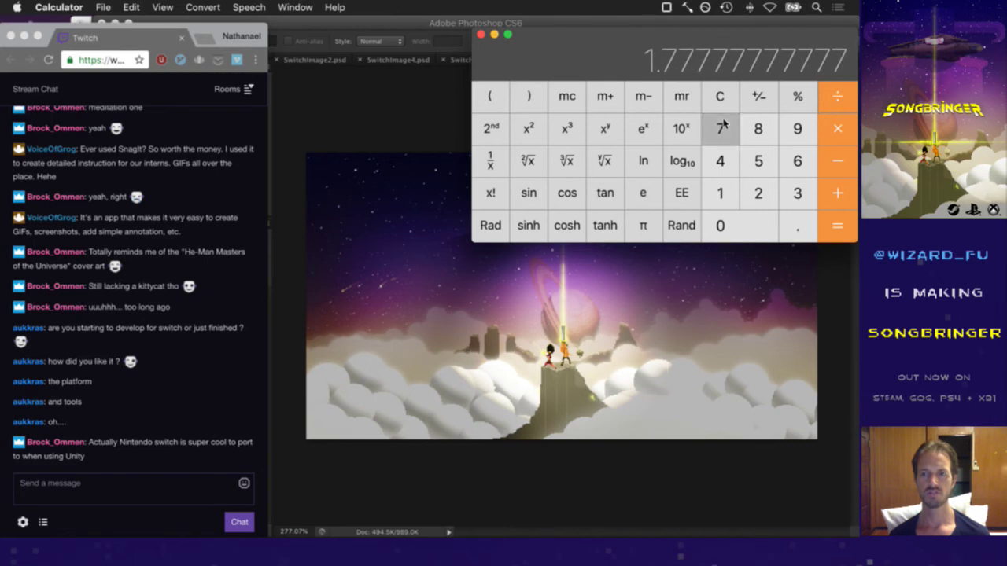
left_click(838, 234)
Return to Photoshop, crop the poster1.png canvas to 400 by 225 pixels and select the whole image
left_click(409, 109)
key("super+alt+c")
type("400")
key("Tab")
type("225")
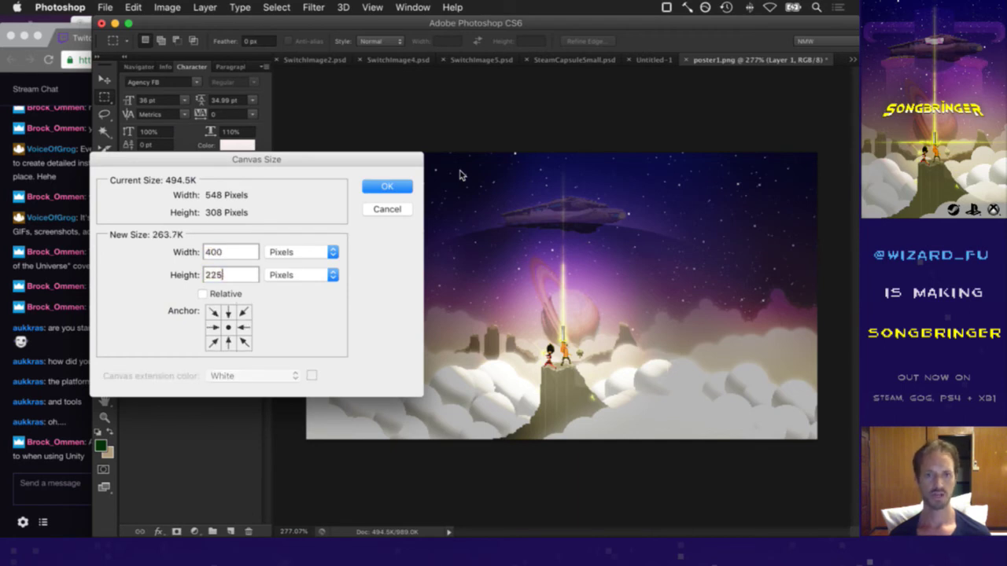
key("Return")
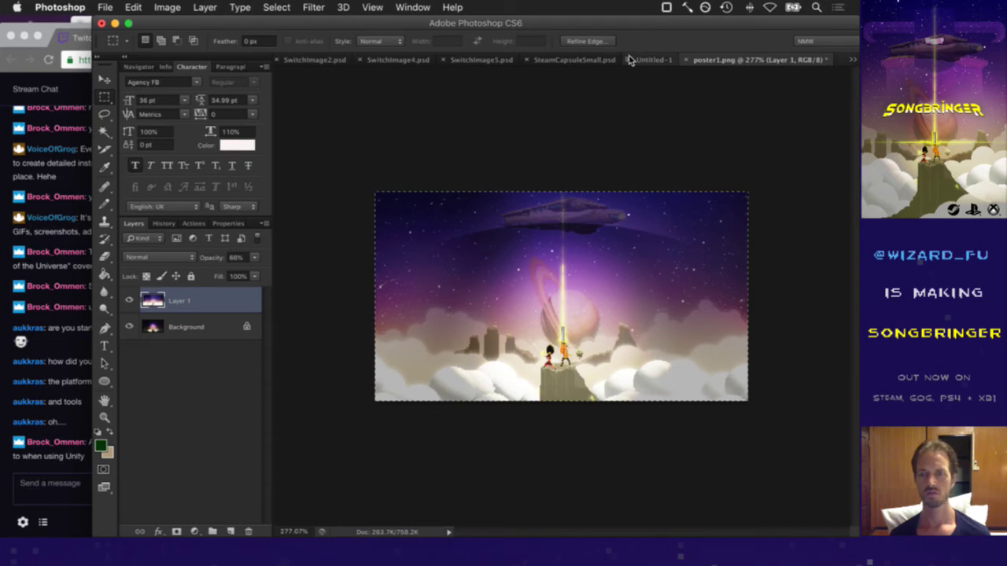
Paste the copied poster artwork into SwitchImage4.psd, directly above Layer 4 in Group 2
left_click(850, 61)
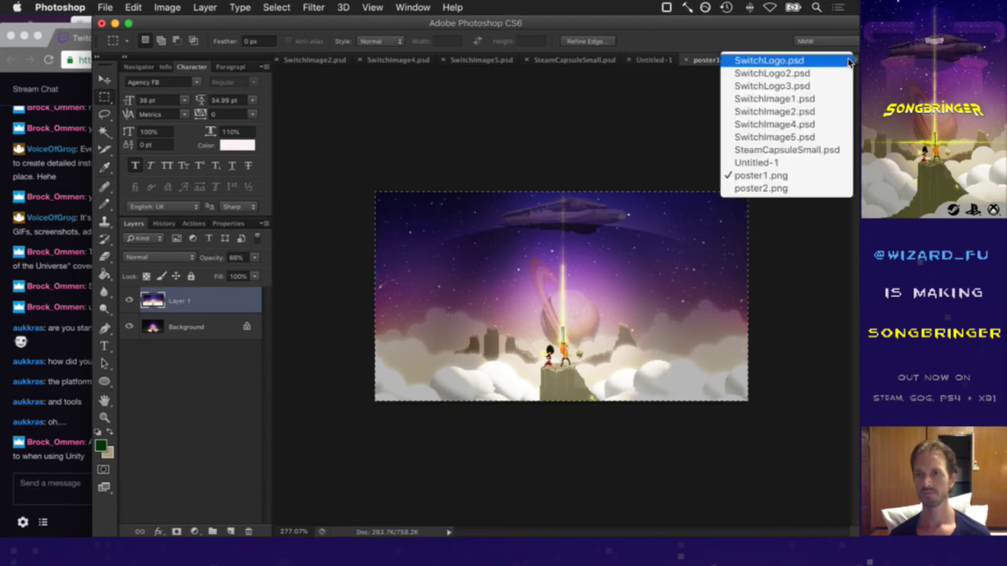
left_click(759, 126)
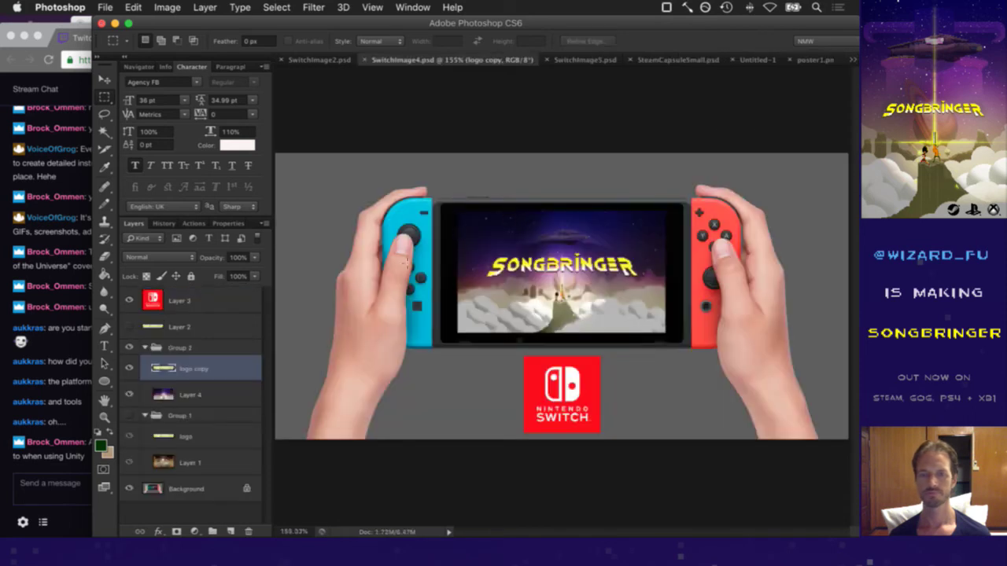
left_click(201, 395)
key("super+v")
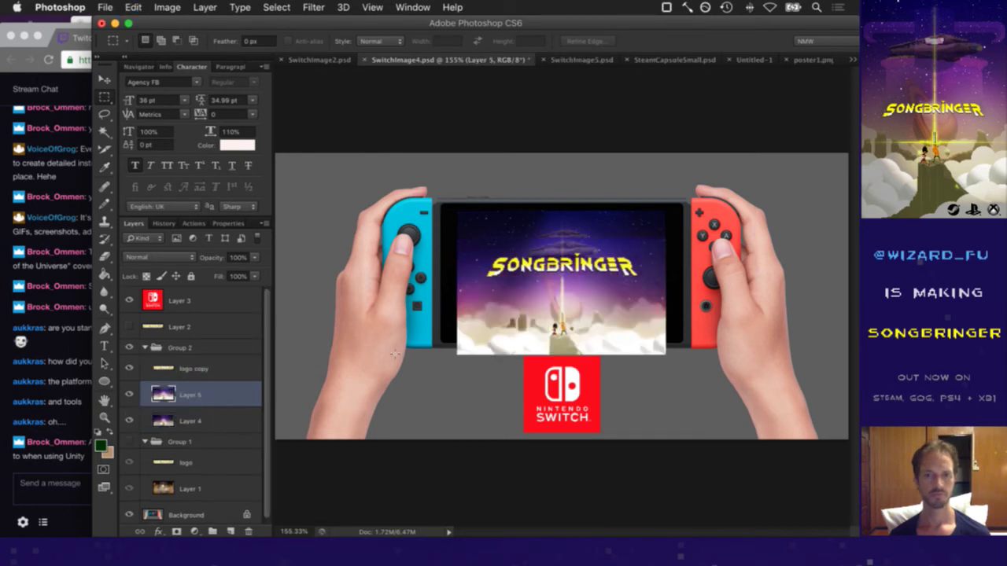
Move the pasted artwork up to fit inside the console's screen, with Layer 4 hidden, and fine-tune its vertical position
key("v")
left_click_drag(532, 296, 528, 279)
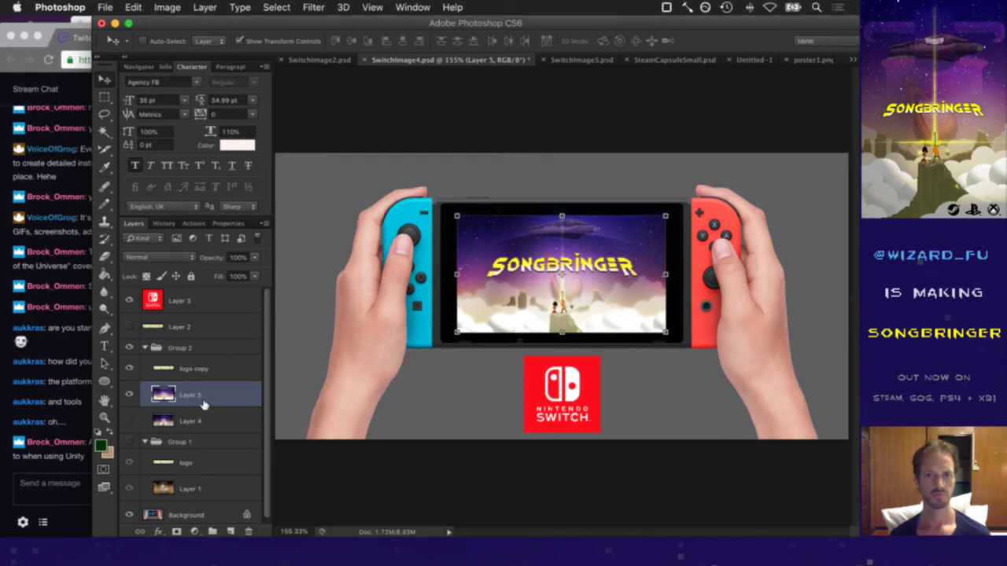
key("Up")
key("Up")
key("Up")
key("Down")
key("Down")
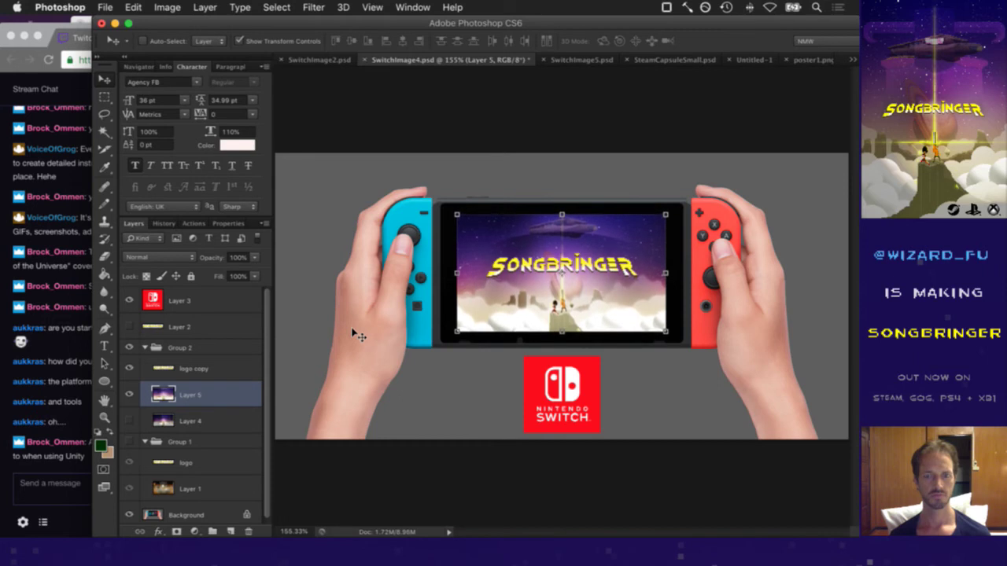
key("m")
left_click(470, 346, "super")
left_click_drag(471, 346, 462, 350)
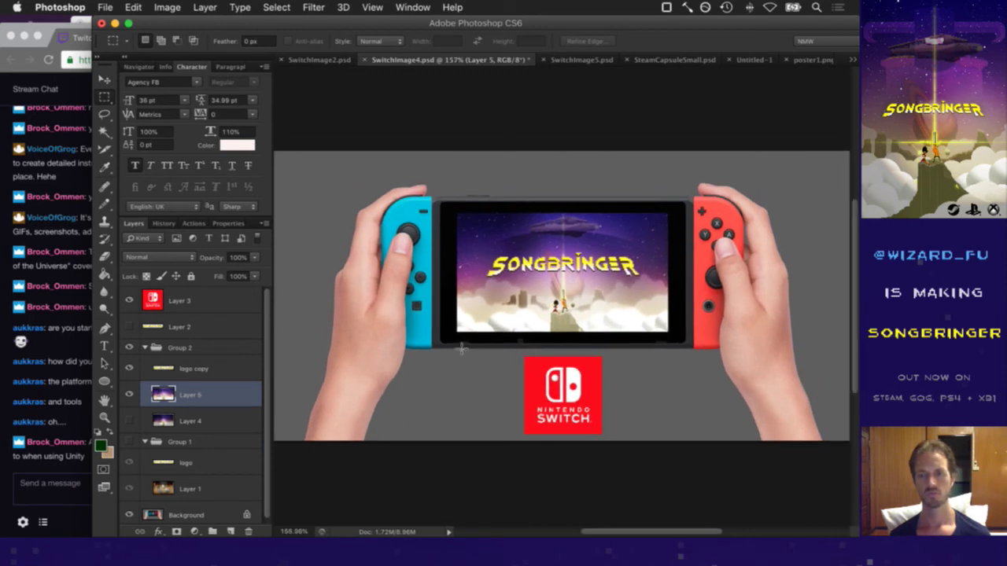
Nudge the logo copy layer slightly upward on the console screen and save the document
left_click(200, 368)
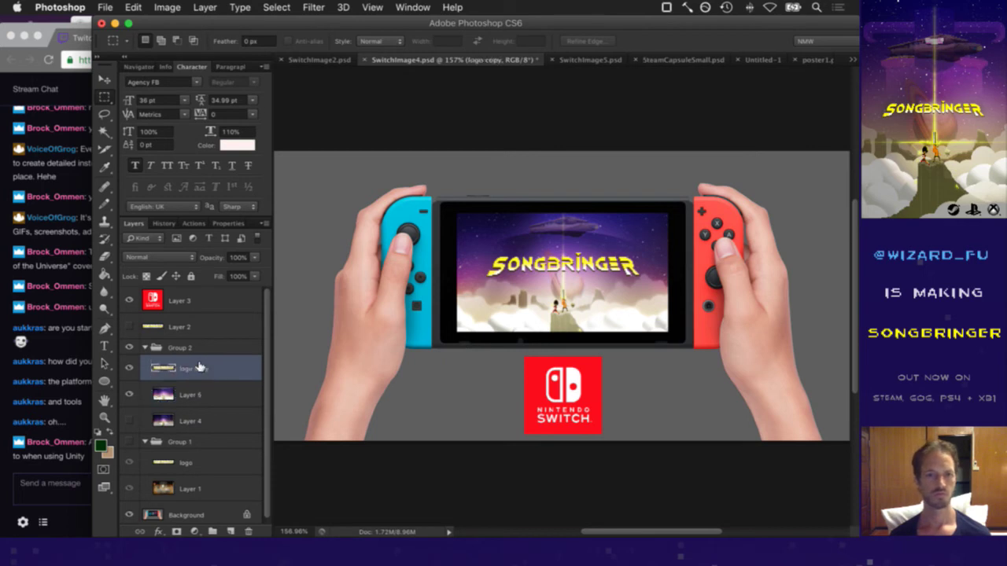
key("v")
key("Up")
key("Up")
key("Up")
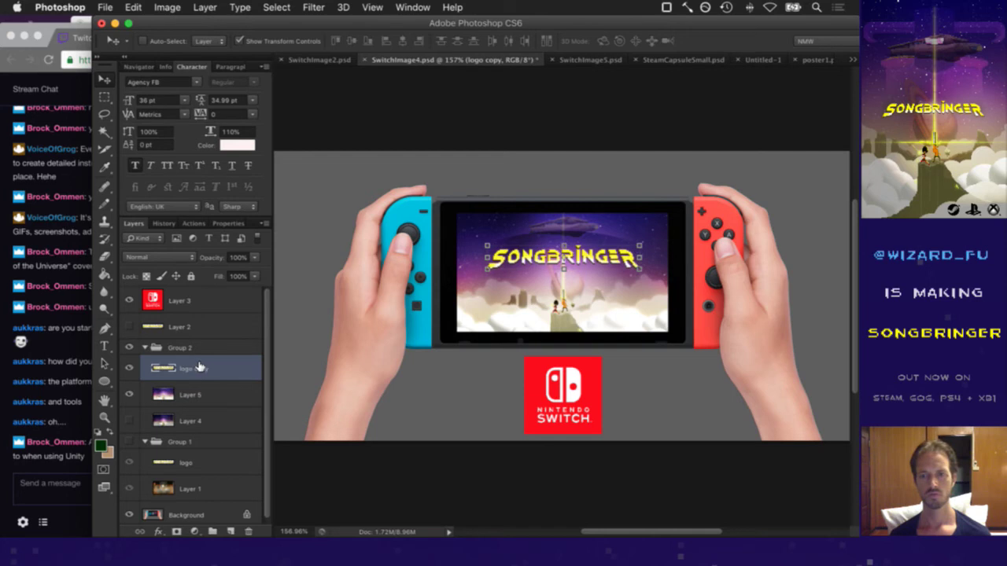
key("m")
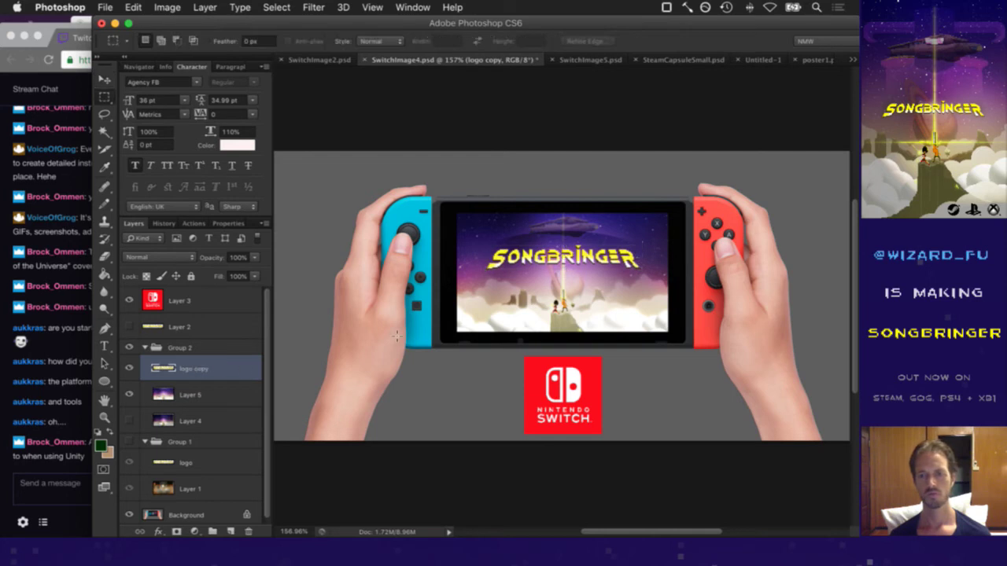
key("super")
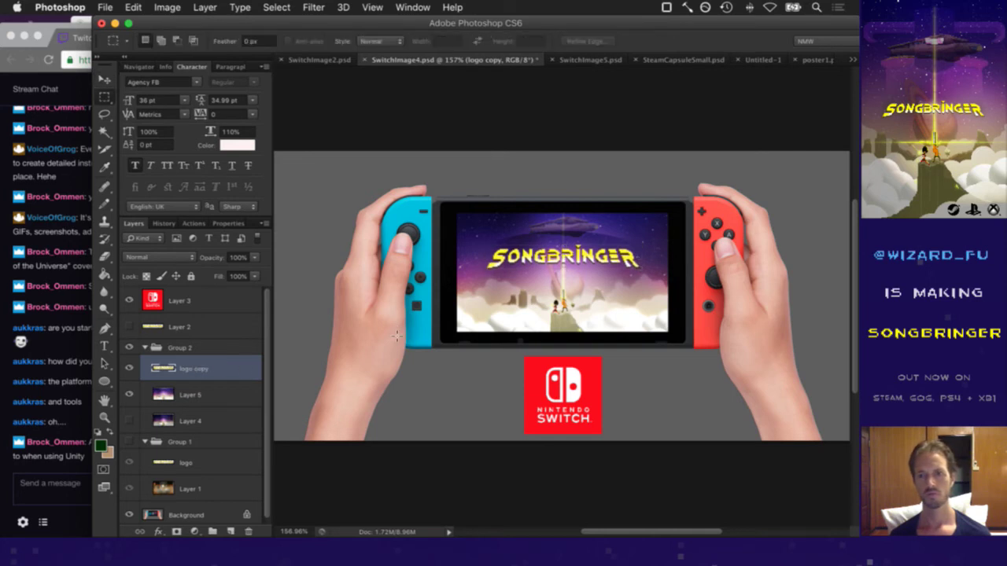
key("super")
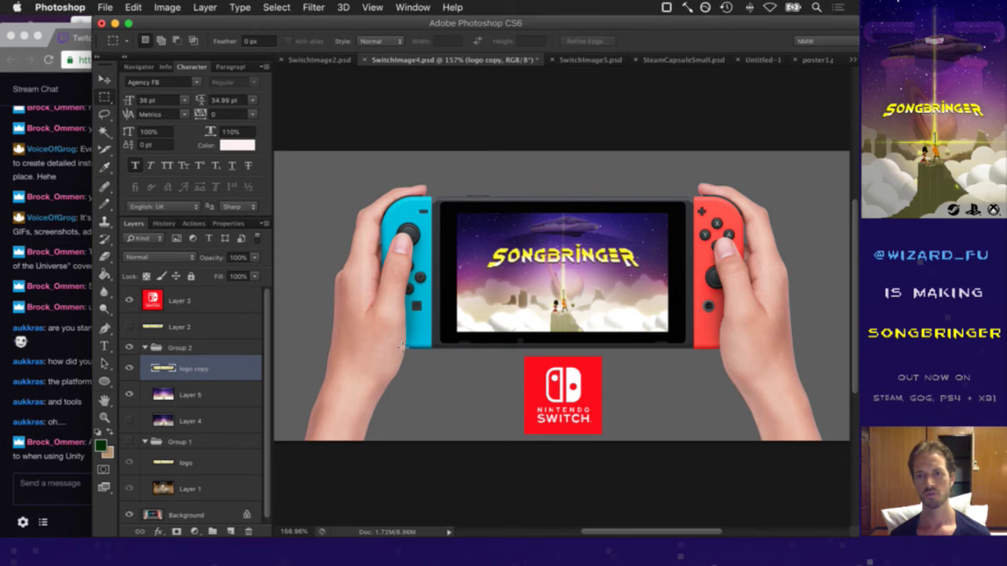
key("super+s")
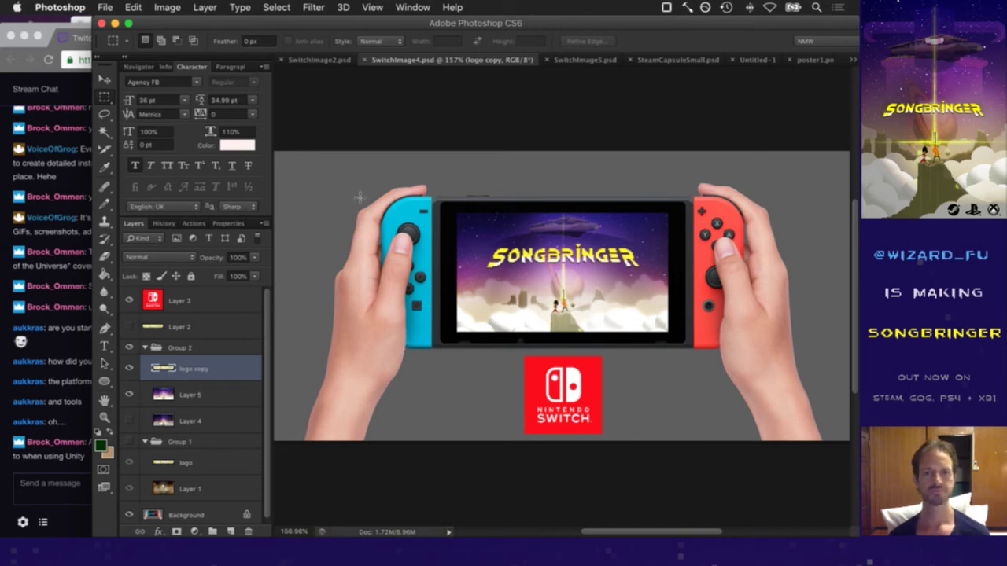
Set the canvas height to 1097 pixels, keeping the content centered and using white as the extension color
scroll(414, 226, "down", 3)
key("alt+super+c")
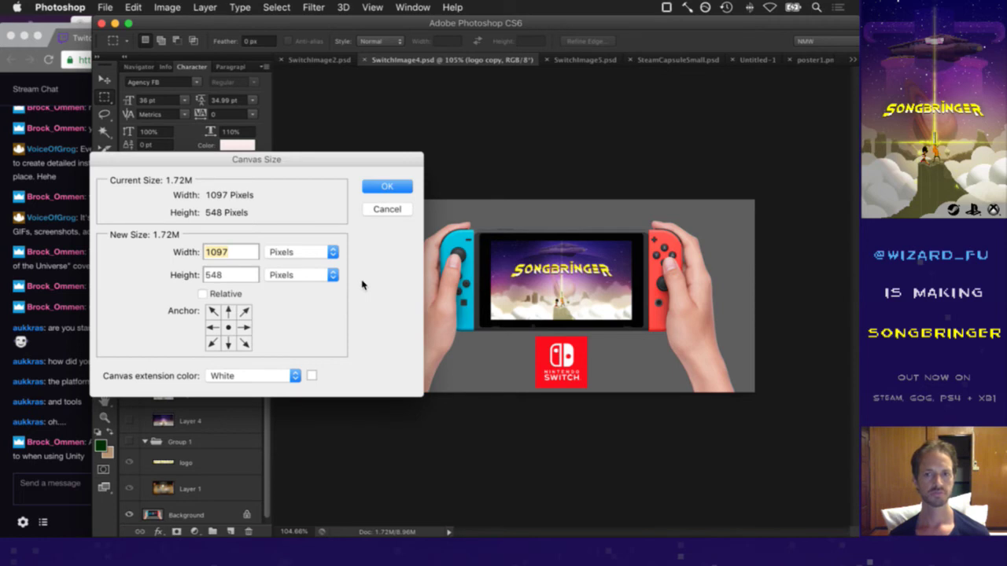
key("Escape")
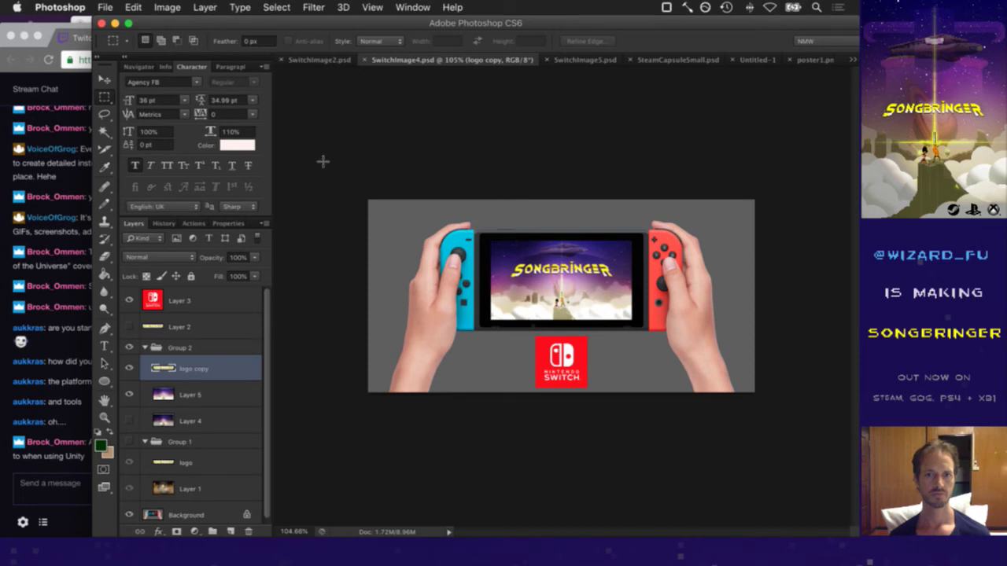
left_click_drag(384, 157, 840, 464)
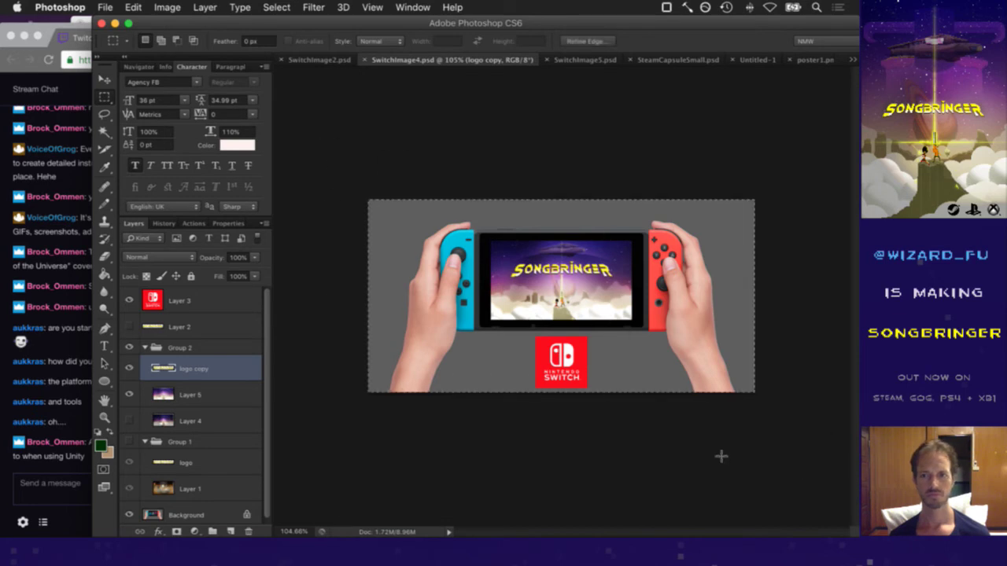
key("super+alt+c")
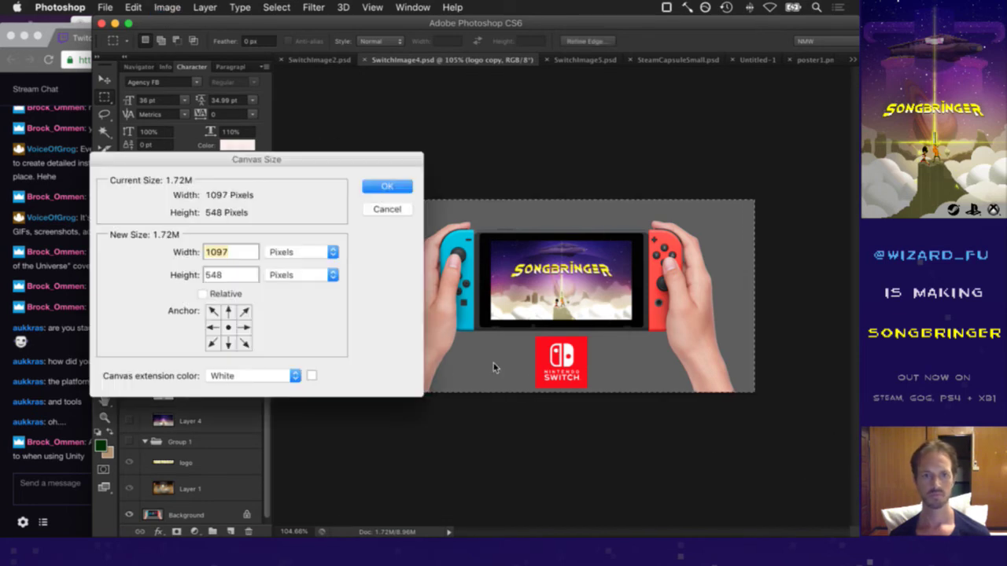
key("Tab")
type("1097")
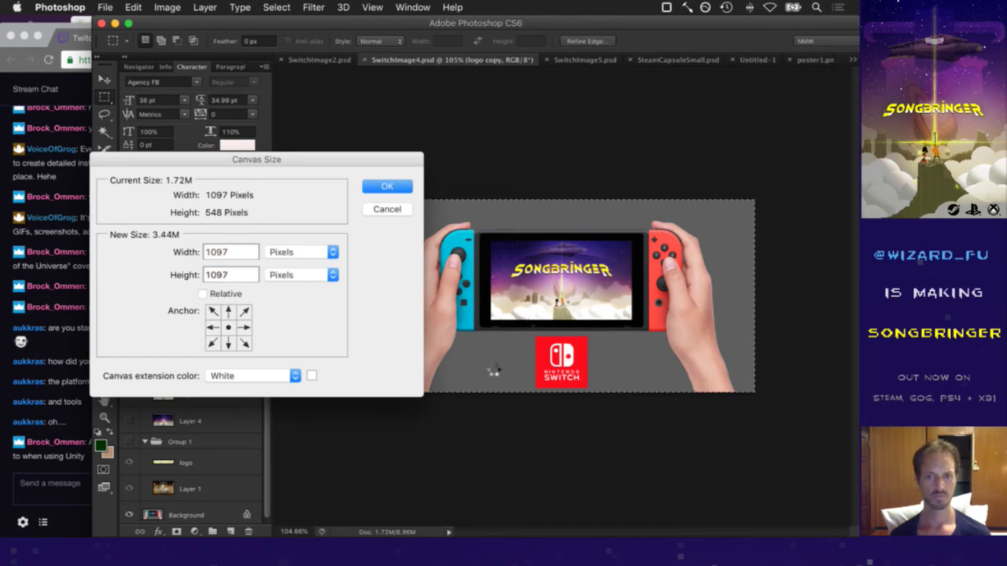
key("Return")
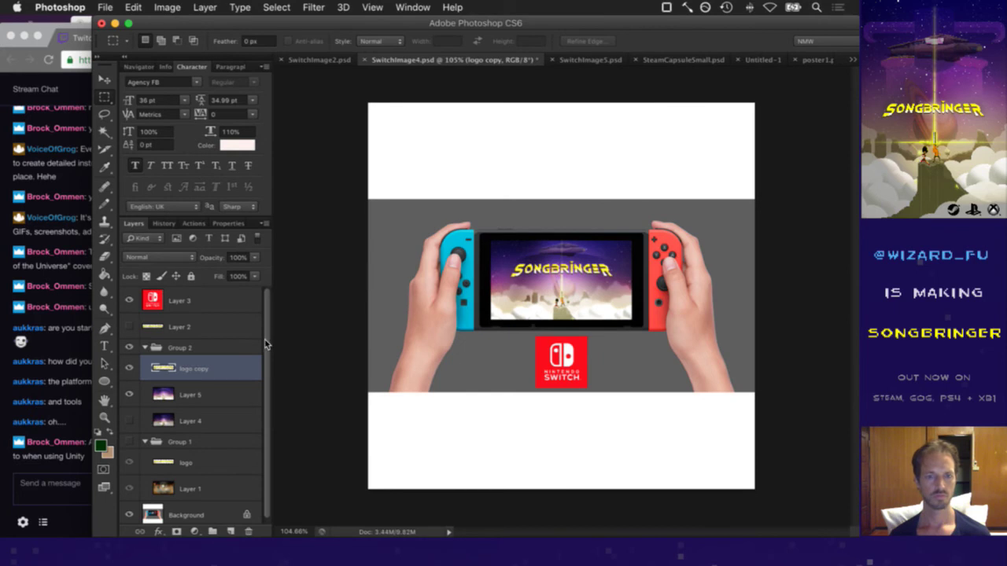
Convert the Background into a regular layer named Layer 0
left_click_drag(268, 343, 264, 425)
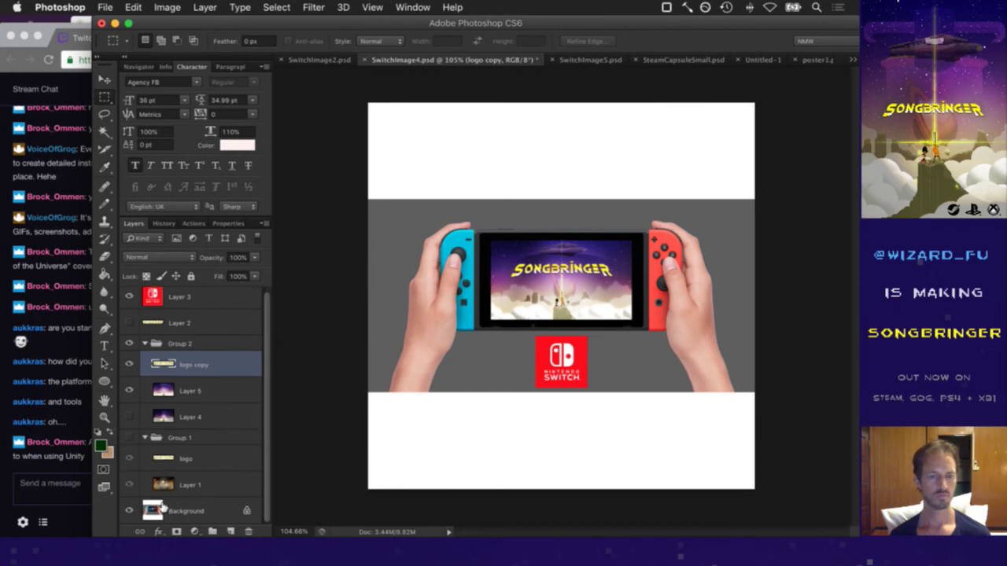
left_click(162, 509)
right_click(184, 509)
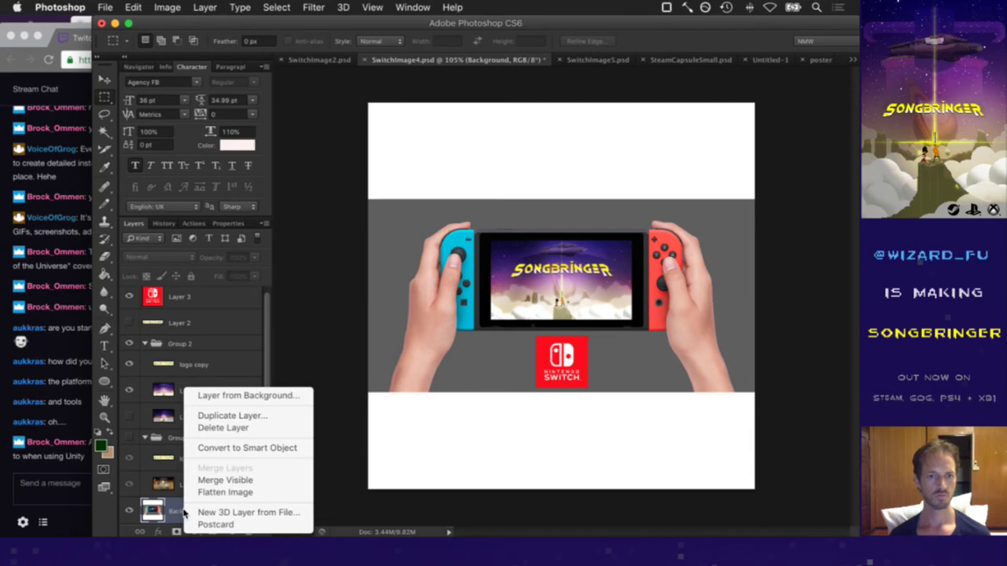
left_click(226, 397)
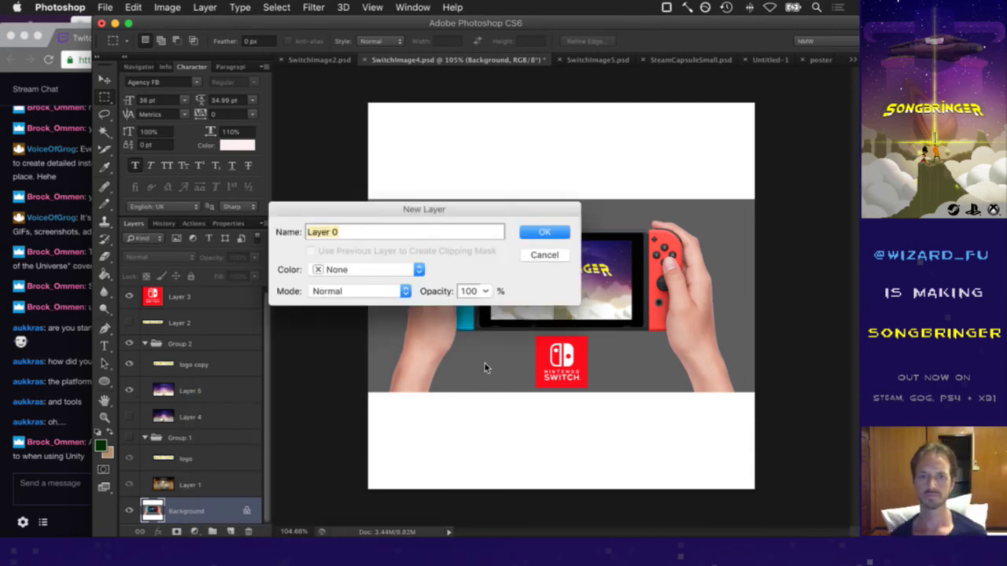
left_click(536, 232)
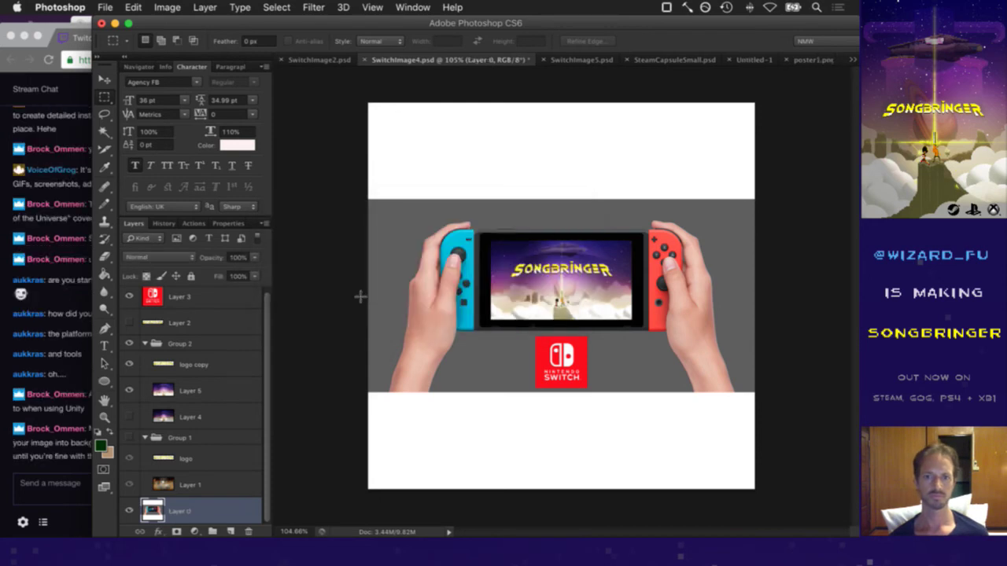
Read the newest messages in the Twitch stream chat in Chrome and return to Photoshop
left_click(31, 476)
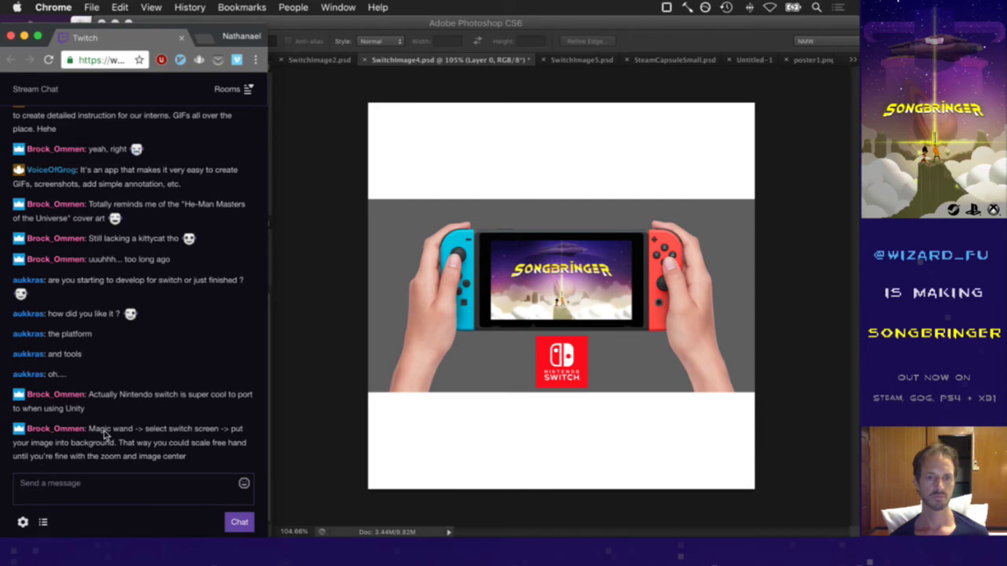
left_click_drag(105, 429, 115, 443)
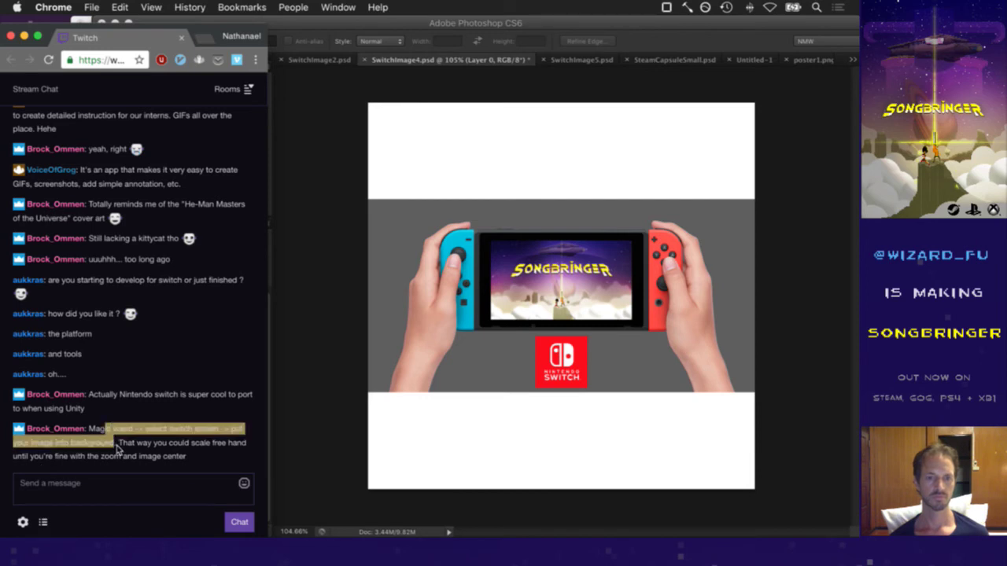
left_click(116, 448)
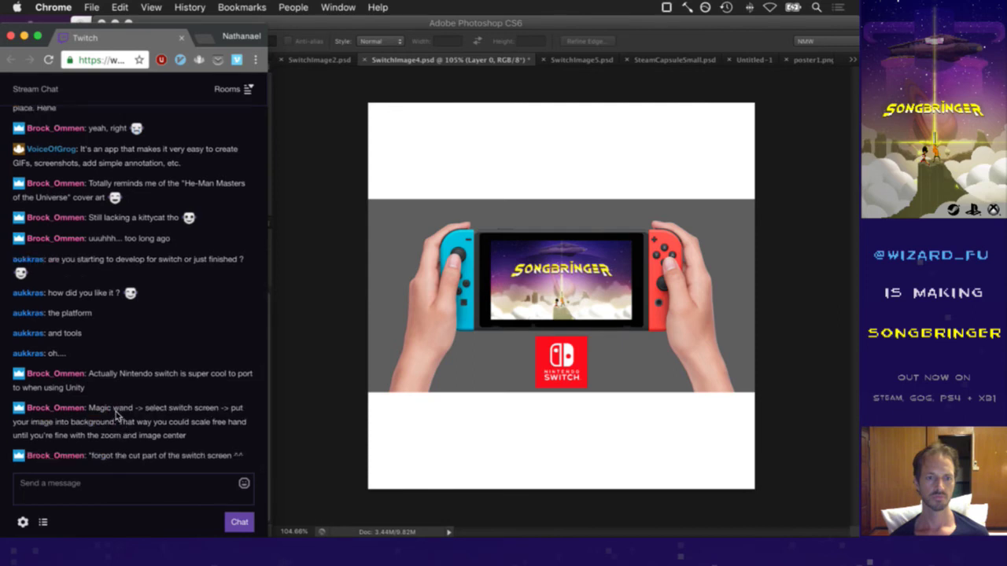
left_click_drag(136, 423, 192, 443)
left_click(248, 435)
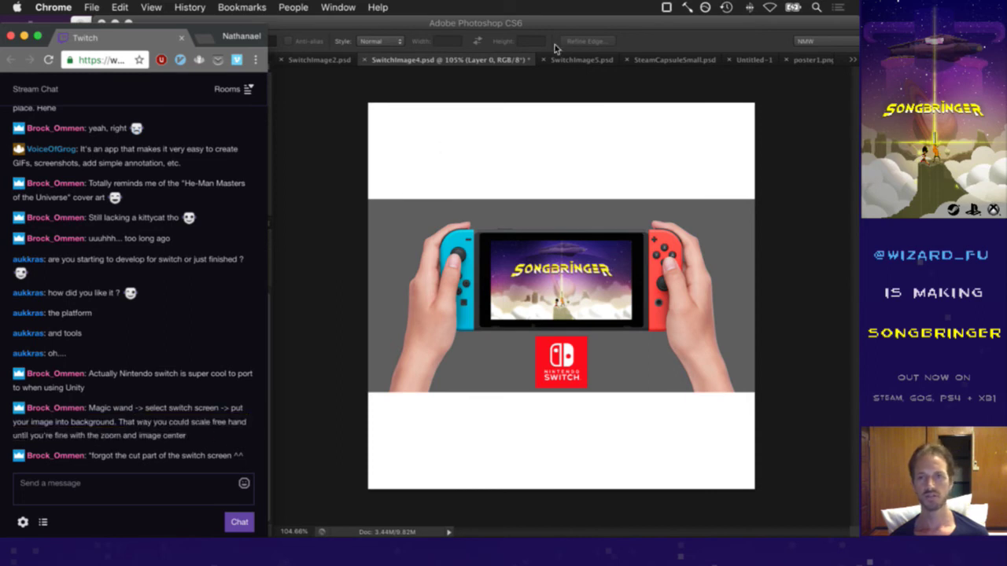
left_click(645, 35)
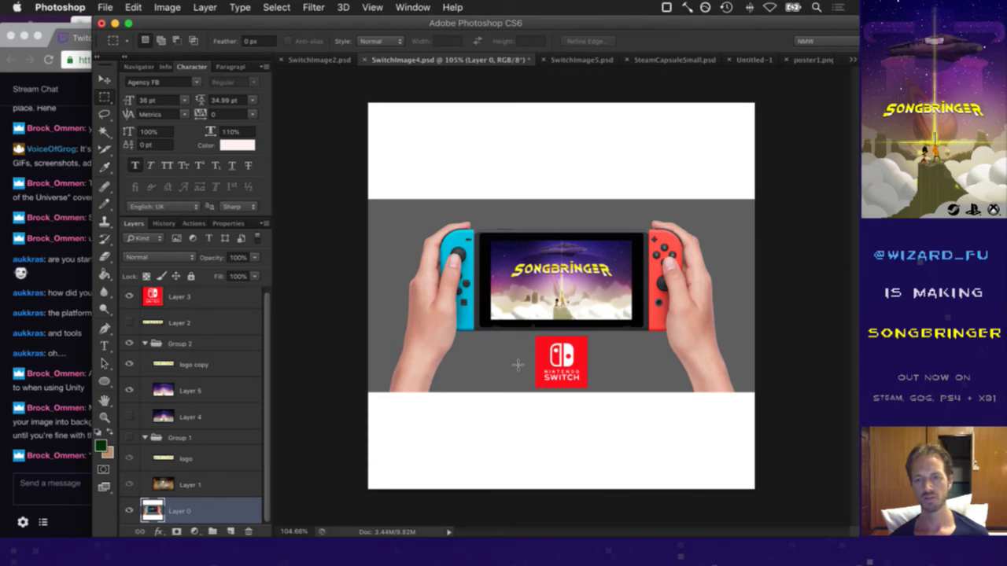
Try shifting Layer 0 horizontally behind the screen artwork, and undo the move
left_click_drag(512, 322, 525, 323)
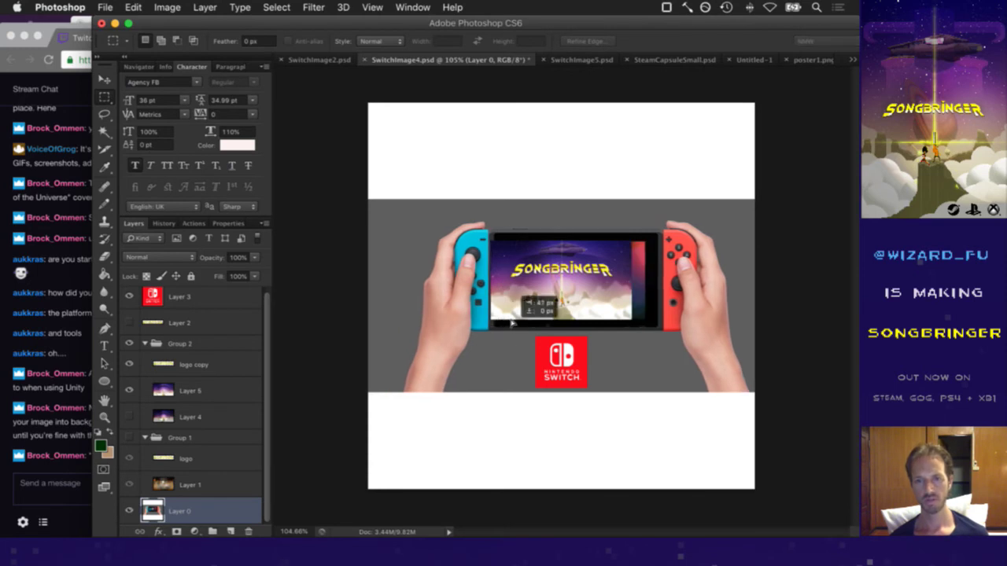
key("super+z")
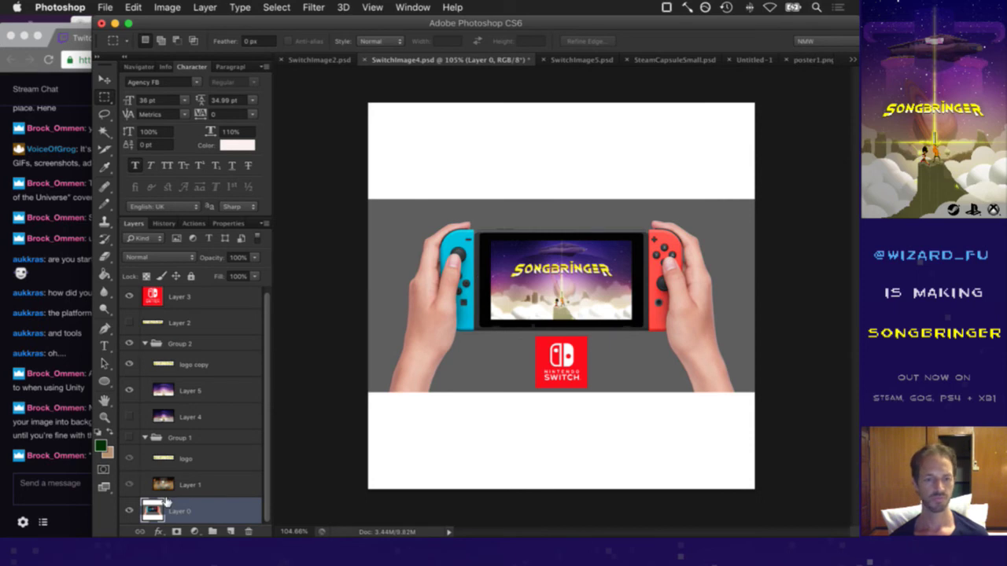
Select the white bands above and below the Switch image, cut them to a new layer, and hide that layer
left_click(105, 132)
left_click(467, 179)
left_click(457, 418, "shift")
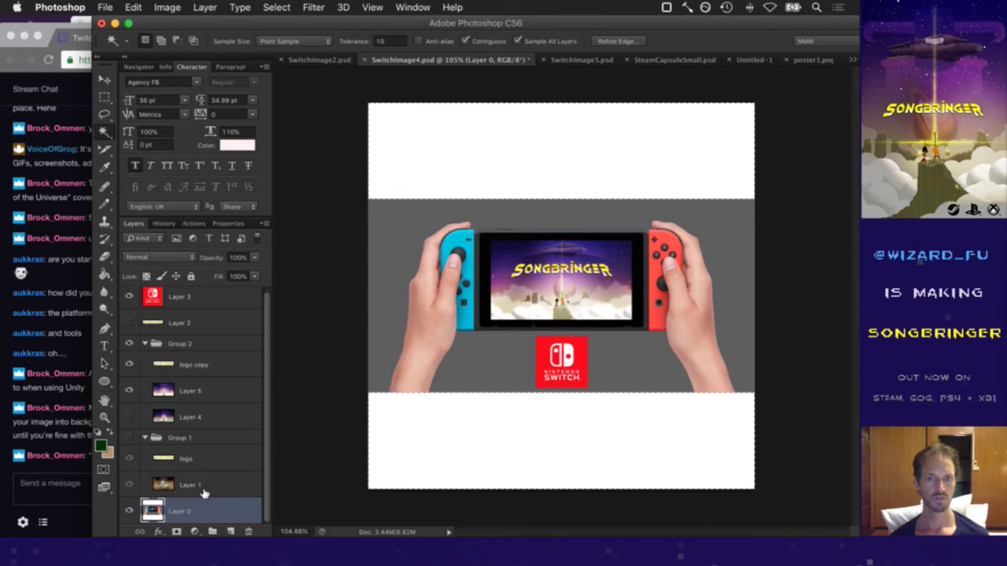
right_click(421, 454)
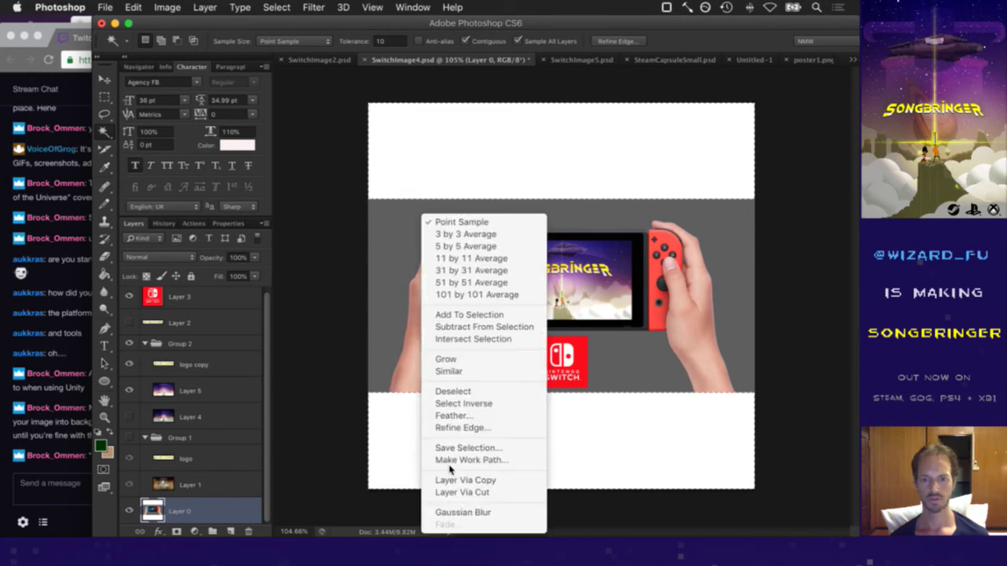
left_click(458, 492)
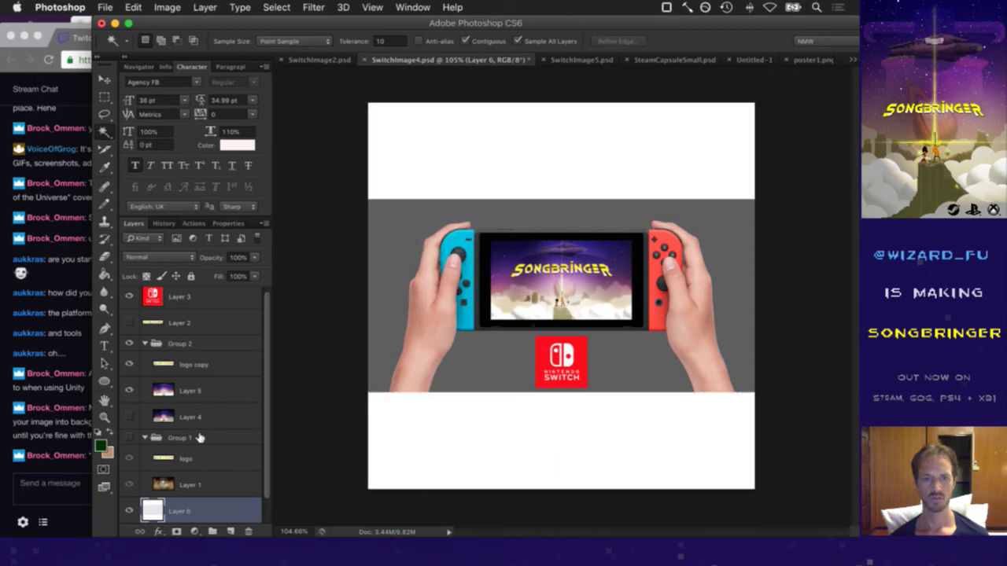
left_click(130, 485)
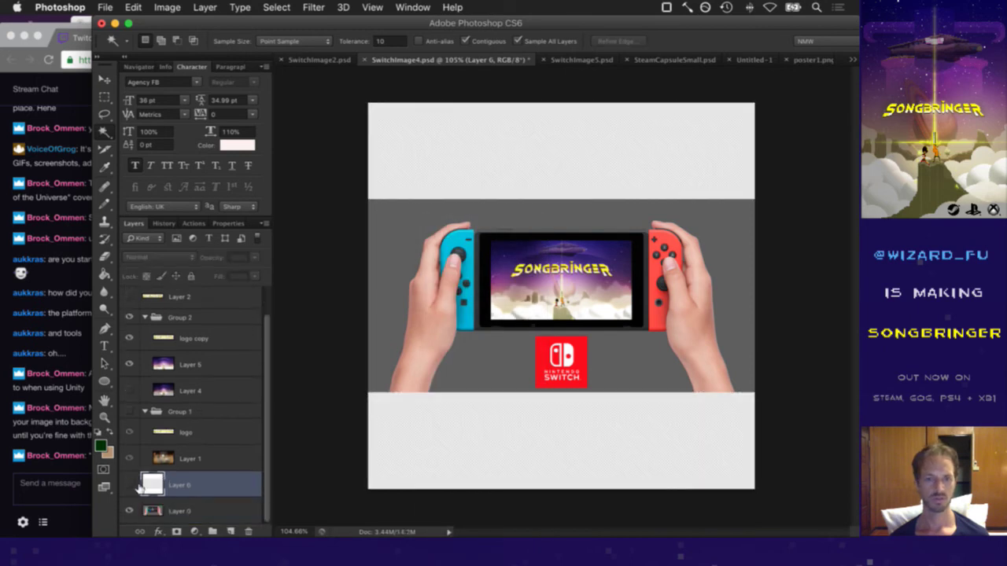
Activate Layer 0 and sample the gray backdrop below the Switch as the foreground color
left_click(161, 511)
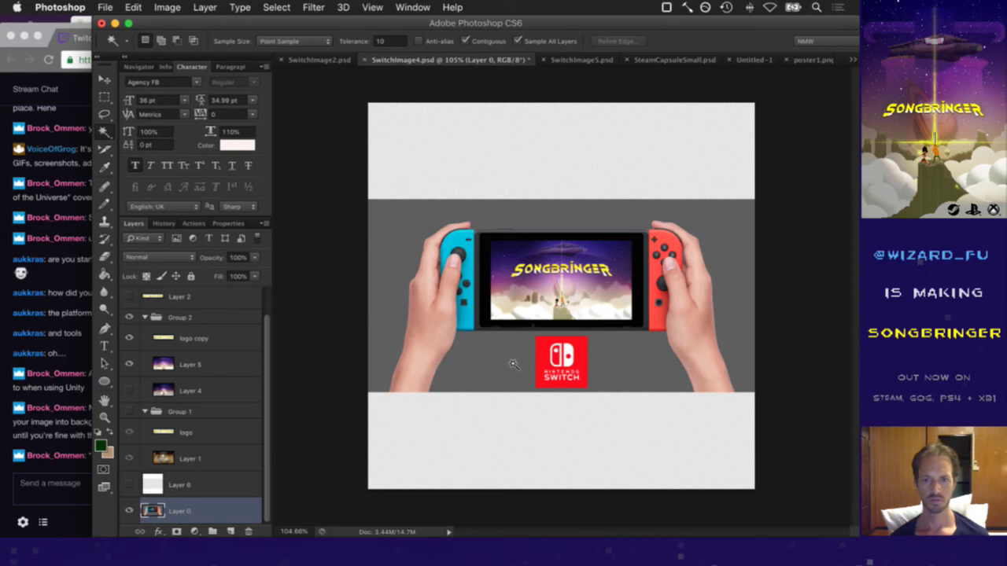
key("i")
left_click(491, 376)
Try filling the empty bands of Layer 0 with the sampled gray using the Paint Bucket, and undo the fill
key("g")
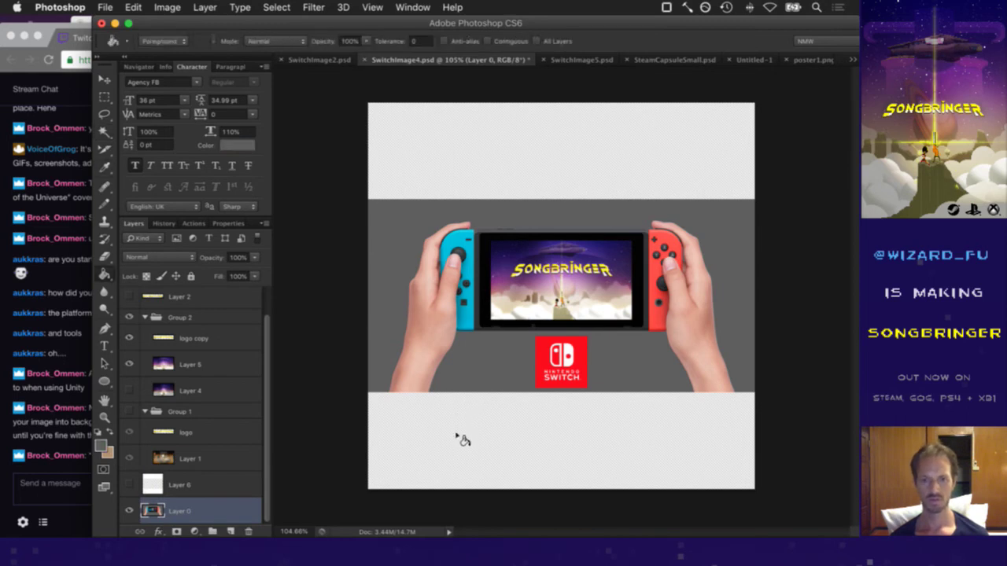
left_click(463, 439)
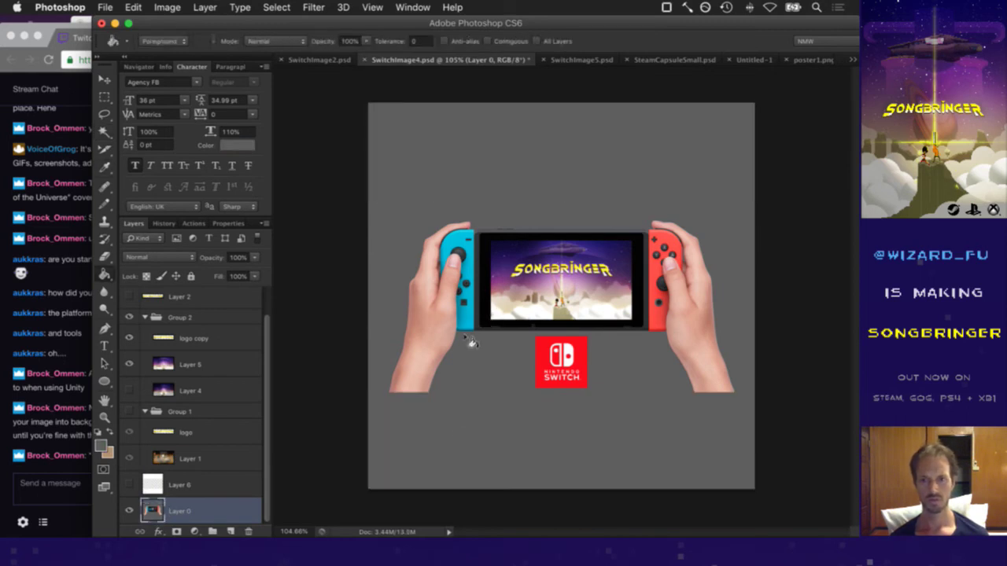
key("super+s")
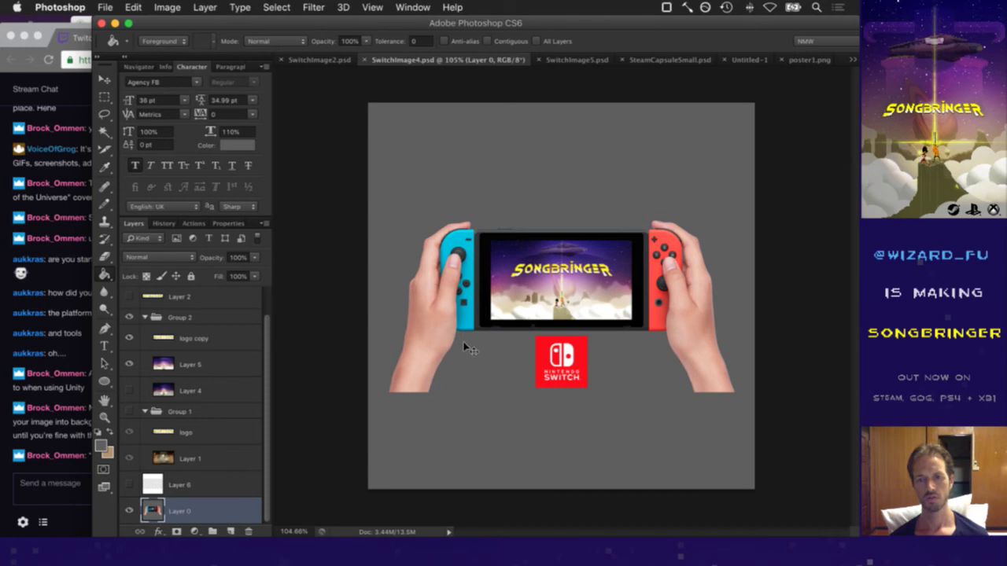
key("super+alt+c")
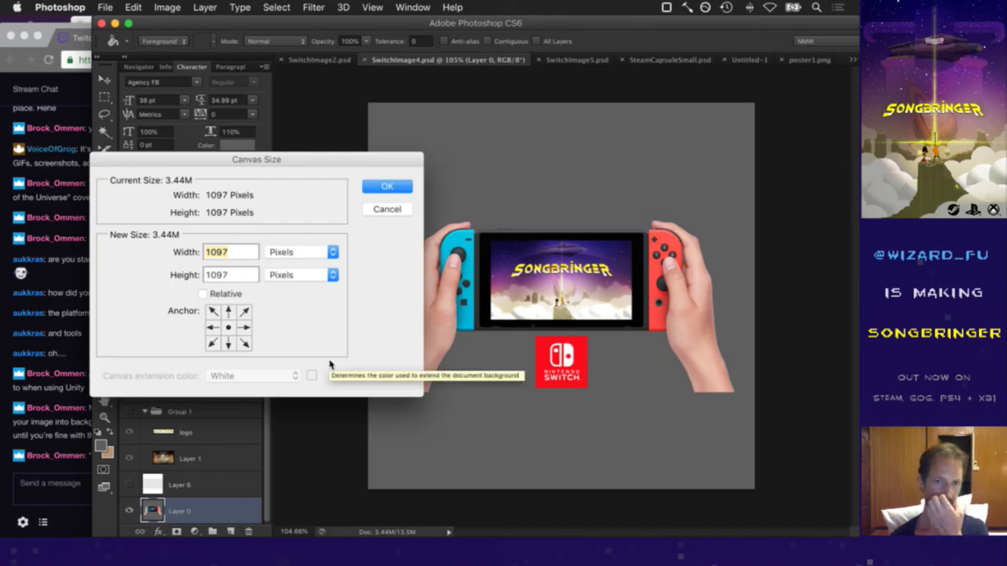
left_click(387, 209)
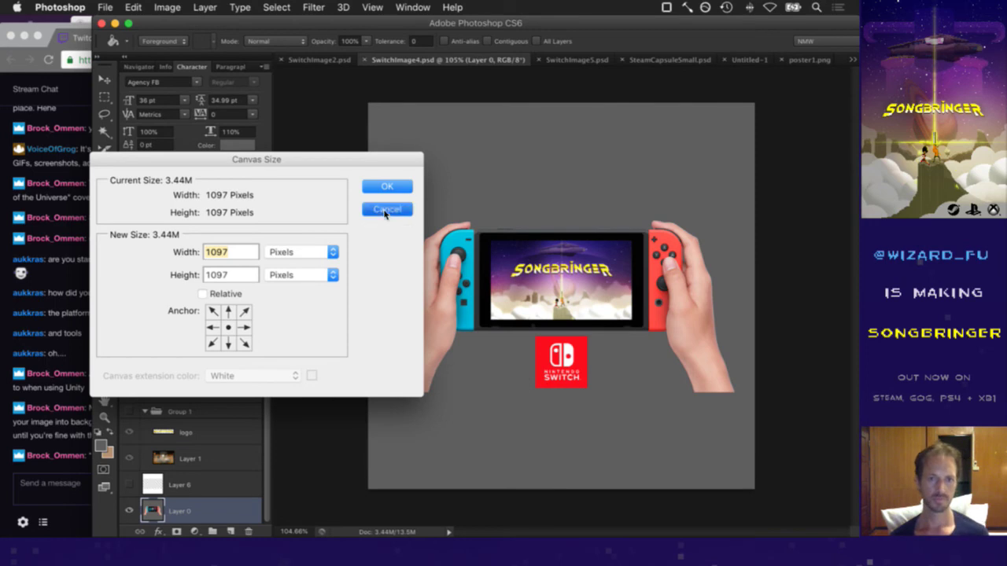
key("super+z")
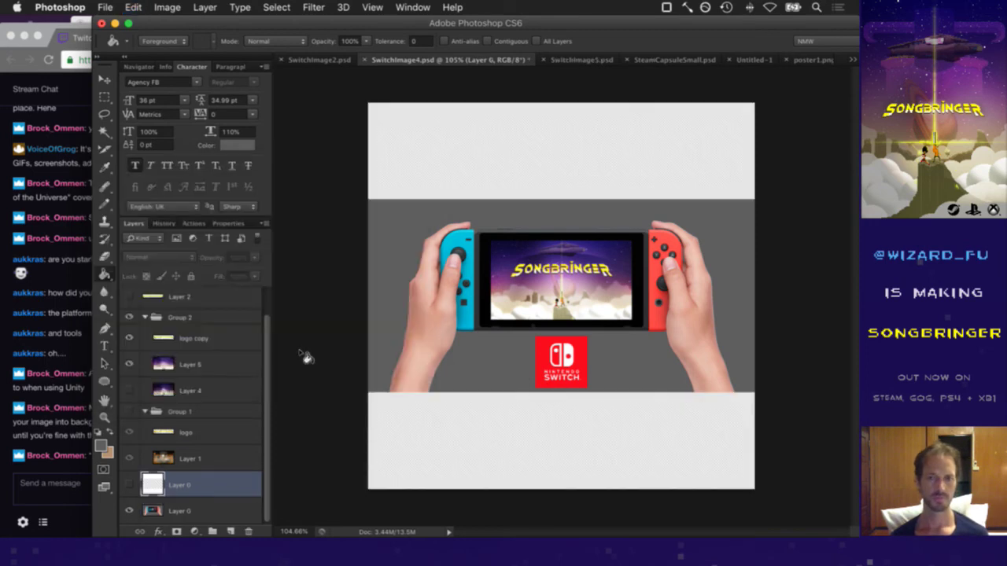
Add a Solid Color fill layer in gray 666666 and place it beneath Layer 0
left_click(164, 511)
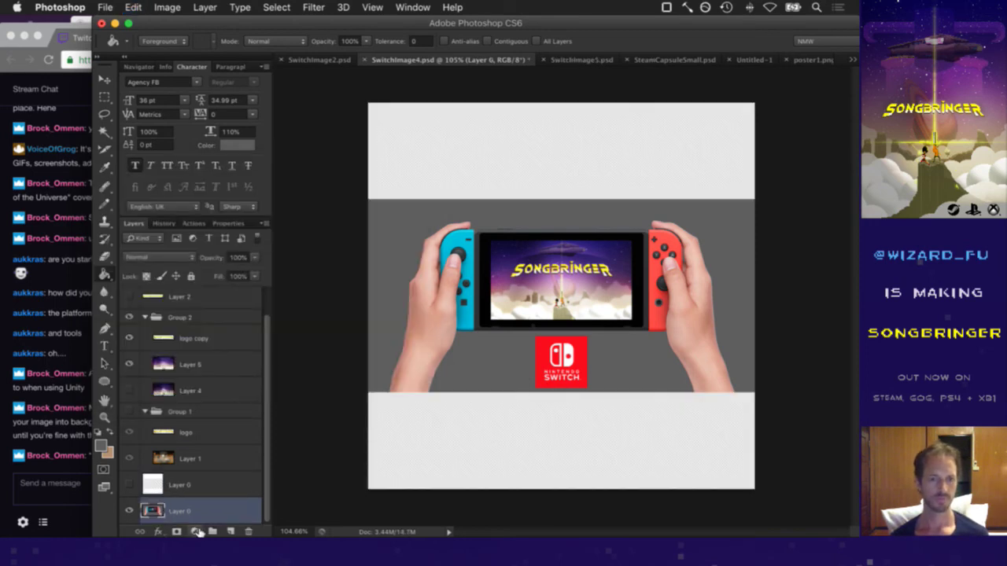
left_click(194, 532)
left_click(236, 325)
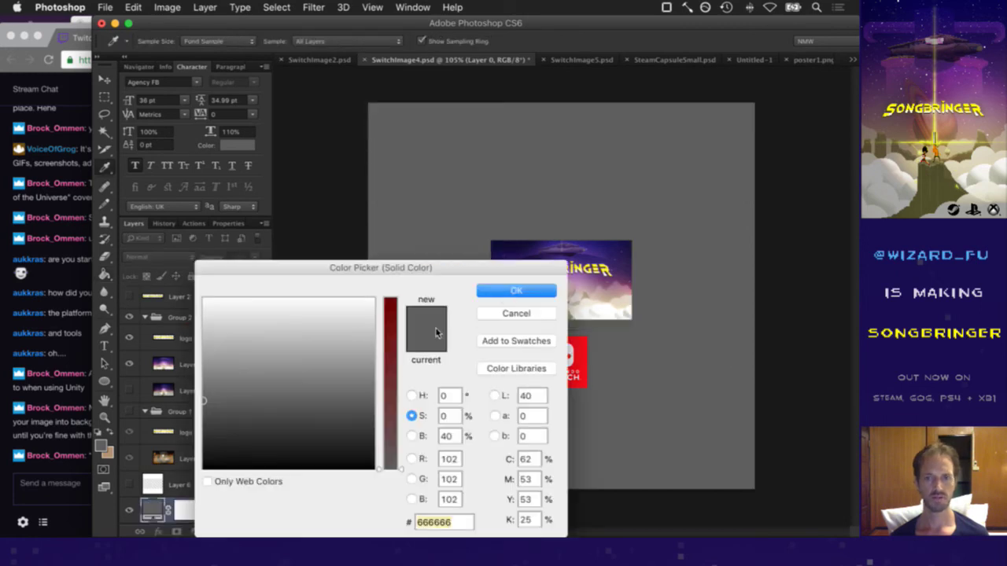
key("Return")
scroll(157, 496, "down", 2)
left_click_drag(156, 507, 177, 517)
Delete the gray fill layer's mask and save the document with Layer 0 active
right_click(184, 513)
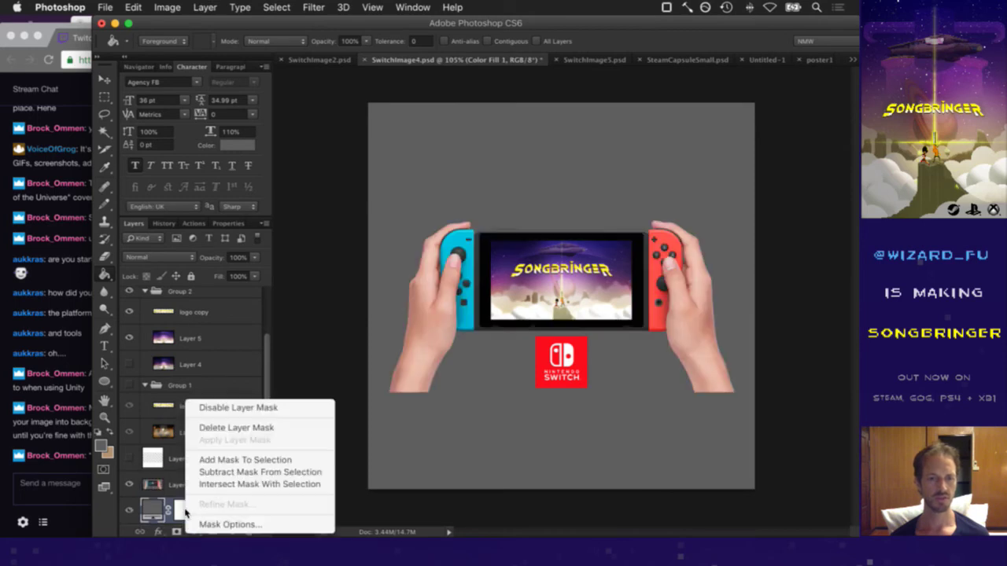
left_click(235, 427)
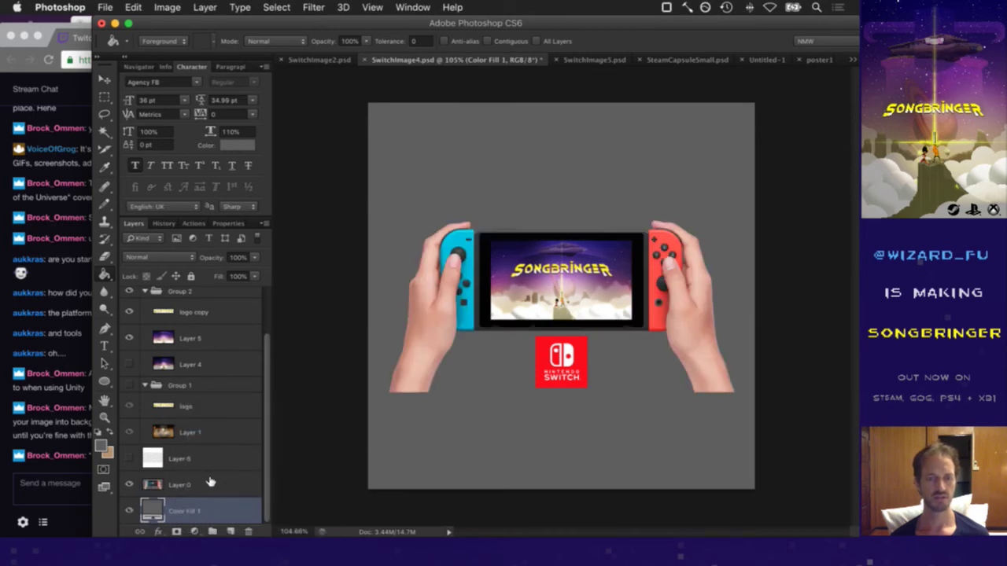
left_click(202, 482)
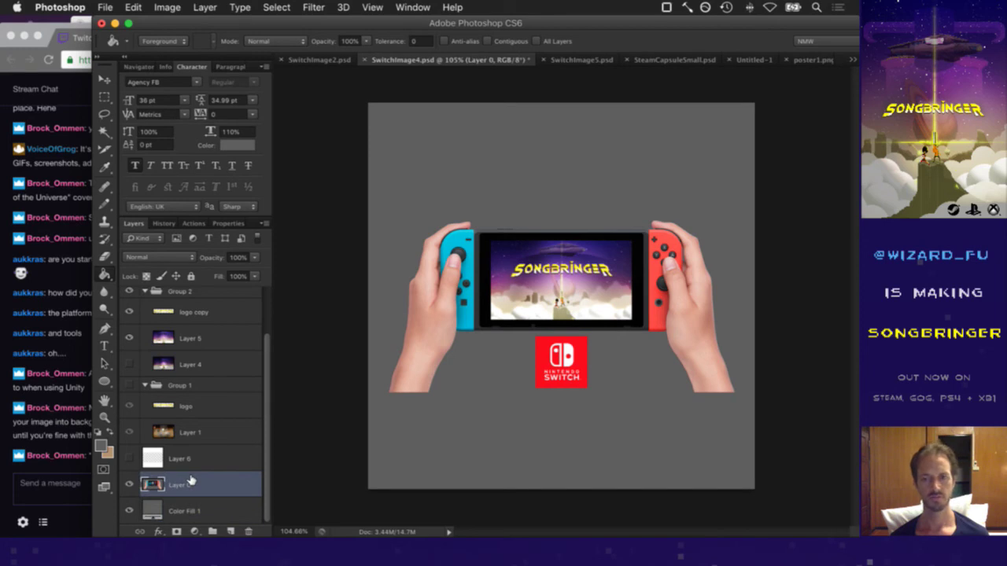
key("super+s")
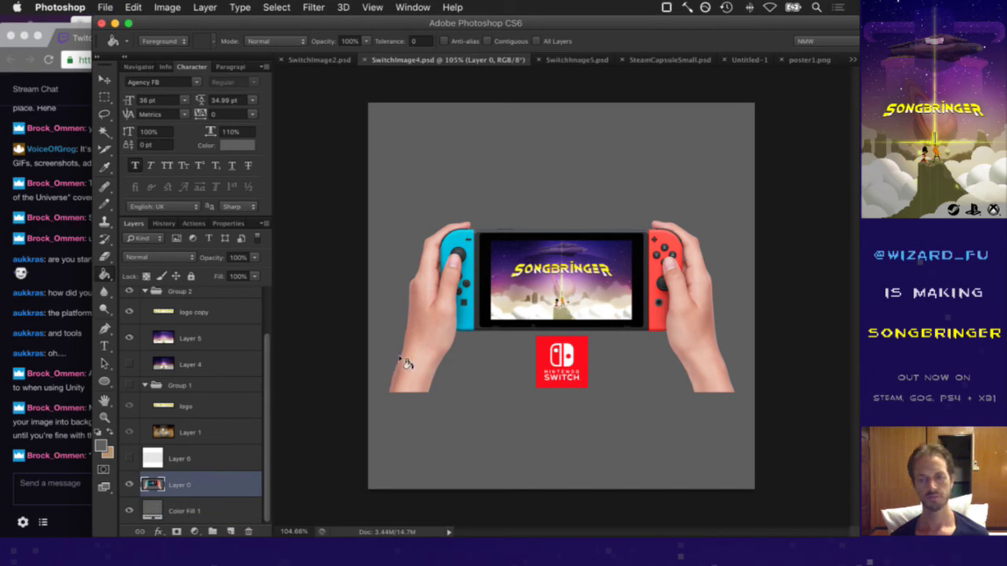
Set the canvas width and height to 1050 pixels, keeping the content centered
key("alt+super+c")
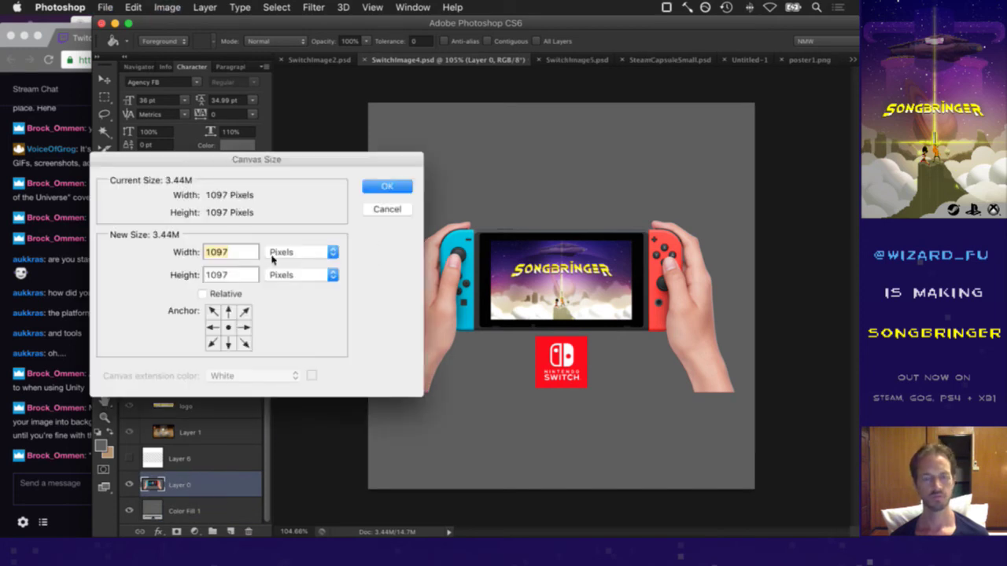
left_click(246, 258)
key("BackSpace")
key("BackSpace")
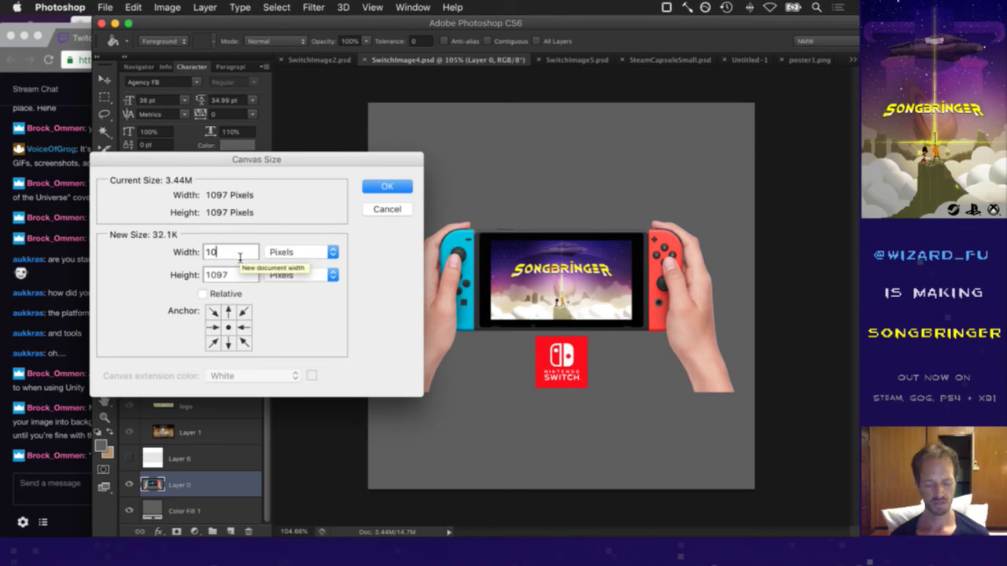
type("50")
key("Tab")
key("Right")
key("BackSpace")
key("BackSpace")
type("50")
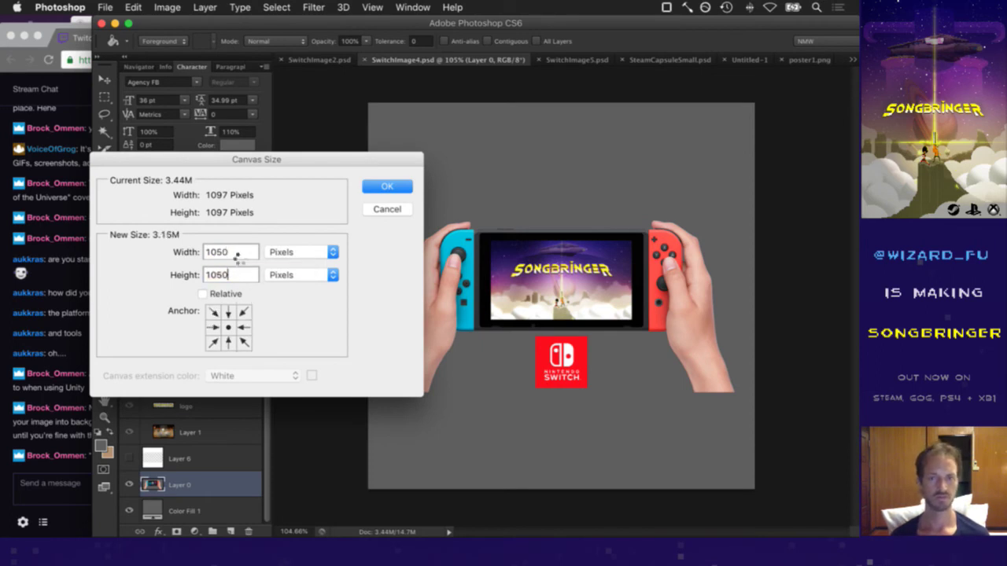
key("Return")
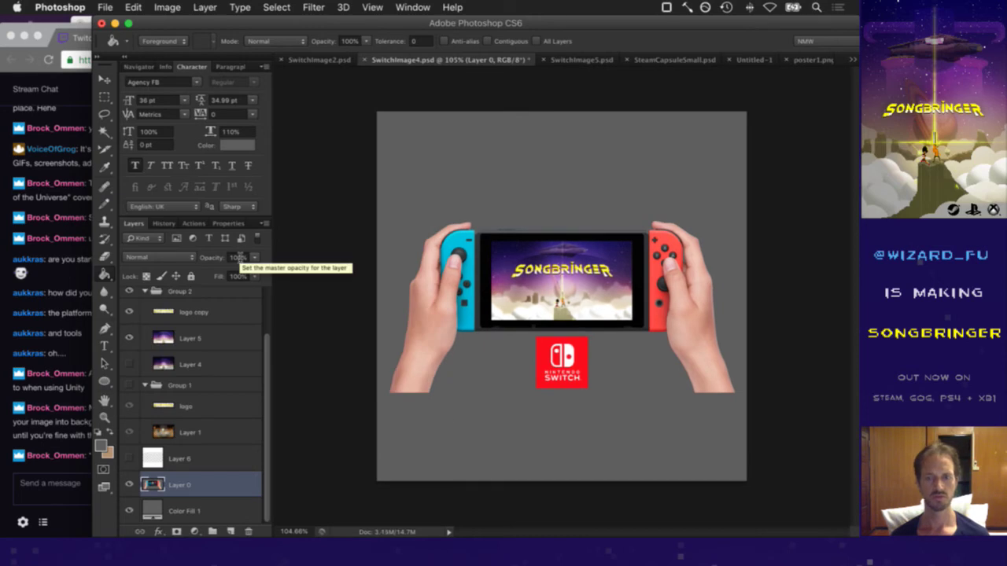
Set the canvas width and height to 1024 pixels, keeping the content centered
key("super+alt+c")
type("1024")
key("Tab")
type("1024")
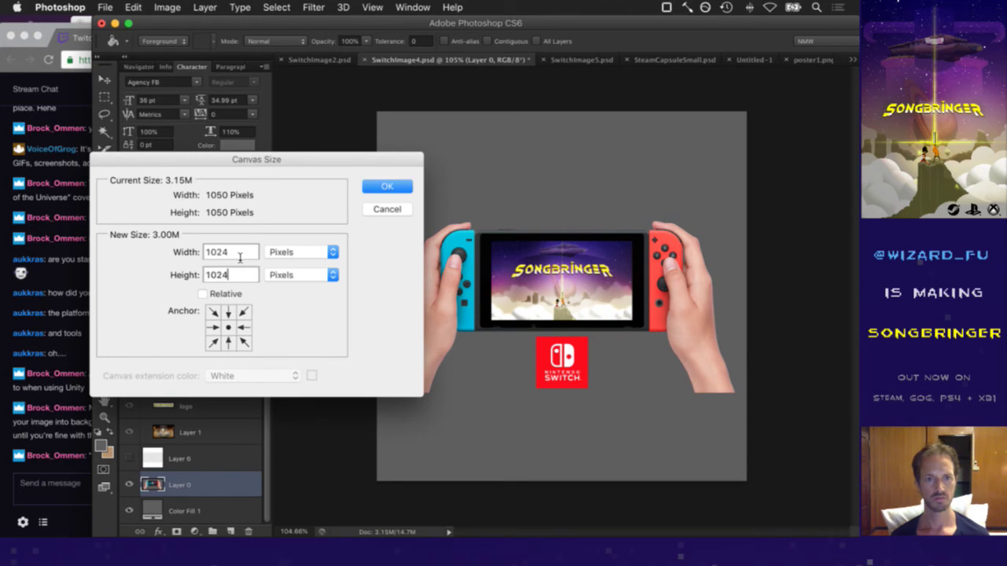
key("Return")
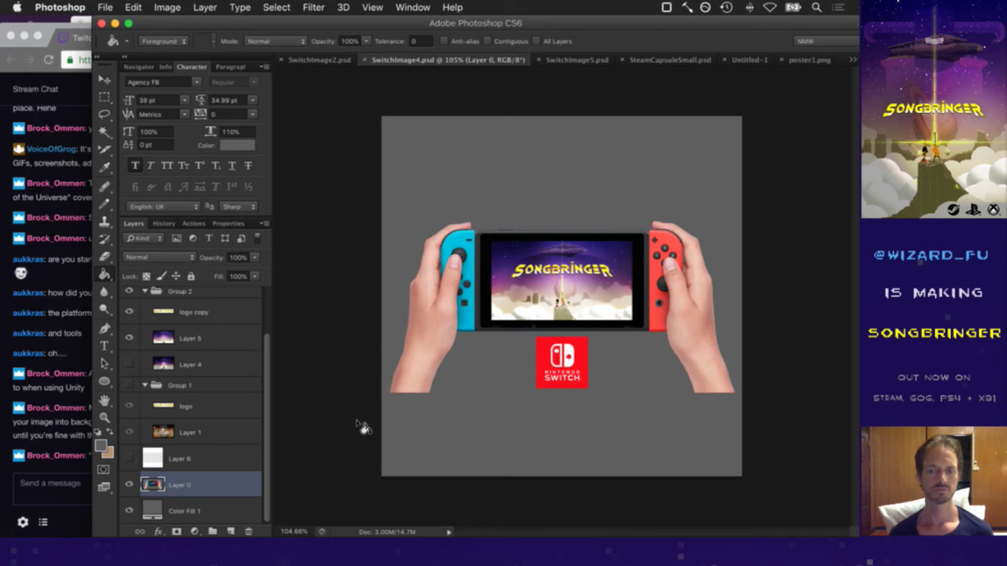
Add a Reveal All mask to Layer 0 and display it for gradient editing with the layer's image area selected
left_click(563, 376)
left_click_drag(600, 402, 571, 434)
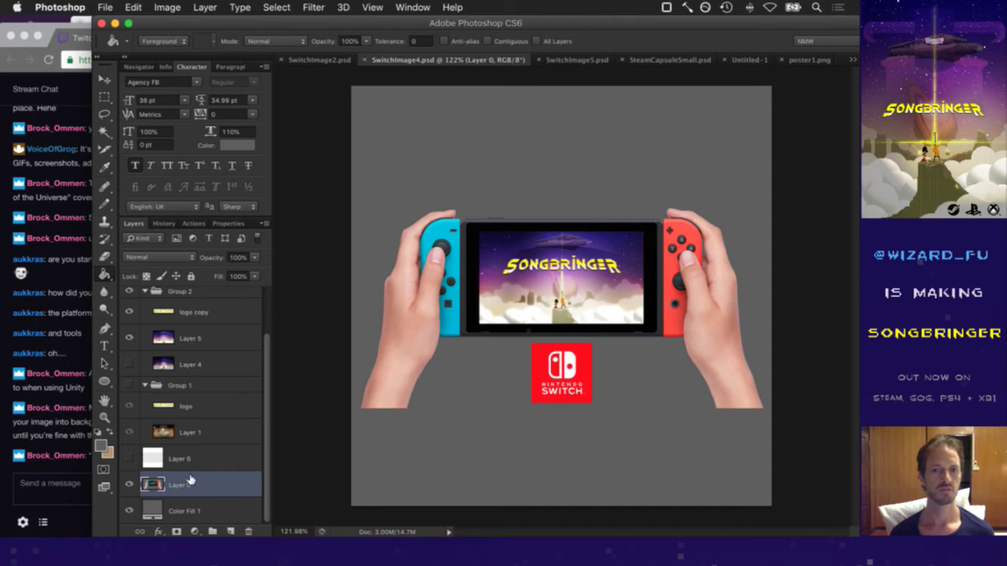
left_click(240, 7)
mouse_move(205, 7)
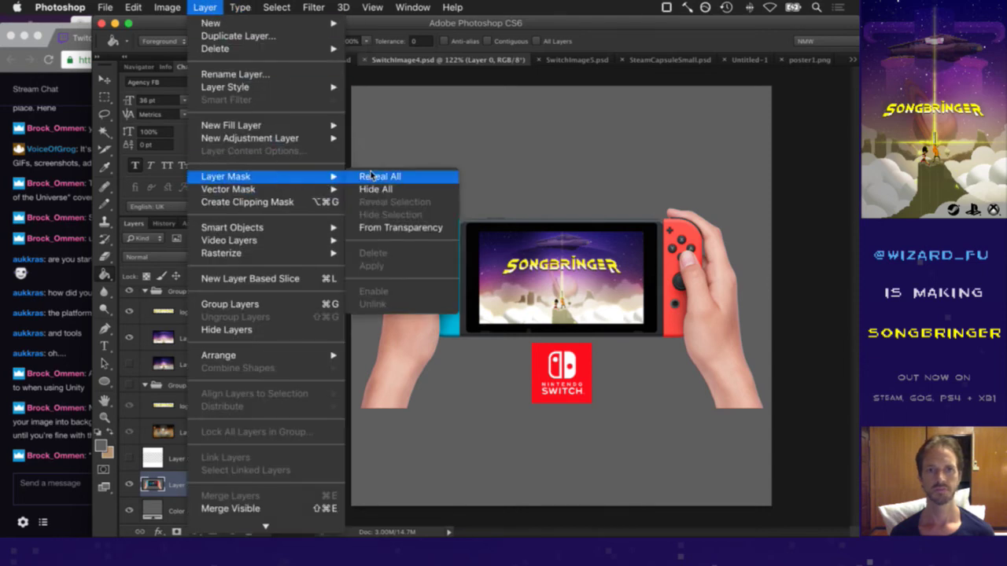
left_click(359, 209)
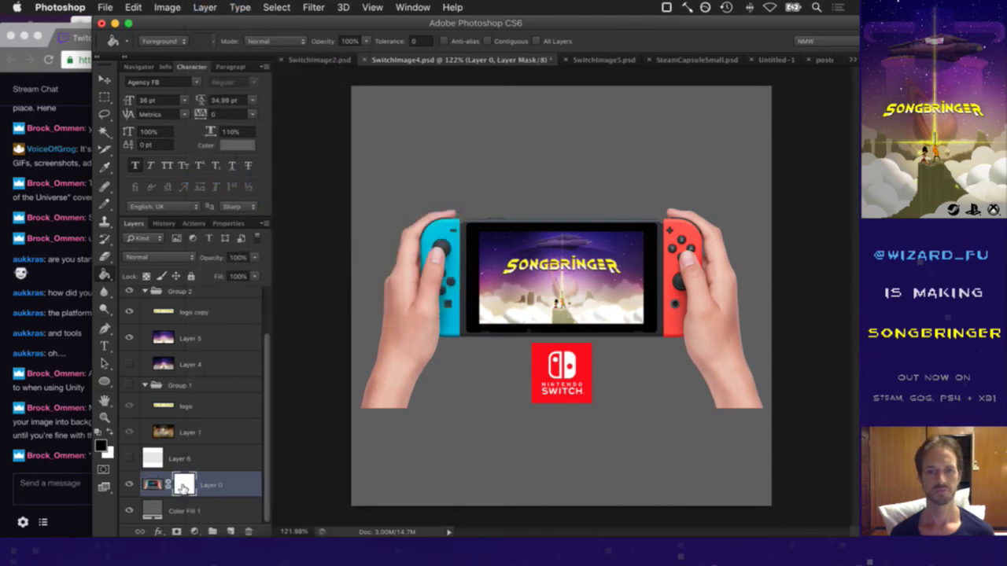
left_click(185, 484, "alt")
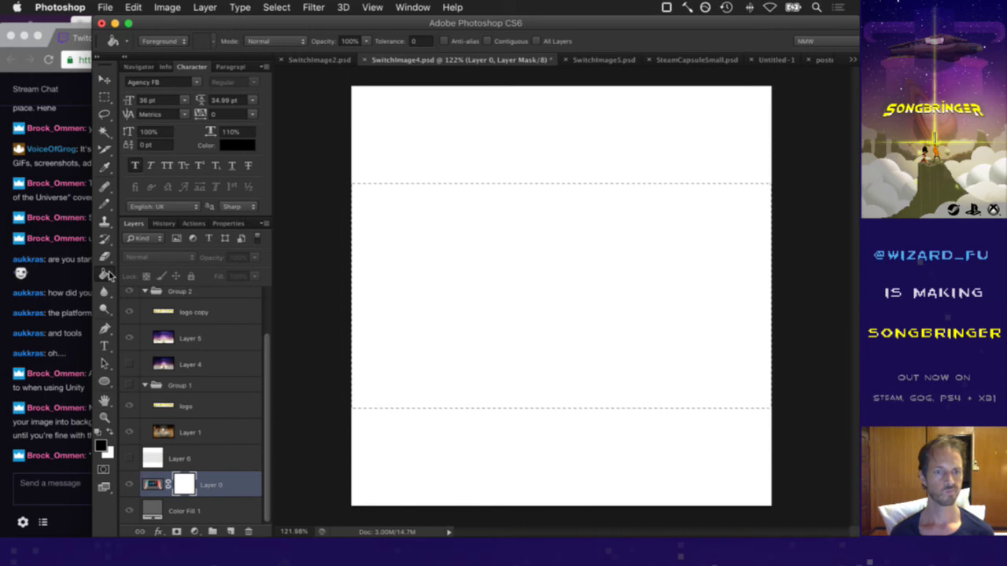
left_click_drag(107, 276, 157, 272)
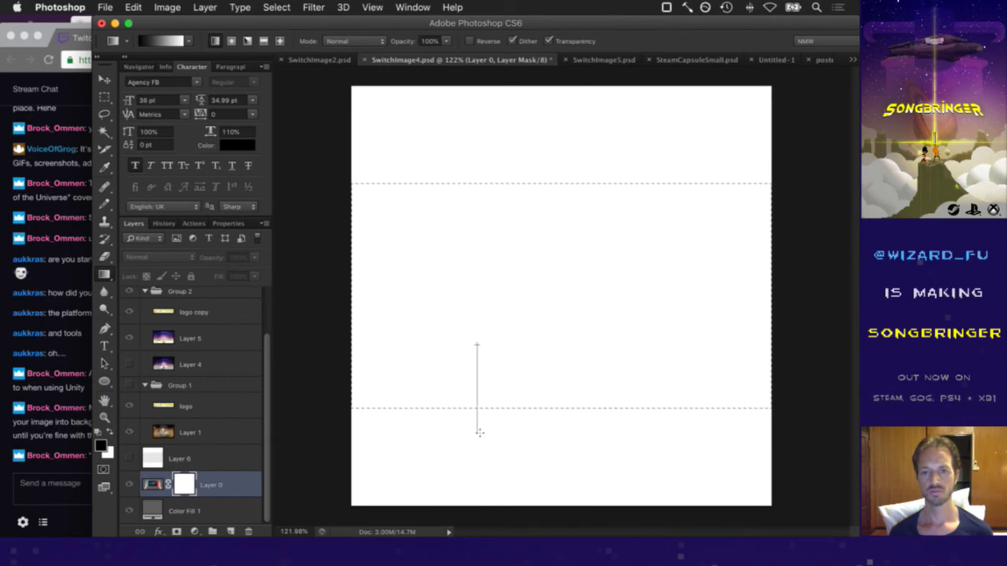
Try a downward black-to-white gradient in the lower part of Layer 0's mask, and undo it
left_click_drag(477, 346, 477, 406)
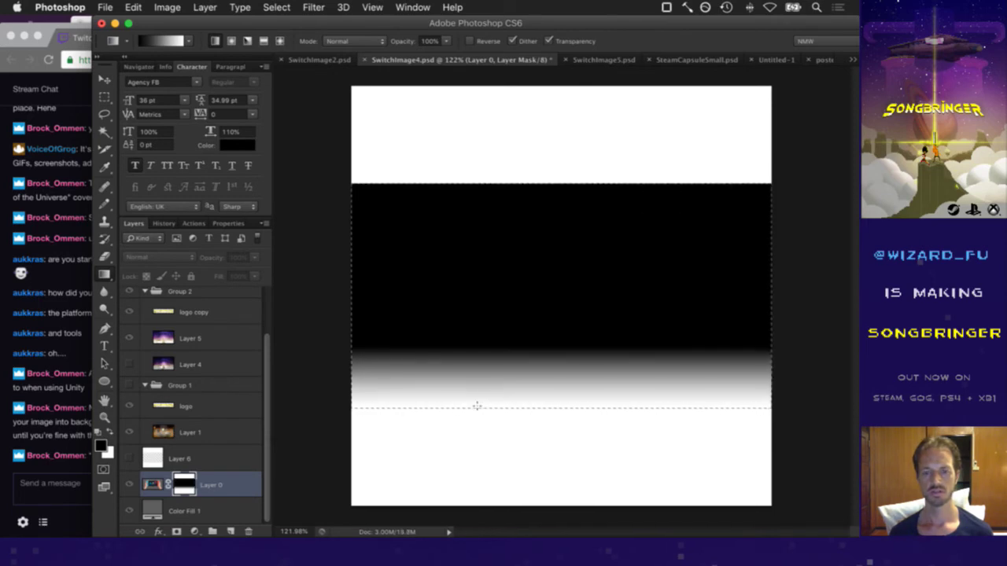
left_click(155, 484)
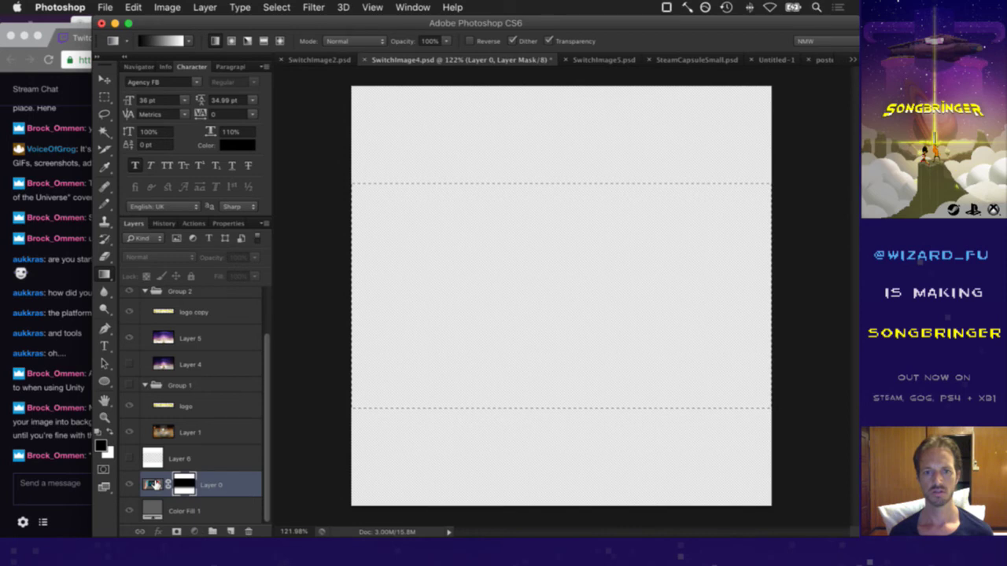
key("ctrl+z")
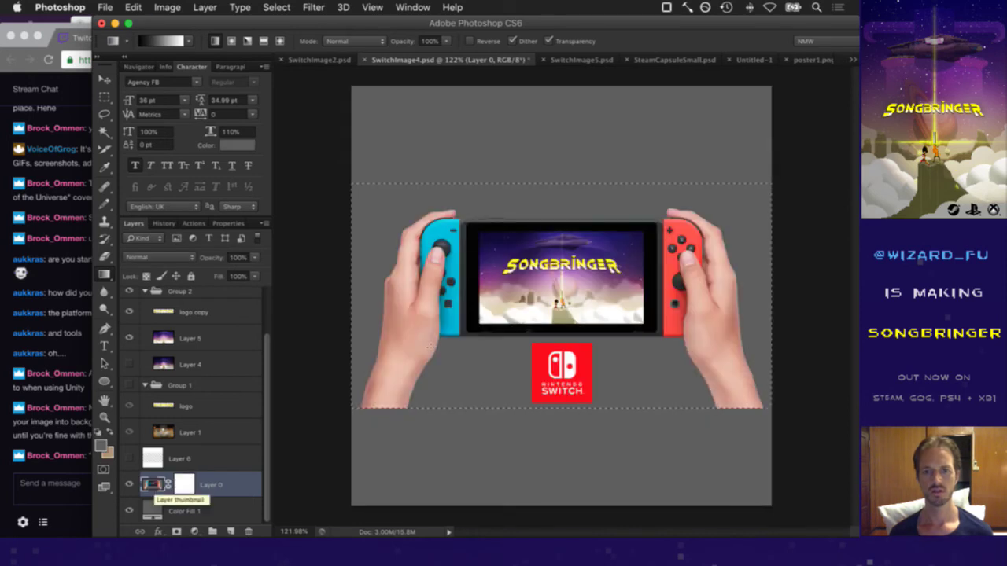
Fade out the wrists with an upward black-to-white gradient at the selection's lower edge on Layer 0's mask, and clear the selection
left_click(186, 482, "alt")
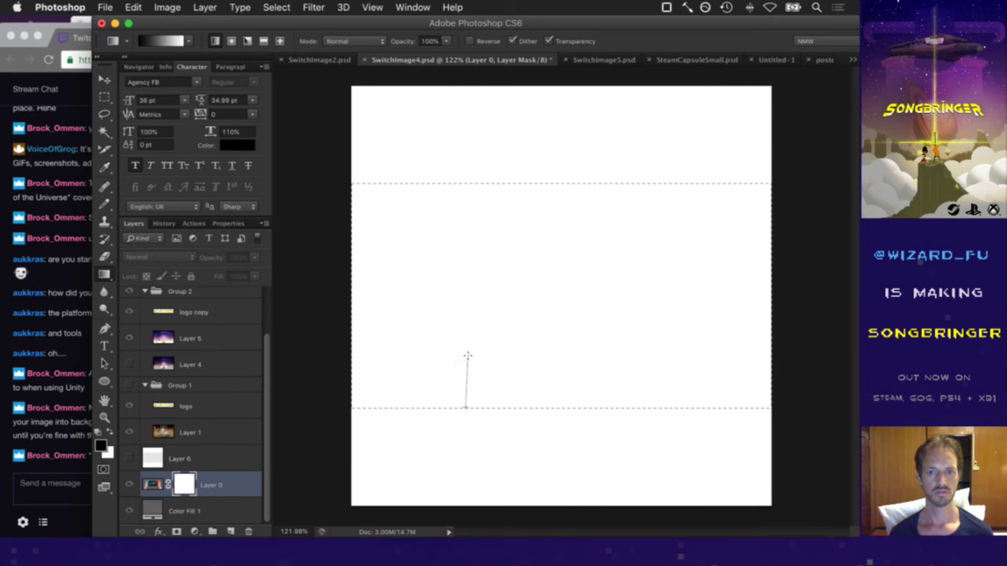
left_click_drag(463, 354, 463, 355)
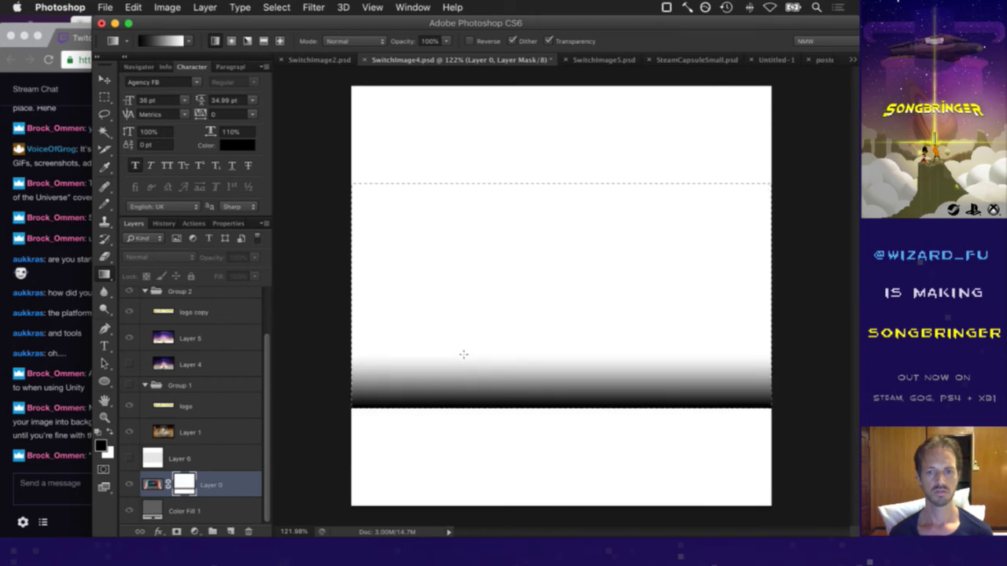
left_click(153, 484)
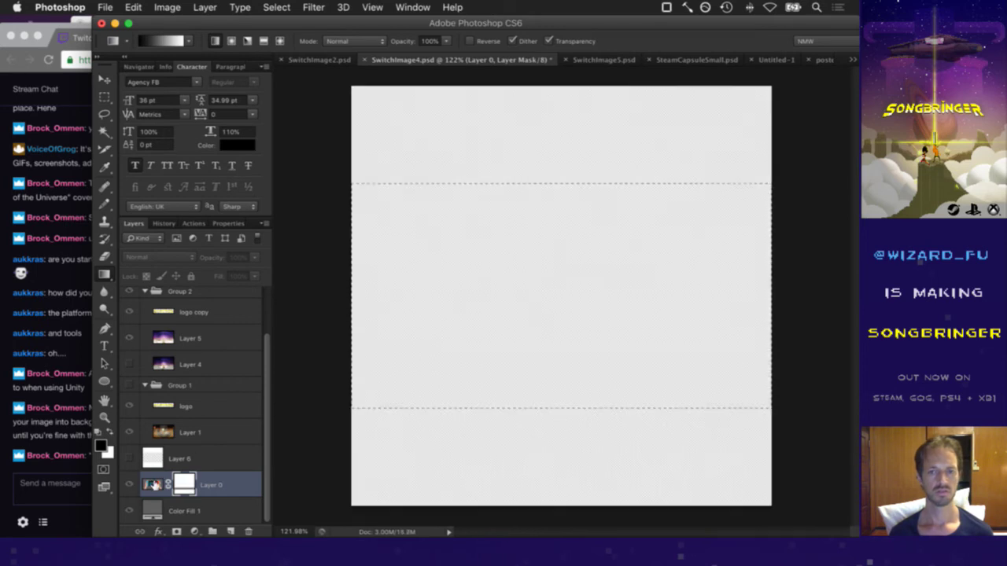
key("m")
left_click(469, 440)
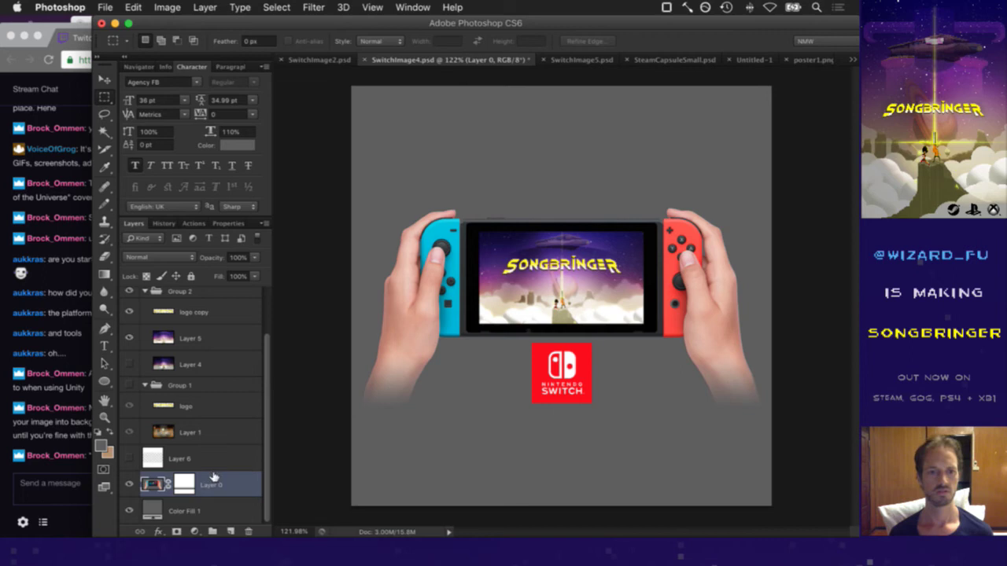
Compare the wrists with Layer 0's mask disabled, restore the mask, and save the document
right_click(186, 480)
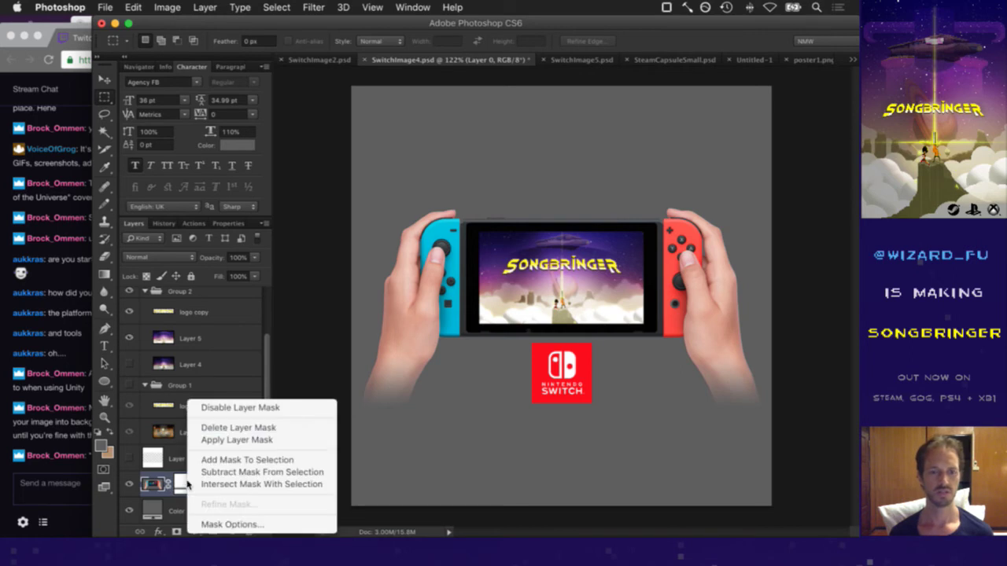
key("Escape")
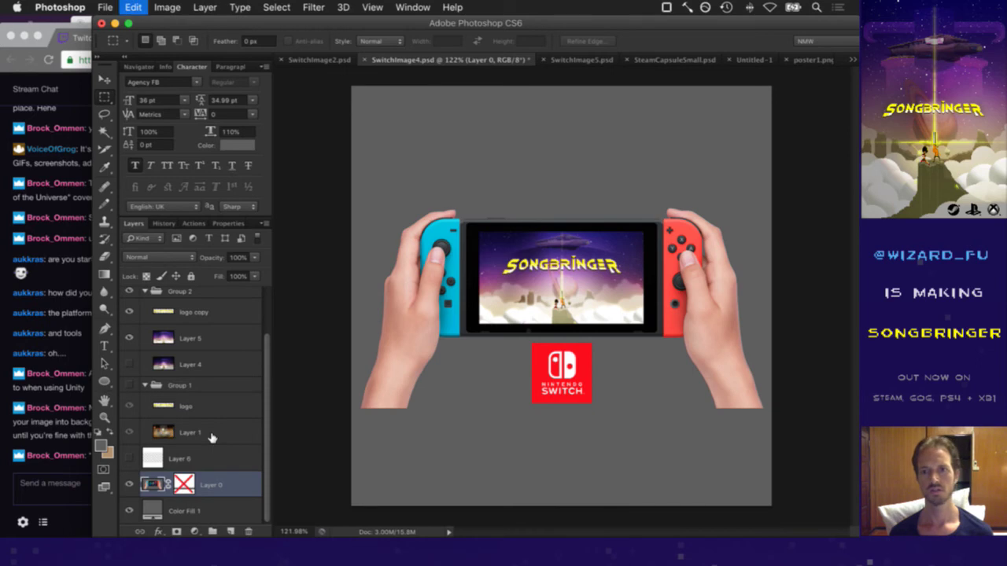
key("super+z")
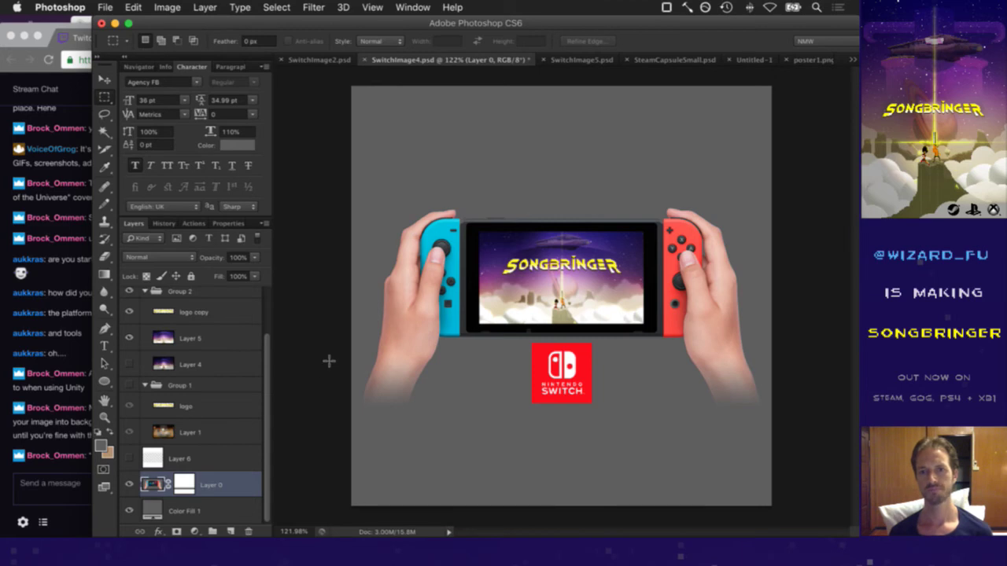
key("super+s")
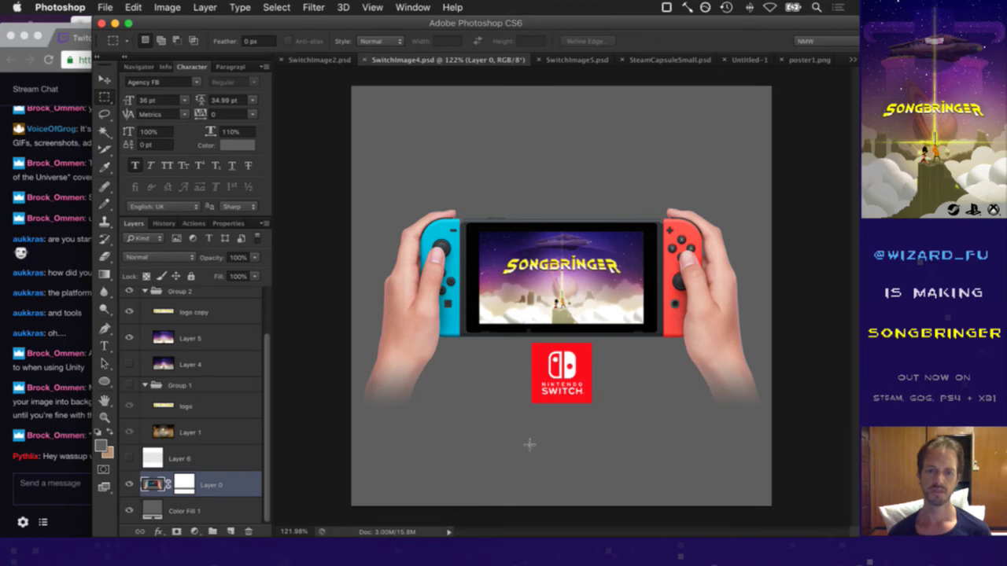
Switch to the Twitch chat in Chrome, post "wizHat" as a message, and return to Photoshop
left_click(71, 470)
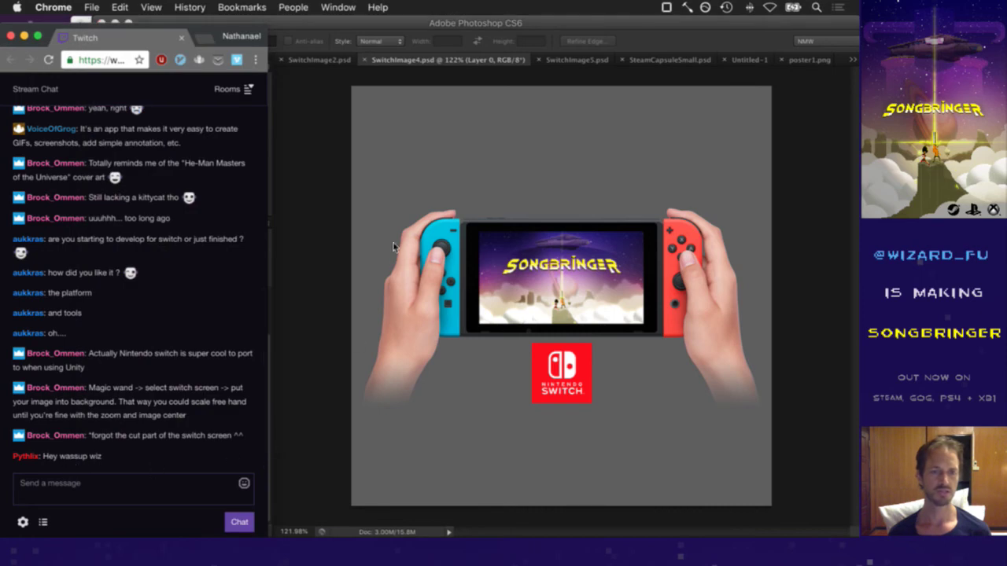
left_click(136, 488)
type("wizHat")
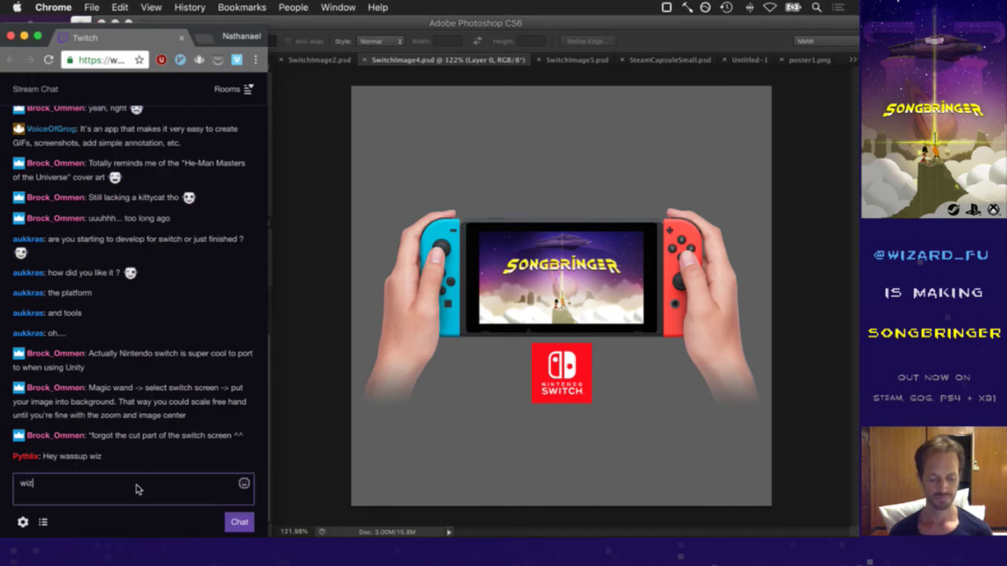
key("Return")
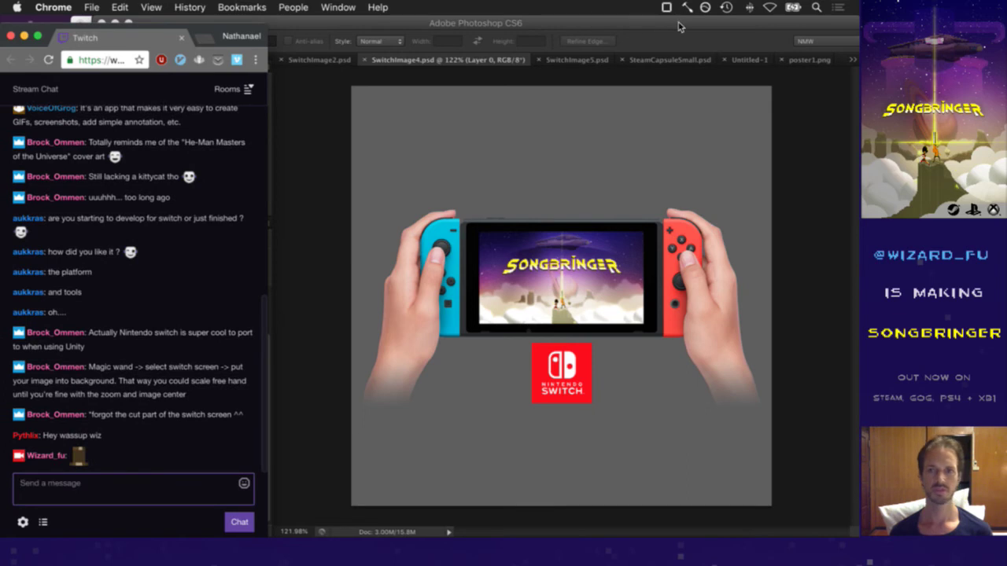
left_click(674, 62)
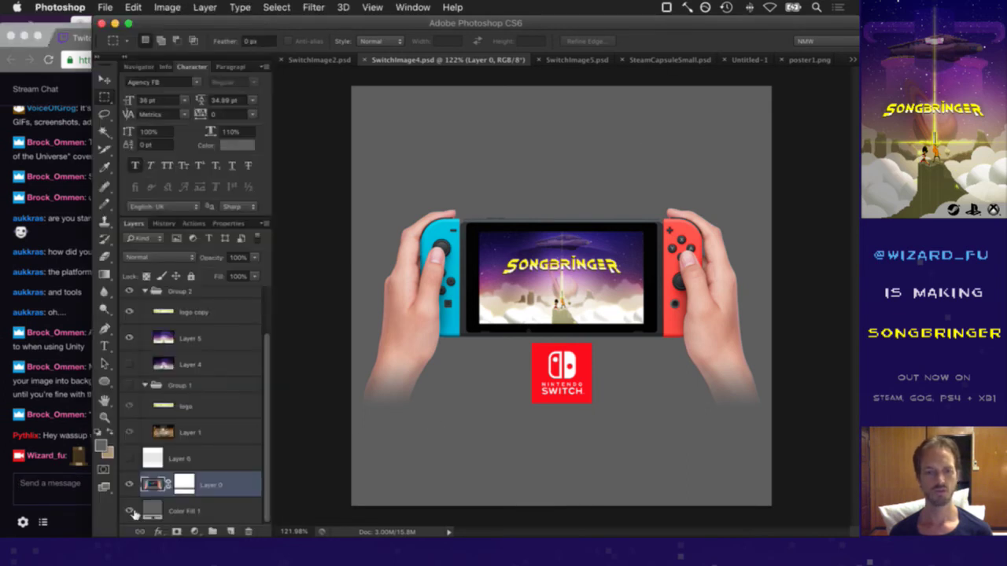
Select the Color Fill 1 layer and set the foreground color to black
left_click(170, 508)
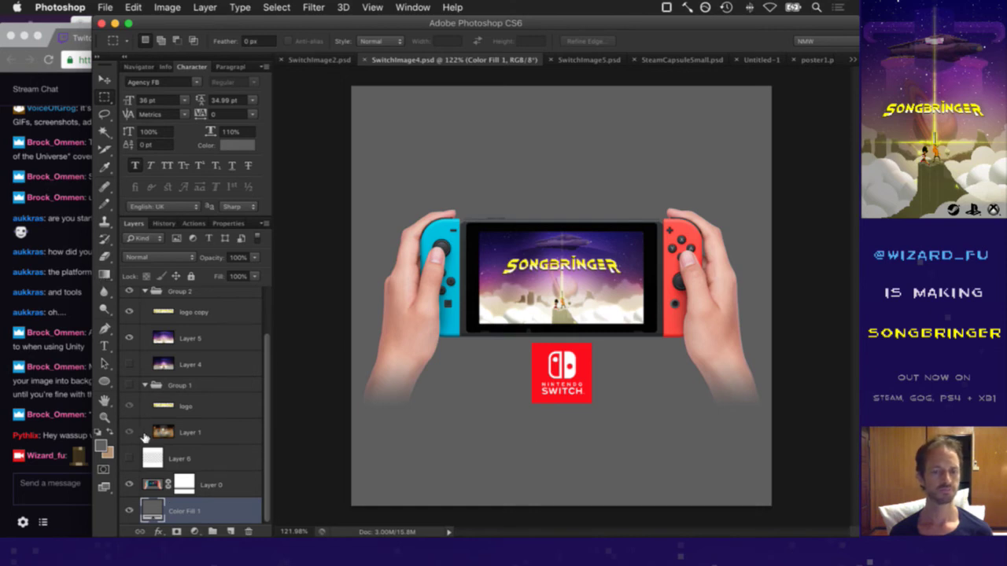
left_click(101, 446)
left_click_drag(317, 440, 299, 472)
left_click(512, 290)
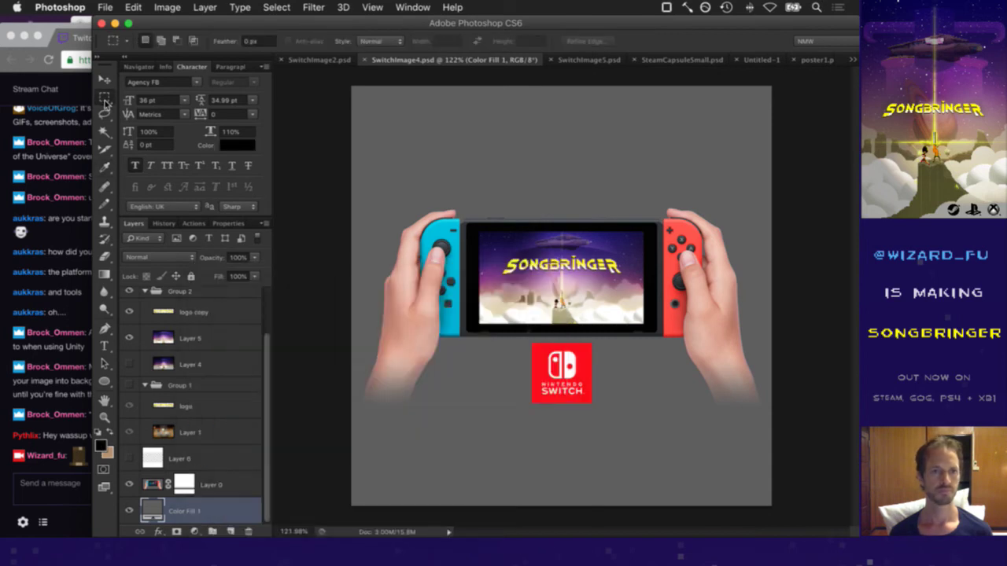
Set up the Ellipse tool in Shape mode with a solid black fill and no stroke
left_click_drag(106, 99, 156, 101)
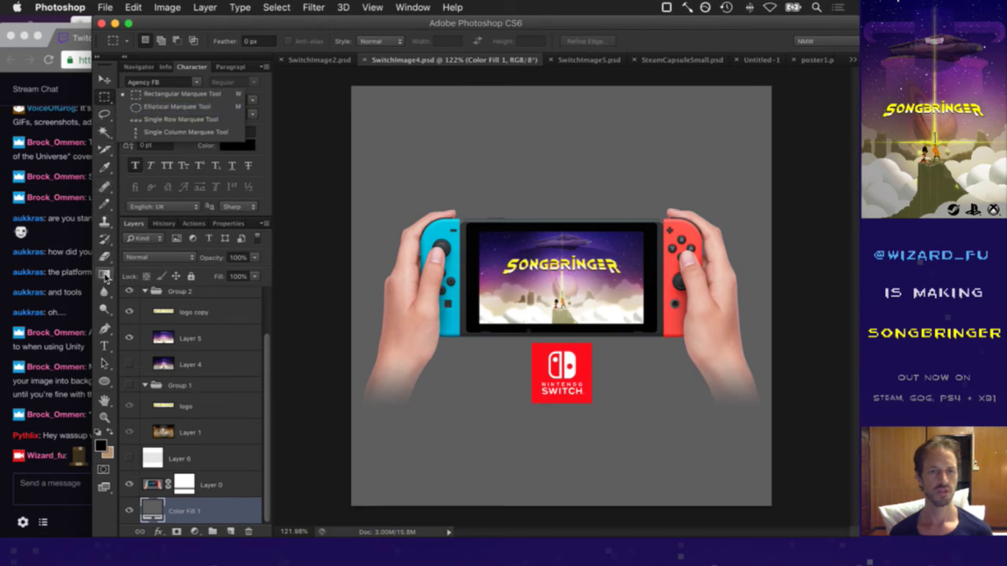
left_click(107, 384)
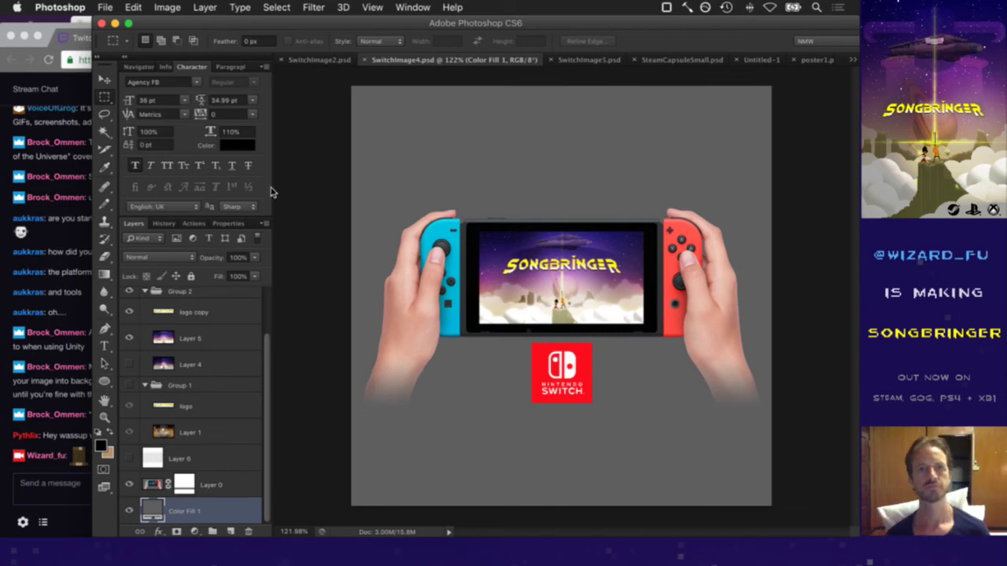
left_click(107, 378)
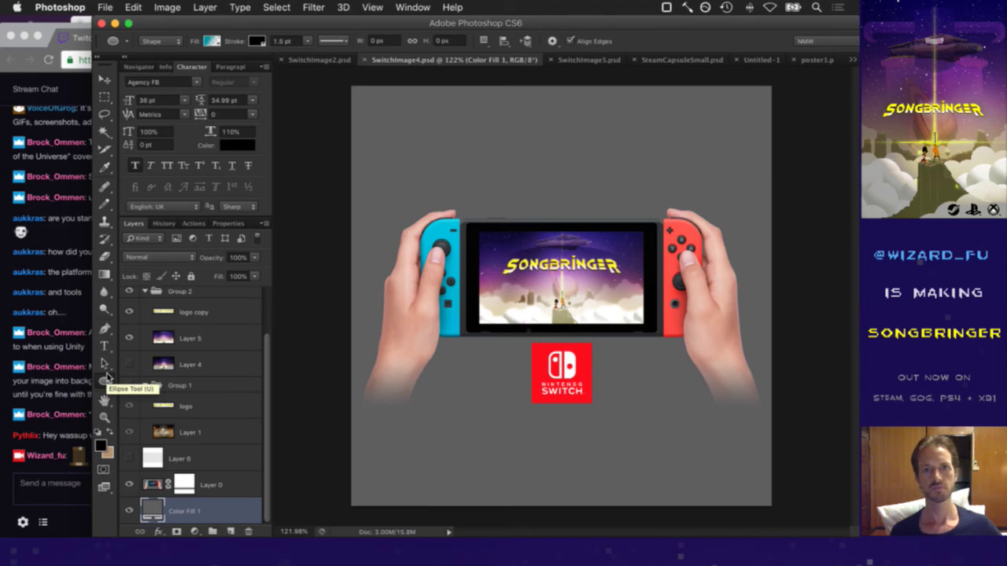
left_click(214, 42)
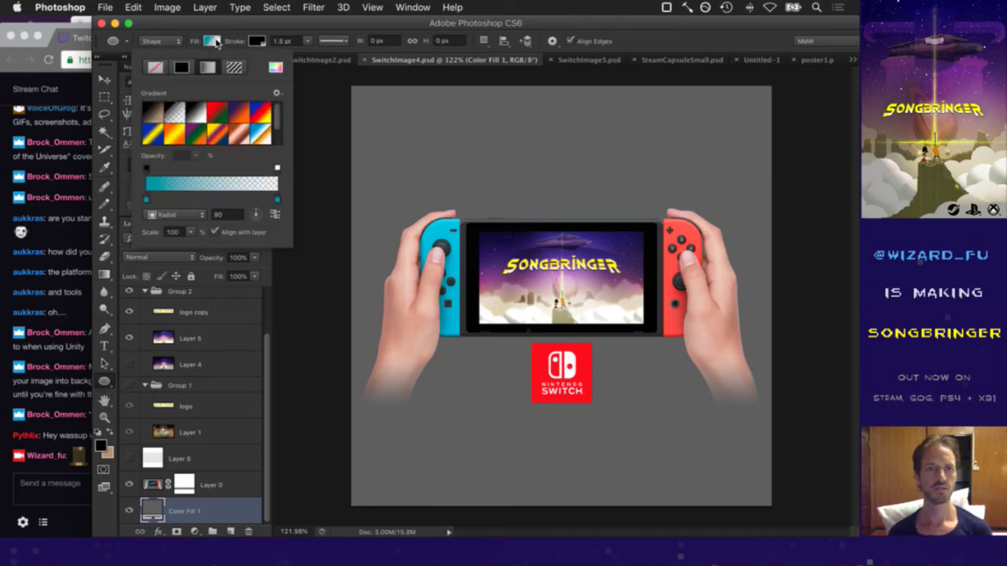
left_click(181, 67)
left_click(260, 44)
left_click(258, 42)
left_click(258, 42)
left_click(245, 45)
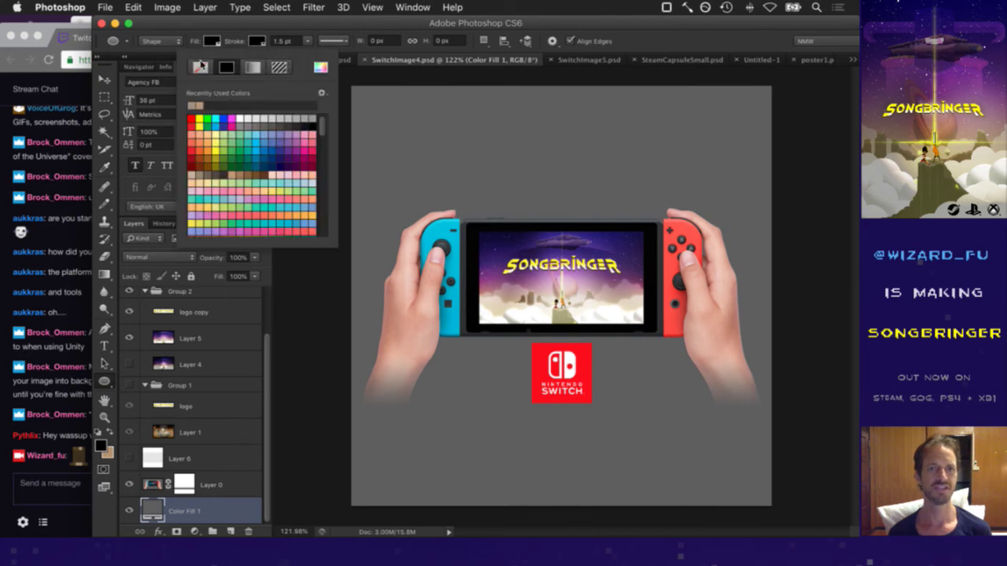
left_click(192, 65)
left_click(249, 31)
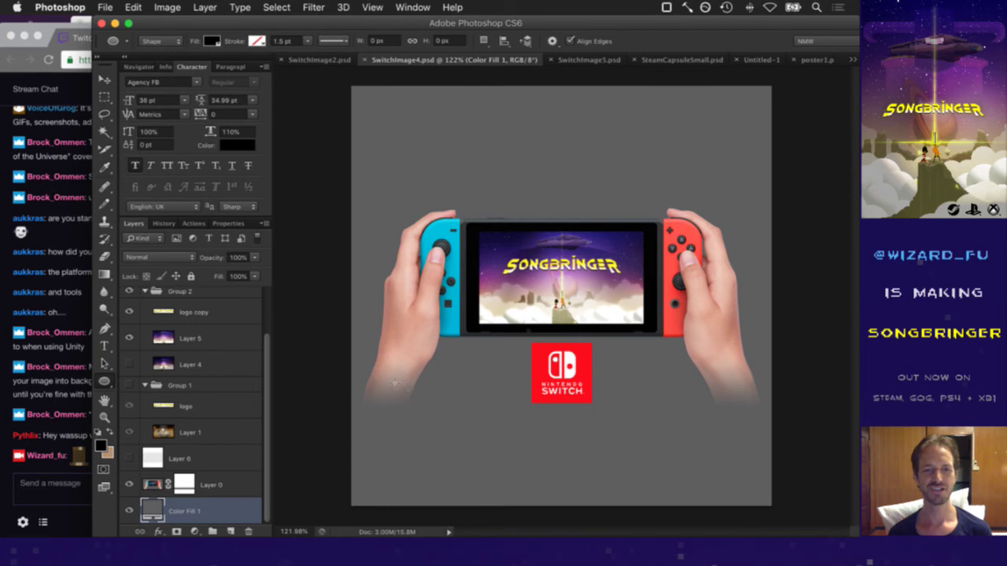
Draw a wide, flat black ellipse across the wrist ends above Color Fill 1, center it, and scale it to about 92% in both directions
left_click_drag(396, 383, 596, 404)
key("v")
left_click_drag(464, 375, 613, 400)
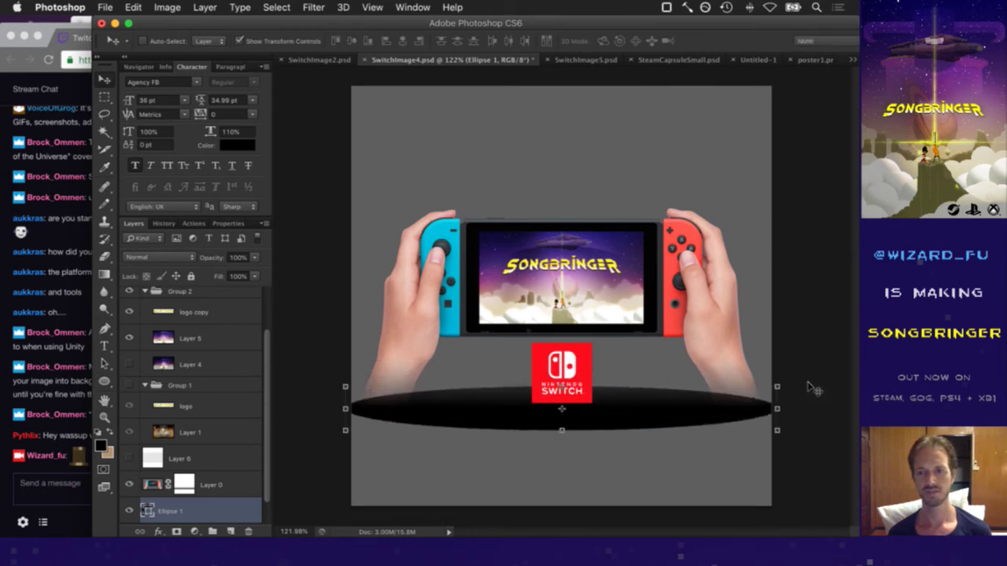
key("ctrl+t")
left_click_drag(777, 387, 751, 406)
left_click_drag(622, 411, 642, 407)
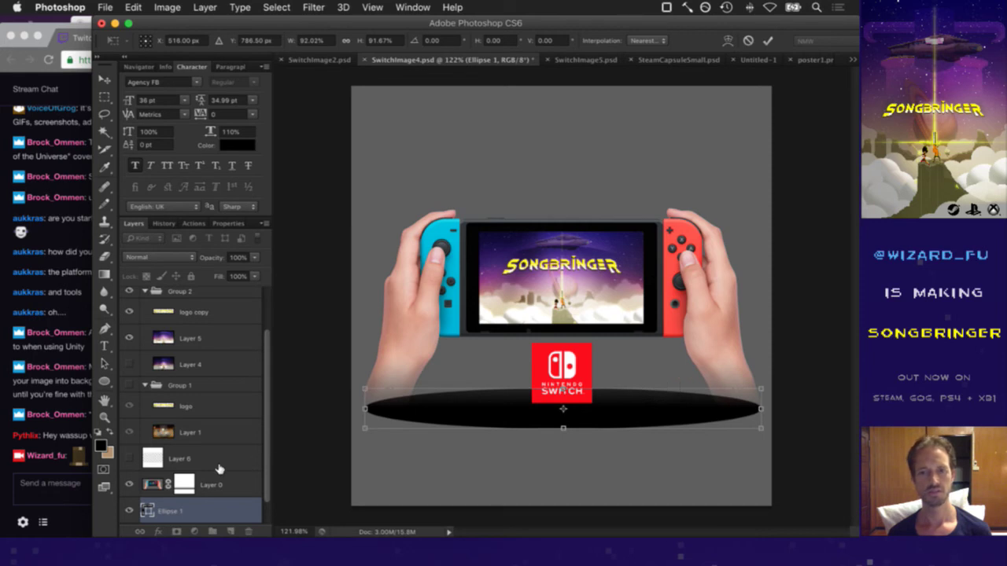
Lower the ellipse's opacity to 12% and move it up behind the console's lower edge, at about Y 626.50 px
left_click(252, 260)
left_click_drag(224, 269, 198, 269)
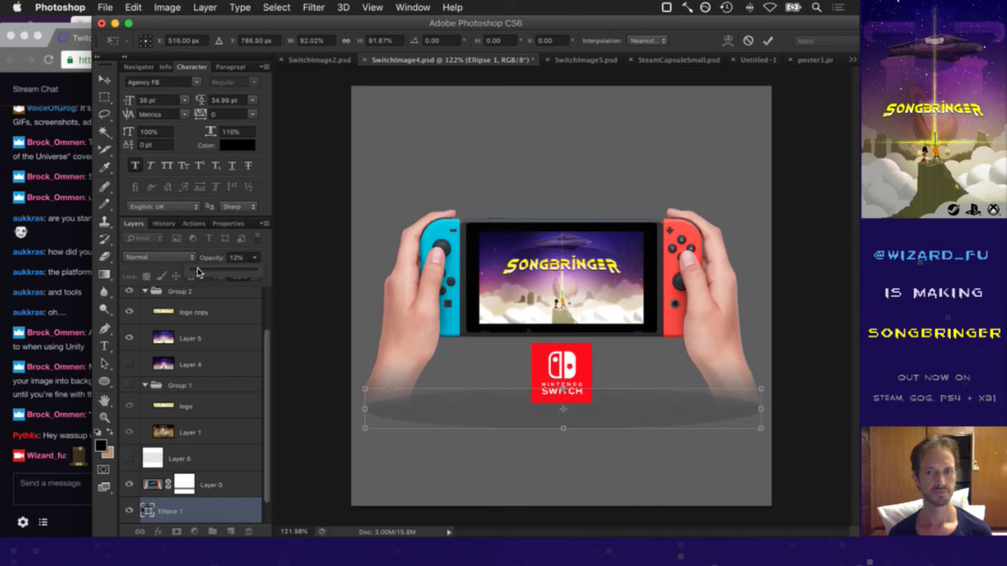
left_click_drag(505, 365, 505, 340)
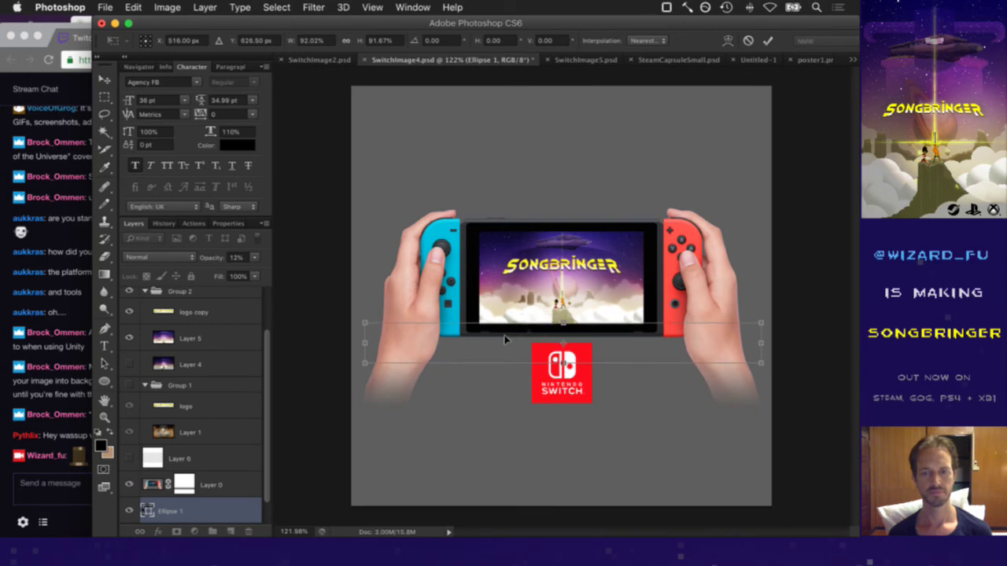
scroll(197, 464, "down", 2)
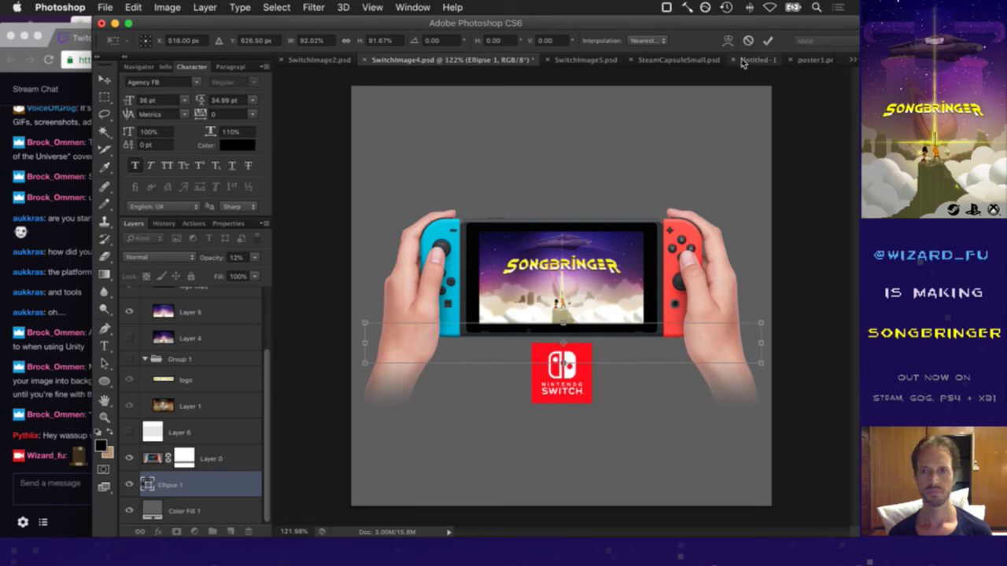
left_click(764, 42)
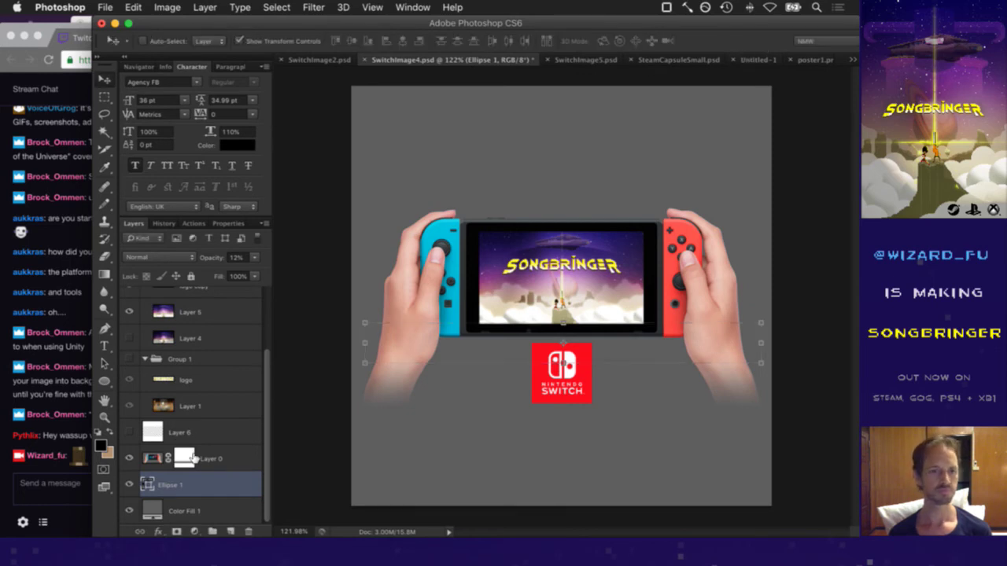
Try deleting Layer 0's gray background with a Magic Wand selection at tolerance 10, then undo the deletion and clear the selection
left_click(157, 458)
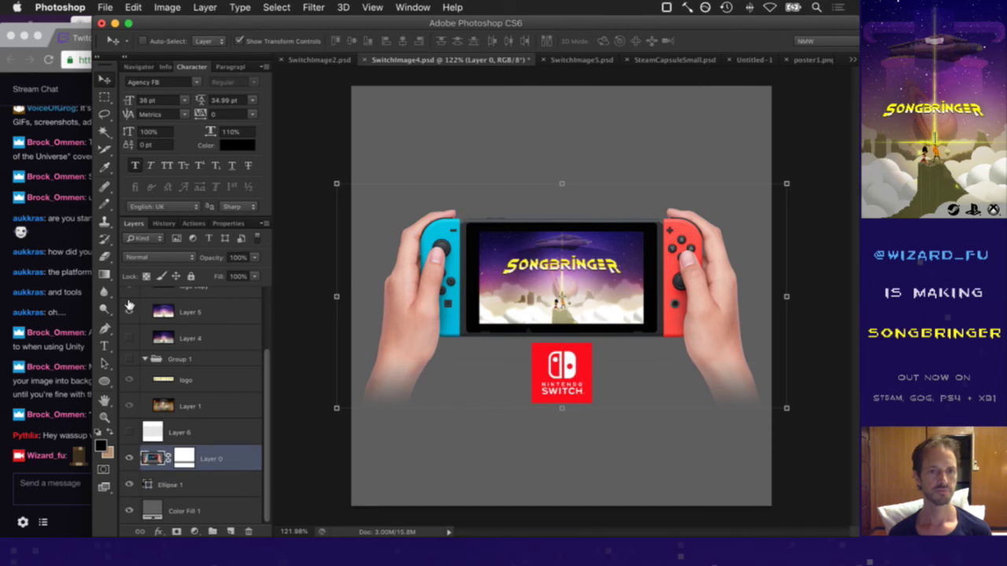
left_click(104, 131)
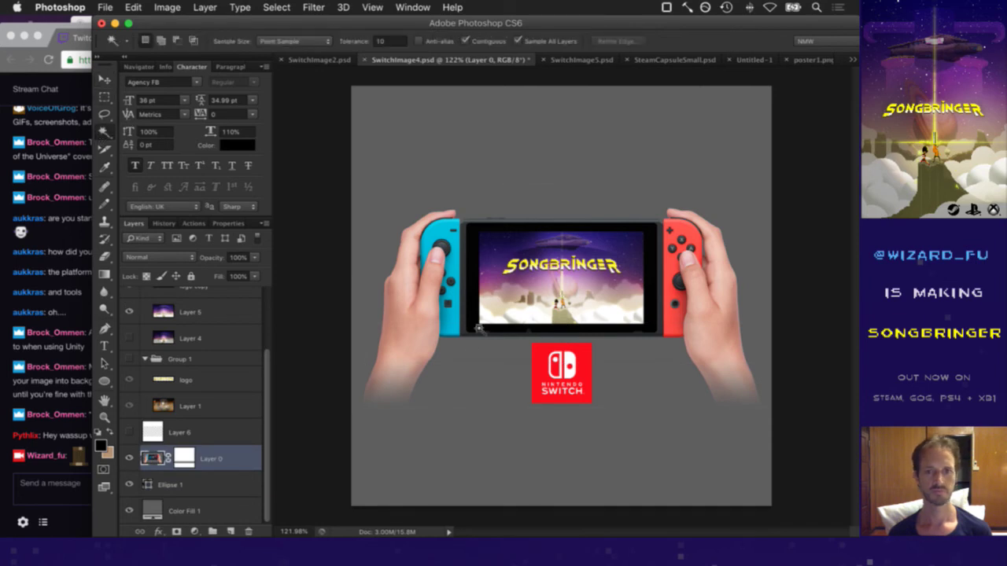
left_click(472, 364)
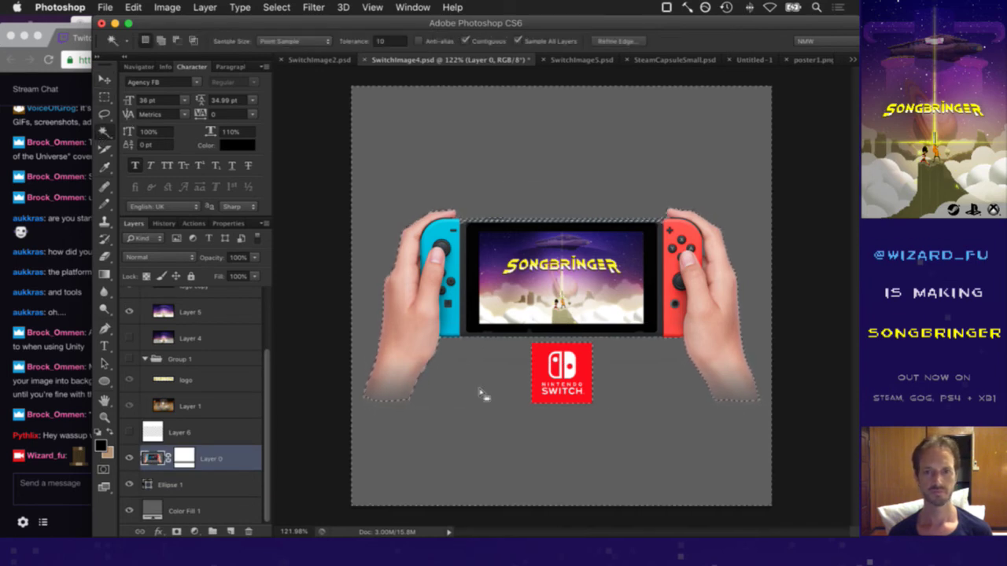
key("Delete")
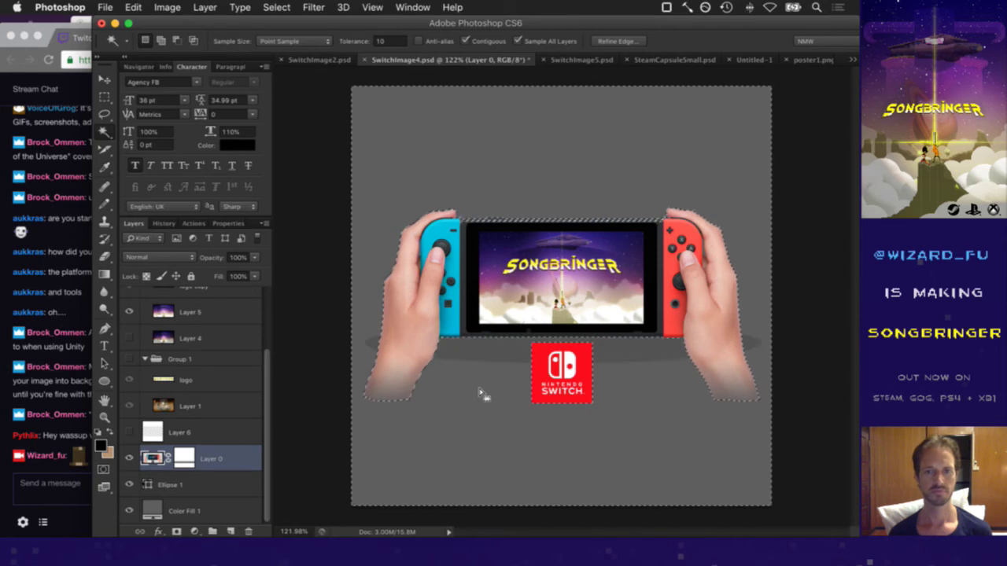
key("m")
left_click(487, 470)
key("super+z")
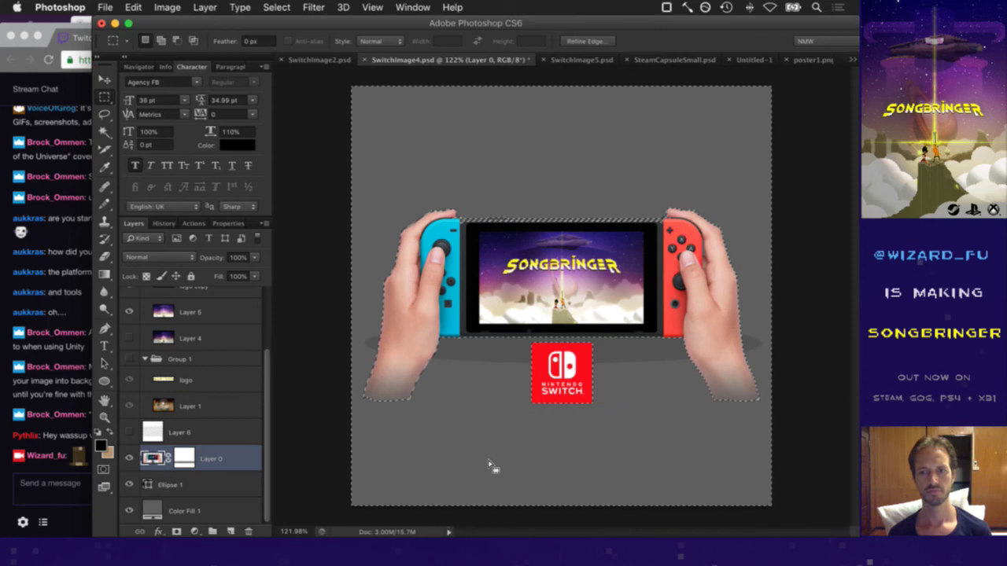
left_click(437, 416)
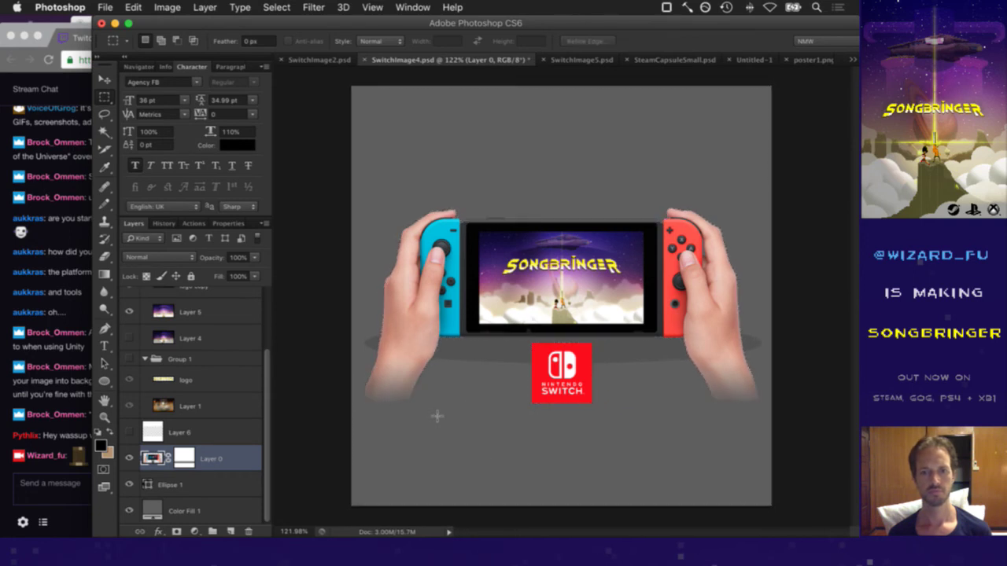
key("super+z")
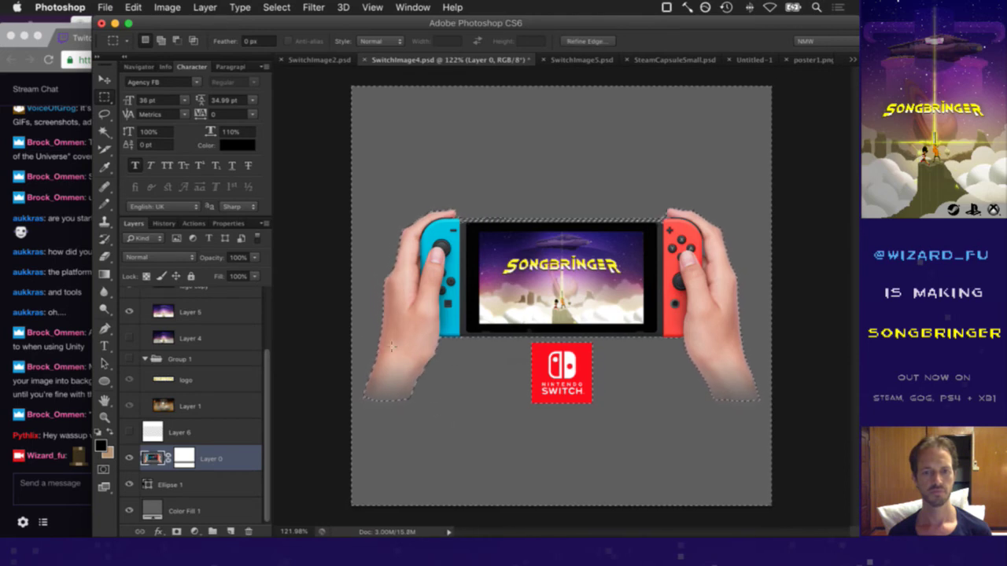
left_click(371, 321)
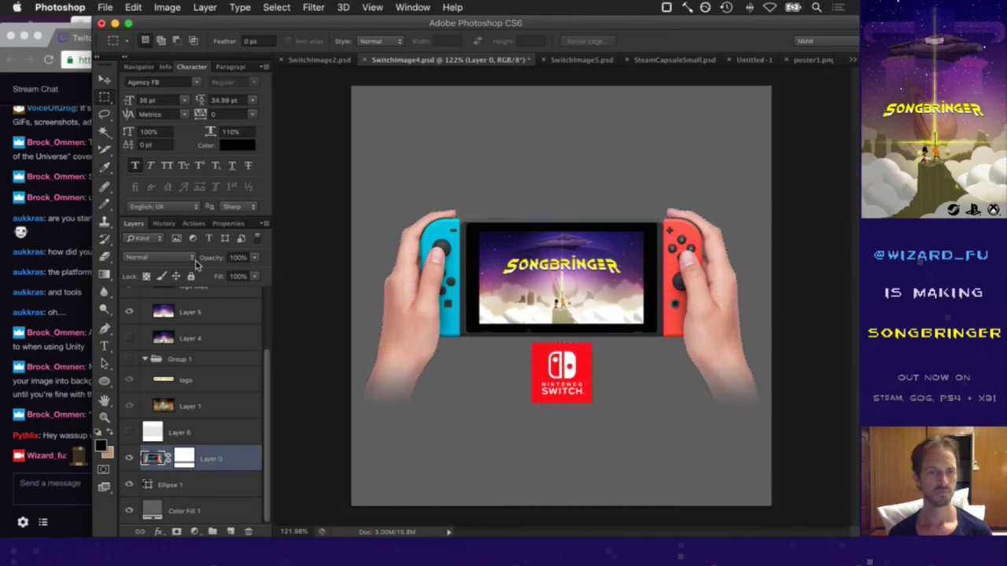
Set the Magic Wand tolerance to 0, delete the selected gray background around the hands and console from Layer 0, and deselect
left_click(103, 132)
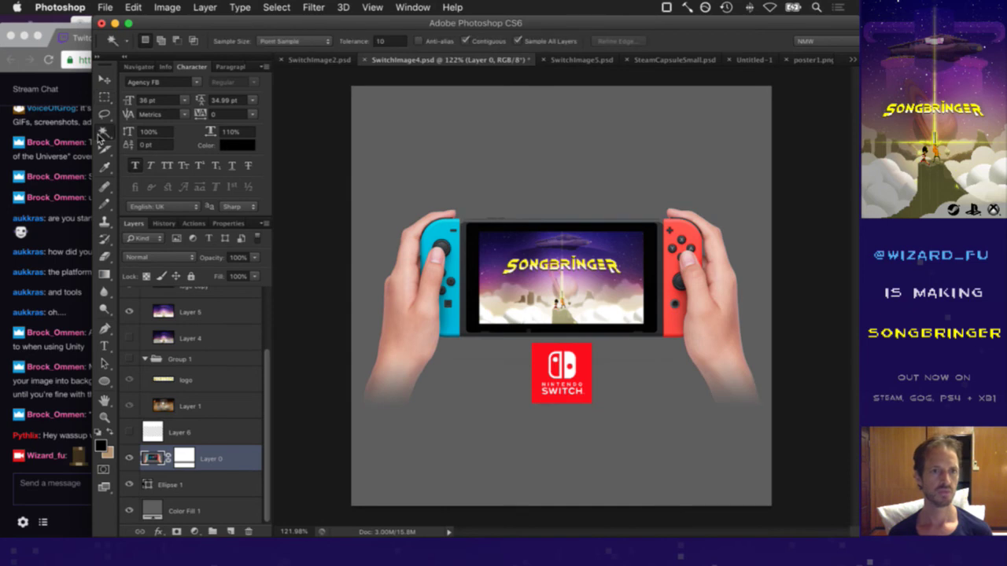
double_click(389, 43)
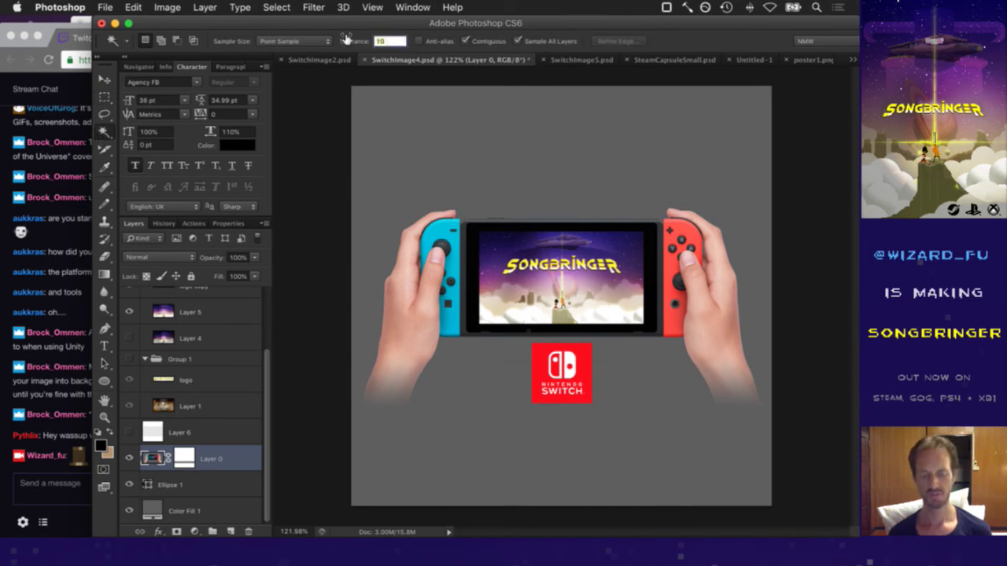
type("0")
left_click(475, 408)
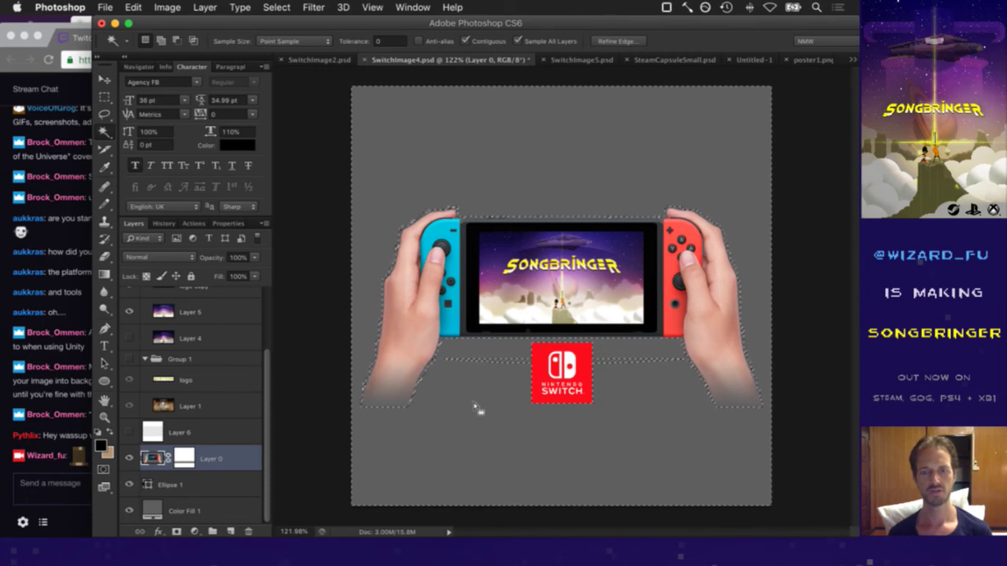
key("Delete")
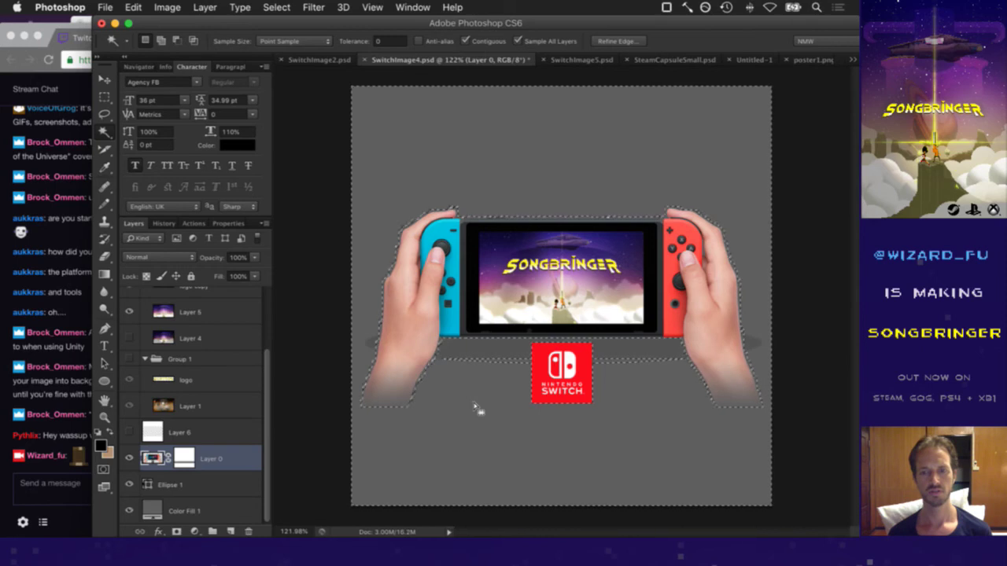
key("m")
key("ctrl+d")
key("ctrl+d")
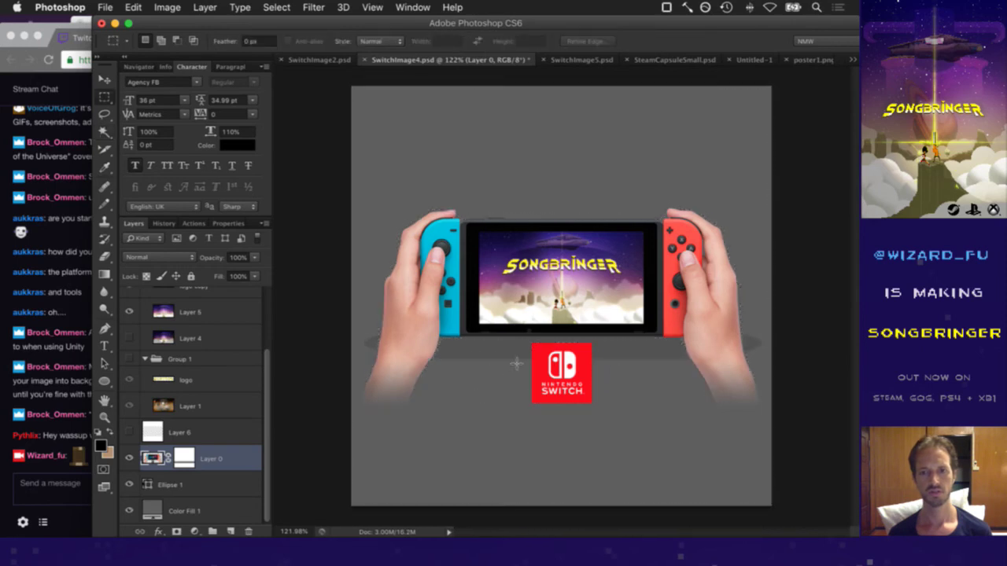
Set the Magic Wand to tolerance 5 with Contiguous off, select the gray background around the hands and console, and deselect
key("w")
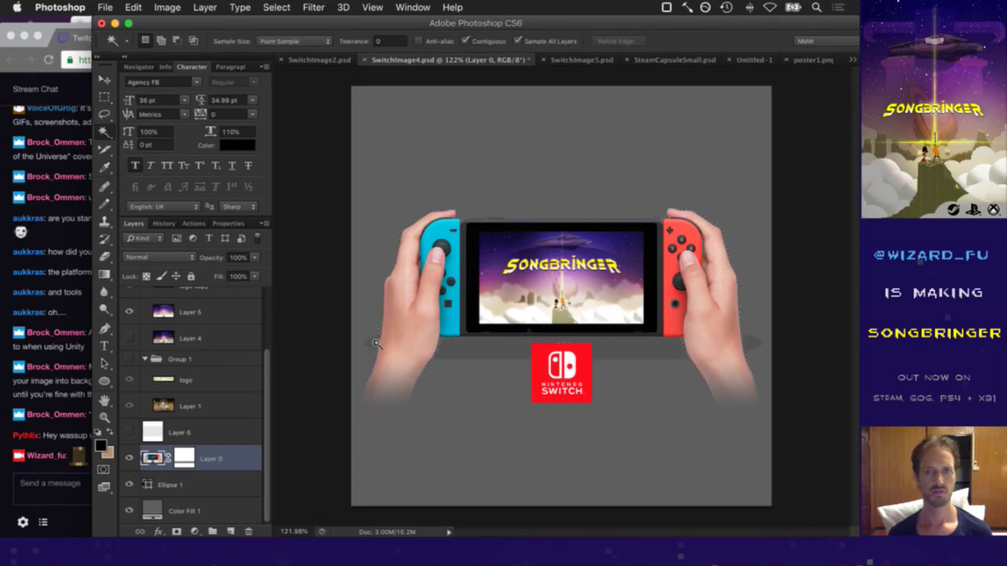
left_click(504, 361)
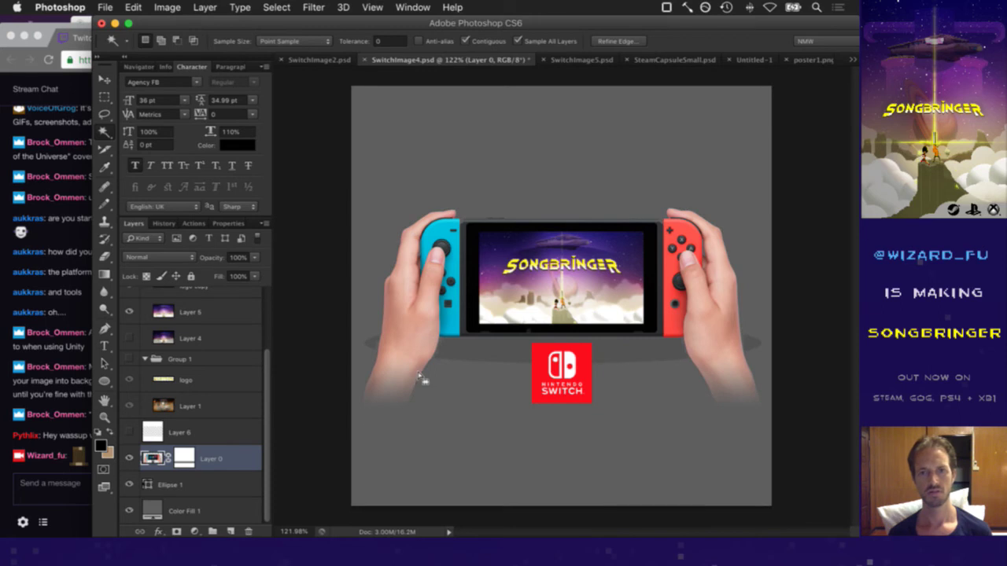
left_click(409, 218)
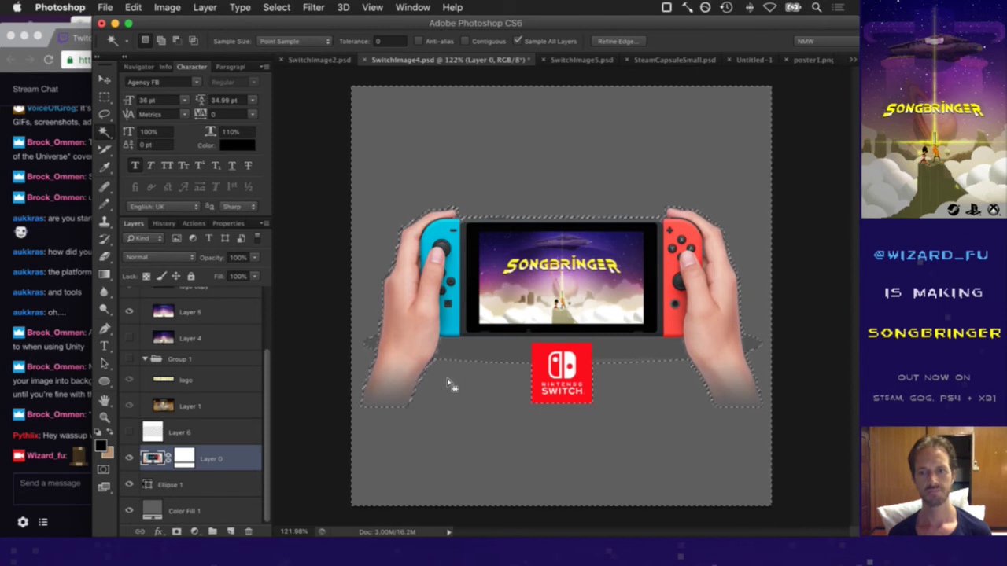
left_click(391, 43)
type("5")
key("Return")
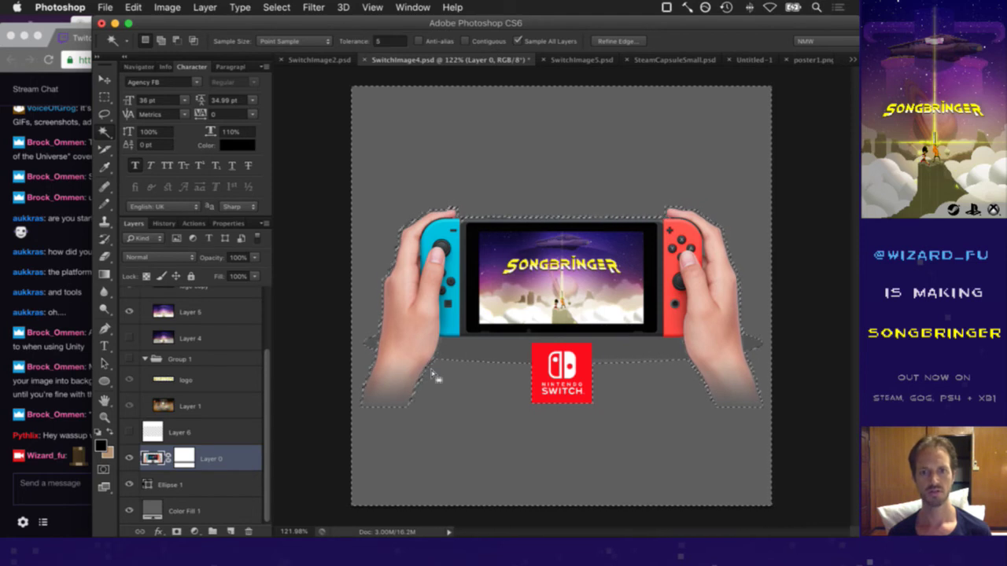
left_click(469, 379)
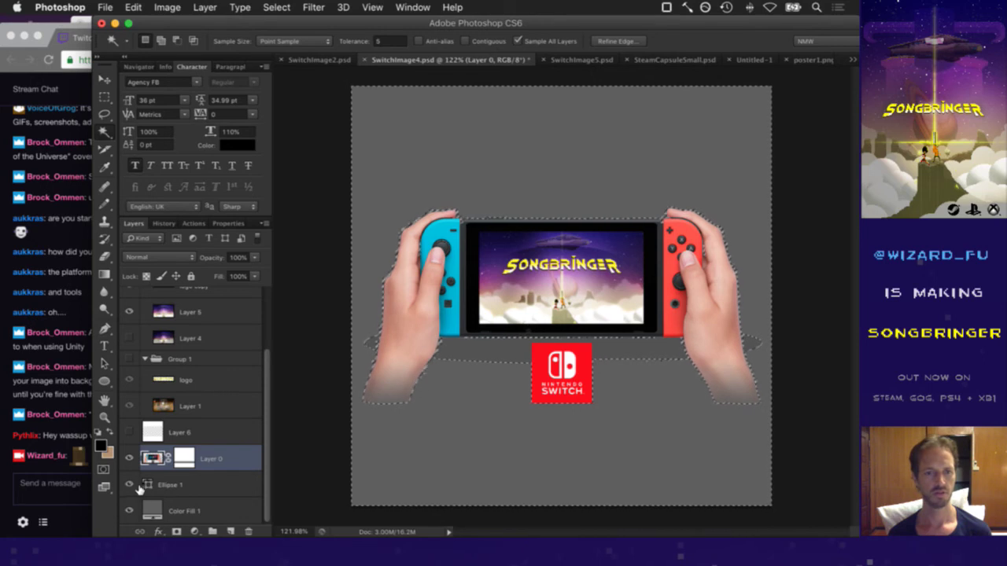
key("m")
left_click(460, 390)
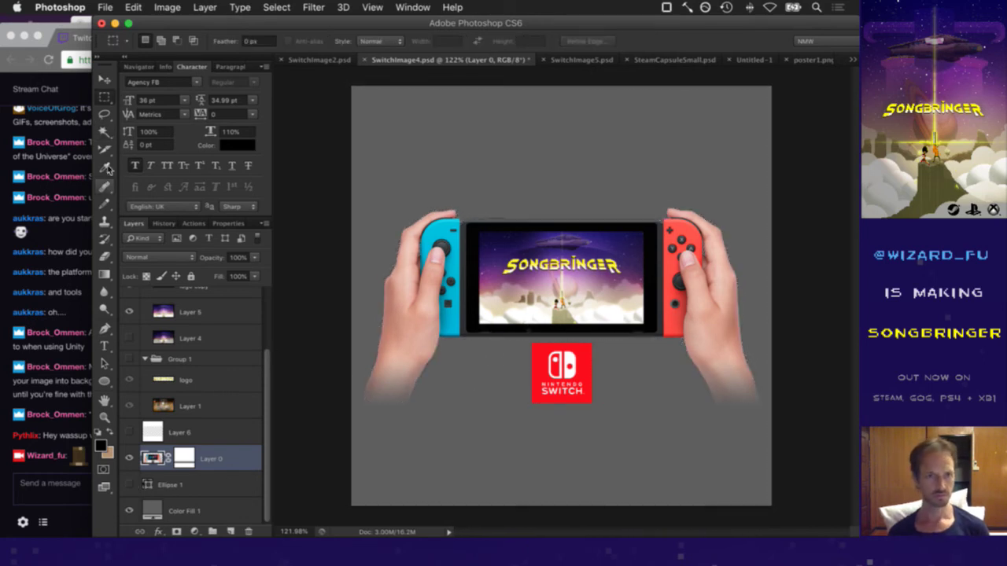
Hide Ellipse 1, disable Layer 0's mask, then select and delete the layer's remaining gray background with the Magic Wand at tolerance 5, turning Contiguous on
left_click(104, 131)
left_click(489, 431)
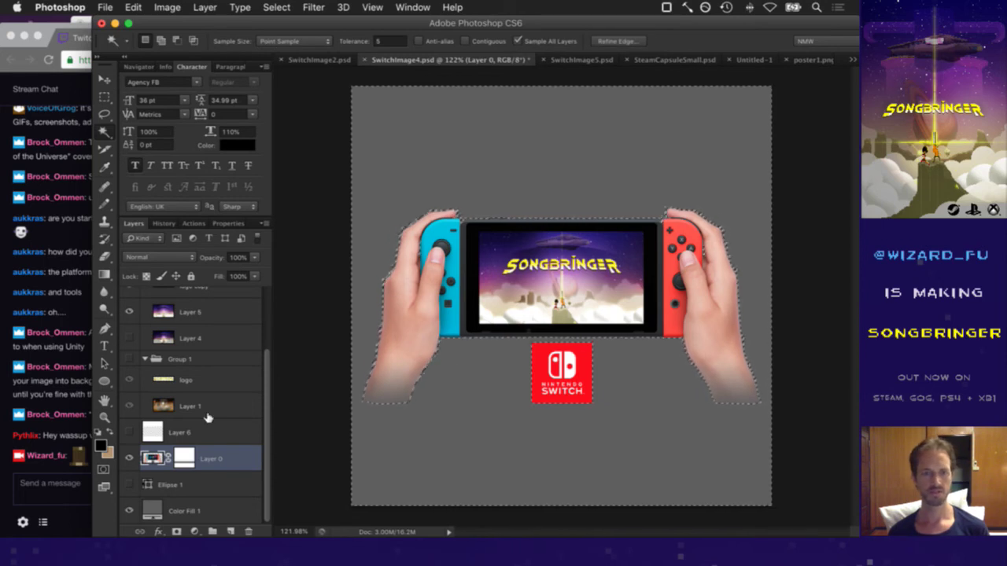
left_click(382, 42)
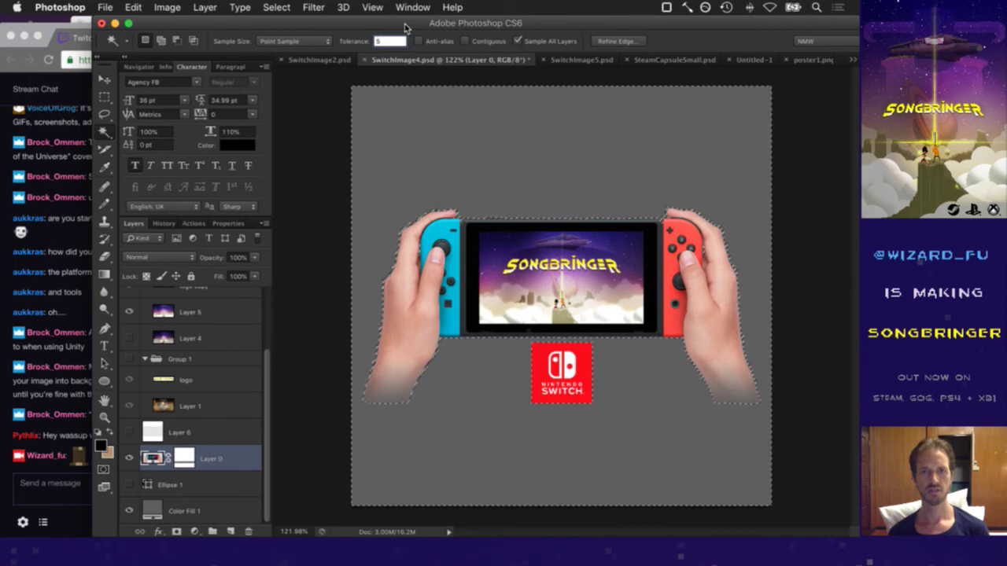
right_click(186, 460)
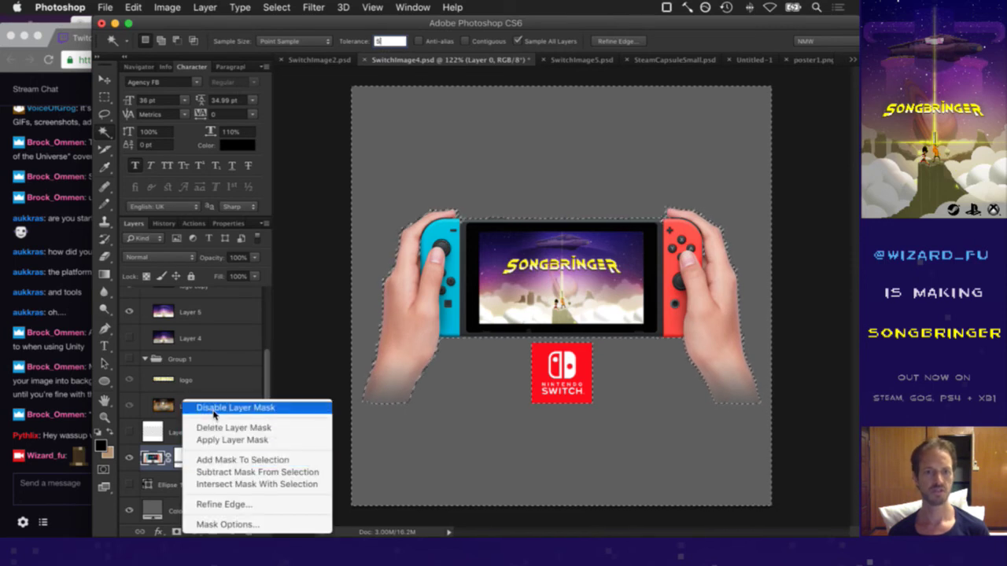
left_click(335, 371)
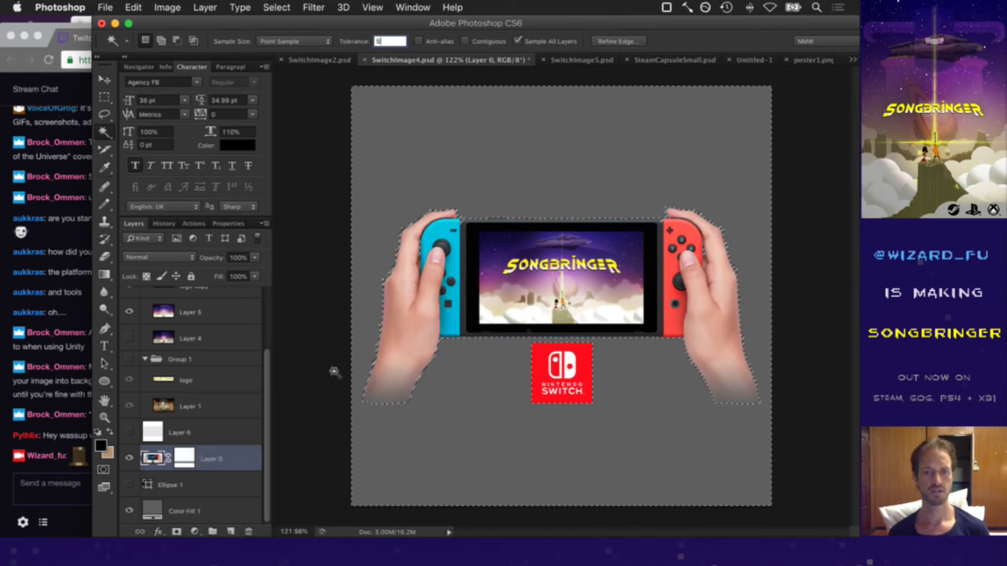
left_click(503, 397)
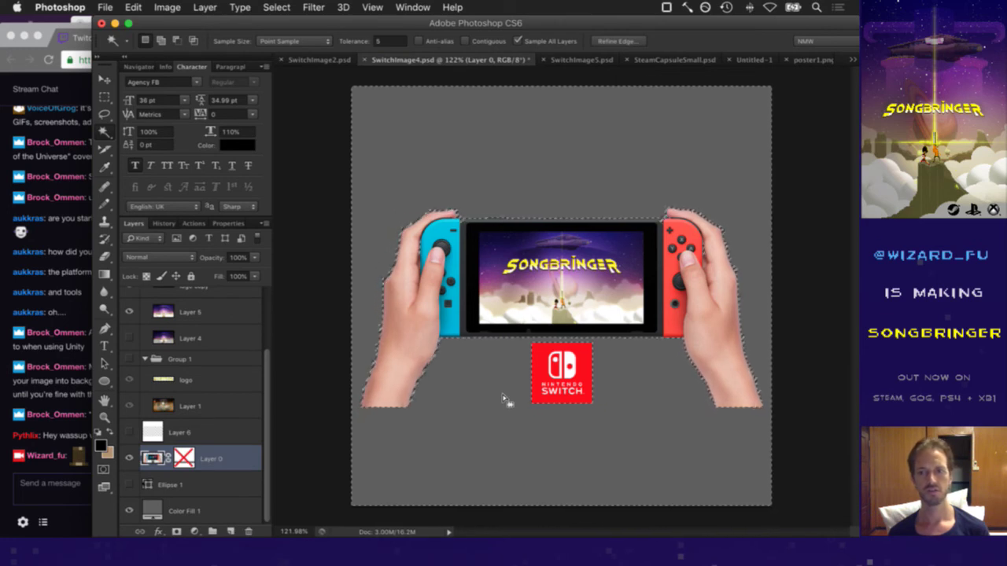
left_click(484, 43)
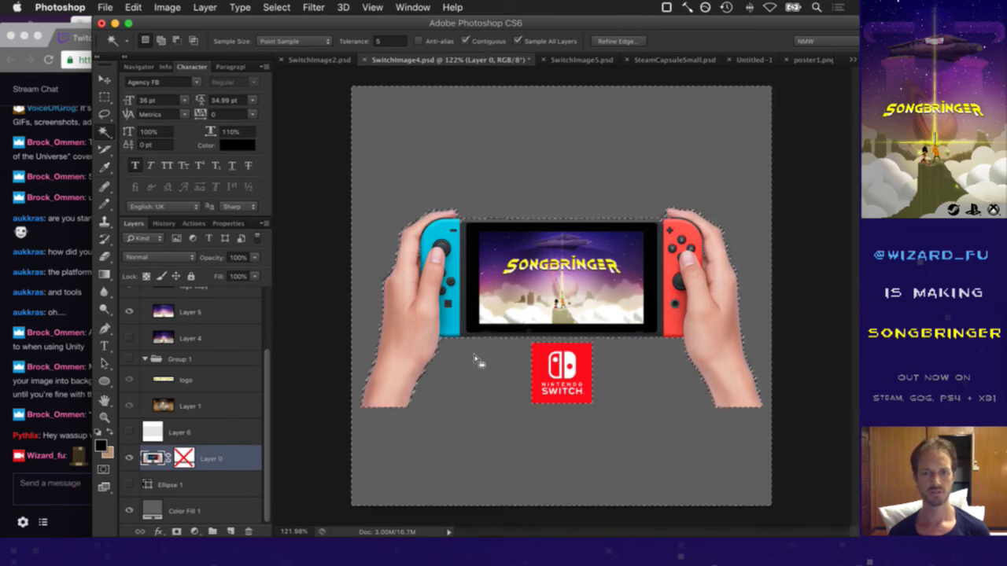
Clear the selection, compare the wrists with Layer 0's mask off and on, leave the mask enabled, and show Ellipse 1
left_click(189, 456, "shift")
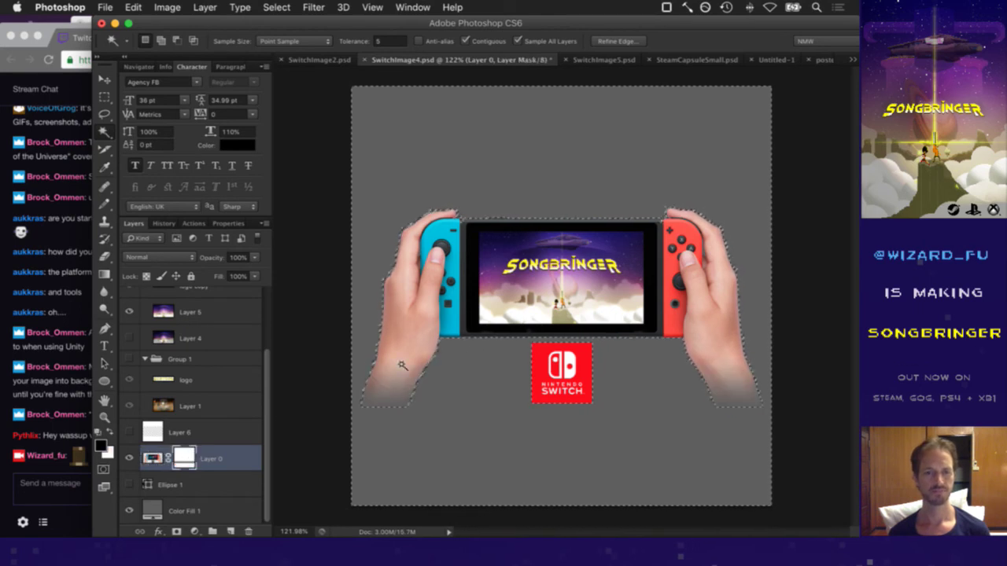
key("m")
left_click(354, 337)
right_click(191, 455)
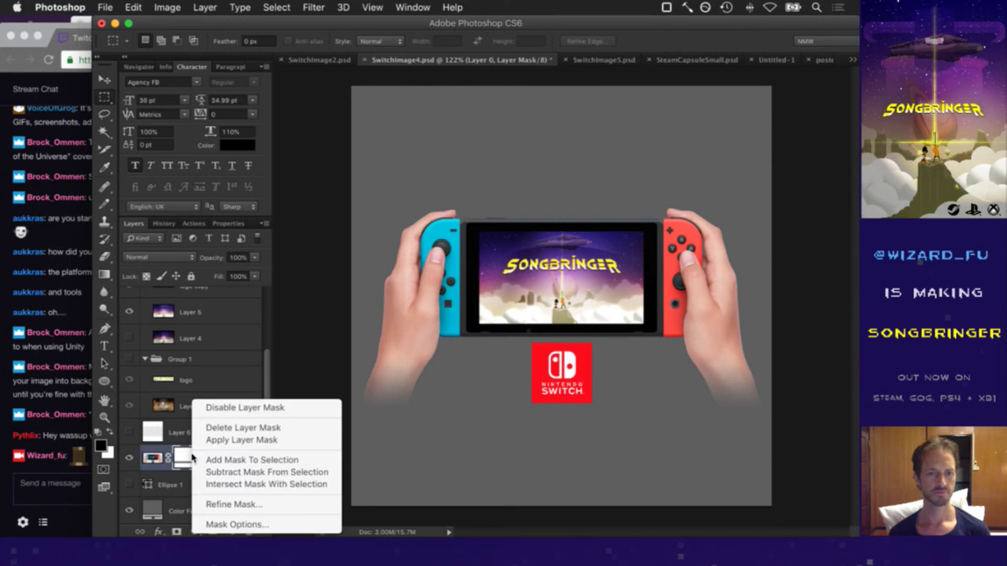
left_click(214, 409)
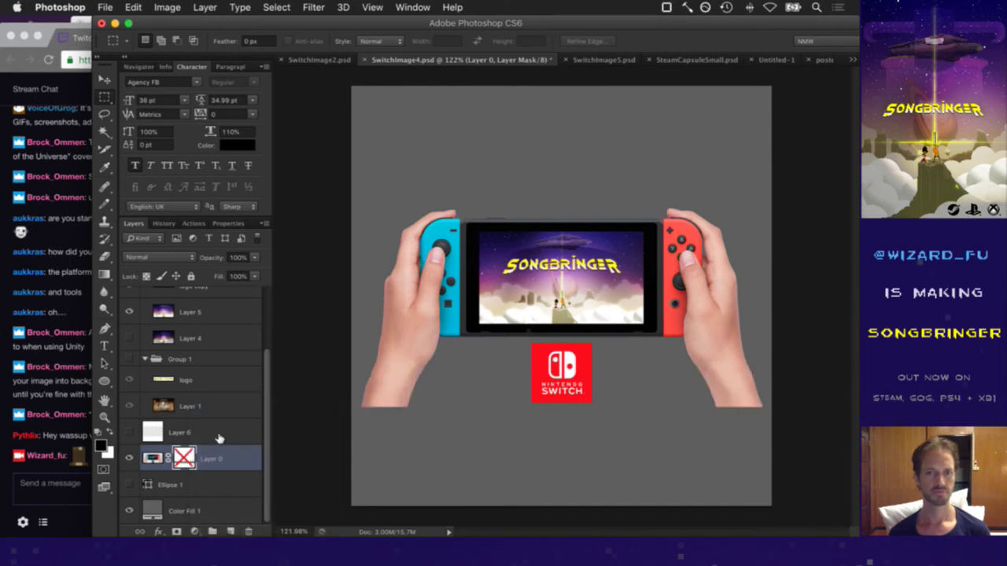
right_click(190, 455)
left_click(186, 459)
left_click(184, 458, "shift")
left_click(129, 484)
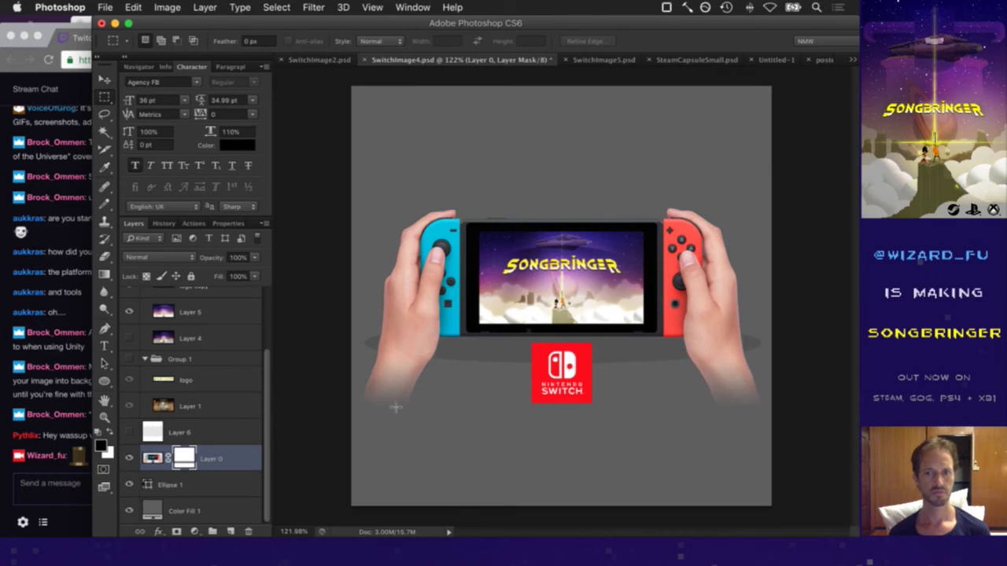
Select the Ellipse 1 shadow and move it slightly up behind the console's lower edge
key("v")
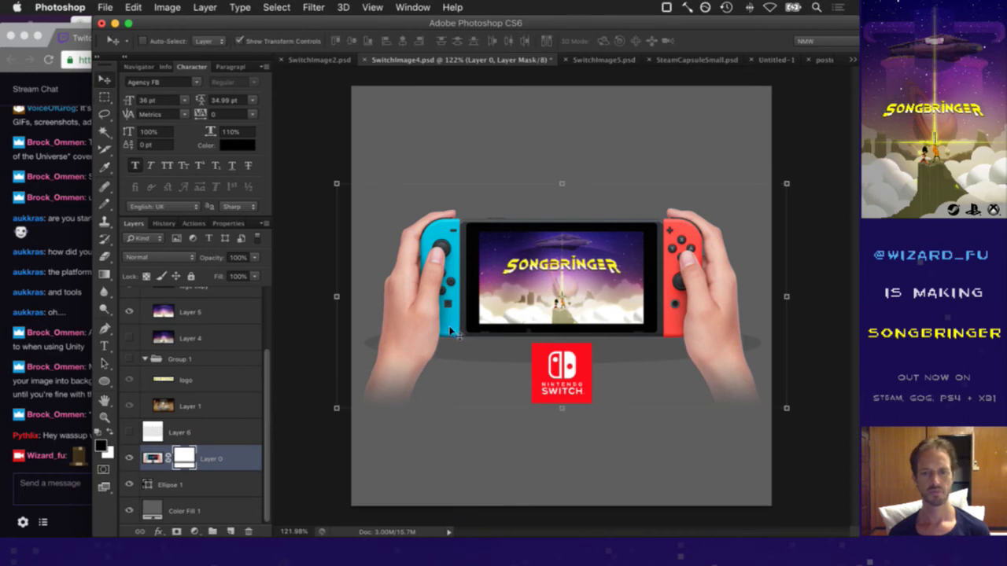
key("super+z")
key("super+z")
left_click(173, 486)
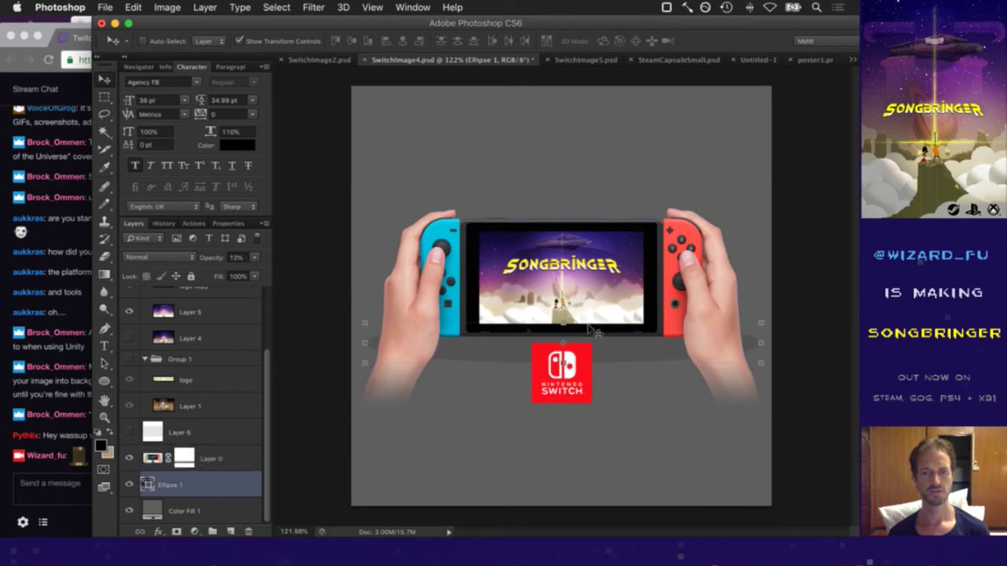
left_click_drag(512, 341, 507, 332)
key("m")
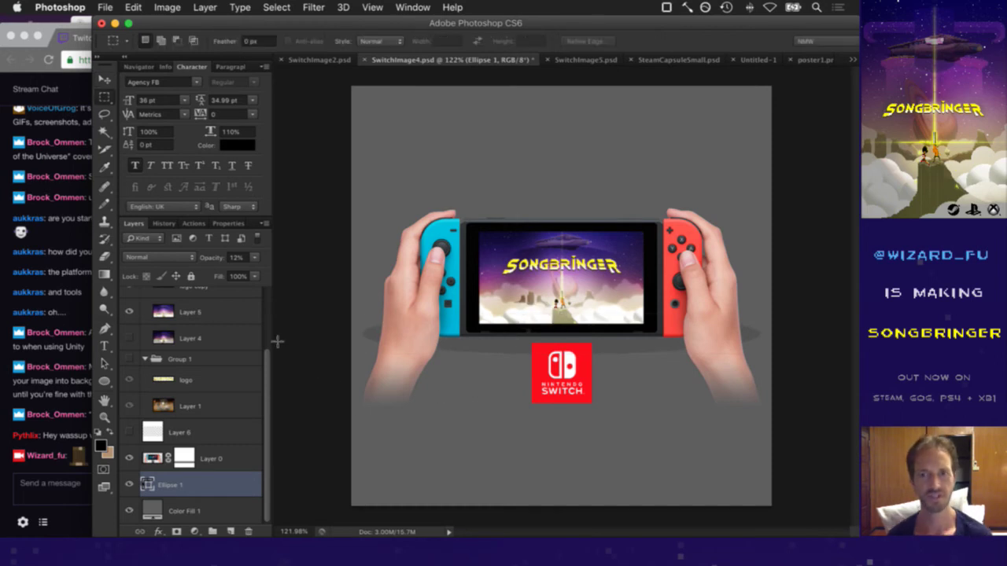
Lower the Ellipse 1 shadow's opacity to 7% and save the document
left_click(254, 257)
left_click_drag(208, 269, 200, 271)
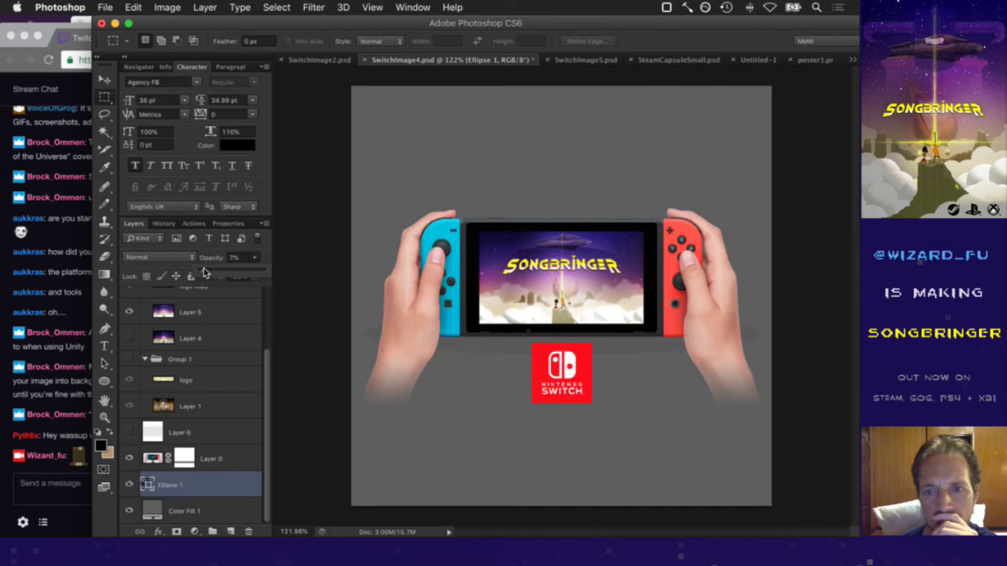
left_click(285, 290)
key("super+s")
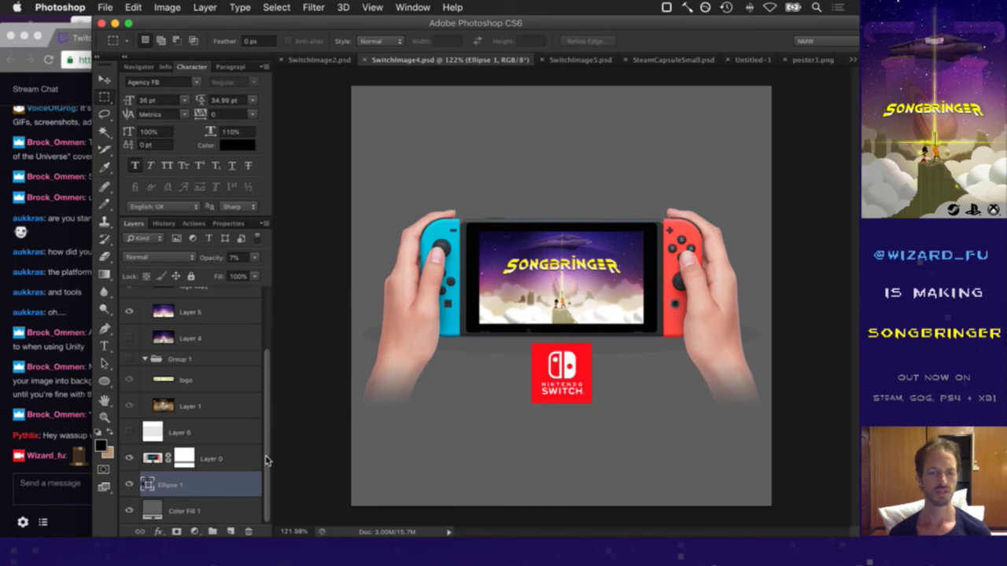
Duplicate the Nintendo Switch logo on Layer 3, hide the original, and move the copy straight up above the console
left_click_drag(266, 457, 269, 386)
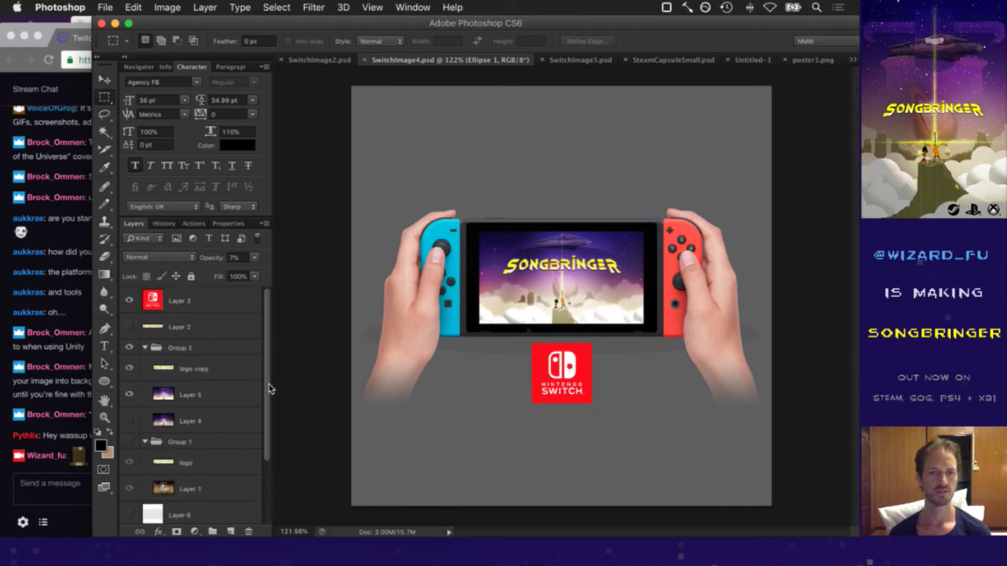
left_click(196, 299)
key("v")
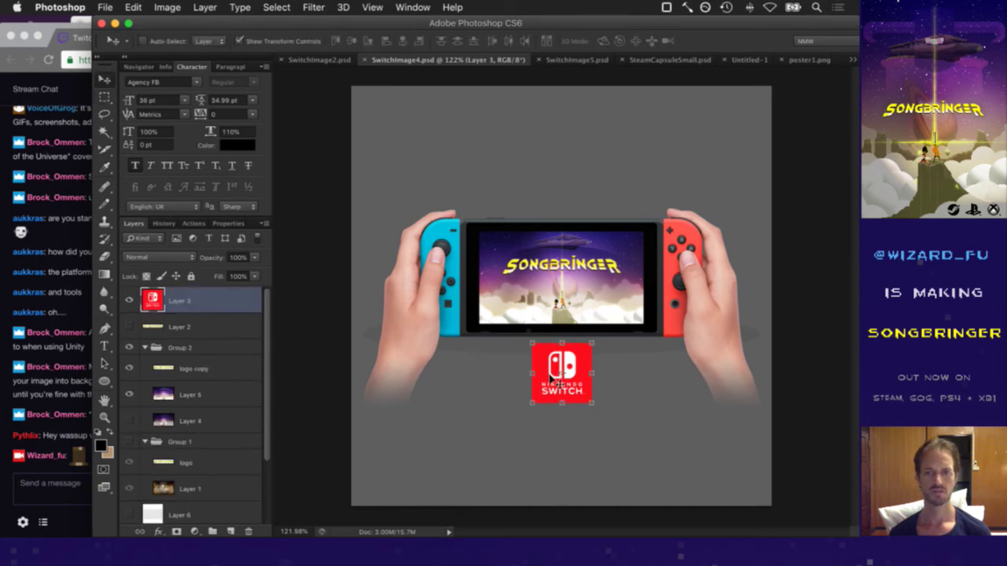
key("super+j")
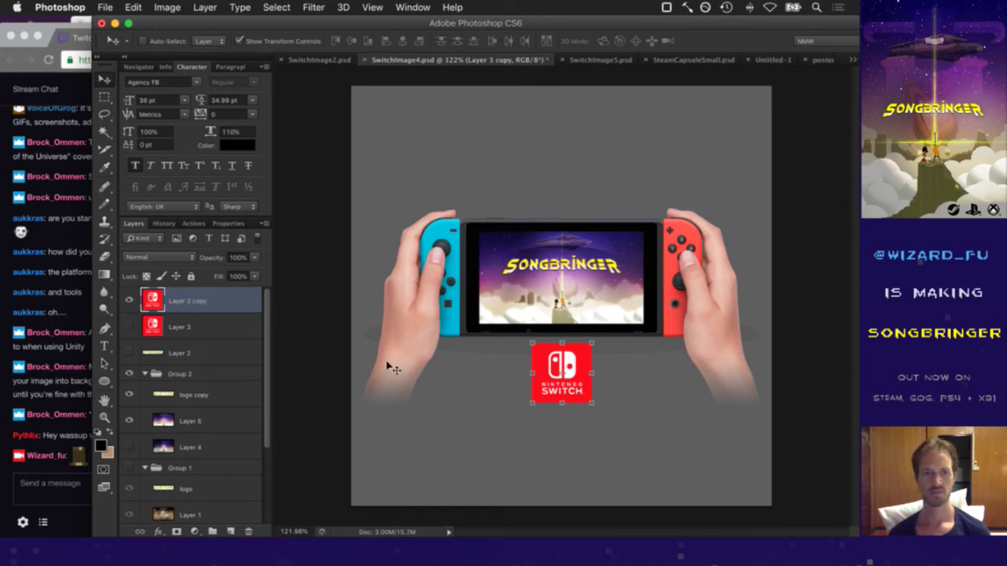
left_click_drag(545, 345, 544, 138)
key("m")
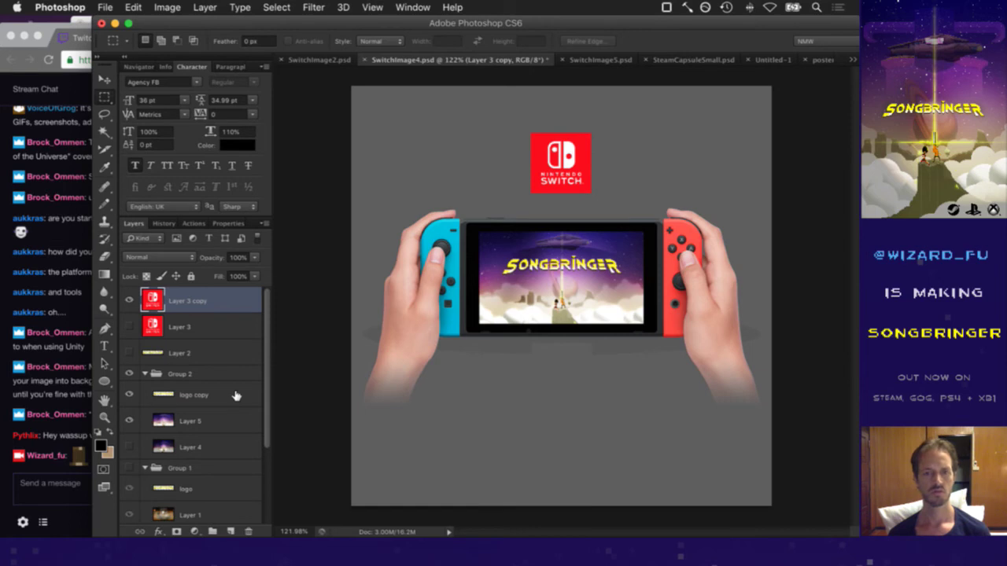
Check the gray area around the console with a Magic Wand selection on Layer 0, deselect, and disable that layer's mask
scroll(224, 405, "down", 5)
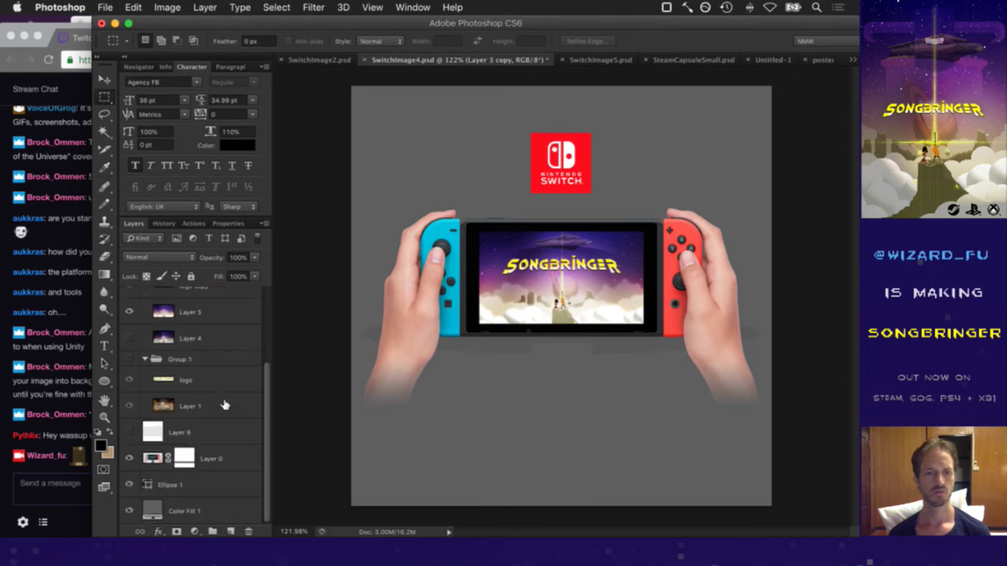
left_click(157, 454)
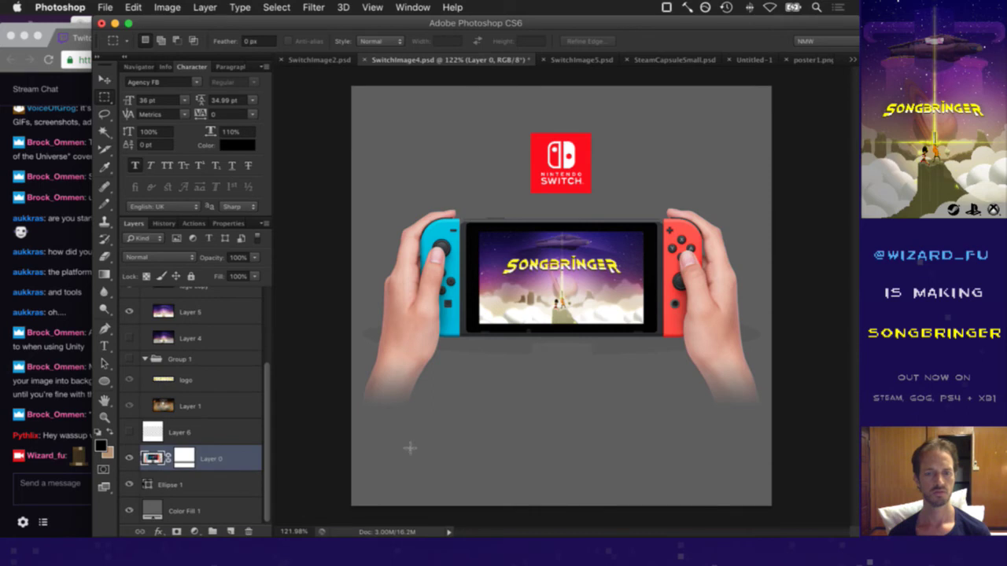
left_click(104, 131)
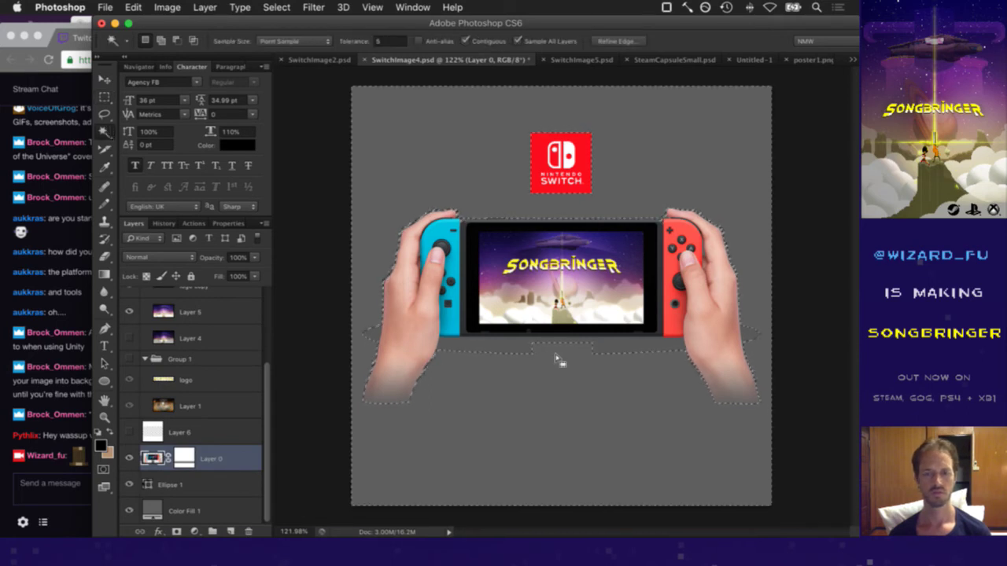
left_click(525, 374)
key("m")
left_click(528, 373)
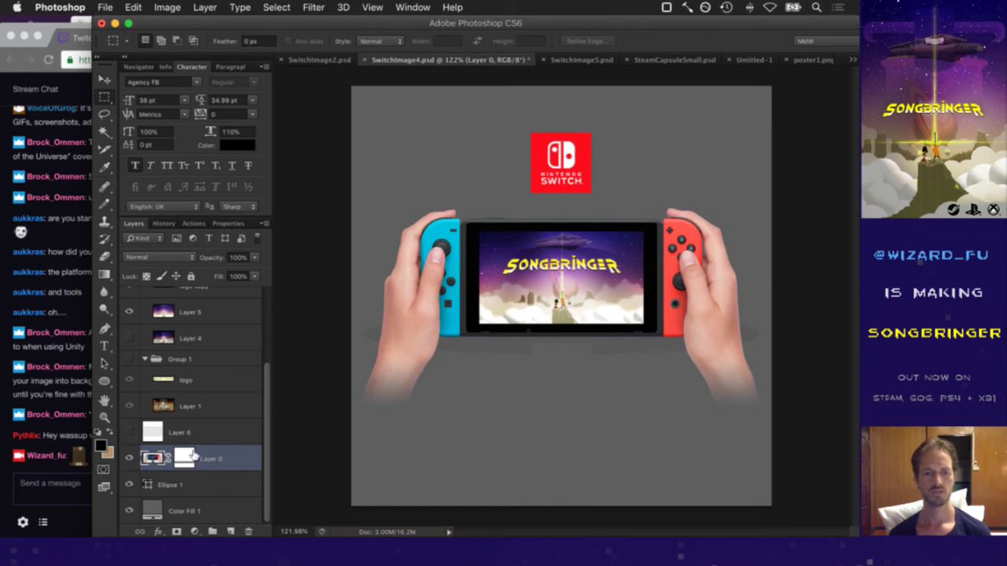
right_click(187, 458)
left_click(225, 410)
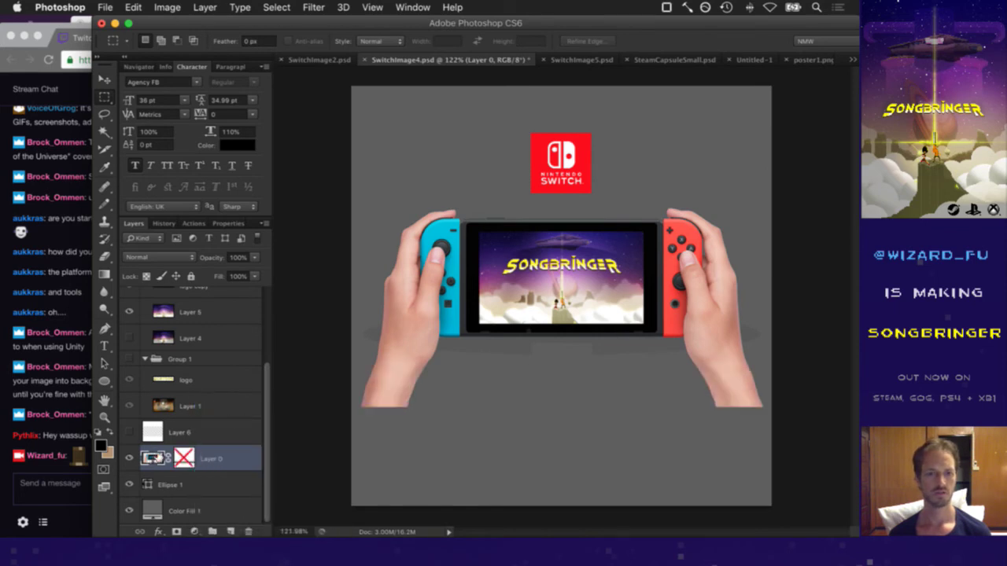
left_click(104, 114)
key("m")
key("v")
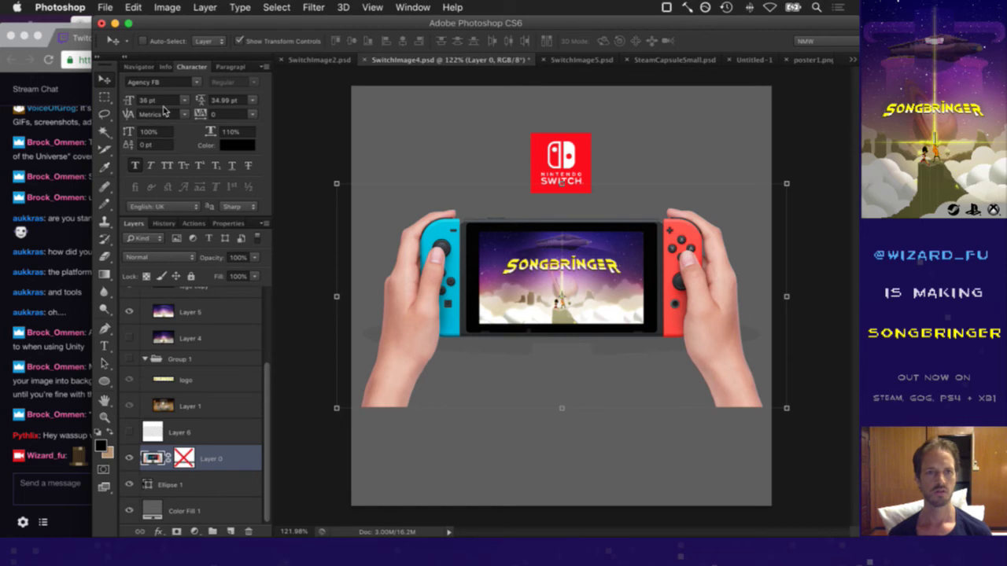
left_click(104, 131)
left_click(575, 368)
key("m")
key("super+d")
Set the Eraser to Pencil mode at 100% opacity
key("e")
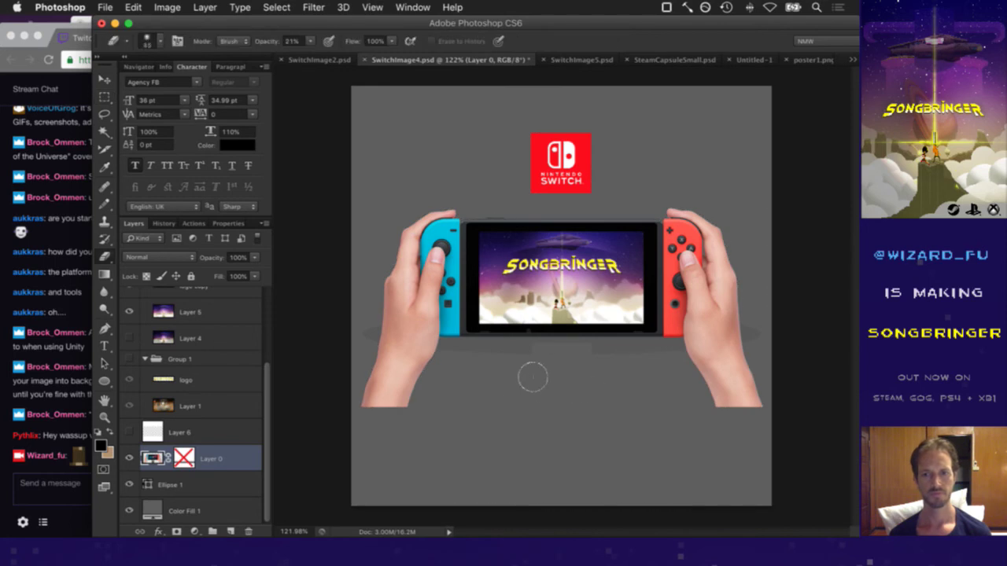
left_click(233, 41)
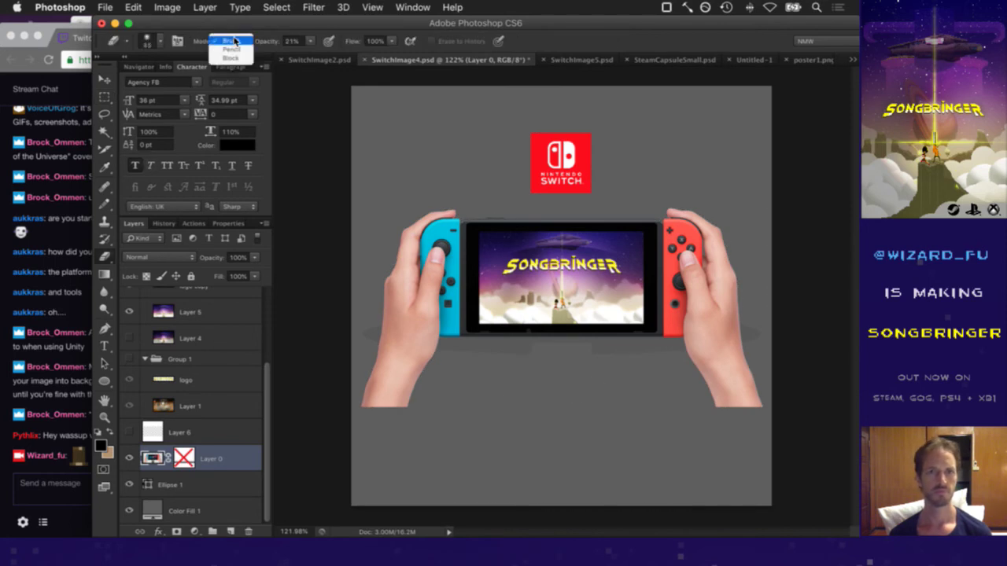
left_click(234, 50)
left_click(307, 44)
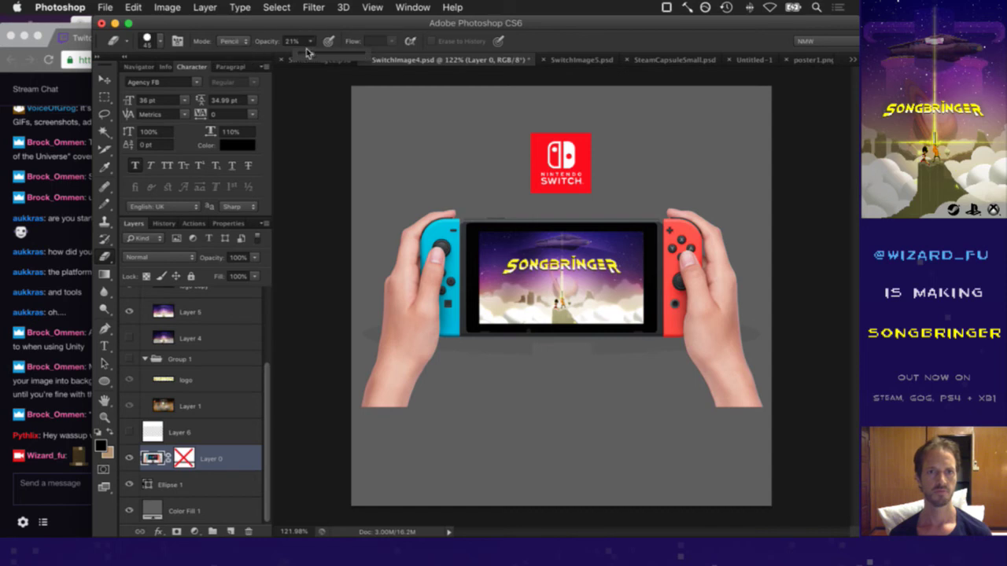
left_click_drag(310, 52, 594, 41)
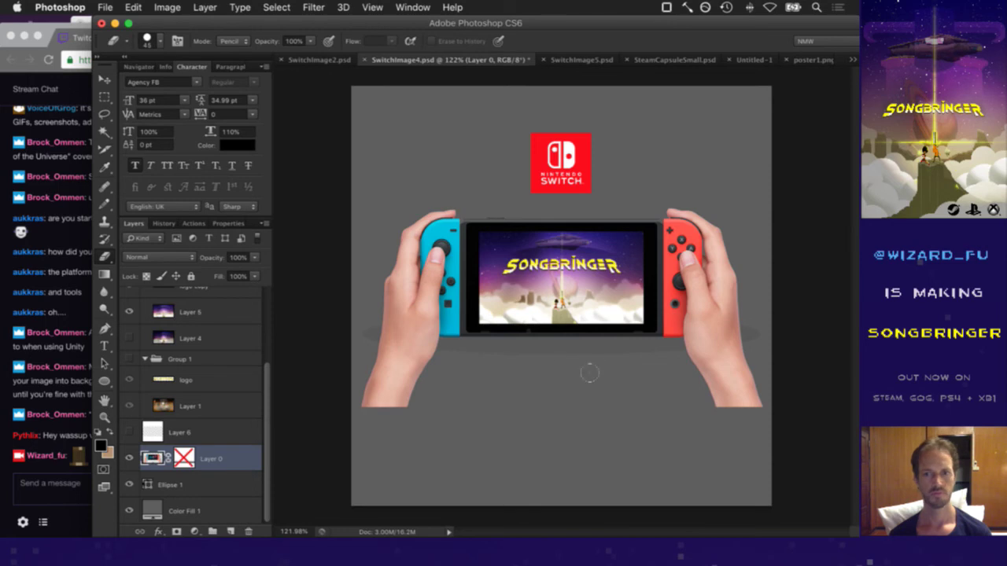
Save the document, then add the text "May 21, 2018" in the area below the console
key("m")
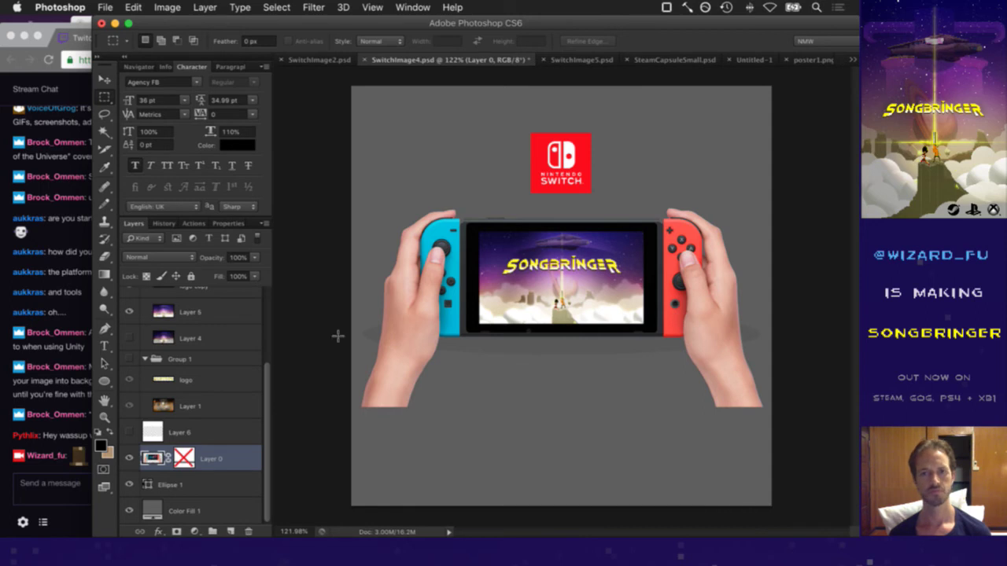
key("super+s")
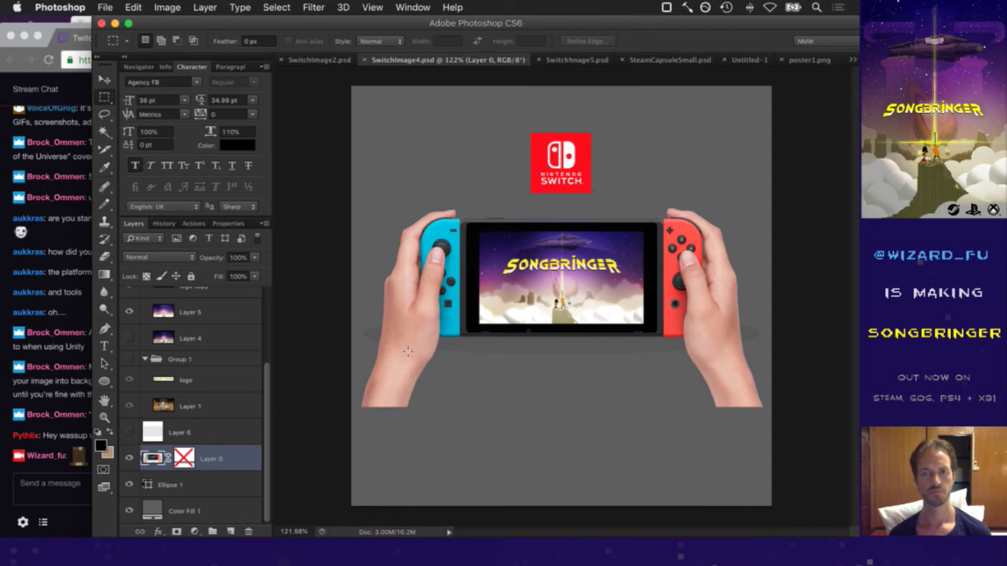
left_click(103, 346)
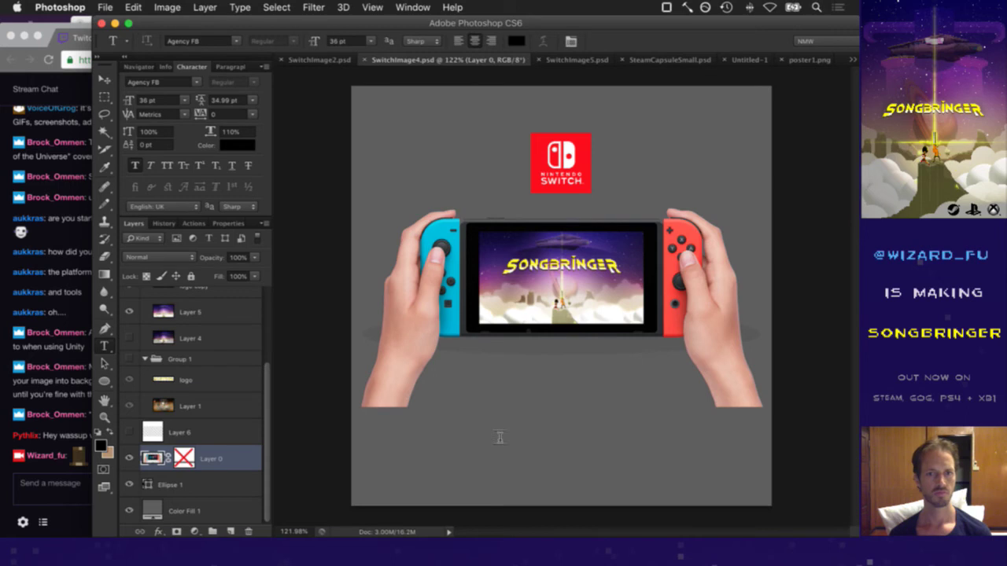
left_click(498, 386)
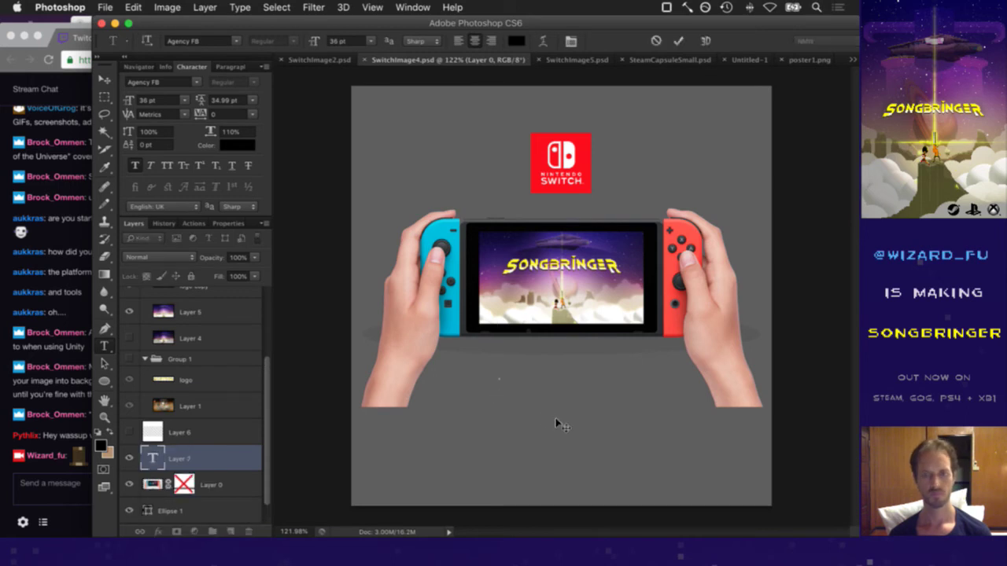
type("May 21")
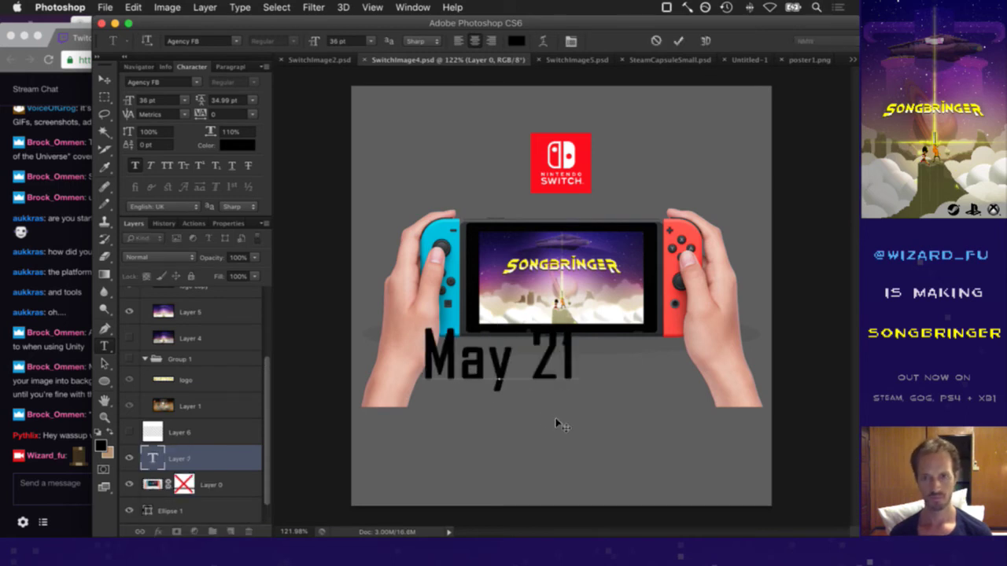
type(", 2018")
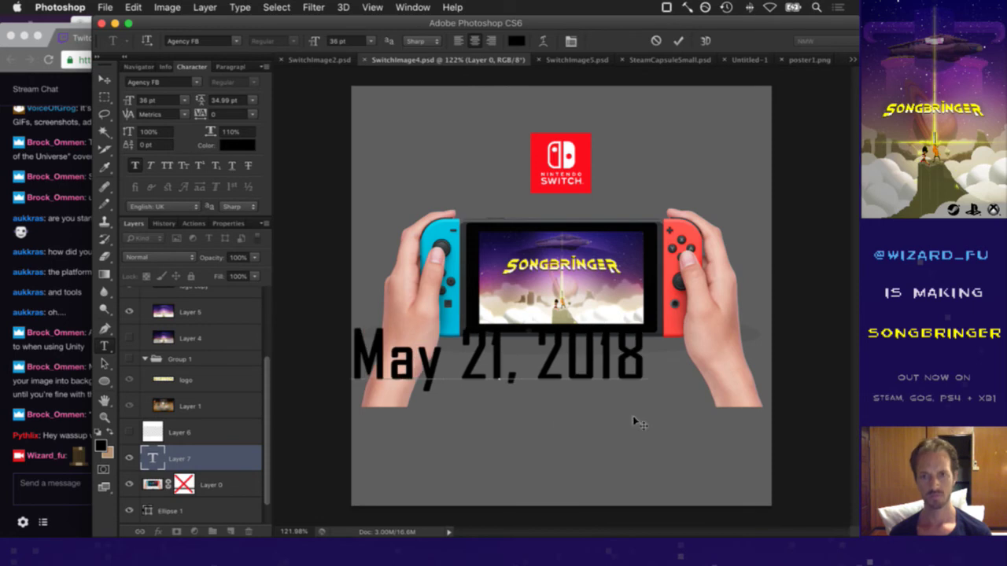
Change the color of all the "May 21, 2018" text to white
key("super+a")
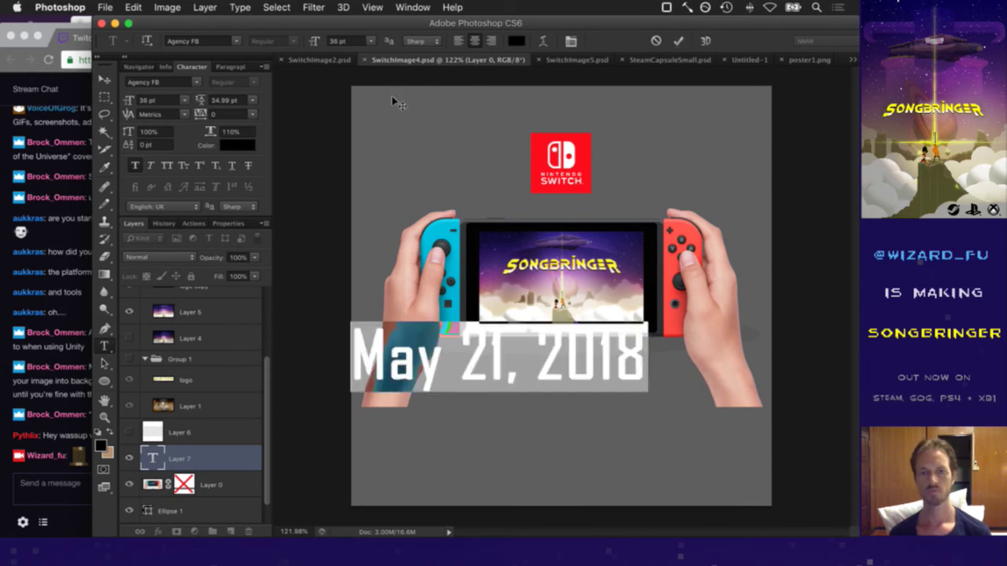
left_click(238, 144)
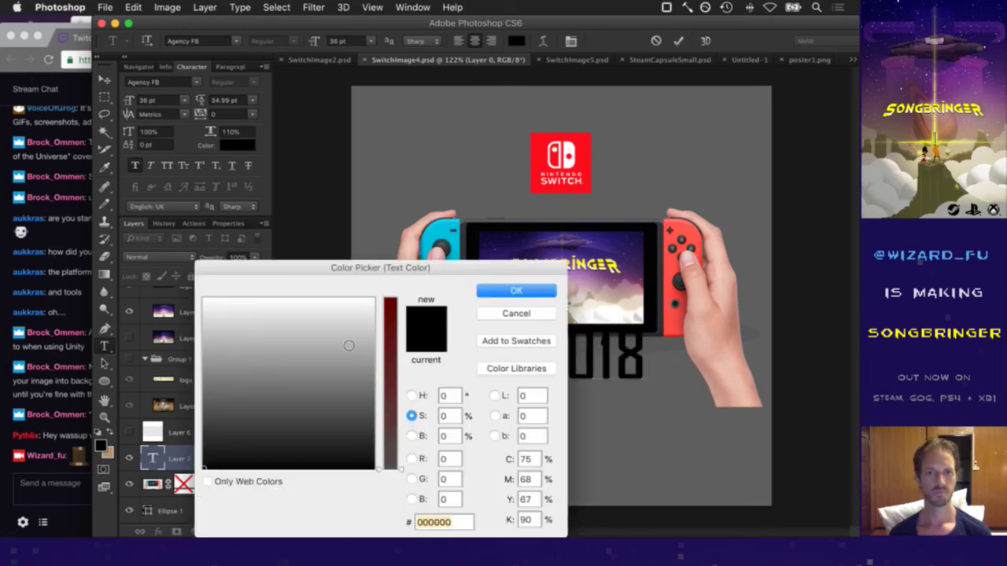
left_click(309, 309)
left_click(516, 290)
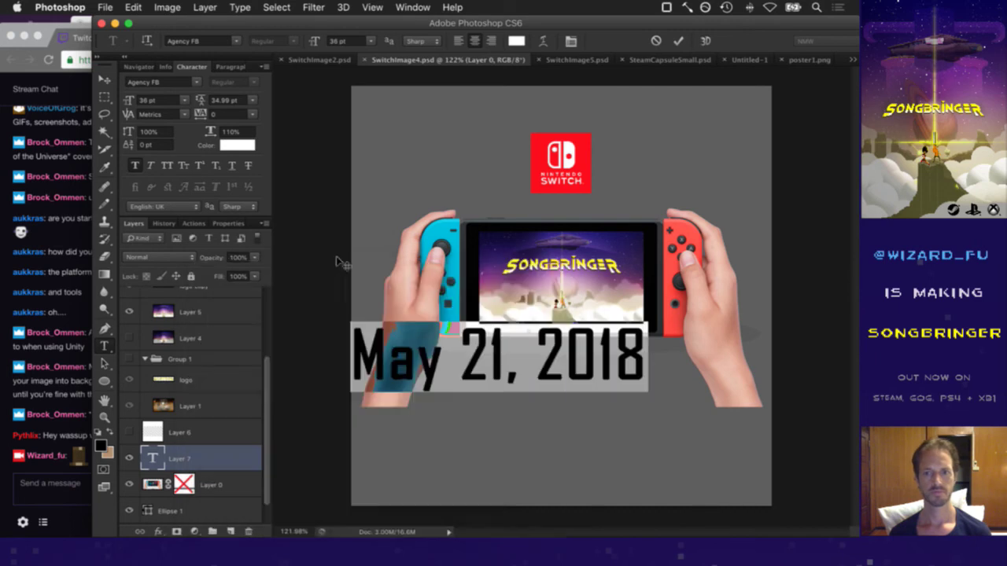
Set the date text's font to Roboto Regular and commit the text edit
left_click(172, 85)
type("ROBO")
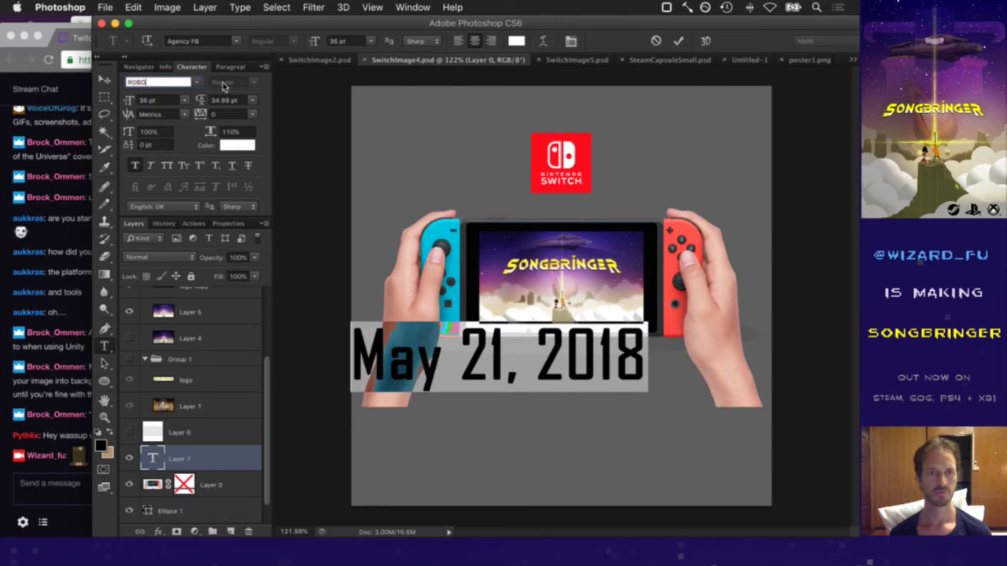
left_click(195, 83)
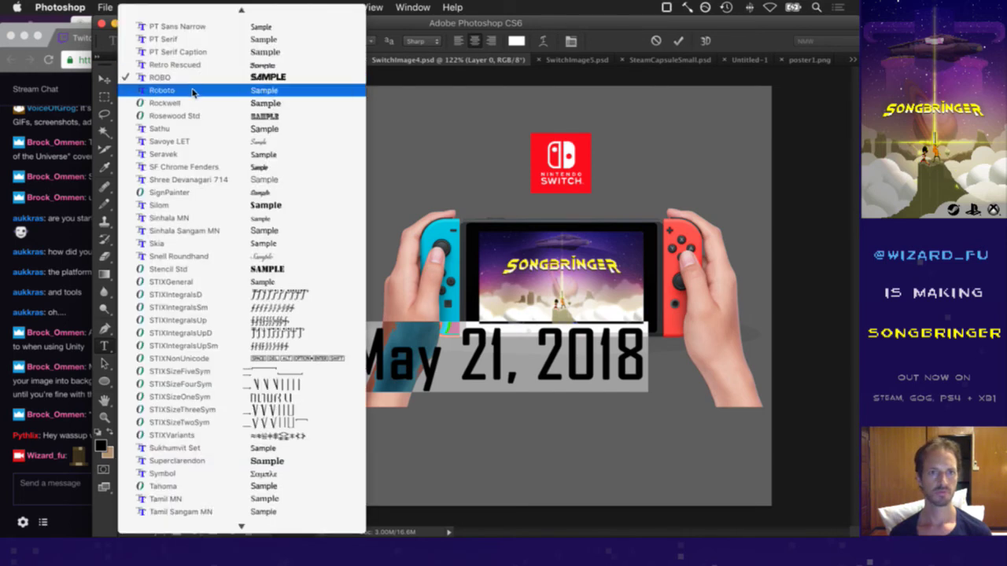
left_click(195, 90)
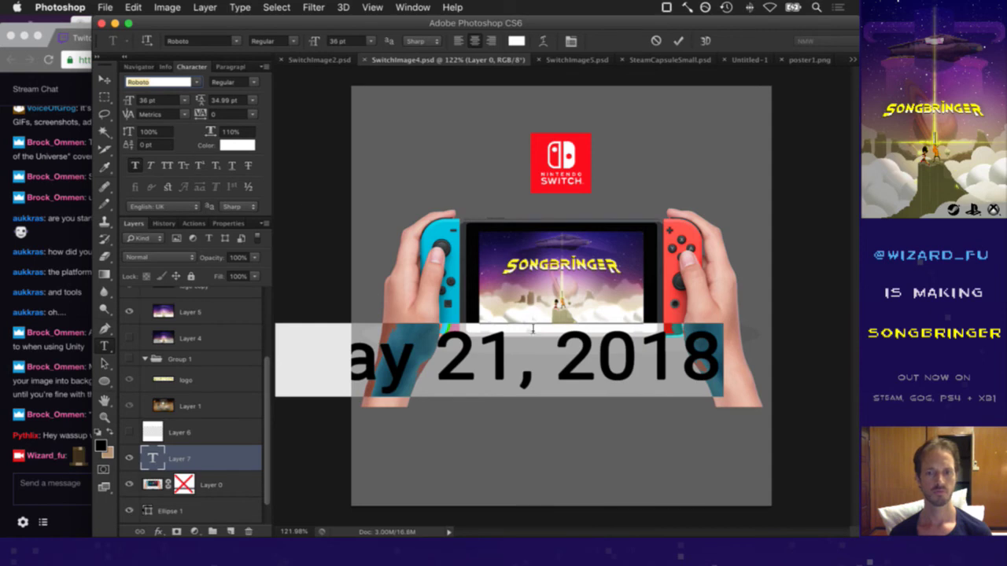
type("c")
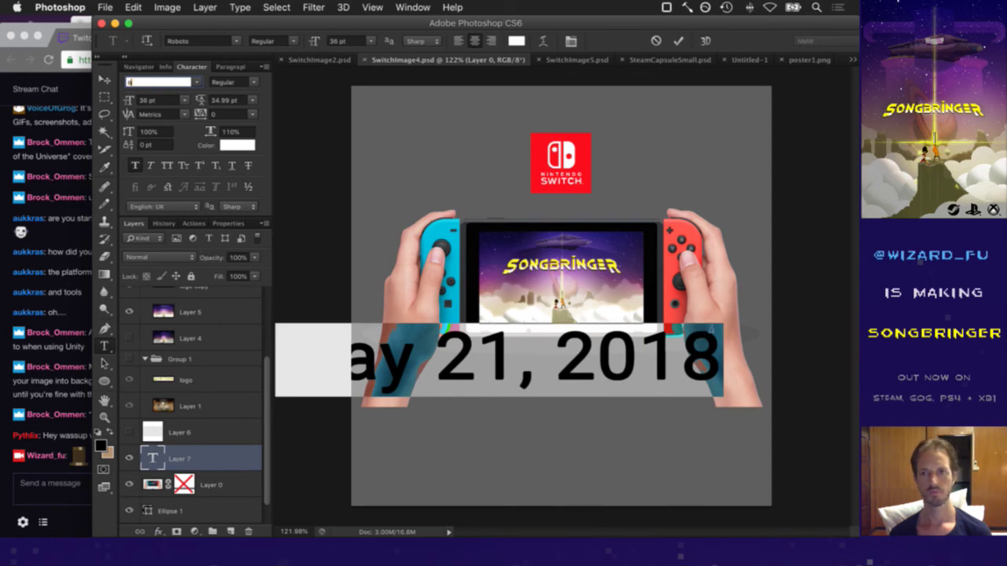
left_click(678, 41)
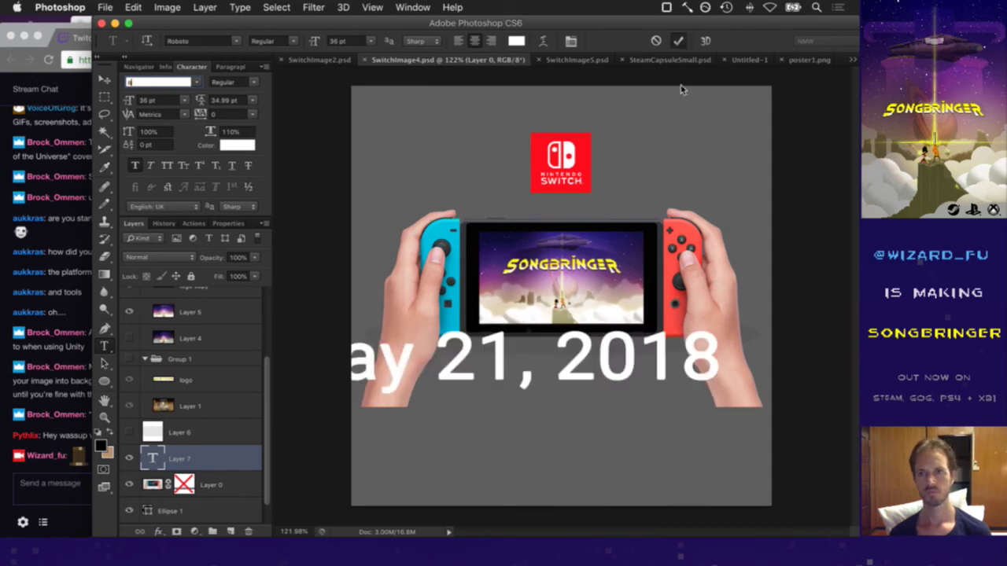
Scale the date text down to about 42% so it fits between the wrists below the console, and apply the transformation
key("super+t")
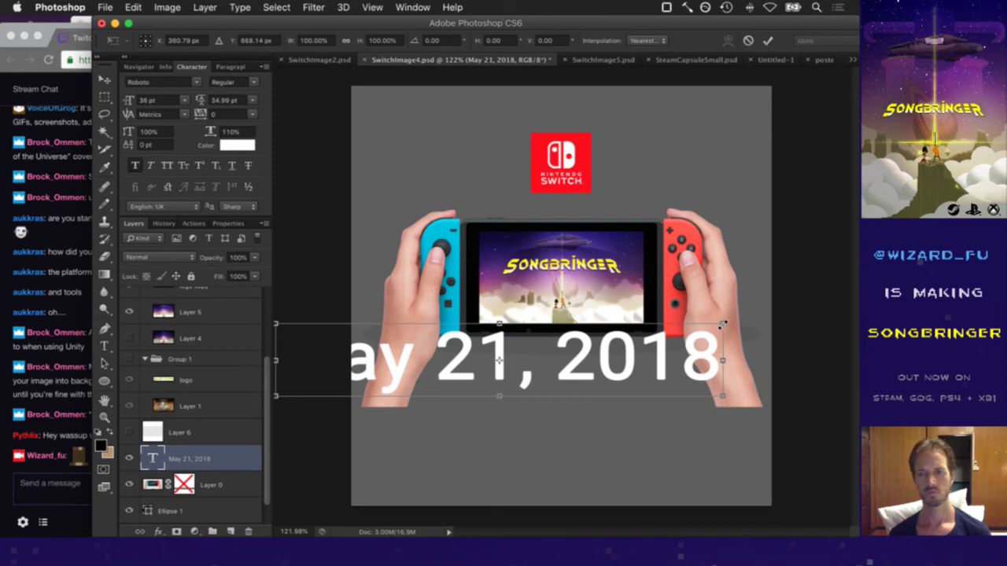
left_click_drag(723, 324, 591, 371)
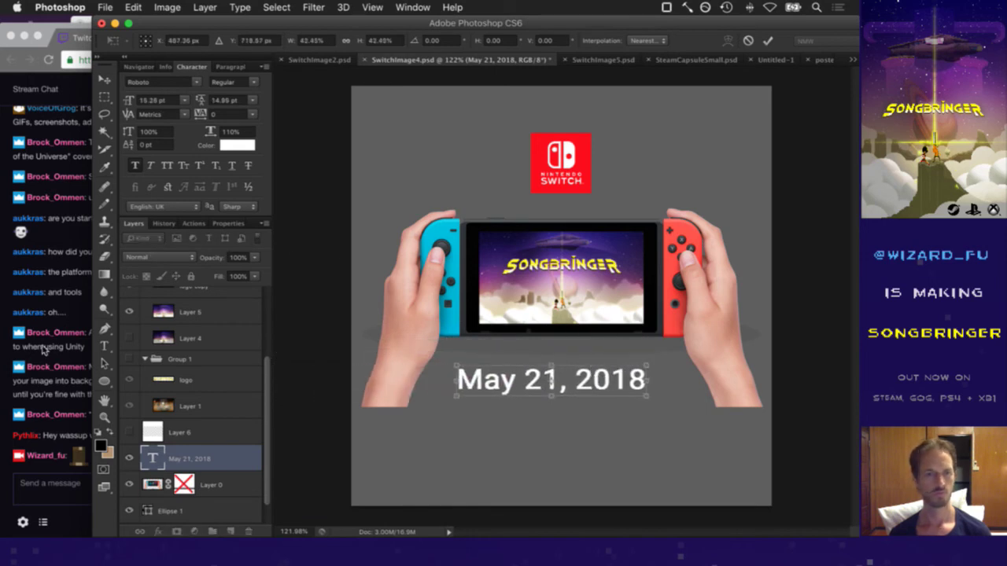
left_click(106, 346)
left_click(542, 202)
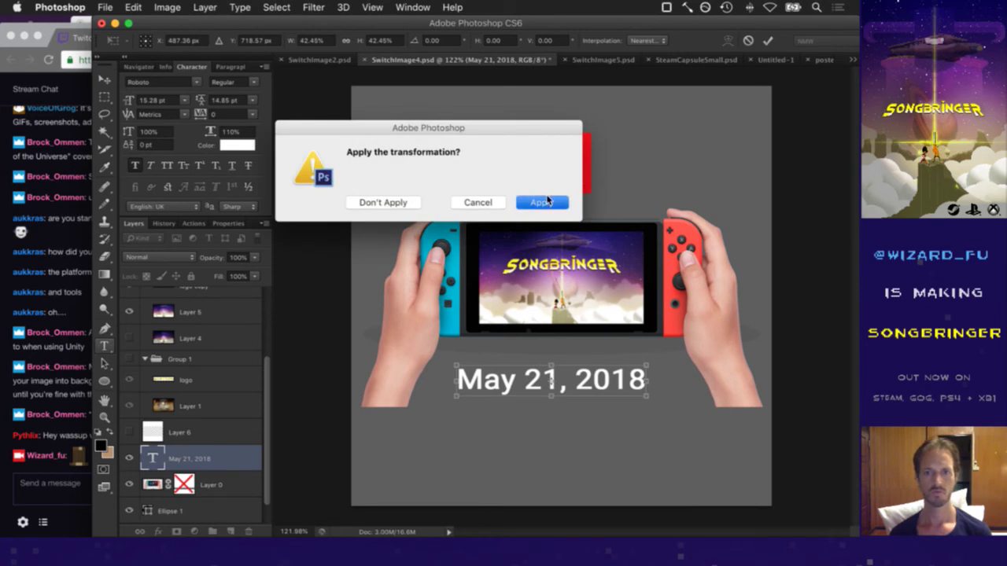
Turn off faux bold for the date text and scale it down to about 58%, centered below the console
triple_click(545, 375)
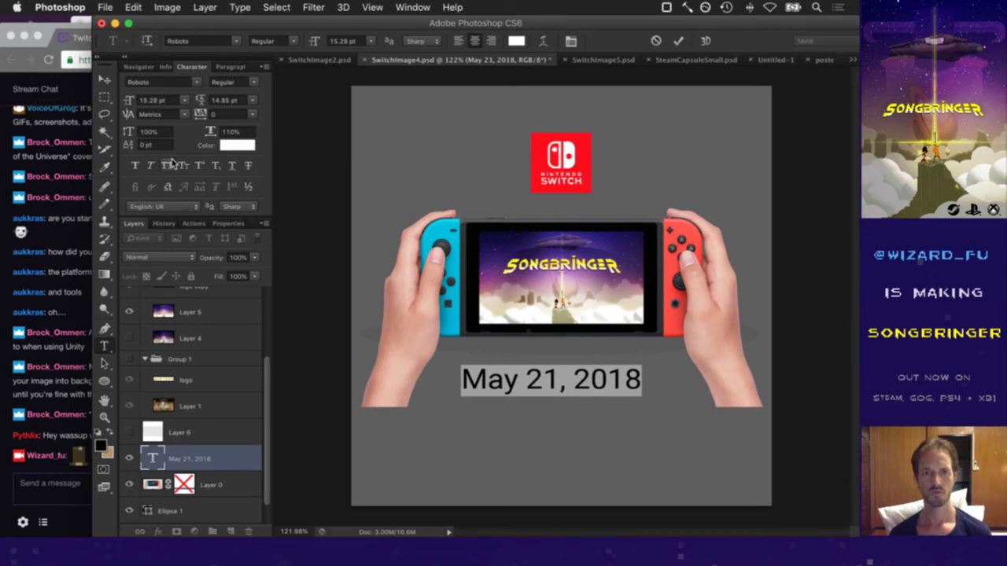
left_click(679, 42)
key("v")
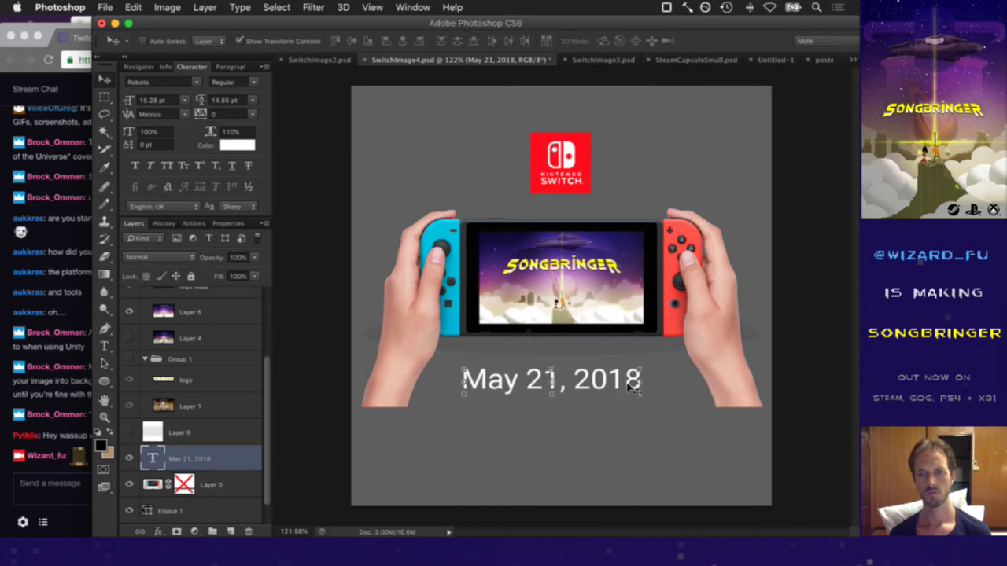
left_click_drag(644, 364, 582, 377)
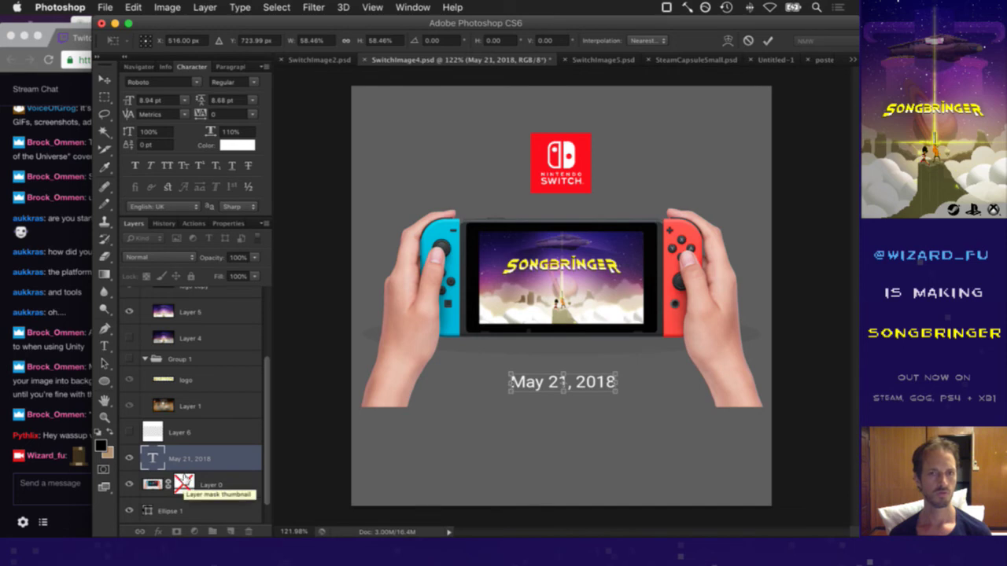
key("Return")
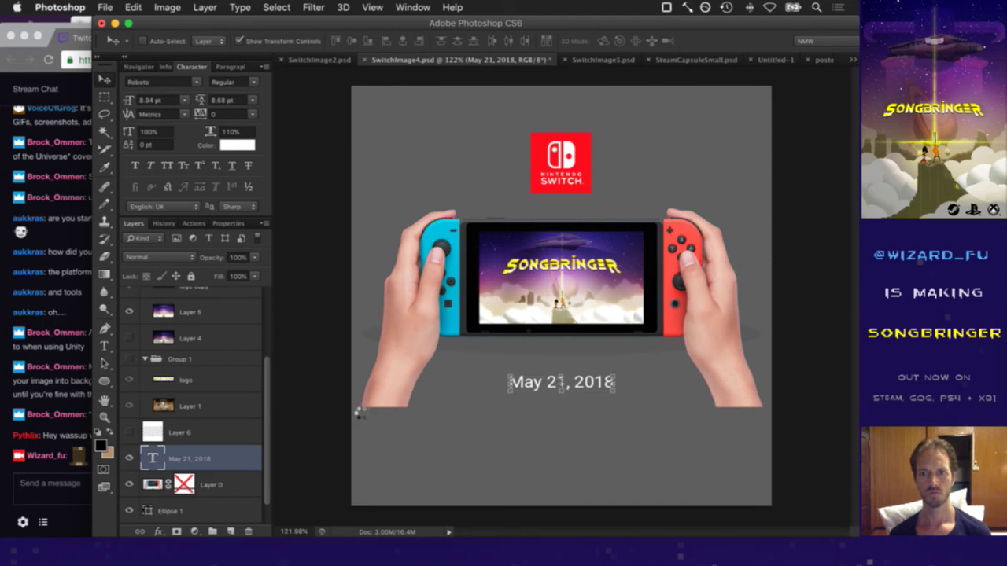
Enable the layer mask on Layer 0 again
key("m")
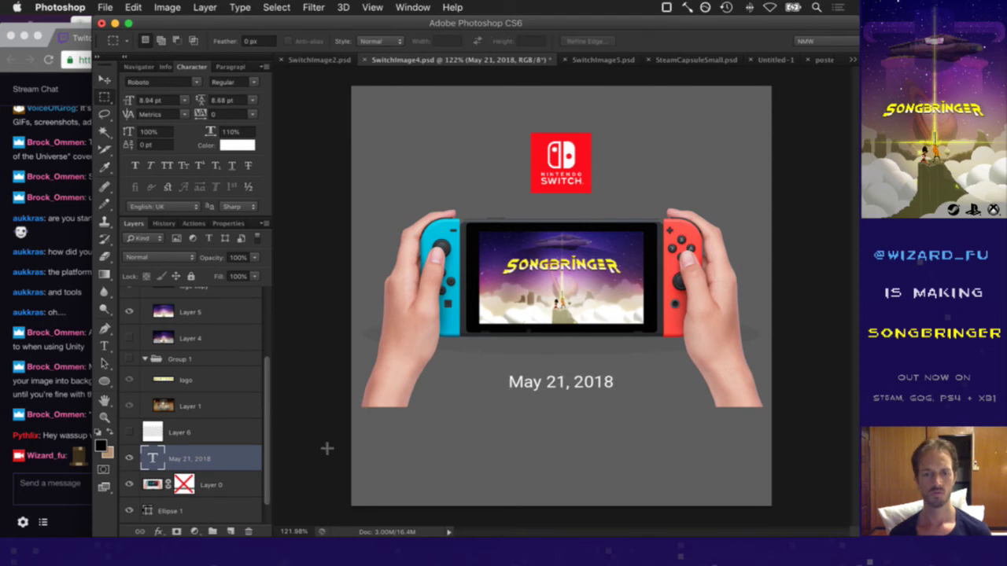
right_click(184, 483)
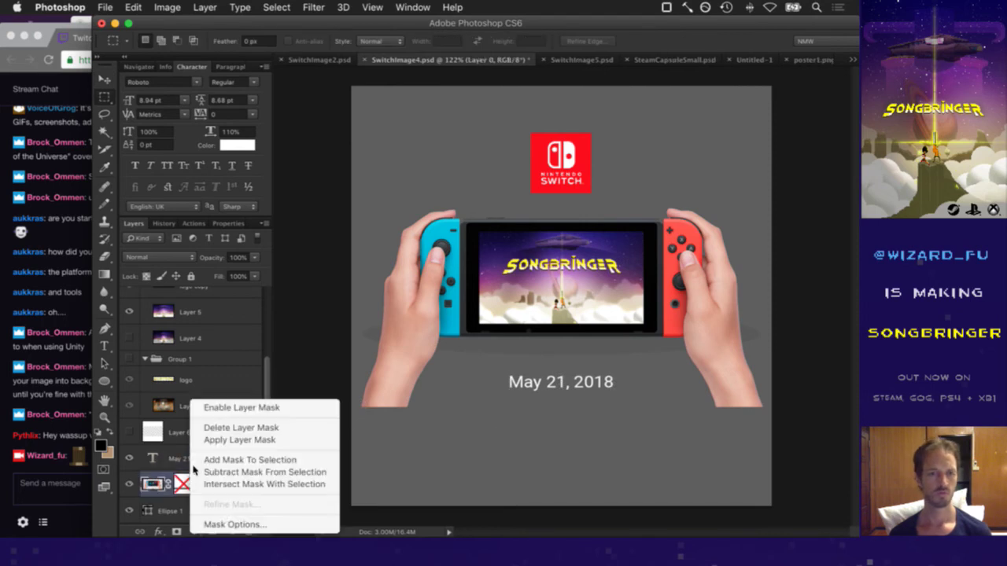
left_click(220, 407)
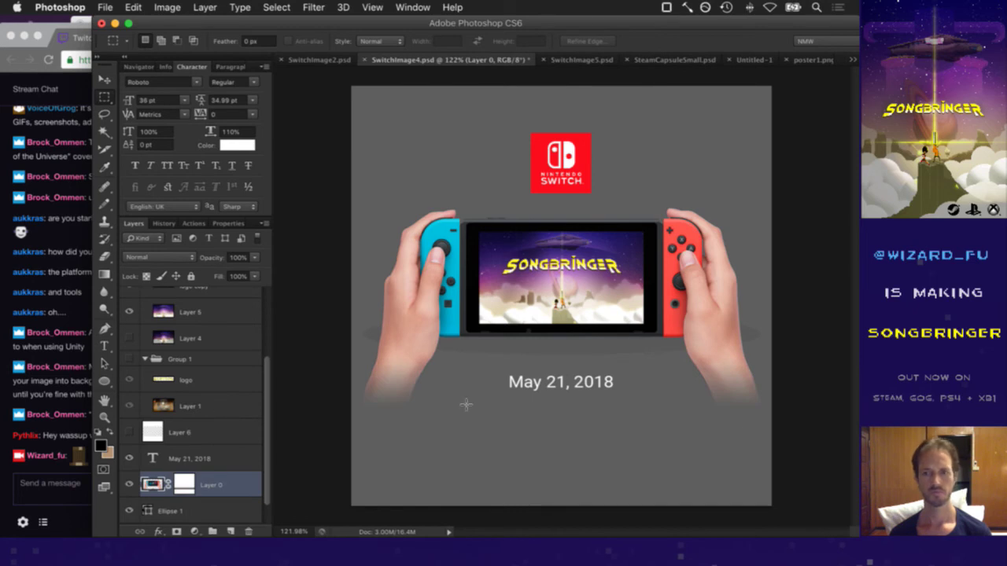
Insert "Coming" before the date so the text reads "Coming May 21, 2018" on one line, and commit it
key("t")
left_click(514, 391)
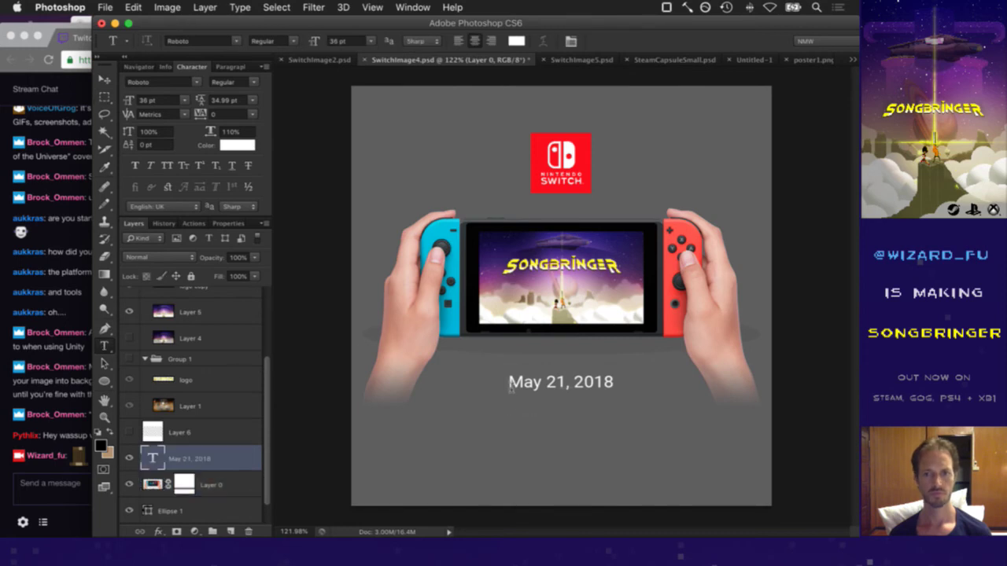
type("Coming")
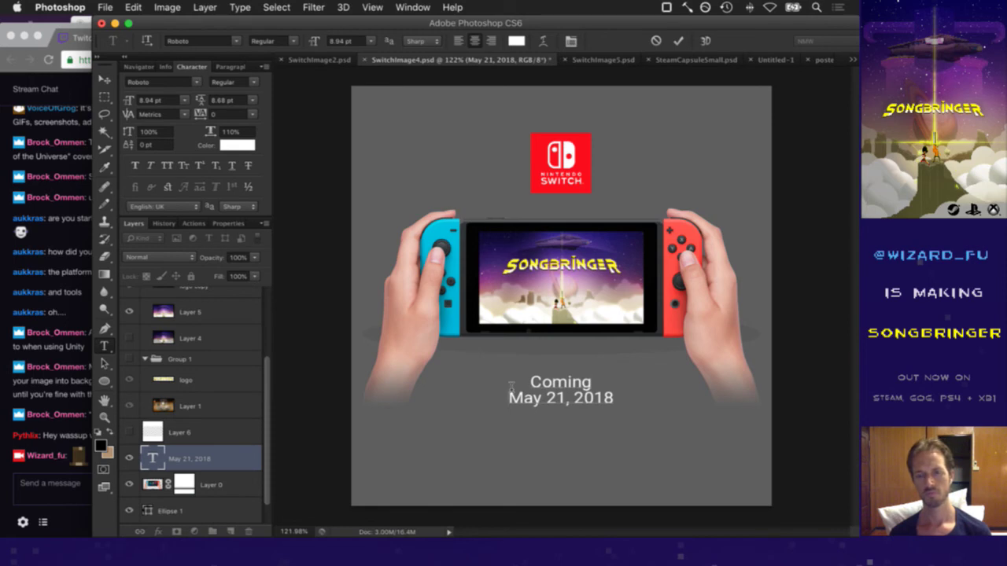
key("BackSpace")
key("space")
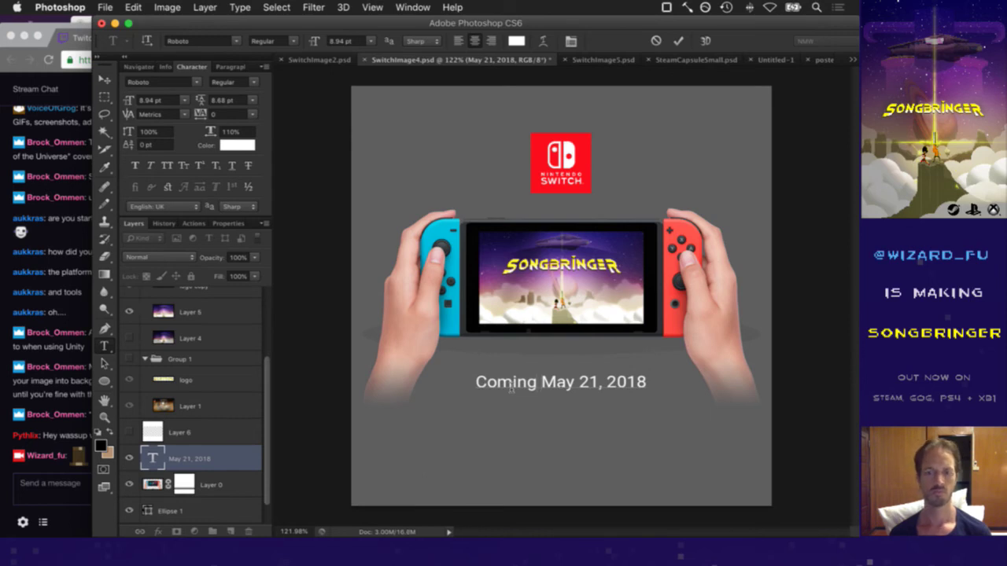
left_click(680, 41)
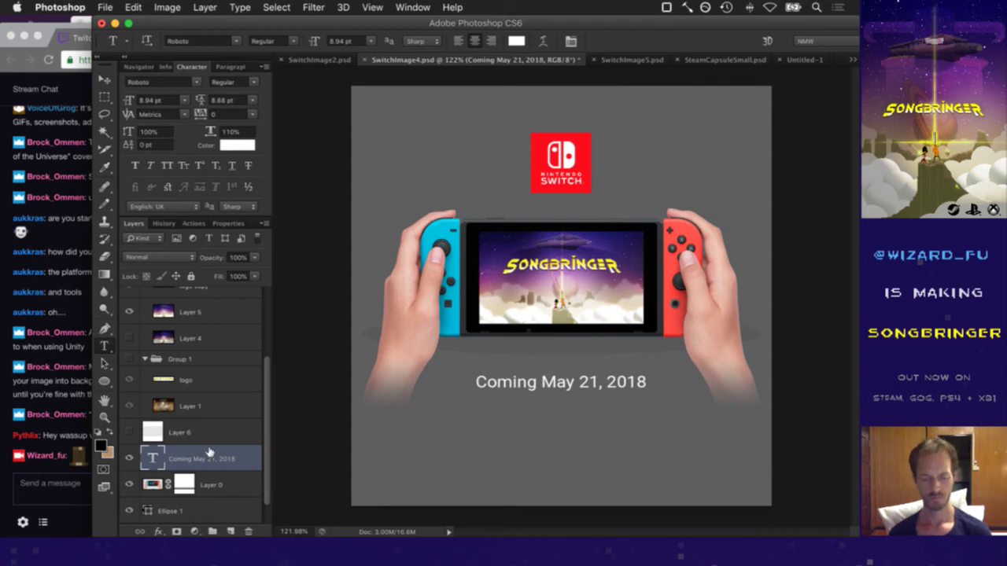
Duplicate the "Coming May 21, 2018" text layer and hide the original
key("super+j")
left_click(129, 485)
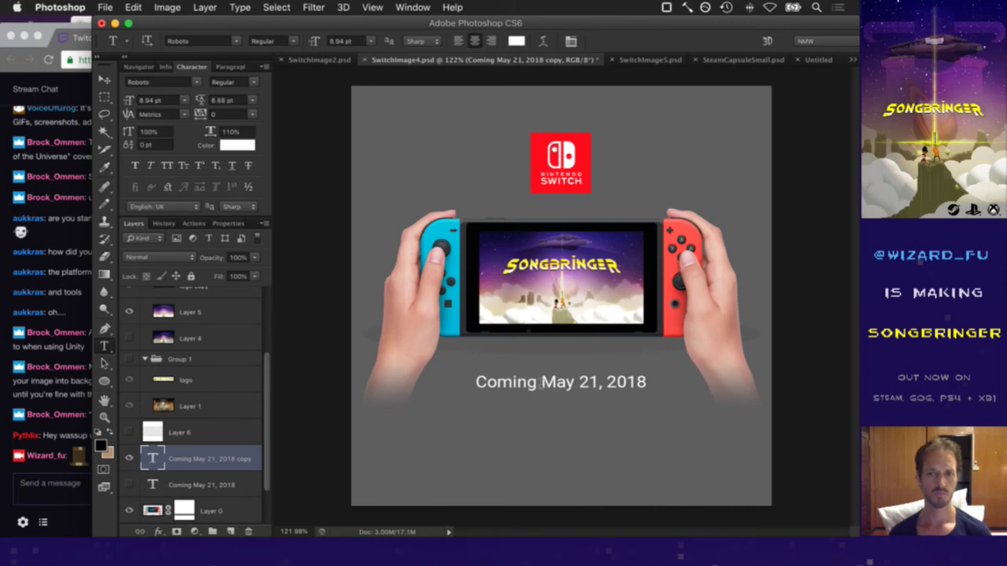
left_click_drag(540, 383, 475, 383)
key("BackSpace")
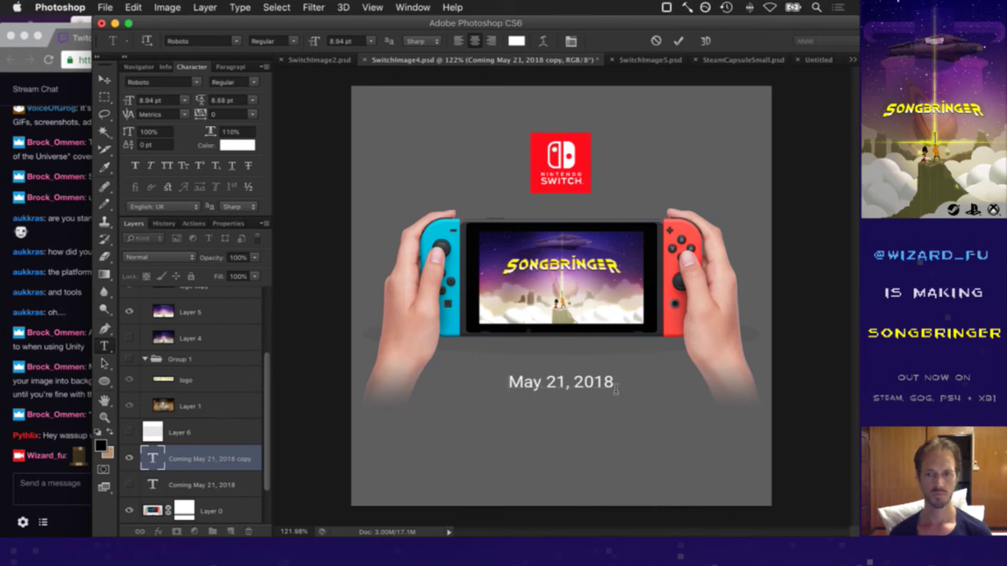
left_click_drag(617, 373, 582, 377)
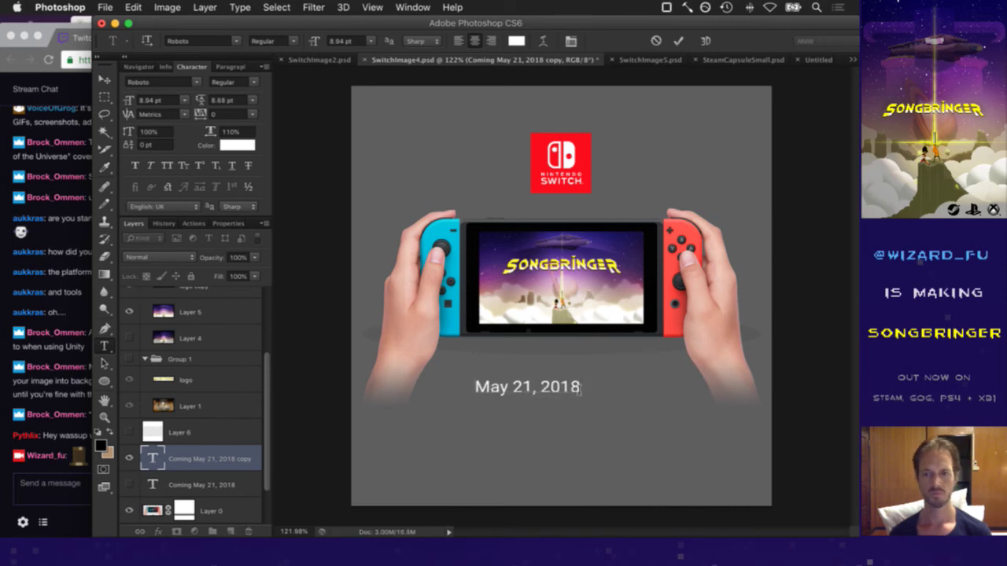
left_click(655, 41)
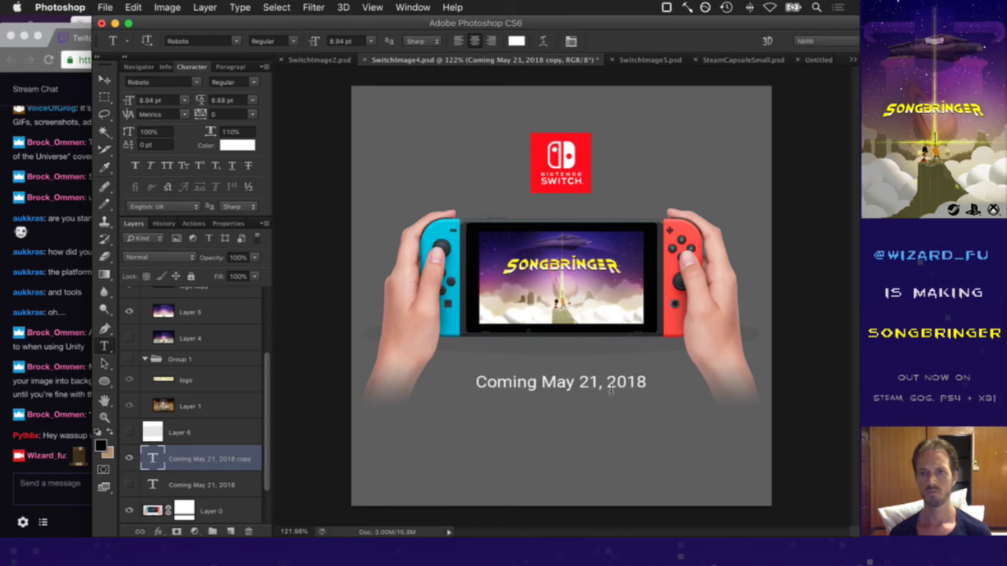
Remove the word "Coming" from the text layer copy so it reads "May 21, 2018"
left_click_drag(539, 383, 475, 383)
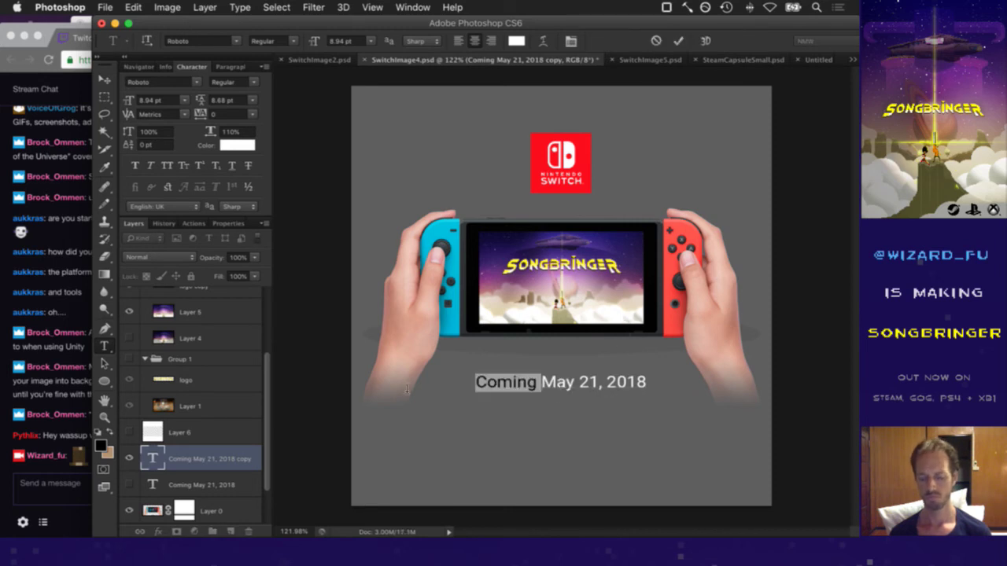
key("BackSpace")
key("Delete")
key("Delete")
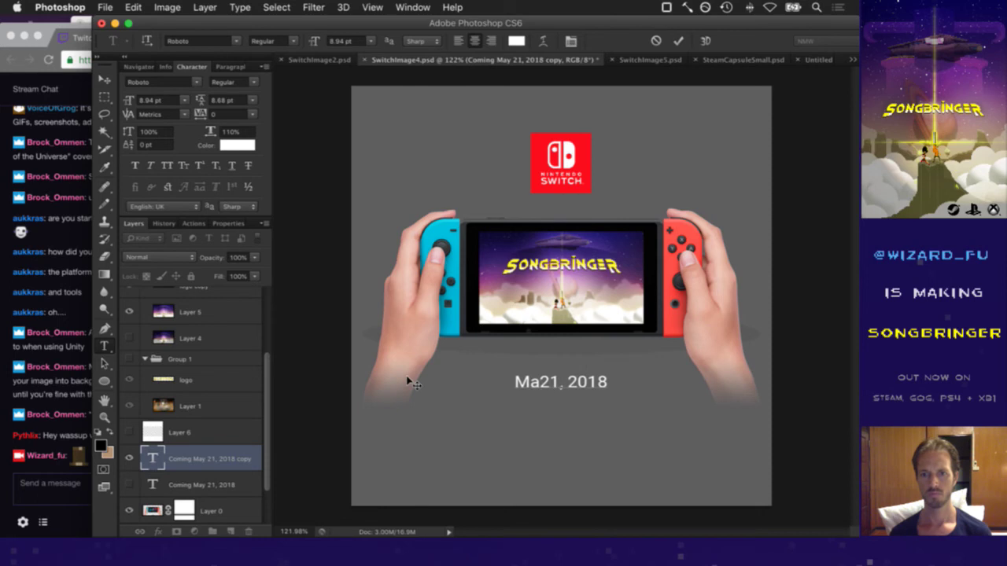
type("y")
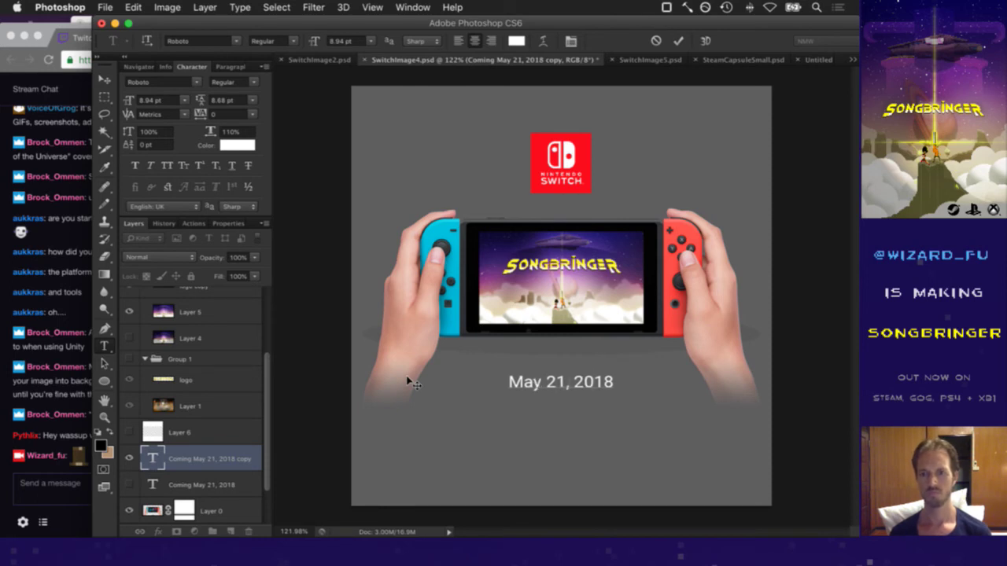
Change the release date text from the year format to "May 21st" and commit it
key("BackSpace")
key("BackSpace")
key("BackSpace")
key("BackSpace")
key("BackSpace")
key("BackSpace")
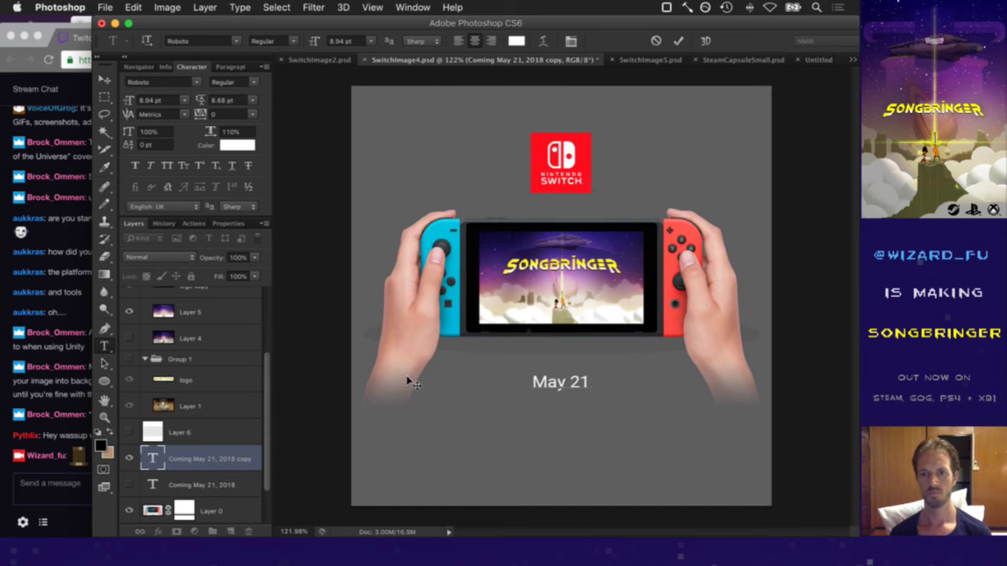
type("st")
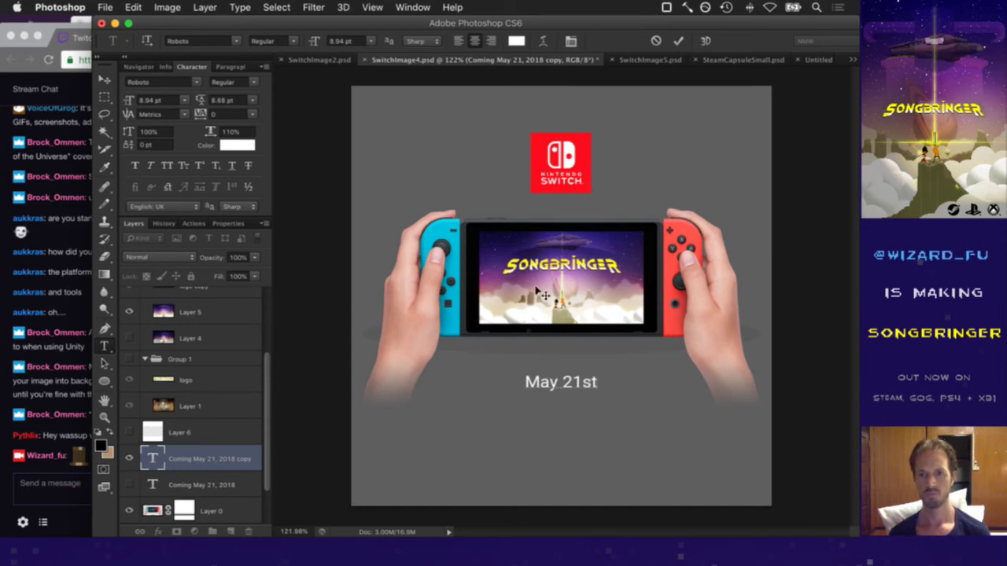
left_click(678, 40)
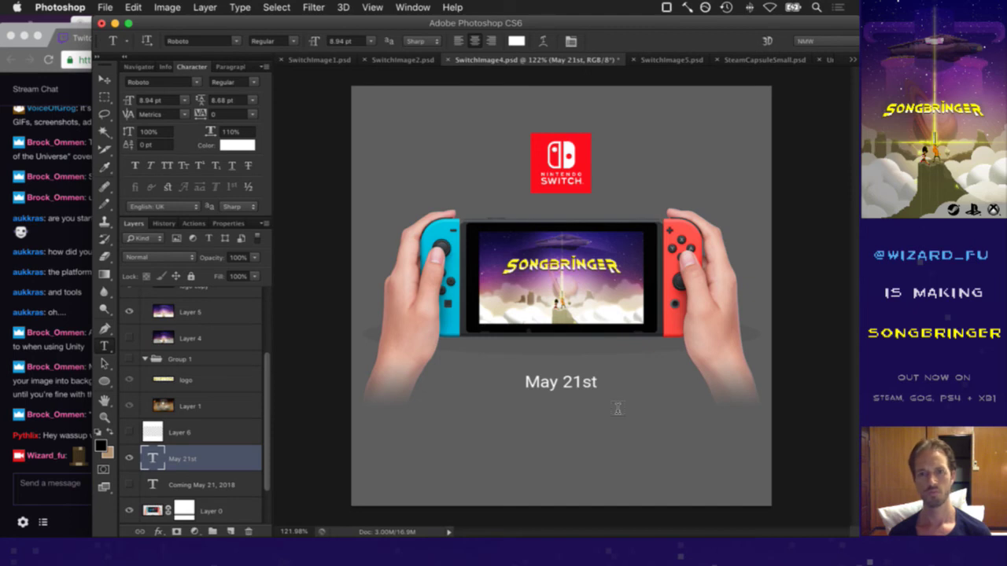
Hide the Switch logo in Layer 3 copy and show the one in Layer 3 below the console
scroll(220, 364, "up", 5)
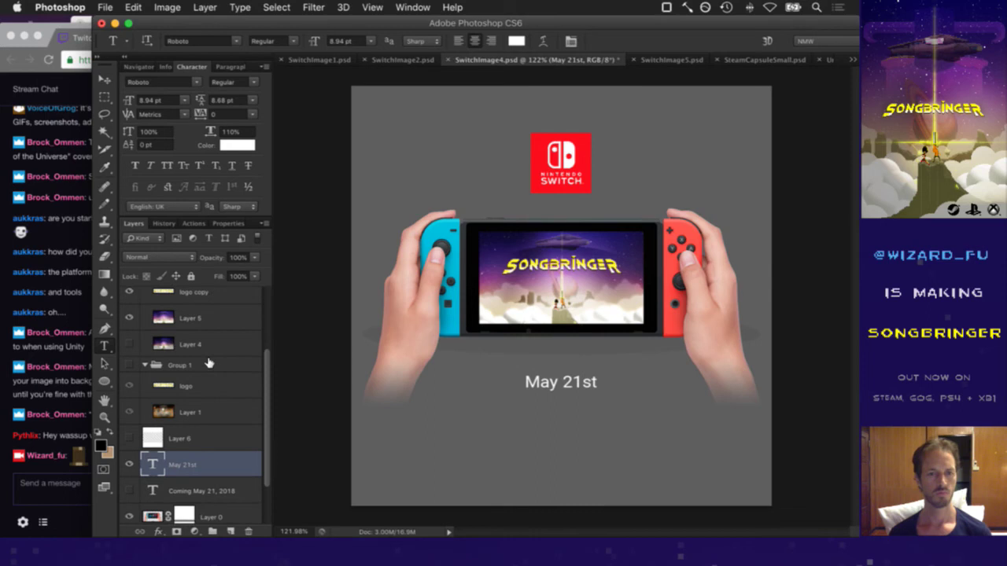
left_click(127, 300)
left_click(129, 326)
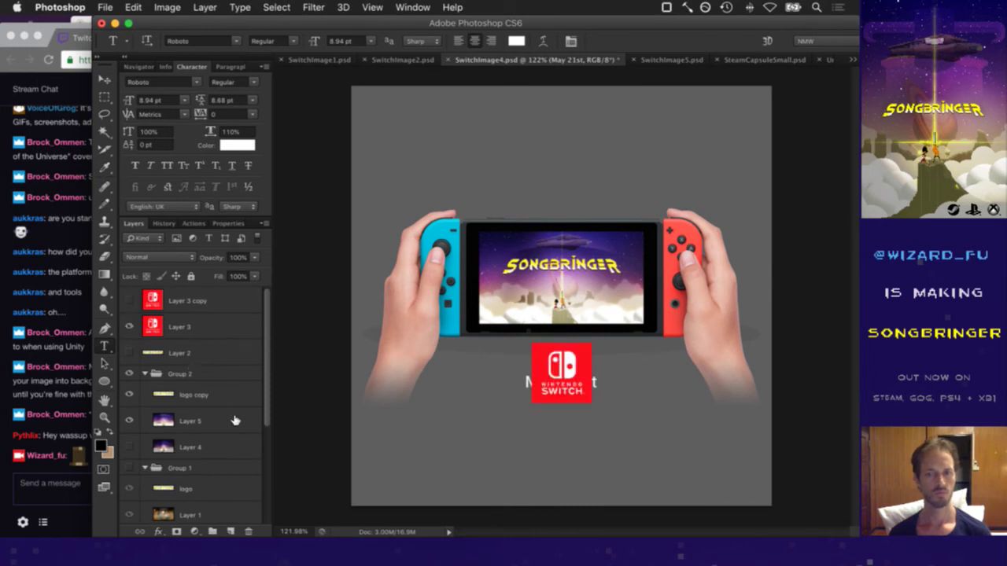
Move the "May 21st" text straight down about 94 px so it sits below the Nintendo Switch logo
scroll(220, 423, "down", 5)
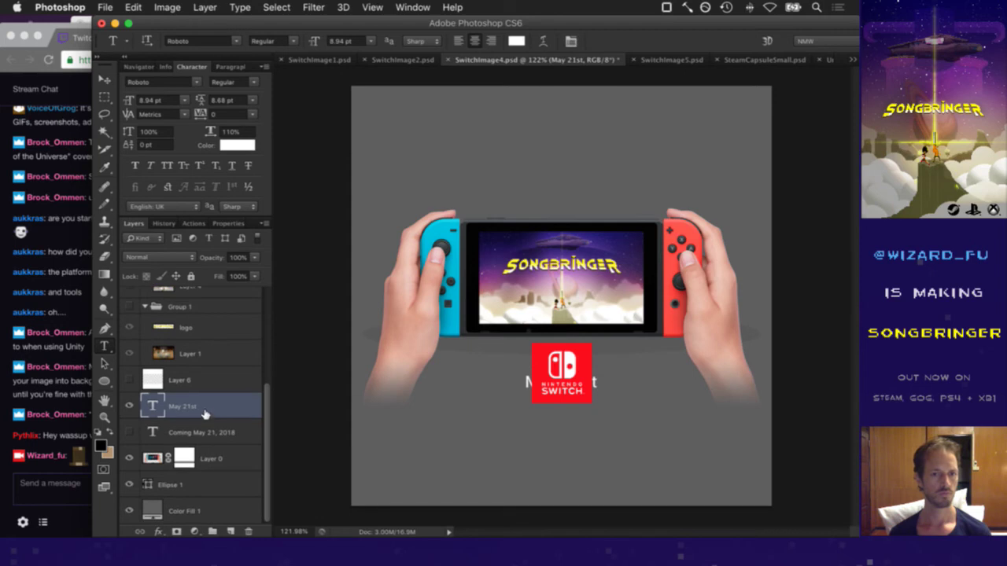
key("v")
left_click_drag(582, 378, 583, 421)
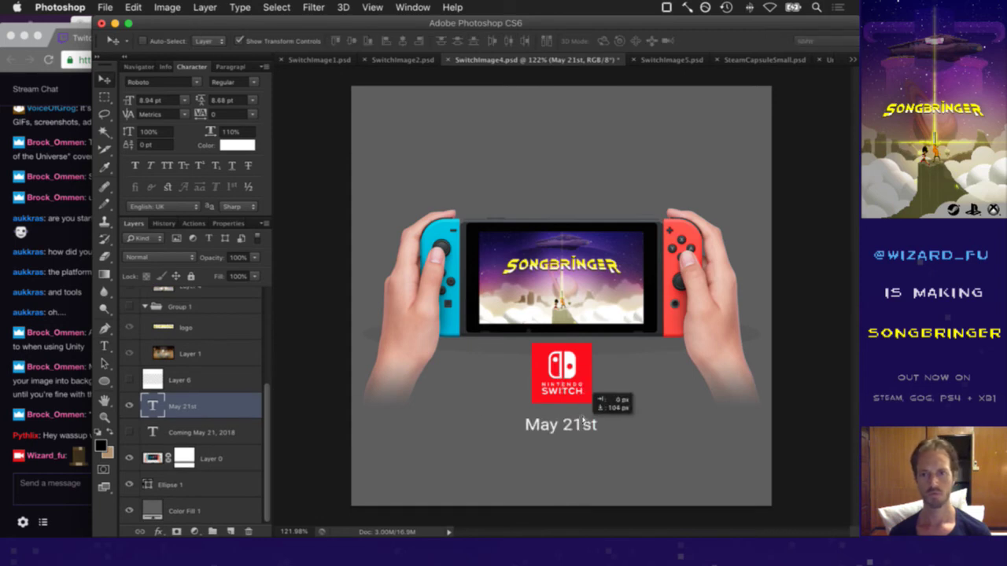
left_click_drag(582, 419, 581, 415)
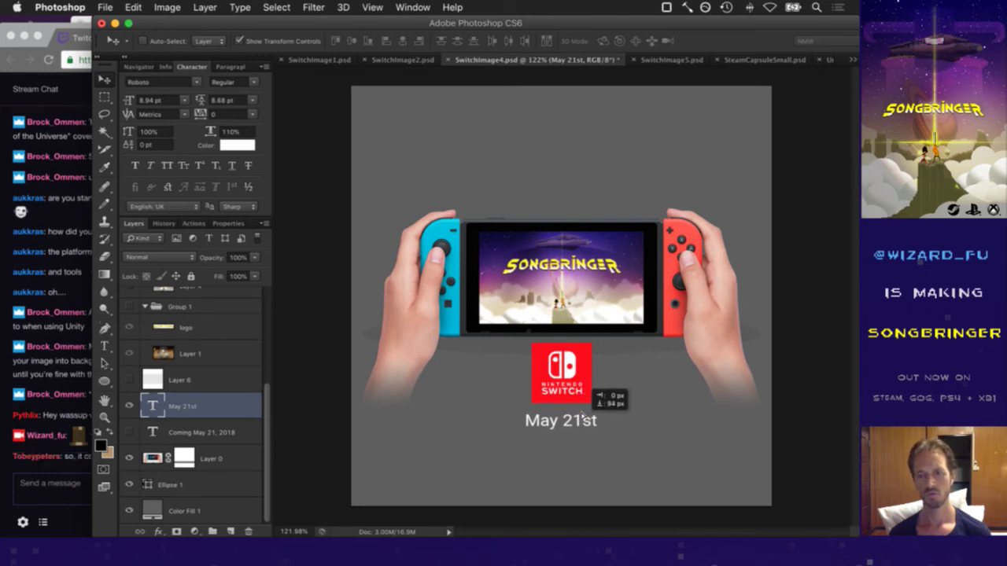
left_click_drag(581, 415, 582, 415)
left_click(57, 475)
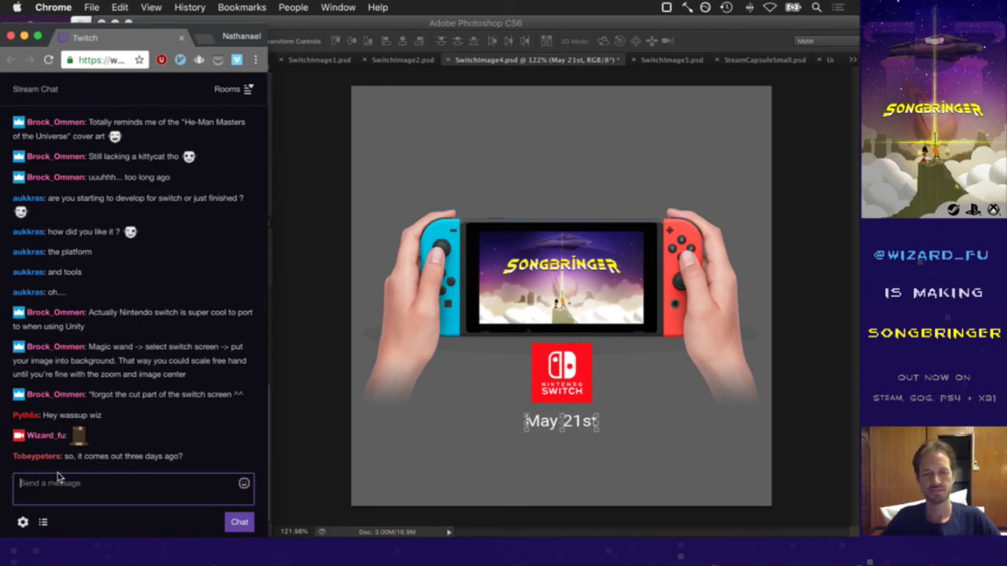
left_click(542, 22)
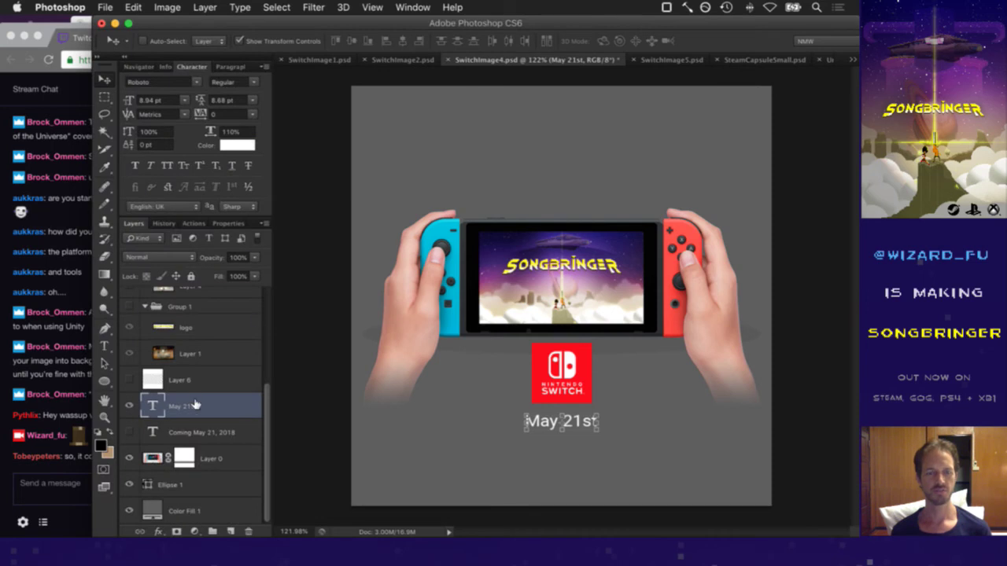
Correct the date text to read "May 31st" and commit the edit
left_click(107, 347)
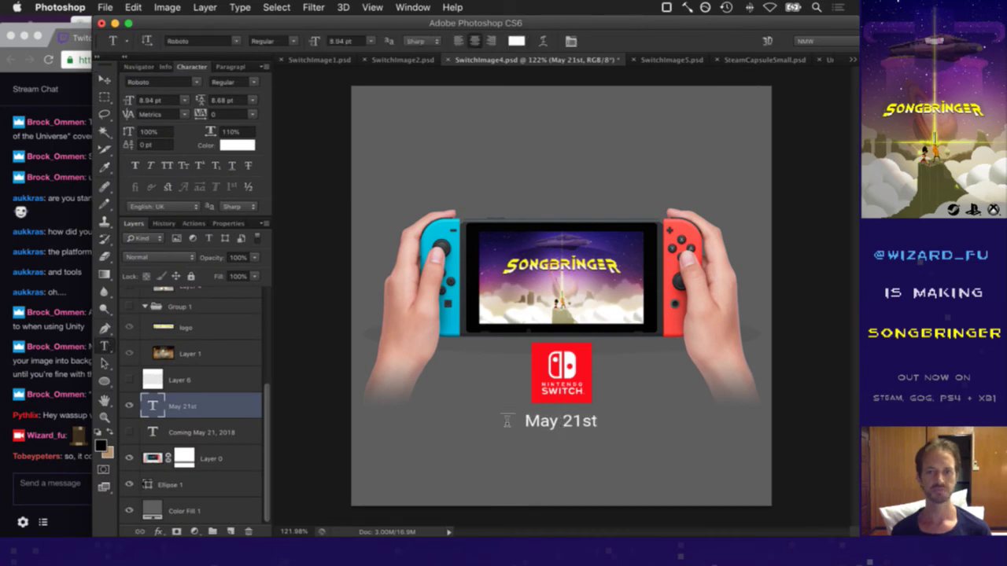
left_click(565, 424)
key("BackSpace")
type("3")
left_click(678, 40)
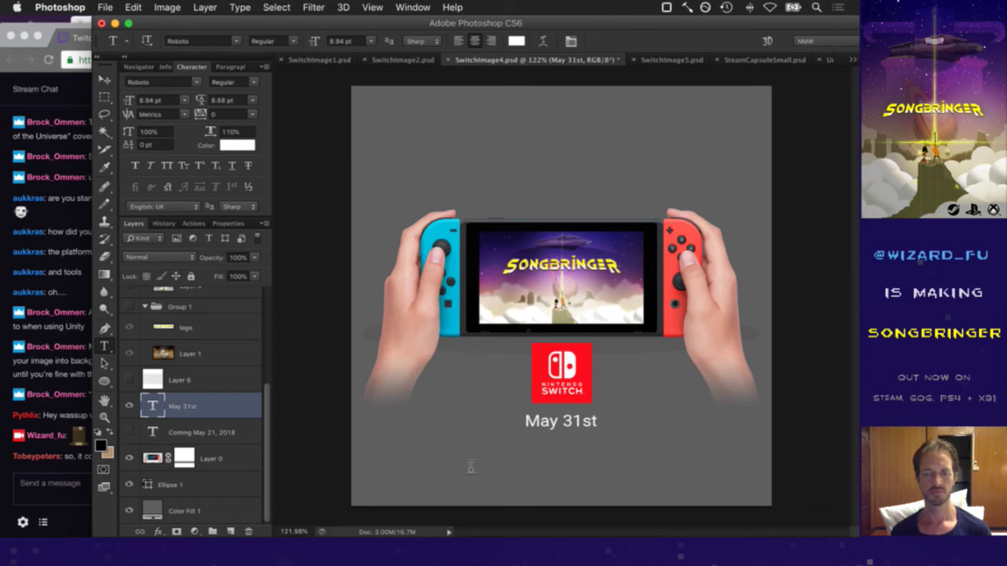
Move the "May 31st" text layer up the layer stack to directly below Layer 3
scroll(201, 383, "up", 5)
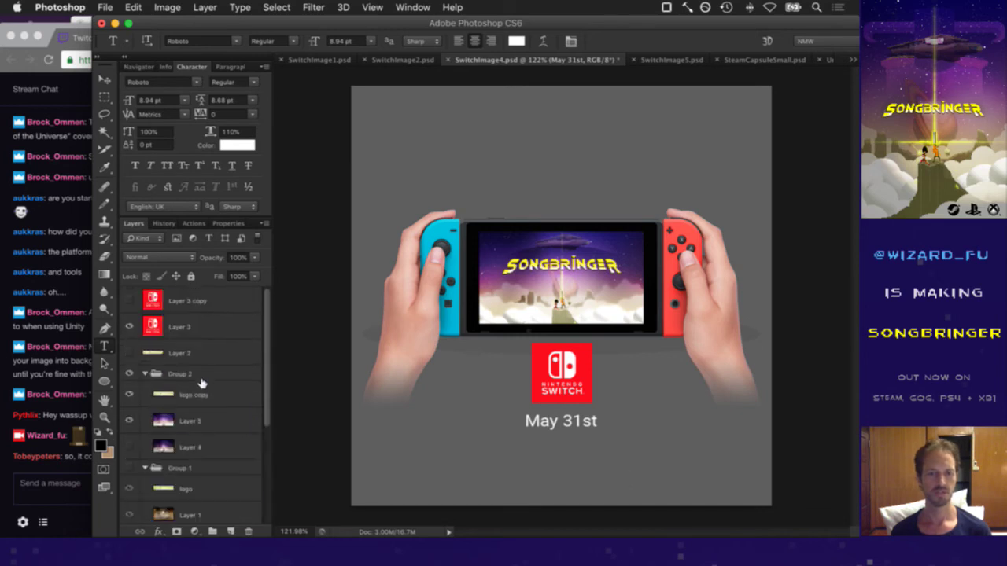
scroll(202, 409, "down", 2)
left_click_drag(155, 500, 167, 331)
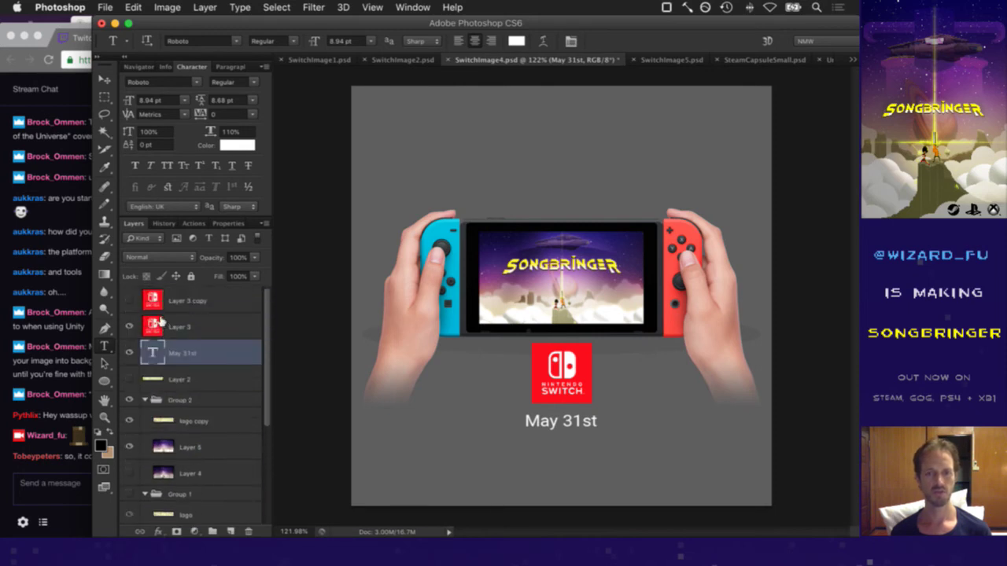
Nudge the Layer 3 Switch logo and the "May 31st" text down by a few pixels each
left_click(163, 327)
key("v")
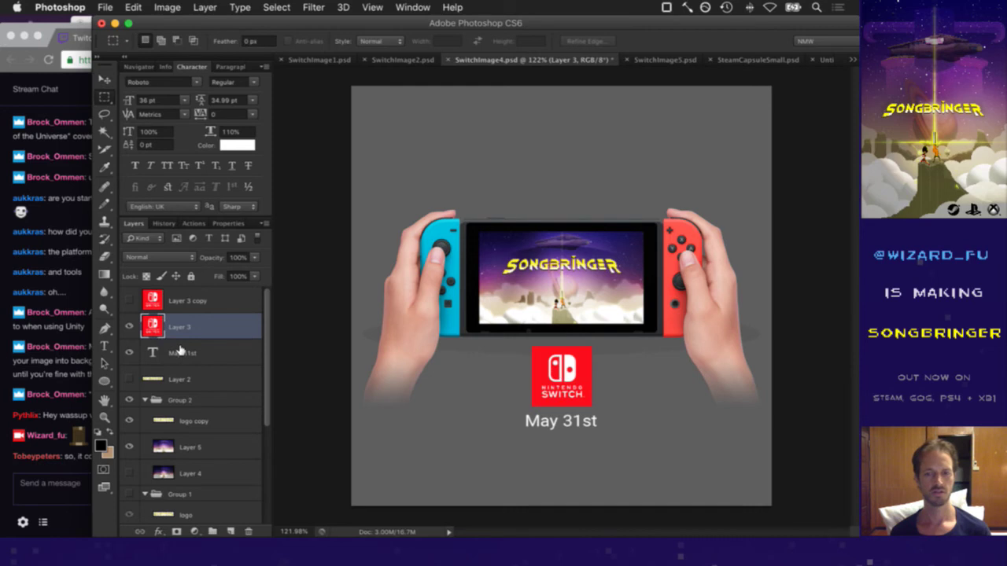
left_click(180, 350)
key("Down")
key("Down")
key("Down")
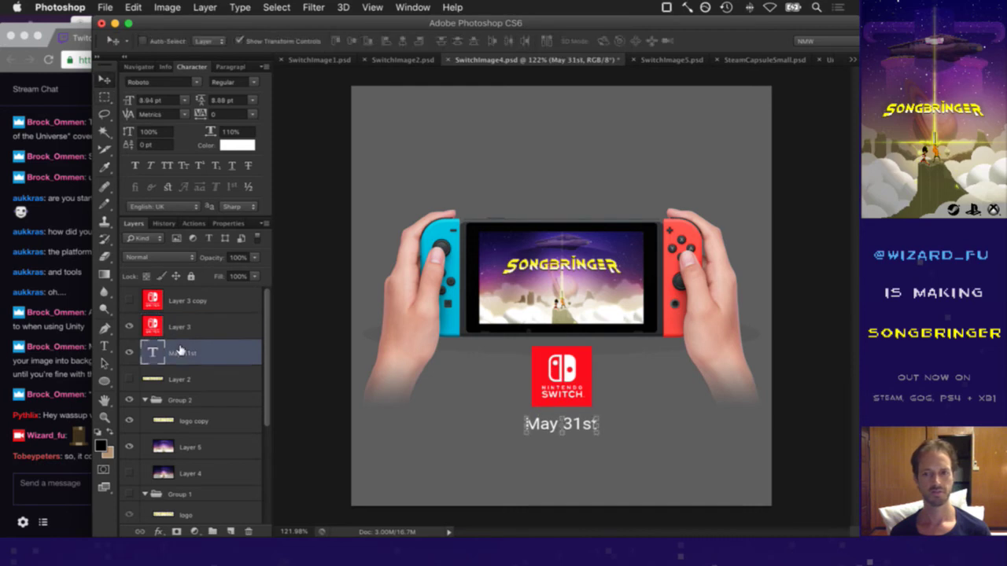
key("m")
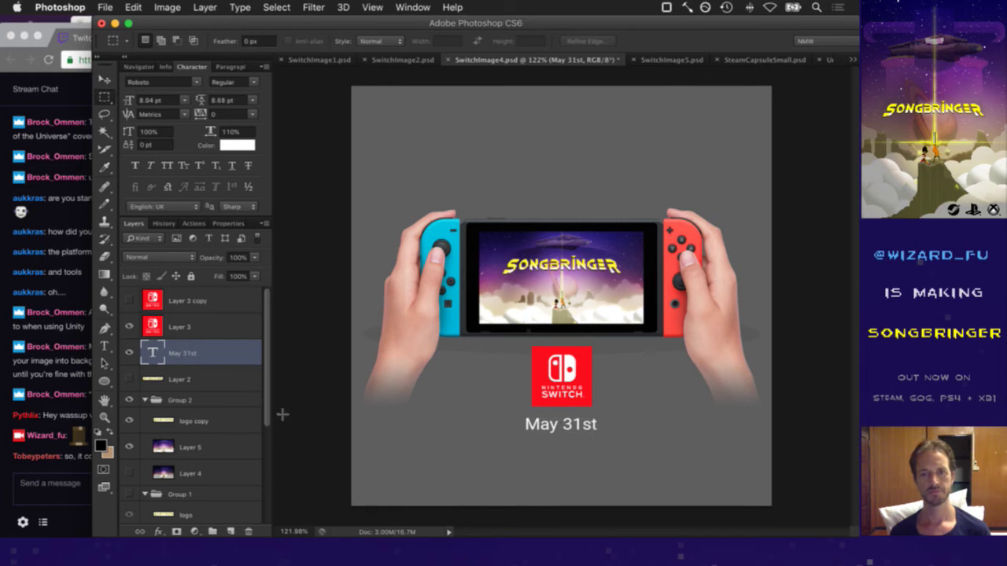
Lower the Layer 3 logo a little more, nudge the "May 31st" text further down beneath it, and save the document
left_click(206, 325)
key("super+Down")
key("super+Down")
key("super+Down")
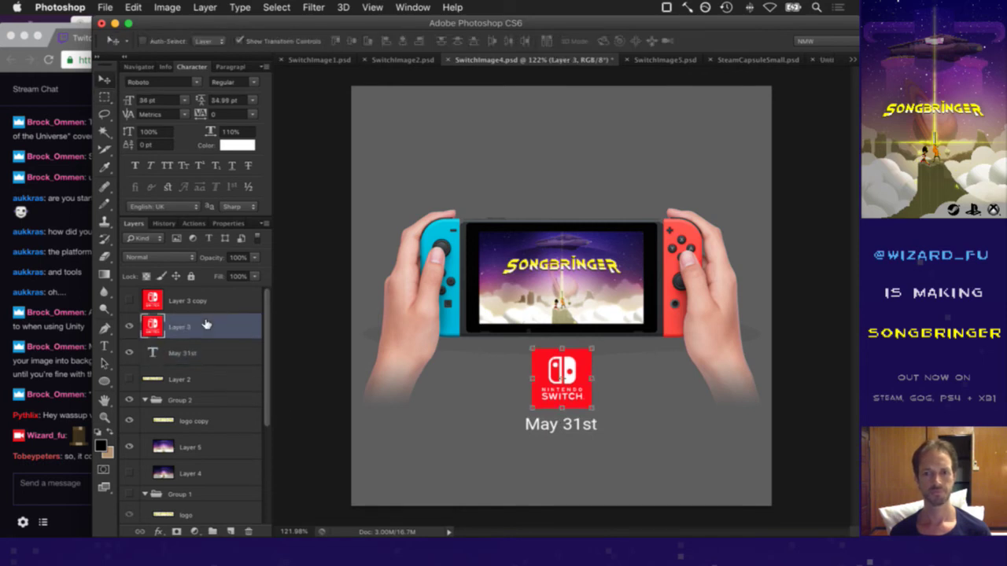
left_click(195, 353)
key("super+Down")
key("super+Down")
key("super+Down")
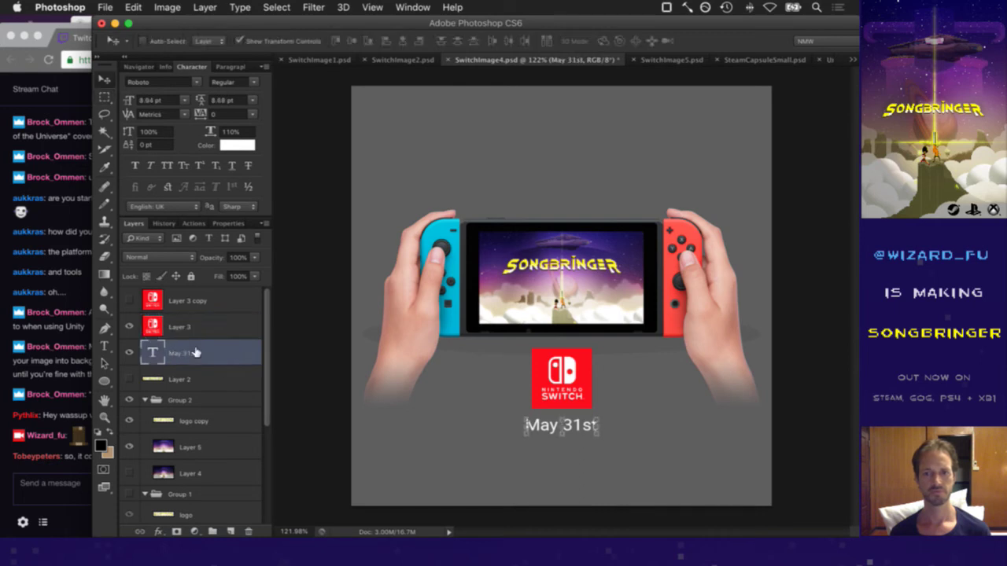
key("super+Down")
key("super+Down")
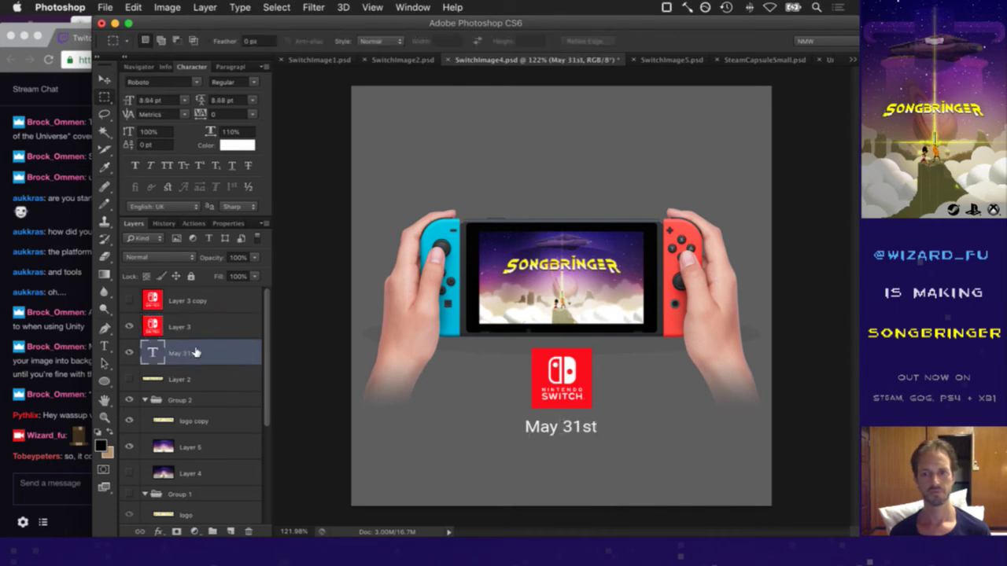
key("super+Down")
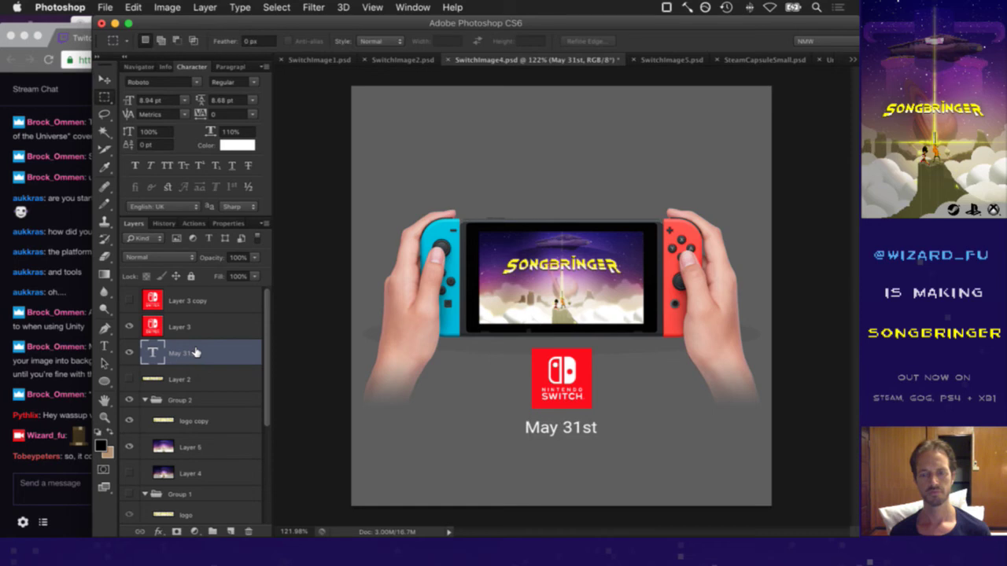
key("super+s")
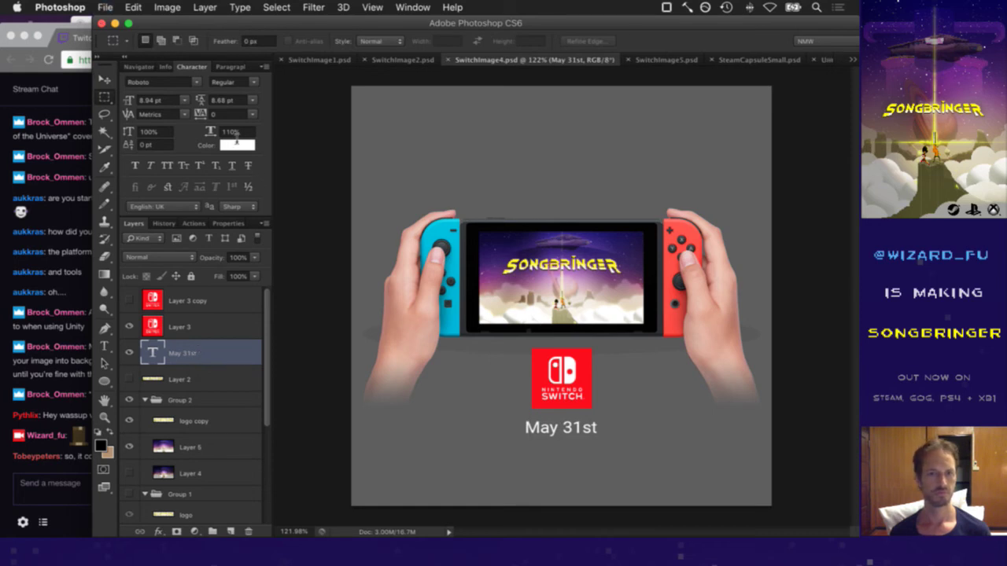
Set the "May 31st" text's horizontal scale to 100% and font size to 8 pt, and save the document
left_click(198, 128)
type("100")
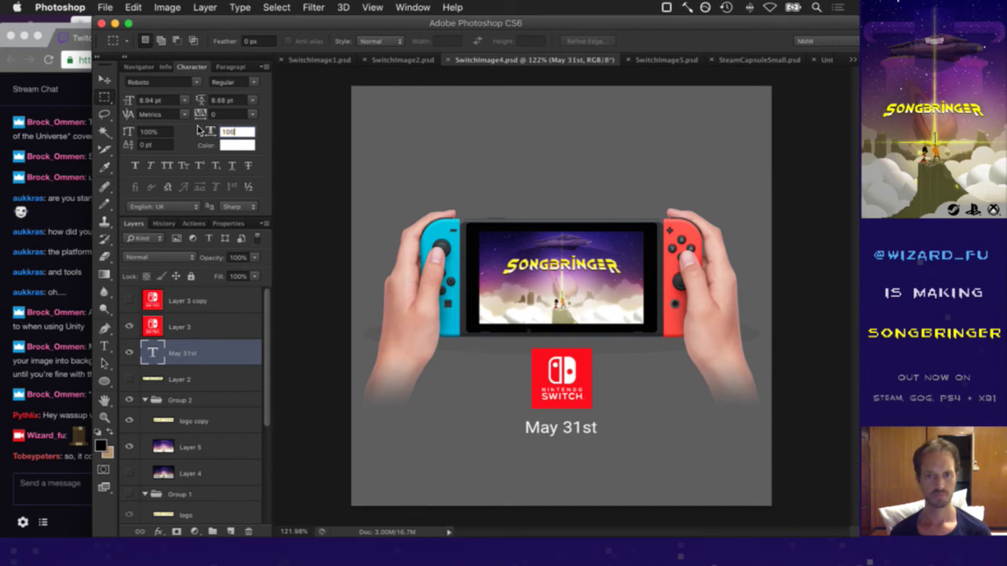
key("Return")
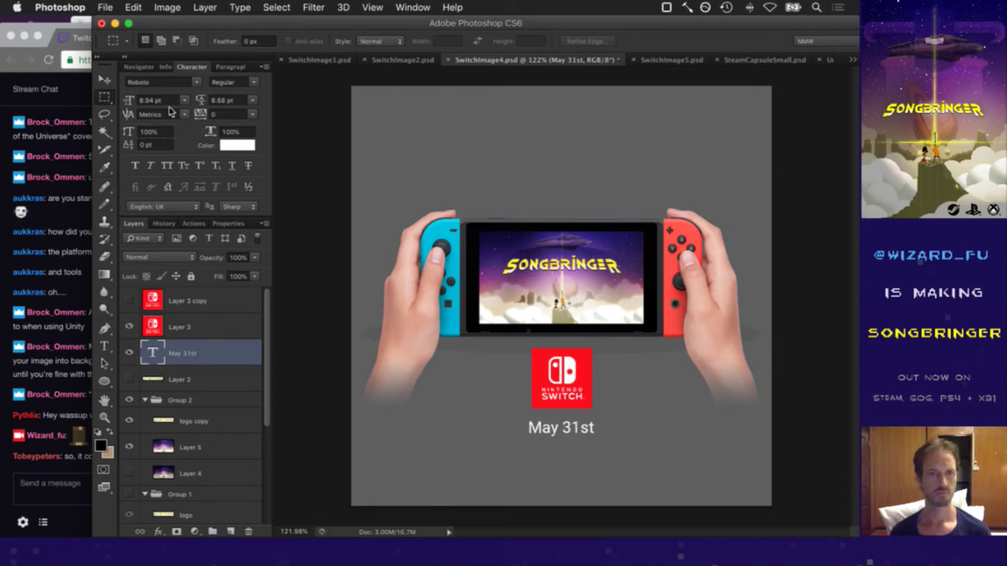
left_click(157, 100)
type("8")
key("Return")
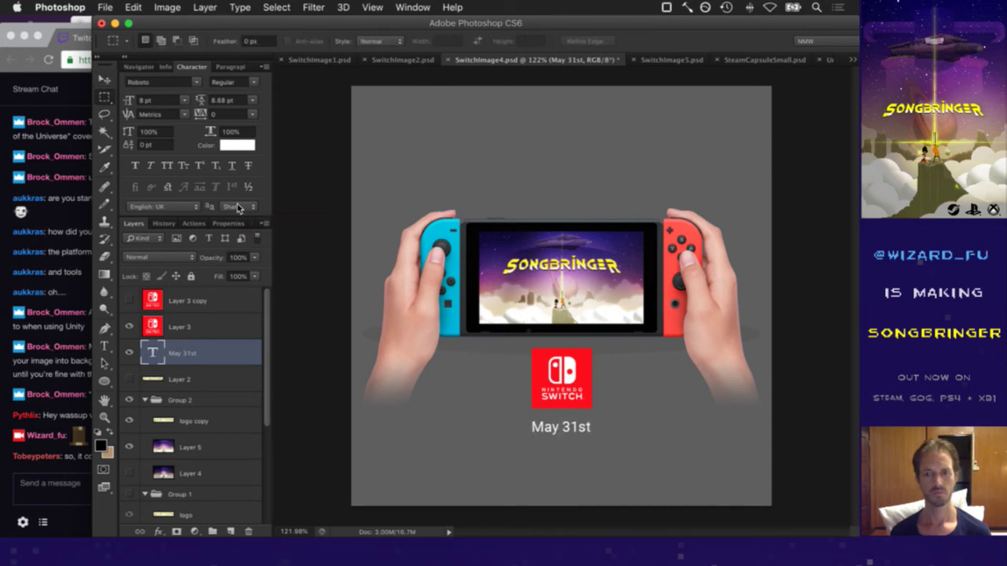
key("super+s")
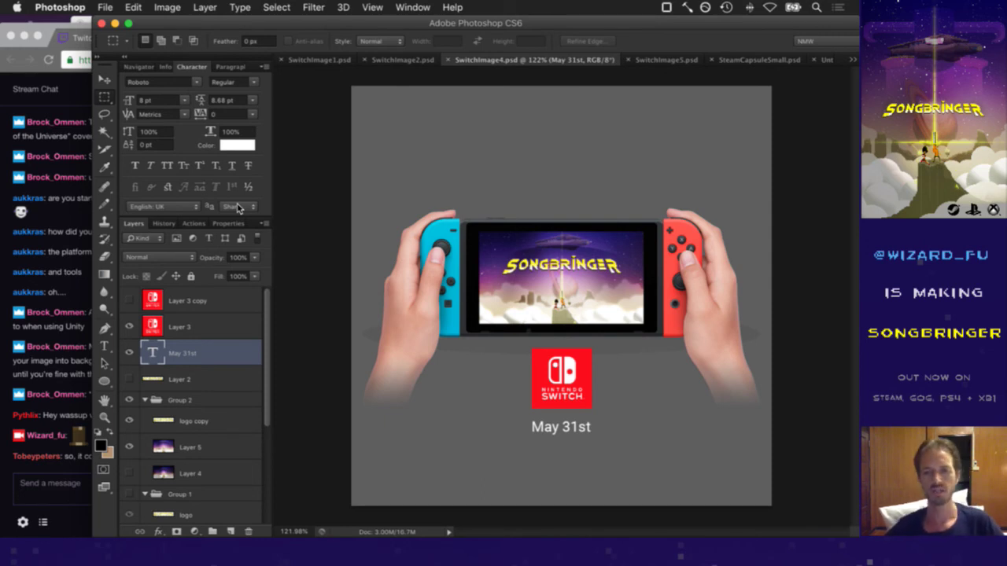
Compare the console pictures in SwitchImage5.psd, SwitchImage2.psd and SwitchImage1.psd with the finished SwitchImage4.psd
left_click(683, 59)
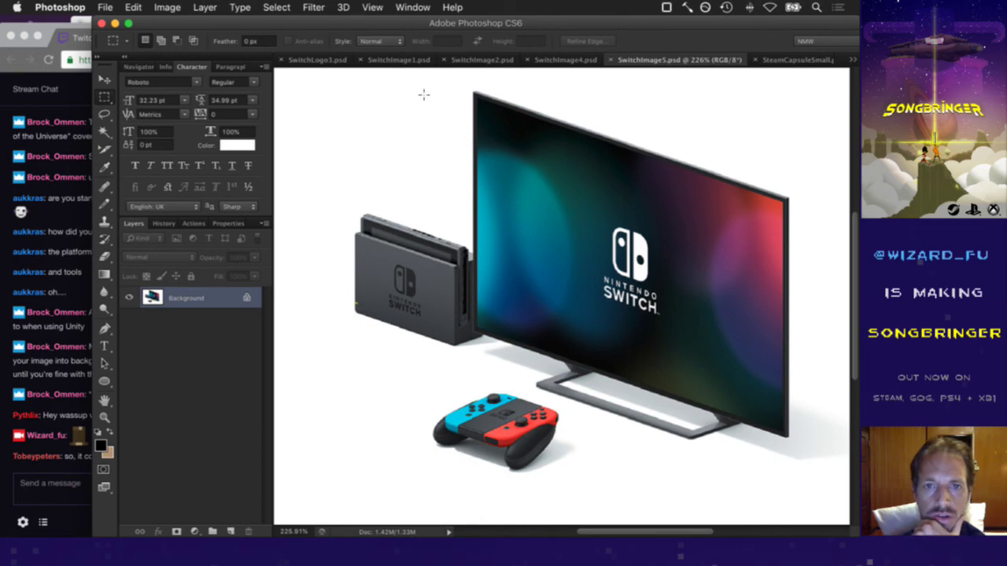
left_click(493, 61)
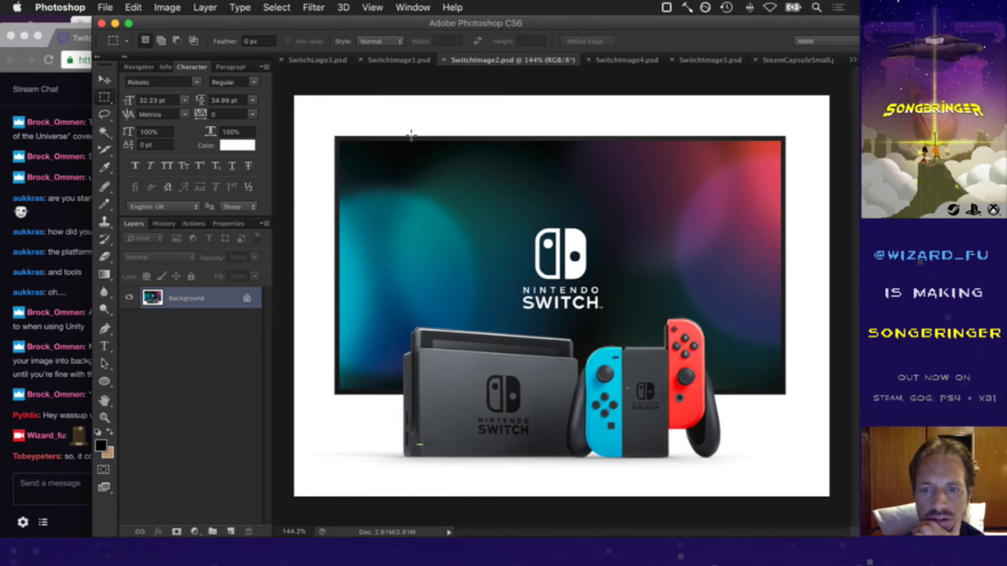
left_click(389, 61)
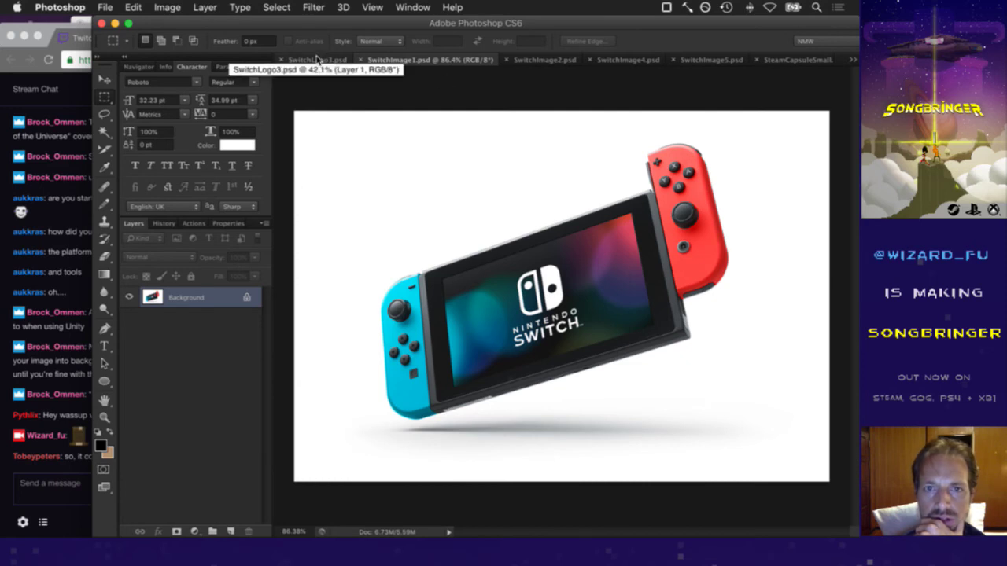
left_click(553, 61)
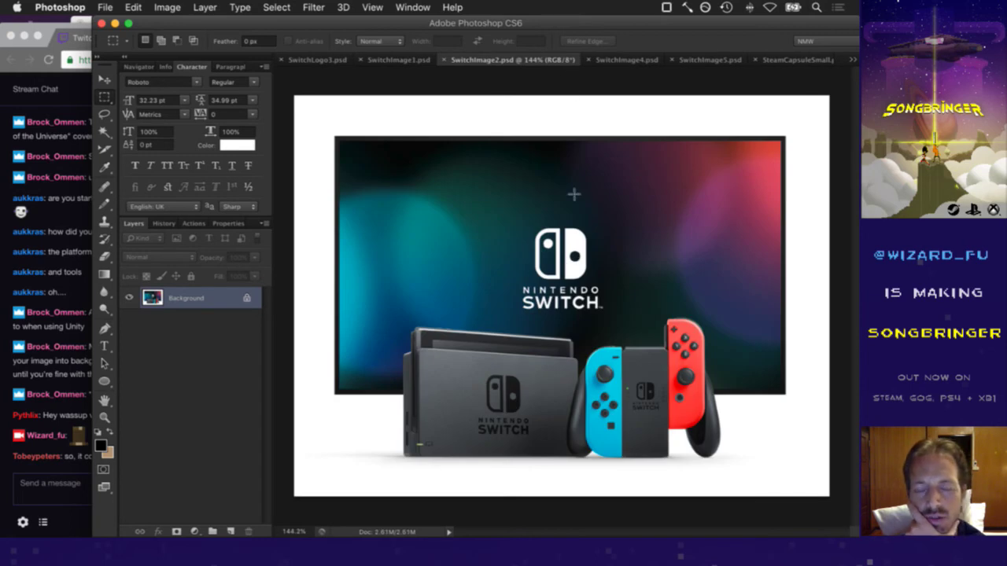
left_click(628, 60)
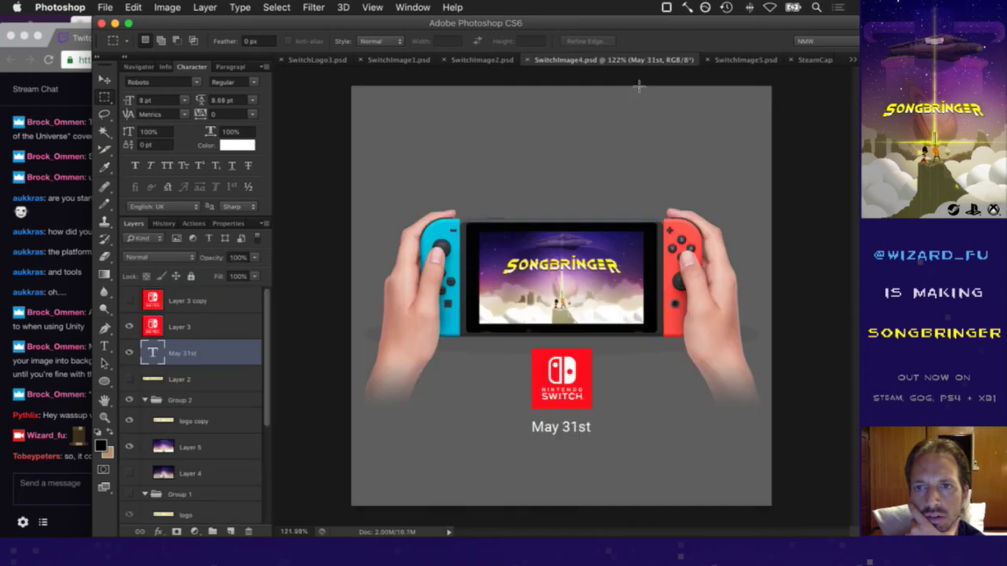
left_click(720, 61)
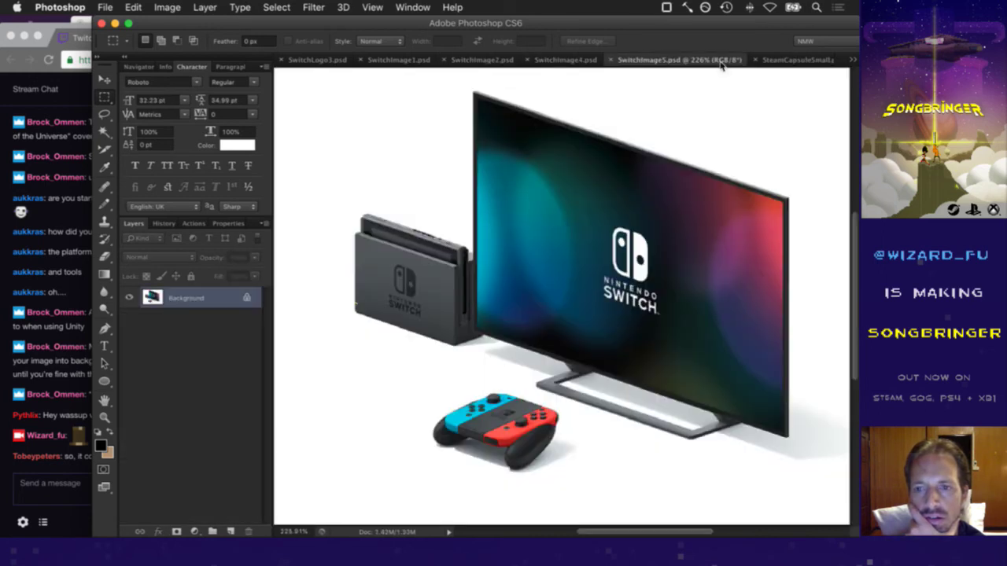
Close SteamCapsuleSmall.psd without saving its changes
left_click(802, 59)
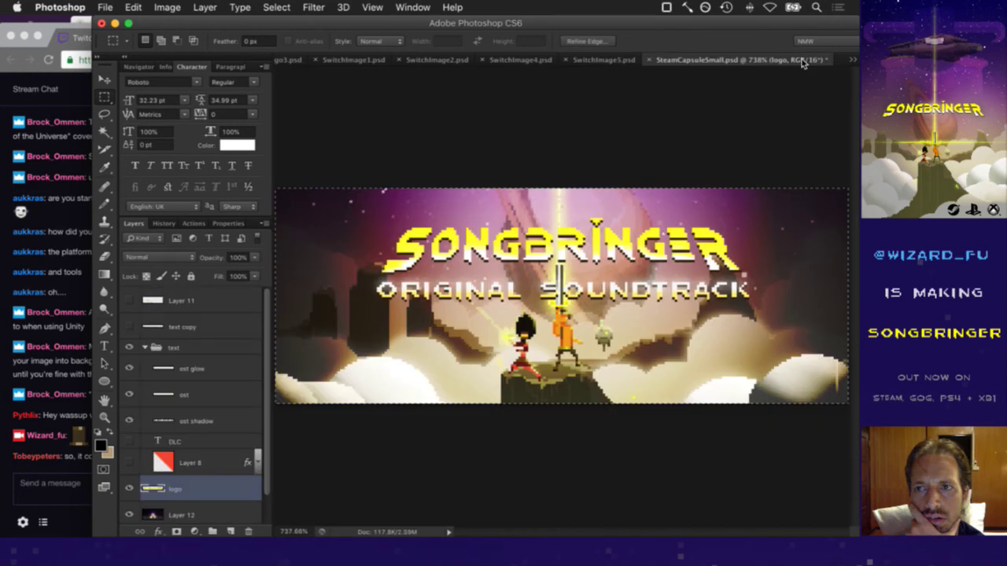
left_click(648, 60)
left_click(393, 206)
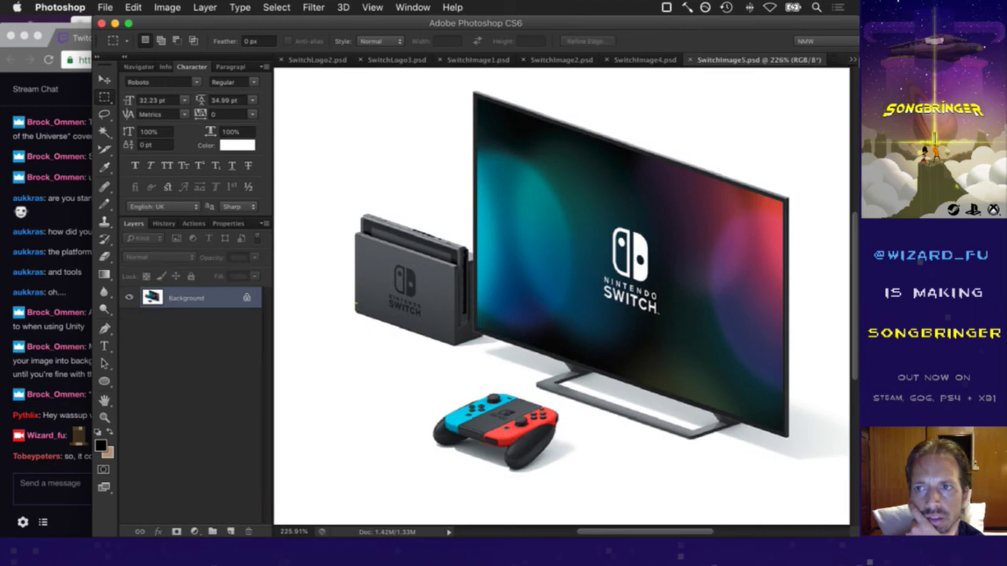
Compare the images in Untitled-1, SwitchImage4.psd and SwitchImage5.psd
left_click(852, 60)
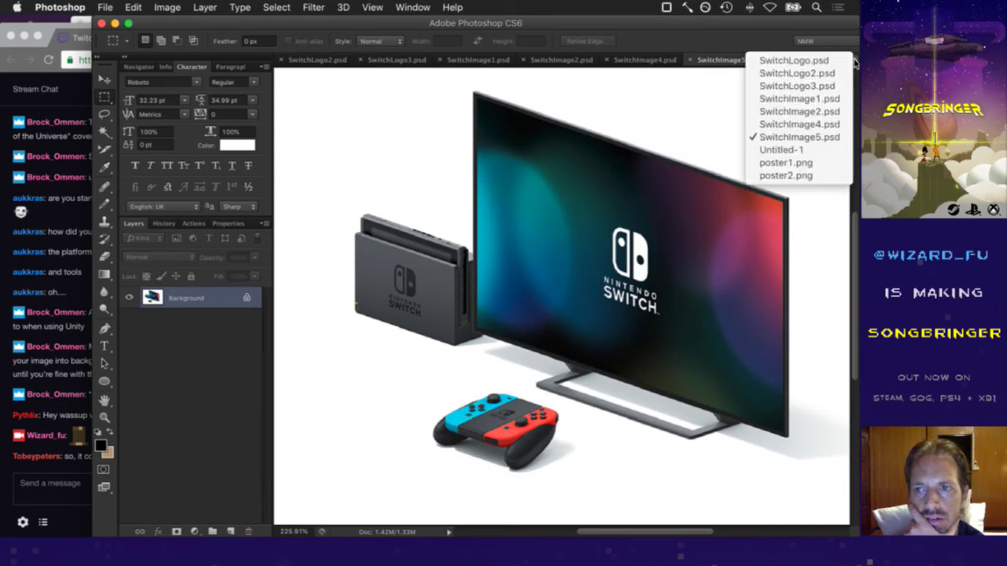
left_click(781, 150)
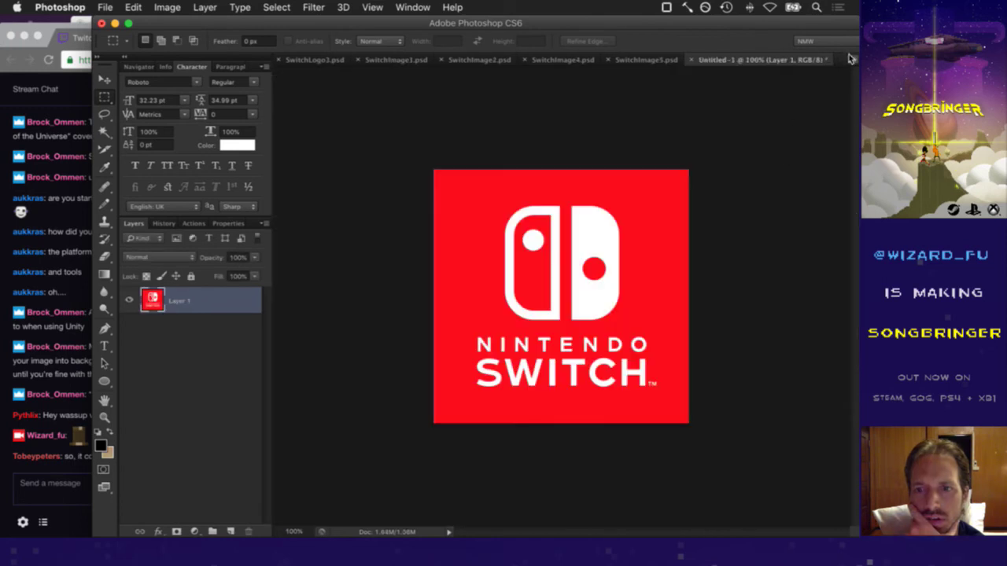
left_click(850, 59)
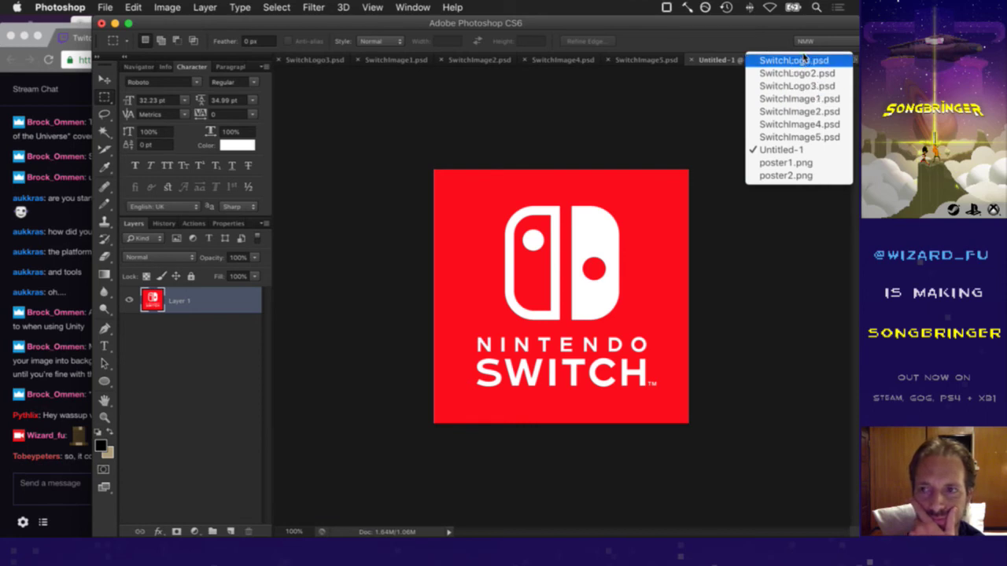
left_click(781, 126)
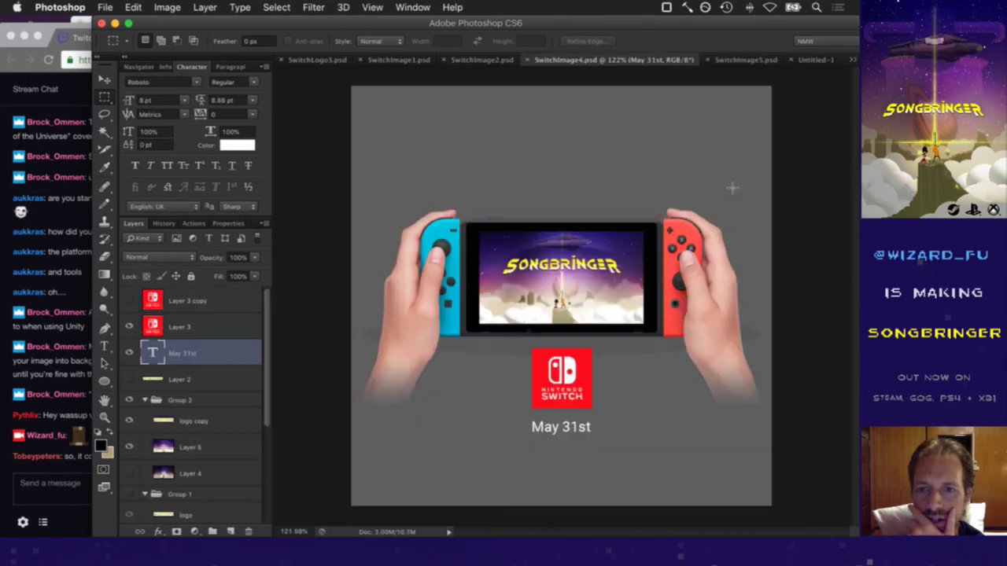
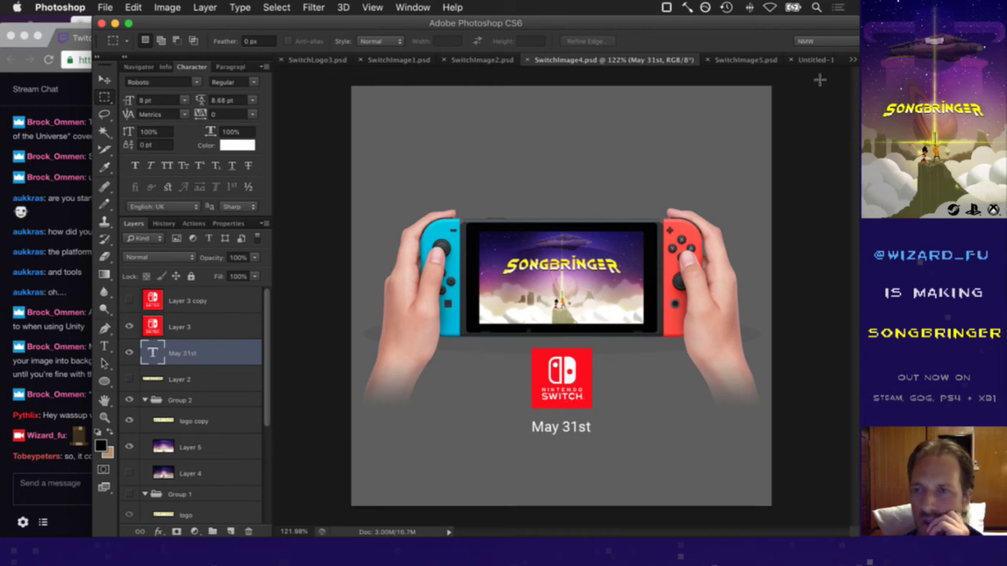
left_click(852, 59)
left_click(799, 137)
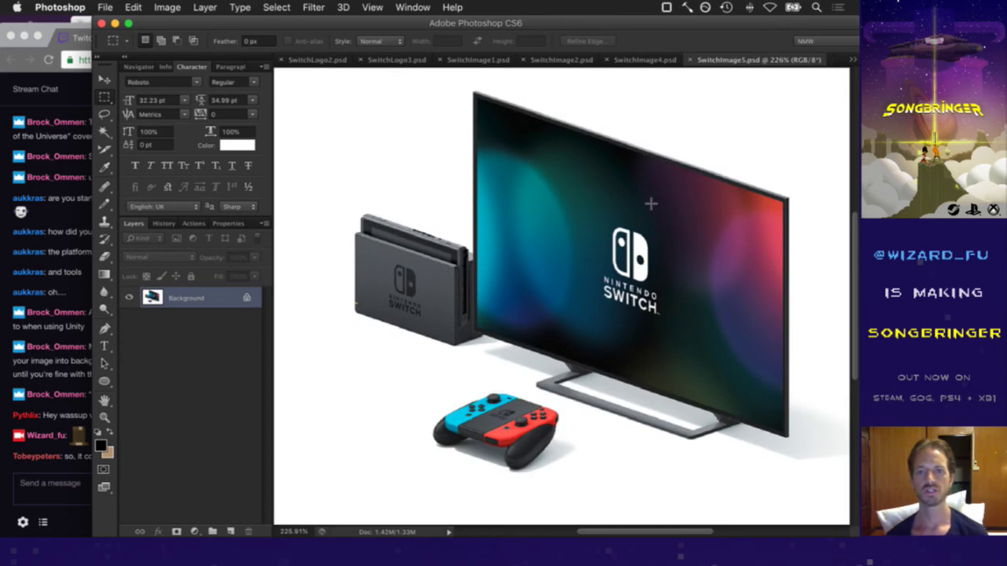
Save the layered poster1.png in Photoshop format as poster1.psd in the Screenshots folder, and clear the selection around the canvas
left_click(851, 59)
key("Escape")
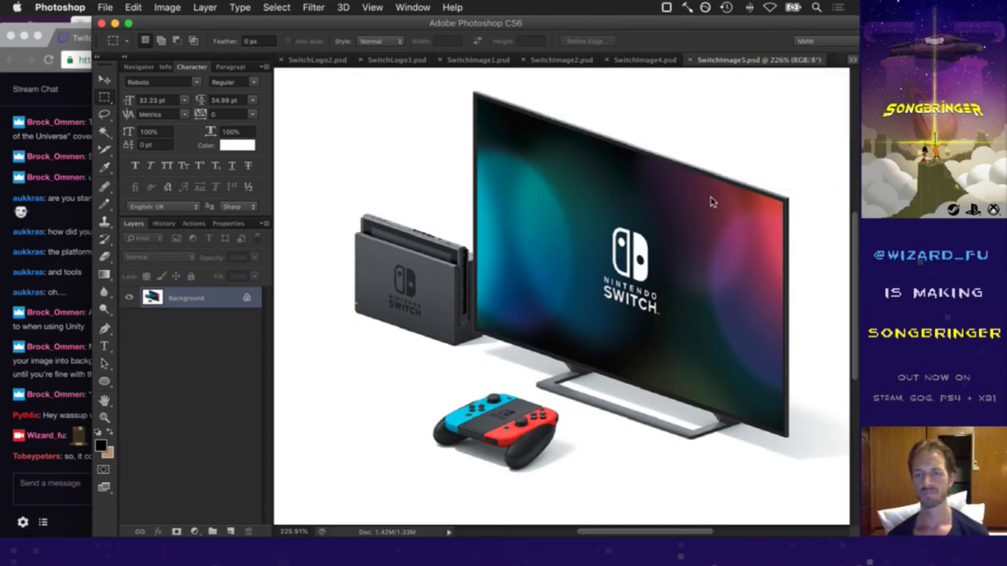
left_click(107, 6)
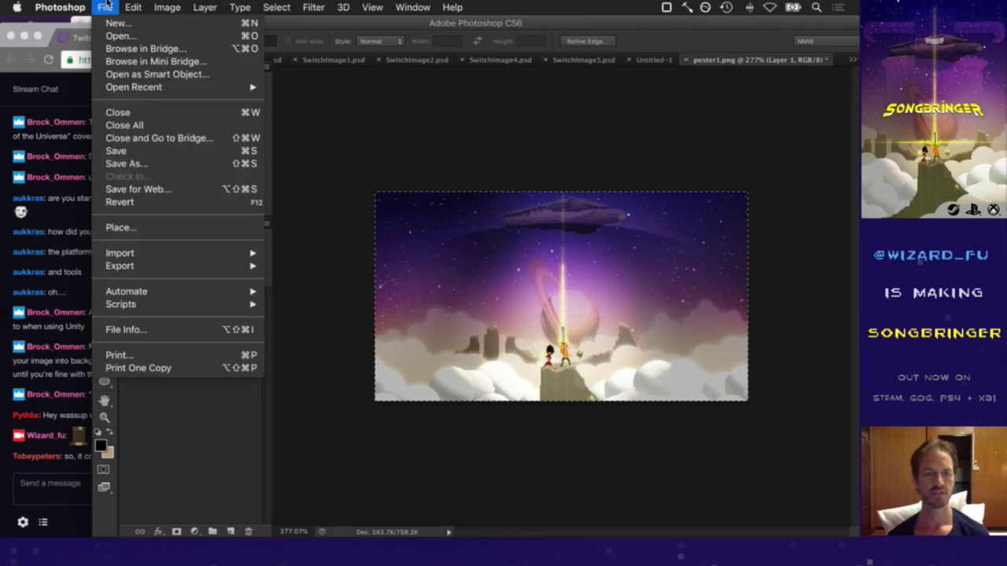
left_click(132, 166)
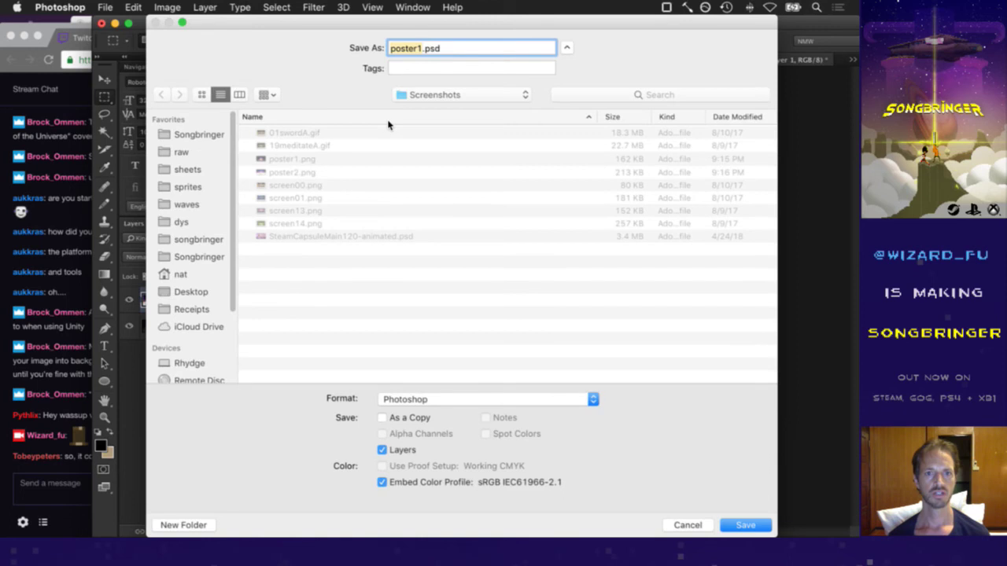
key("Return")
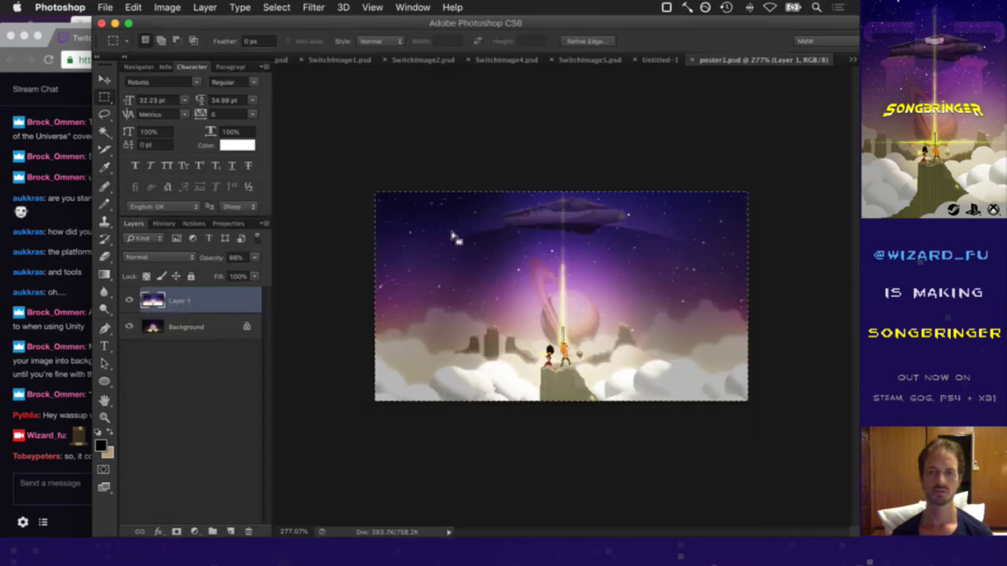
key("super+a")
key("super+c")
key("super+d")
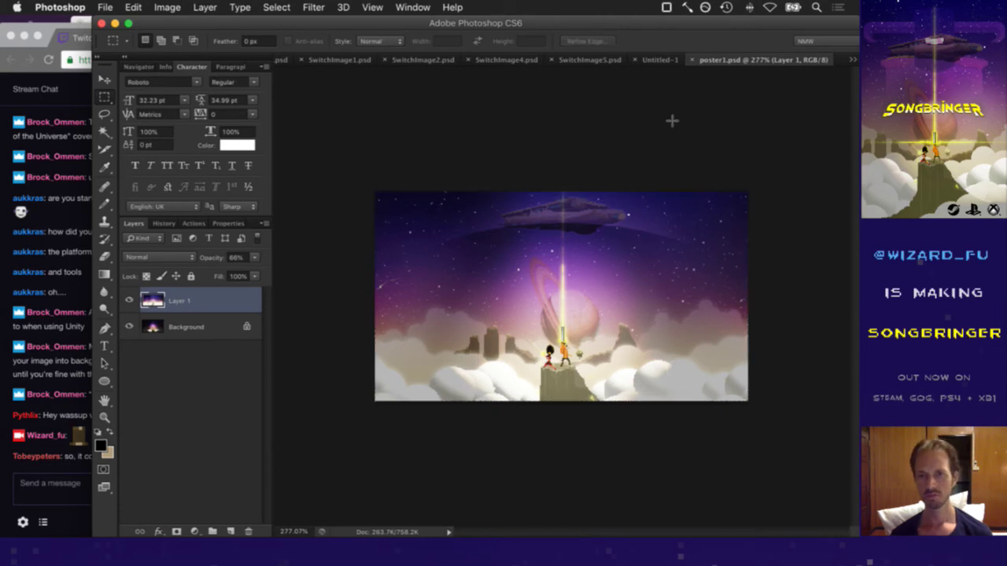
Duplicate the "logo copy" layer of SwitchImage4.psd into the poster1.psd document
left_click(611, 62)
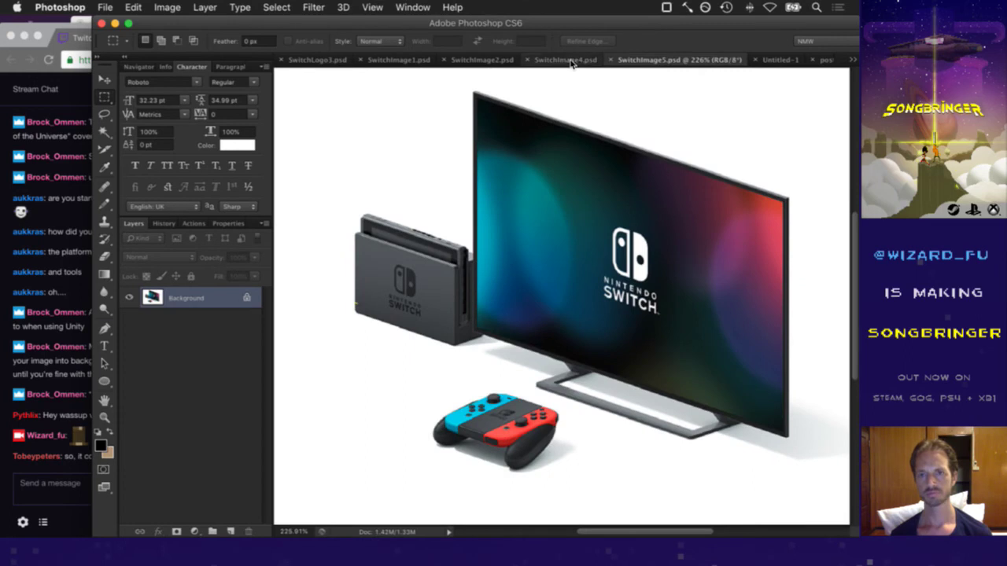
left_click(572, 60)
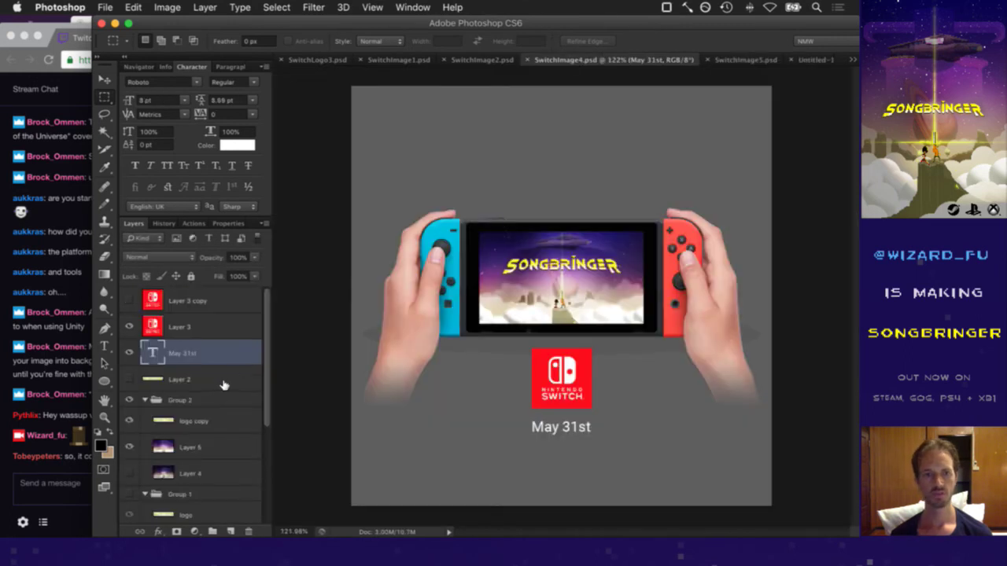
left_click(187, 422)
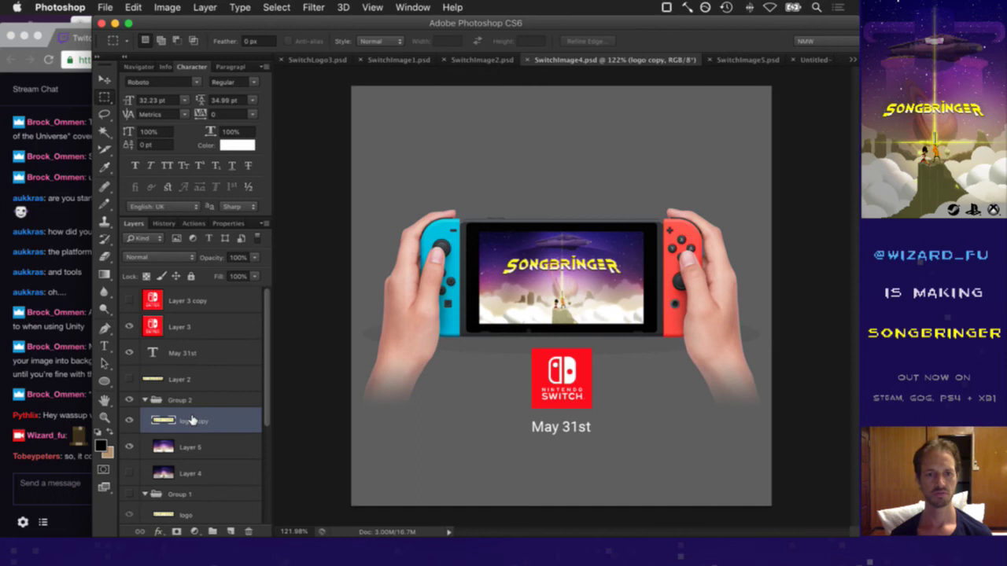
right_click(192, 421)
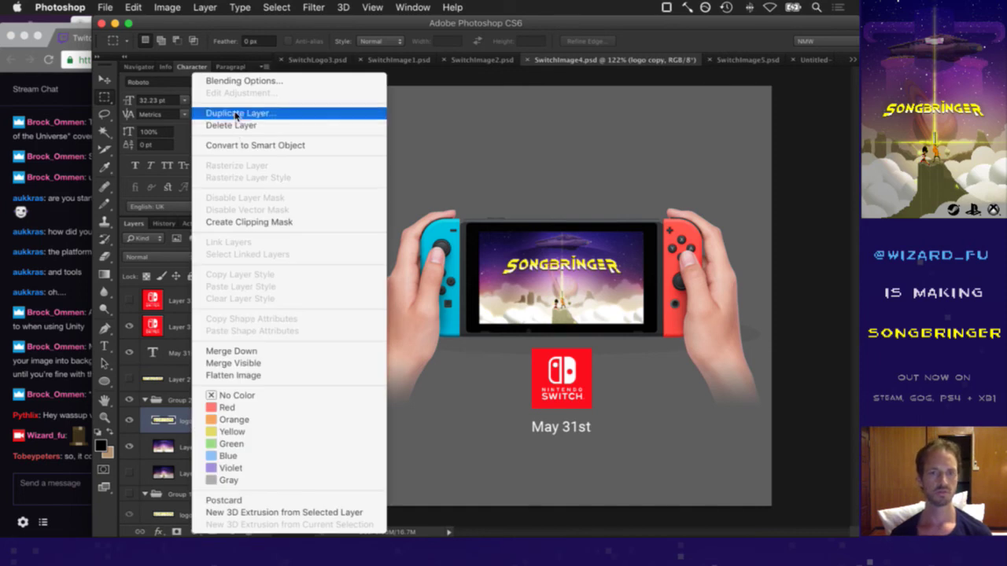
left_click(281, 105)
left_click(383, 277)
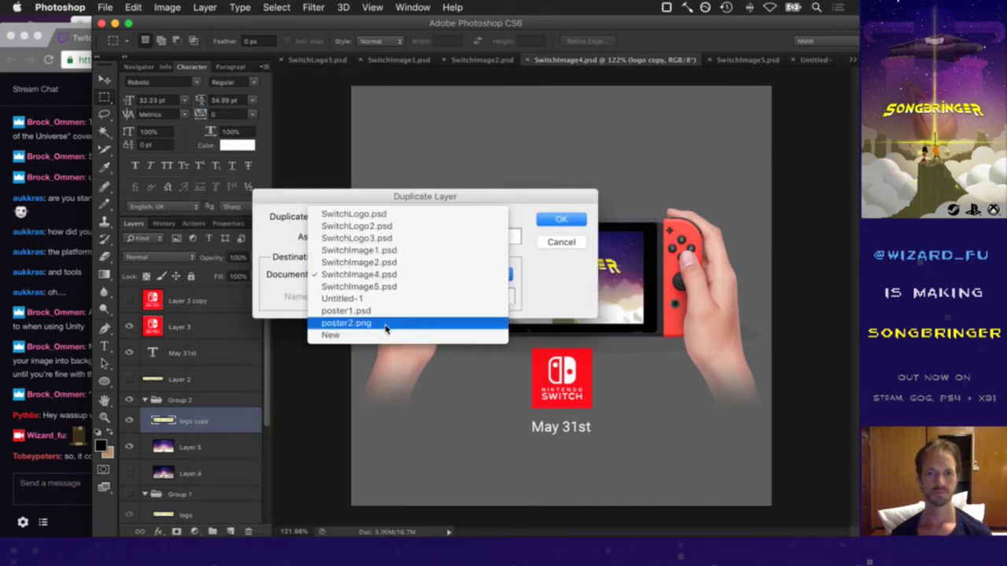
left_click(383, 317)
left_click(572, 220)
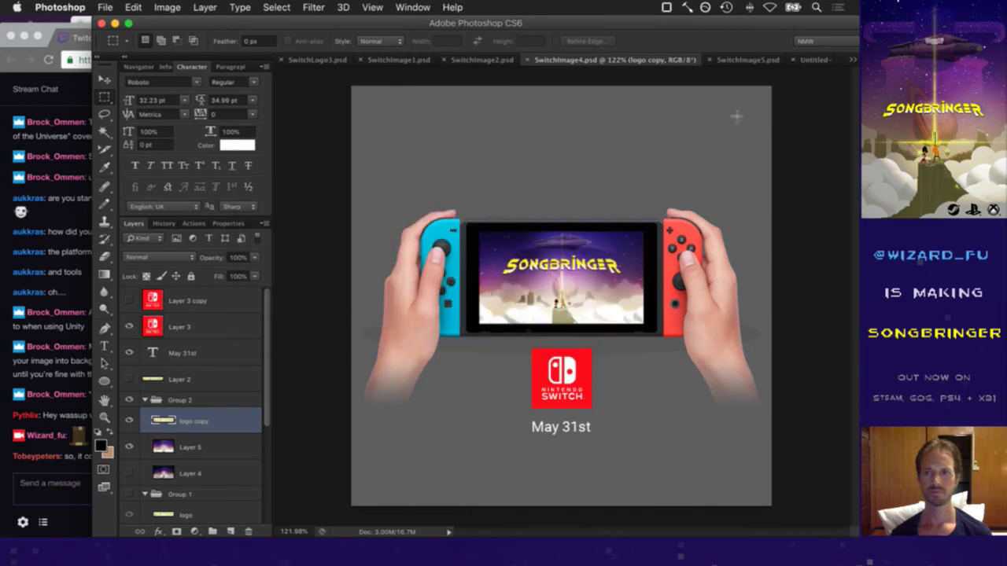
Move the Songbringer logo in poster1.psd to the middle of the sky, between the spaceship and the two characters, and save the document
left_click(853, 59)
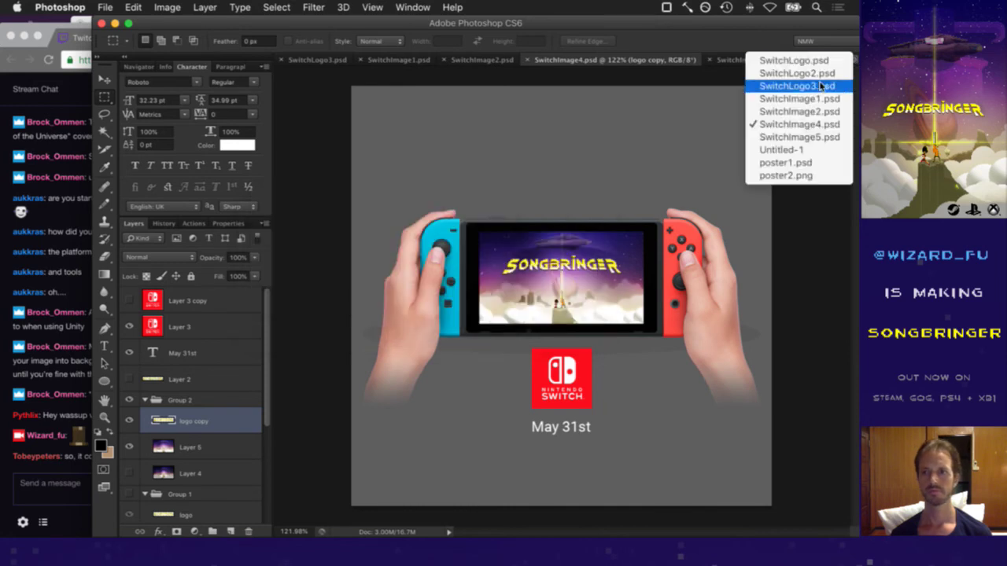
left_click(786, 162)
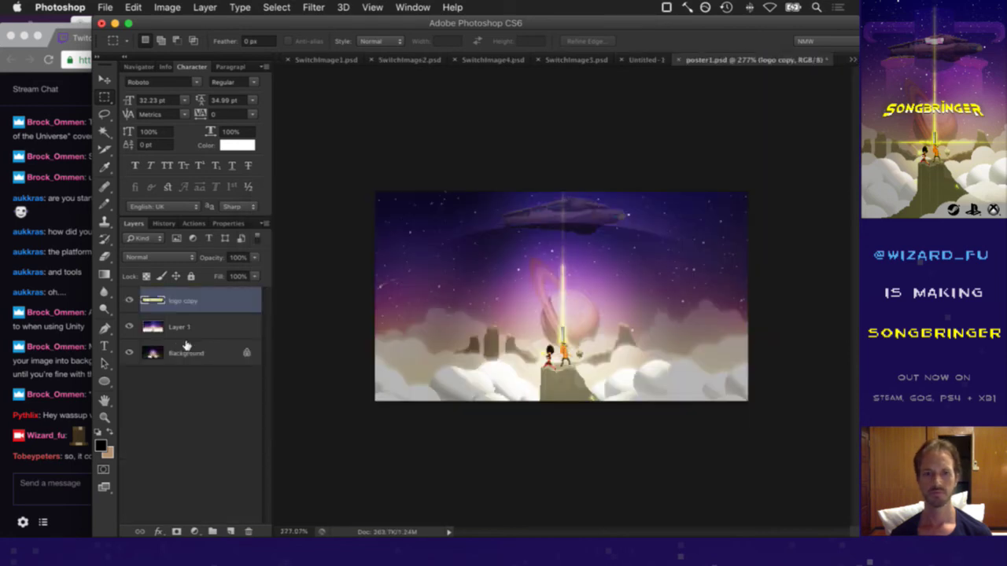
left_click(129, 301)
left_click(130, 300)
key("v")
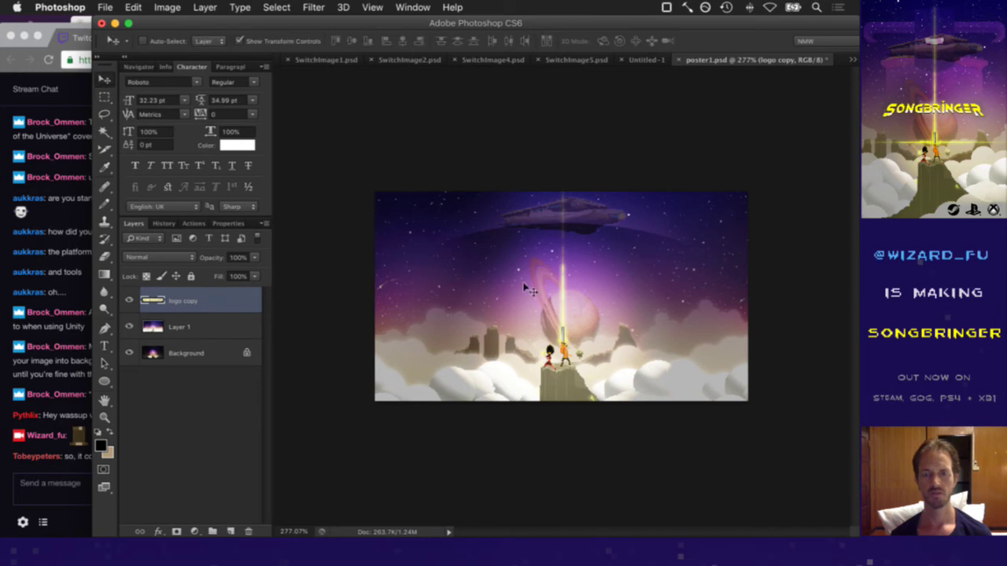
left_click_drag(514, 293, 445, 286)
left_click_drag(621, 365, 559, 322)
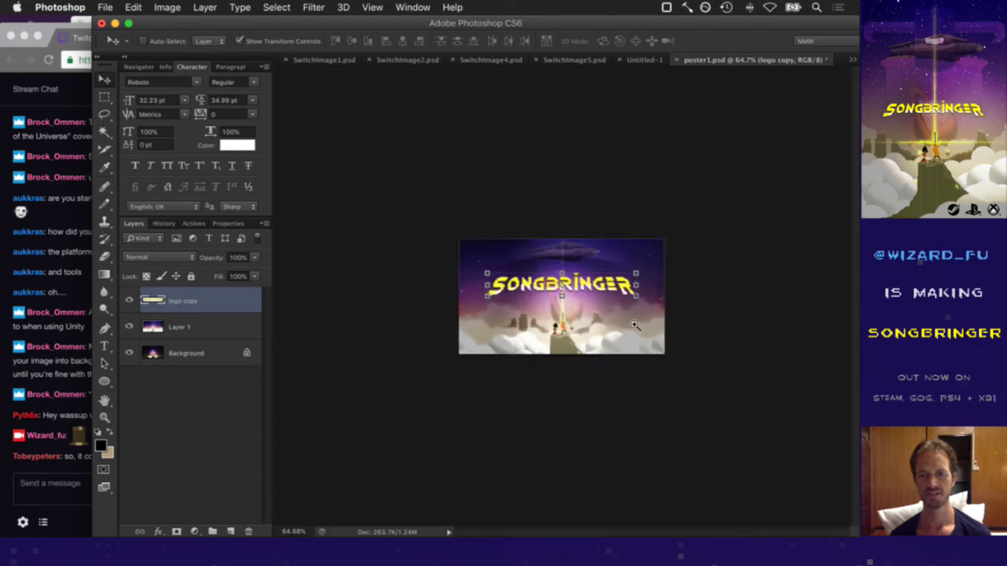
left_click_drag(653, 325, 661, 321)
key("m")
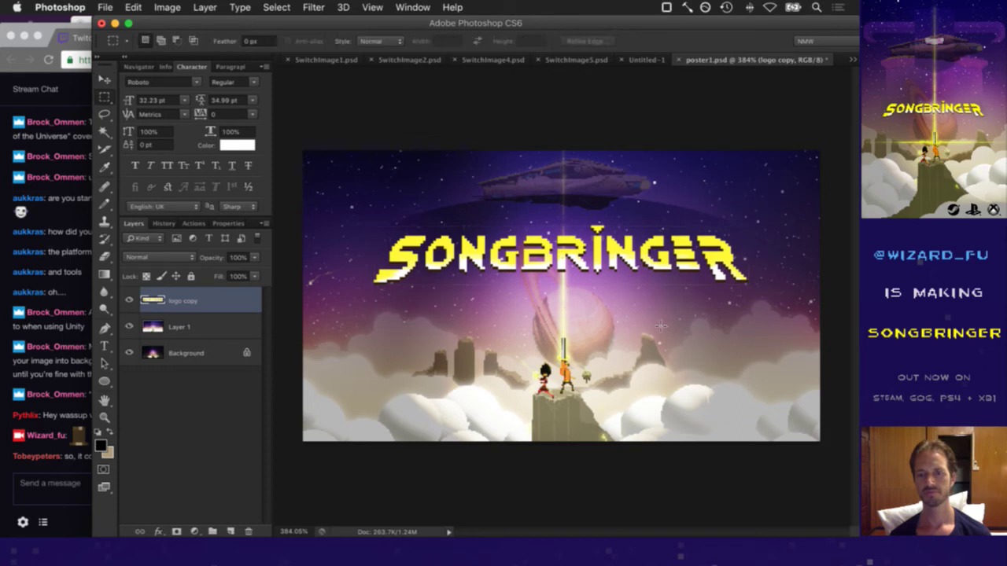
key("super+s")
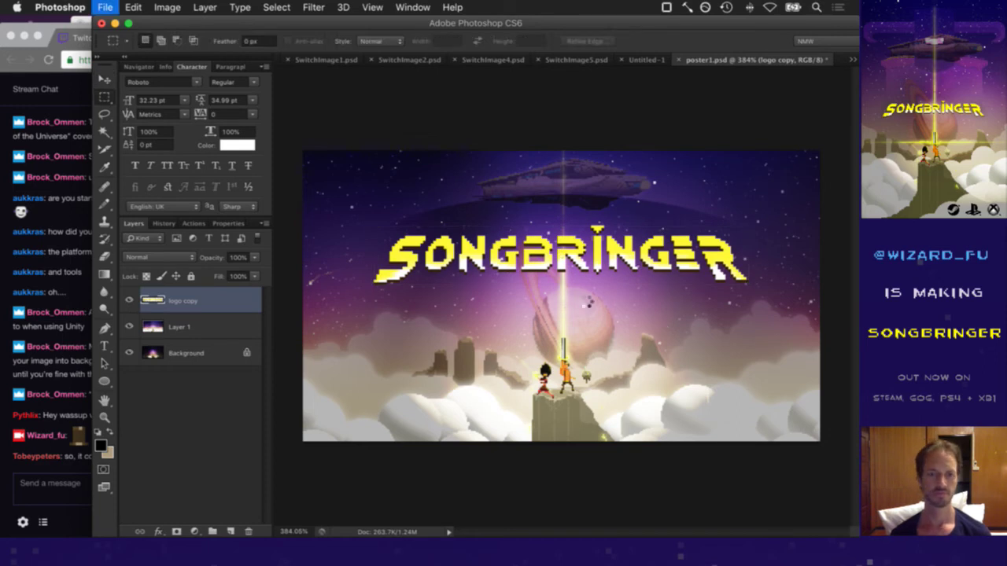
key("super+minus")
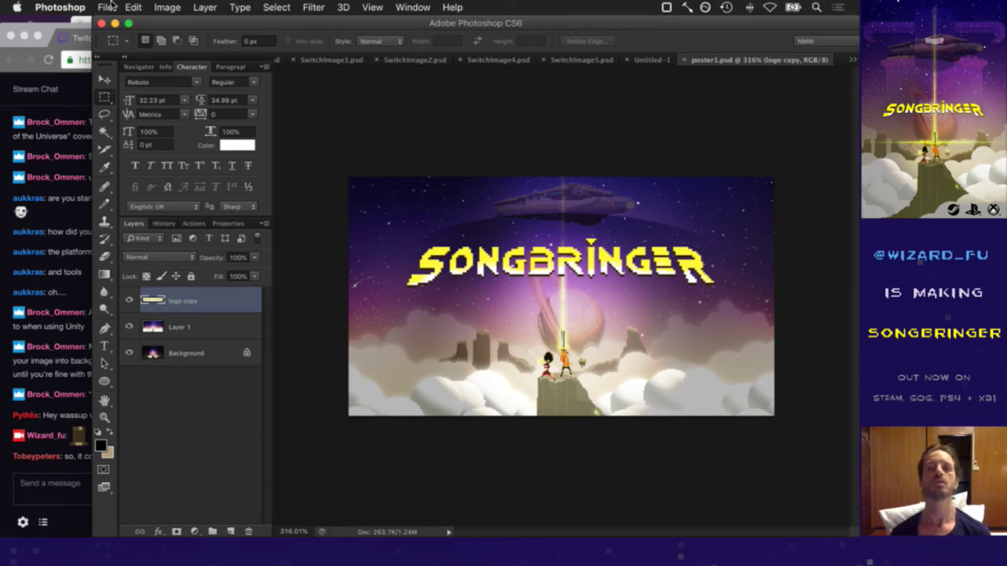
Switch to Finder, close the gifs folder window and bring the art folder window to the front
key("super+Tab")
key("super+Tab")
key("super+Tab")
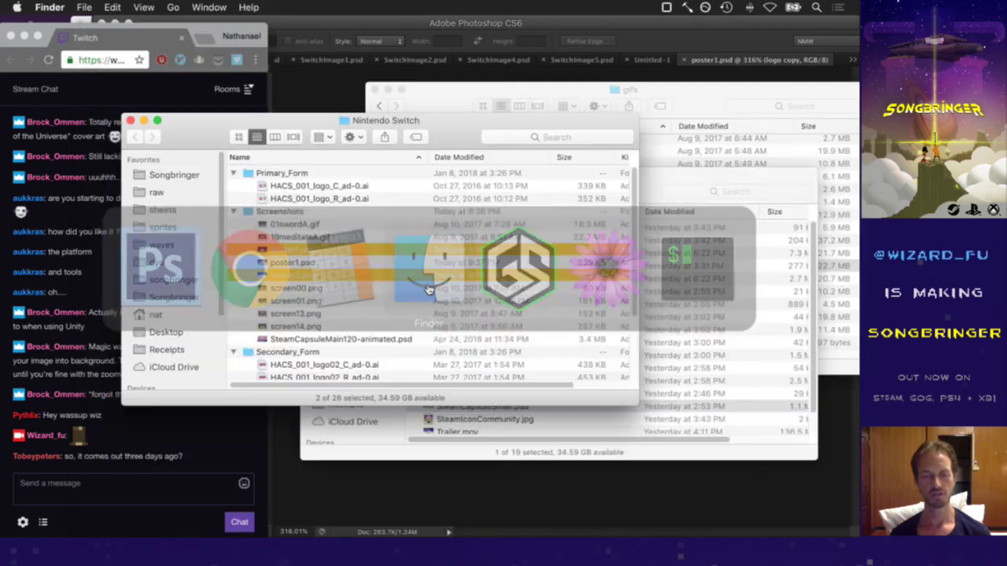
left_click(707, 112)
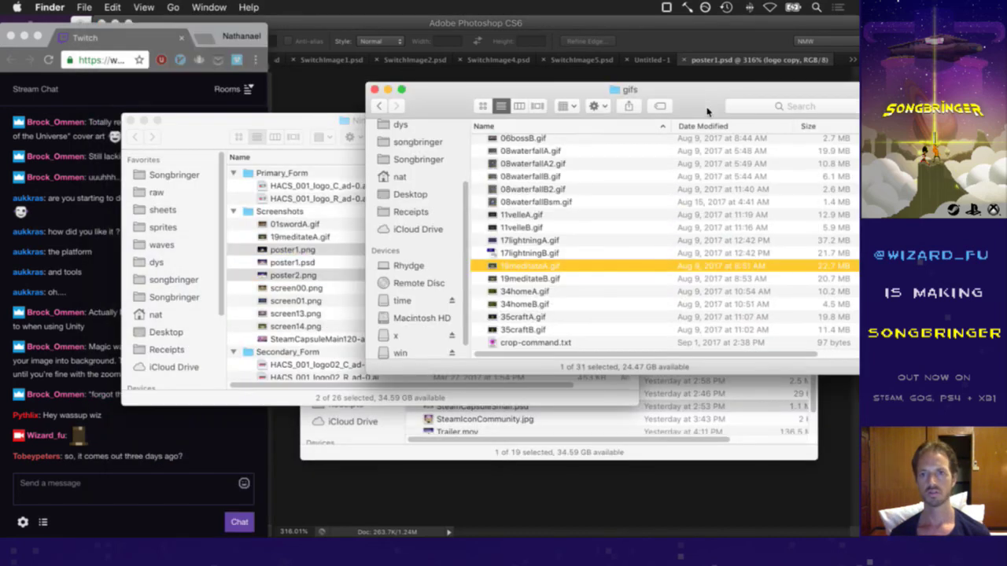
key("super+w")
left_click(679, 175)
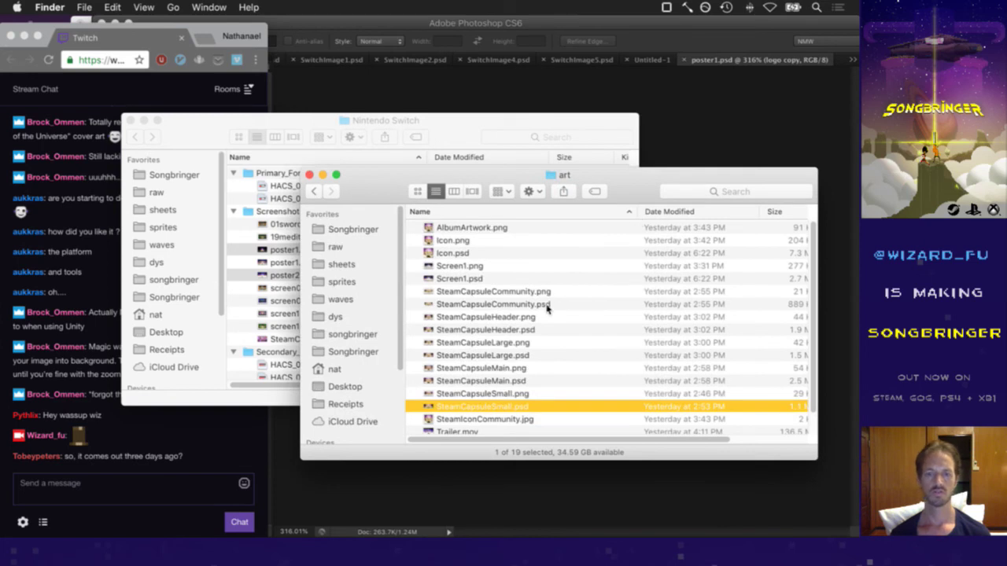
Preview the Steam capsule images in the art folder, including the Community, Header, Large and Main versions
left_click(520, 355)
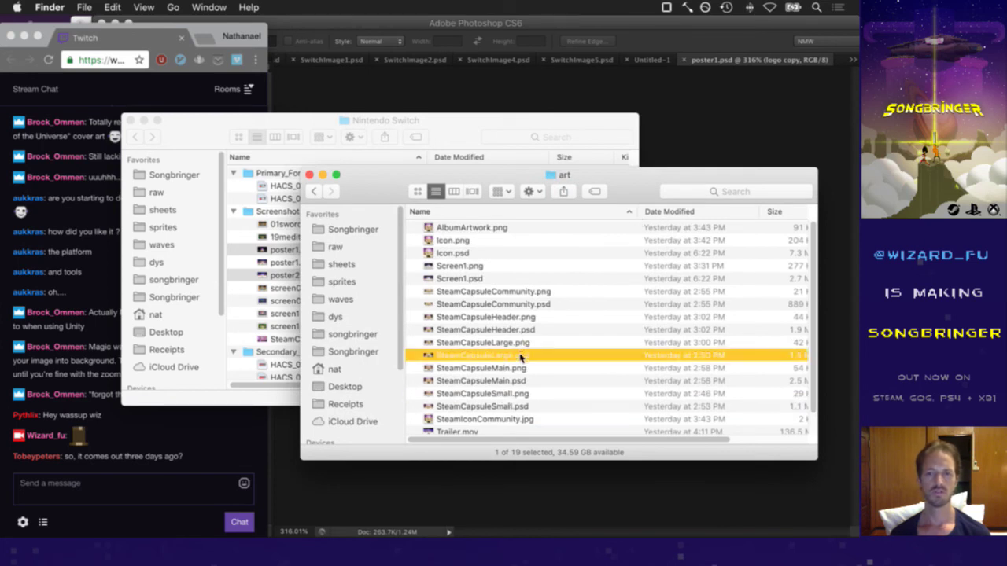
key("space")
key("space")
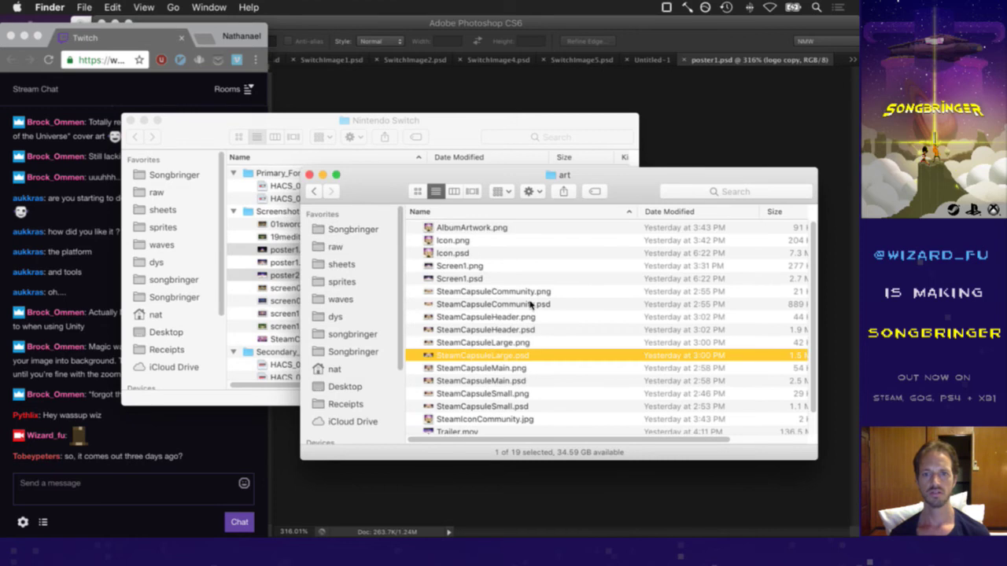
left_click(531, 303)
key("space")
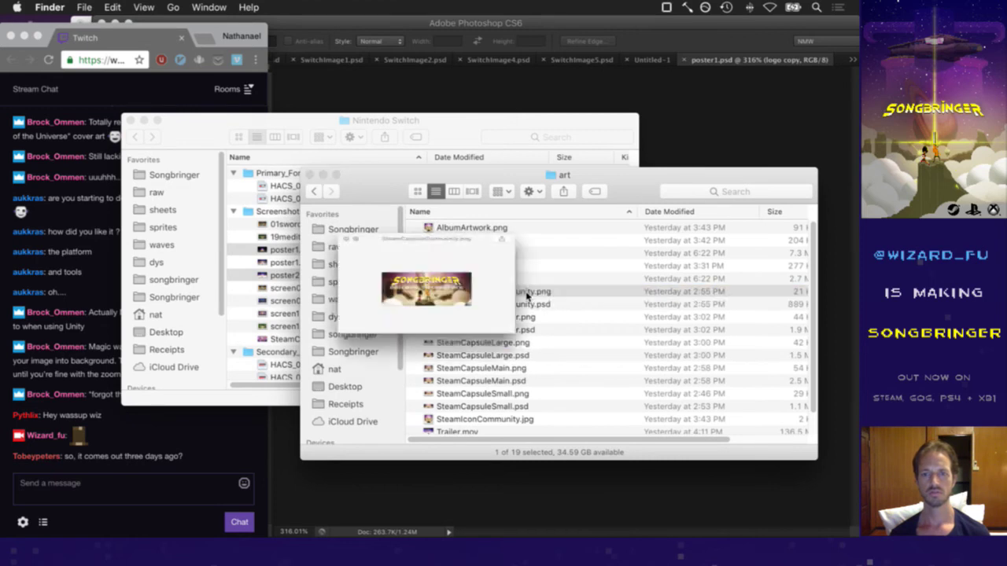
key("space")
left_click(530, 291)
left_click(531, 306)
left_click(529, 317)
key("space")
key("space")
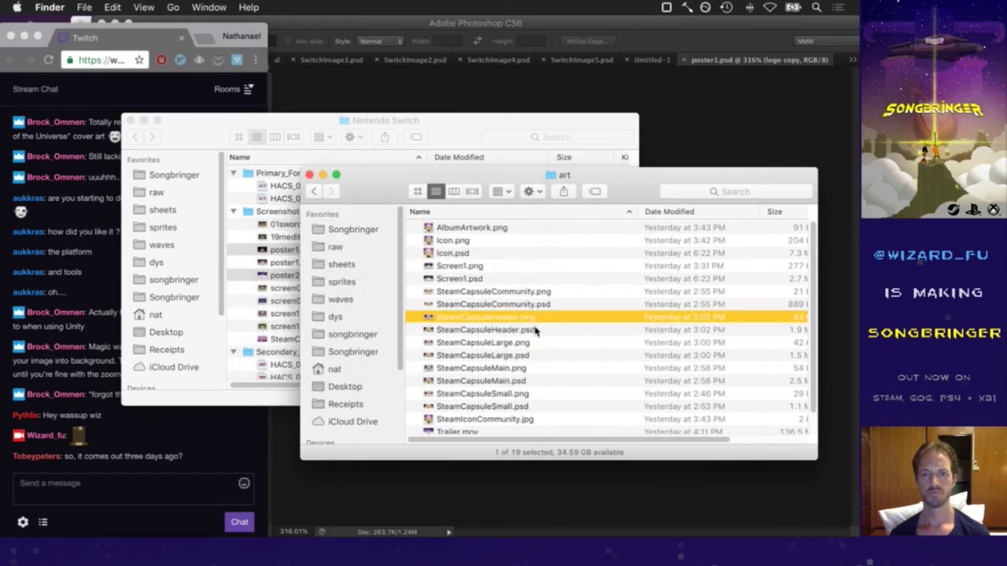
left_click(536, 343)
key("space")
key("space")
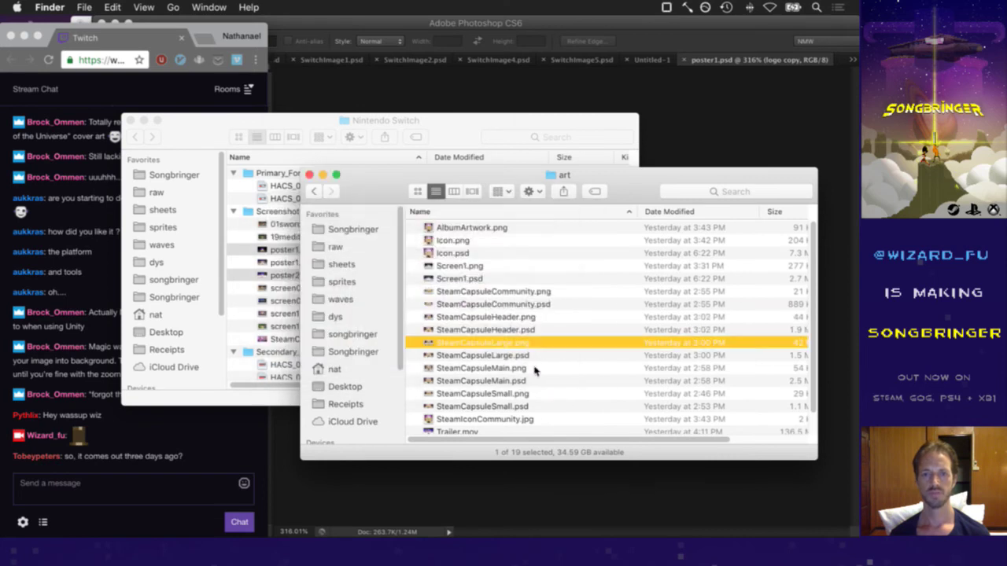
left_click(533, 381)
key("space")
key("space")
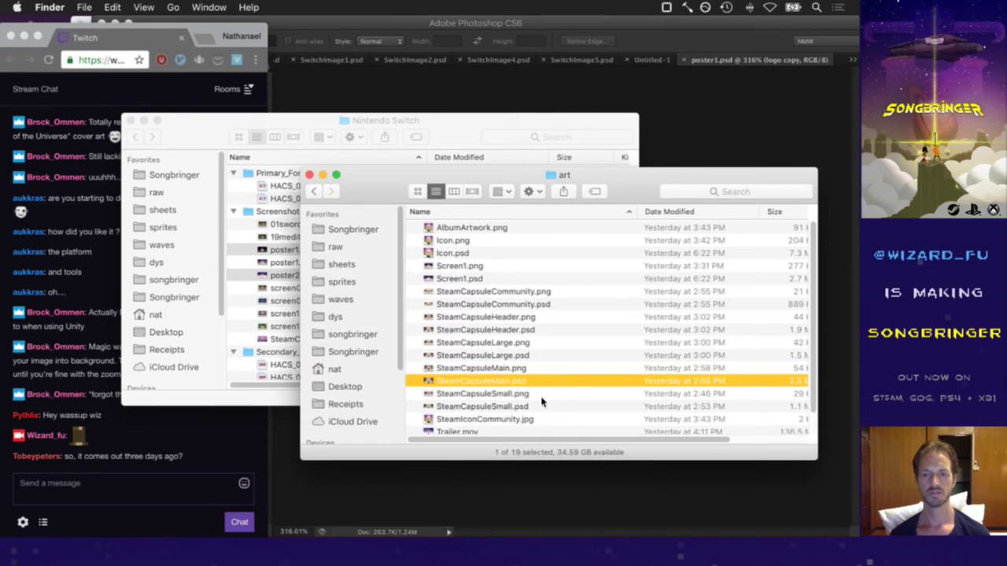
Switch to Photoshop, open the recent file Poster1s.psd and show the first frame of its timeline animation
left_click(560, 80)
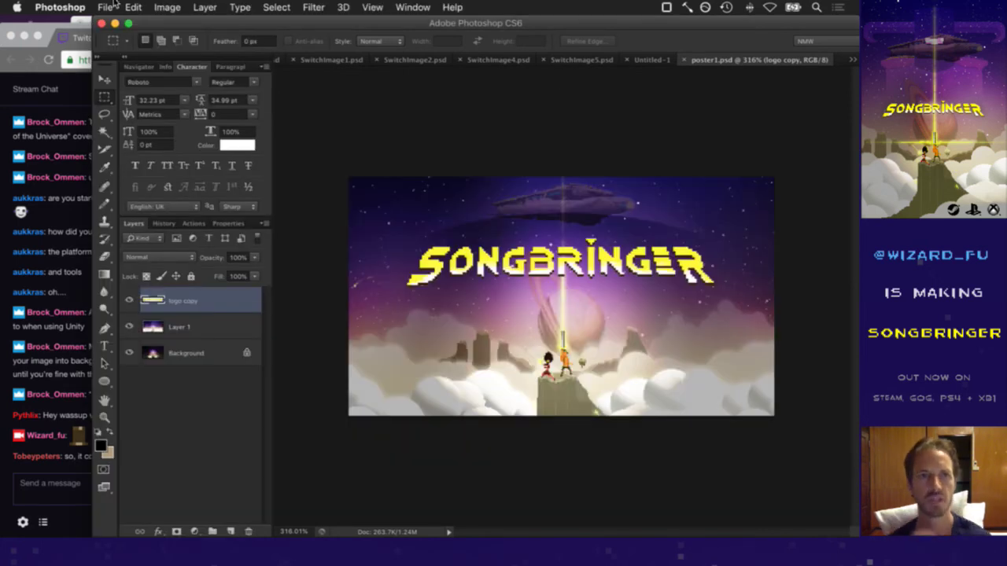
left_click(106, 8)
mouse_move(159, 88)
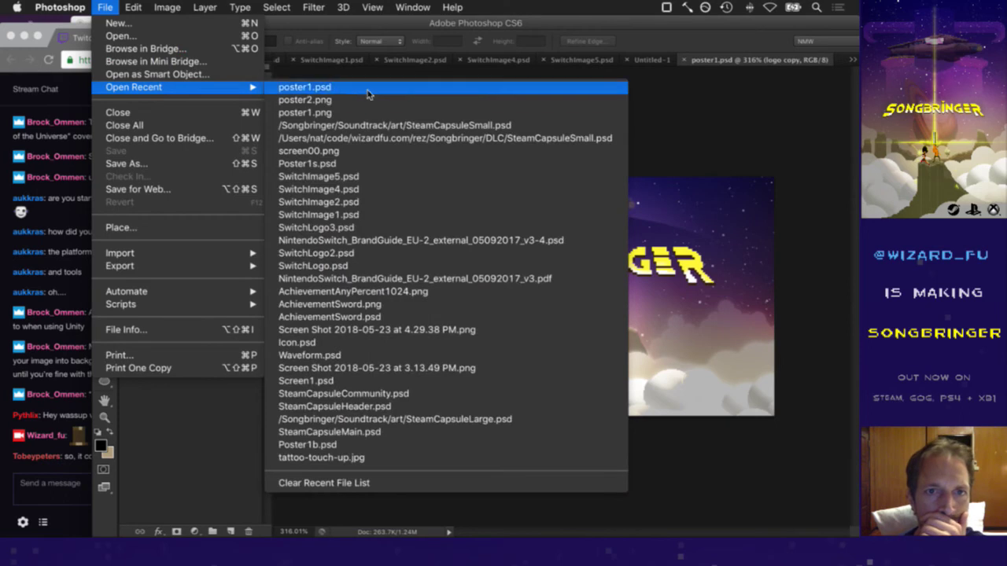
left_click(367, 165)
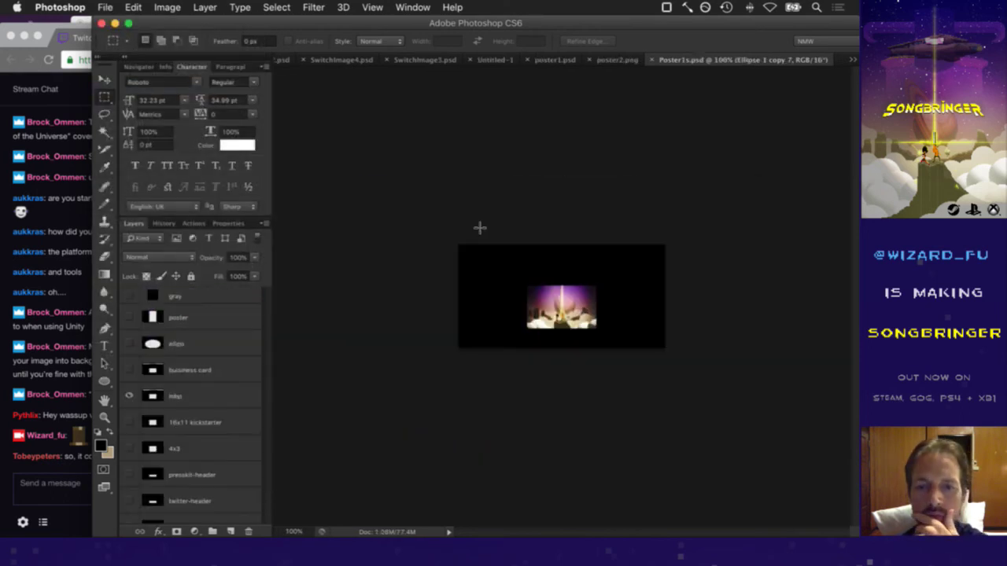
scroll(206, 421, "down", 4)
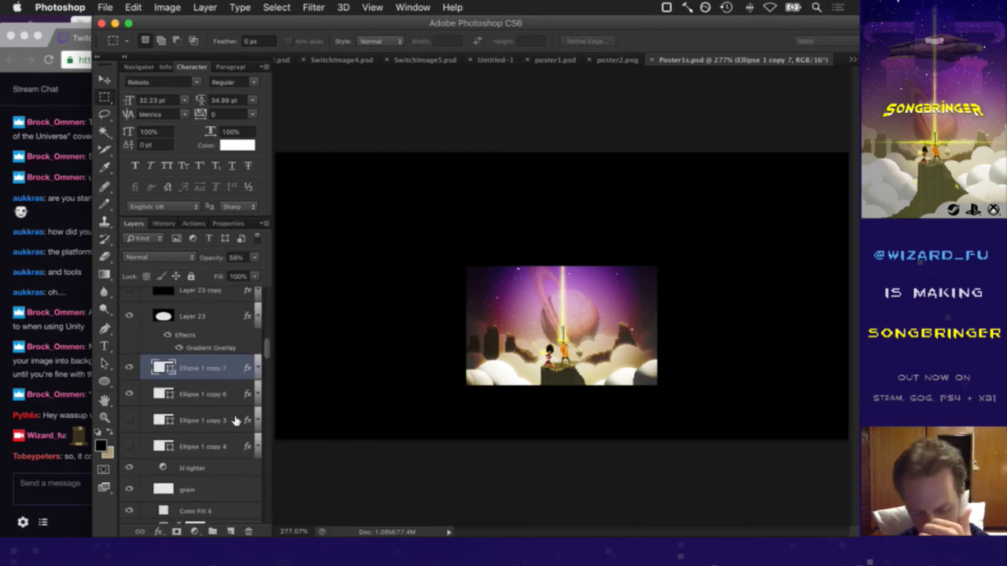
key("super+shift+t")
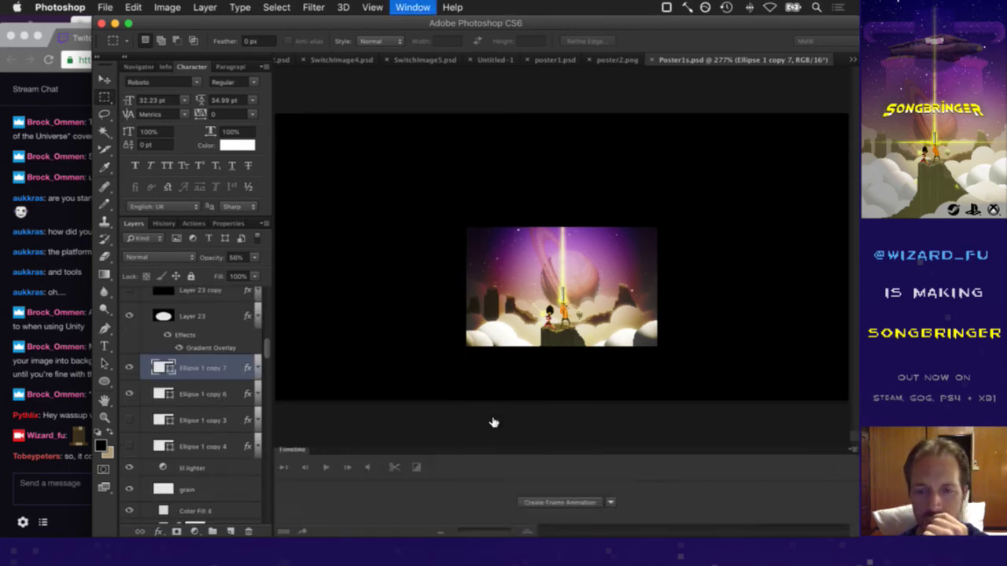
left_click(293, 489)
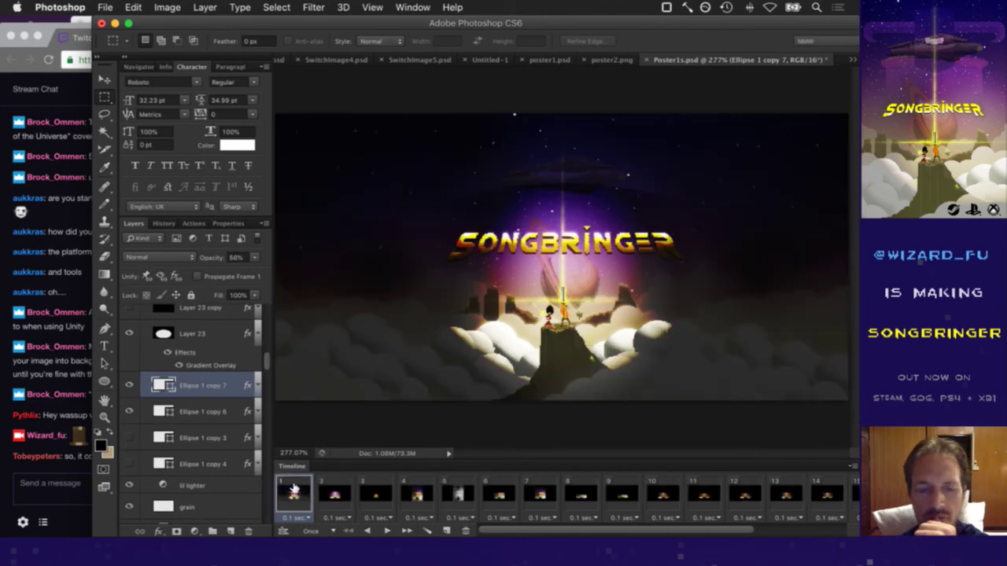
Find the "big logo" group in the layer stack of Poster1s.psd and expand it
scroll(206, 416, "down", 5)
scroll(195, 401, "down", 4)
scroll(195, 401, "down", 8)
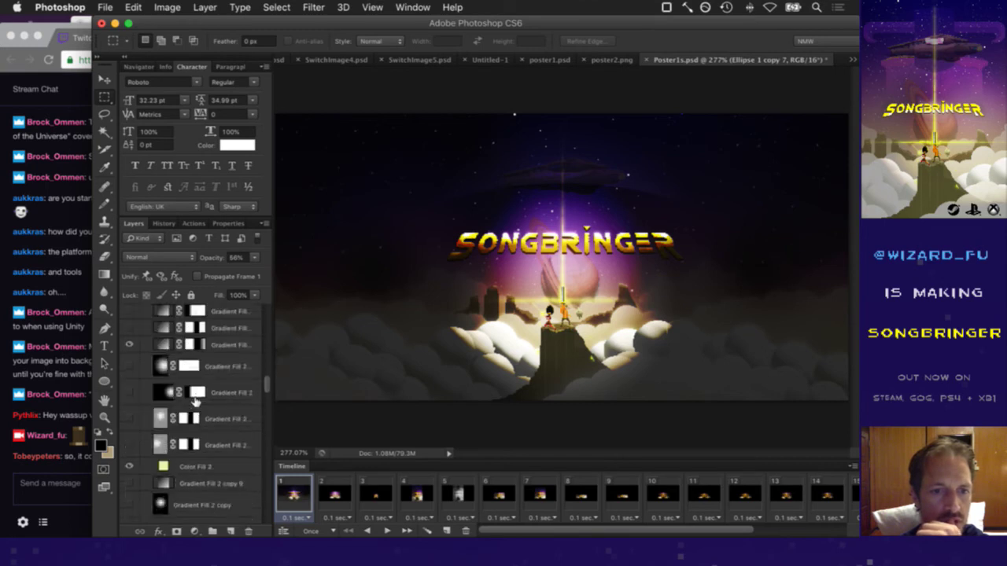
scroll(195, 401, "down", 10)
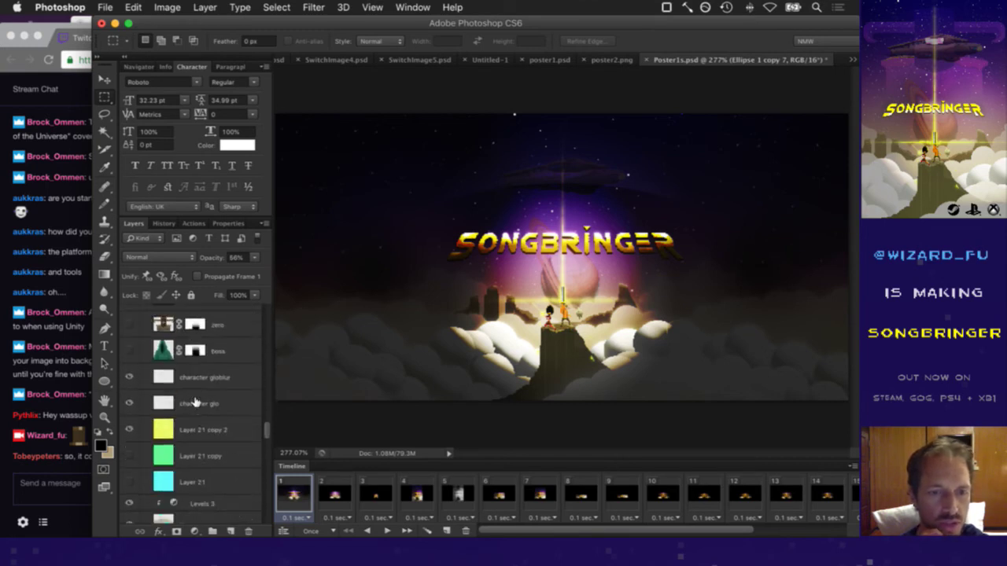
scroll(195, 401, "down", 10)
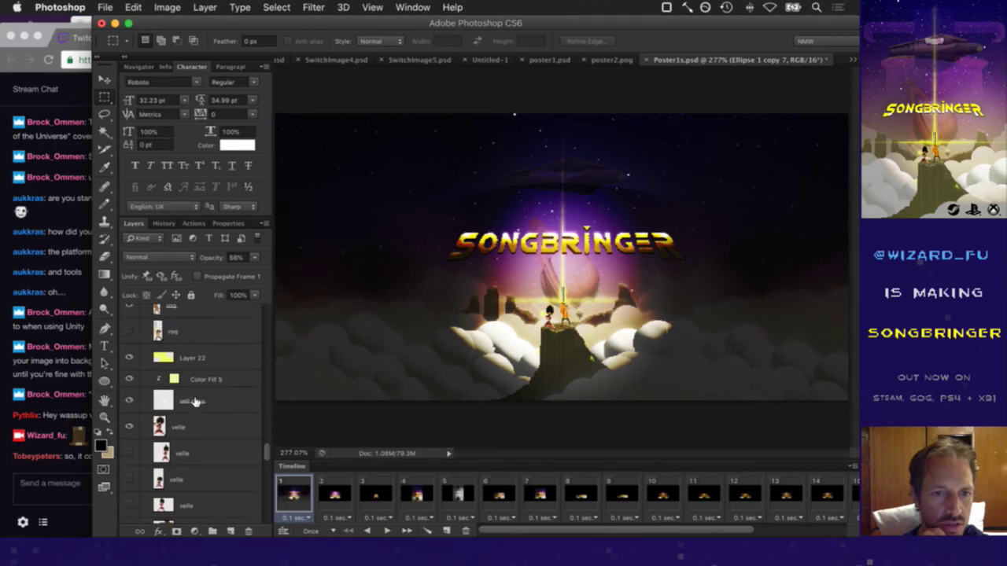
scroll(195, 401, "up", 3)
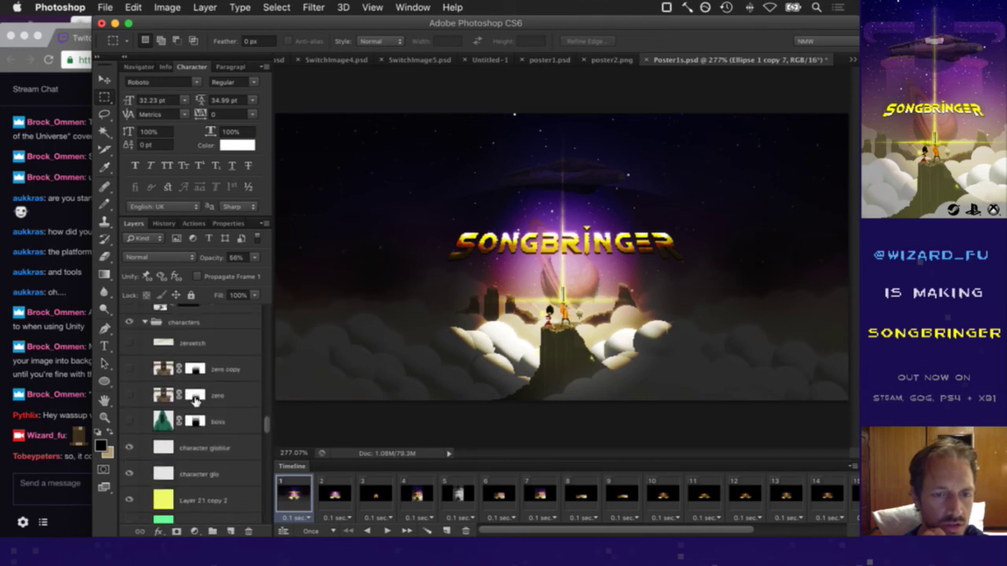
scroll(195, 401, "up", 2)
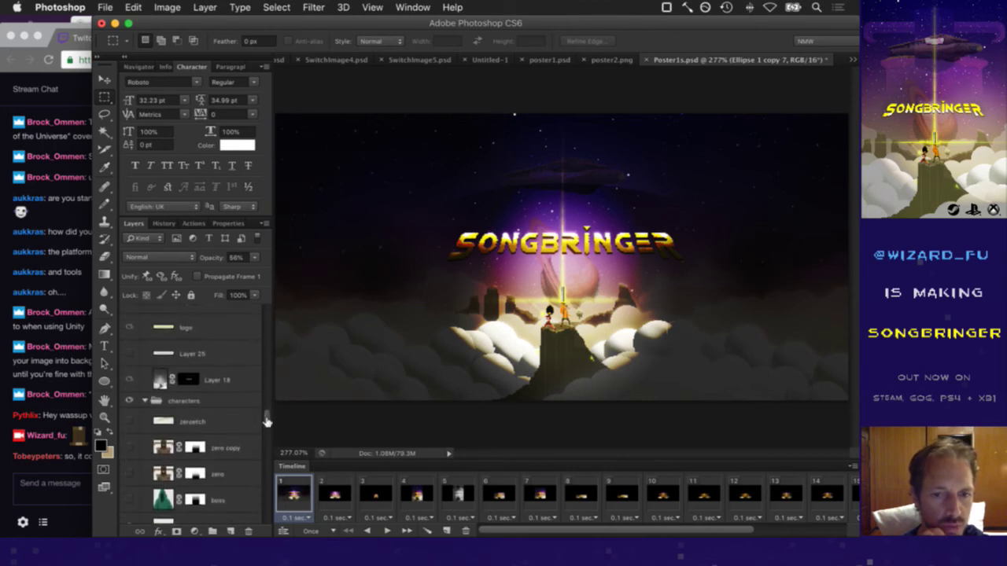
scroll(196, 402, "up", 4)
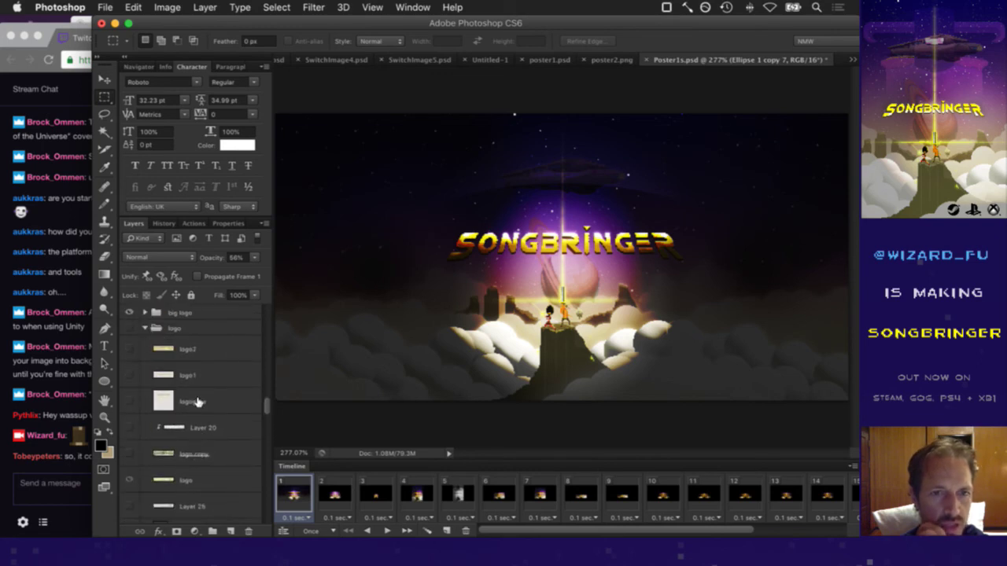
scroll(196, 401, "up", 2)
left_click(154, 367)
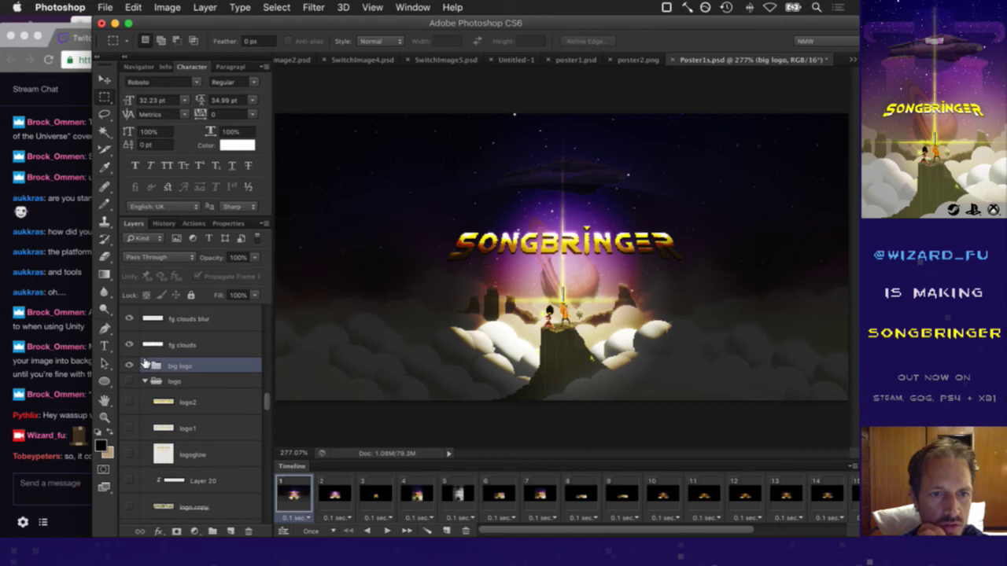
left_click(145, 366)
Duplicate the "big logo" group into the poster1.psd document under the name "big logo"
right_click(187, 368)
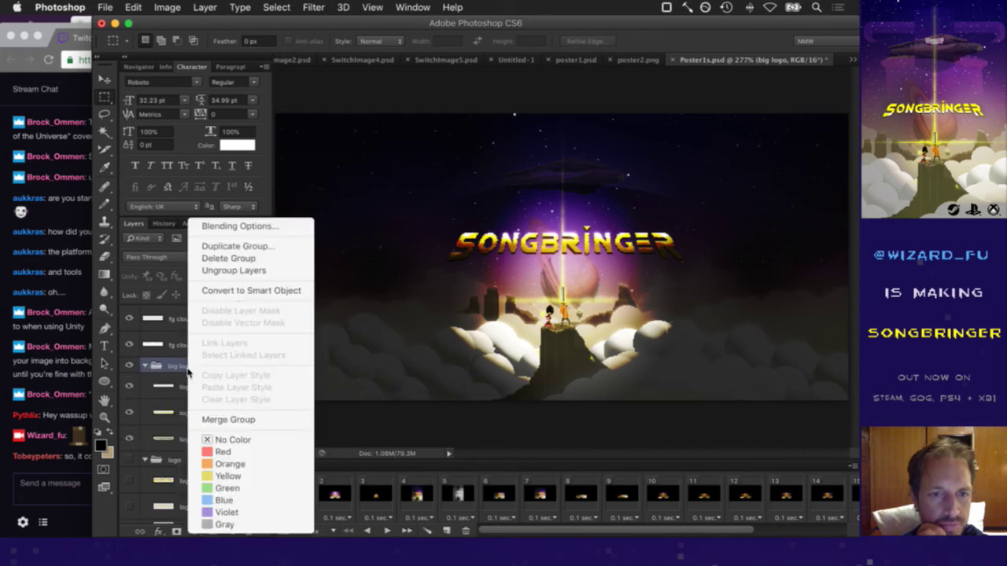
left_click(240, 248)
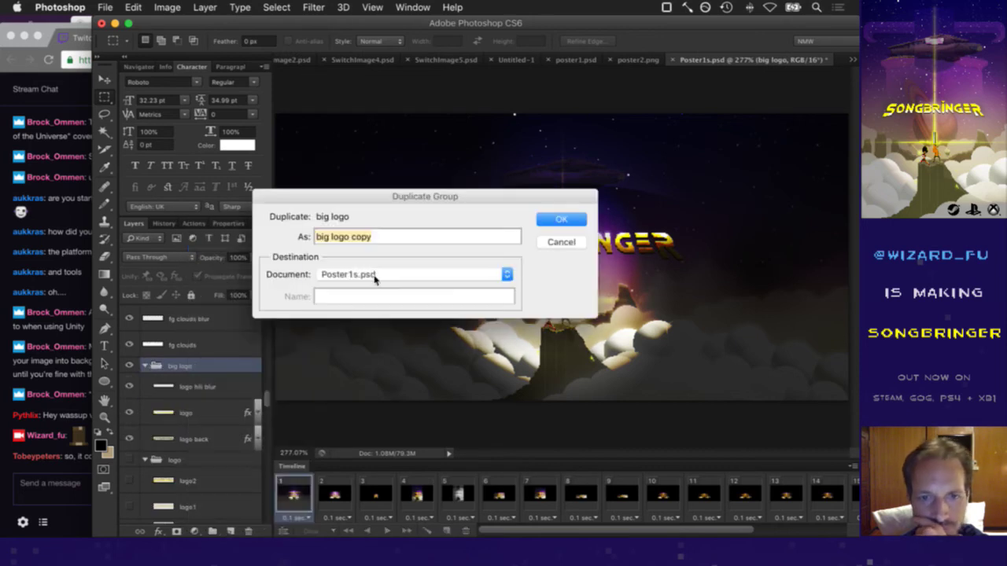
left_click(363, 274)
left_click(370, 252)
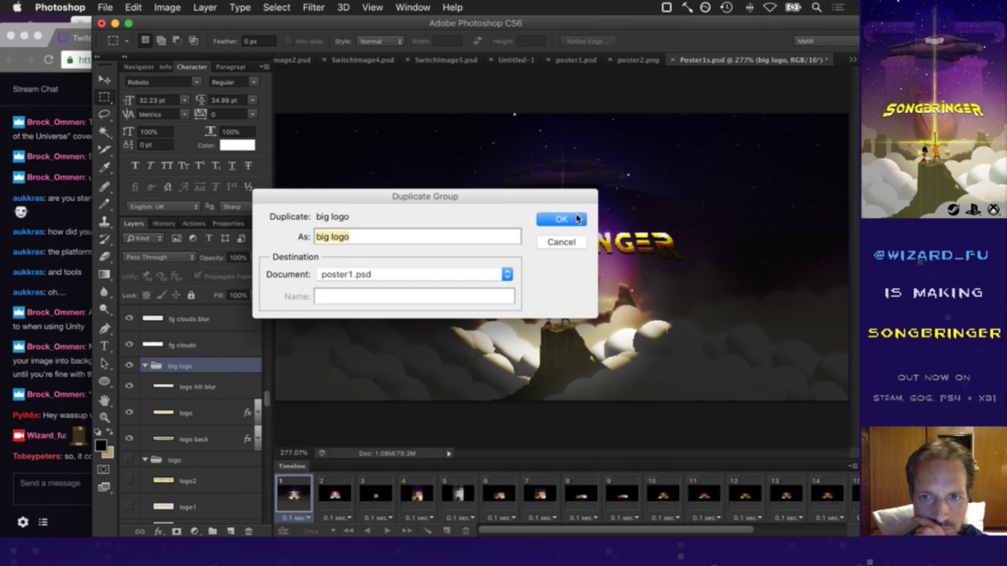
key("Return")
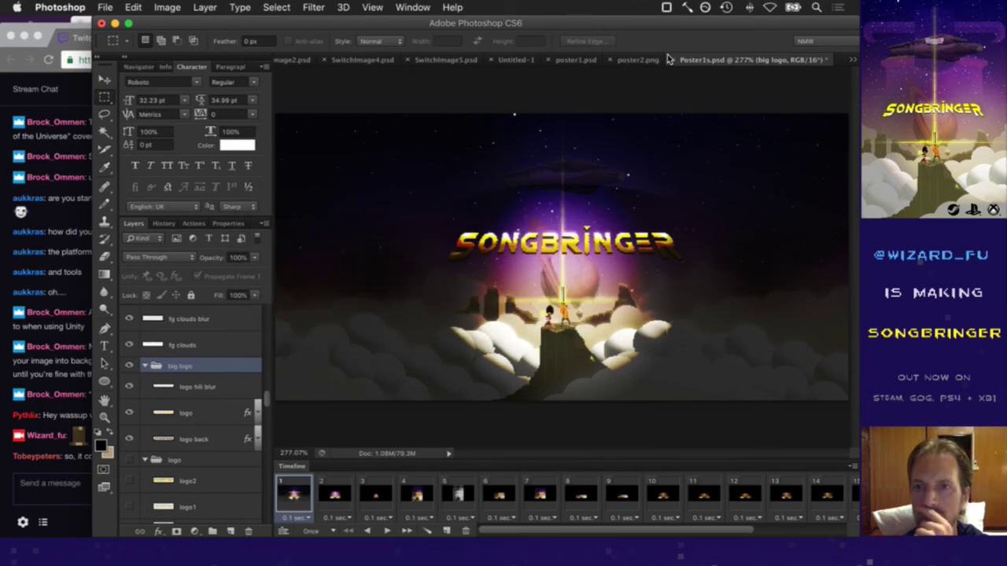
In poster1.psd, move the "big logo" group onto the existing logo below the spaceship and hide the "logo copy" layer
left_click(589, 61)
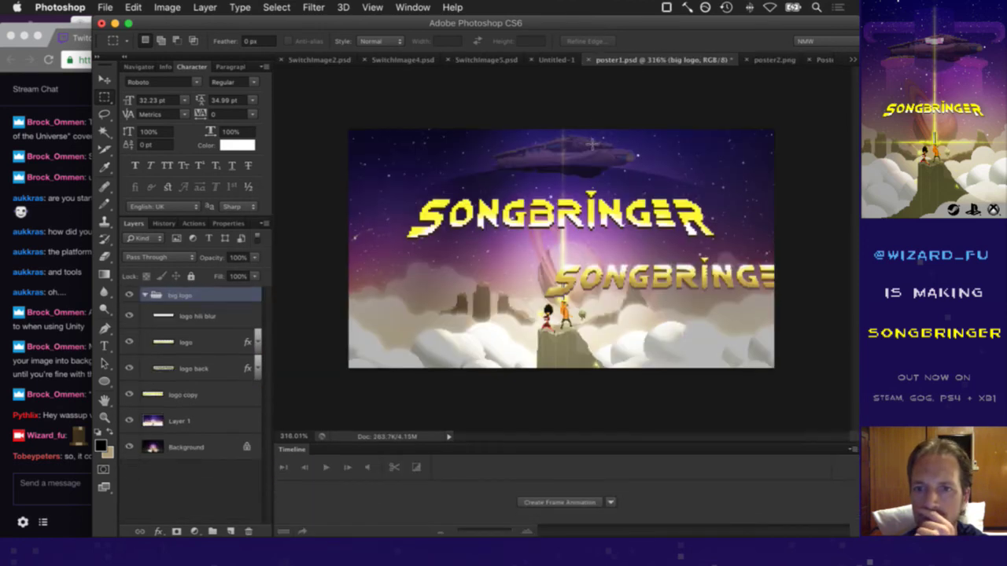
key("v")
left_click_drag(602, 274, 474, 205)
key("m")
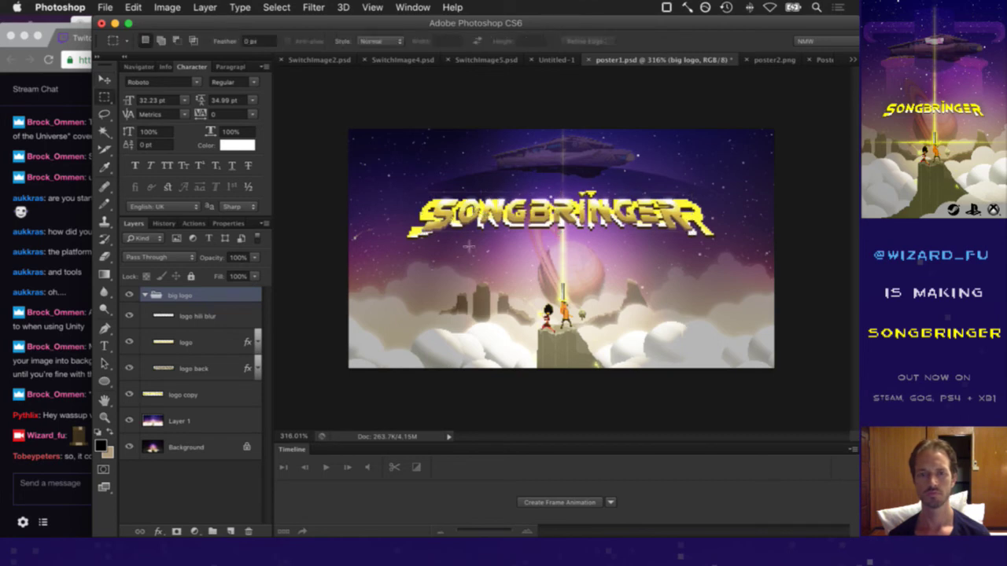
left_click(131, 394)
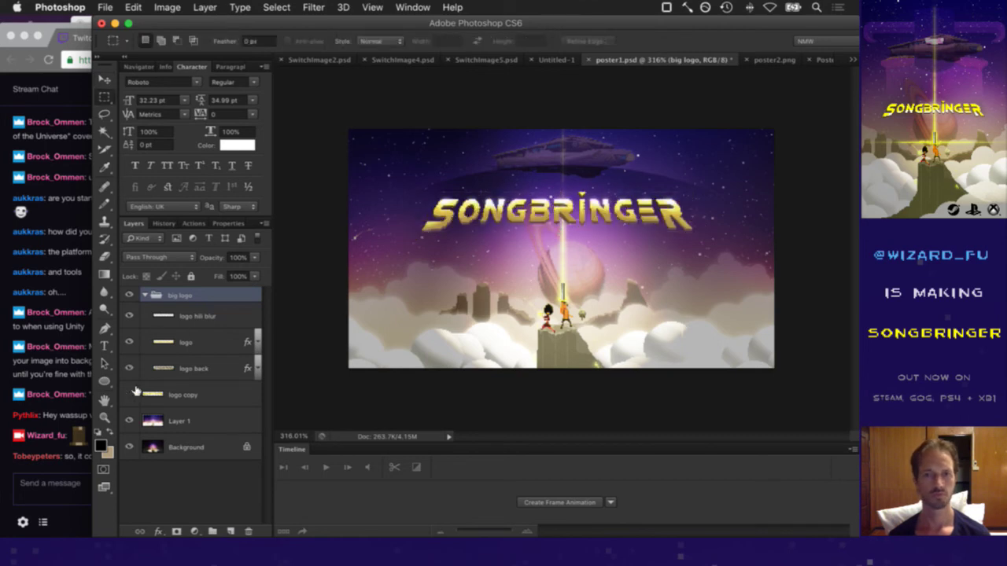
Add a black Color Overlay to the "logo back" layer, keeping its Gradient Overlay
left_click(172, 363)
left_click(257, 363)
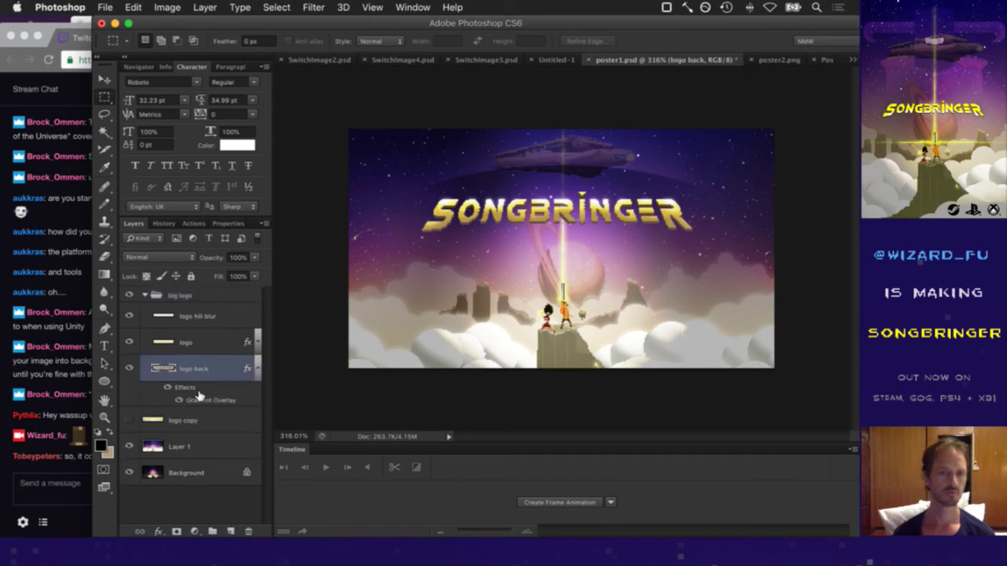
double_click(199, 400)
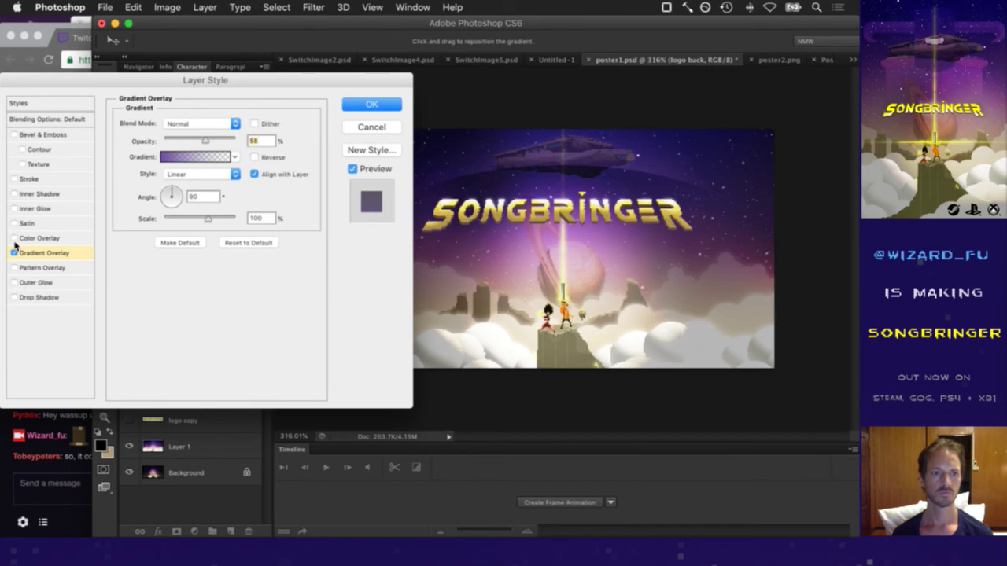
left_click(14, 238)
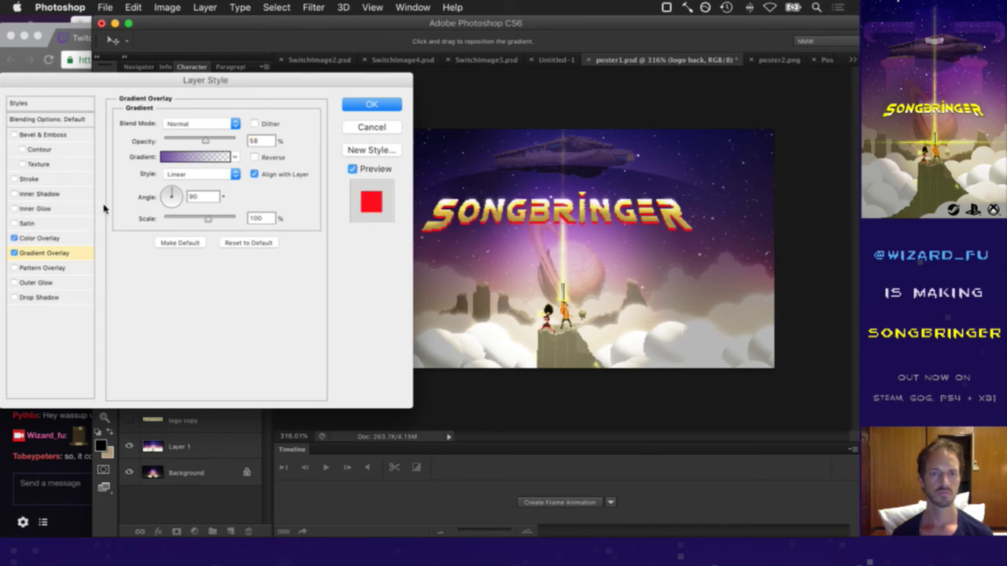
left_click(63, 238)
left_click(255, 124)
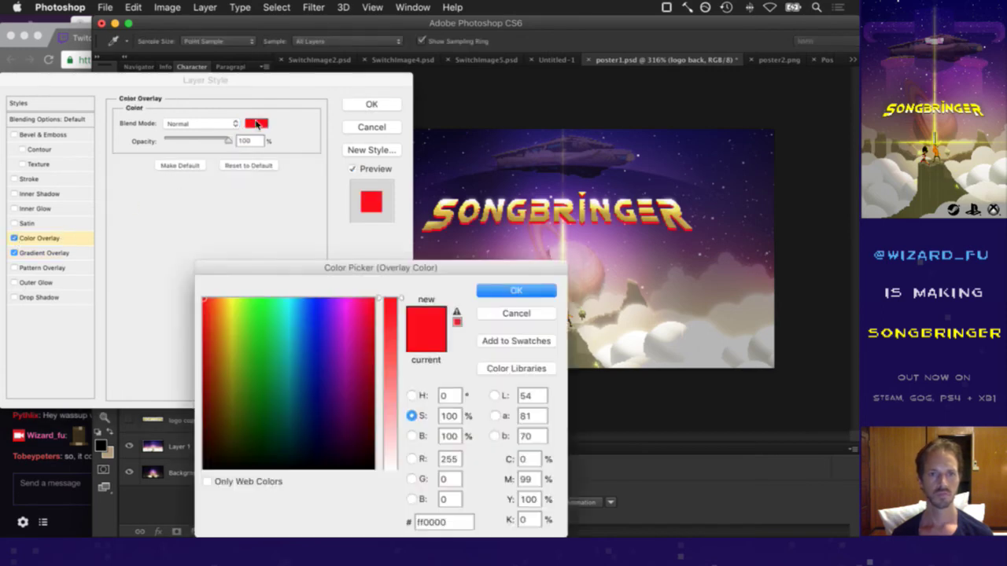
left_click(269, 468)
left_click(507, 291)
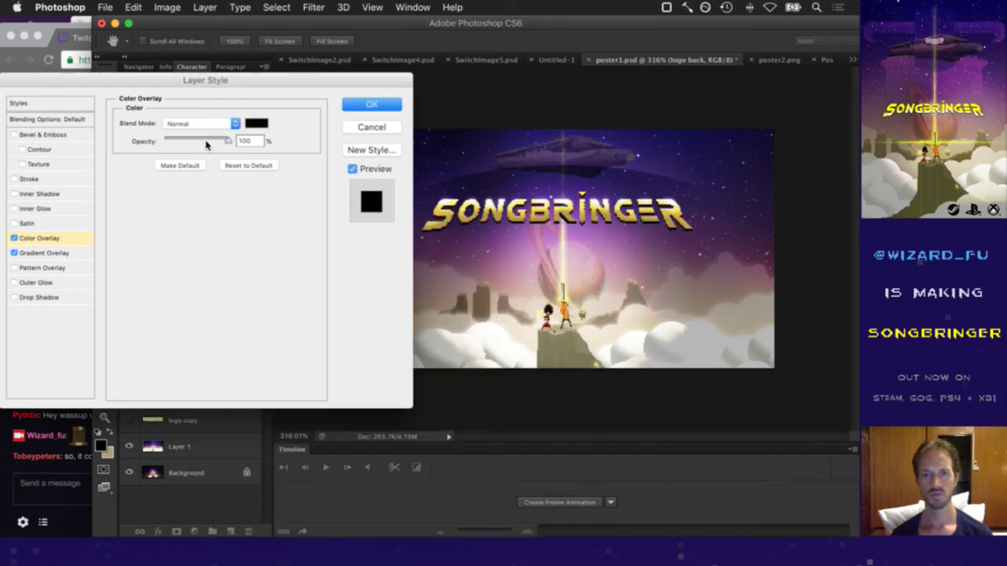
Lower the opacity of the "logo back" layer's Color Overlay to 27% and apply the layer style
left_click(204, 141)
left_click_drag(205, 142, 198, 140)
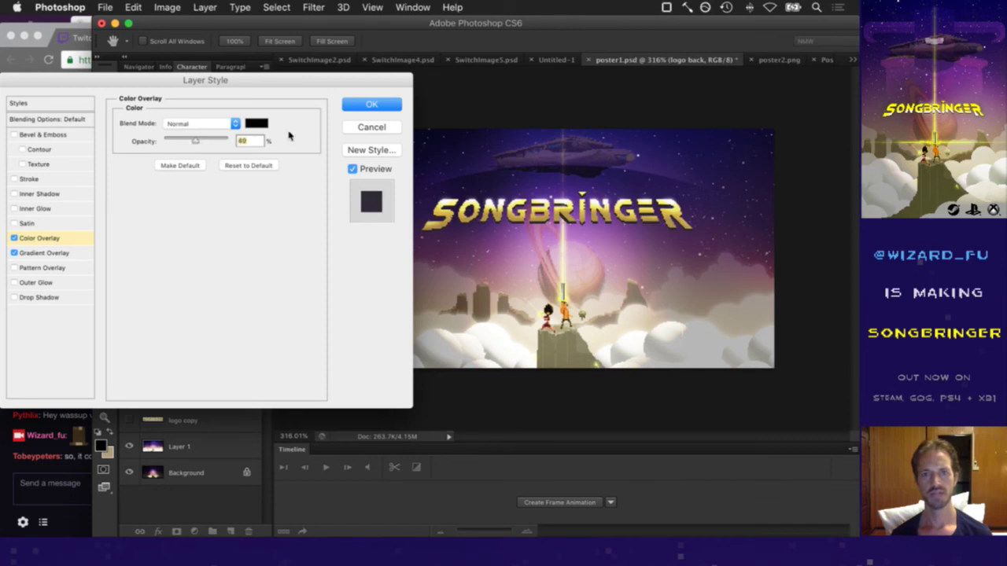
left_click_drag(188, 143, 185, 143)
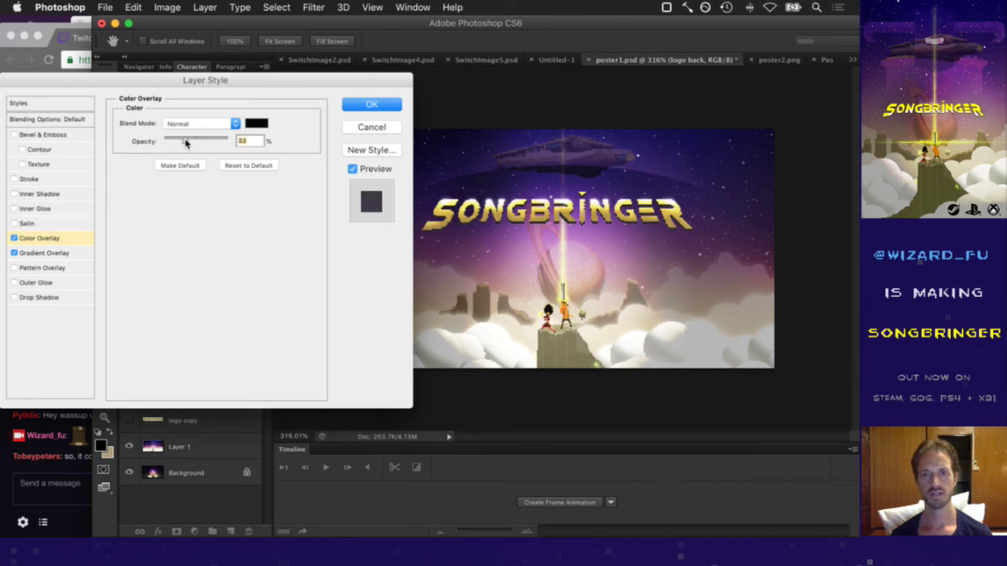
left_click_drag(183, 143, 179, 143)
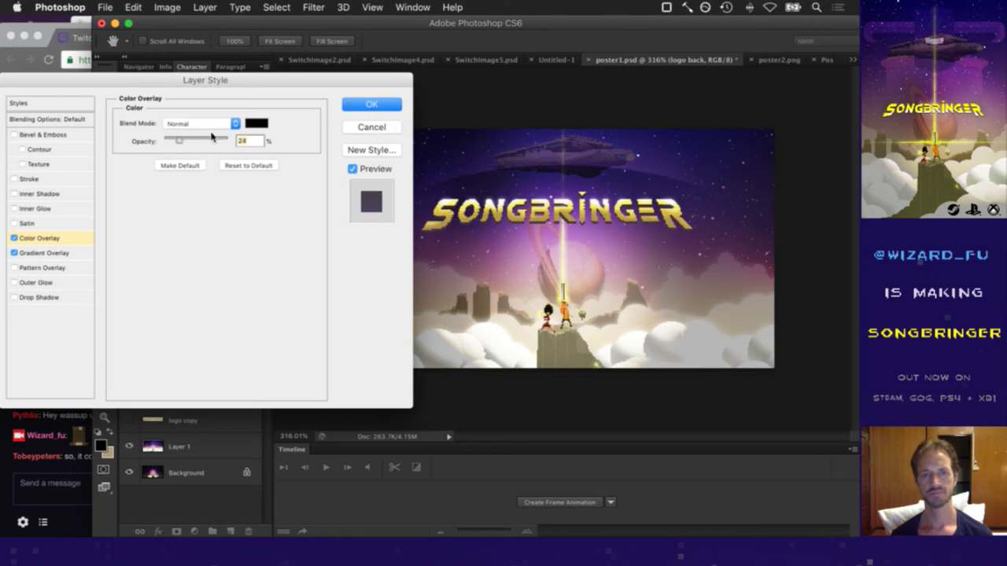
key("Return")
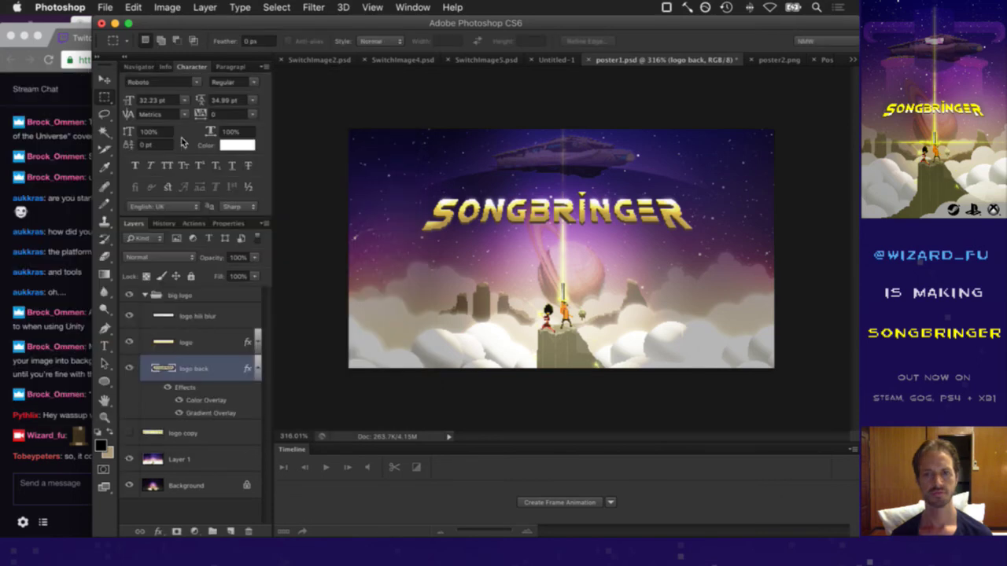
double_click(200, 400)
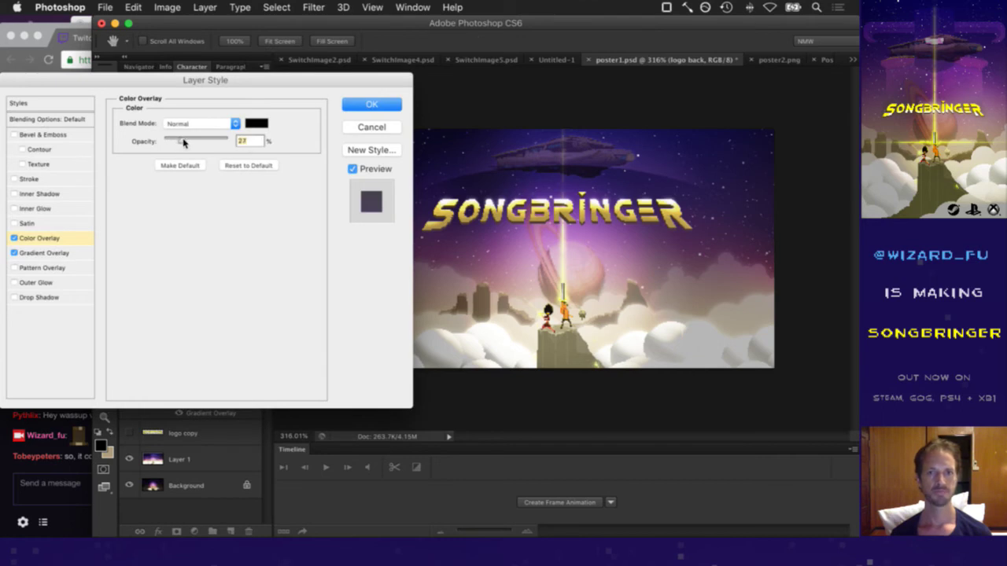
left_click(371, 106)
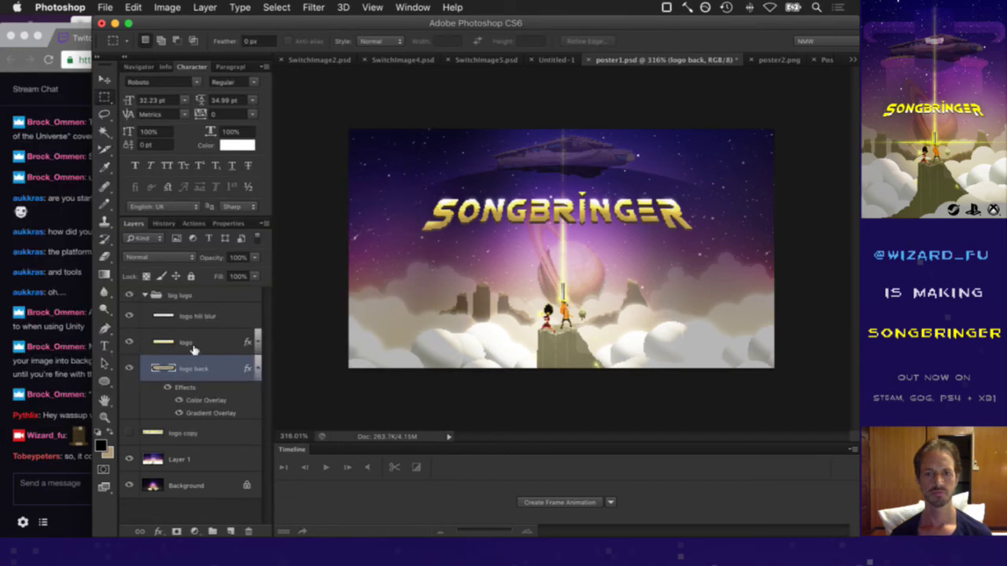
Nudge the "big logo" group three small steps to the right to align it with the light beam
left_click(187, 294)
key("v")
key("Right")
key("Right")
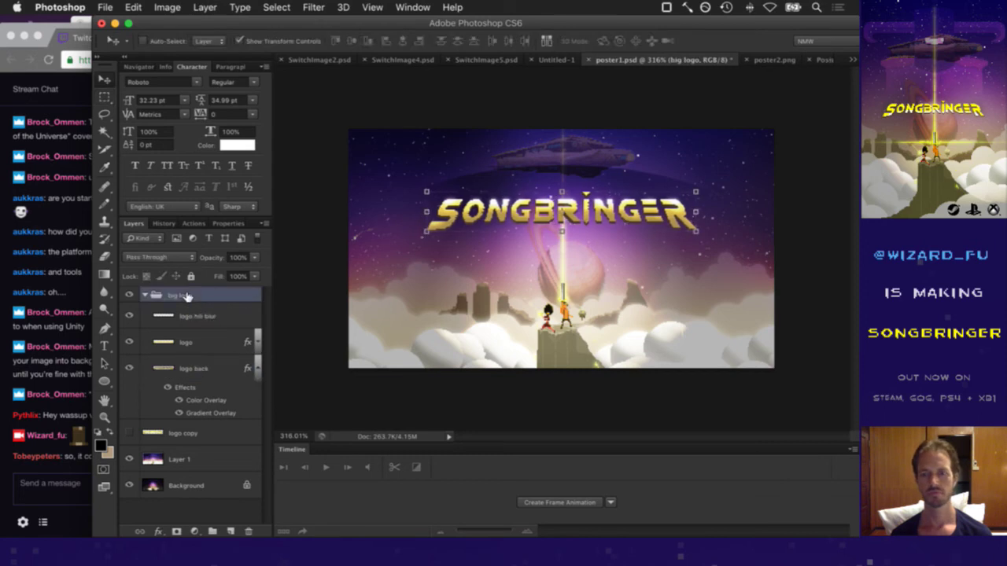
key("Right")
key("m")
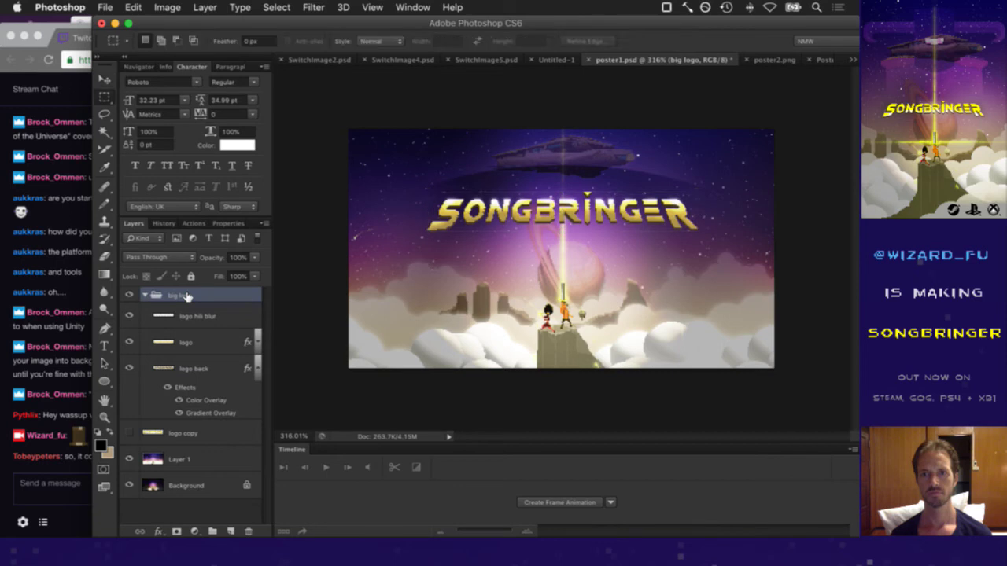
Copy the entire merged artwork of poster1.psd, paste it into SwitchImage5.psd and place it at the TV screen's upper-left corner
key("super+a")
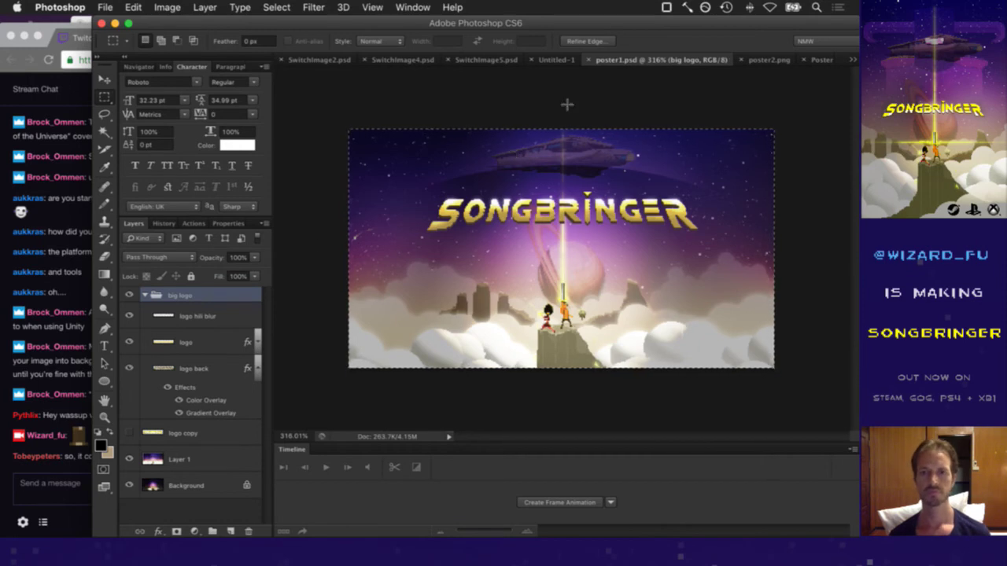
left_click(483, 61)
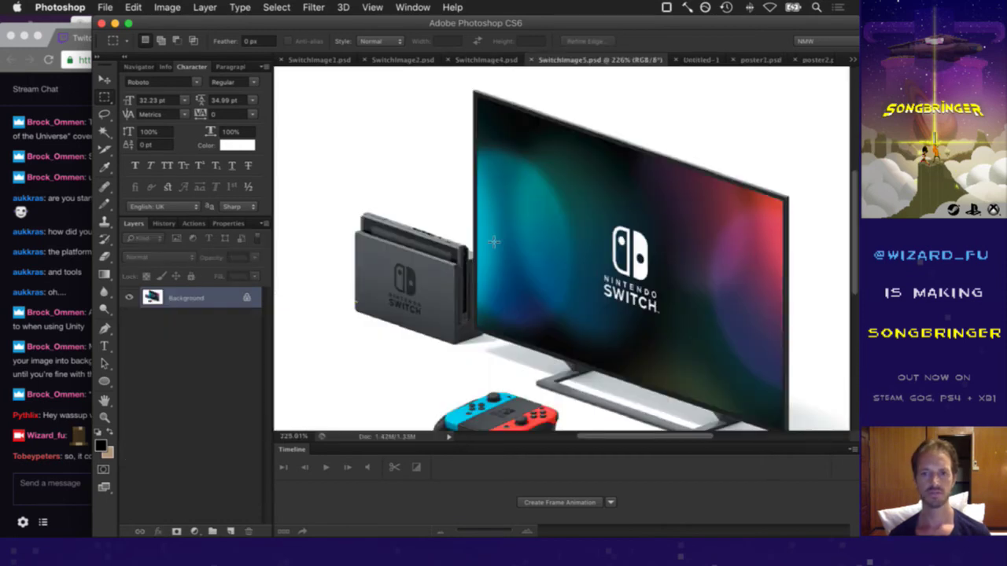
key("cmd+shift+t")
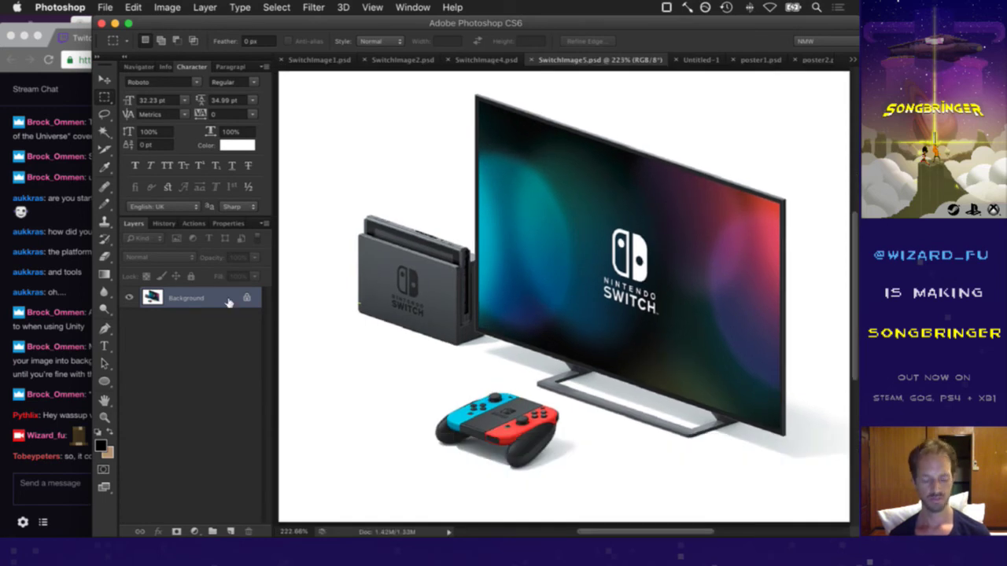
key("cmd+c")
key("v")
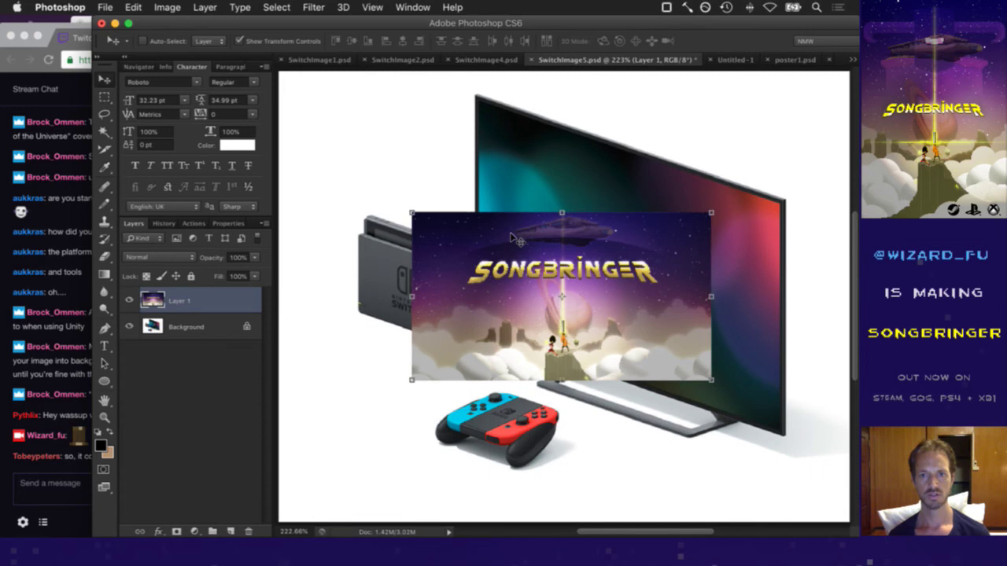
left_click_drag(517, 242, 582, 132)
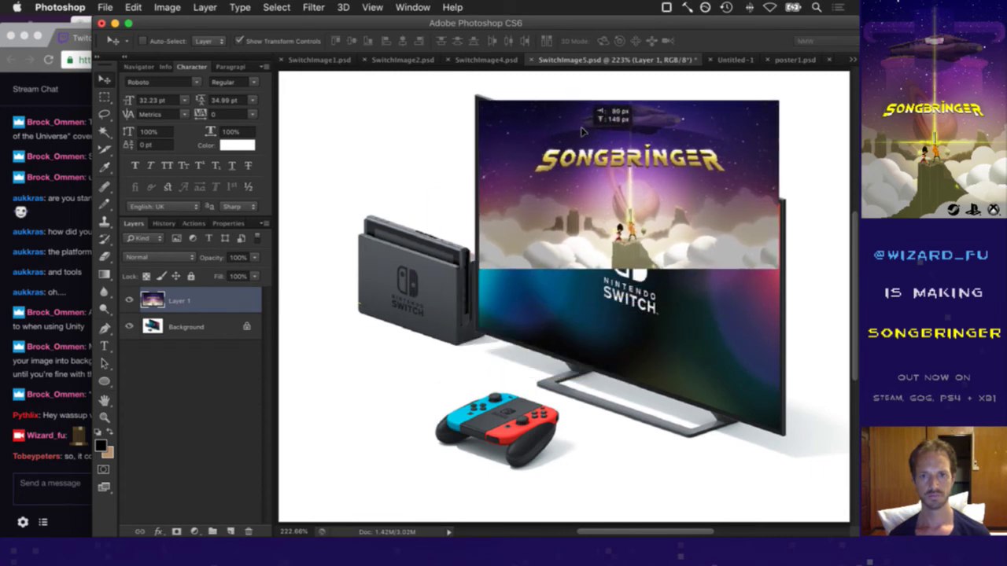
left_click_drag(583, 132, 583, 133)
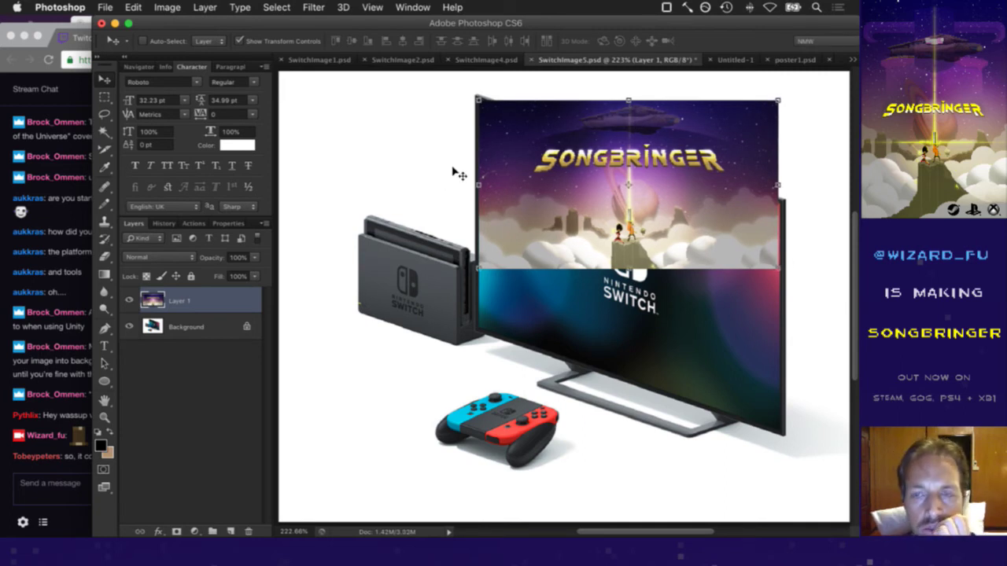
left_click(313, 7)
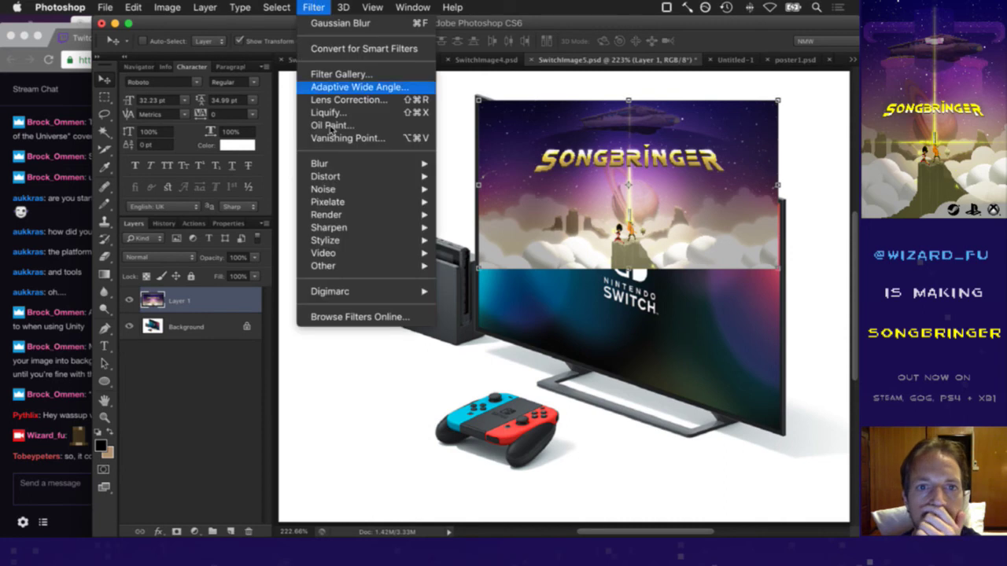
mouse_move(369, 176)
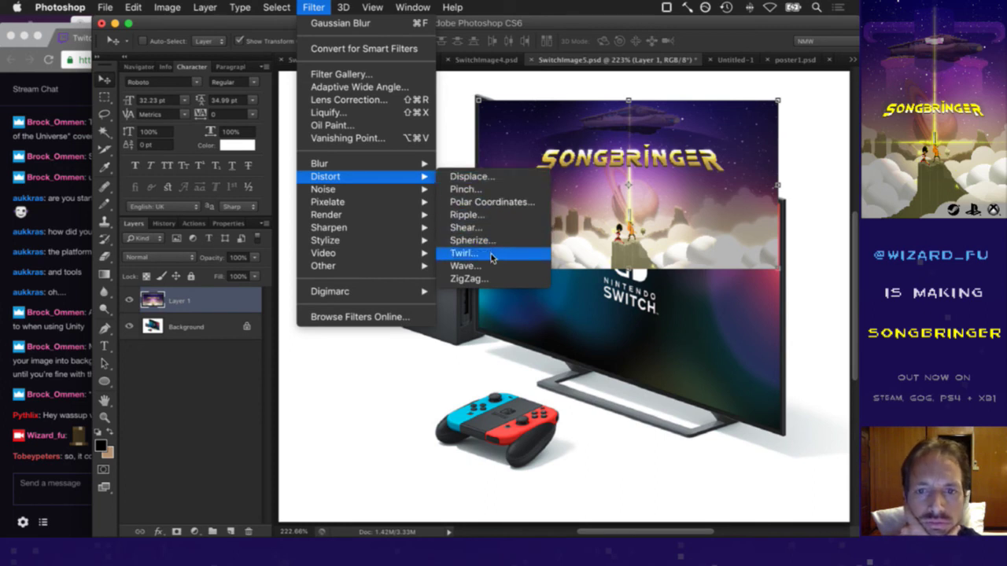
left_click(489, 179)
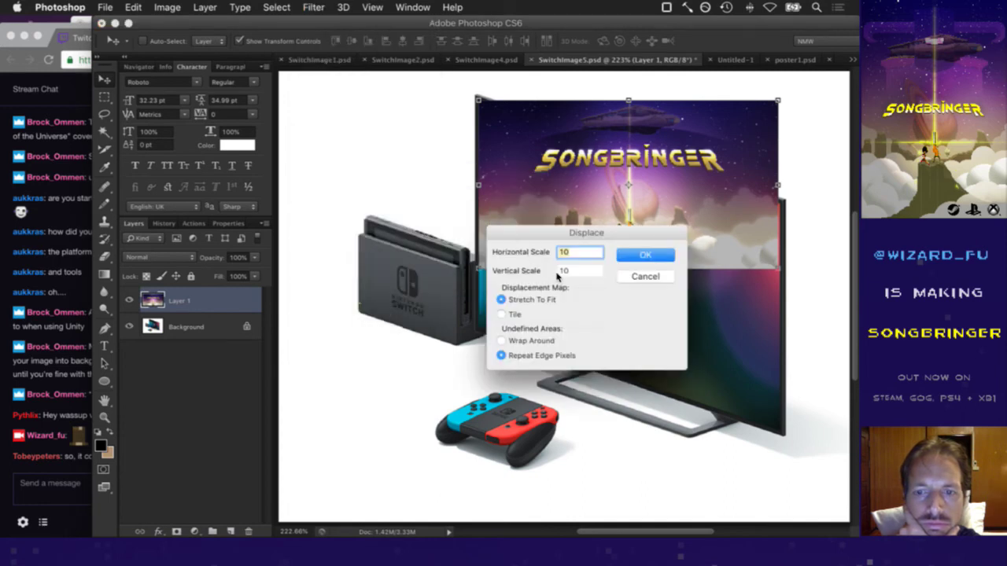
left_click(638, 265)
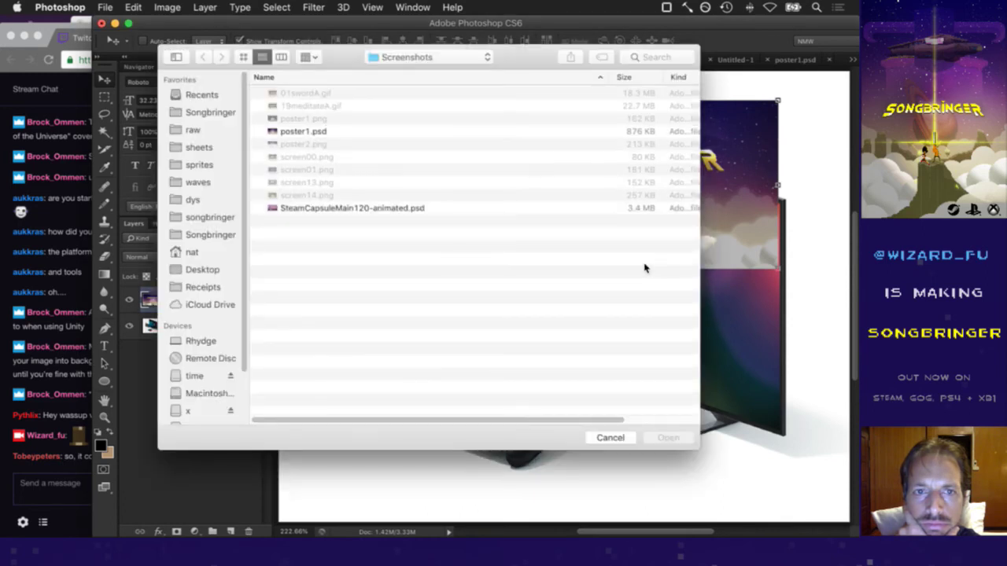
left_click(610, 437)
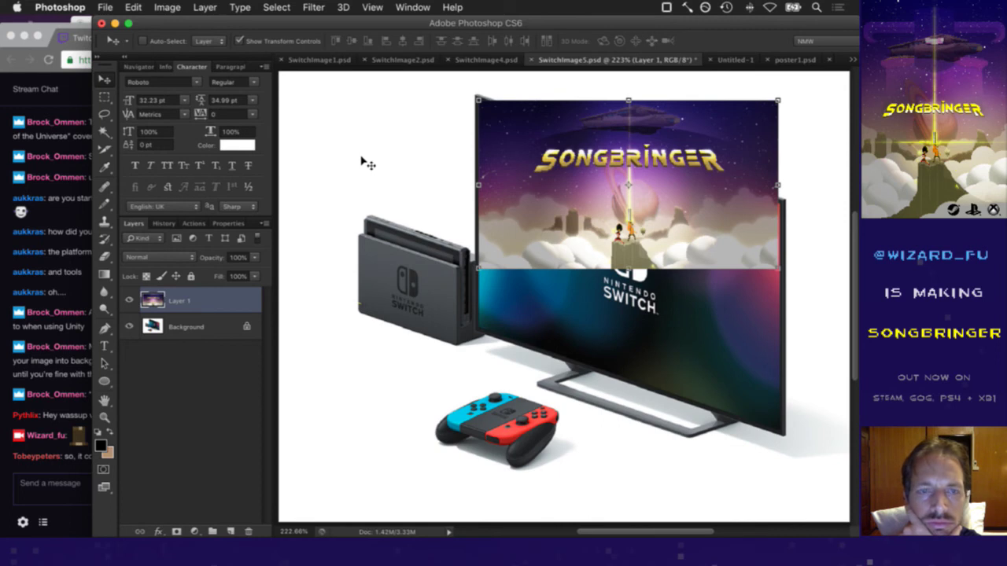
Try to slant the pasted poster layer with the Shear filter set to wrap around, moving the ends of its curve
left_click(305, 6)
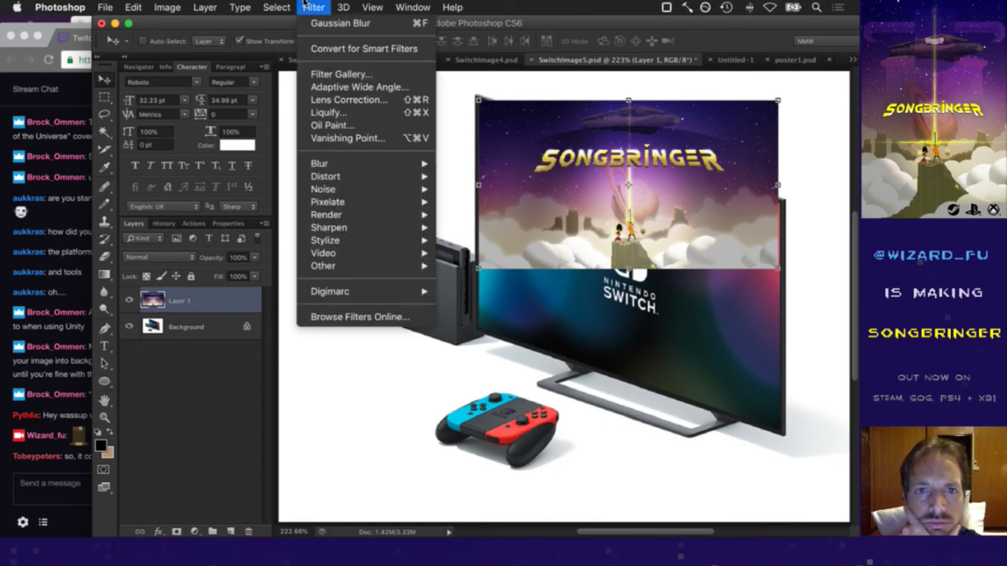
mouse_move(349, 5)
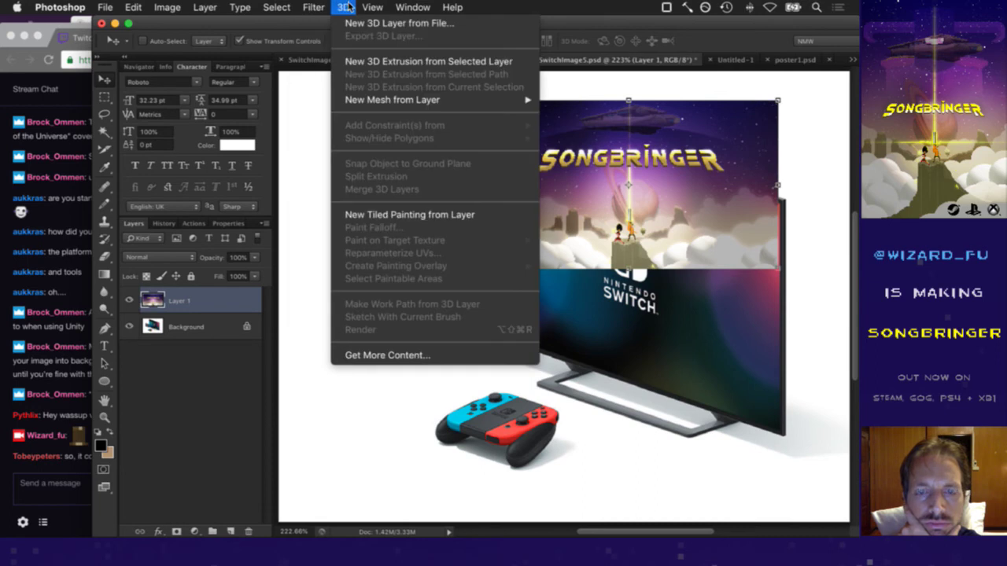
mouse_move(315, 7)
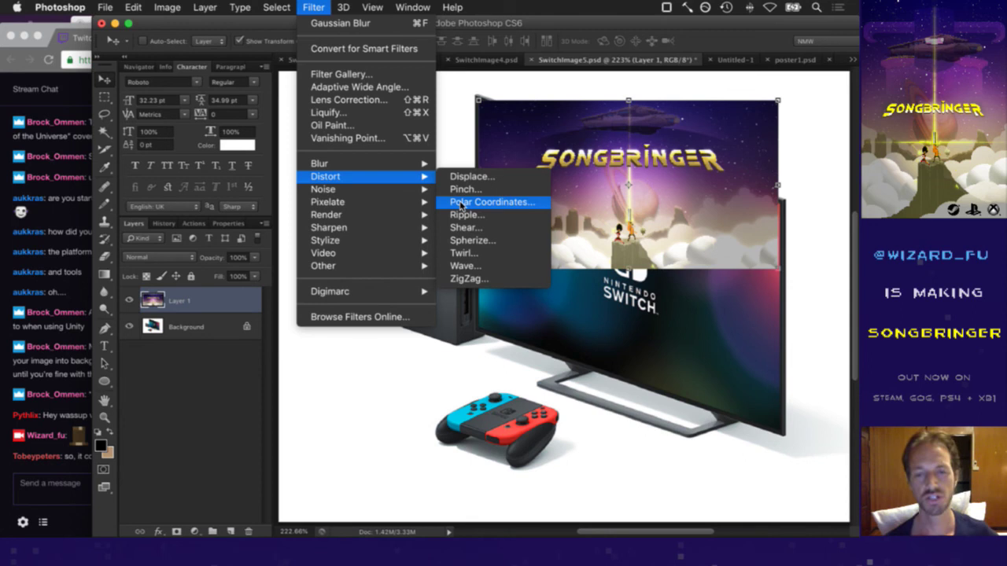
left_click(468, 227)
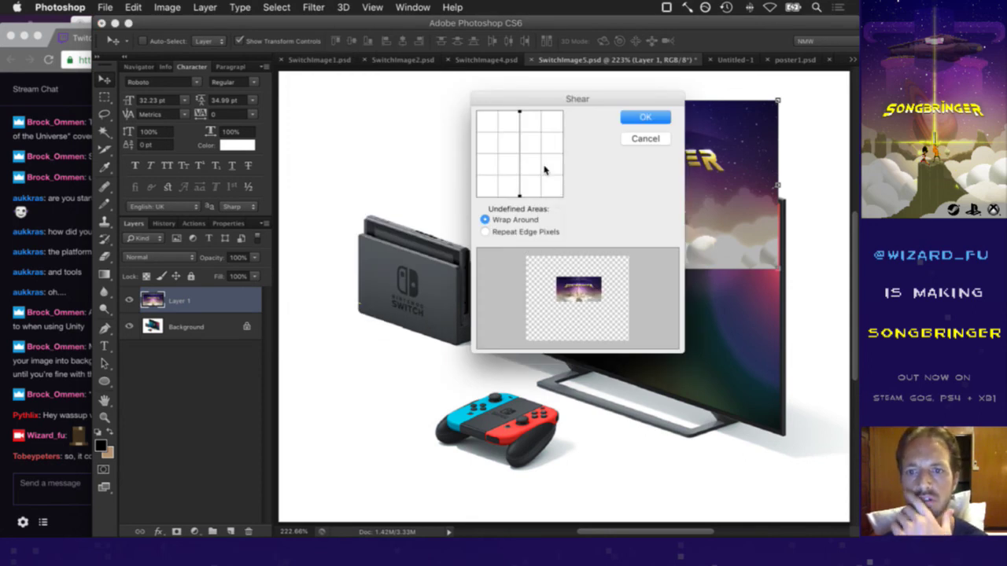
mouse_move(519, 114)
left_mouse_down()
mouse_move(549, 110)
mouse_move(499, 109)
mouse_move(520, 112)
left_mouse_up()
mouse_move(519, 198)
left_mouse_down()
mouse_move(528, 196)
mouse_move(507, 197)
mouse_move(519, 197)
left_mouse_up()
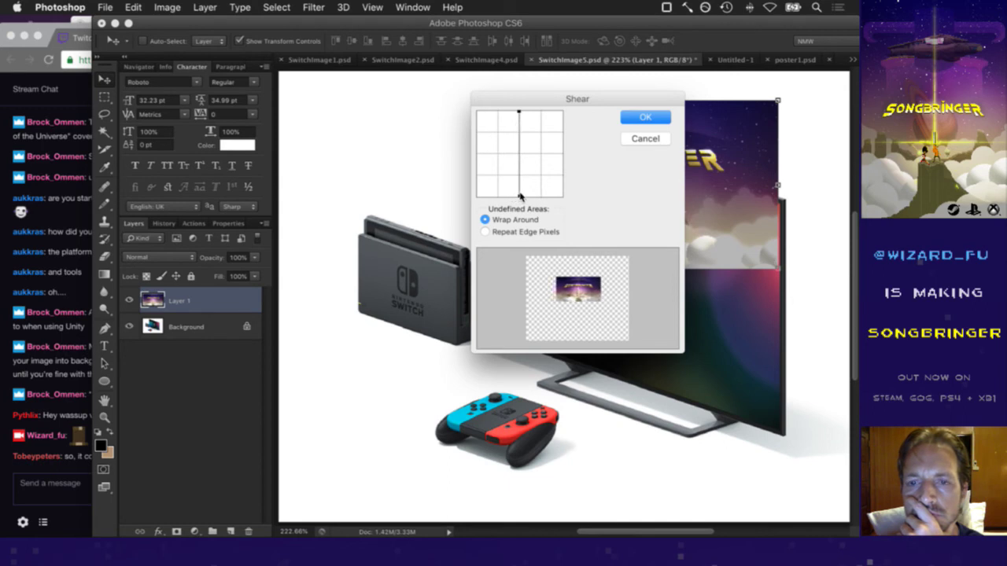
left_click_drag(519, 115, 451, 142)
left_click_drag(510, 180, 586, 194)
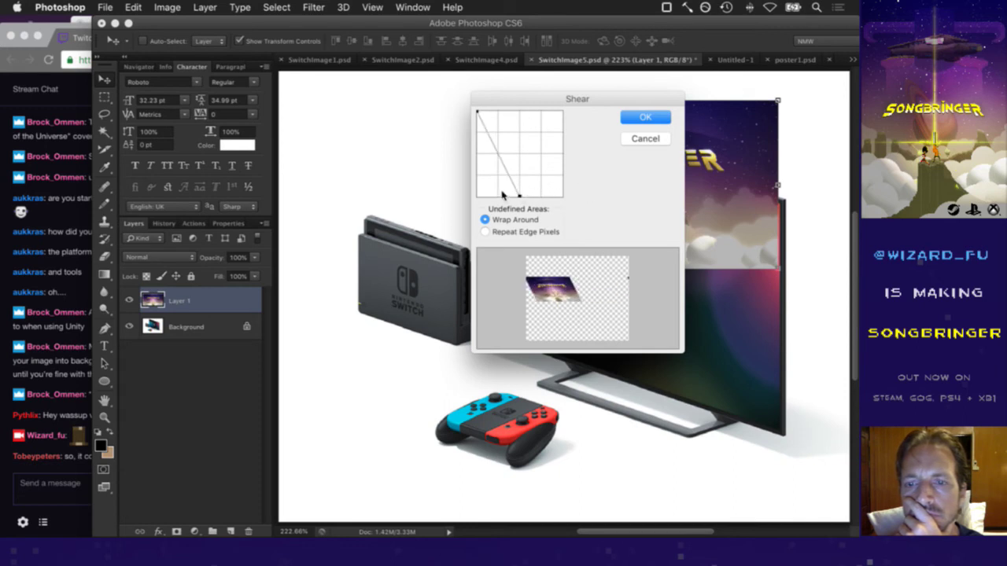
mouse_move(519, 197)
left_mouse_down()
mouse_move(478, 197)
mouse_move(519, 196)
left_mouse_up()
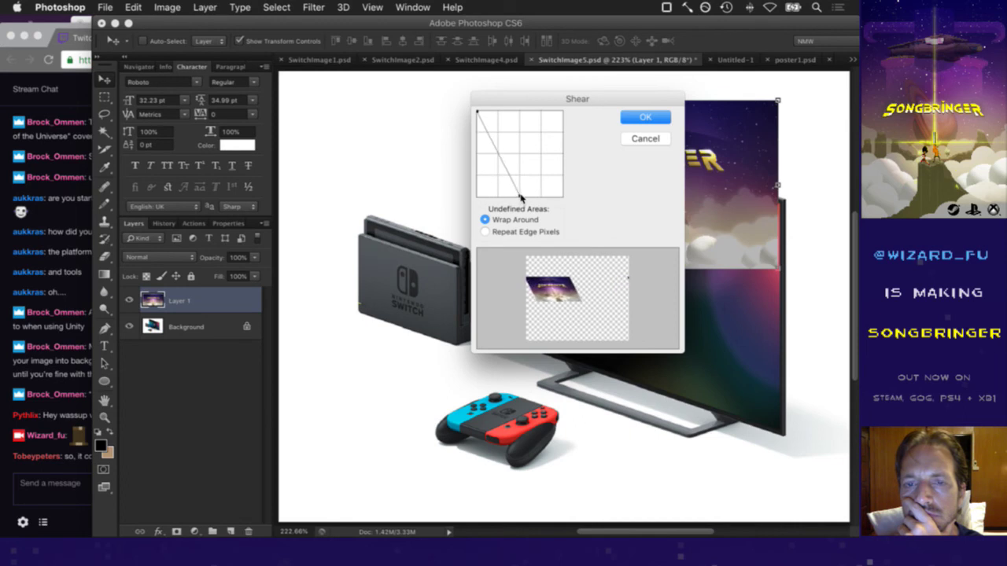
left_click_drag(477, 114, 524, 123)
left_click(646, 139)
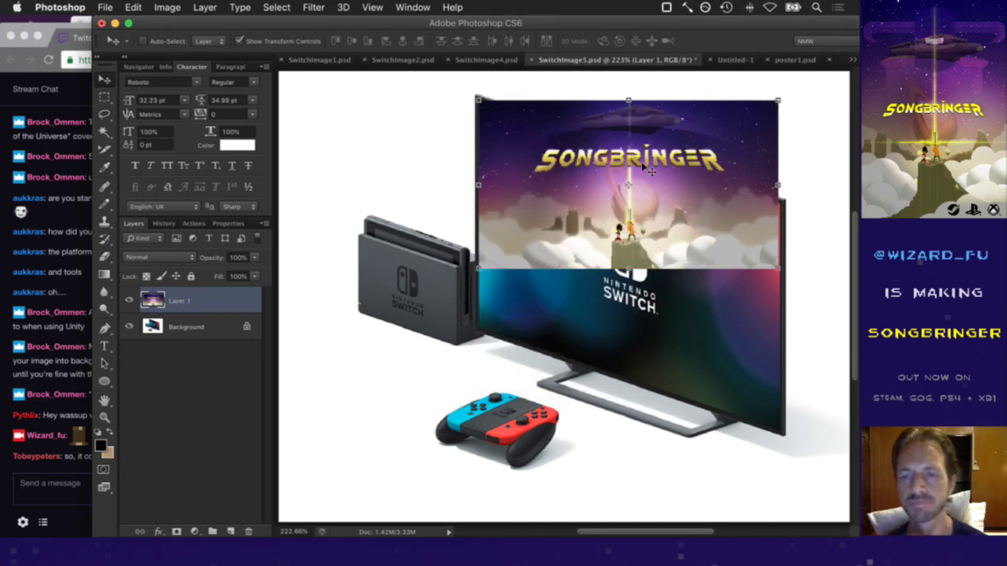
Create a transparent 400 × 225 pixel document from the Clipboard preset and paste the poster artwork into it
key("super+n")
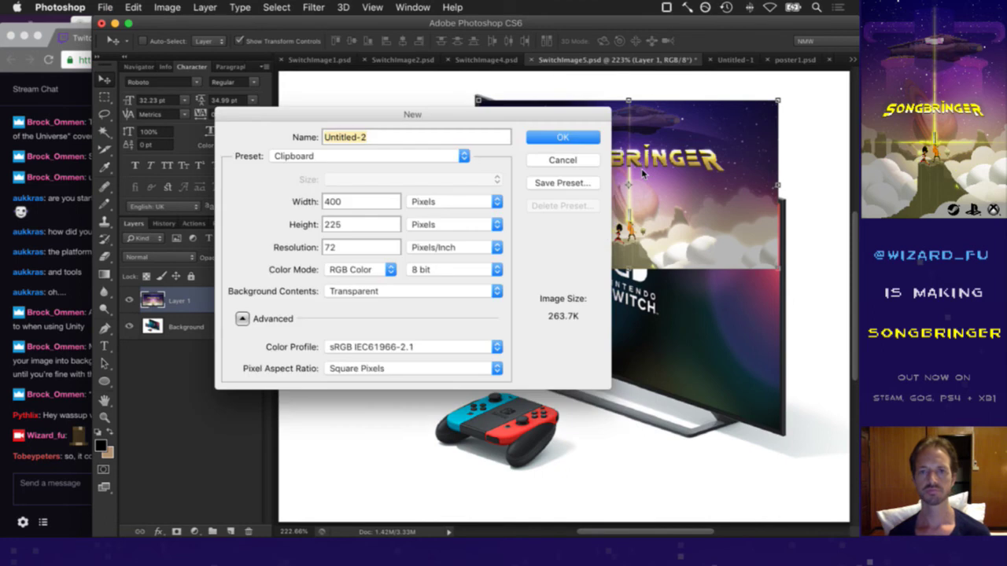
key("Return")
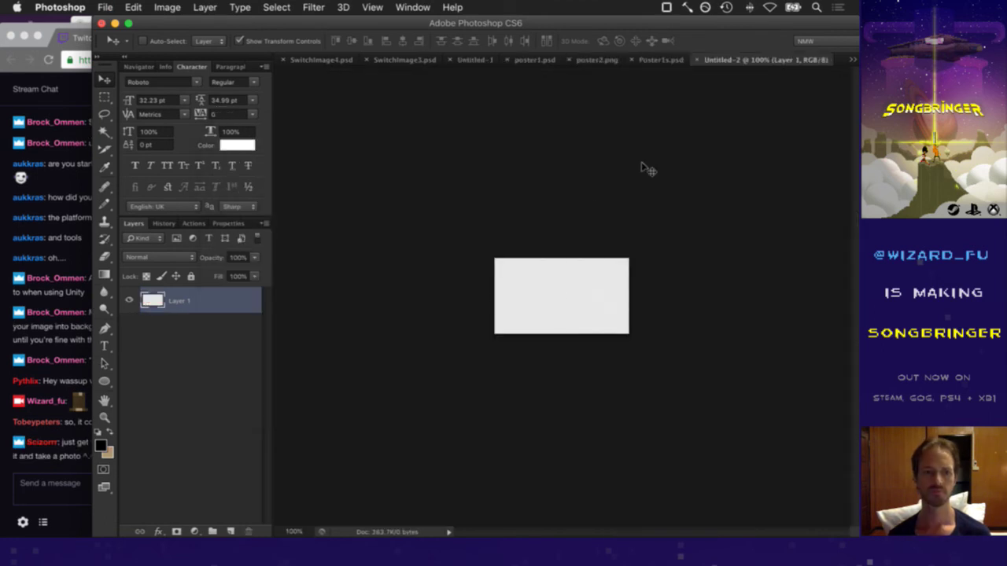
key("super+v")
left_click(57, 472)
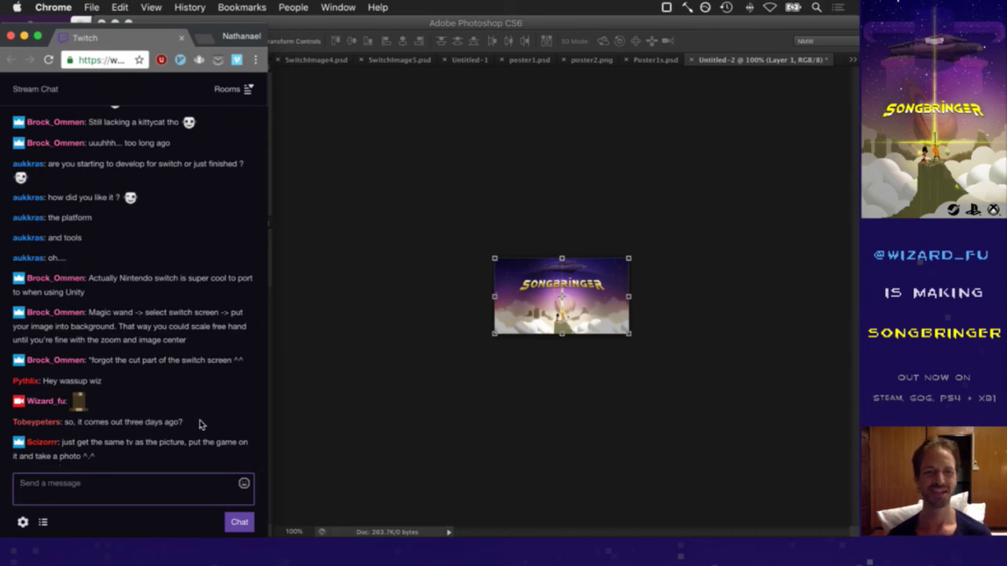
left_click(434, 276)
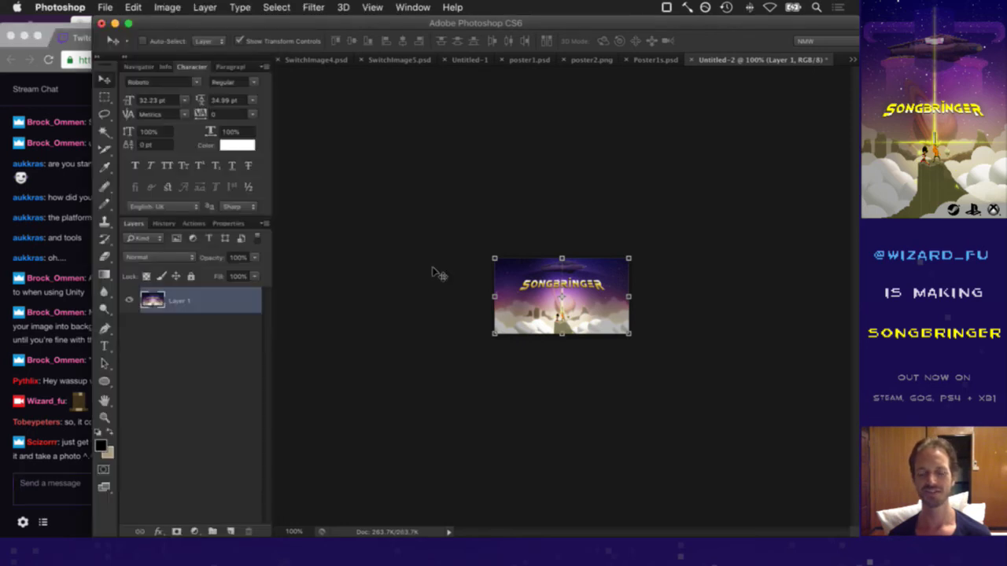
Enlarge the new document's canvas to 800 × 800 pixels around the centered poster
key("super+alt+c")
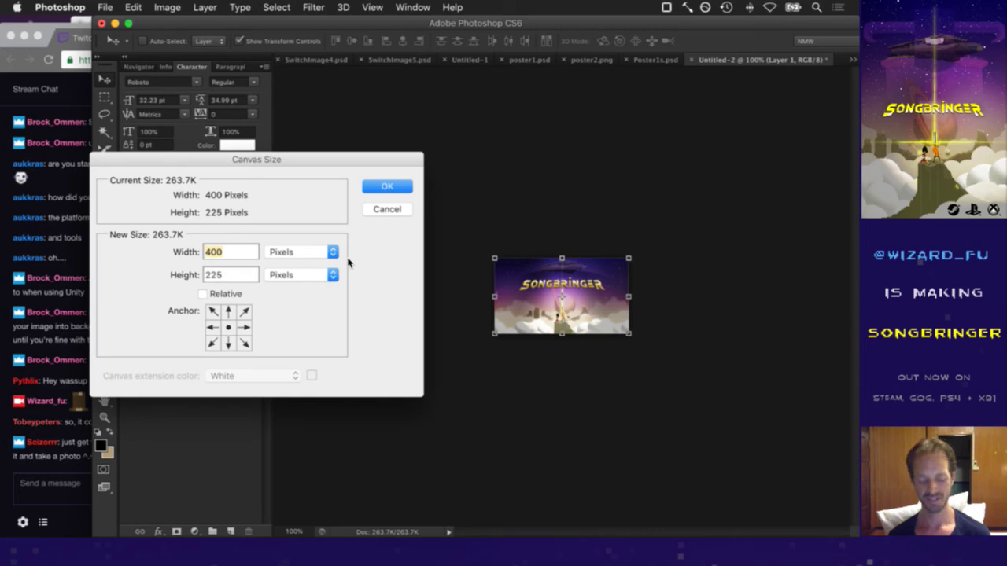
type("800")
key("Tab")
type("800")
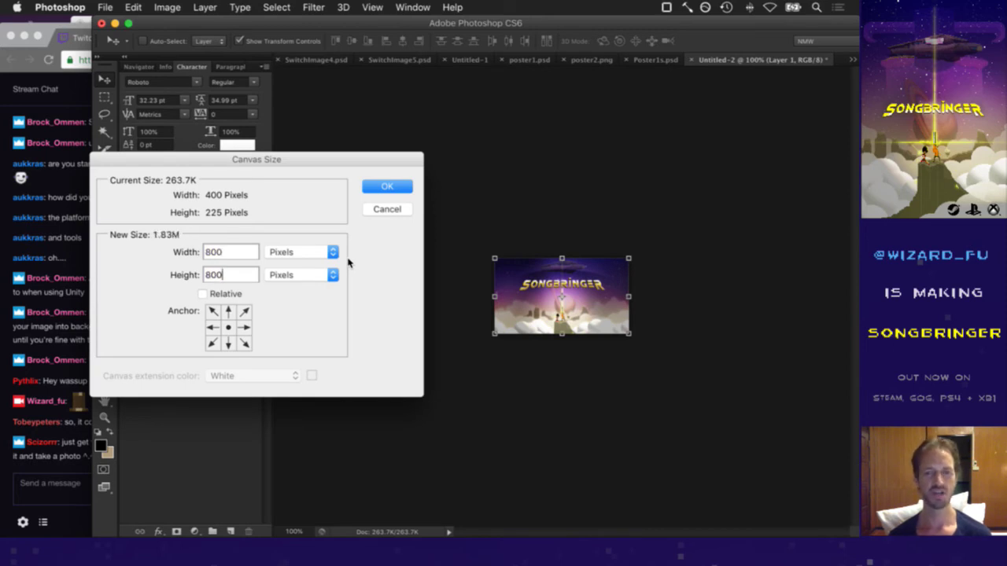
key("Return")
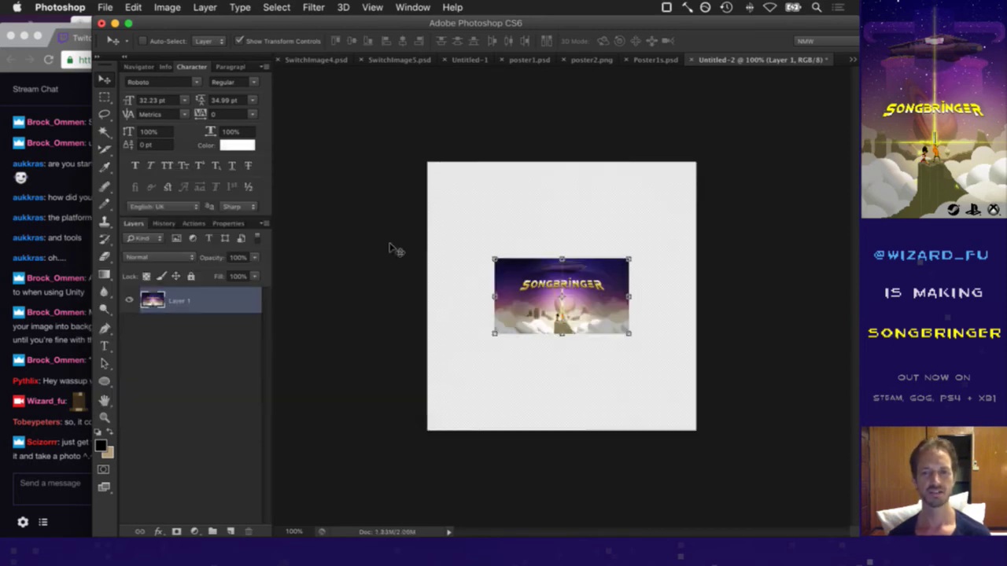
Rotate the poster layer by 90 degrees with Free Transform and apply the transformation
key("m")
key("v")
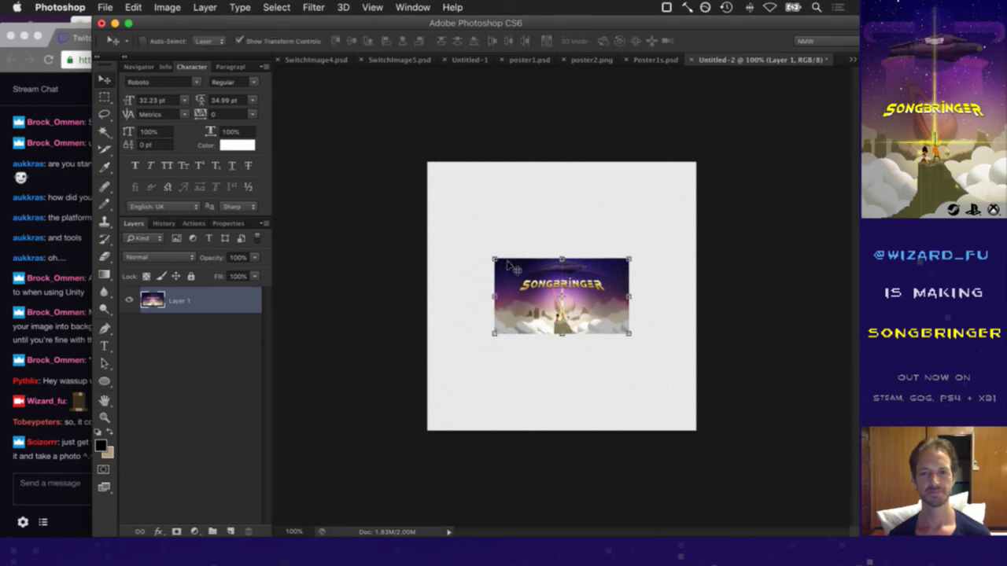
key("super+t")
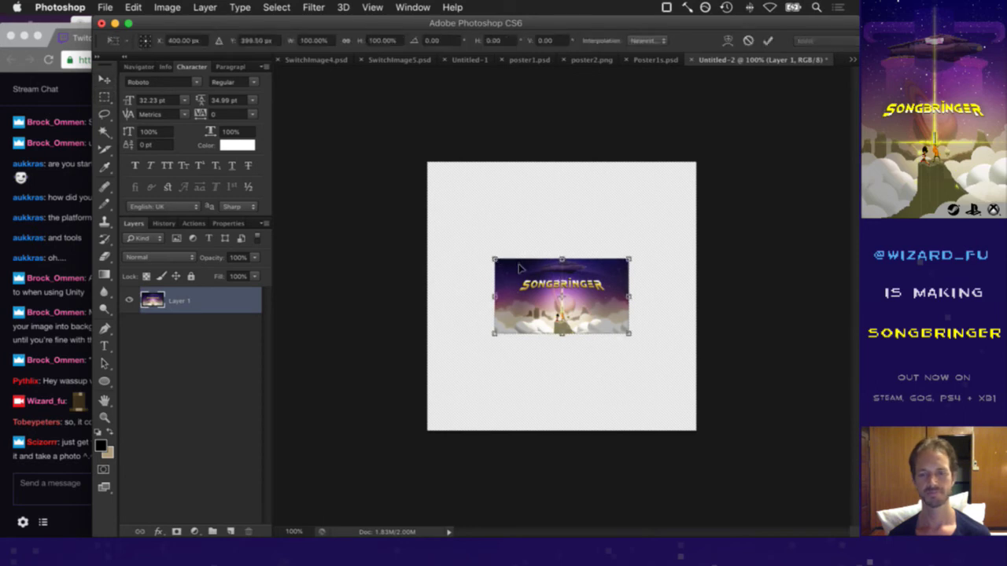
left_click(452, 42)
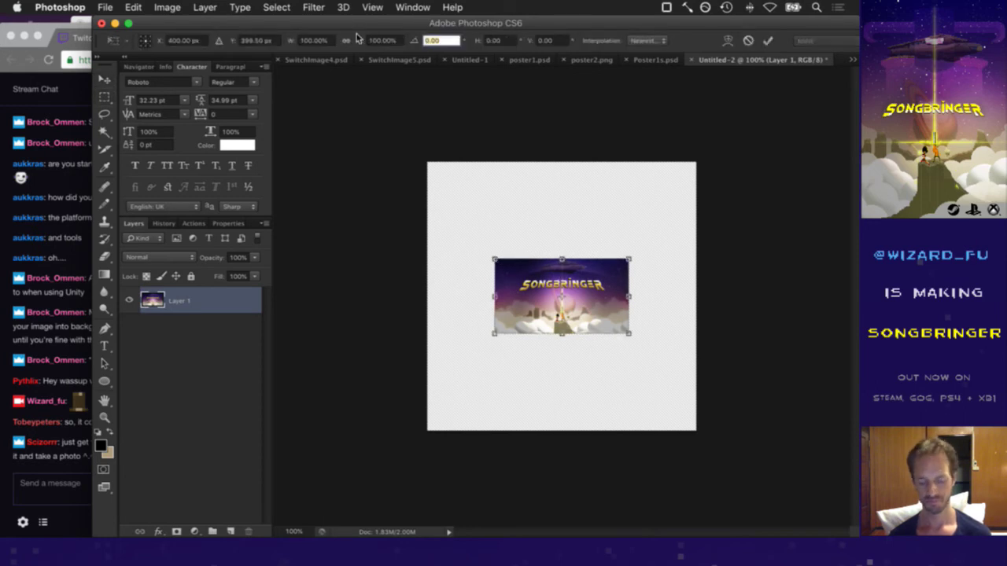
type("90")
key("Return")
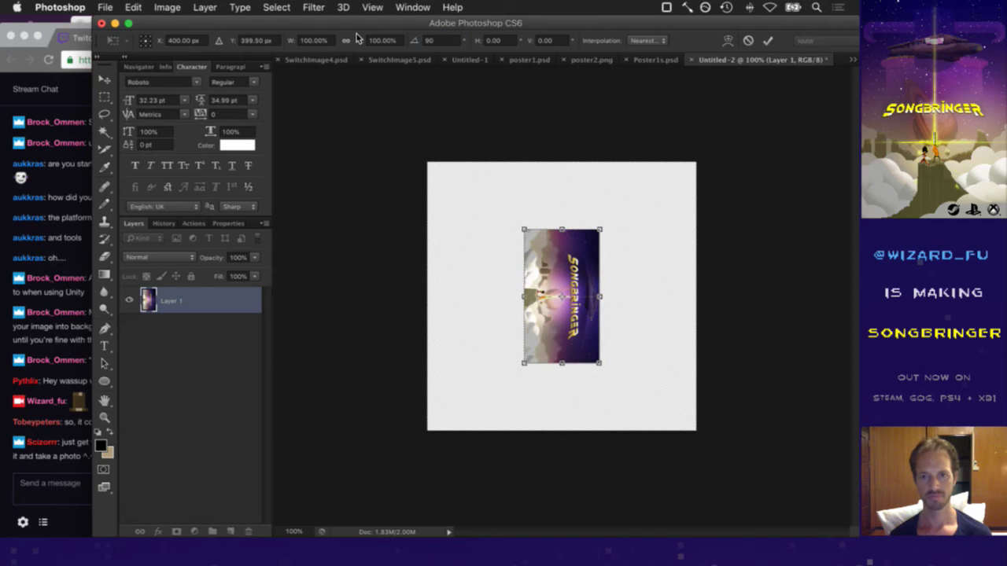
left_click(771, 40)
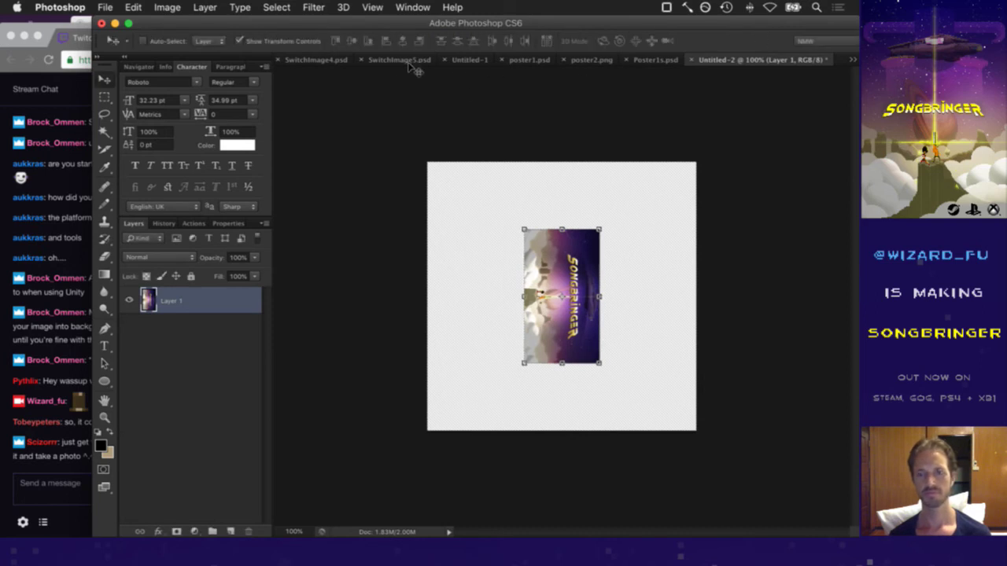
Try slanting the rotated poster with the Shear filter set to wrap around, moving the curve's upper end one grid column right
left_click(277, 7)
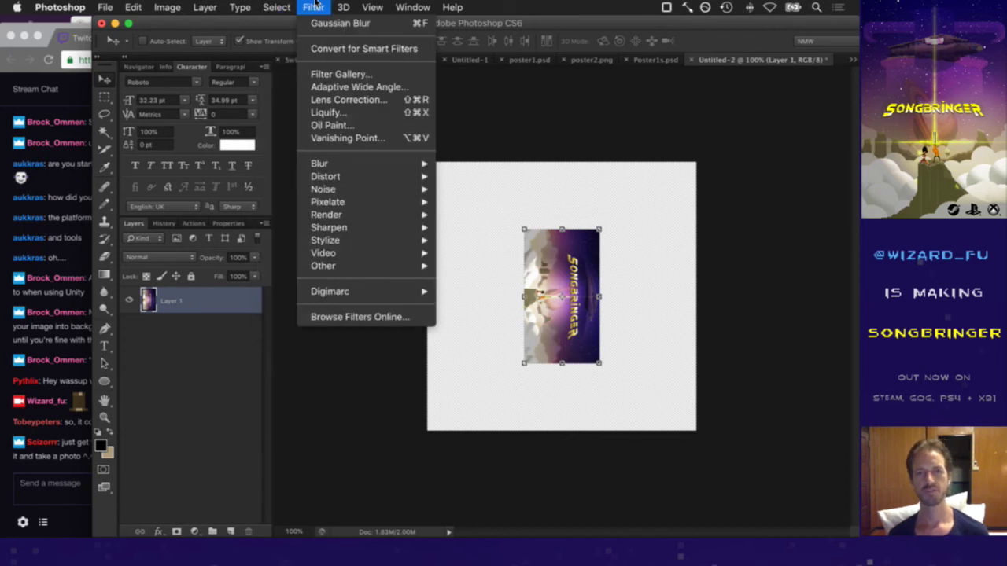
mouse_move(328, 163)
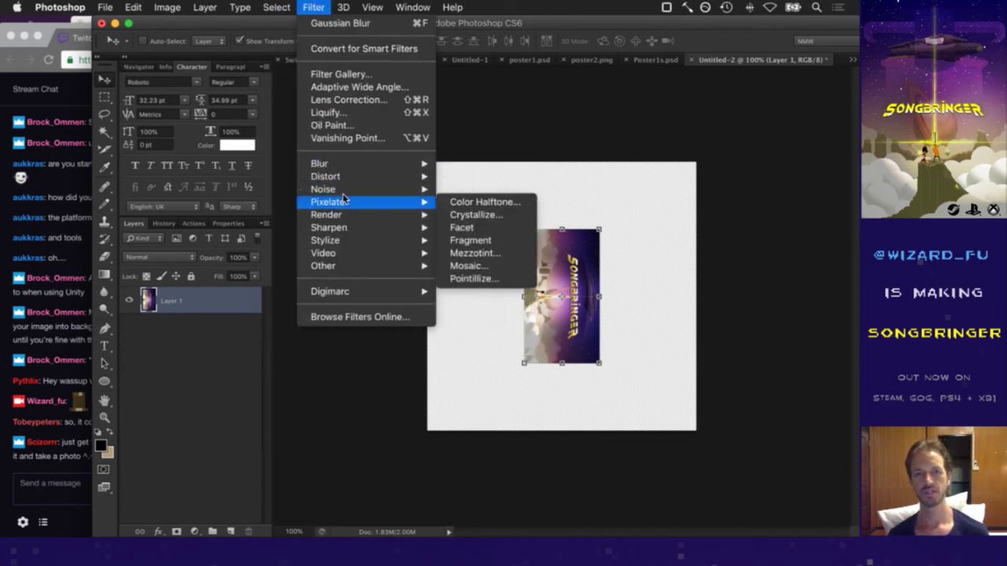
mouse_move(372, 182)
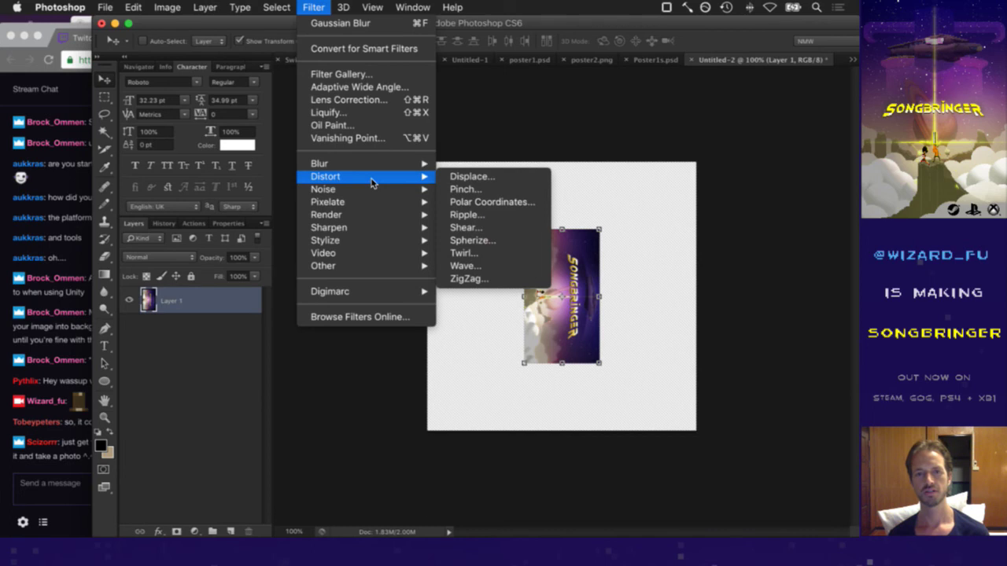
left_click(467, 227)
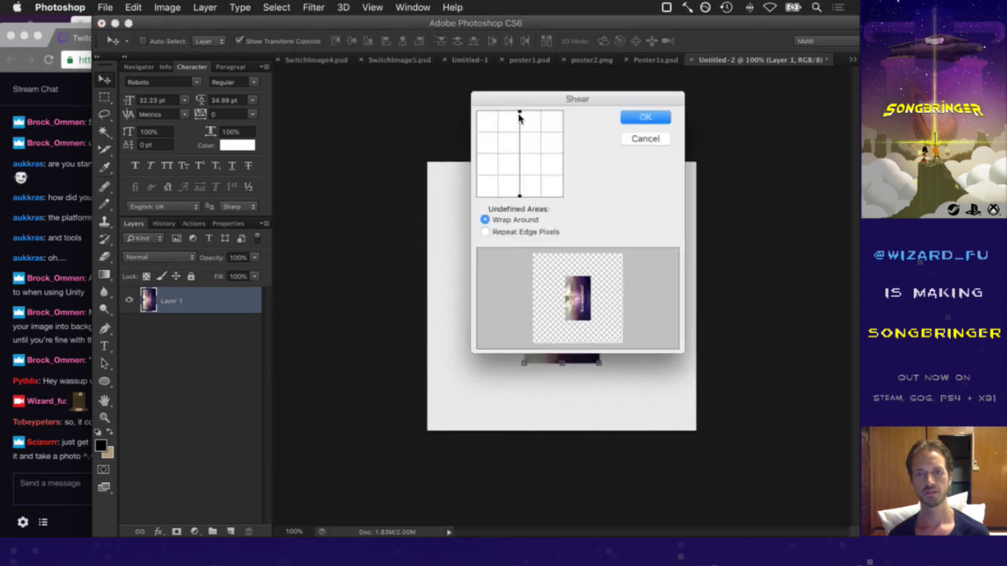
left_click_drag(519, 115, 541, 112)
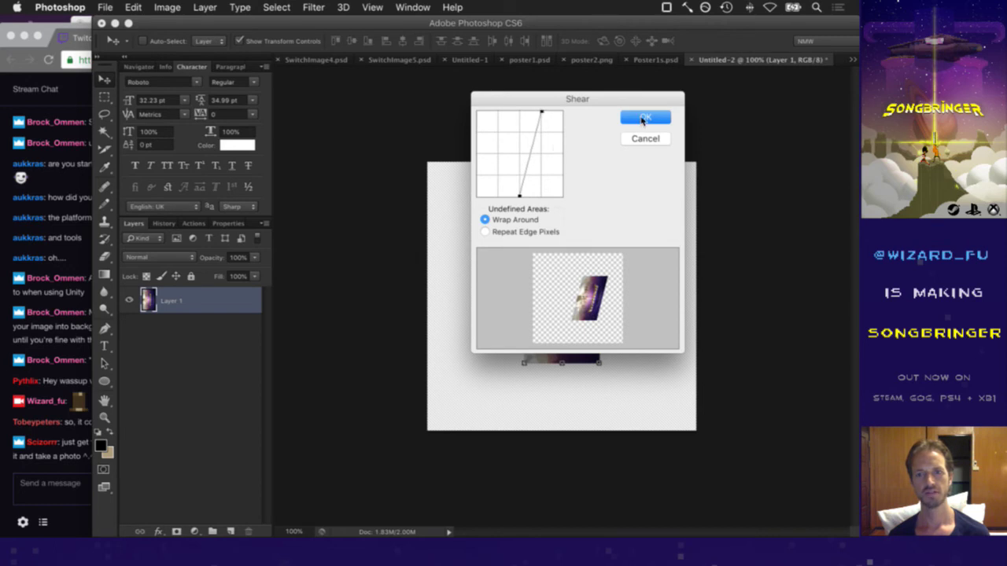
left_click(643, 118)
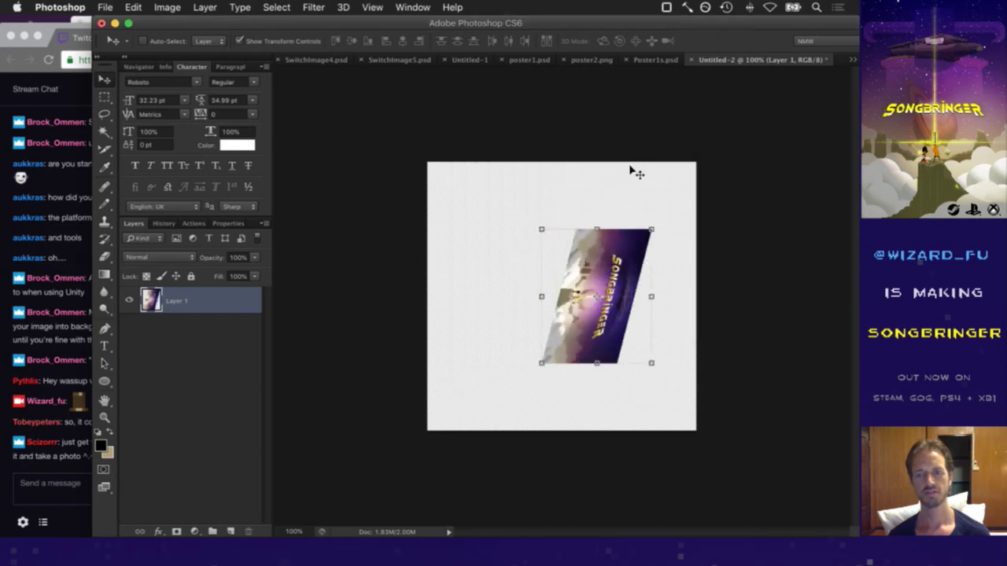
Hide the flat poster layer, Layer 1, above the TV photo in SwitchImage5.psd
key("super+a")
key("super+c")
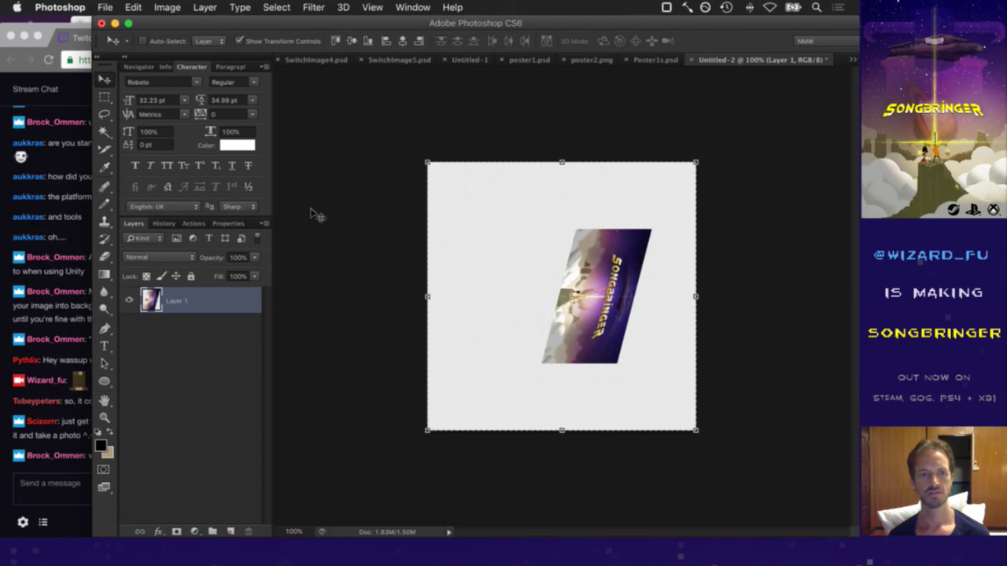
left_click(77, 440)
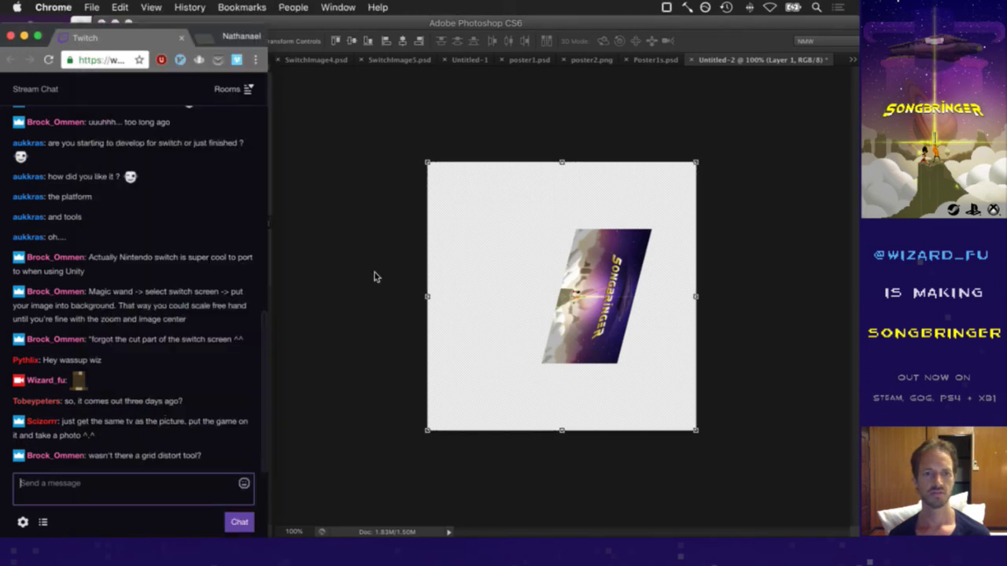
left_click(694, 32)
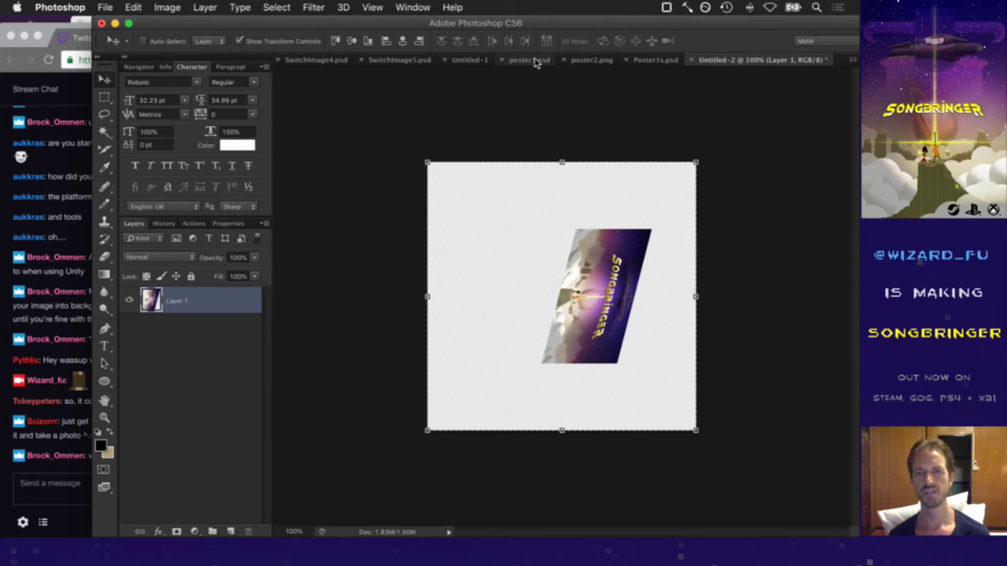
left_click(386, 61)
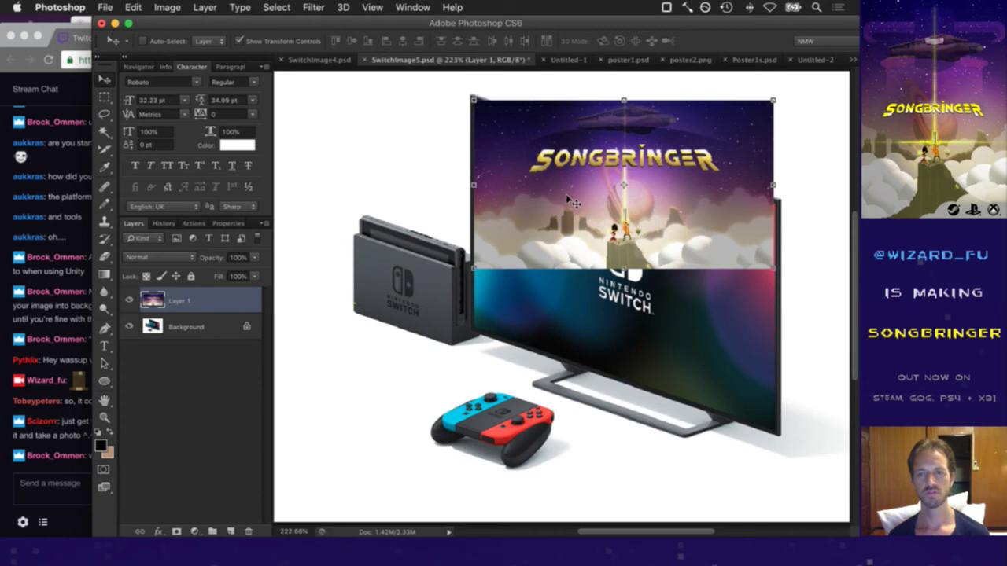
left_click(130, 299)
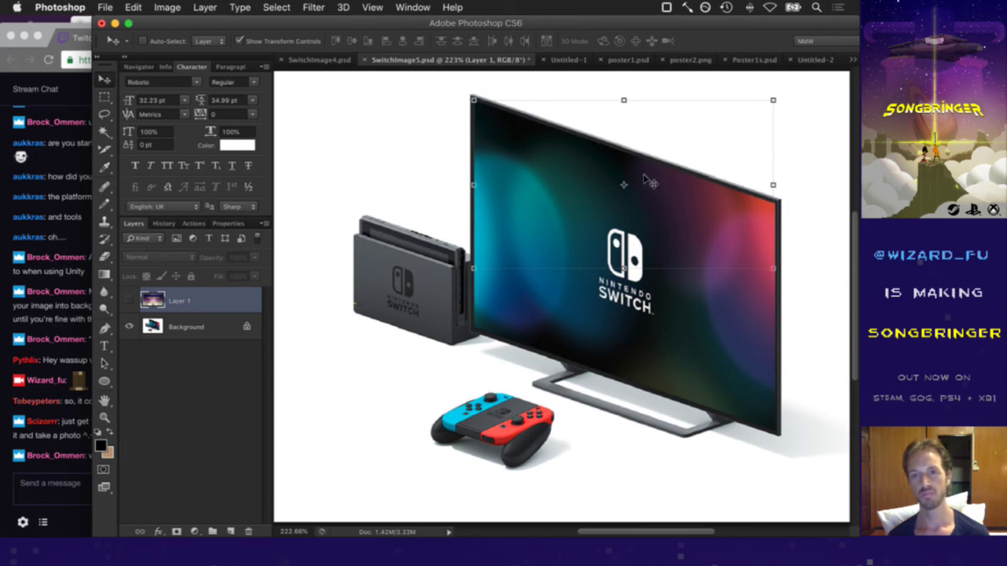
key("m")
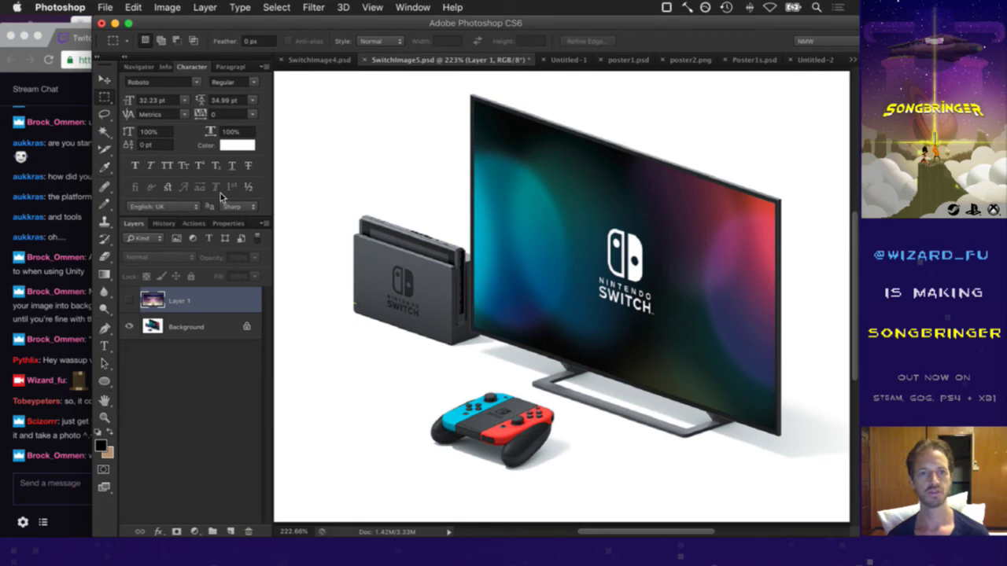
Copy the whole slanted poster from Untitled-2 and paste it into SwitchImage5.psd as a new layer
left_click(851, 61)
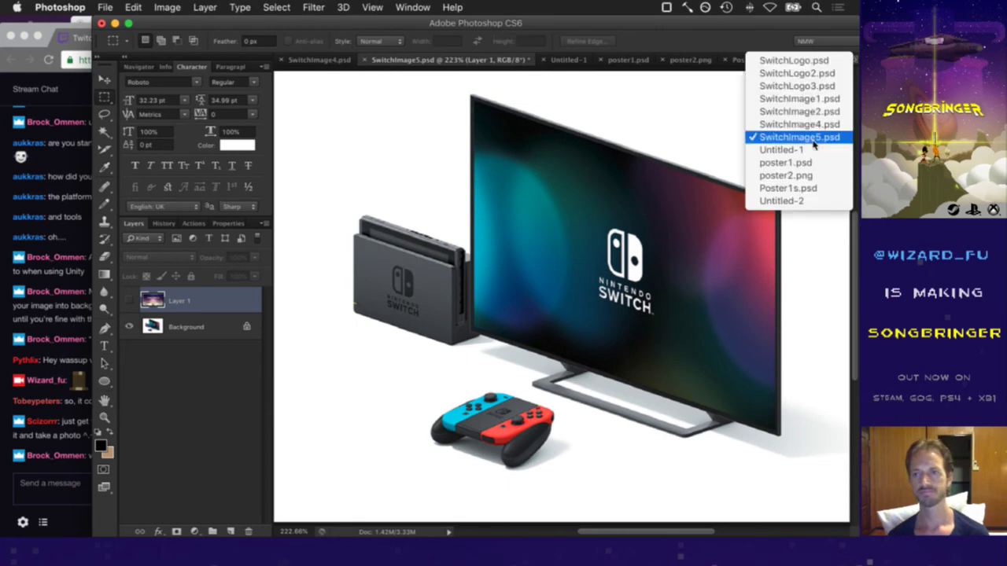
left_click(787, 202)
key("super+a")
key("super+c")
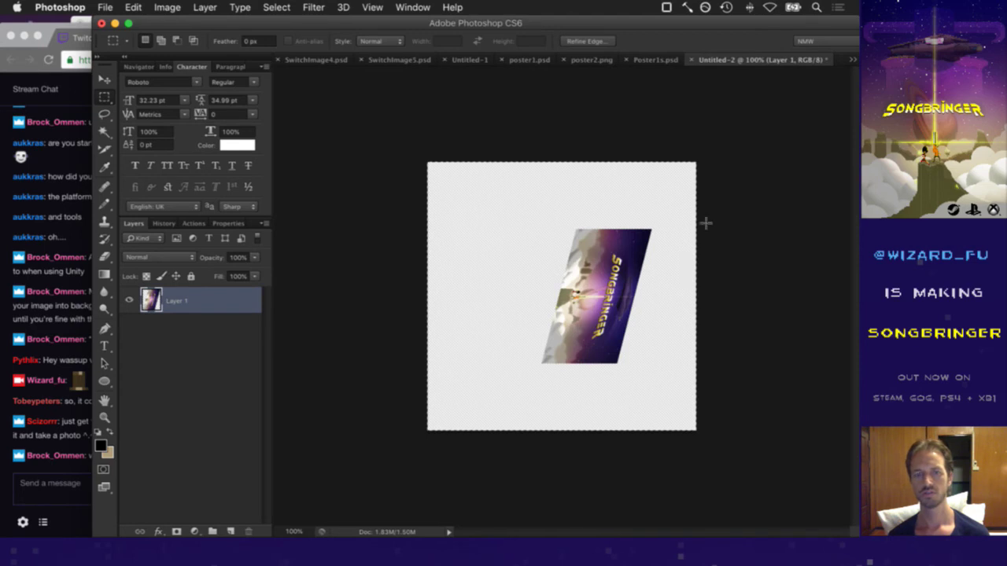
left_click(853, 60)
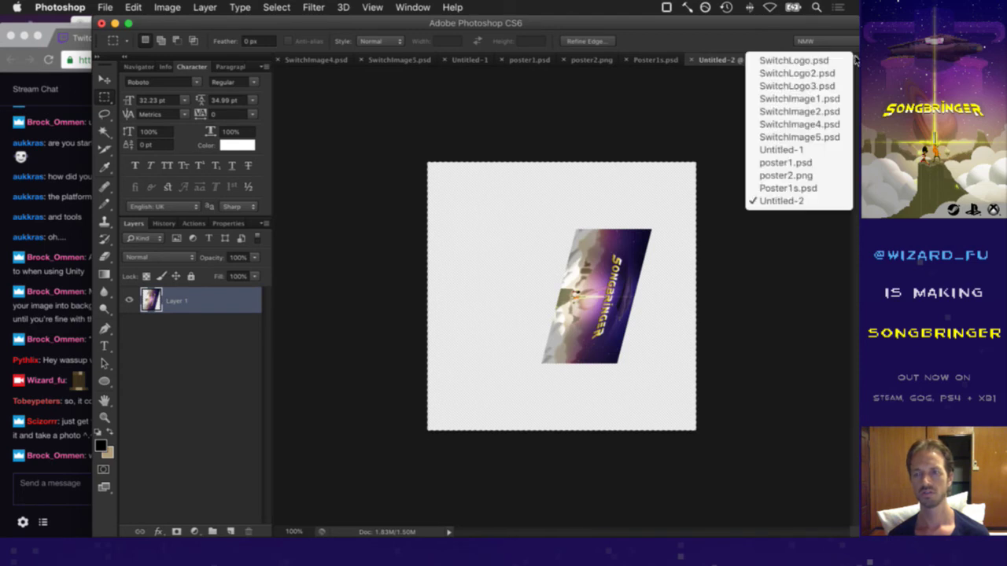
left_click(806, 137)
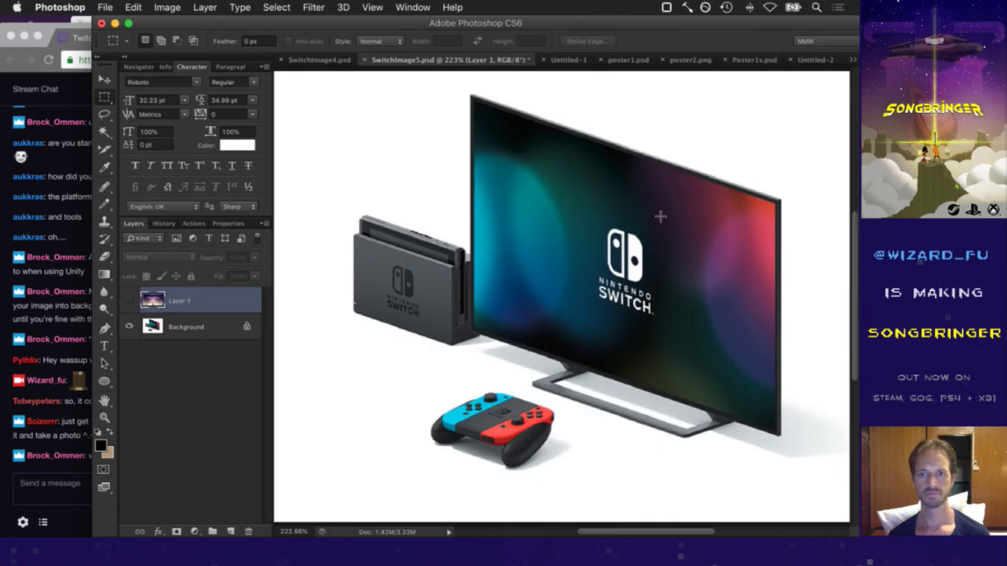
key("super+v")
Rotate the pasted slanted poster by -90 degrees with Free Transform, apply it, and move the artwork over the TV screen
key("super+t")
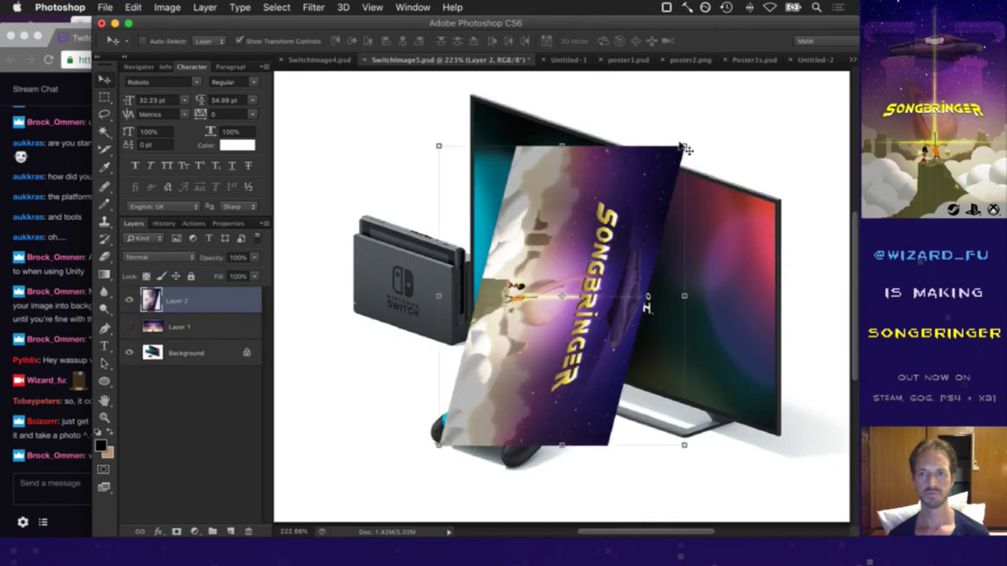
left_click(439, 41)
type("-90")
key("Return")
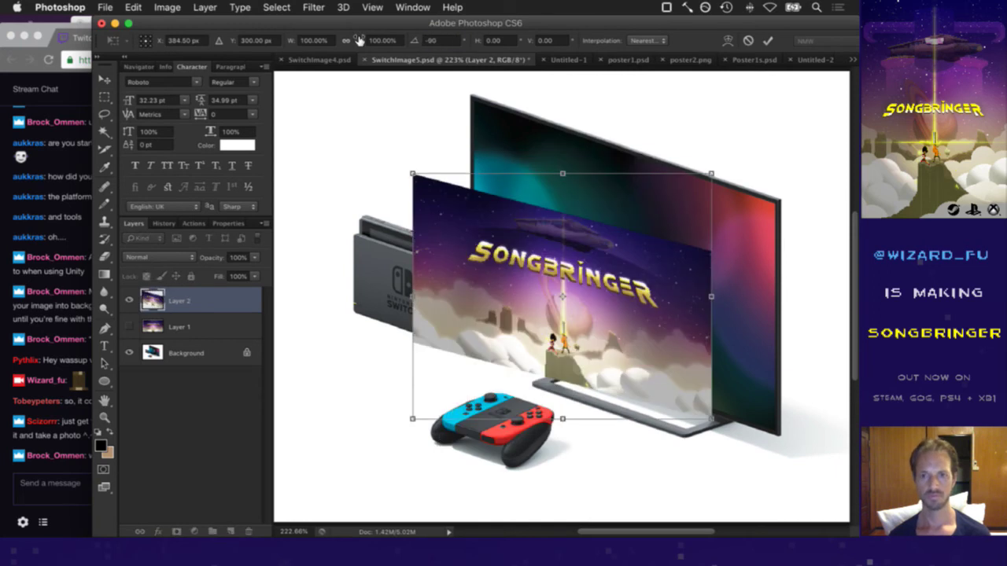
left_click(768, 40)
left_click_drag(555, 242, 619, 212)
key("ctrl+t")
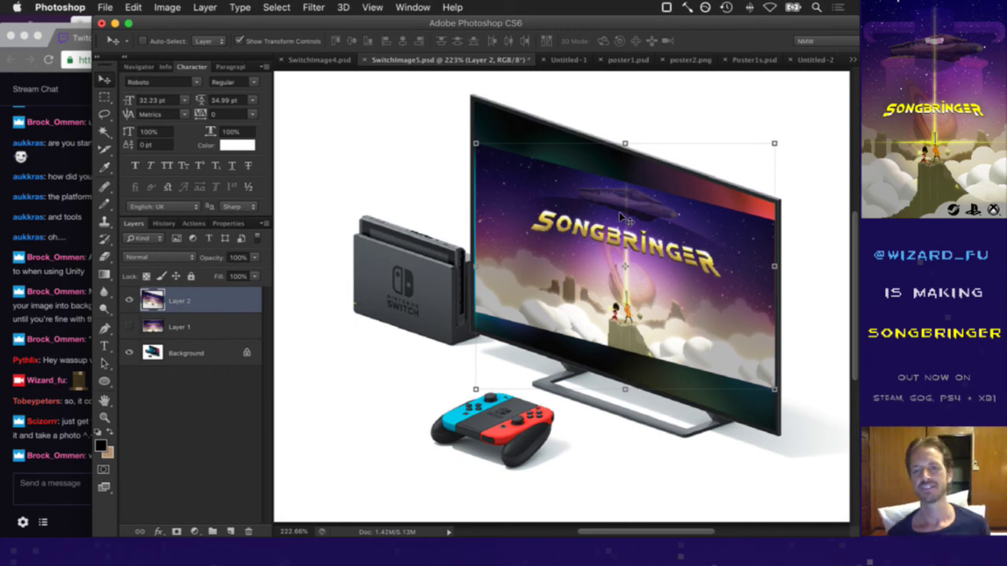
key("Return")
key("m")
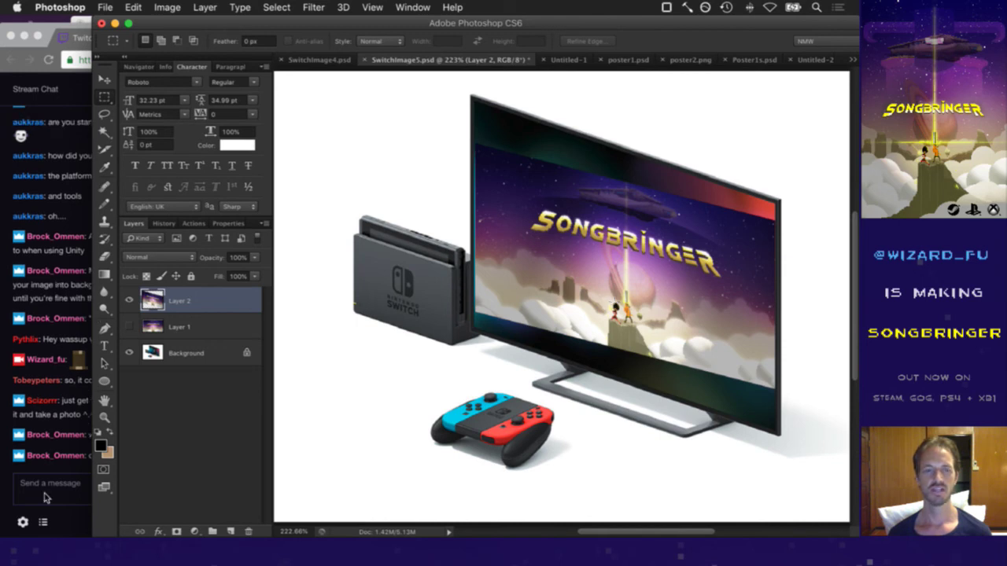
left_click(46, 433)
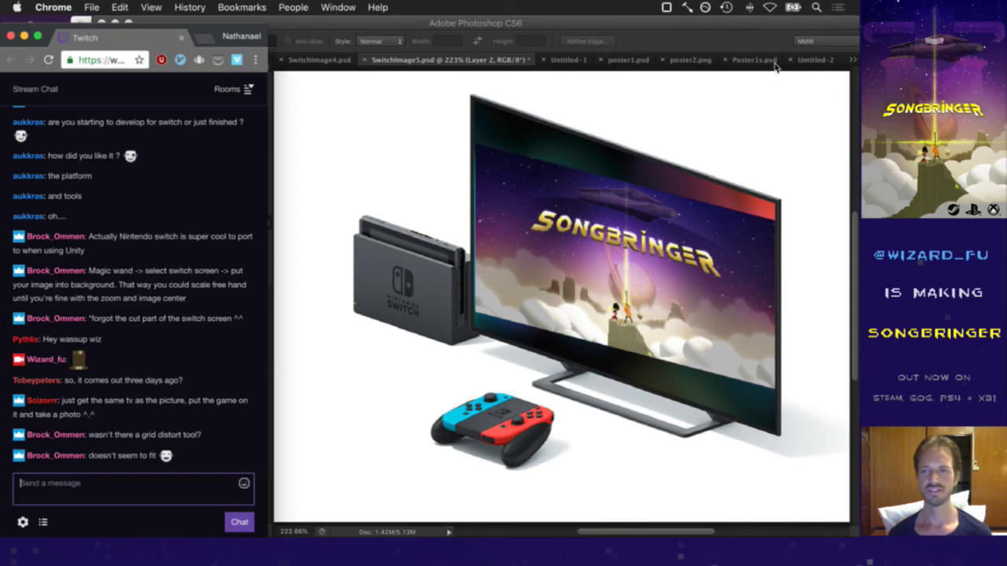
left_click(757, 37)
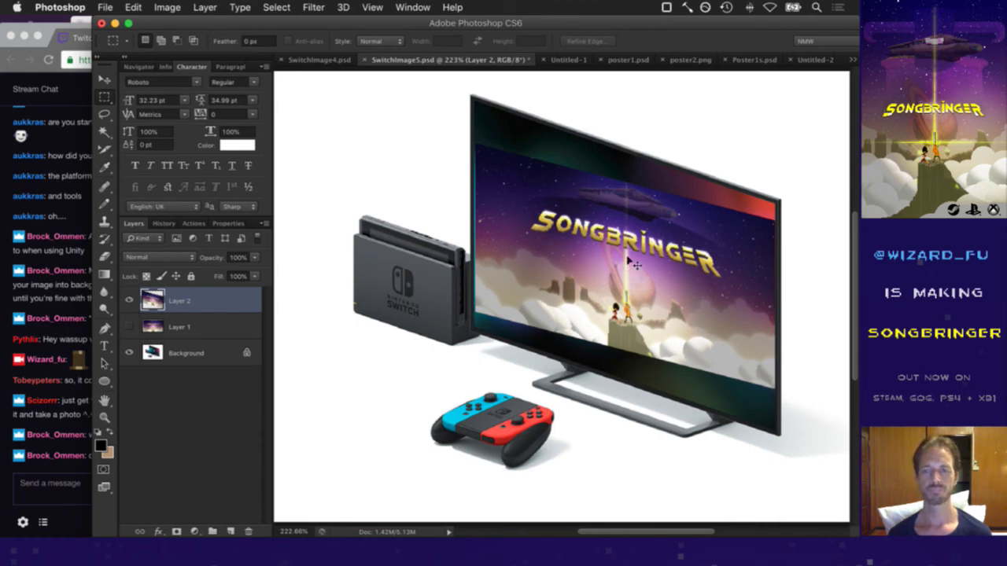
Undo the move, rotation and paste of the poster in SwitchImage5.psd, and undo the Shear filter in Untitled-2
key("super+alt+z")
key("super+alt+z")
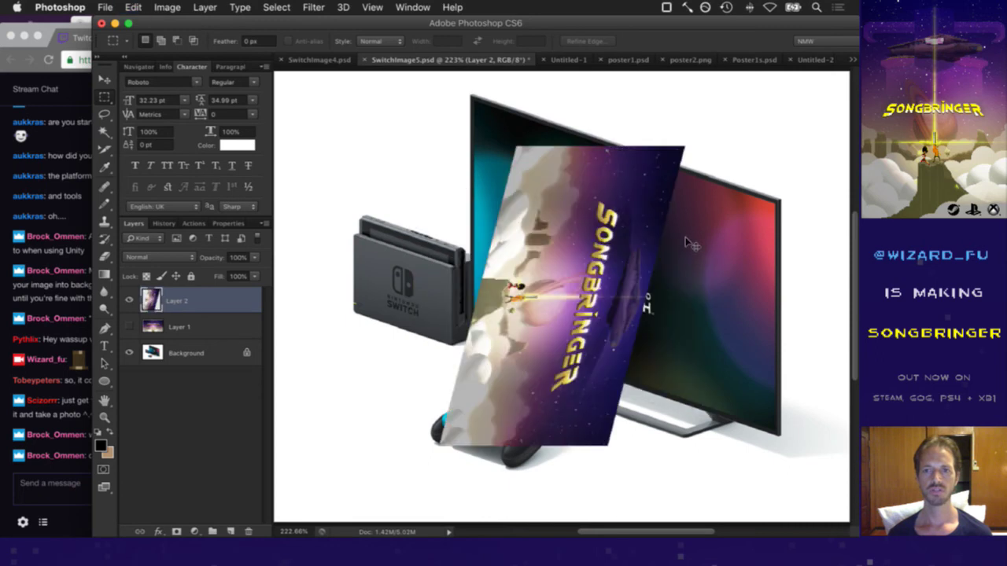
key("super+alt+z")
left_click(851, 59)
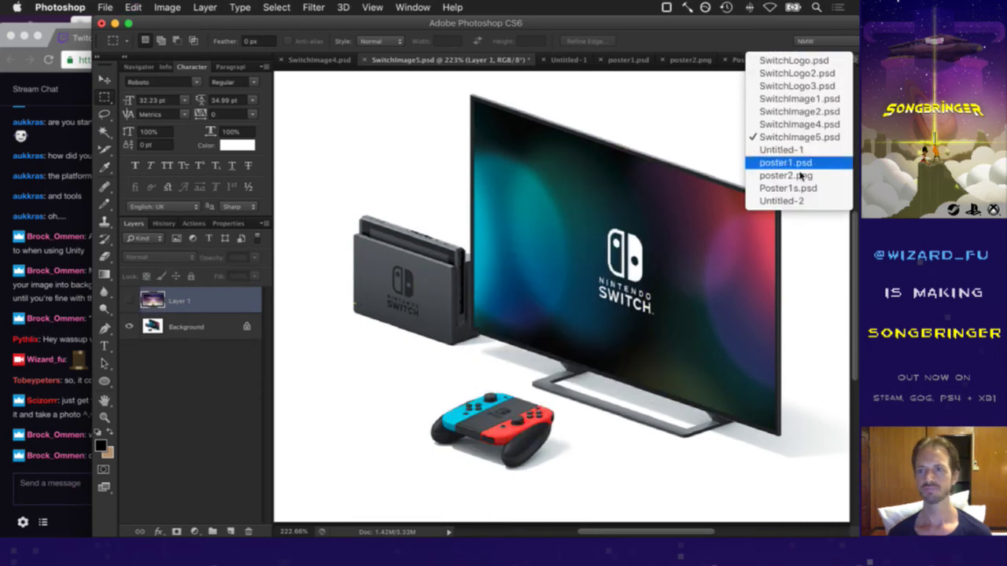
left_click(783, 200)
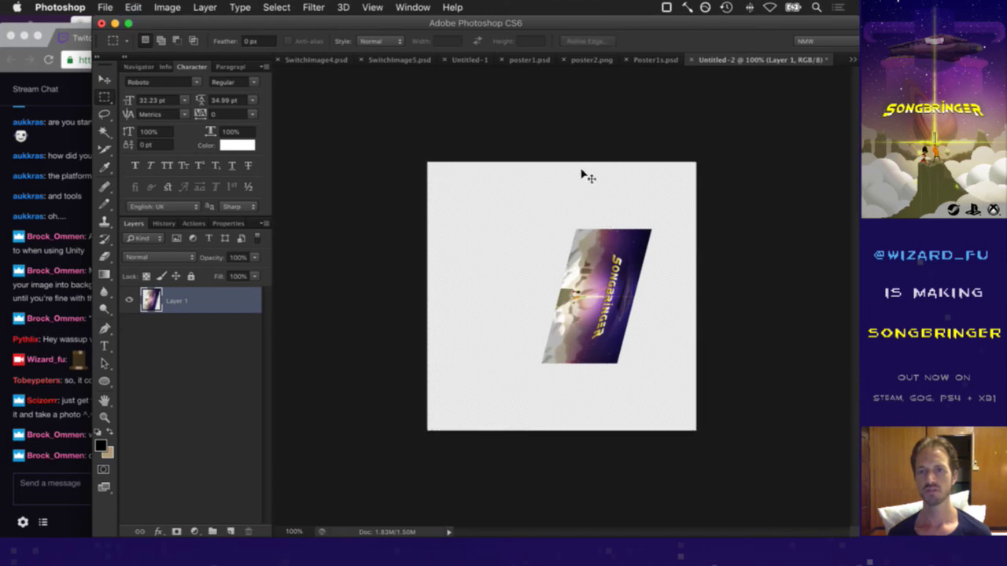
key("super+z")
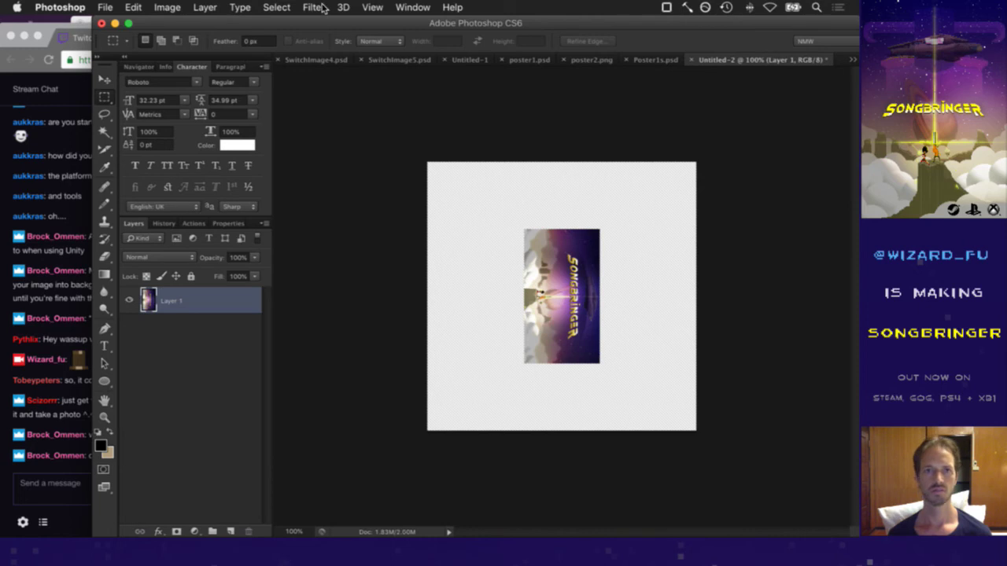
Apply the Shear filter with wrap around to the rotated poster, moving the curve's upper end about one and a third grid columns right of center
left_click(321, 8)
mouse_move(360, 176)
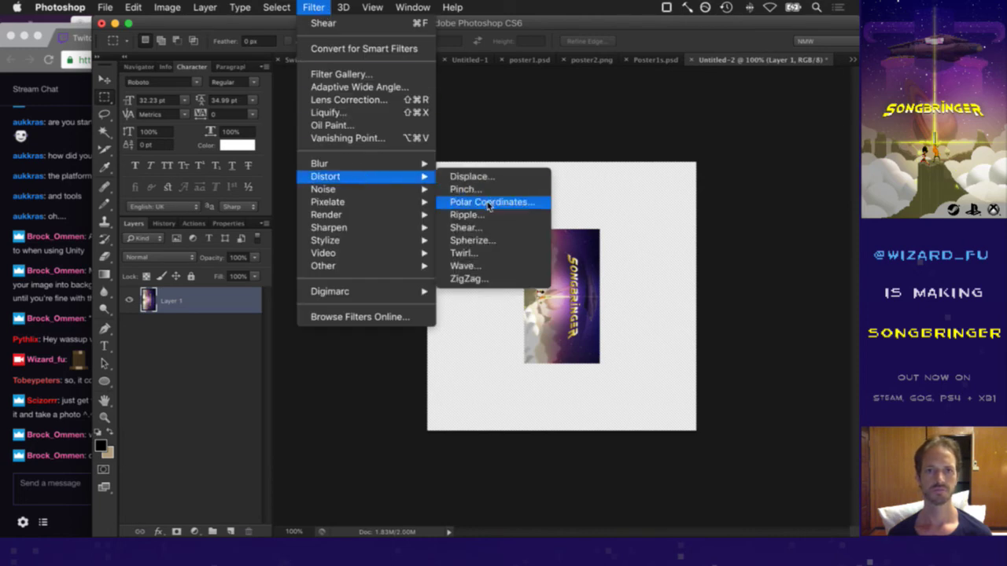
left_click(480, 228)
left_click_drag(541, 112, 550, 115)
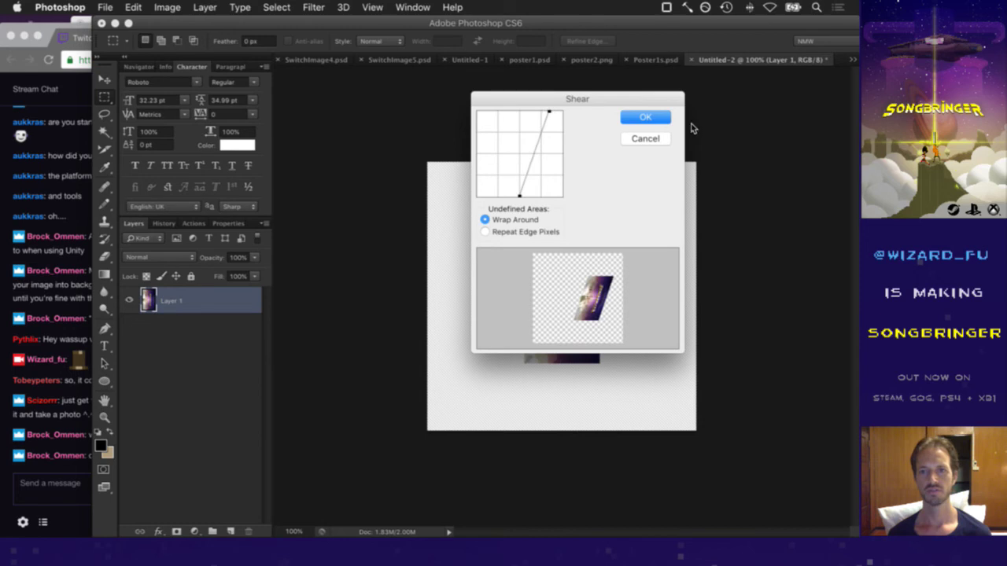
left_click(644, 117)
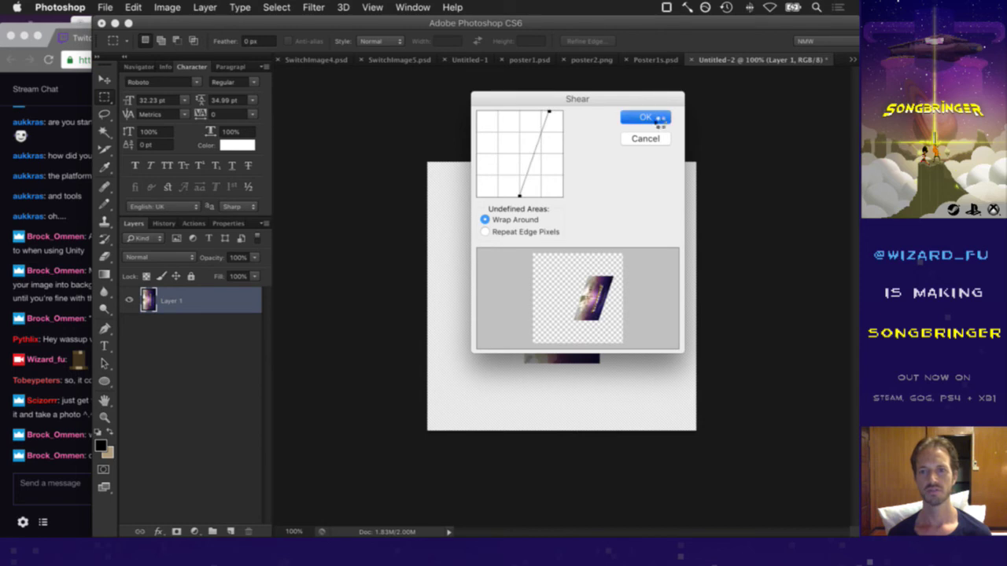
Copy the entire more steeply slanted poster and paste it into SwitchImage5.psd as a new layer
key("super+a")
key("super+c")
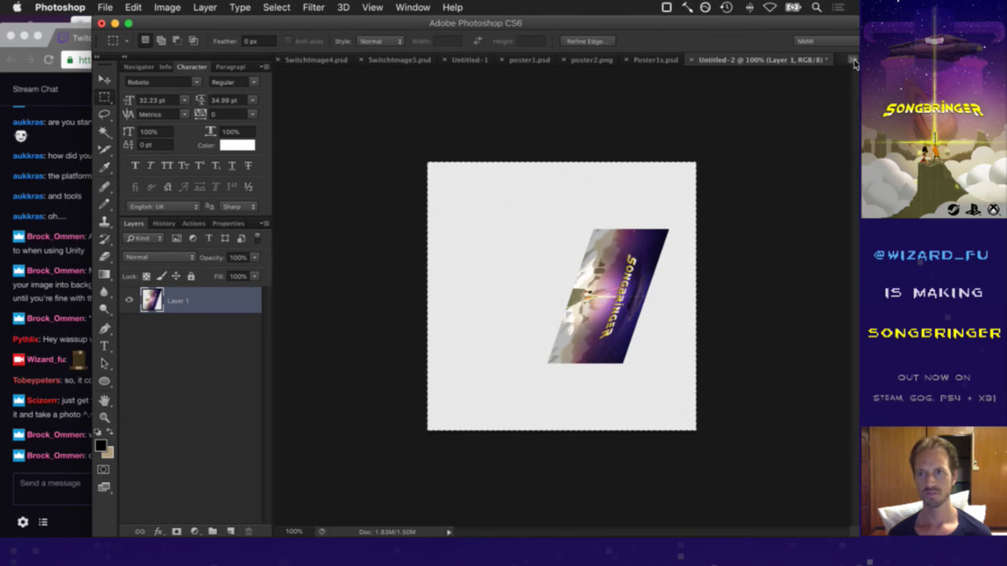
left_click(852, 60)
left_click(670, 197)
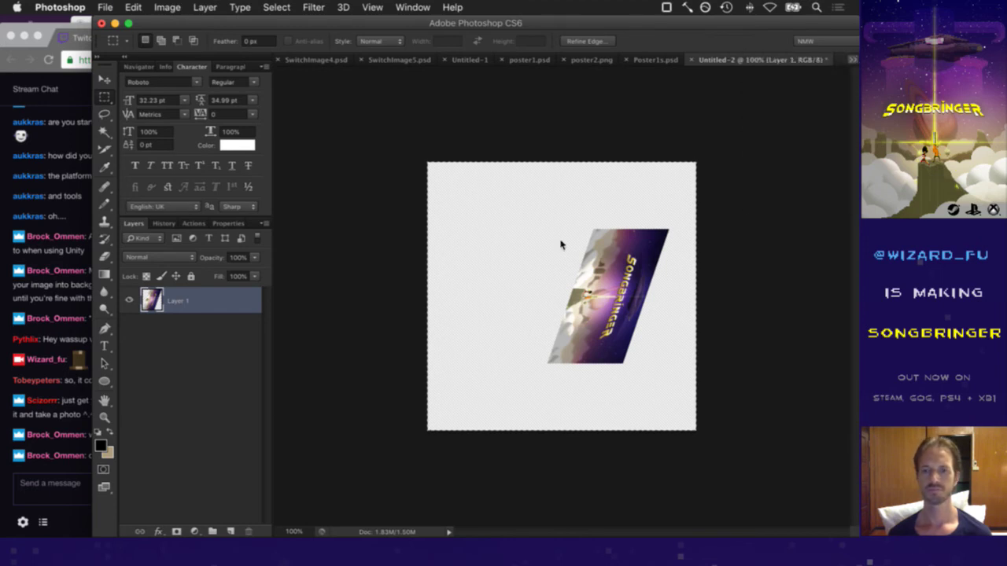
key("super+v")
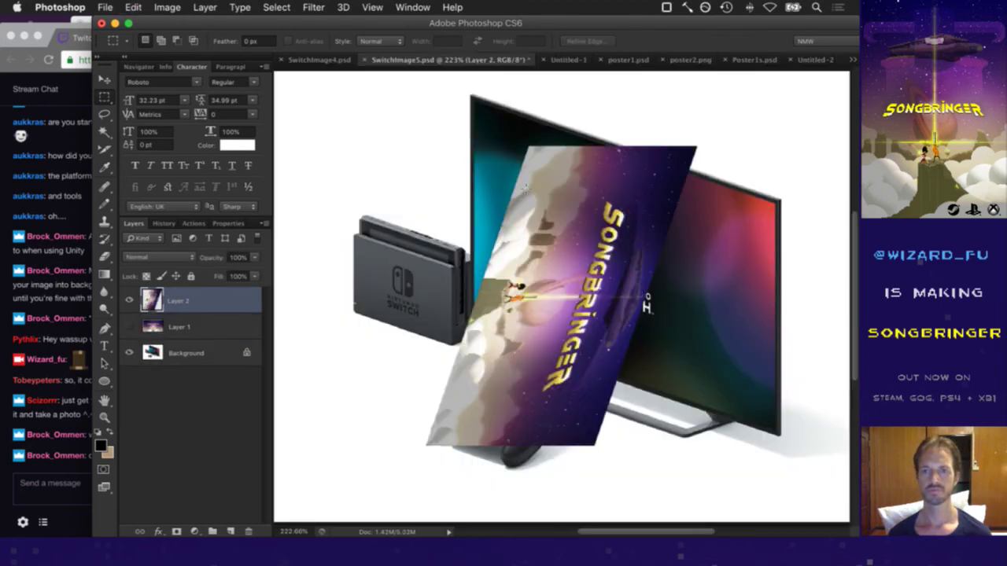
Rotate the pasted slanted poster by -90 degrees with Free Transform, center it at about X 418 px, Y 244.5 px, and apply the transformation
key("super+t")
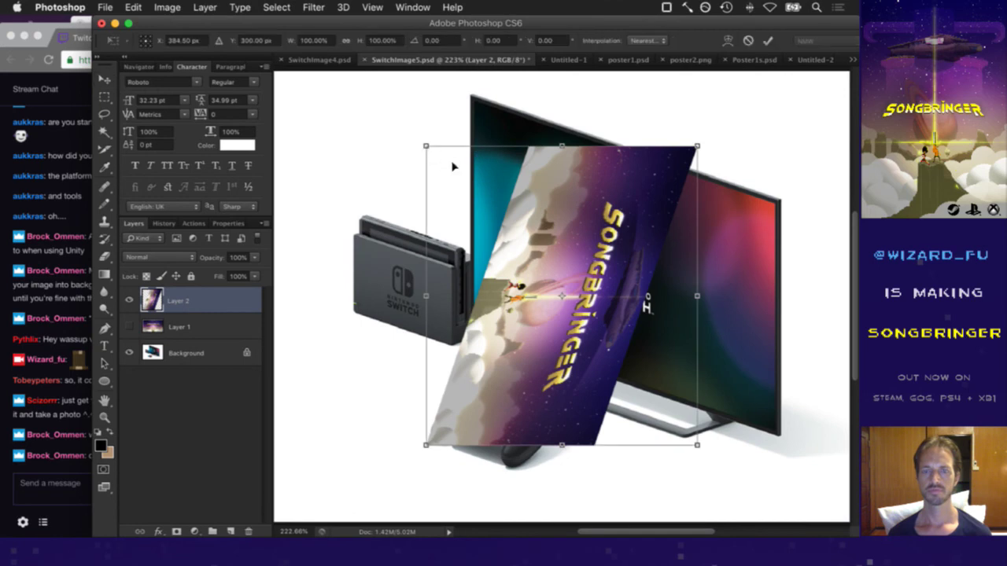
left_click(433, 40)
type("-90")
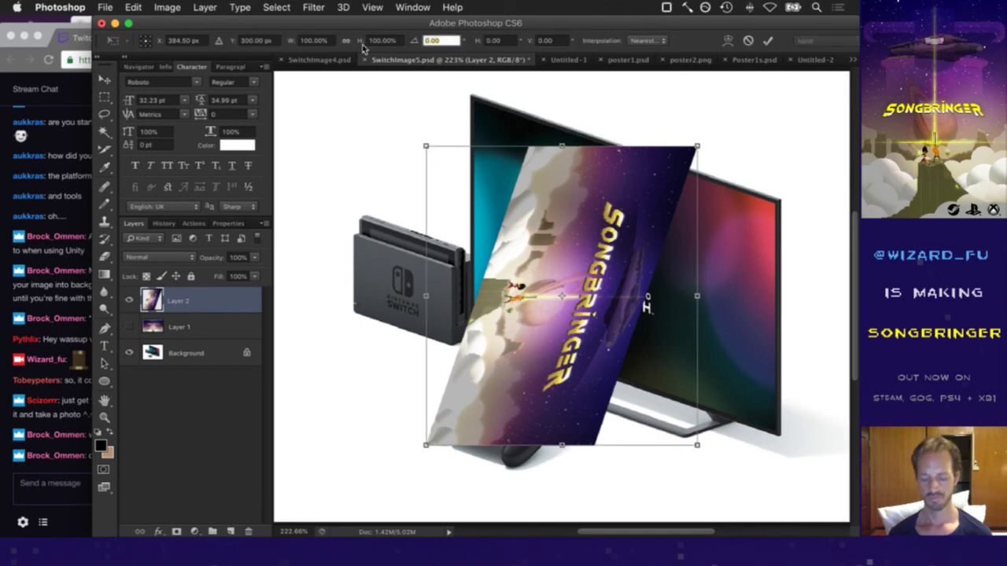
key("Return")
left_click_drag(582, 270, 604, 227)
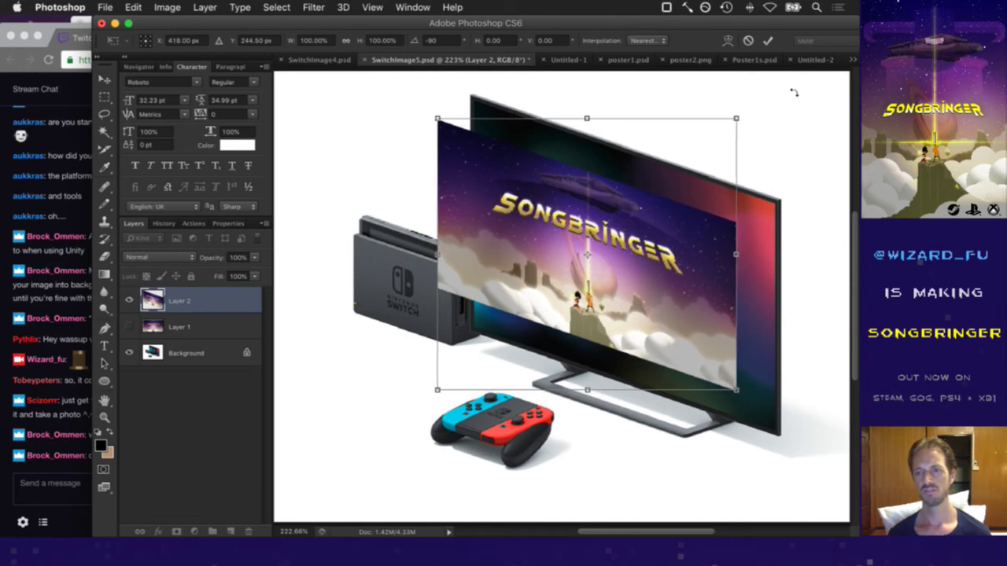
left_click(767, 41)
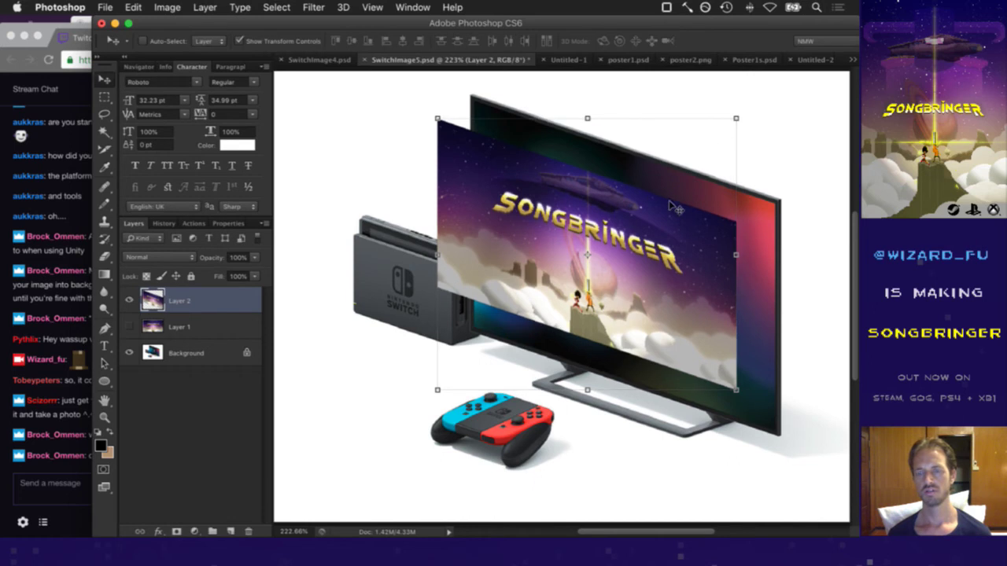
Enlarge the slanted poster to about 134% with Free Transform, positioned so it covers the whole TV screen, and apply it
left_click(738, 392)
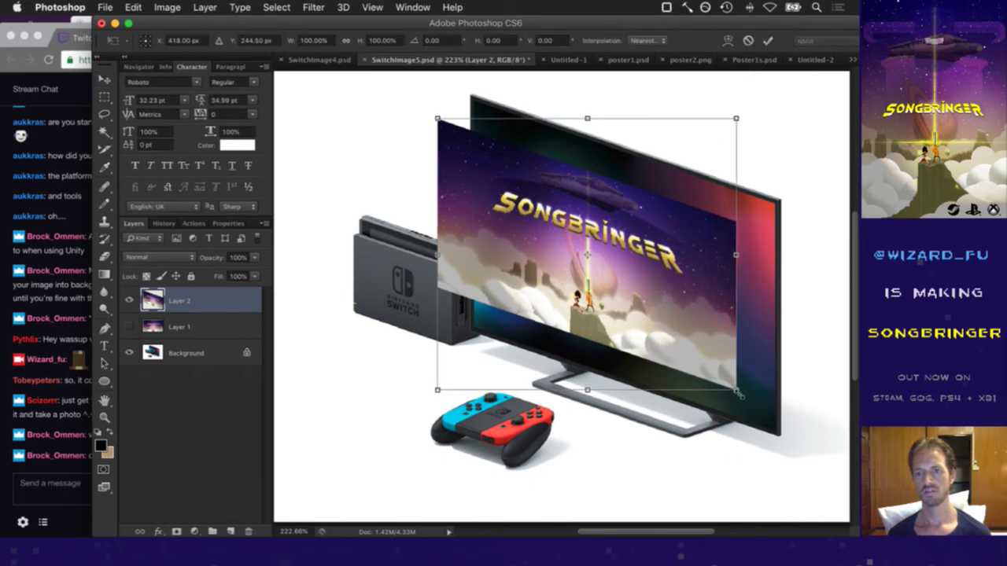
left_click_drag(737, 392, 803, 473)
left_click_drag(710, 334, 699, 298)
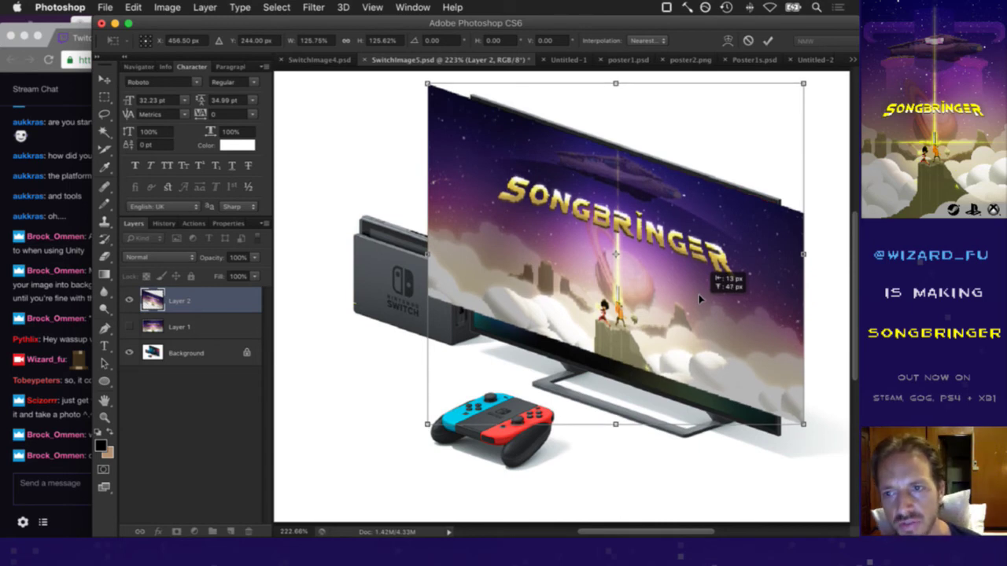
left_click_drag(699, 299, 699, 299)
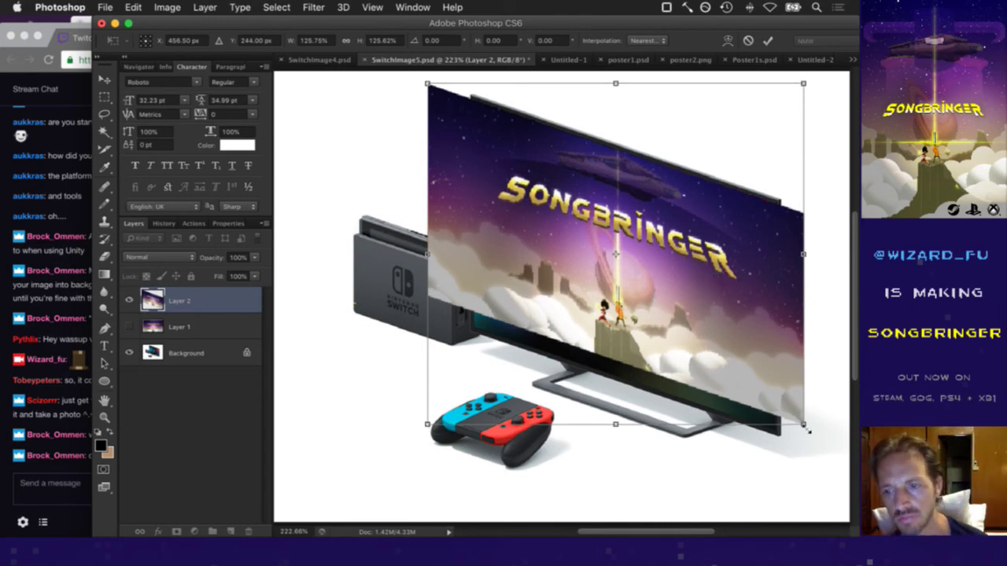
left_click_drag(807, 430, 818, 464)
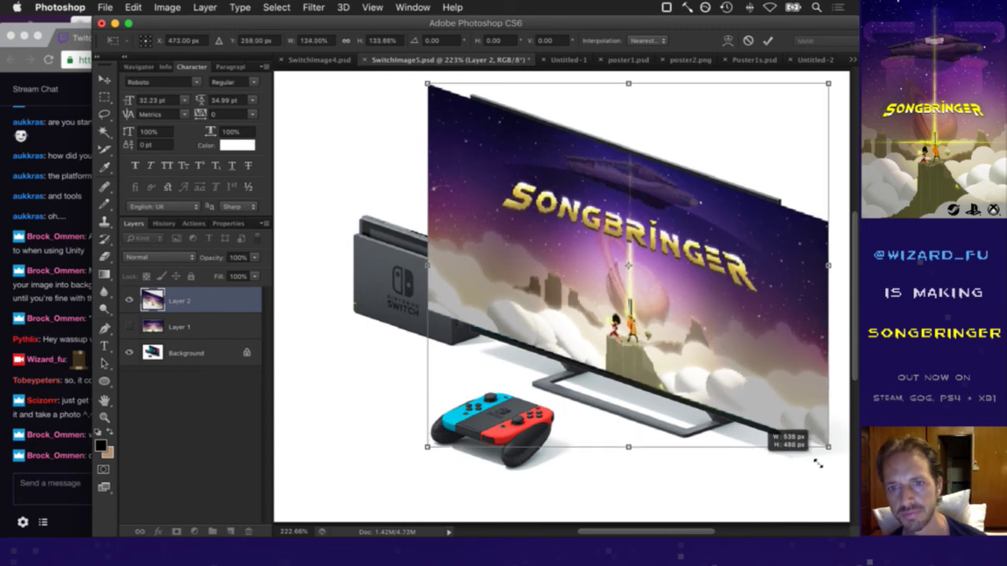
left_click_drag(817, 464, 818, 464)
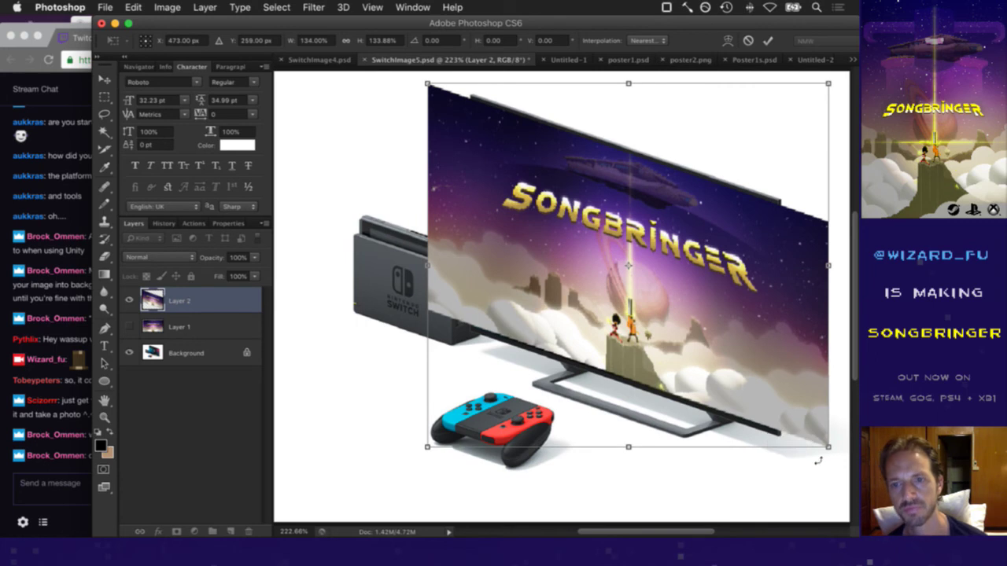
left_click(769, 42)
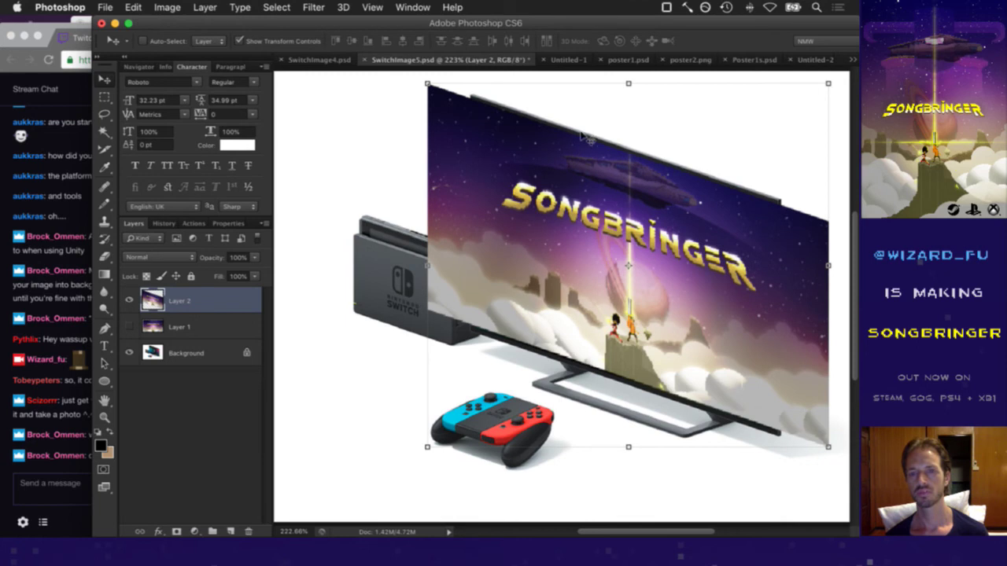
Delete the parts of the poster on Layer 2 that overhang both sides of the TV, including the leftover sliver near the lower right corner
key("m")
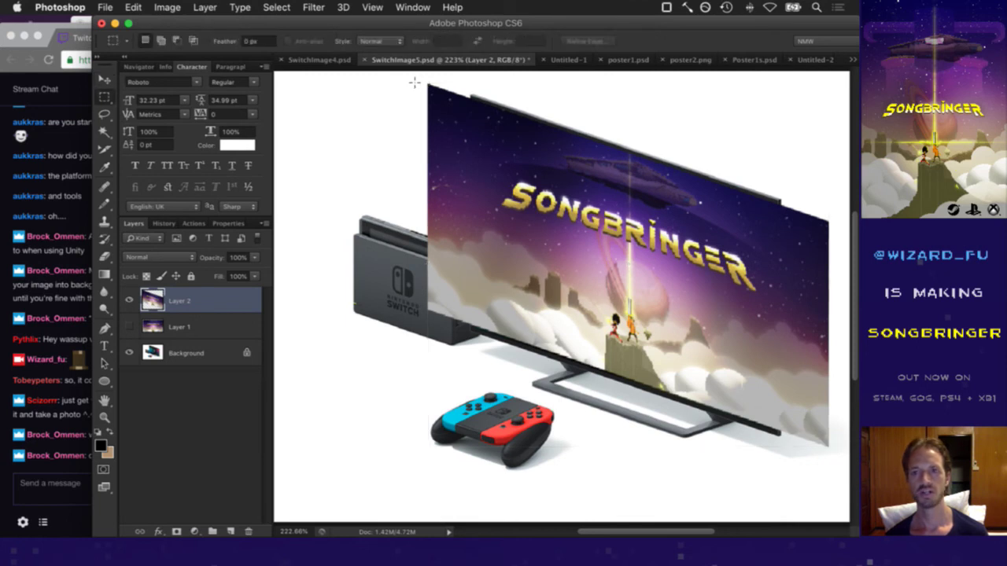
left_click_drag(403, 81, 474, 383)
key("Delete")
key("super+d")
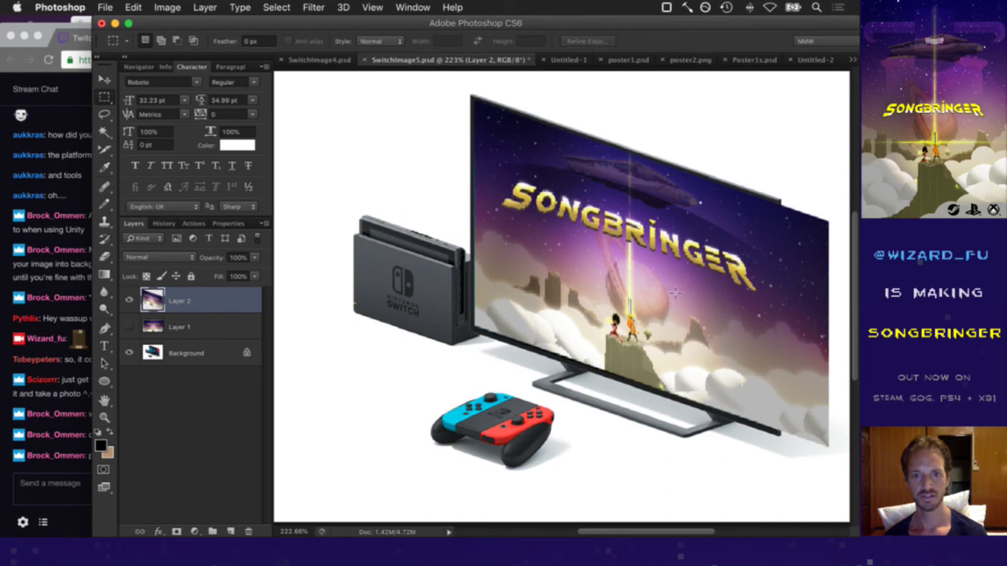
left_click_drag(830, 196, 776, 442)
key("Delete")
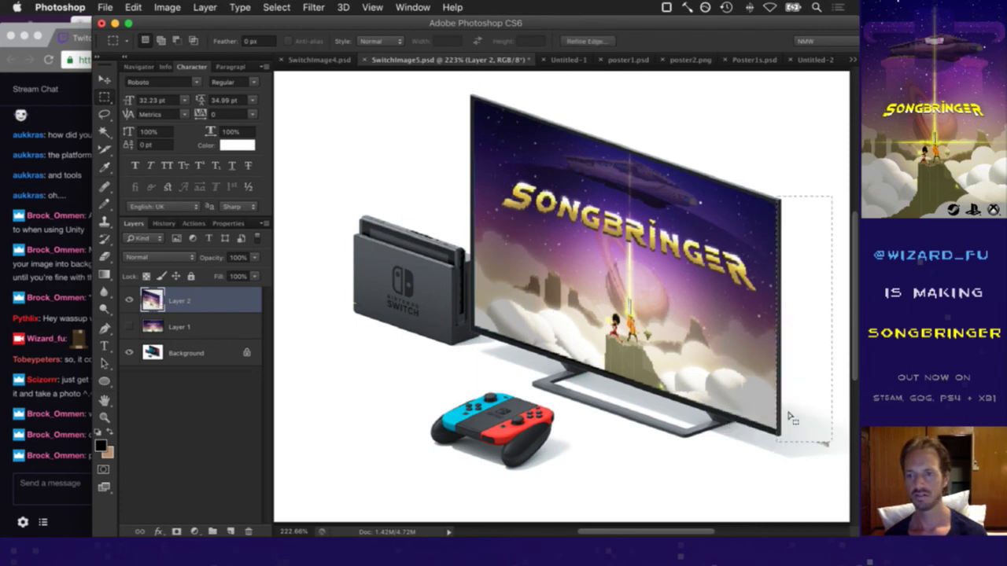
mouse_move(818, 422)
left_mouse_down()
mouse_move(828, 456)
mouse_move(808, 465)
left_mouse_up()
Switch to the Twitch stream chat in Chrome to read the latest messages, and return to Photoshop
left_click(36, 477)
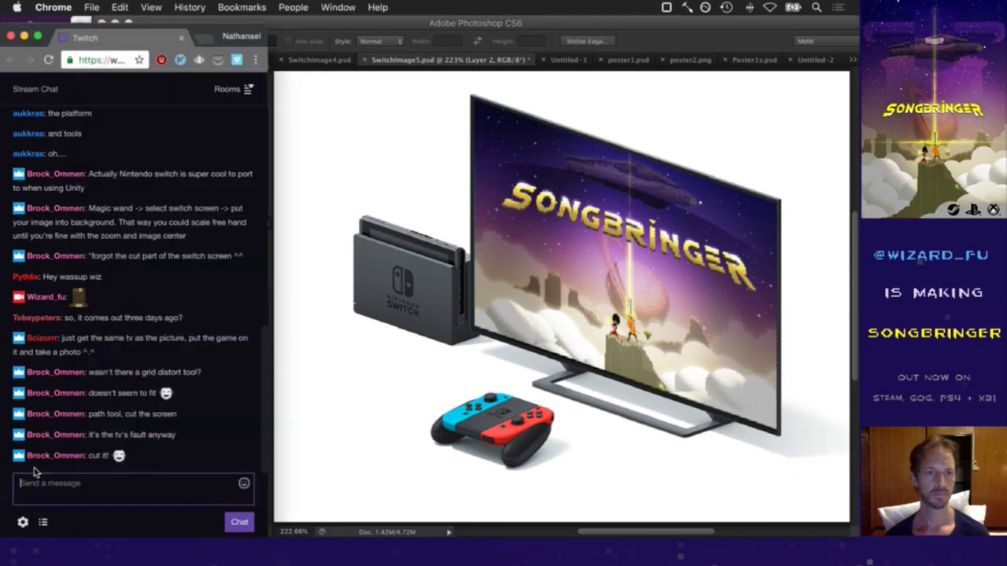
left_click(175, 432)
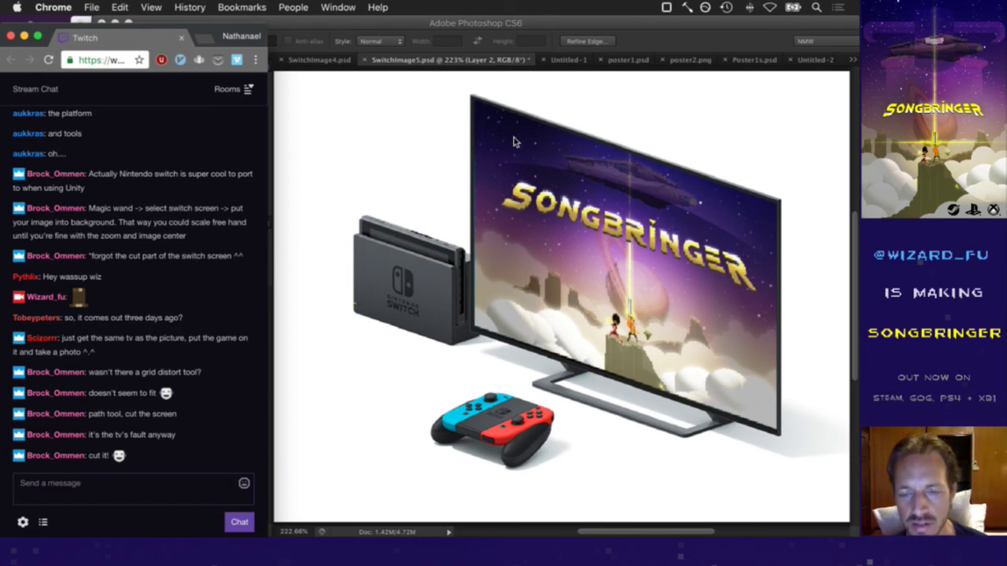
left_click(650, 19)
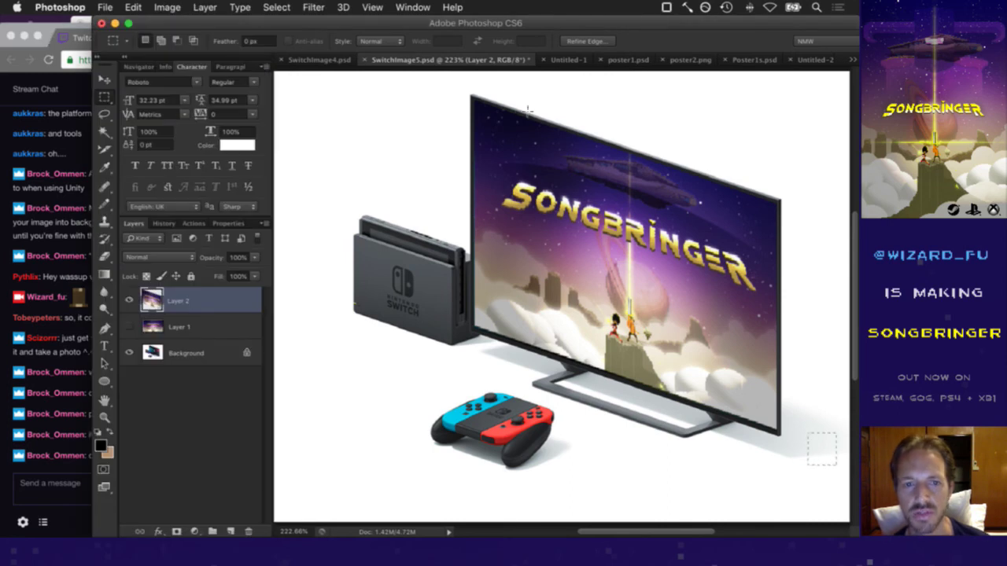
Hide Layer 2 to compare the poster with the original TV screen, clear the selection, and show the layer again
left_click(127, 303)
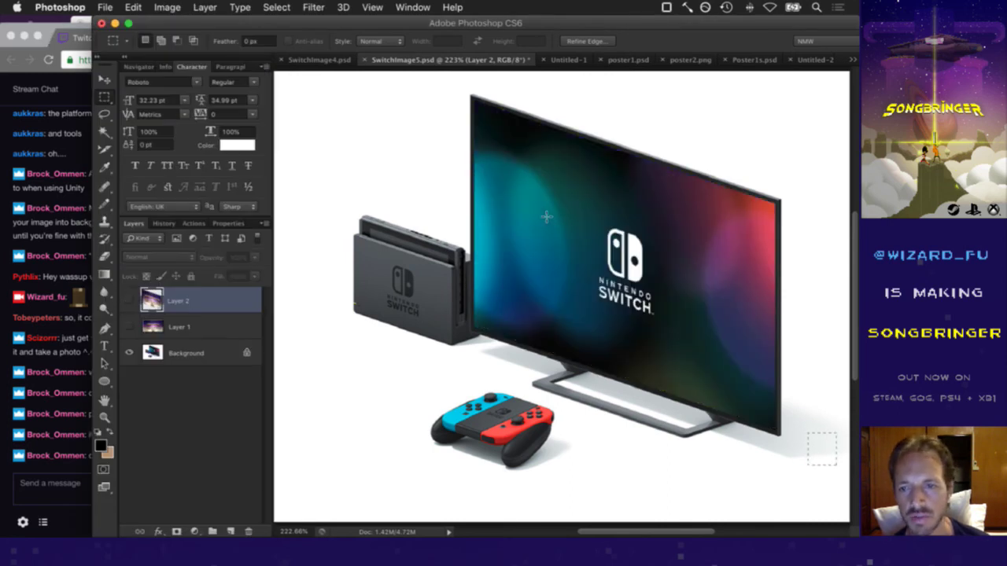
left_click(681, 472)
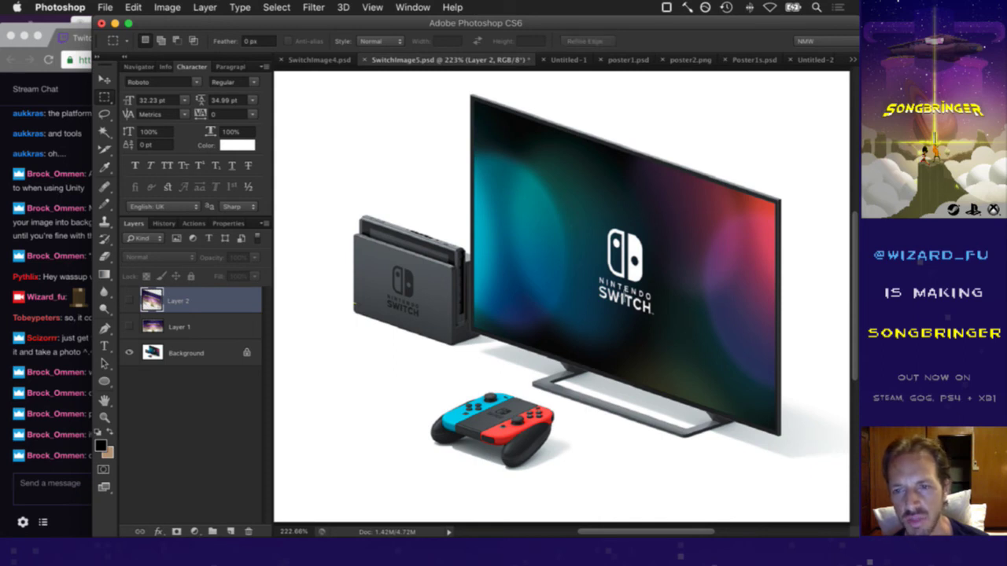
left_click(129, 301)
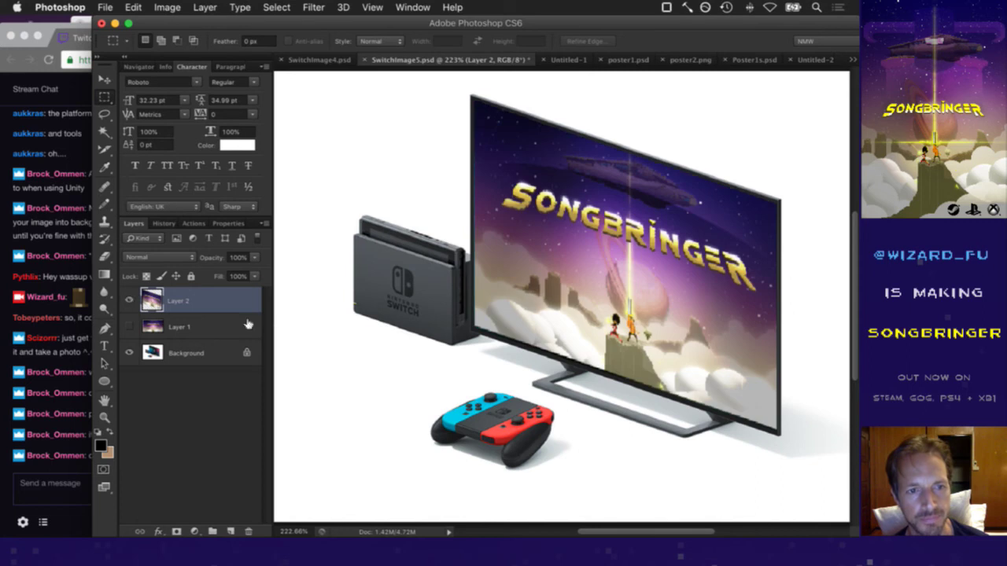
key("v")
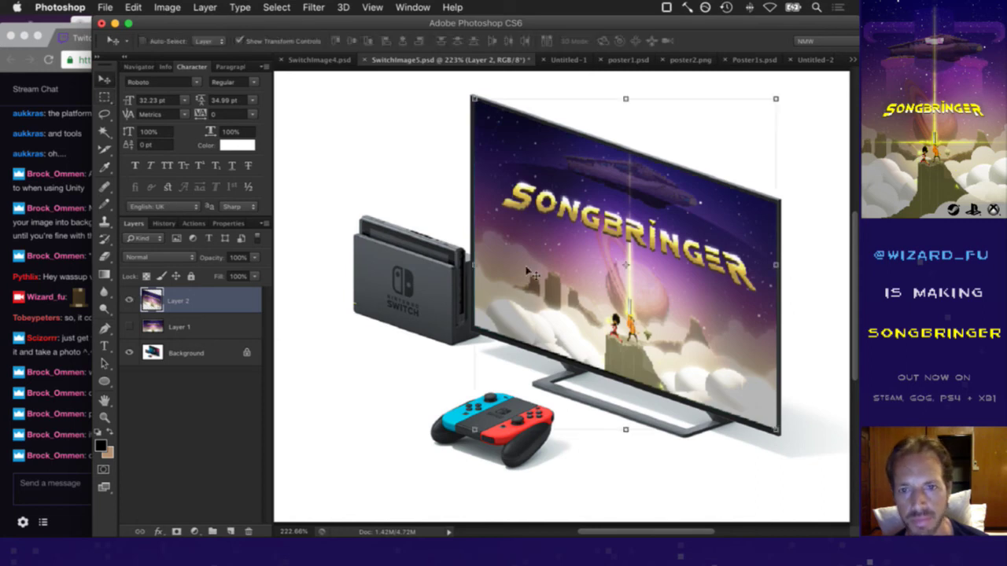
Save the SwitchImage5.psd document
key("m")
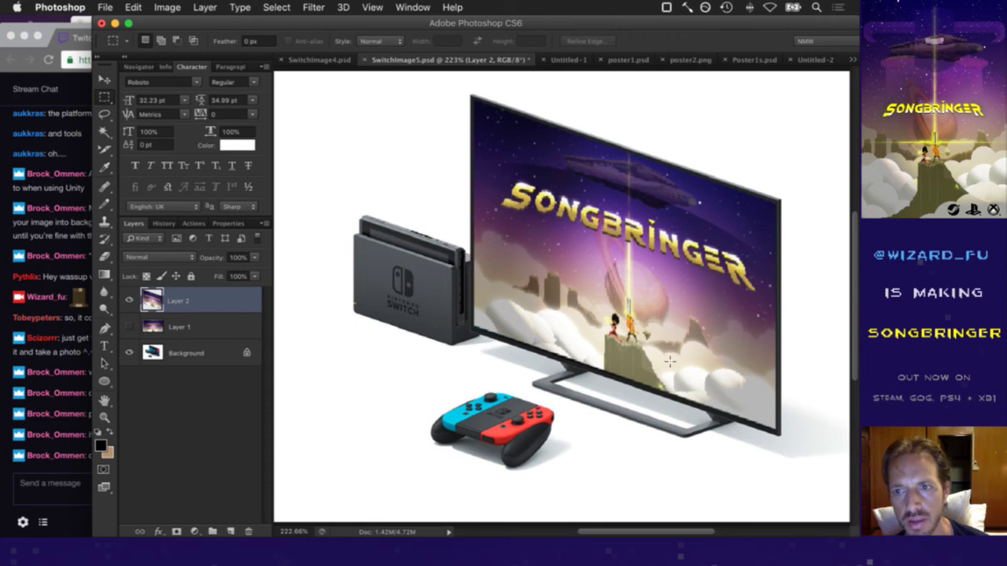
key("v")
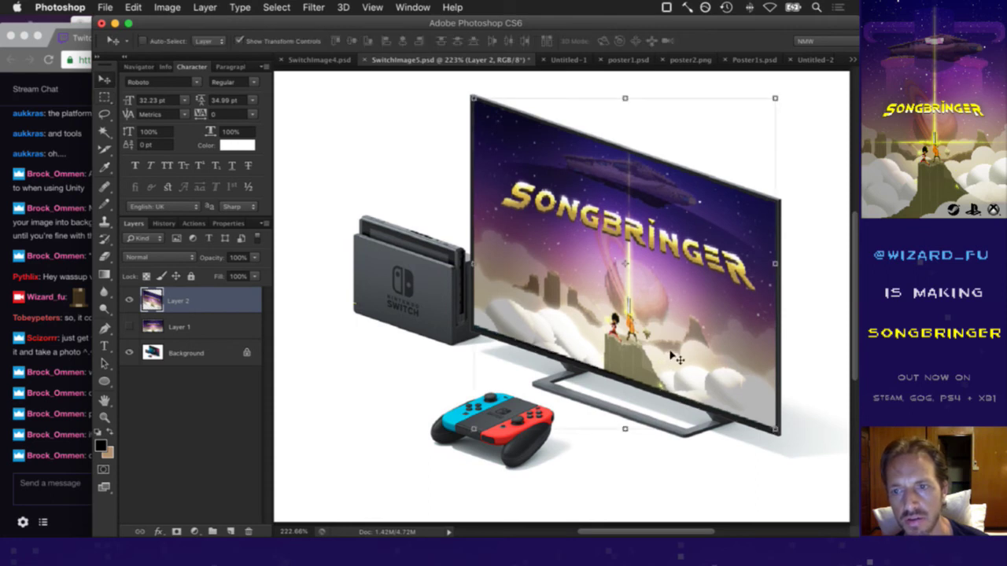
key("m")
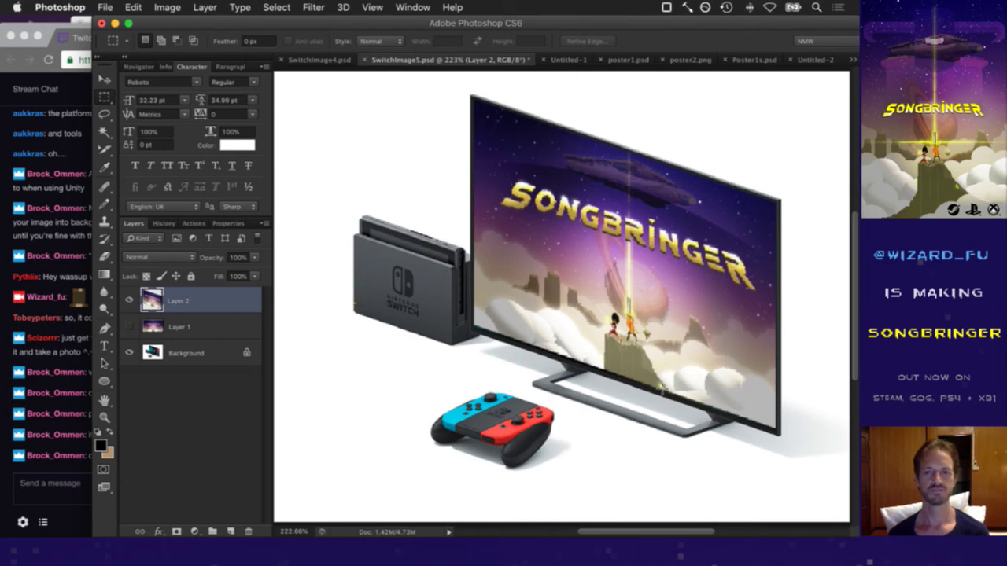
left_click(601, 342, "alt+super")
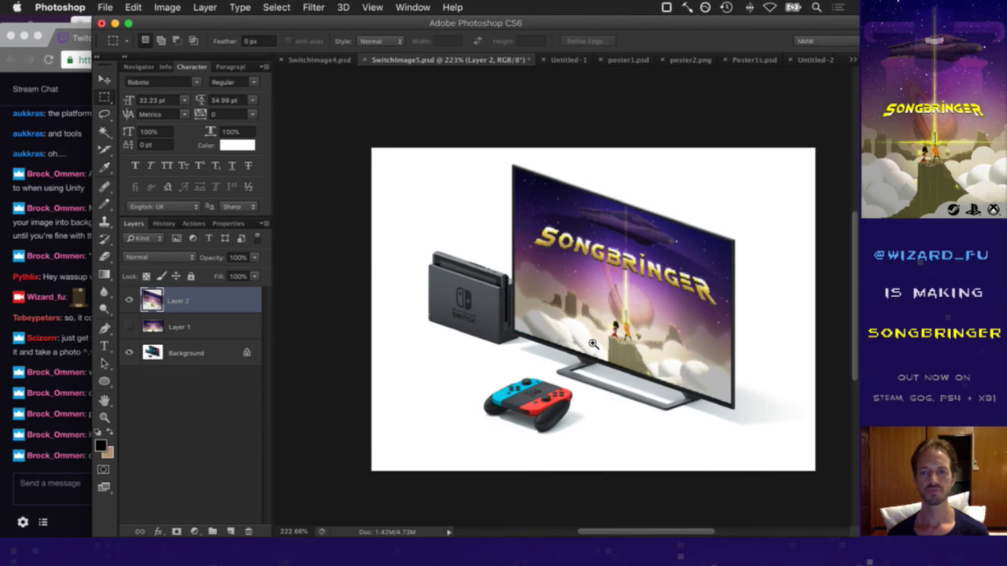
left_click(593, 343, "alt")
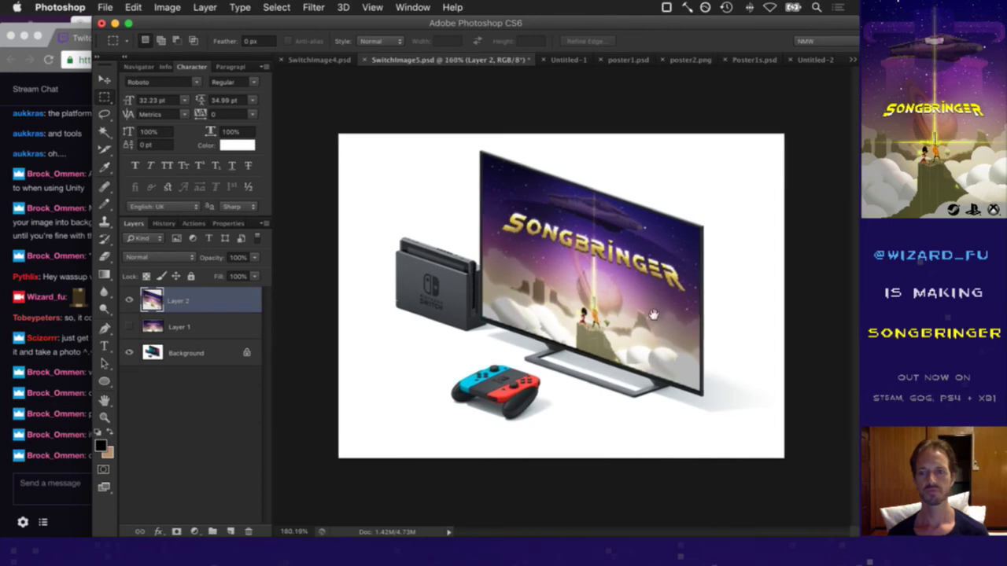
key("super+s")
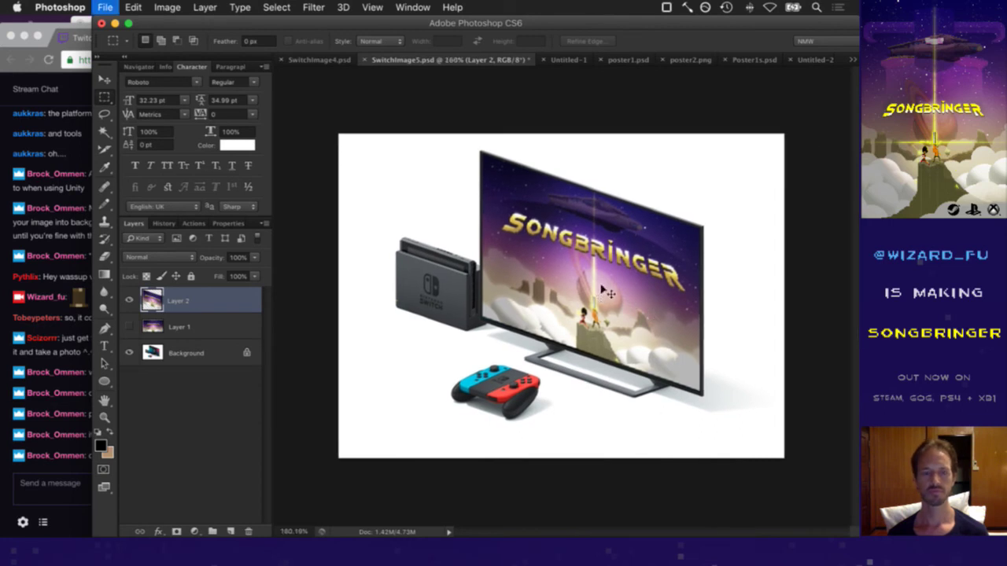
Set the canvas height to 827 pixels and save the document
key("super+alt+c")
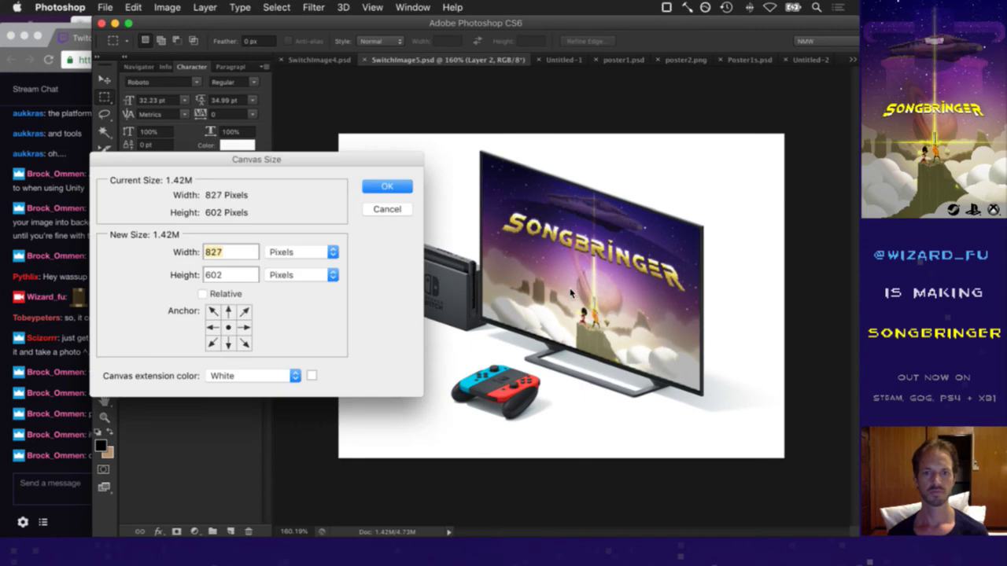
double_click(232, 281)
type("827")
key("Return")
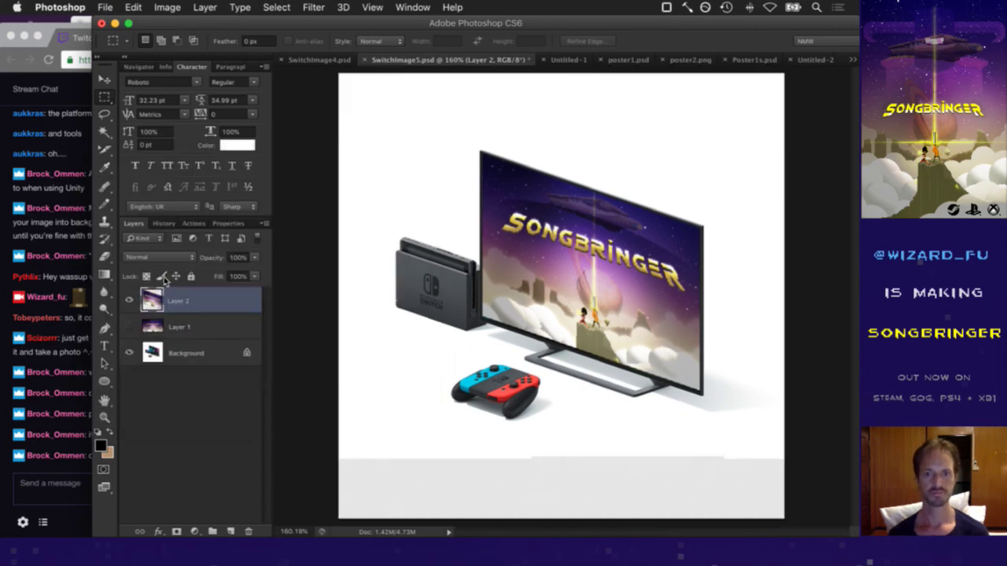
key("super+s")
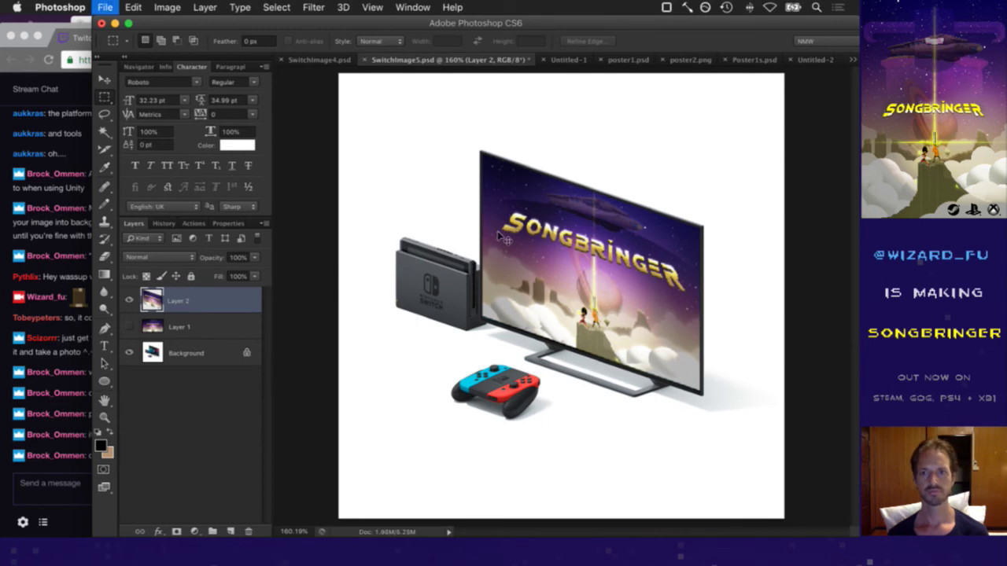
Try to crop the image to a square selection around the console dock, TV and controller
key("alt+super+c")
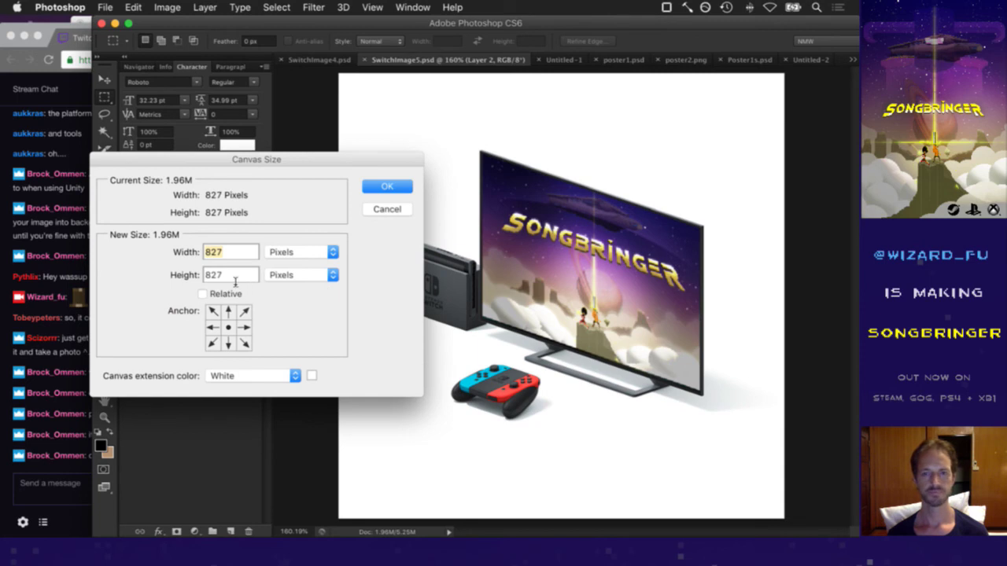
key("Escape")
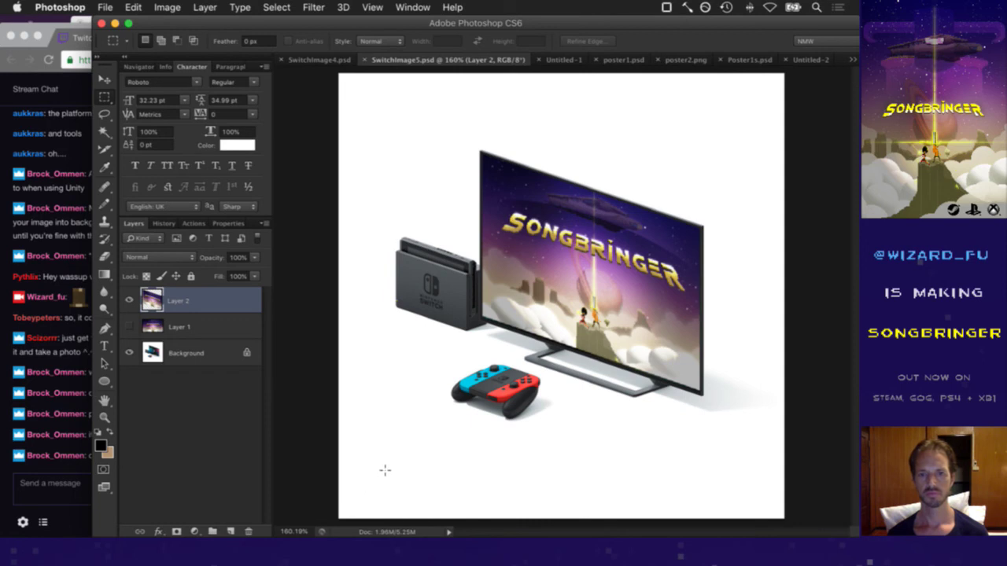
left_click_drag(385, 469, 865, 80)
left_click_drag(768, 85, 775, 78)
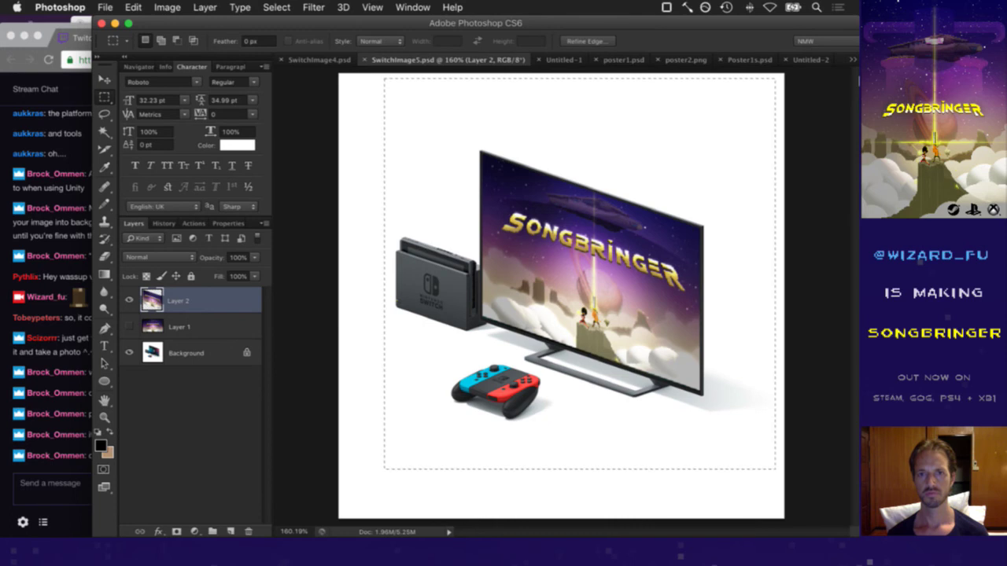
left_click(167, 7)
left_click(172, 163)
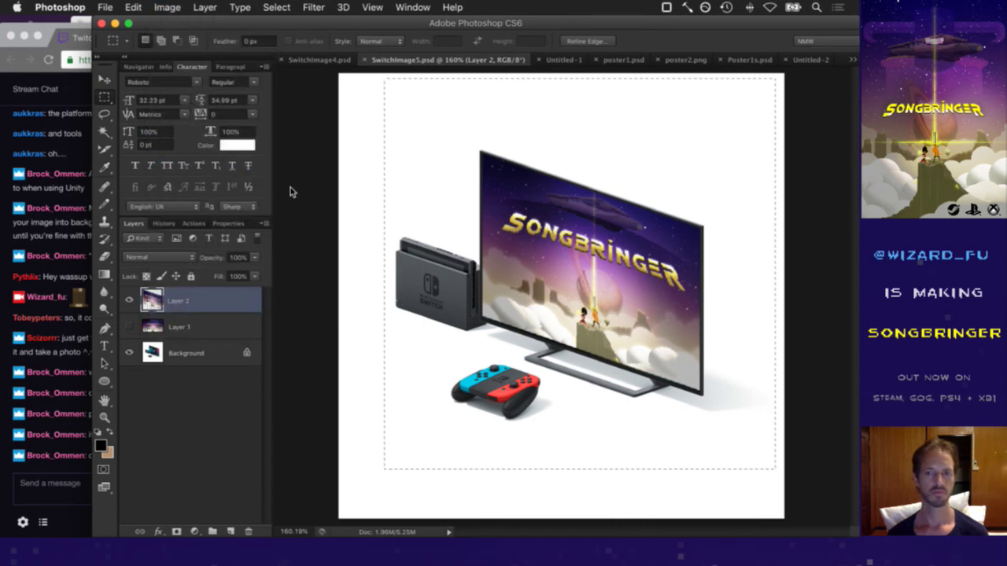
key("super+alt+z")
key("super+alt+z")
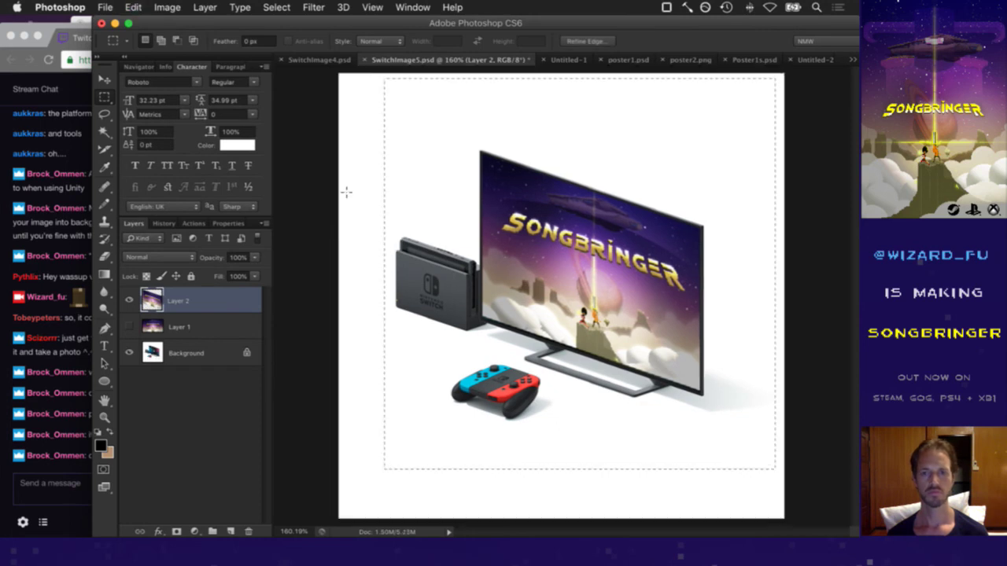
key("super+d")
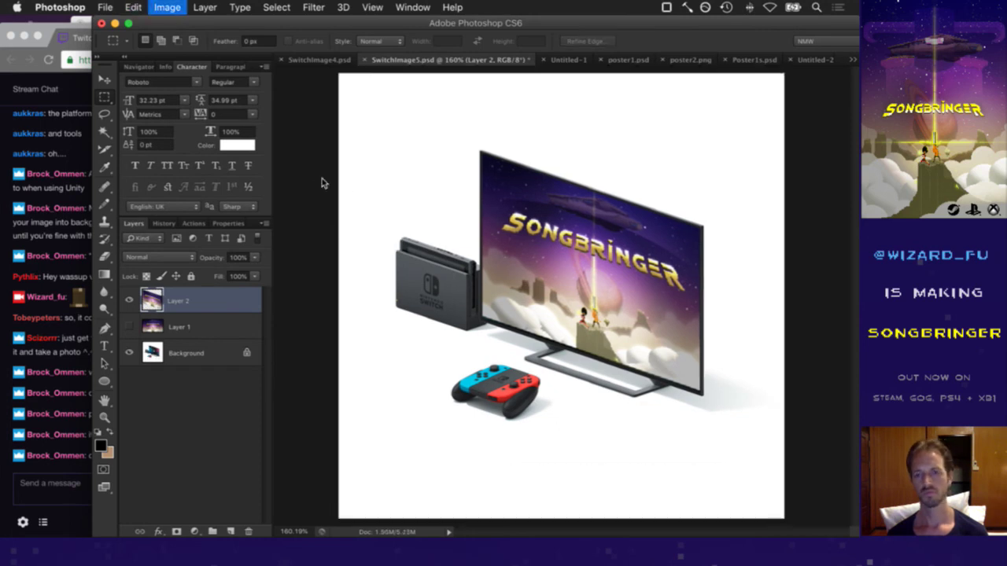
Set the canvas size to 750 by 750 pixels
key("super+alt+c")
type("750")
key("Tab")
type("750")
key("Return")
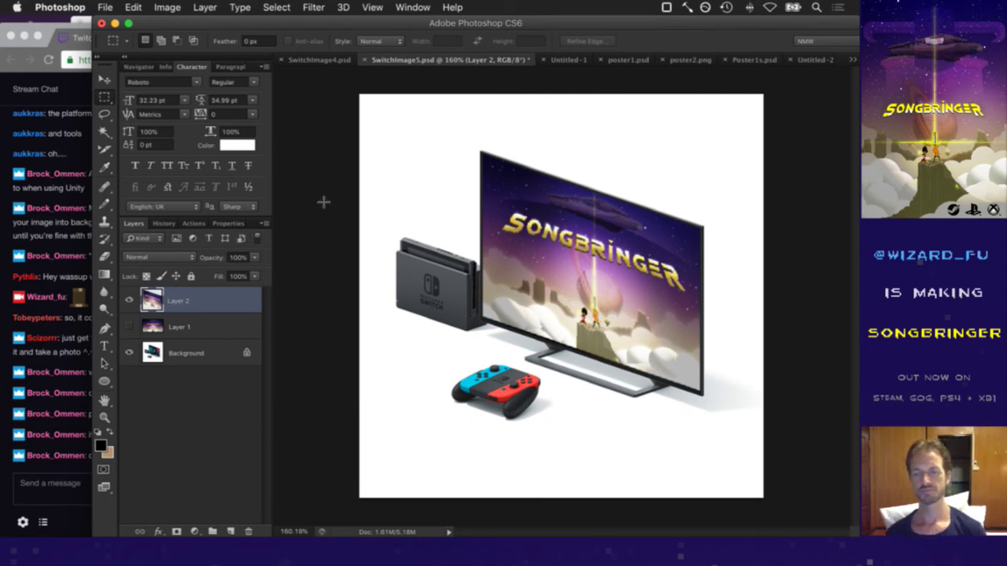
Set the canvas size to 728 by 728 pixels and save the document
key("super+alt+c")
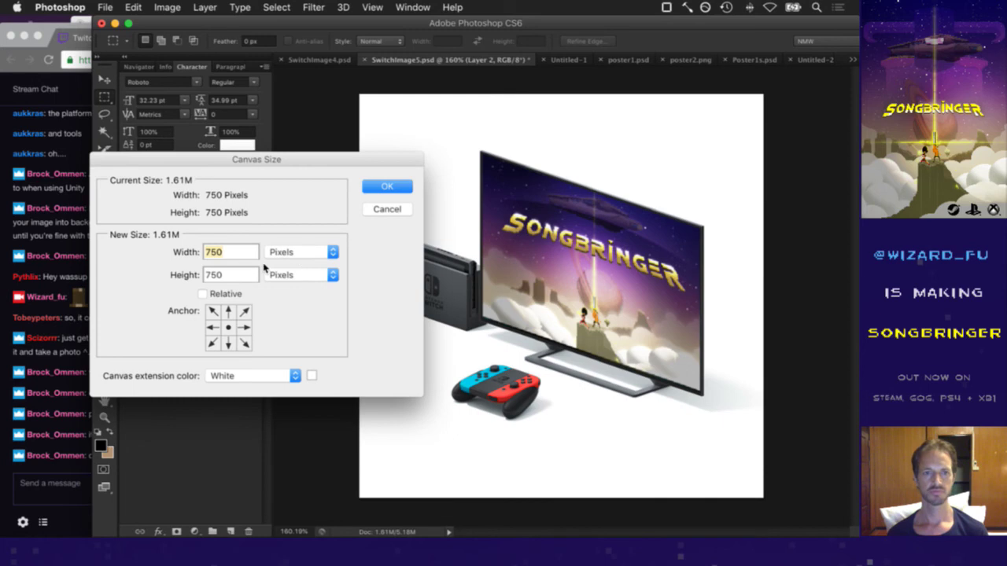
type("728")
key("Tab")
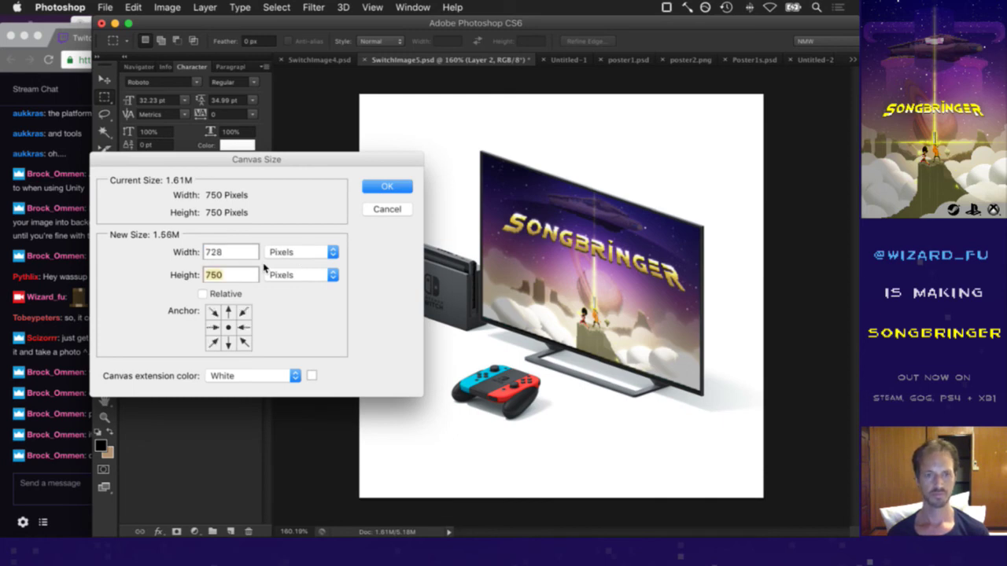
type("728")
key("Return")
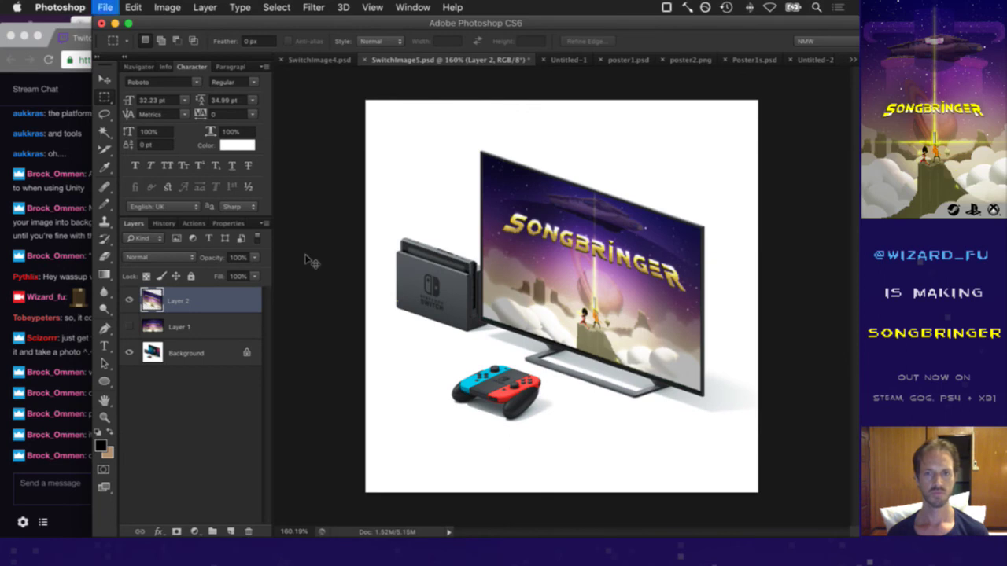
Switch to SwitchImage4.psd and resize the whole image to 2048 by 2048 pixels
left_click(854, 60)
left_click(805, 142)
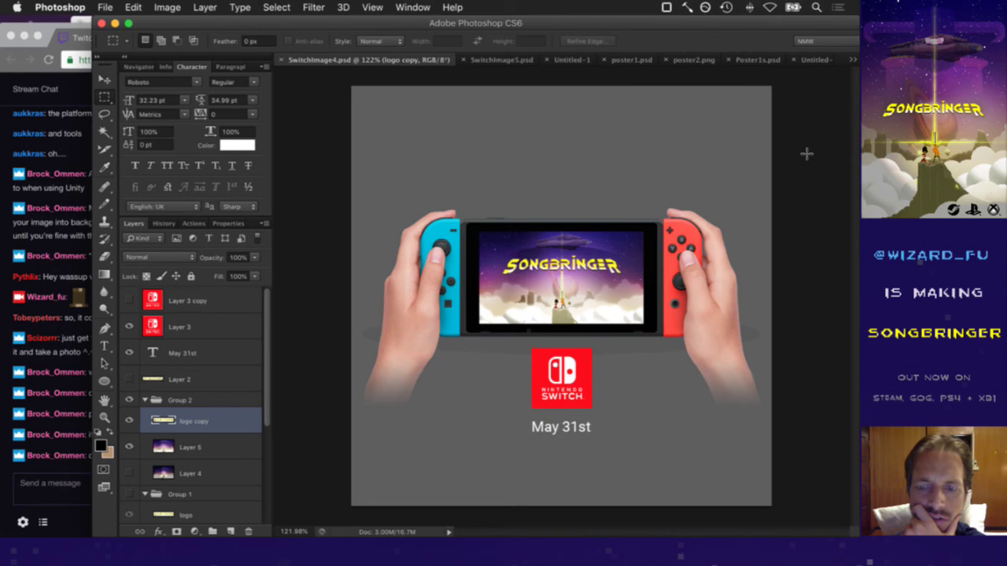
left_click(188, 354)
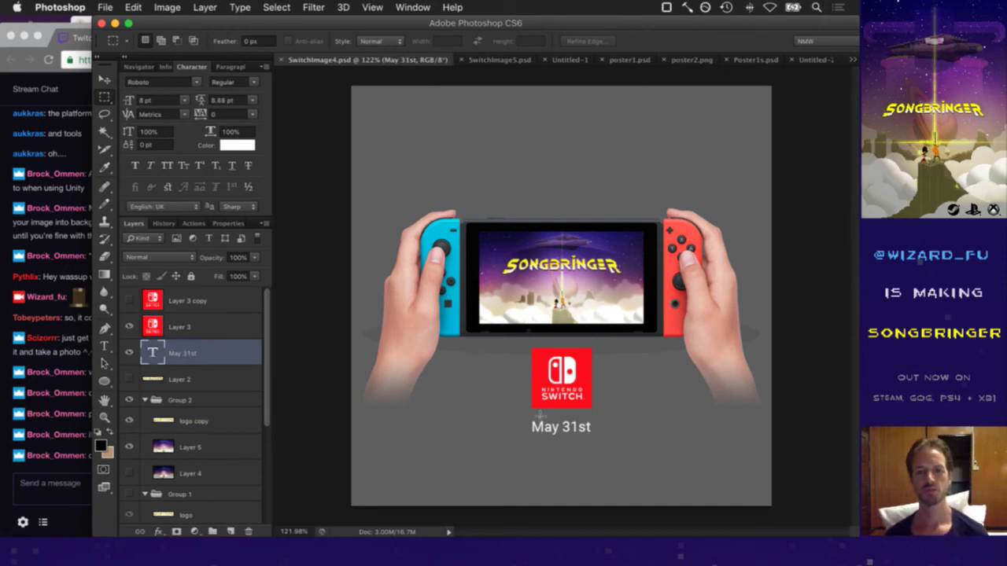
key("super+alt+i")
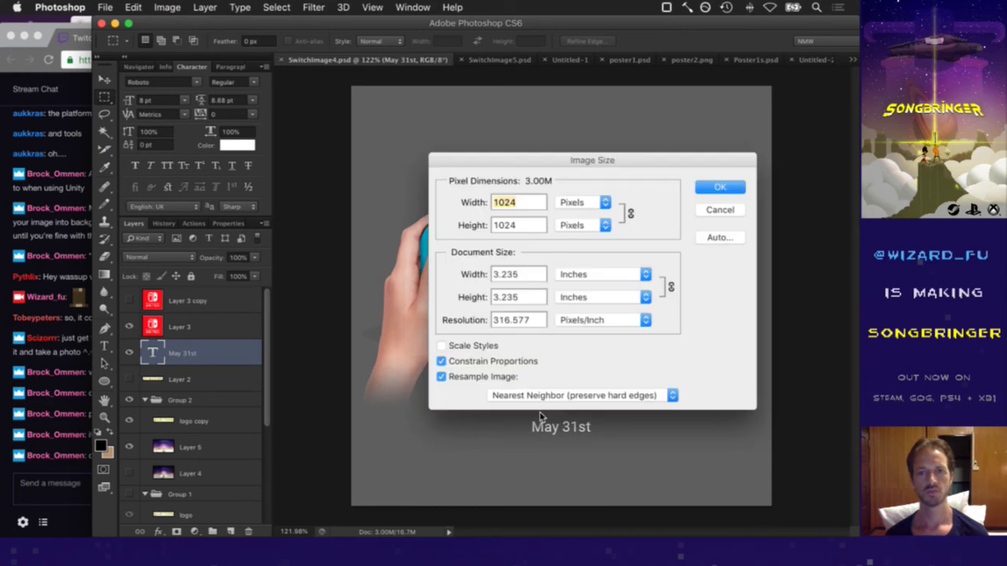
type("2048")
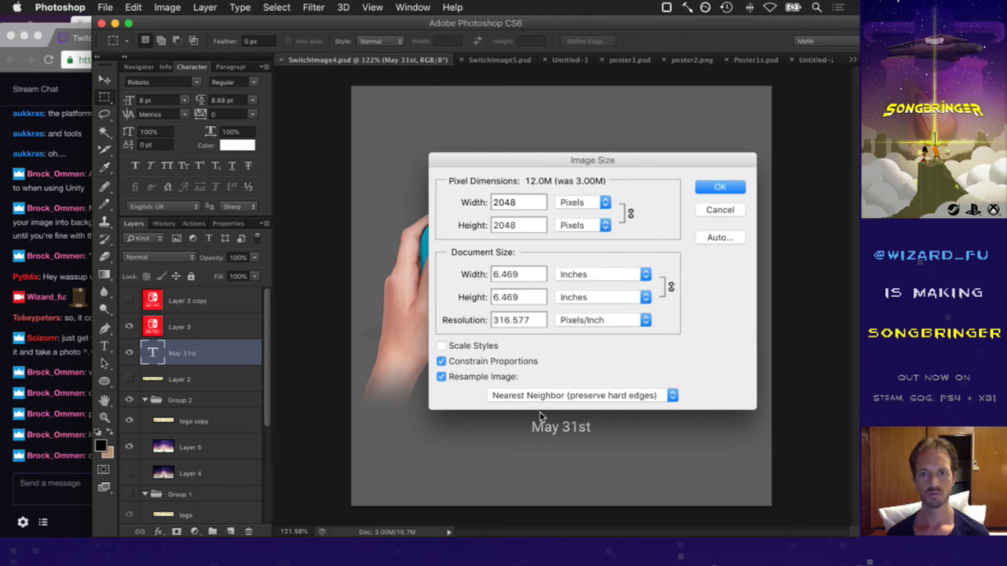
key("Return")
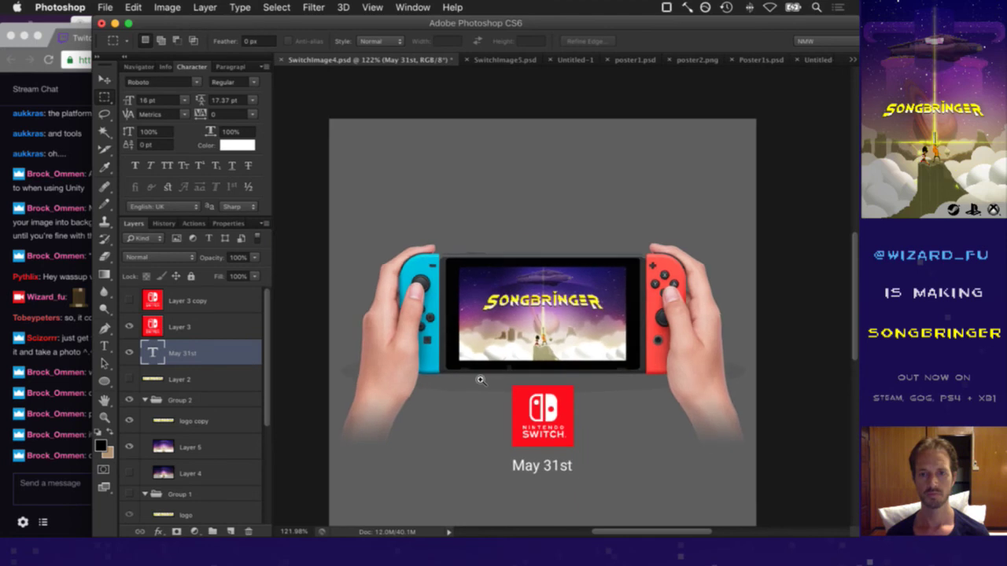
key("super+0")
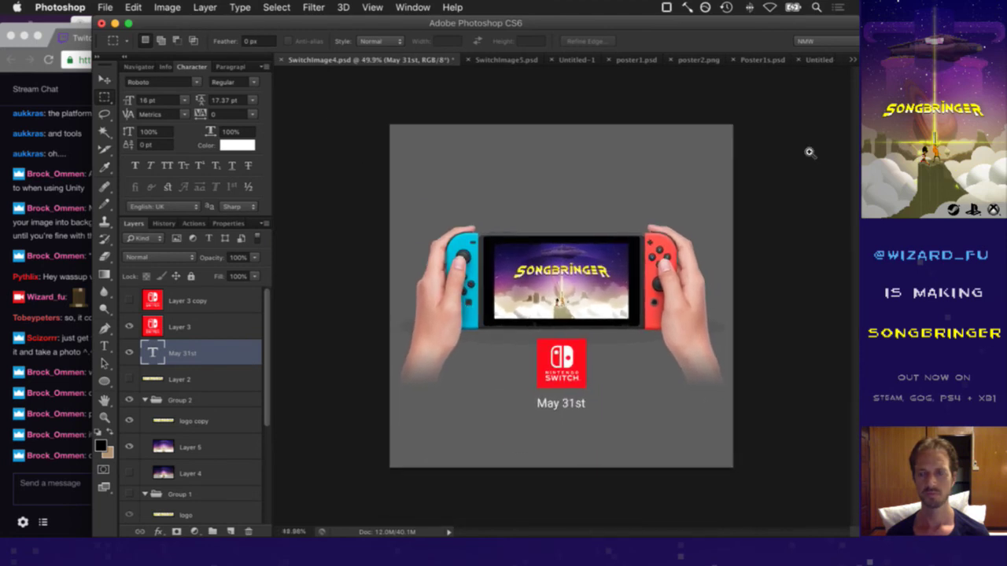
Paste the Nintendo Switch logo from Untitled-1 into SwitchImage4.psd, directly above Layer 3
left_click(851, 59)
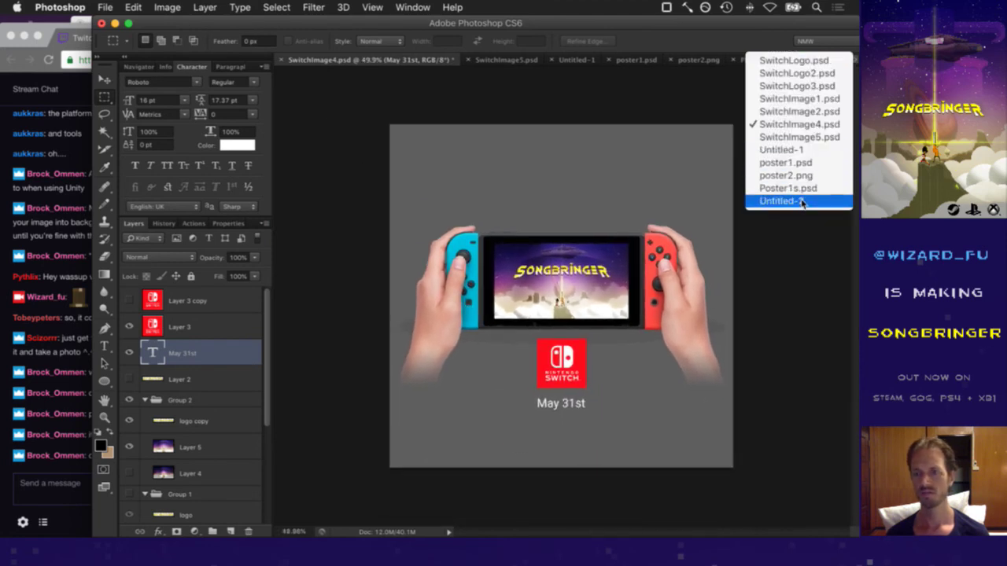
left_click(795, 151)
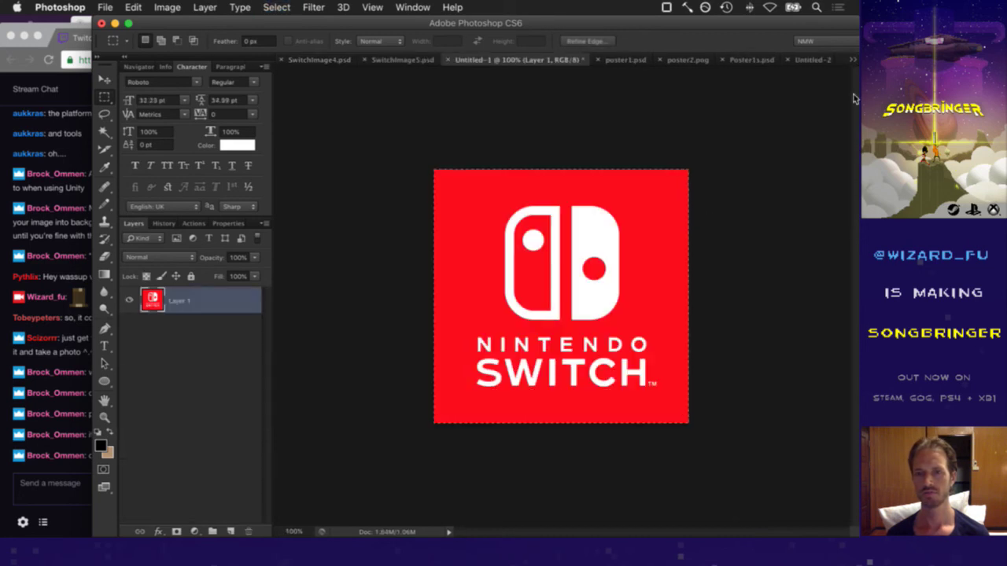
left_click(852, 60)
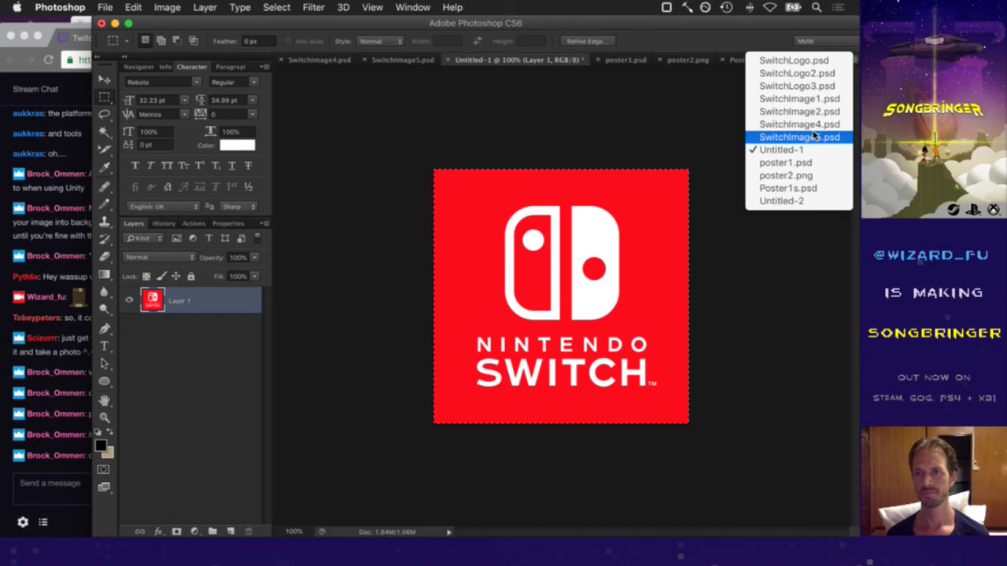
left_click(509, 289)
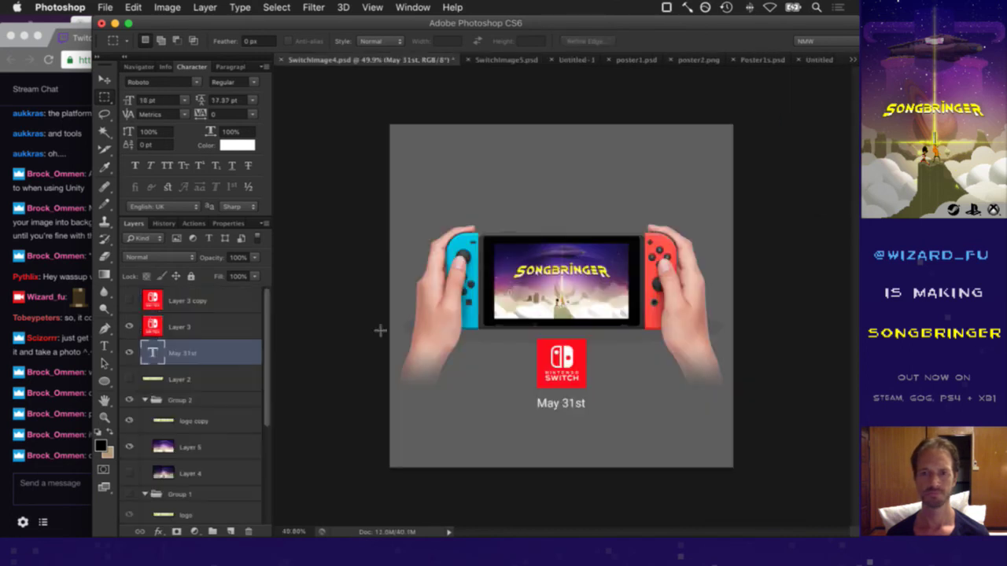
left_click(202, 329)
key("super+v")
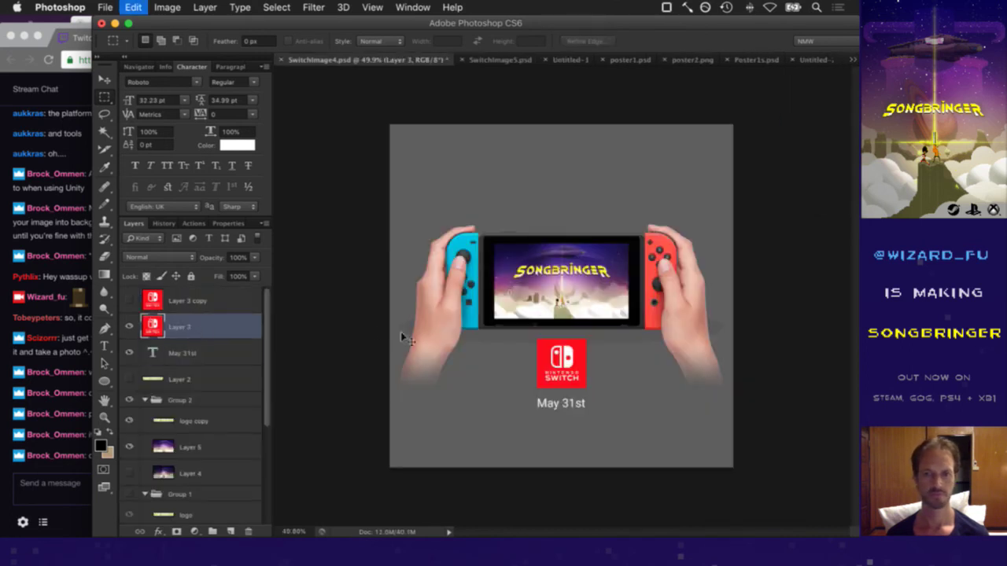
Scale the pasted Nintendo Switch logo to about 302 by 302 px and place it over the existing logo above the May 31st text
key("v")
left_click_drag(571, 299, 631, 379)
left_click_drag(661, 464, 587, 387)
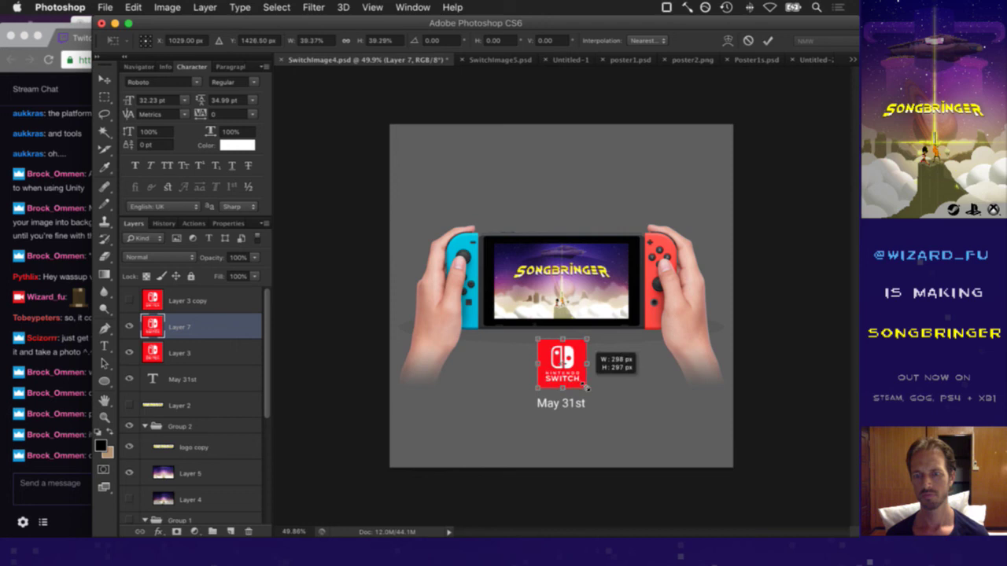
left_click_drag(587, 387, 588, 388)
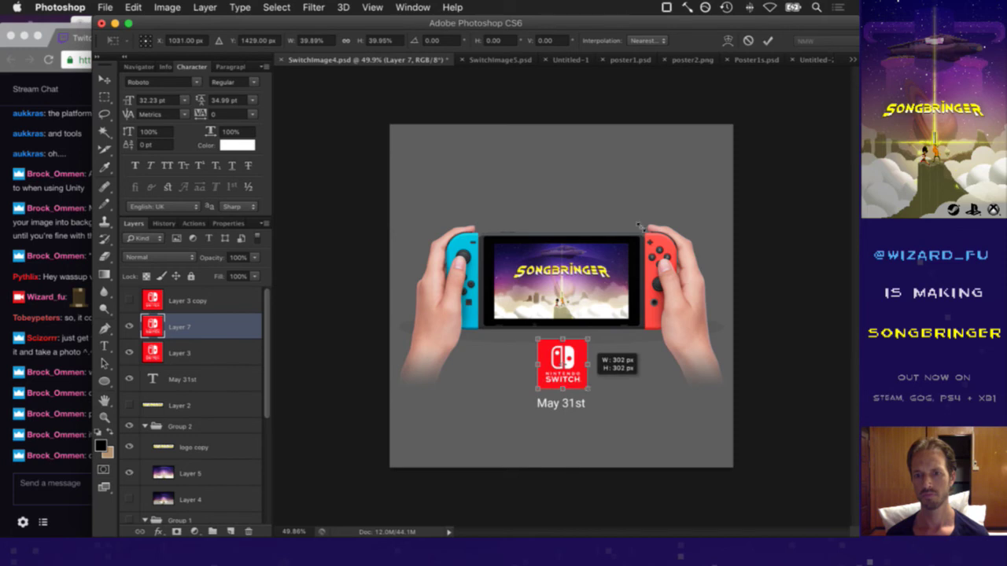
left_click_drag(639, 226, 638, 226)
left_click_drag(563, 360, 630, 356)
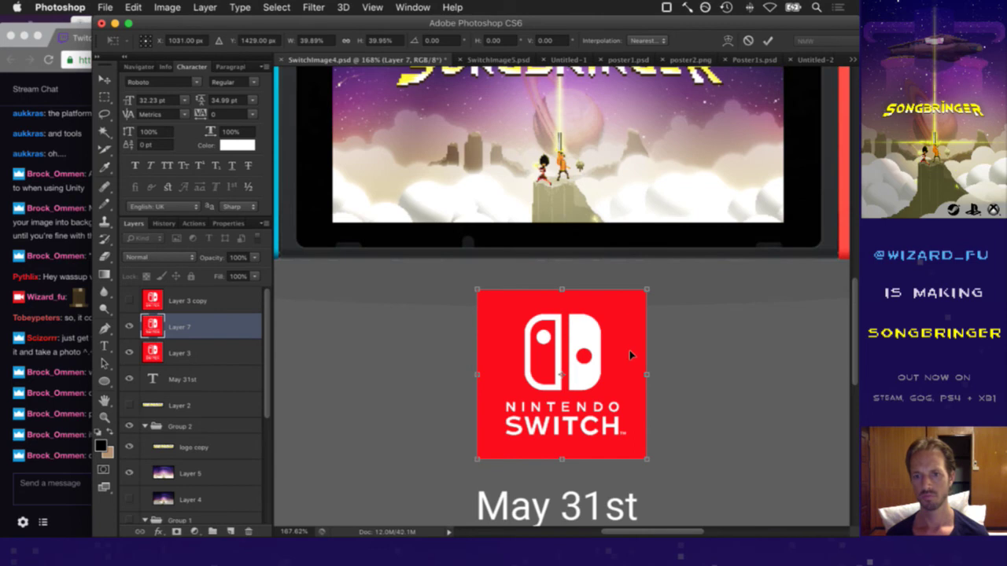
left_click(768, 40)
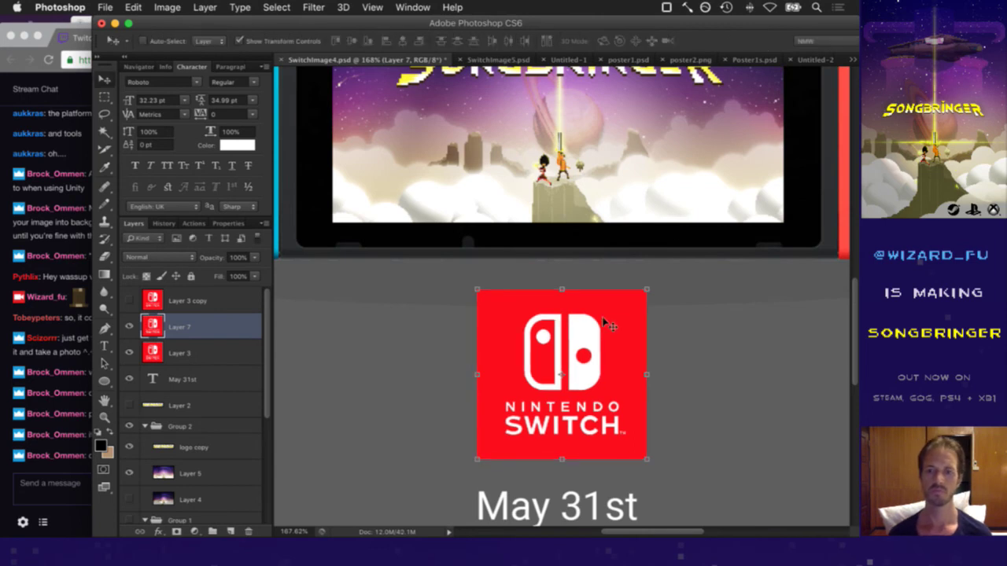
key("m")
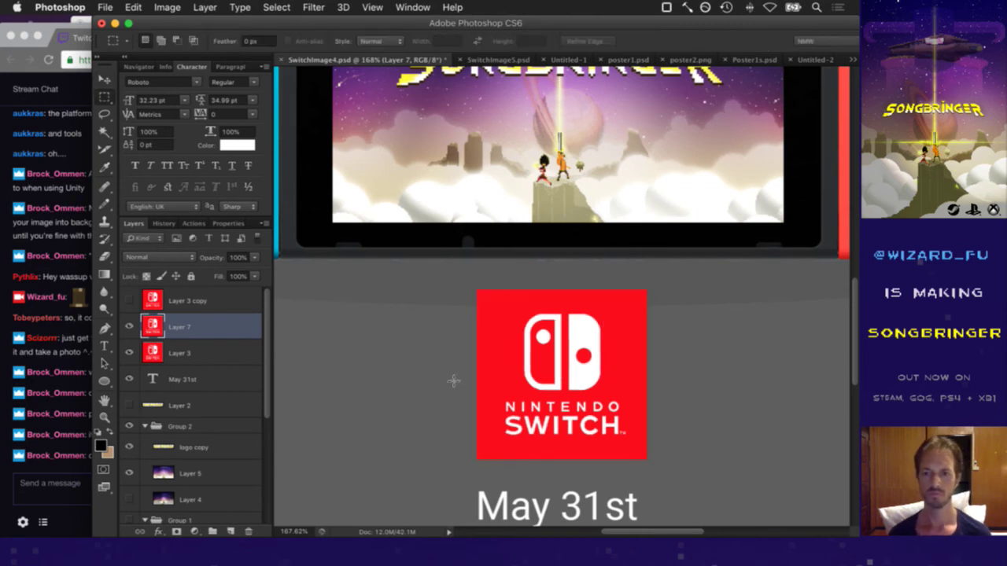
Delete the Layer 3 and Layer 3 copy logo layers, keeping the sharper logo on Layer 7
scroll(460, 370, "down", 5)
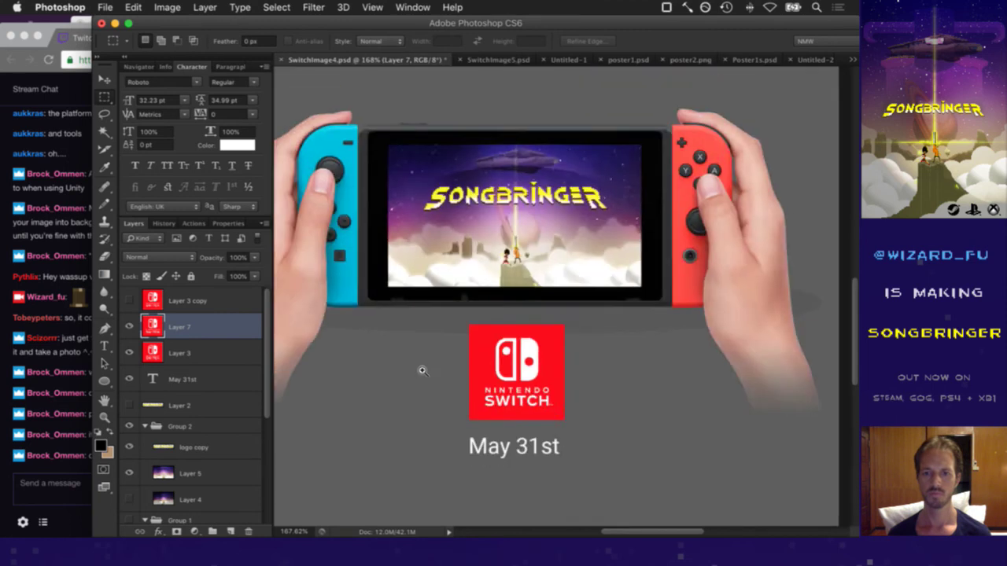
left_click_drag(150, 357, 248, 532)
left_click_drag(189, 303, 248, 532)
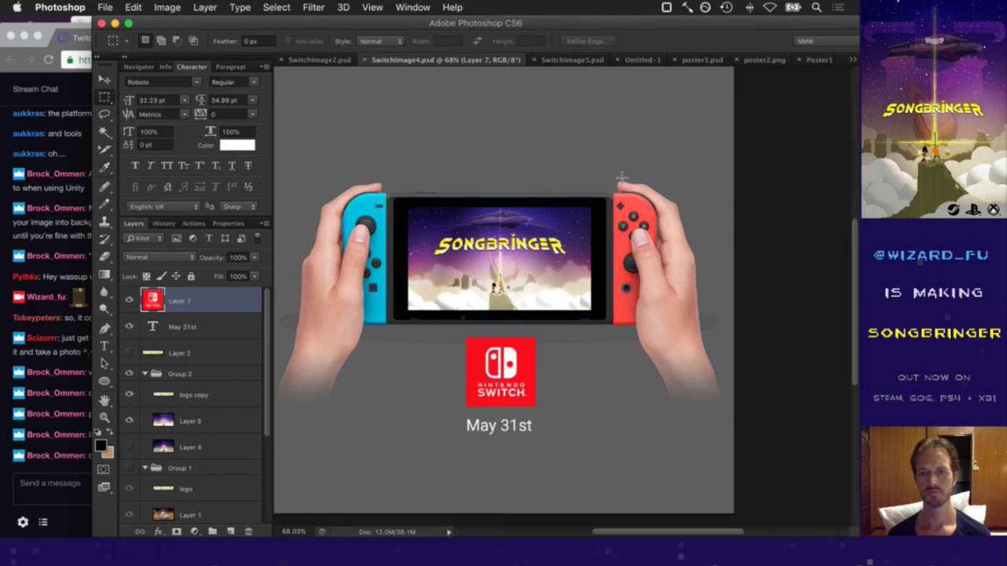
left_click(547, 307, "alt")
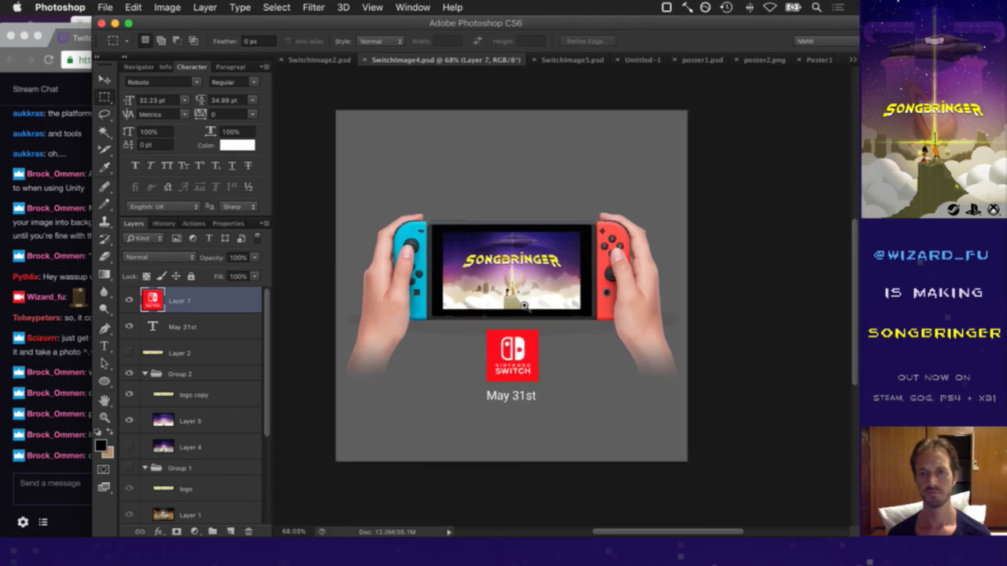
left_click(524, 305, "alt")
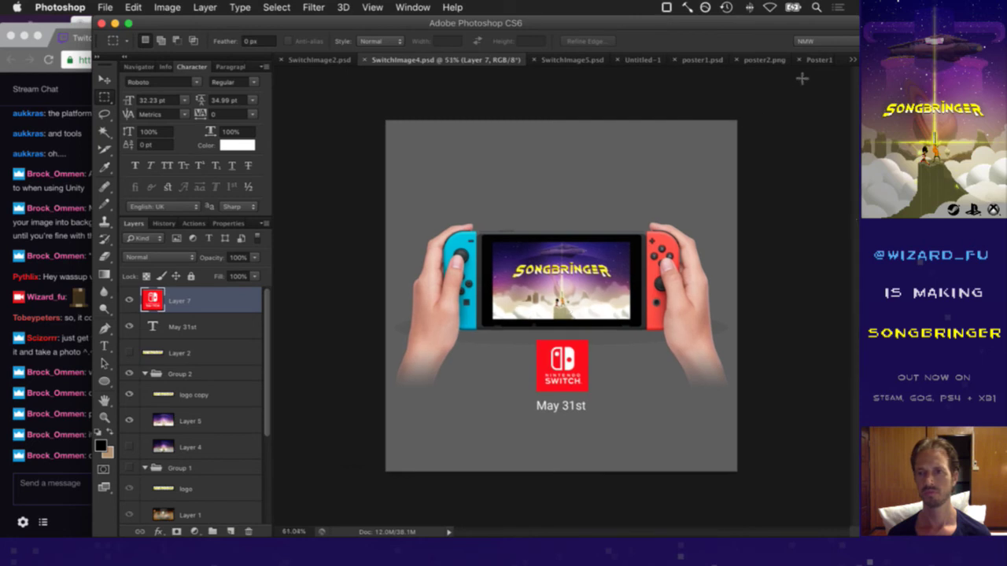
Close the Poster1s.psd document without saving its changes
key("ctrl+Tab")
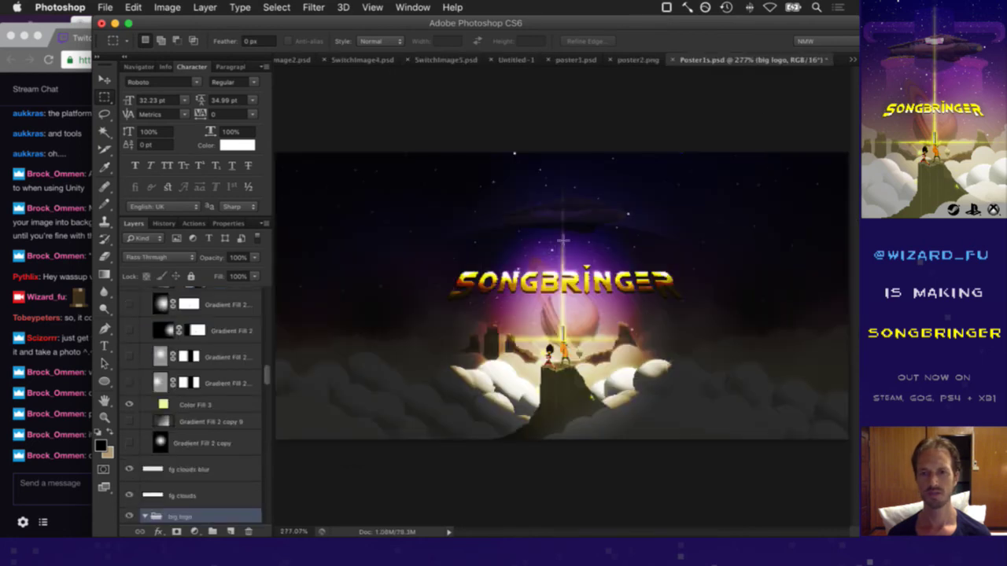
key("super+w")
left_click(397, 206)
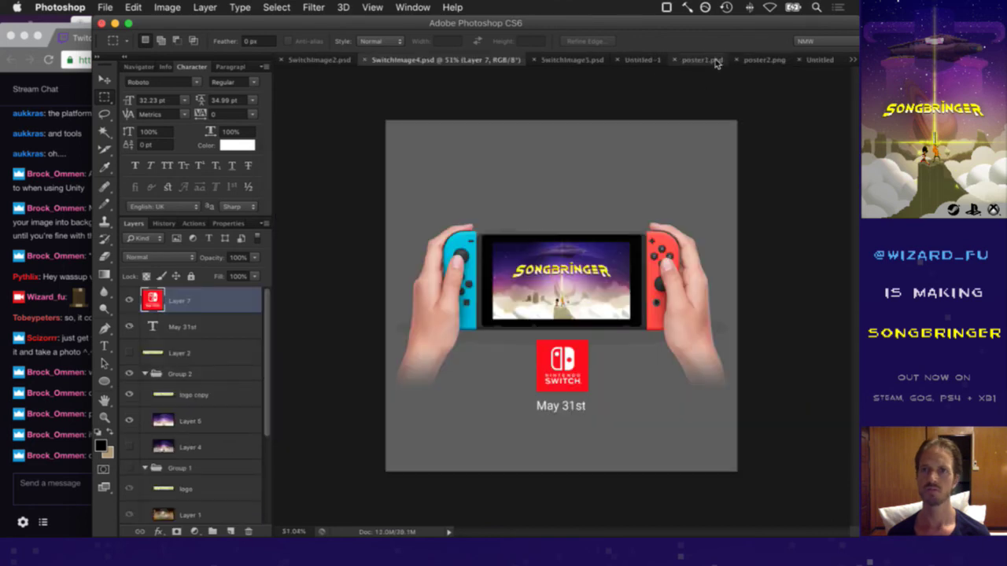
Duplicate the big logo group from poster1.psd into SwitchImage4.psd
left_click(713, 62)
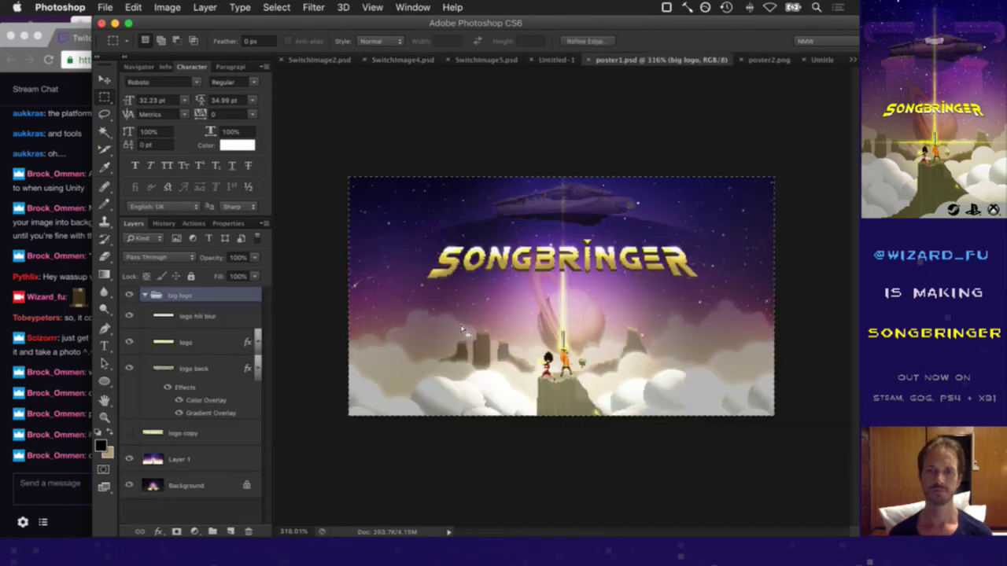
right_click(200, 291)
left_click(253, 248)
left_click(360, 275)
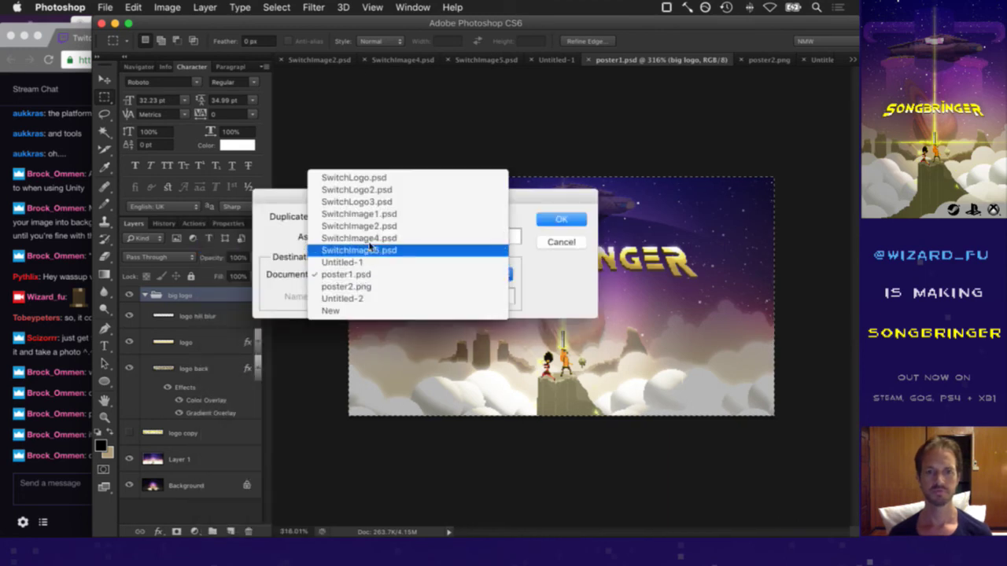
left_click(371, 239)
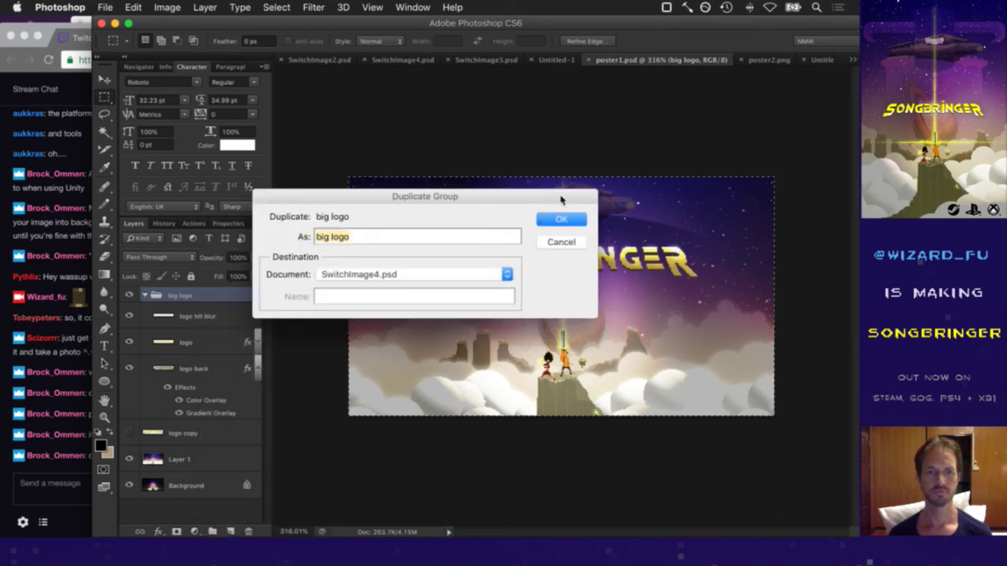
left_click(560, 219)
In SwitchImage4.psd, move the collapsed big logo group into Group 2 above logo copy, and hide the logo copy layer
left_click(402, 66)
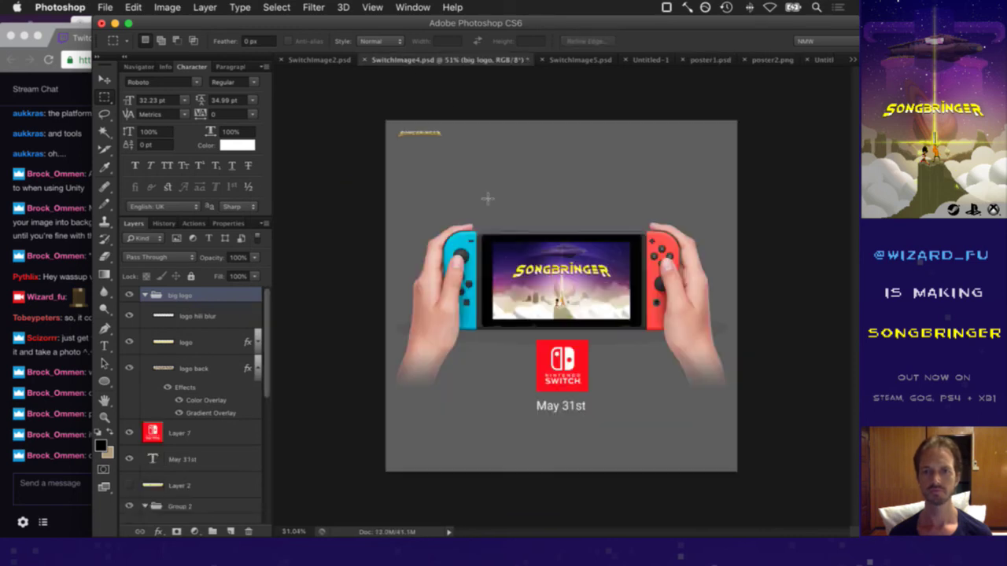
left_click(145, 295)
left_click_drag(156, 294, 187, 407)
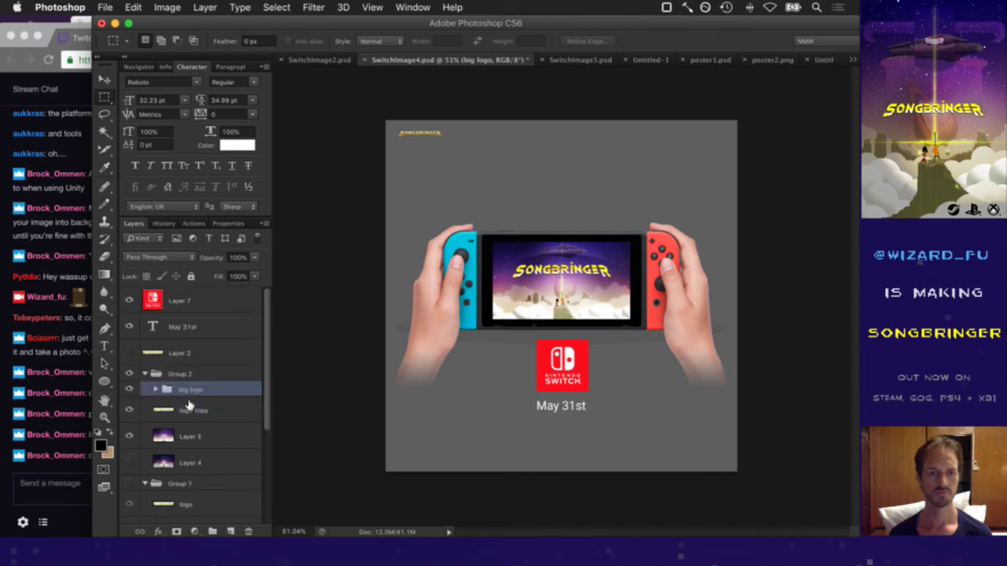
left_click(131, 409)
Scale the big logo group to 200% in width and height
key("v")
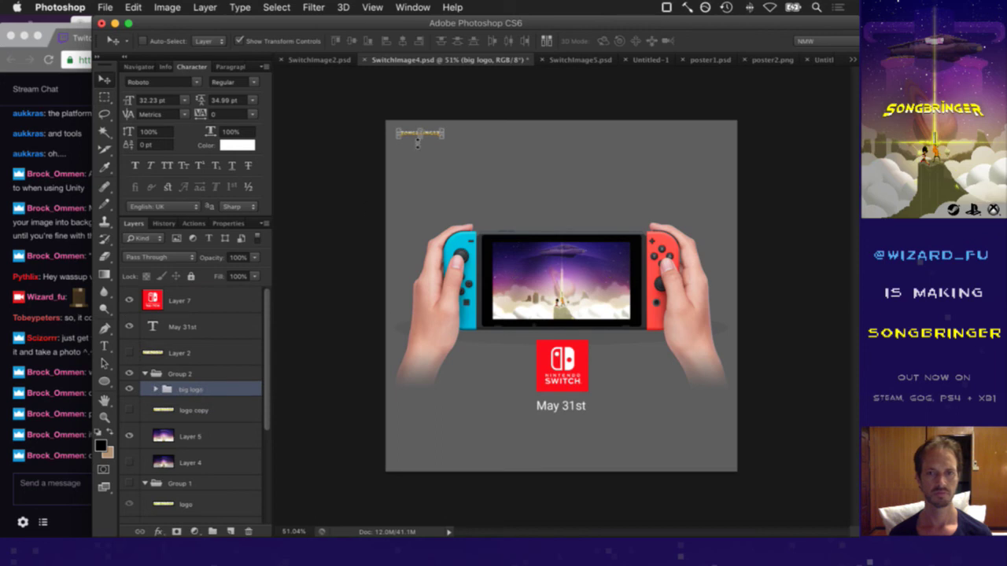
left_click_drag(410, 128, 532, 257)
key("super+z")
key("super+t")
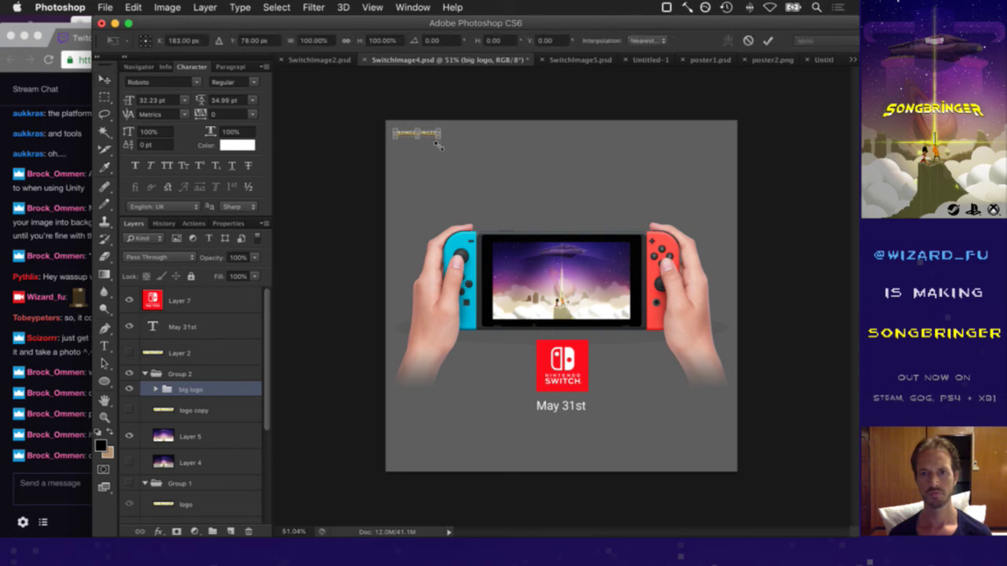
left_click_drag(439, 141, 489, 145)
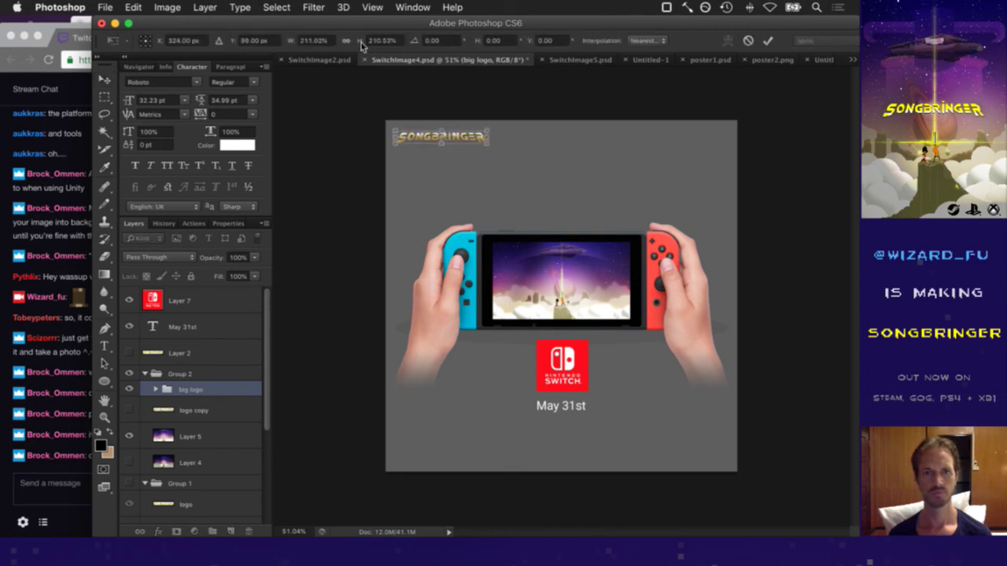
left_click(326, 41)
type("200")
key("Tab")
type("200")
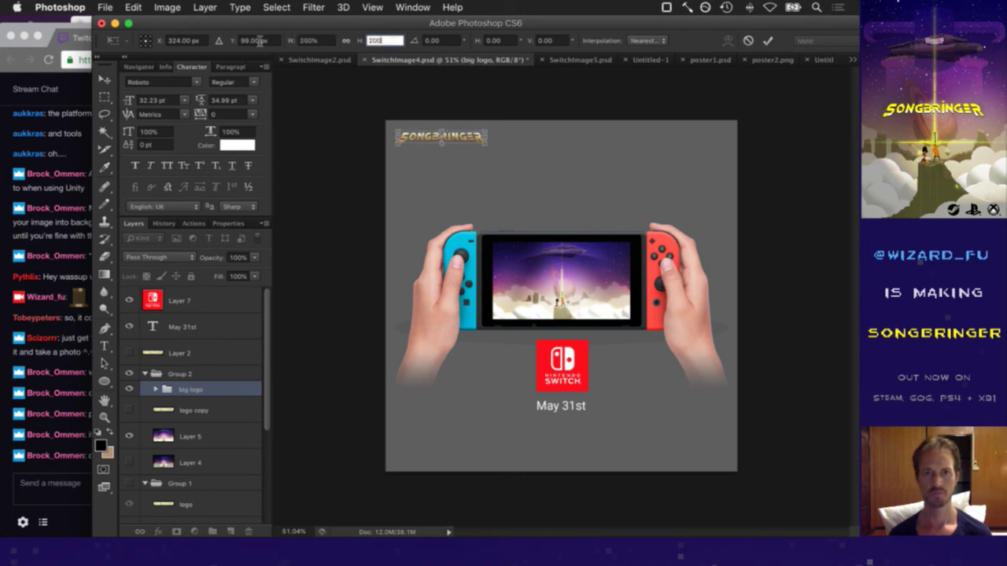
left_click(770, 43)
Position the big logo group over the console's screen above the two characters, nudge it upward, and save the document
left_click_drag(470, 135, 585, 263)
key("Up")
key("Up")
key("Up")
key("Up")
key("Up")
key("Up")
key("Up")
key("Up")
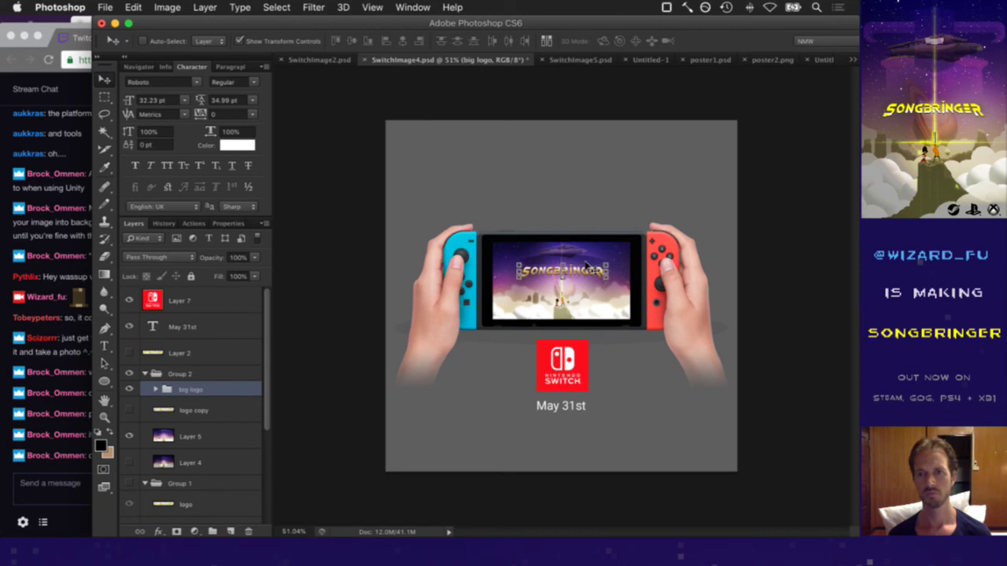
key("Up")
key("Up")
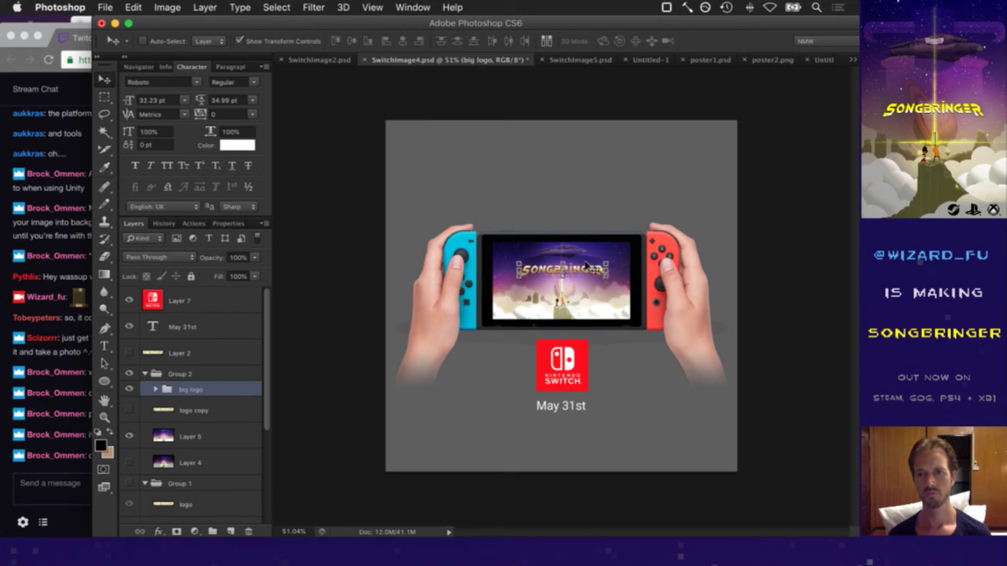
key("m")
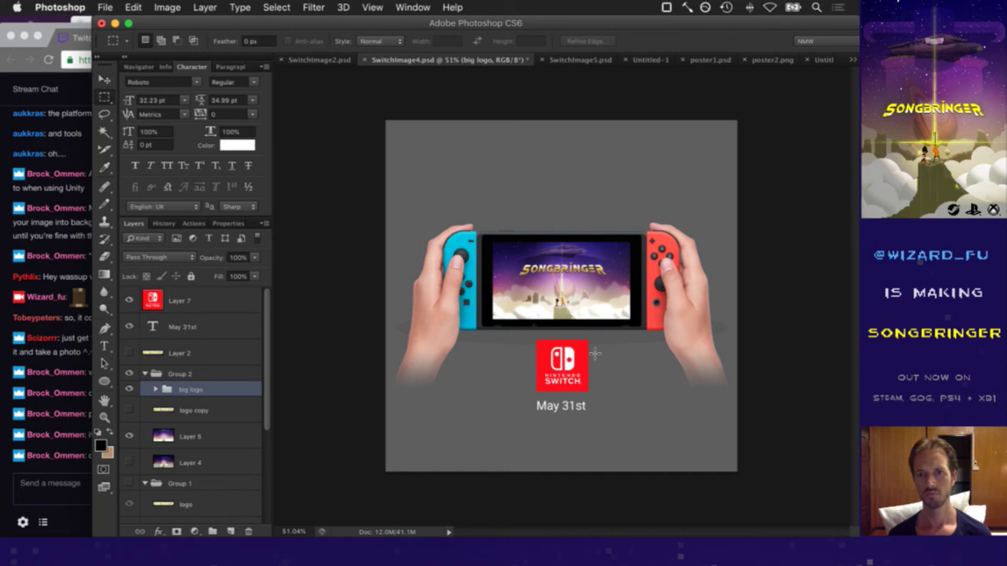
key("v")
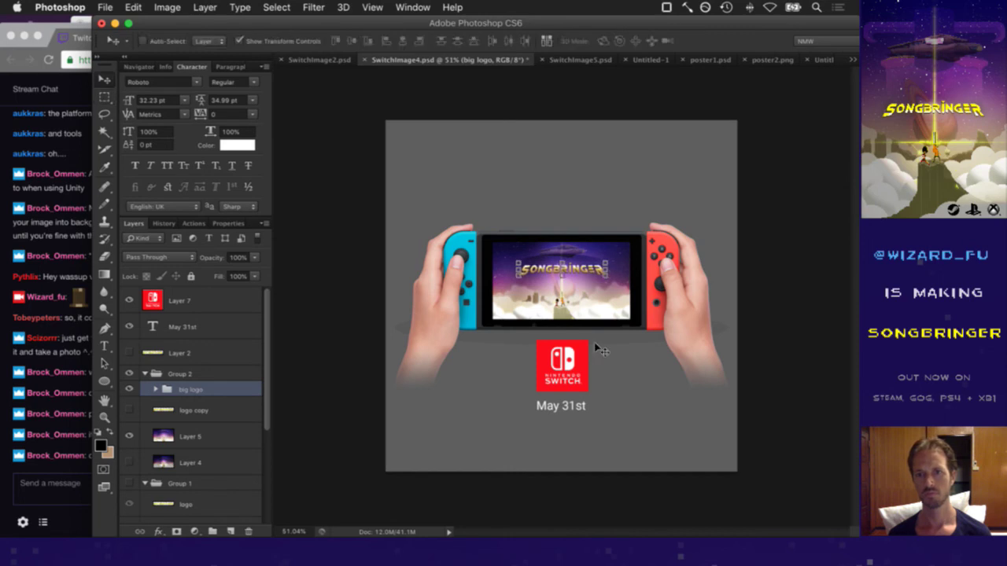
key("m")
left_click_drag(578, 317, 594, 317)
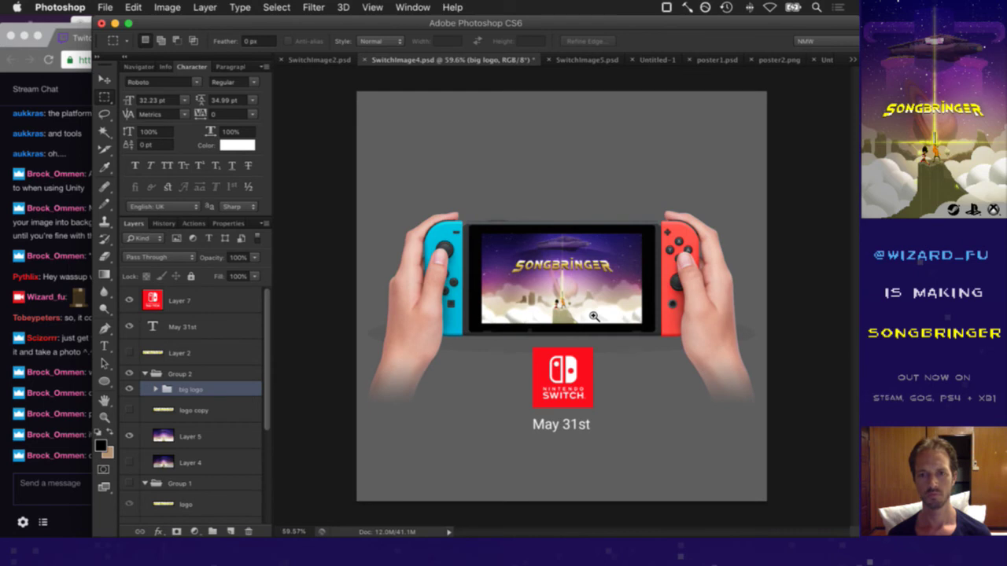
key("super+s")
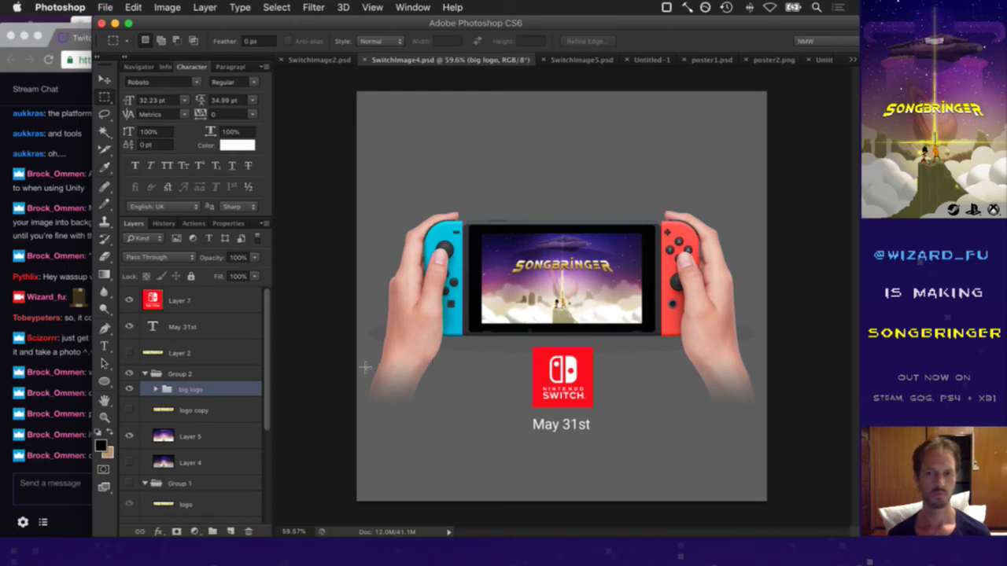
Compare the big logo group with the logo copy layer by alternating their visibility
left_click(129, 389)
left_click(129, 411)
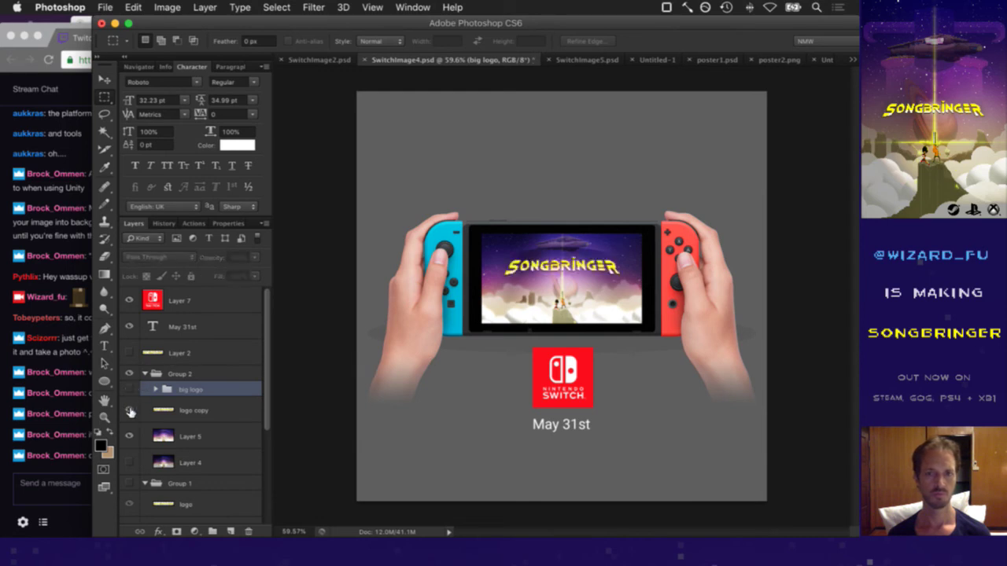
left_click(130, 410)
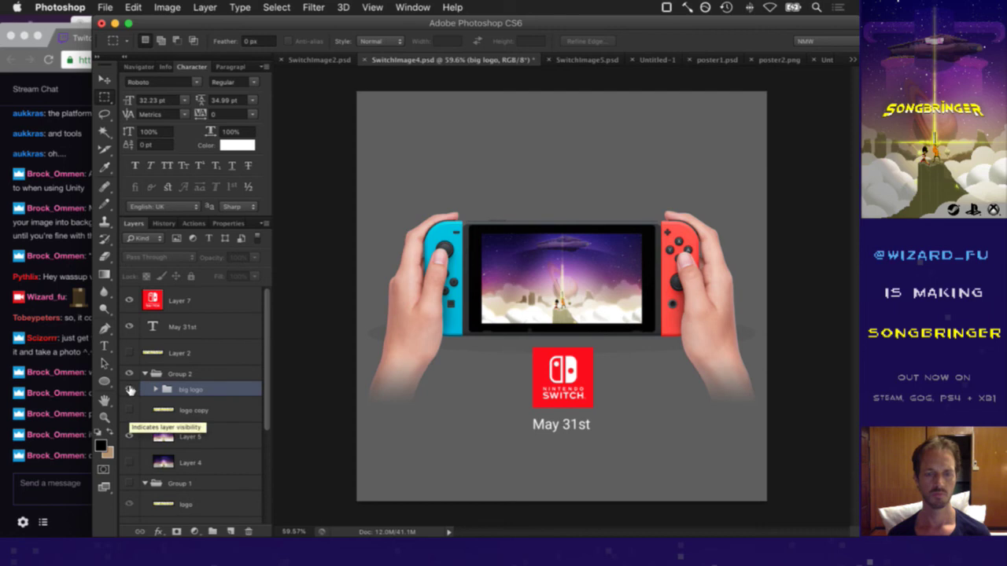
left_click(130, 390)
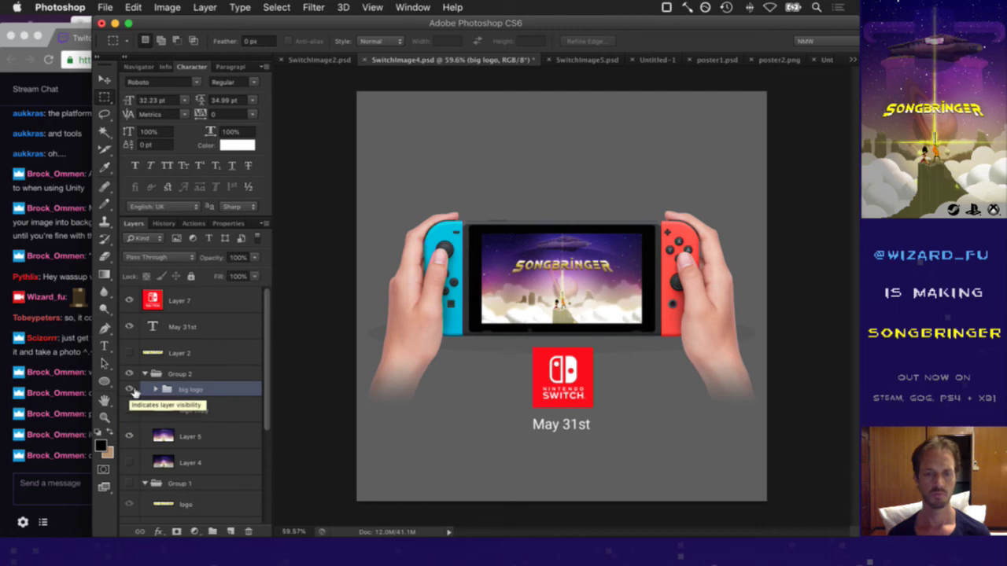
Show logo copy in place of the big logo group, sample its yellow lettering, and copy the hex value fcff37
left_click(129, 389)
left_click(129, 410)
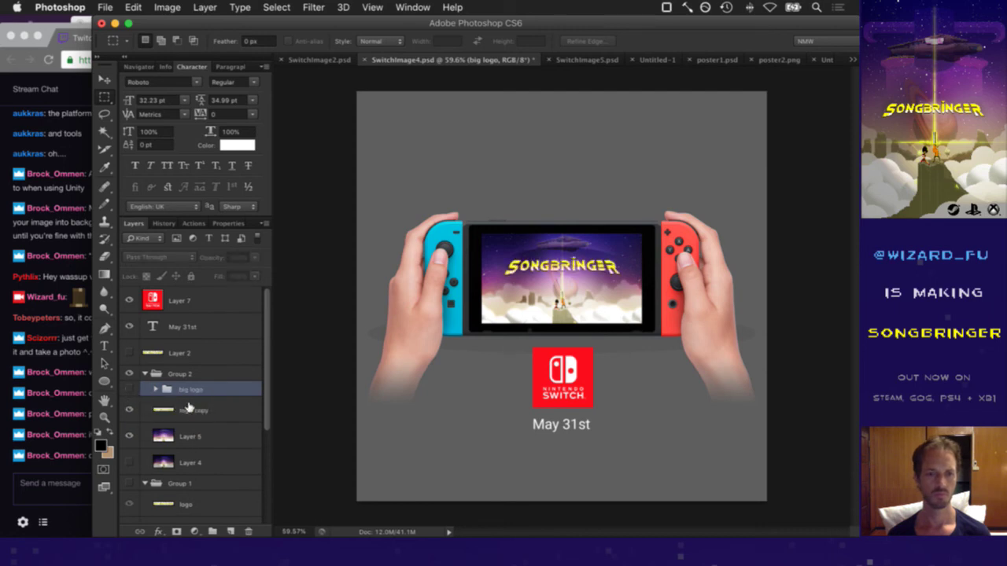
left_click(195, 409)
key("i")
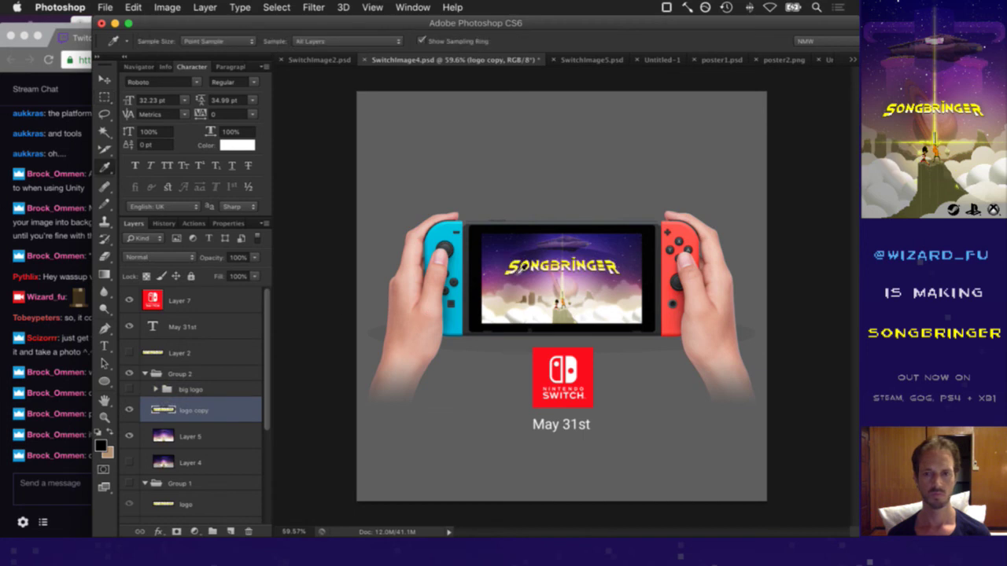
left_click(519, 270)
left_click(520, 270)
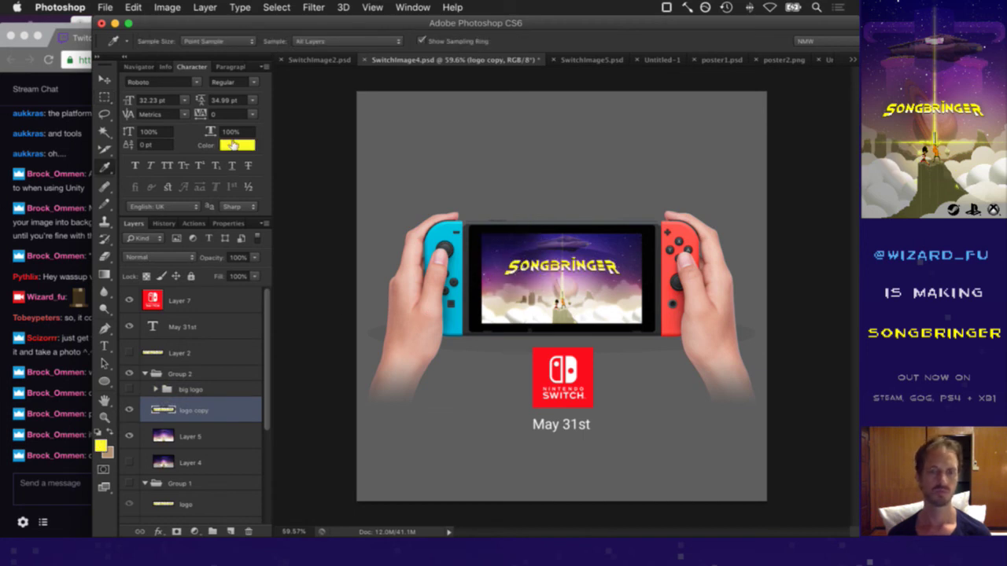
left_click(101, 445)
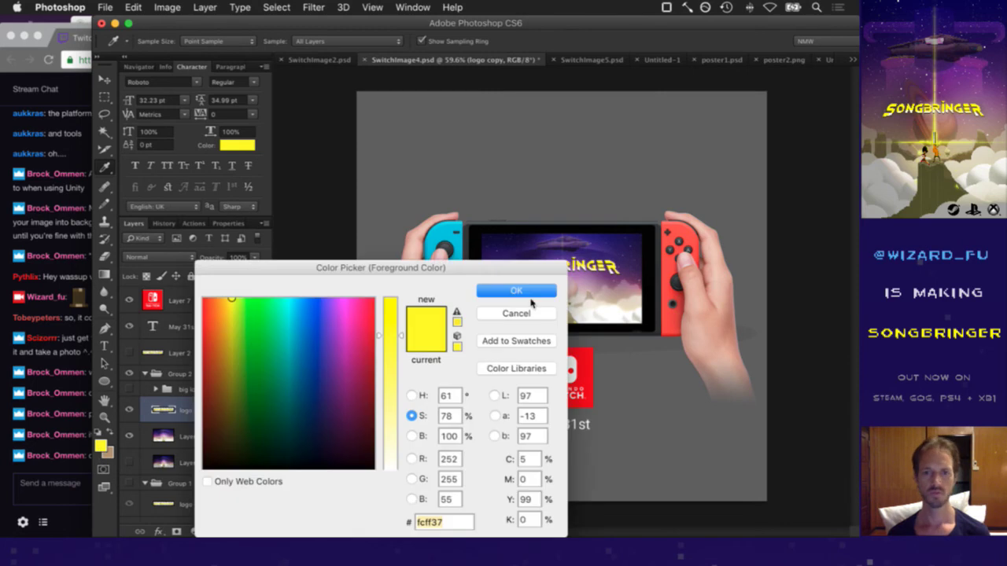
key("super+c")
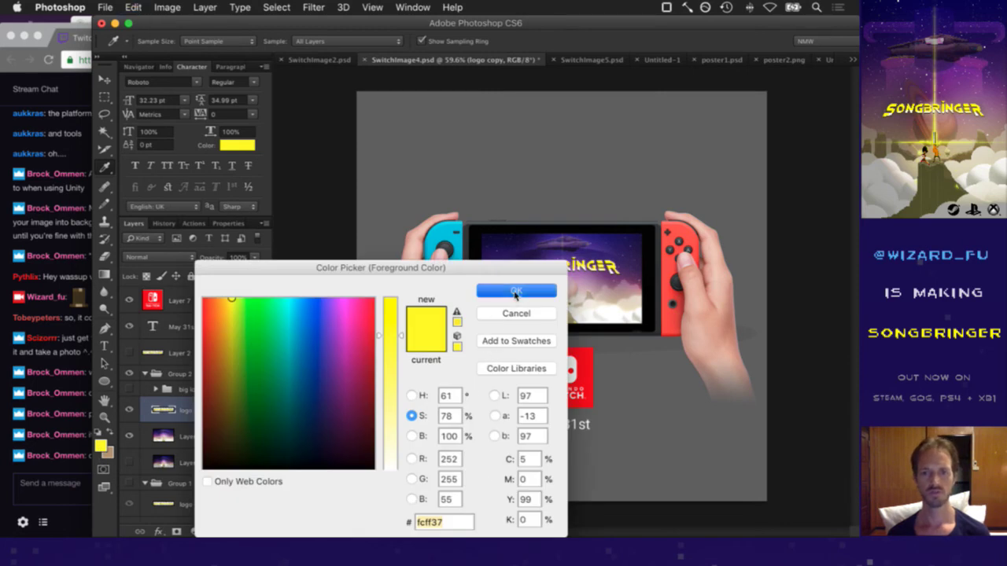
key("Escape")
Hide logo copy, show the big logo group again, and select the logo layer inside it
left_click(129, 409)
left_click(129, 388)
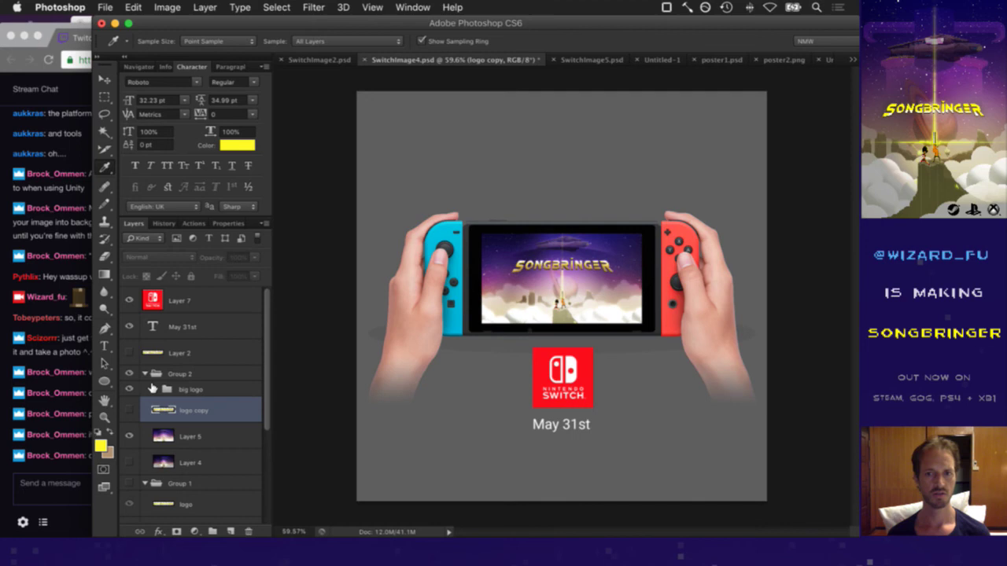
left_click(155, 389)
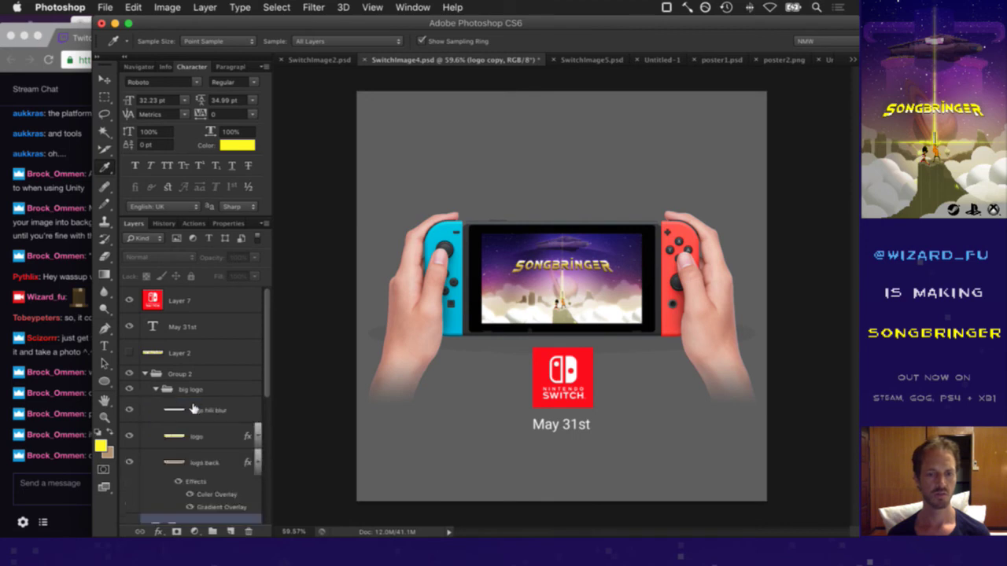
left_click(186, 434)
left_click(129, 435)
left_click(129, 434)
left_click(537, 279)
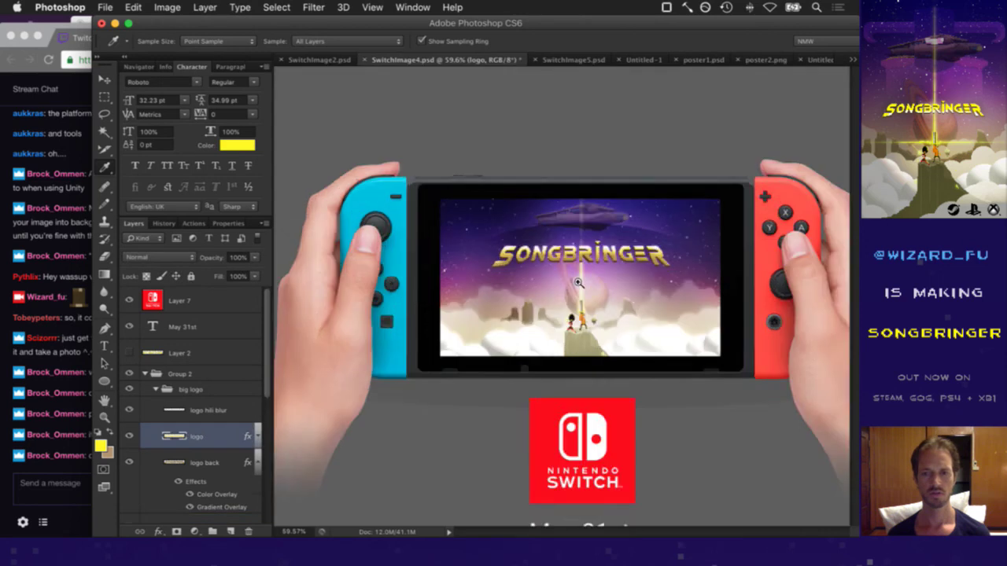
Add a Color Overlay effect with the colour fcff37 to the logo layer
double_click(233, 436)
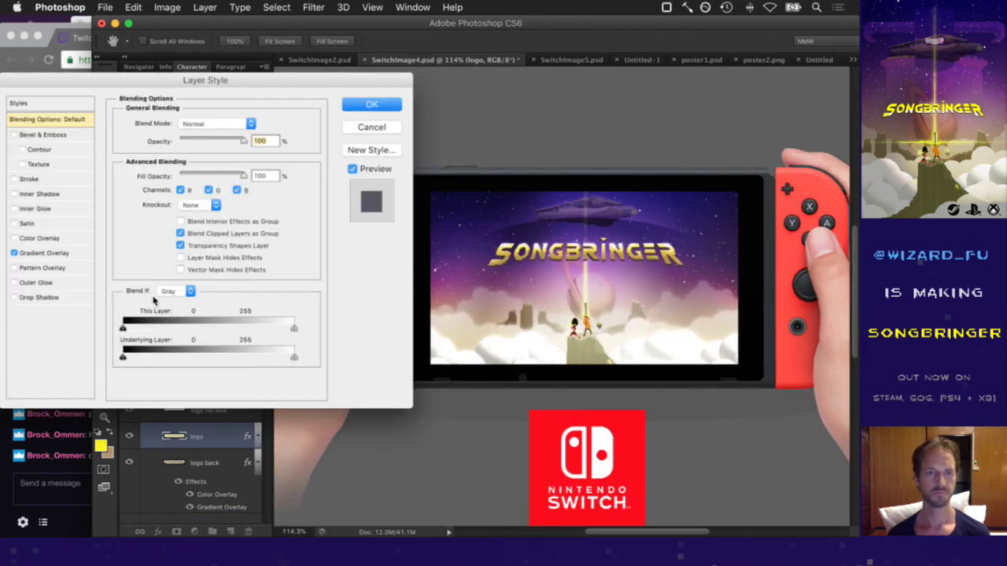
left_click(35, 240)
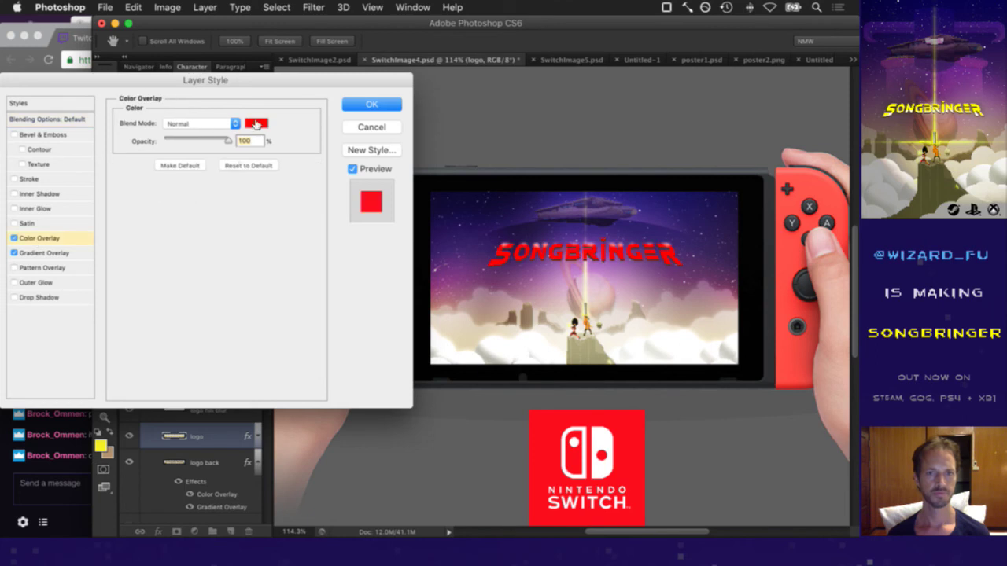
left_click(255, 123)
double_click(459, 523)
type("fcff37")
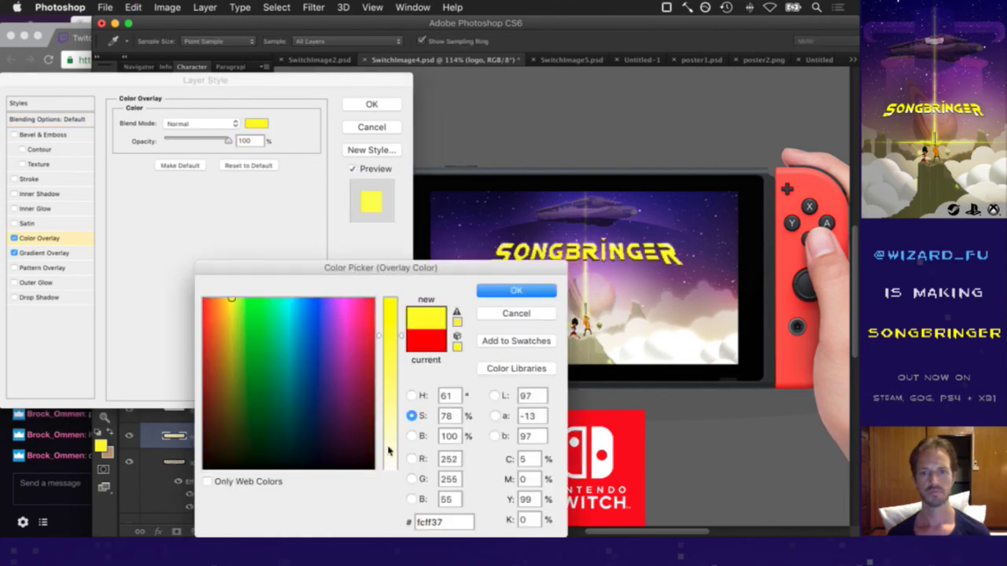
key("Return")
Set the logo's colour overlay to Overlay blend mode at 66% opacity and apply the layer style
left_click(213, 124)
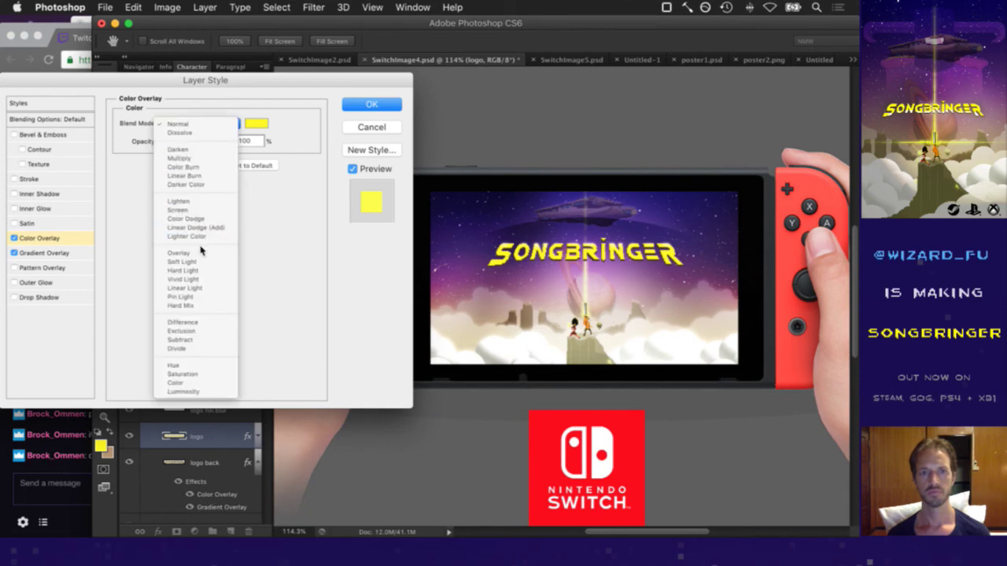
key("Escape")
left_click(190, 124)
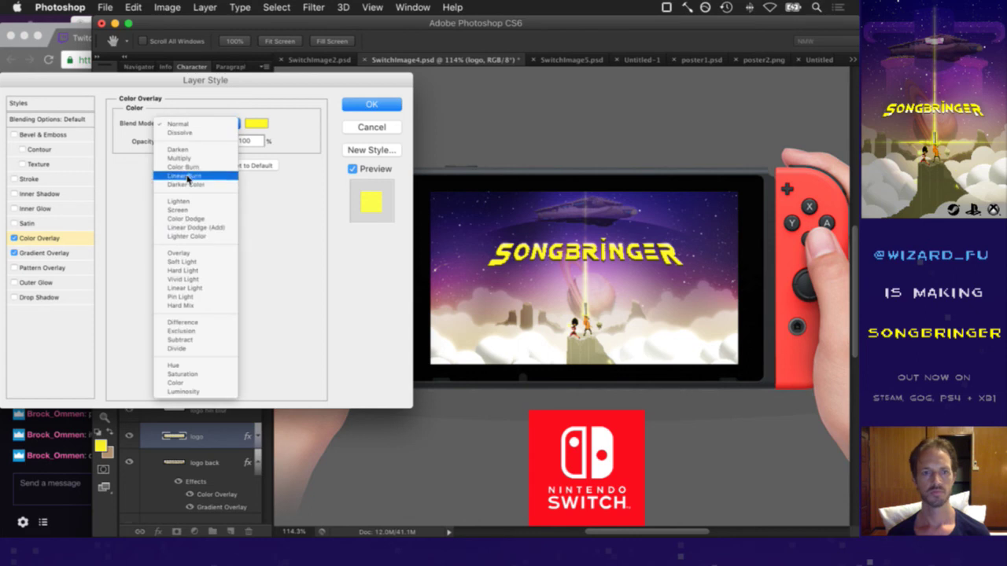
left_click(191, 252)
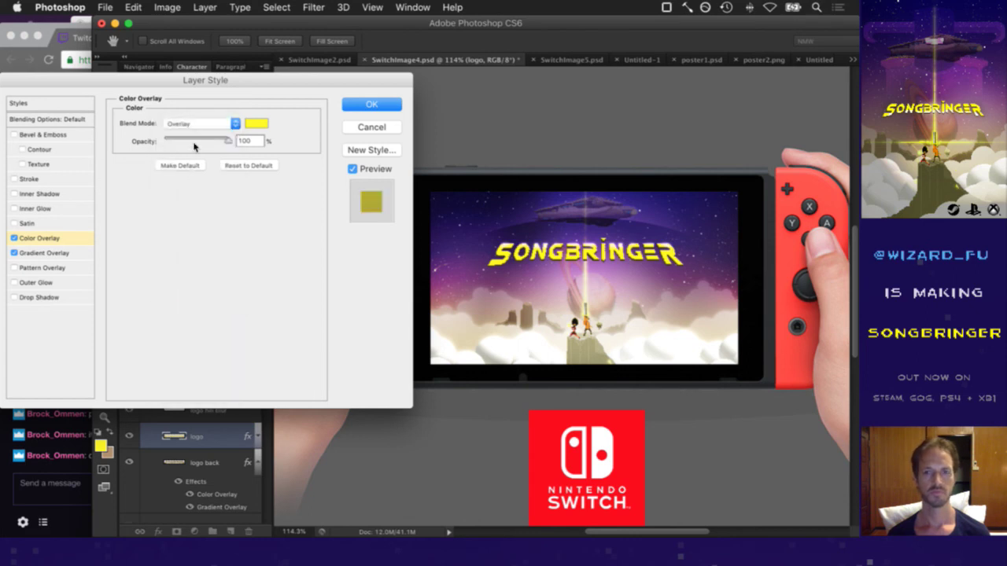
mouse_move(207, 138)
left_mouse_down()
mouse_move(173, 140)
mouse_move(207, 138)
left_mouse_up()
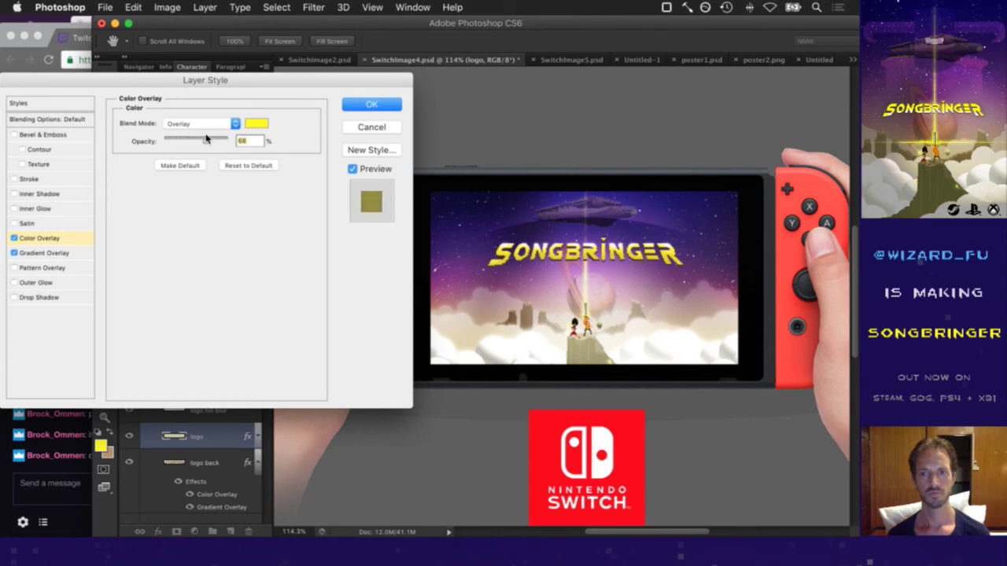
left_click(371, 107)
key("Down")
key("Down")
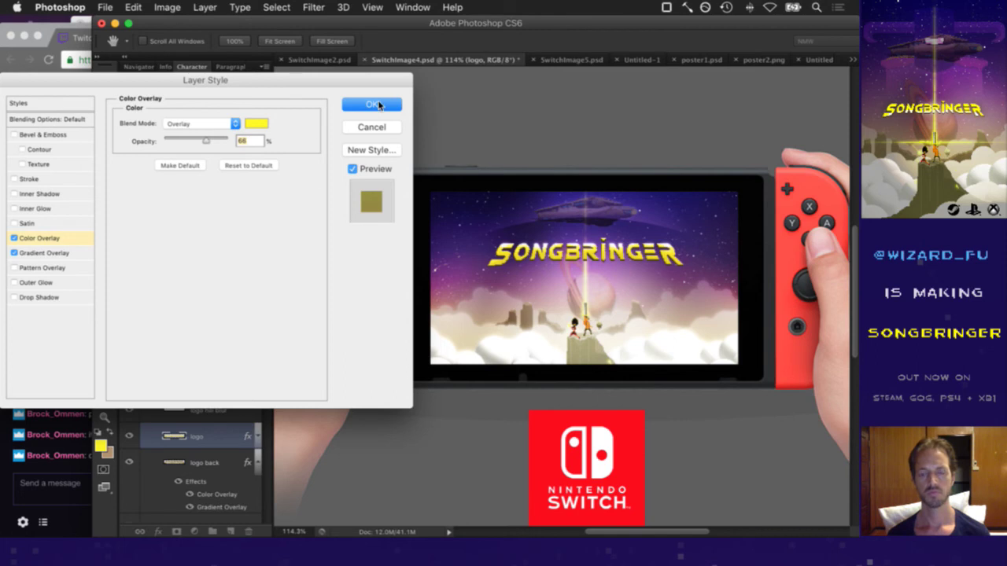
key("Return")
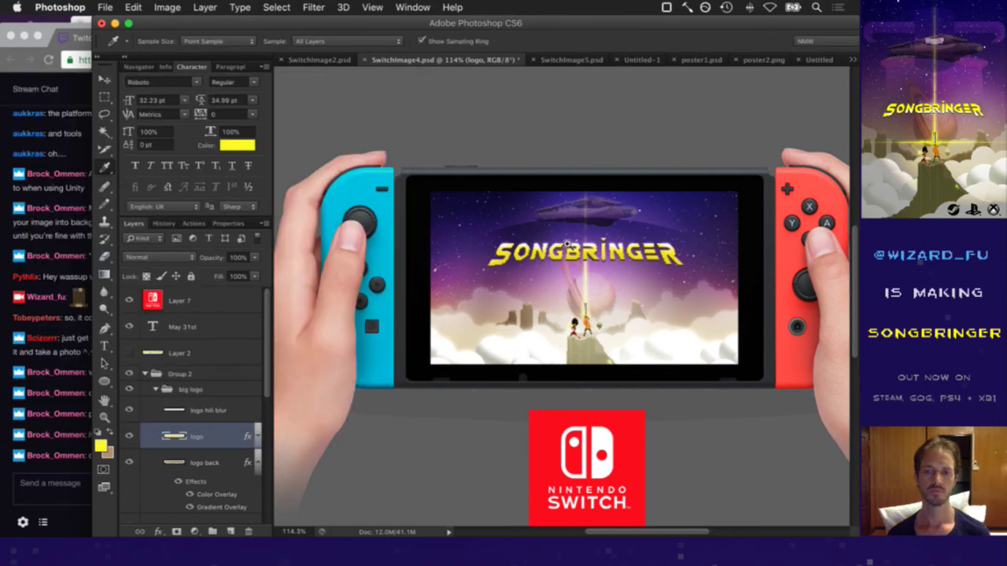
Collapse Group 2, select the May 31st text layer, and switch its visibility off and on to check it
scroll(566, 245, "down", 5)
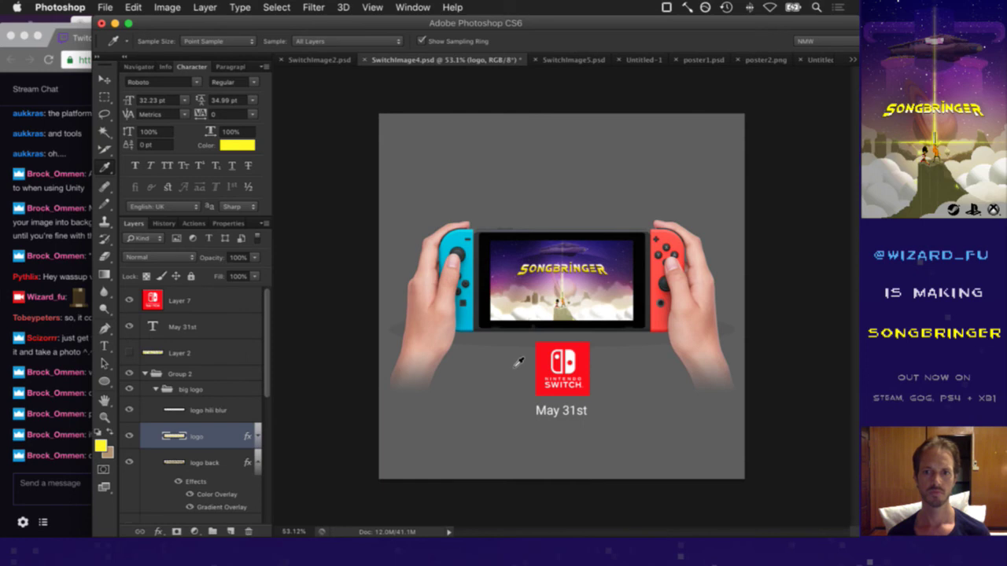
key("v")
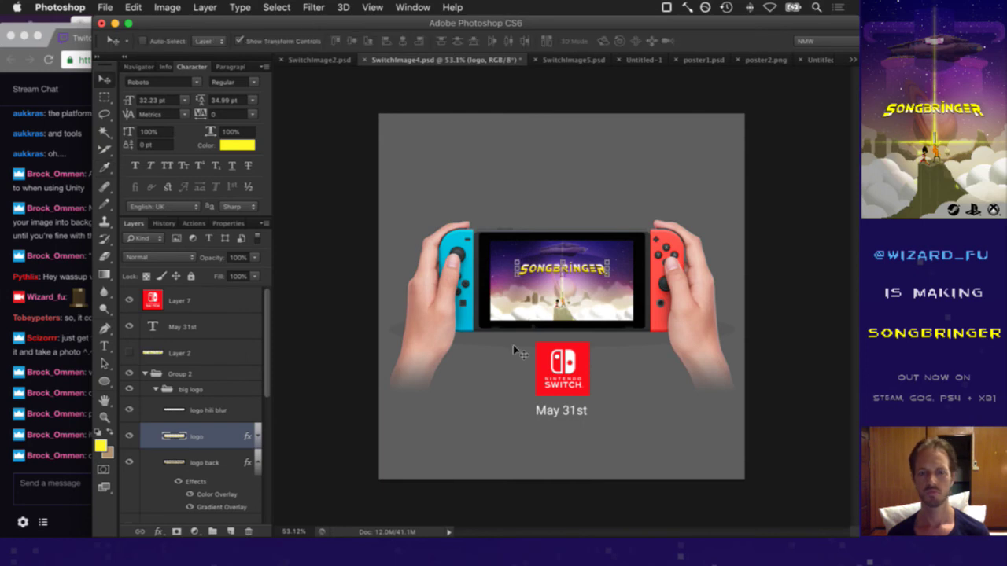
left_click(211, 388)
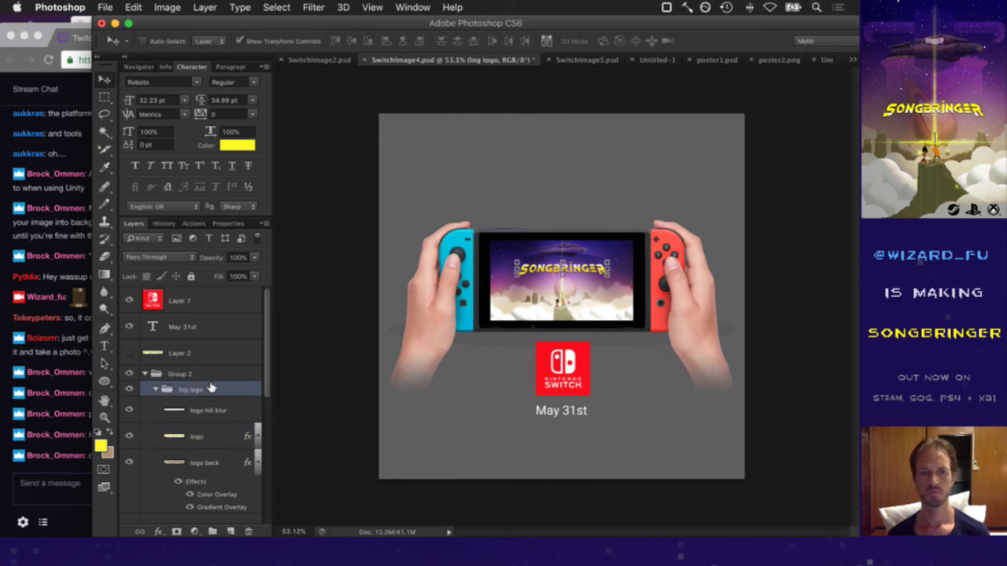
key("m")
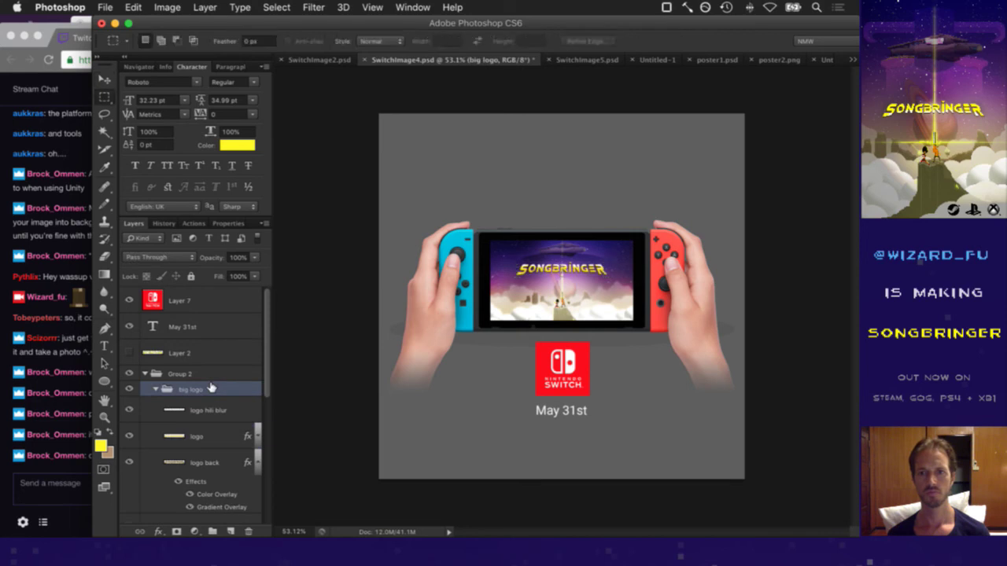
left_click(145, 373)
left_click(176, 327)
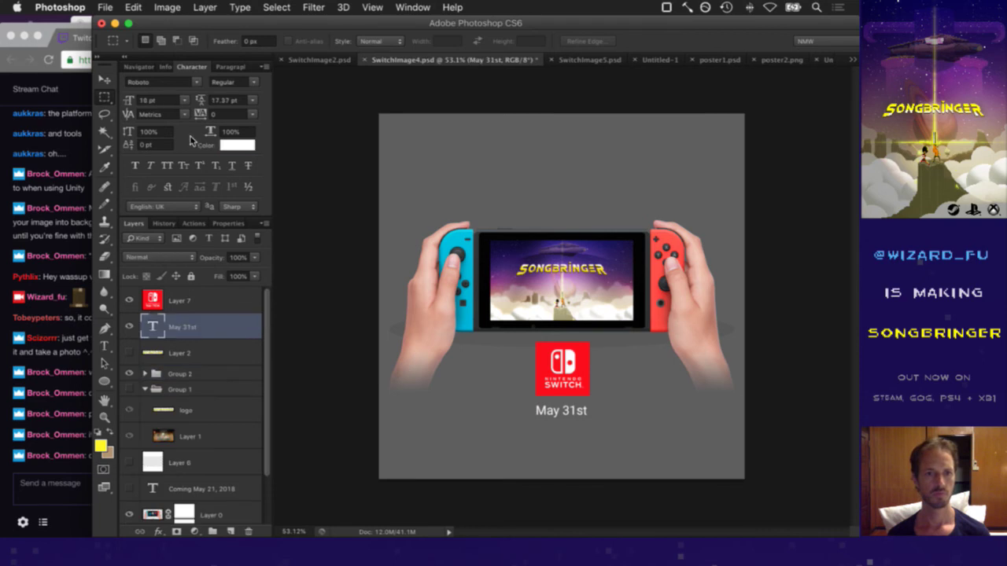
left_click(129, 326)
left_click(129, 326)
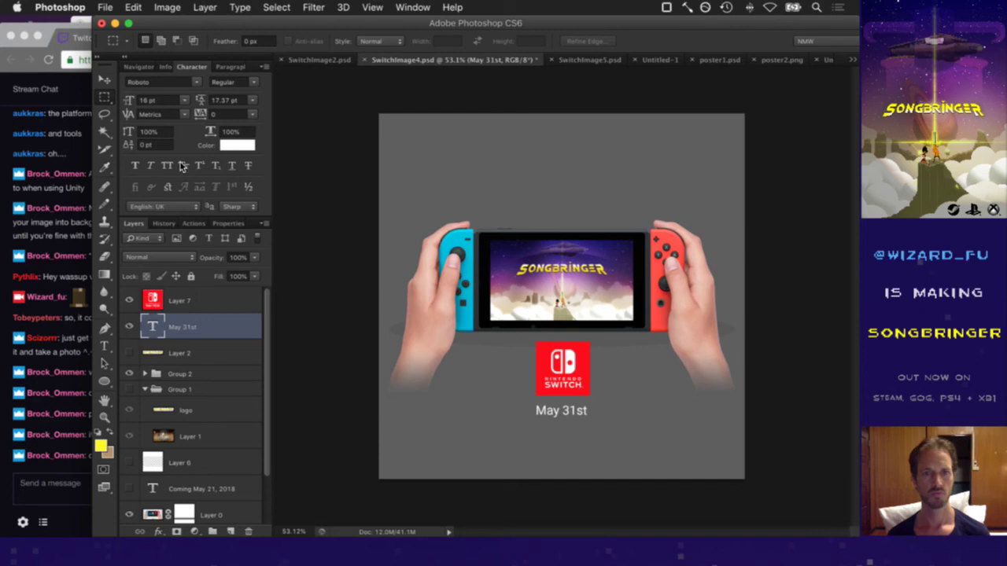
Try the May 31st text at 12 pt, and settle on a font size of 14 pt
left_click(167, 100)
type("18")
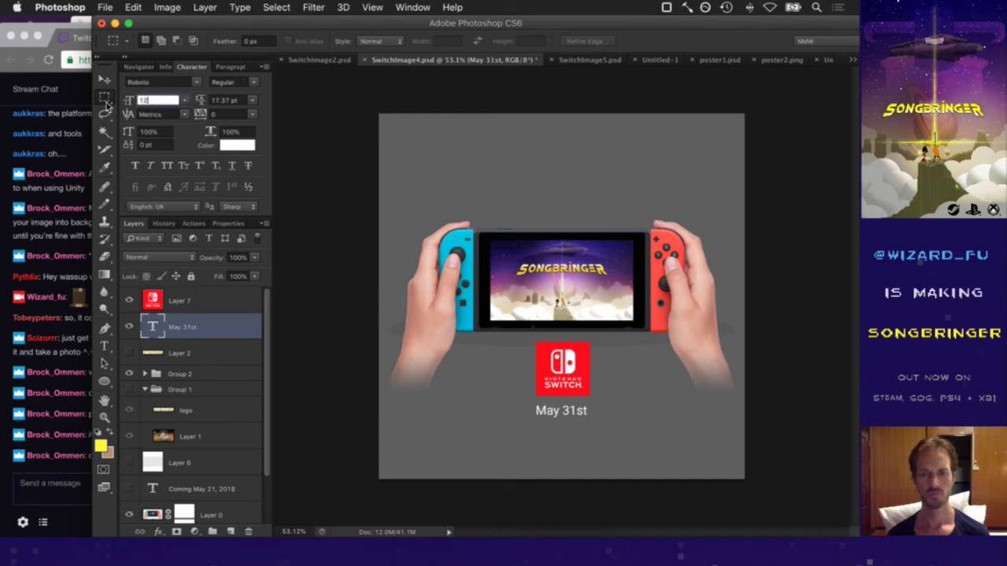
key("Return")
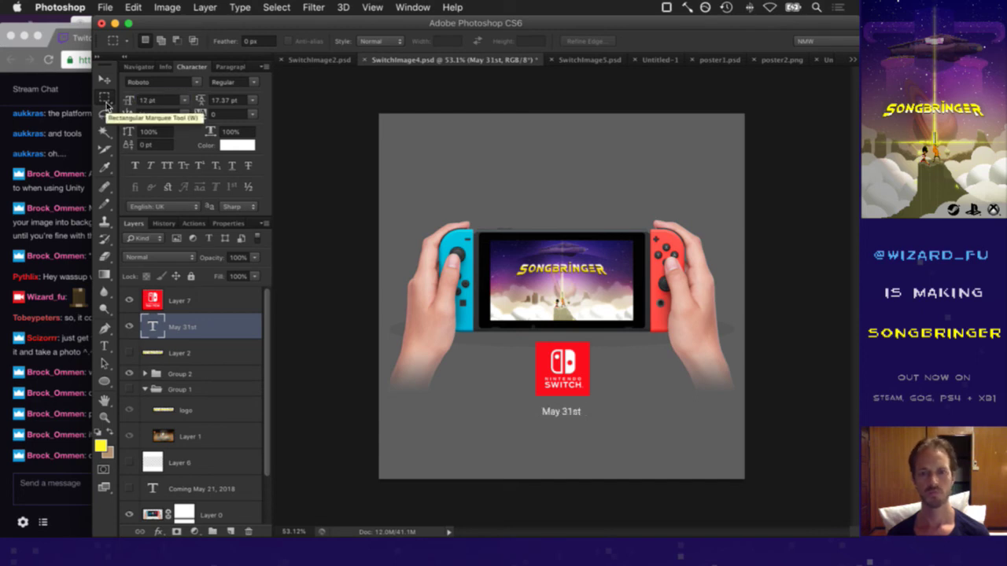
left_click(168, 100)
type("14")
key("Return")
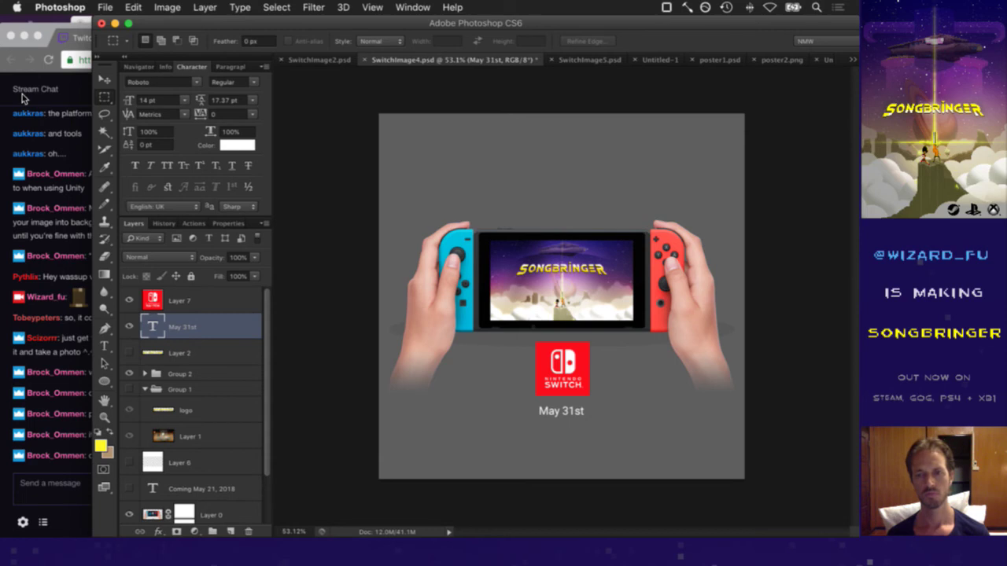
Keep the May 31st text at full opacity, nudge it slightly upward, and save the document
key("1")
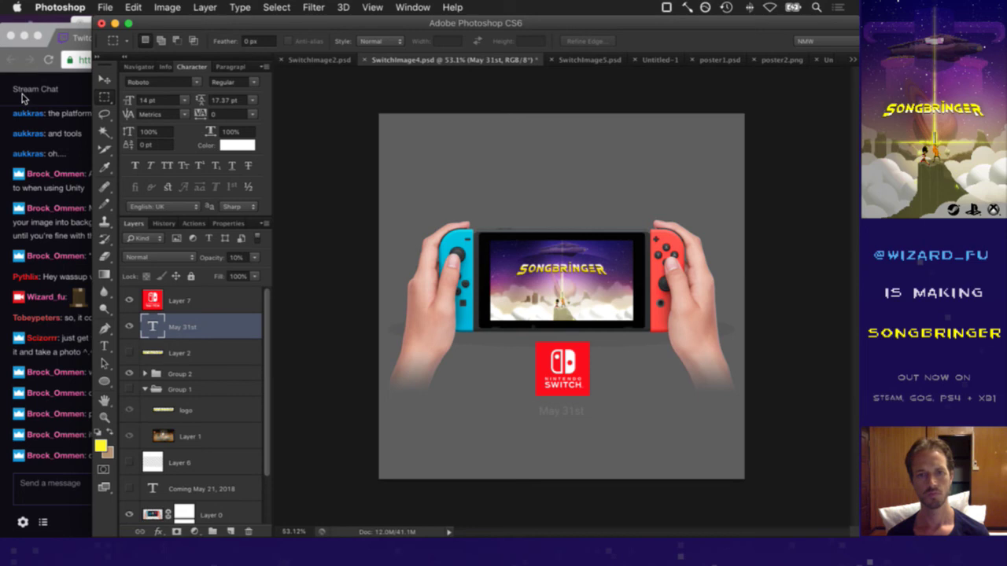
key("0")
key("v")
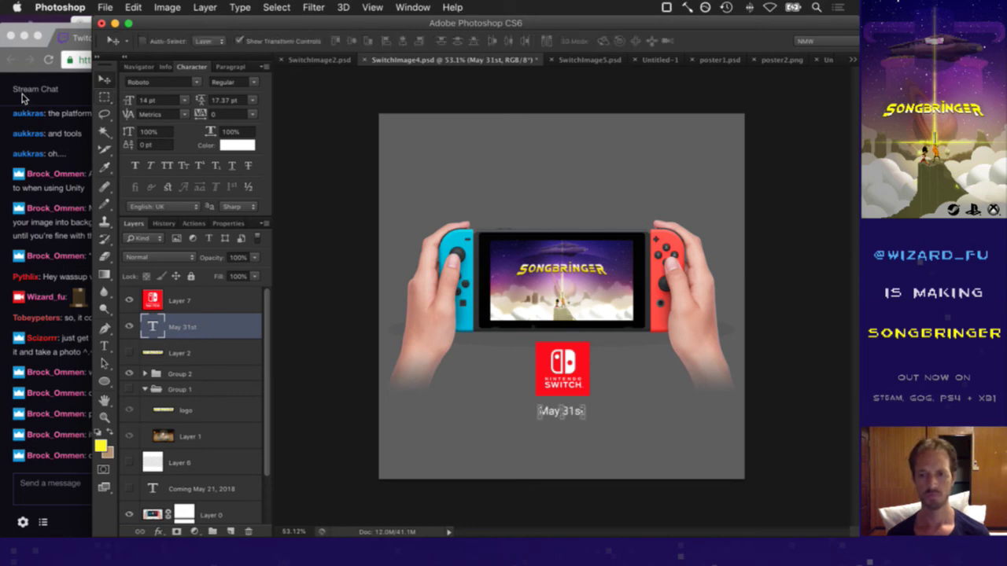
key("m")
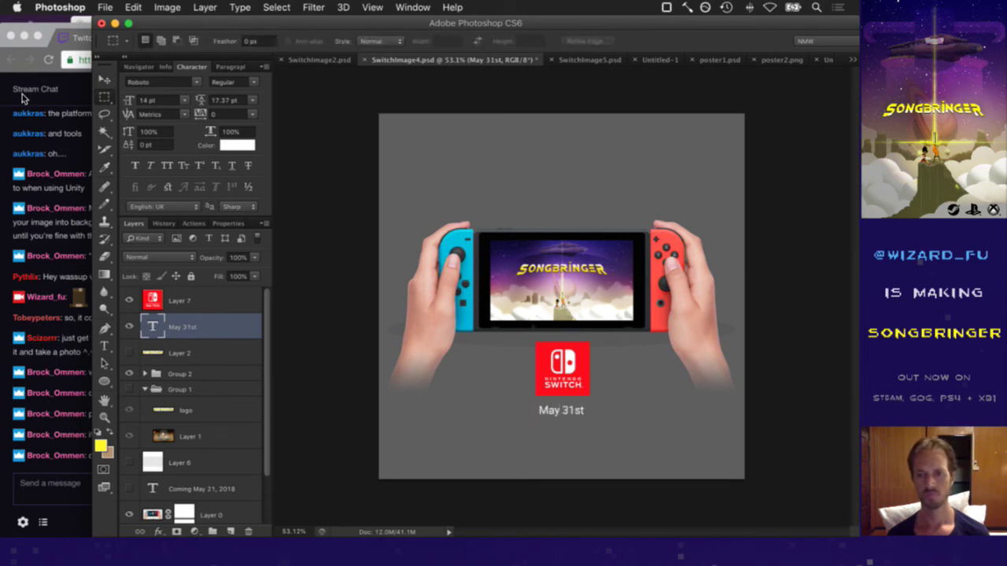
key("super+s")
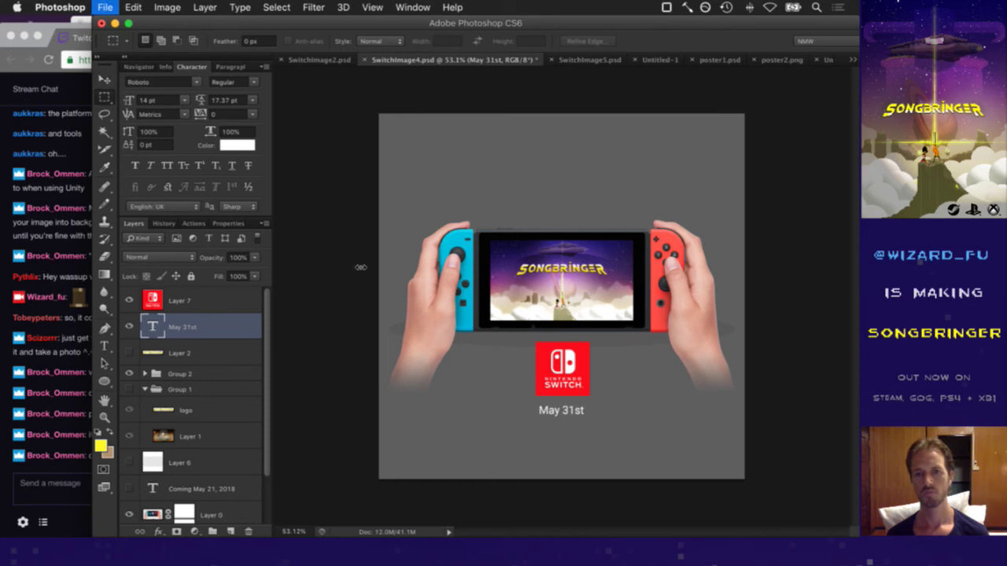
Select the Ellipse 1 shadow shape under the console and change its fill to a gradient
scroll(508, 325, "up", 2)
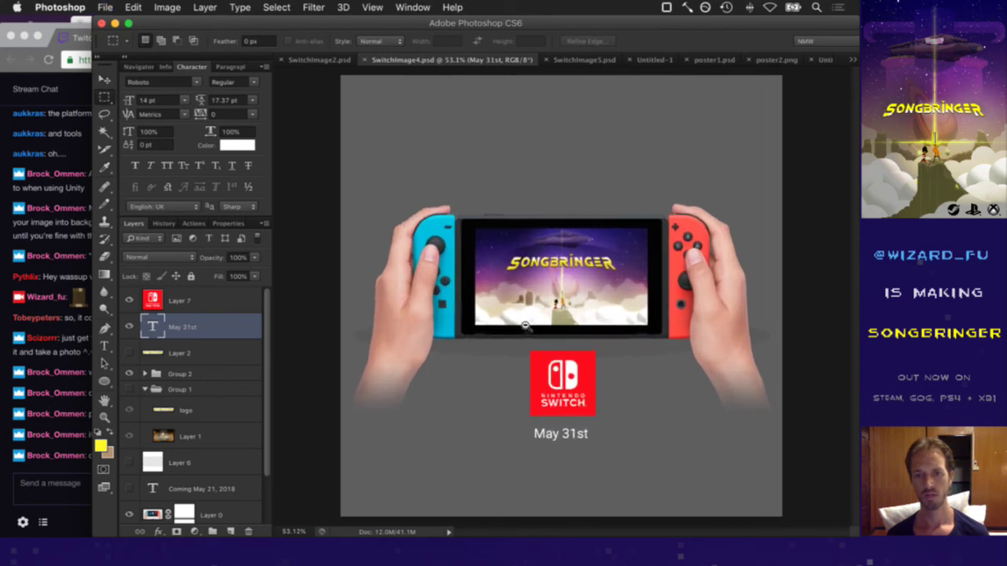
scroll(171, 424, "down", 3)
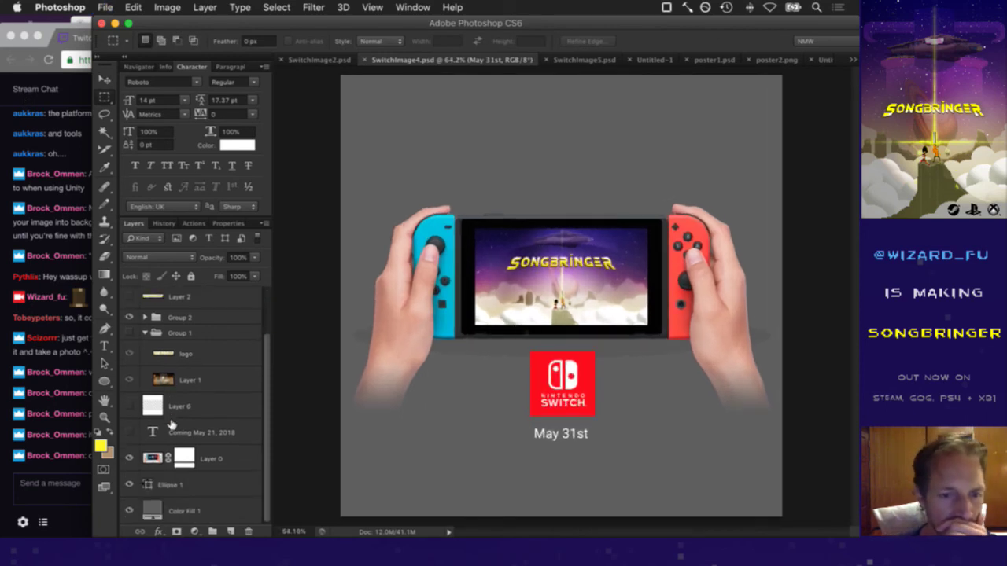
left_click(171, 479)
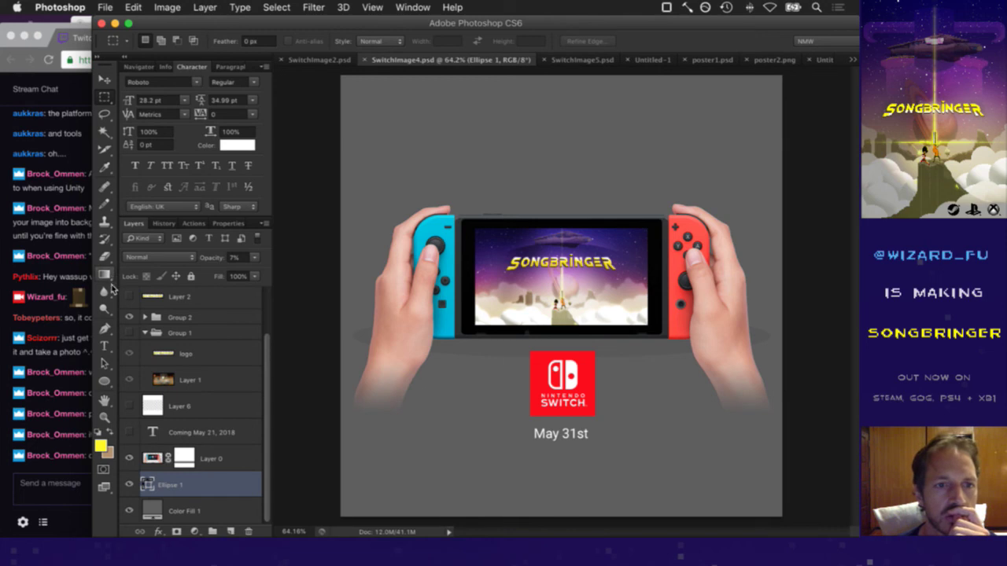
left_click(105, 379)
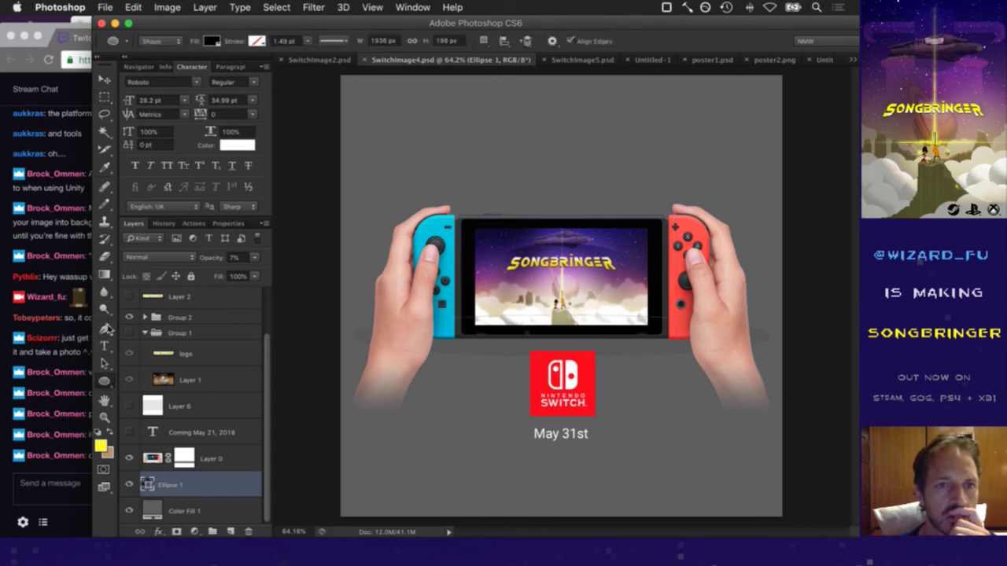
left_click(209, 42)
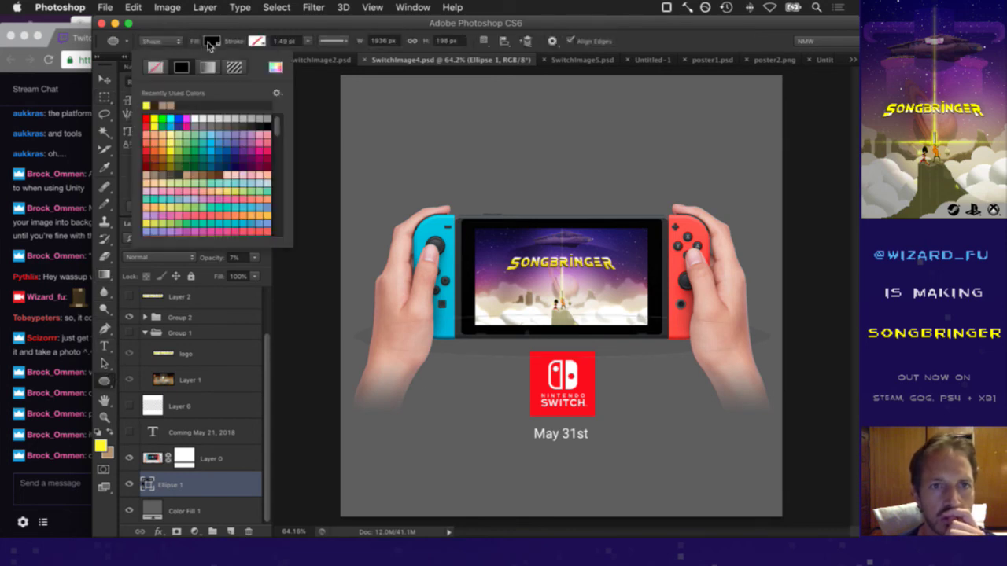
left_click(207, 67)
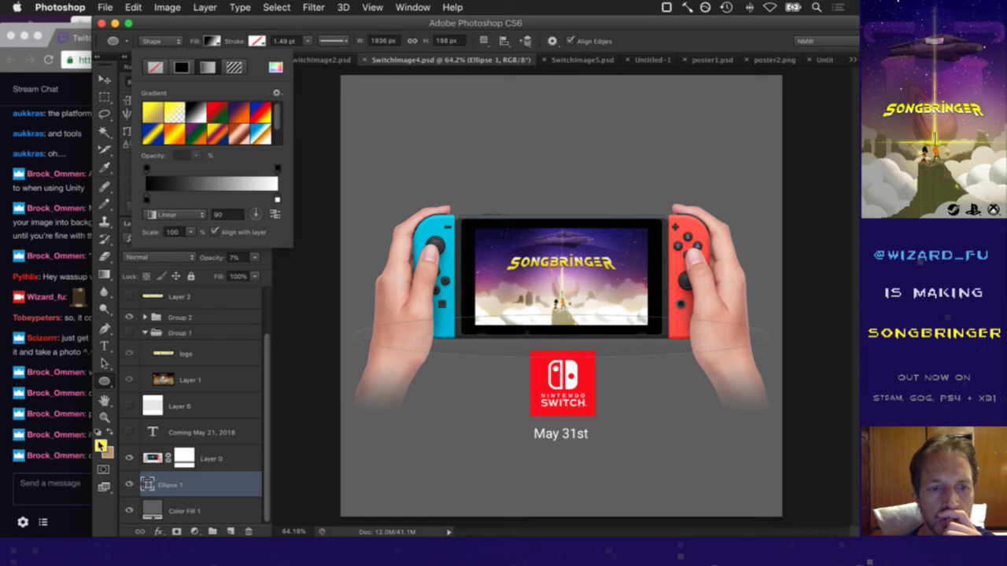
left_click(101, 448)
left_click(101, 446)
left_click_drag(206, 441, 206, 472)
left_click(516, 313)
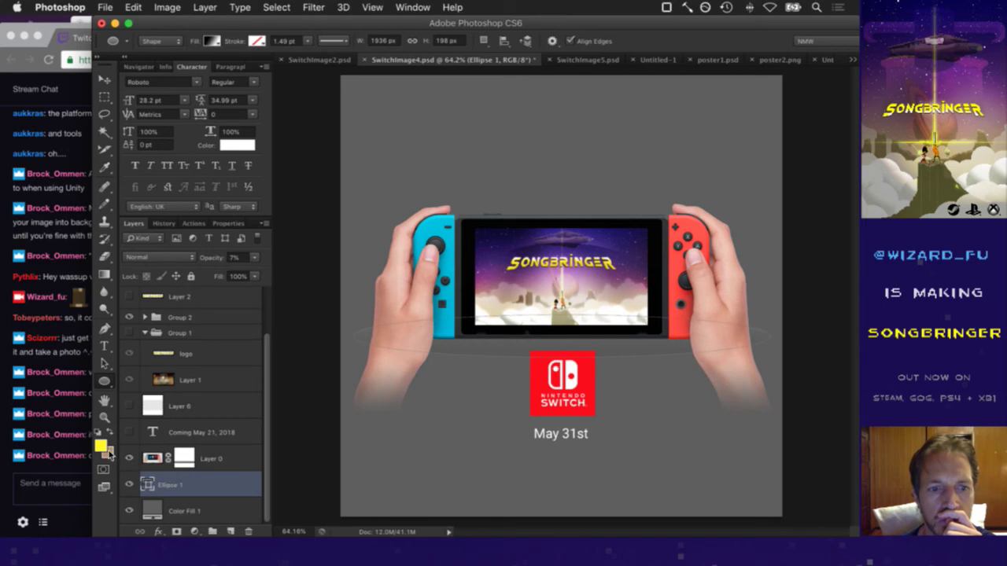
Swap the foreground and background colours and set the foreground colour to black
left_click(111, 434)
left_click(101, 446)
left_click_drag(214, 403, 231, 500)
left_click(477, 291)
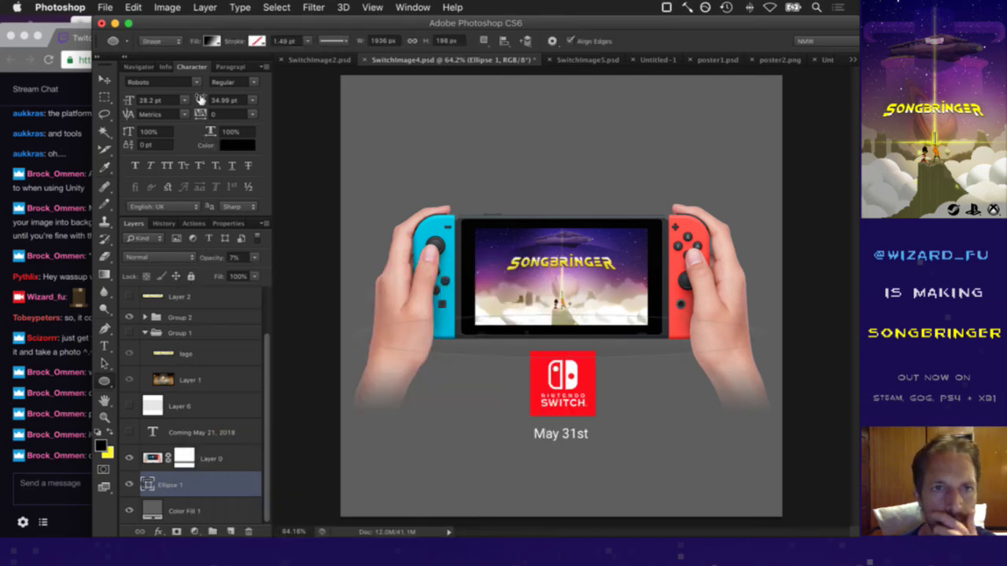
Fill the Ellipse 1 shadow with the black-to-transparent gradient preset and set the gradient style to Radial
left_click(212, 41)
left_click(180, 110)
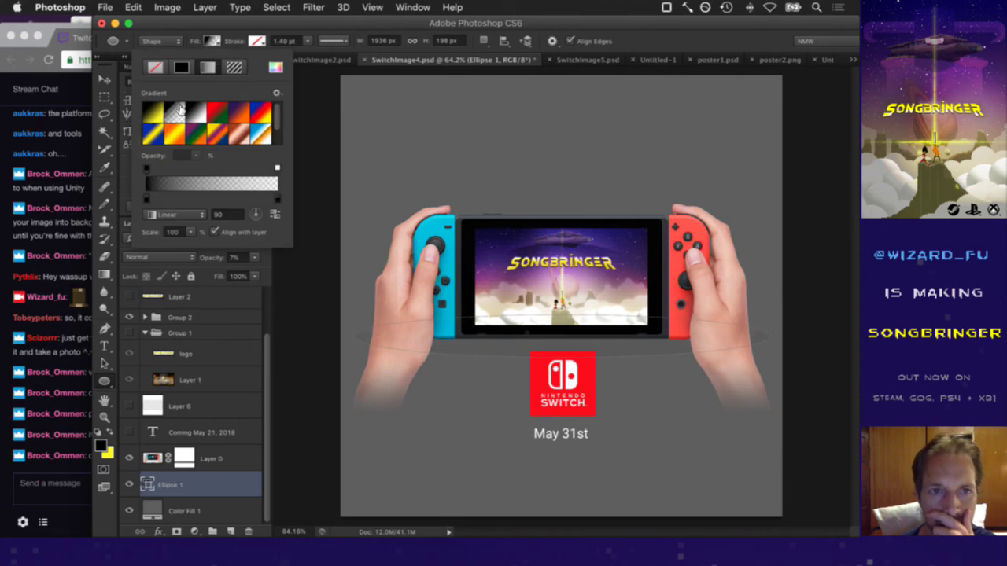
left_click(236, 32)
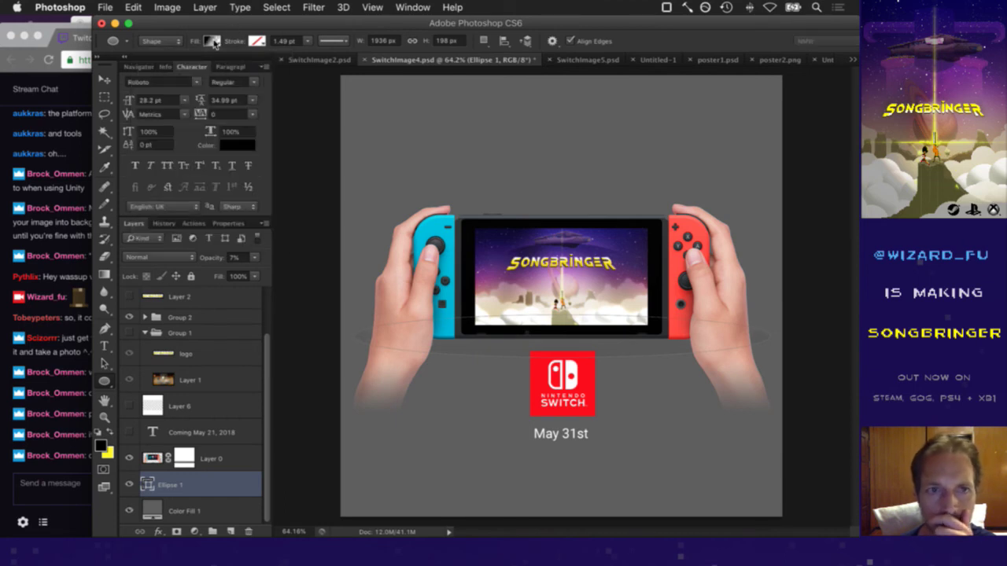
left_click(212, 41)
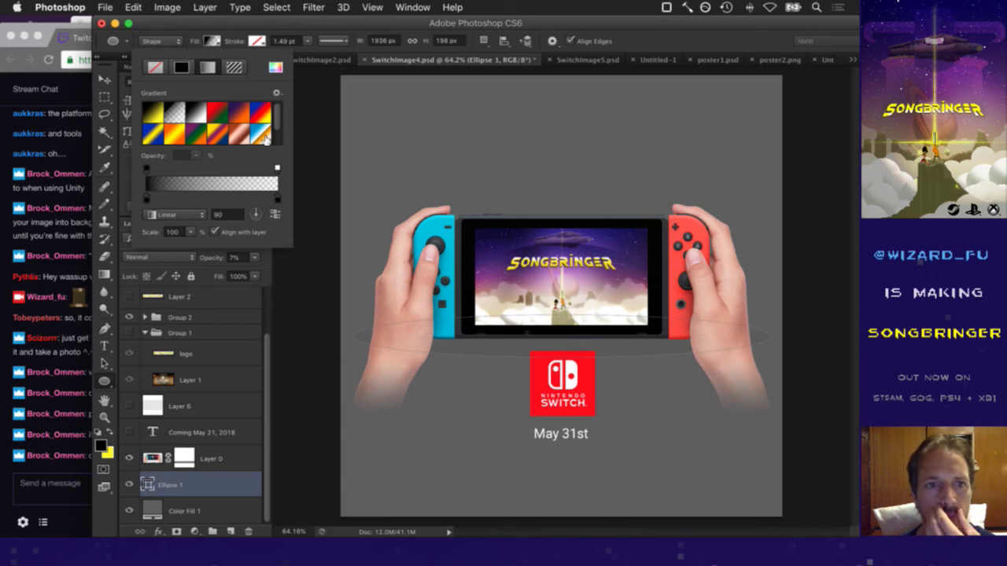
left_click(192, 216)
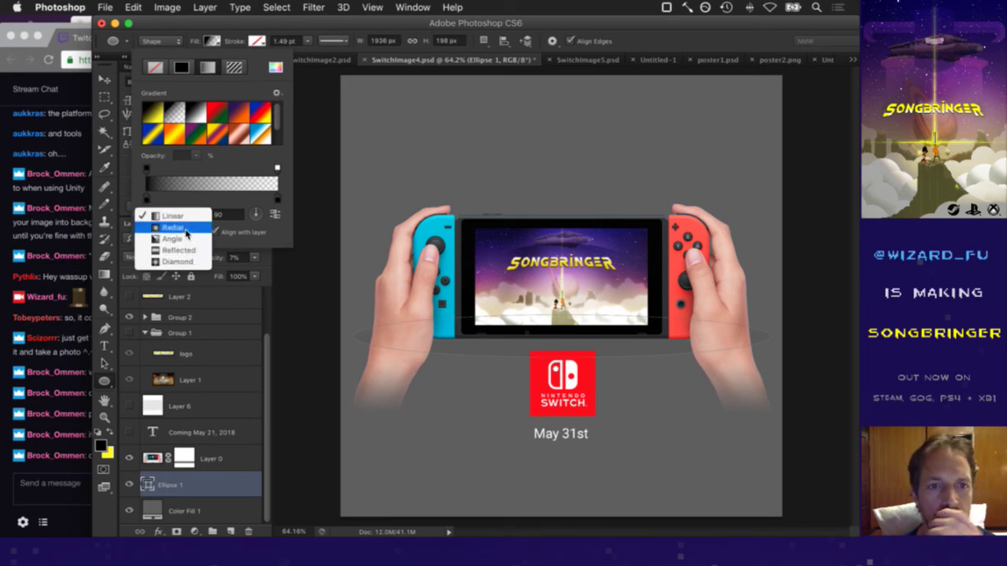
left_click(187, 231)
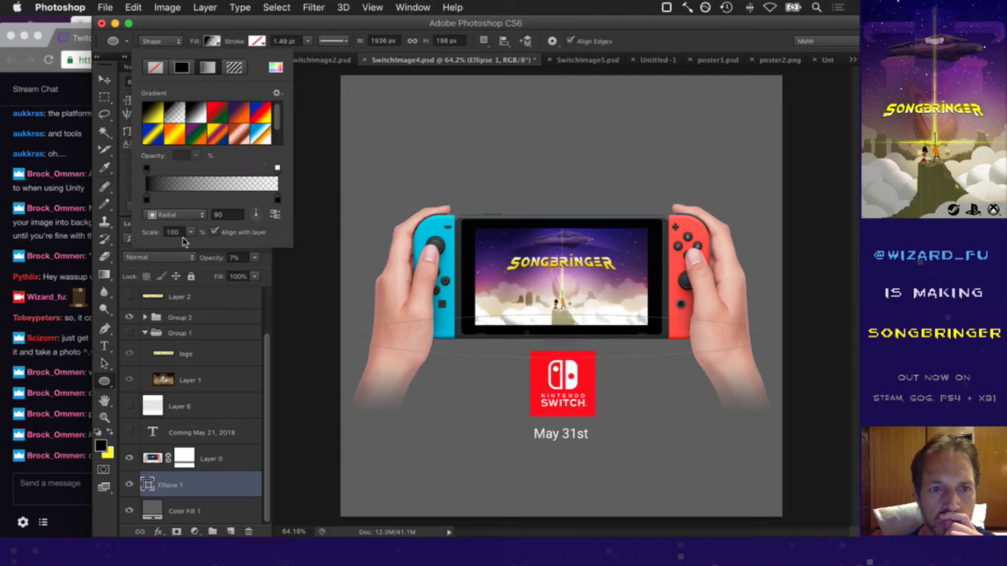
mouse_move(193, 232)
left_mouse_down()
mouse_move(184, 243)
mouse_move(232, 248)
mouse_move(181, 247)
left_mouse_up()
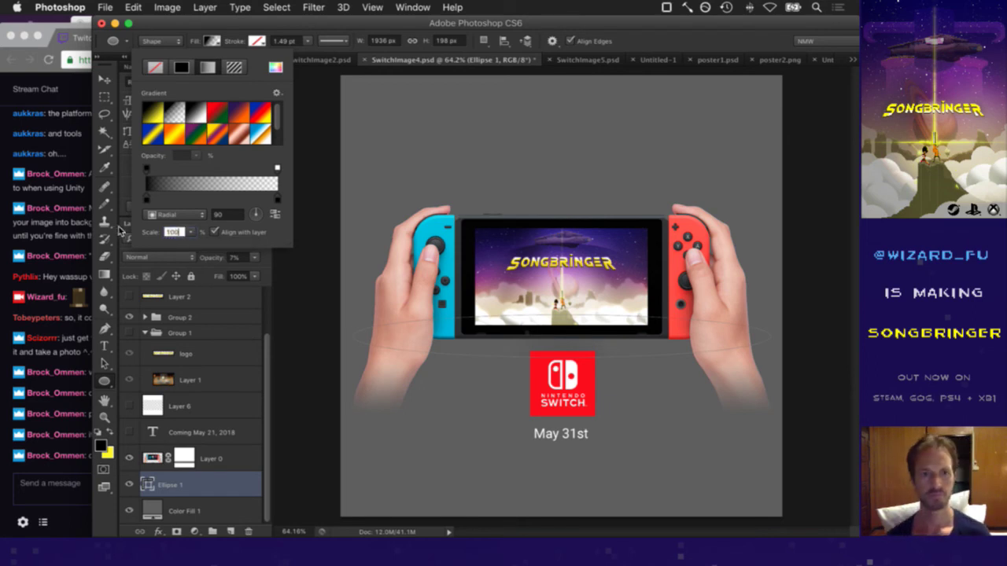
key("Return")
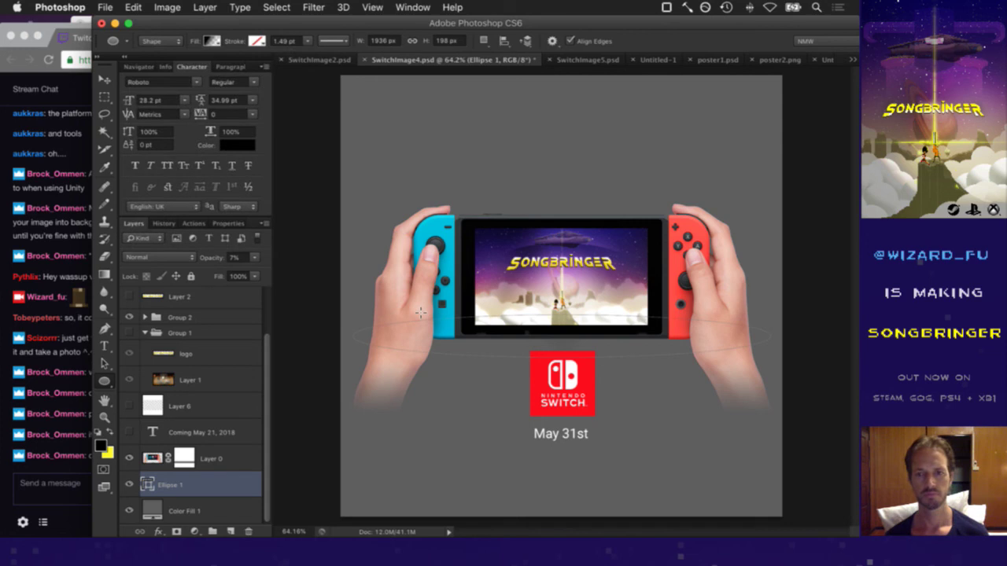
key("v")
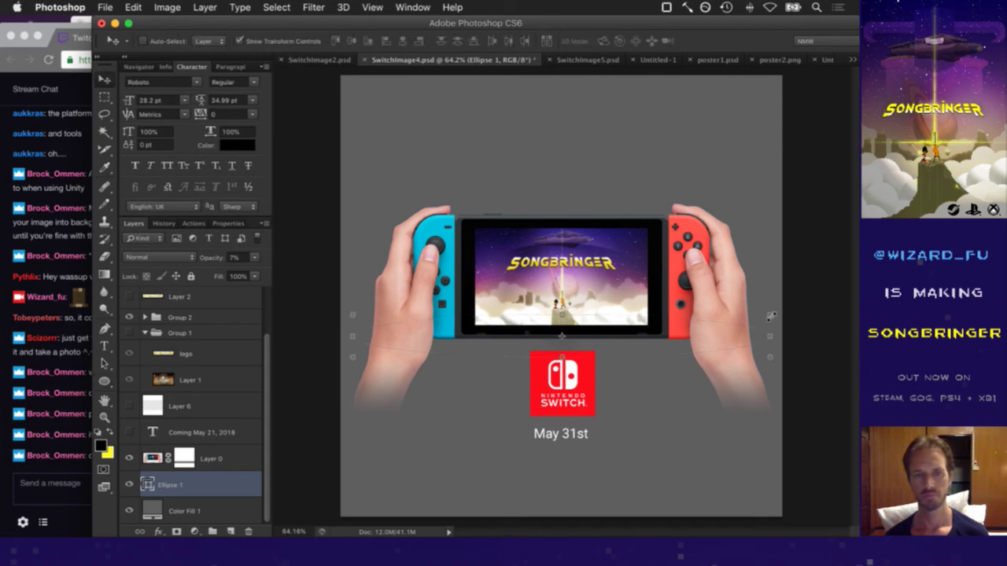
left_click(771, 316)
left_click_drag(771, 317, 859, 305)
left_click_drag(859, 268, 857, 269)
left_click_drag(686, 328, 670, 335)
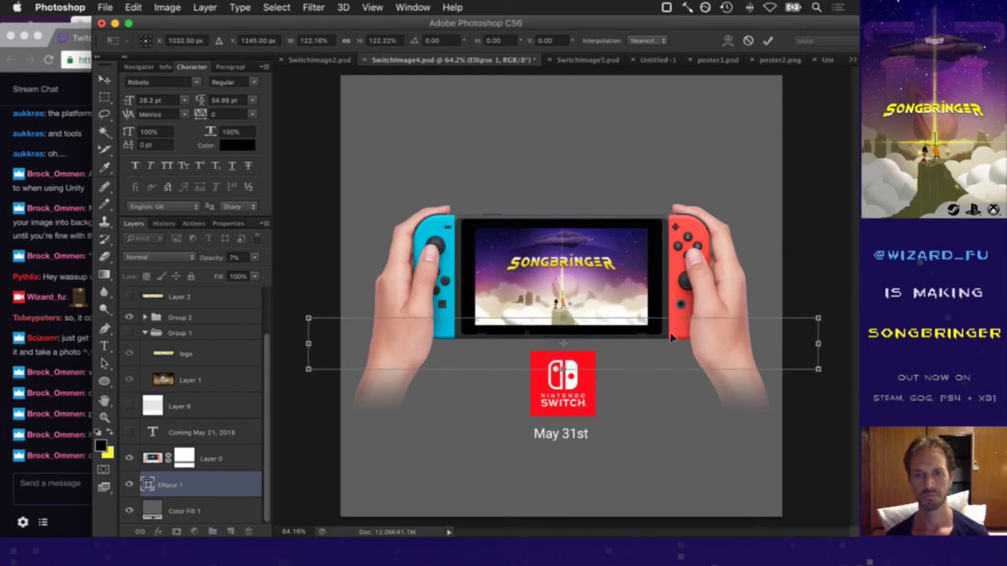
left_click(748, 40)
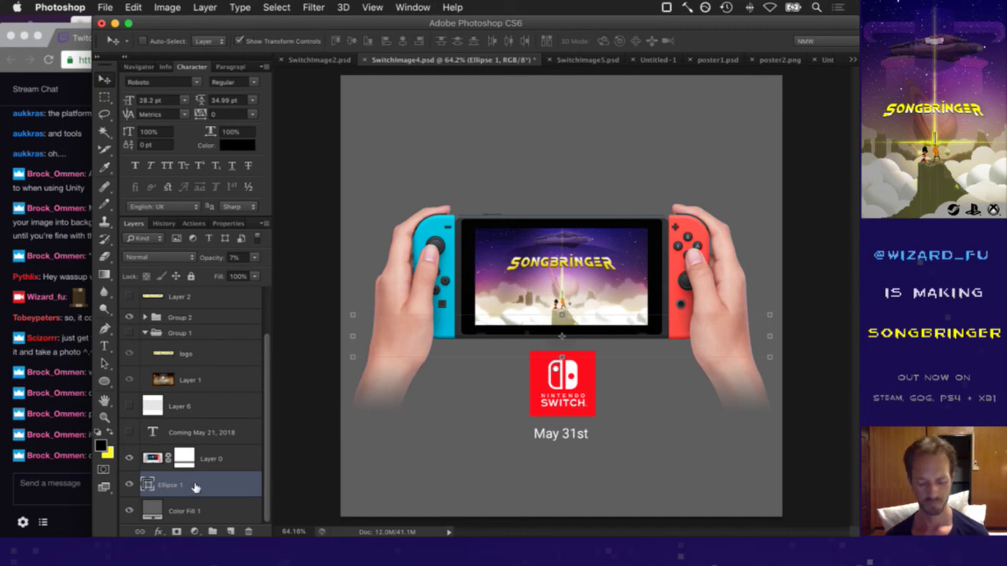
Duplicate the Ellipse 1 shadow layer and hide the copy
key("super+j")
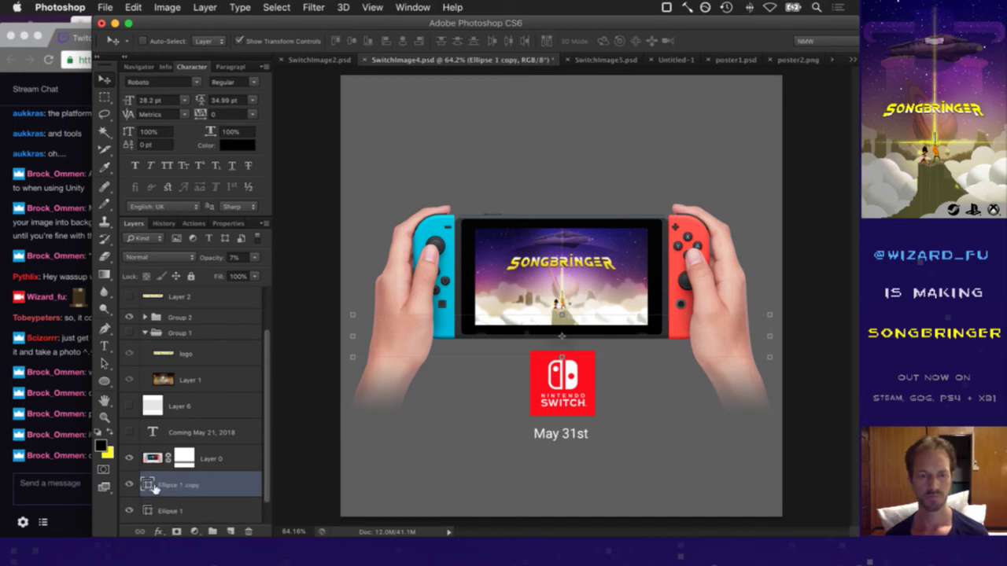
scroll(155, 488, "down", 1)
left_click(129, 459)
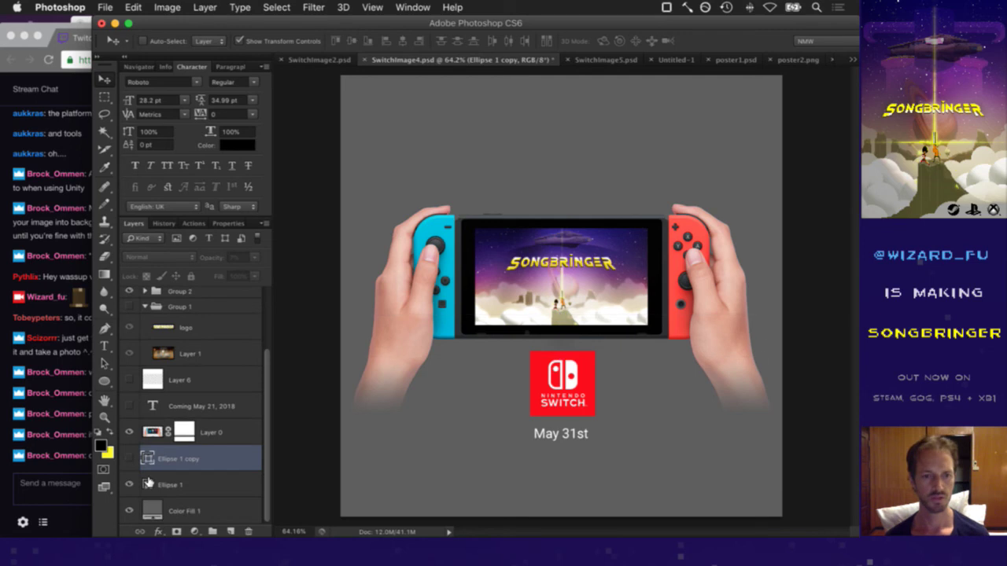
Change the fill of the original Ellipse 1 shadow back to solid black
left_click(147, 482)
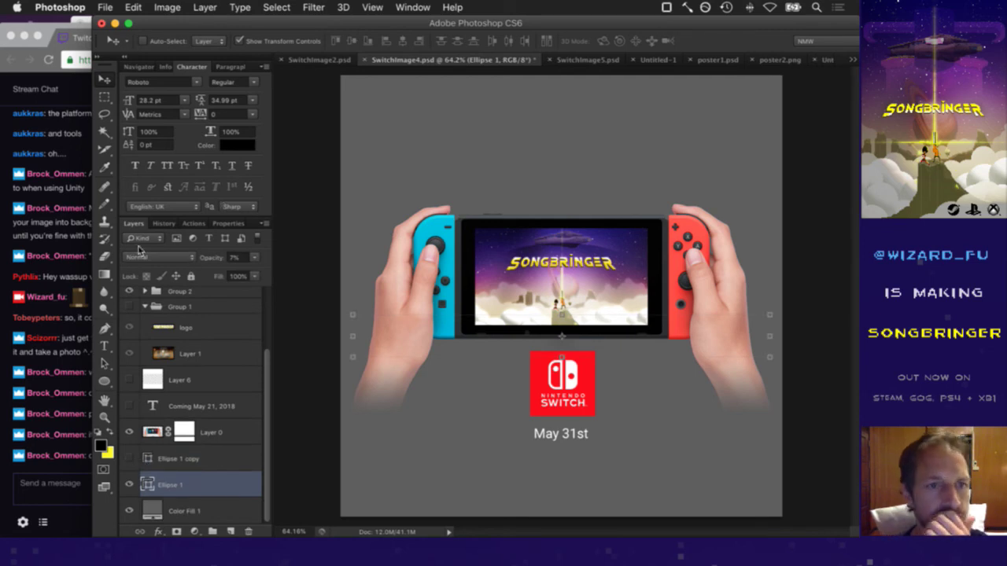
left_click(104, 380)
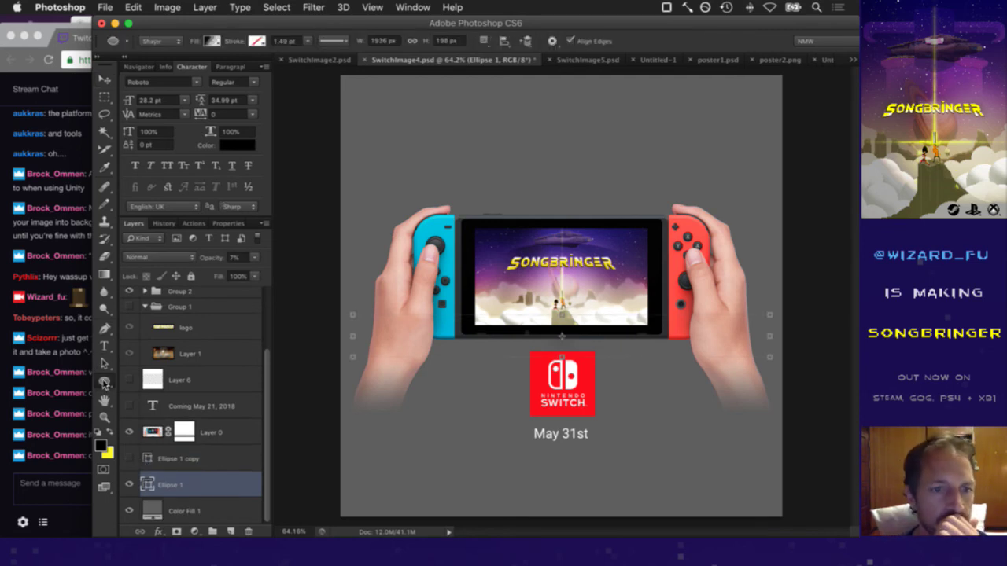
left_click(210, 41)
left_click(188, 68)
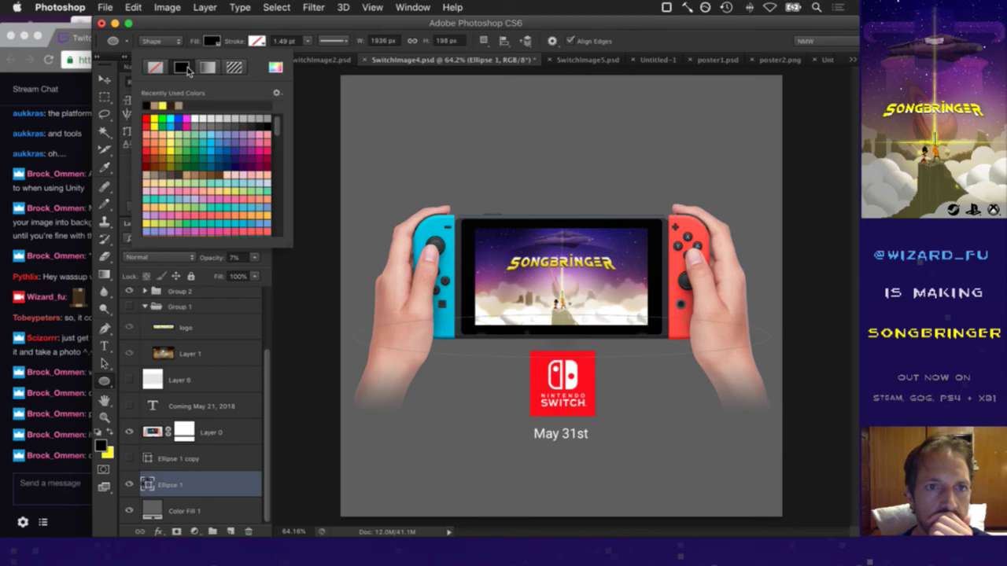
left_click(220, 29)
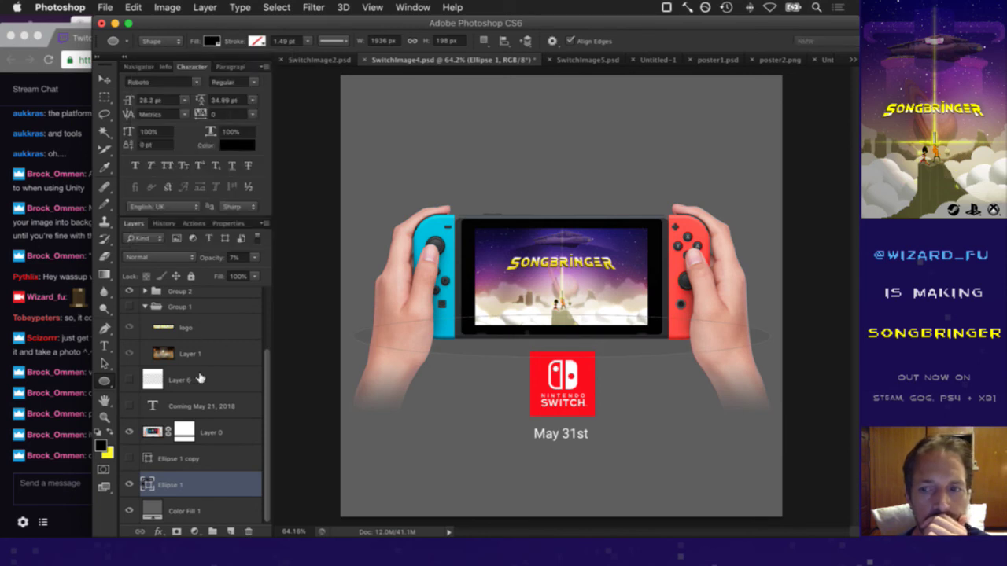
Hide the original Ellipse 1, show the gradient-filled Ellipse 1 copy, and set the copy's opacity to 100%
left_click(129, 485)
left_click(129, 458)
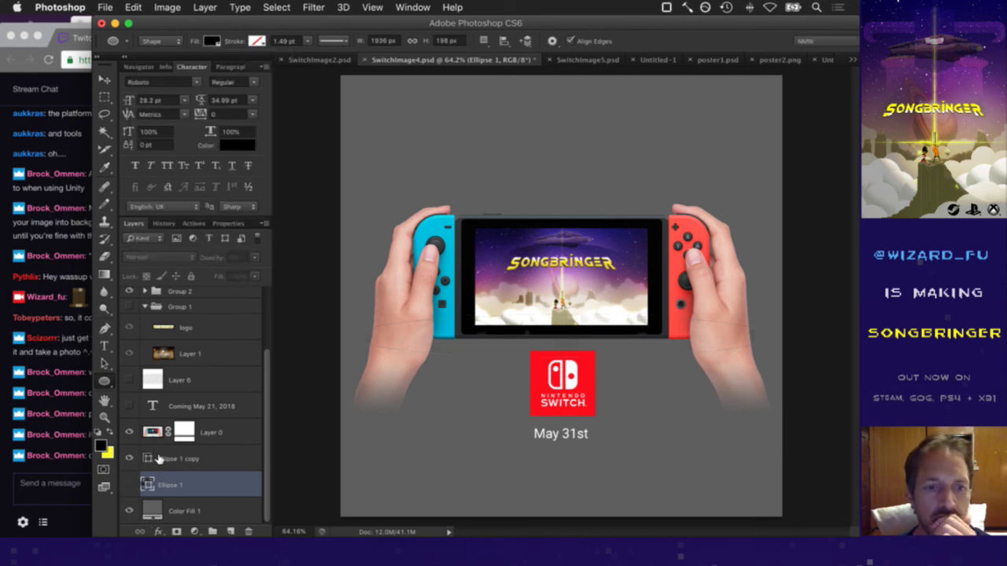
left_click(159, 459)
left_click_drag(254, 257, 271, 274)
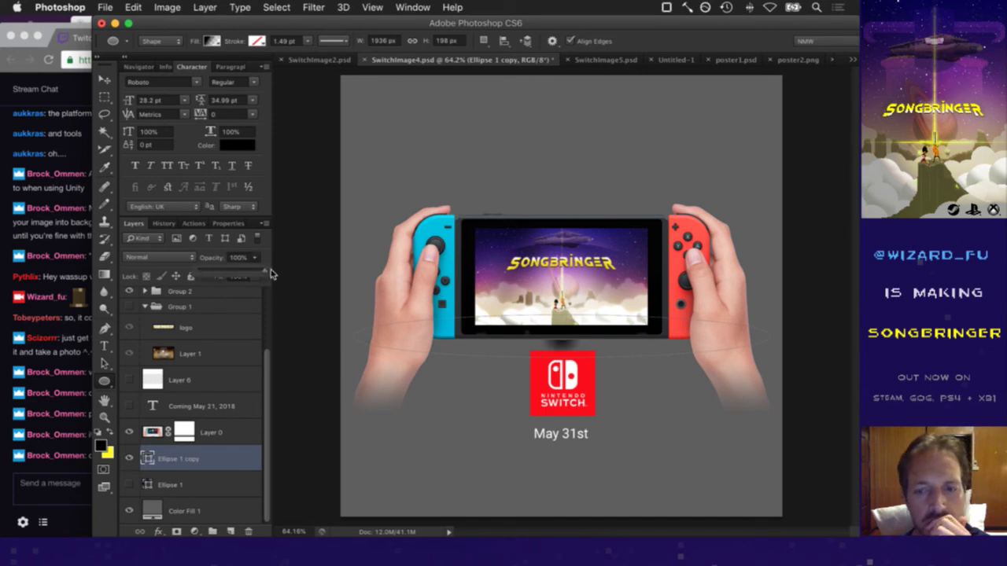
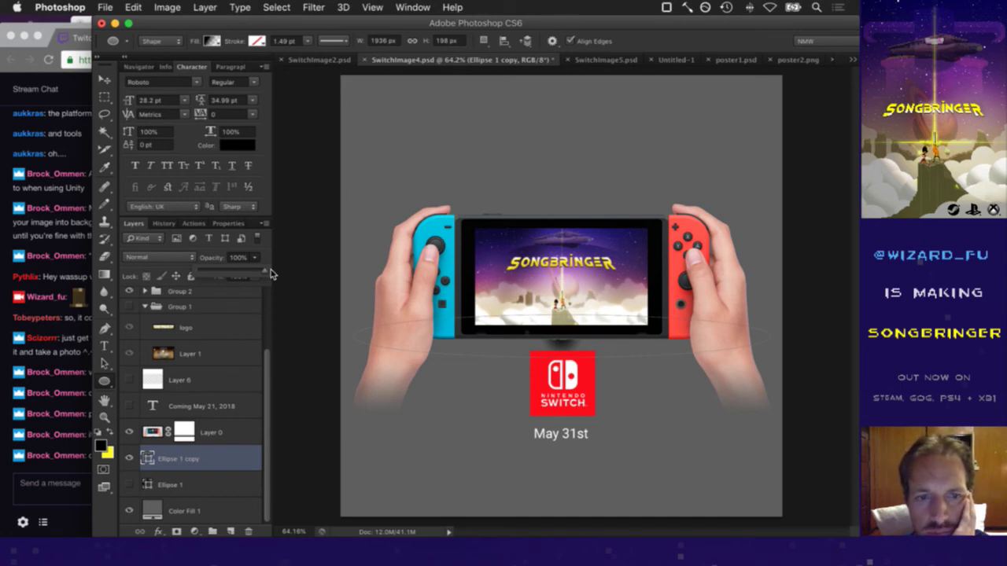
left_click(270, 262)
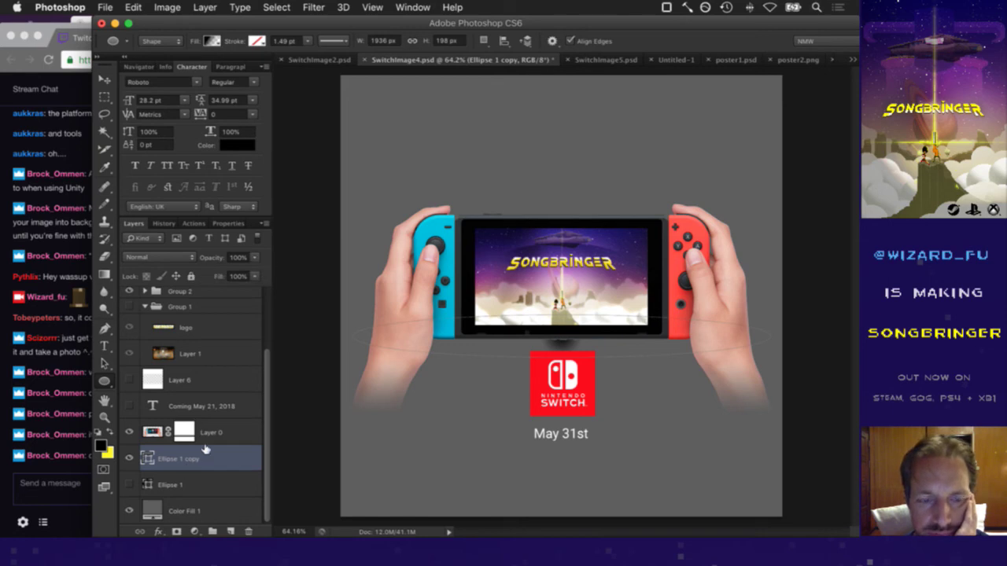
Stretch the Ellipse 1 copy vertically in both directions until its radial gradient covers most of the canvas height
key("v")
left_click_drag(561, 315, 573, 93)
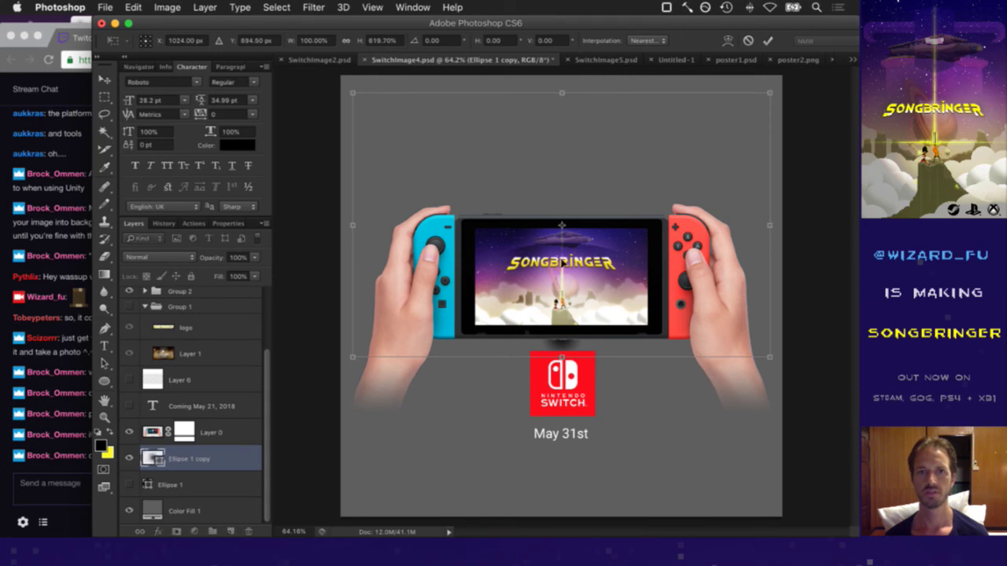
left_click_drag(562, 358, 568, 464)
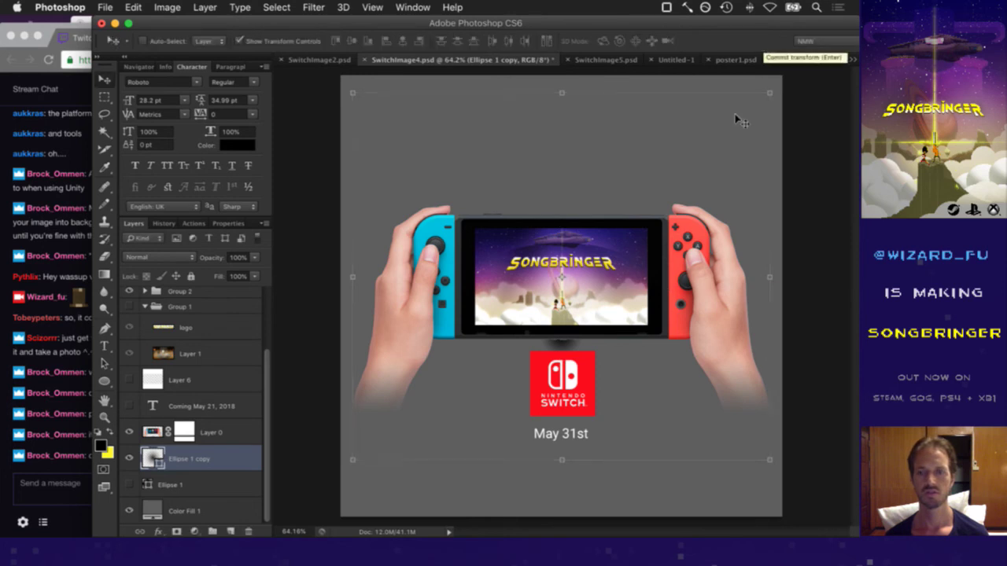
left_click(767, 41)
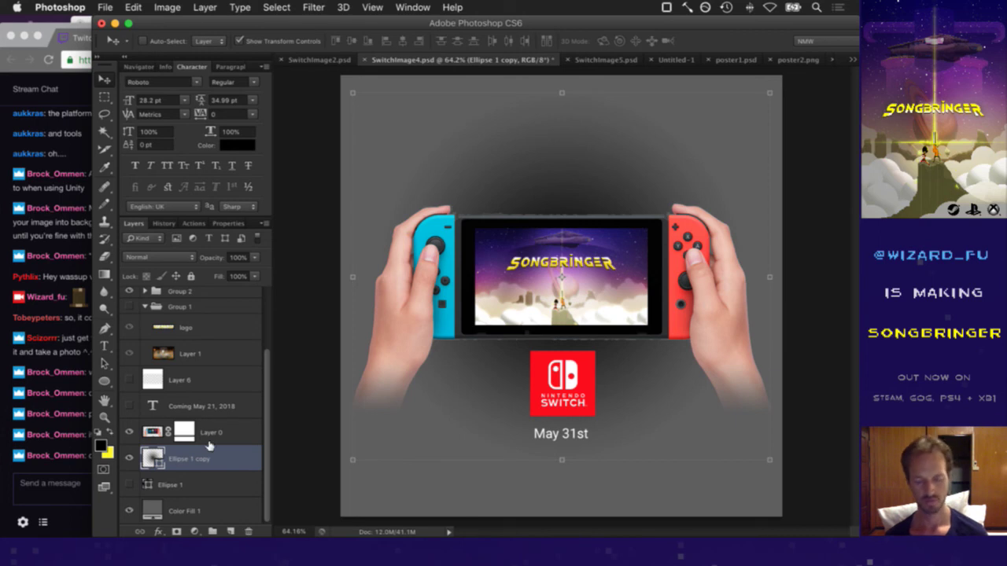
Duplicate the stretched gradient ellipse, leaving its source hidden, and rasterize the duplicate layer
key("super+j")
right_click(190, 459)
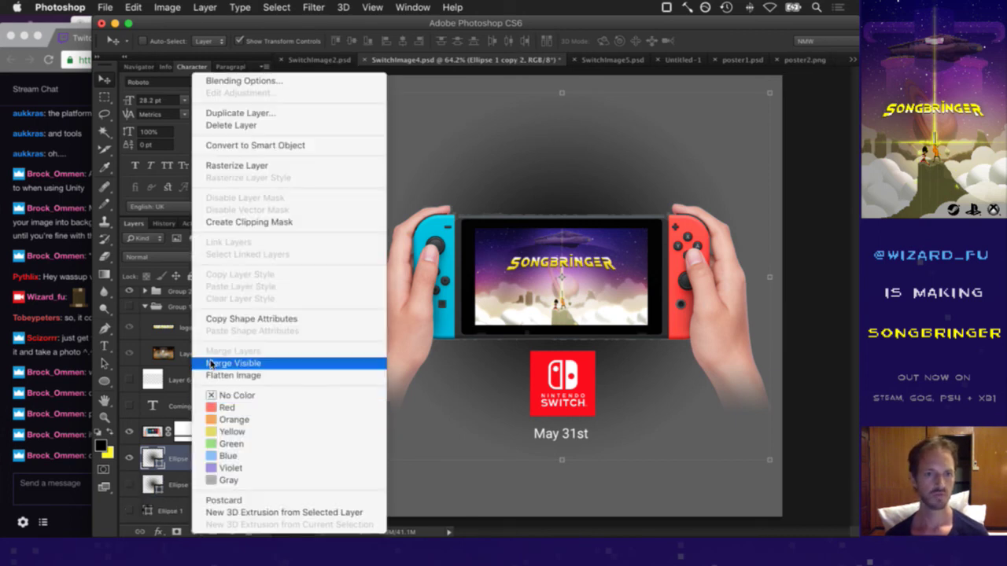
left_click(252, 166)
Flatten the rasterized Ellipse 1 copy 2 to about 15.6% height and position it as a shadow beneath the console
key("super+t")
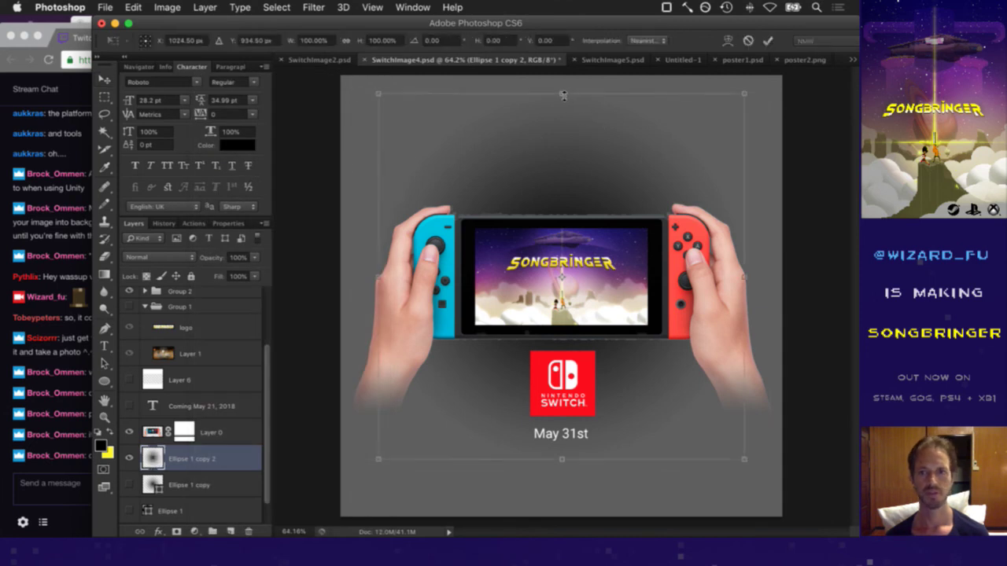
left_click_drag(556, 161, 540, 331)
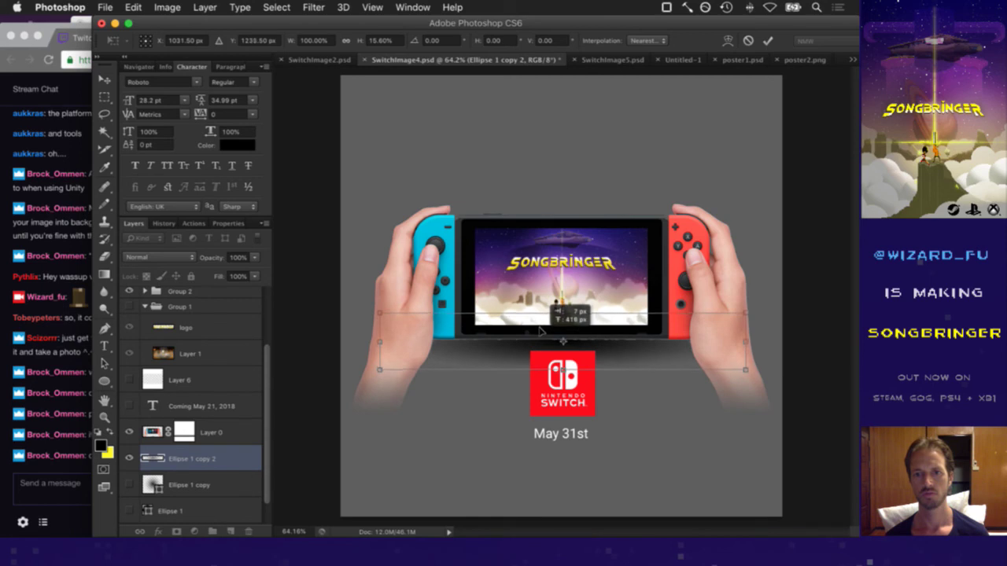
left_click_drag(432, 380, 431, 379)
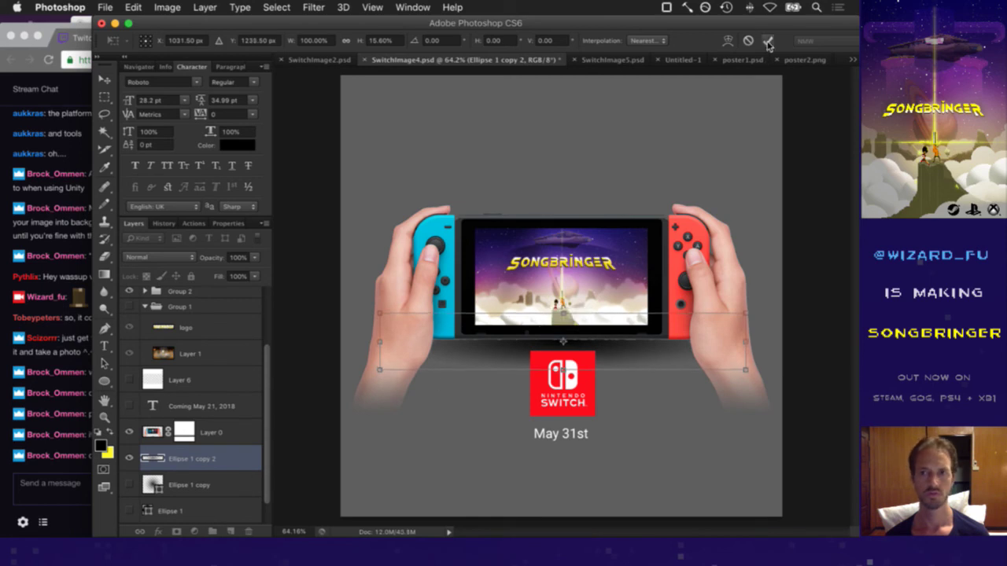
key("Return")
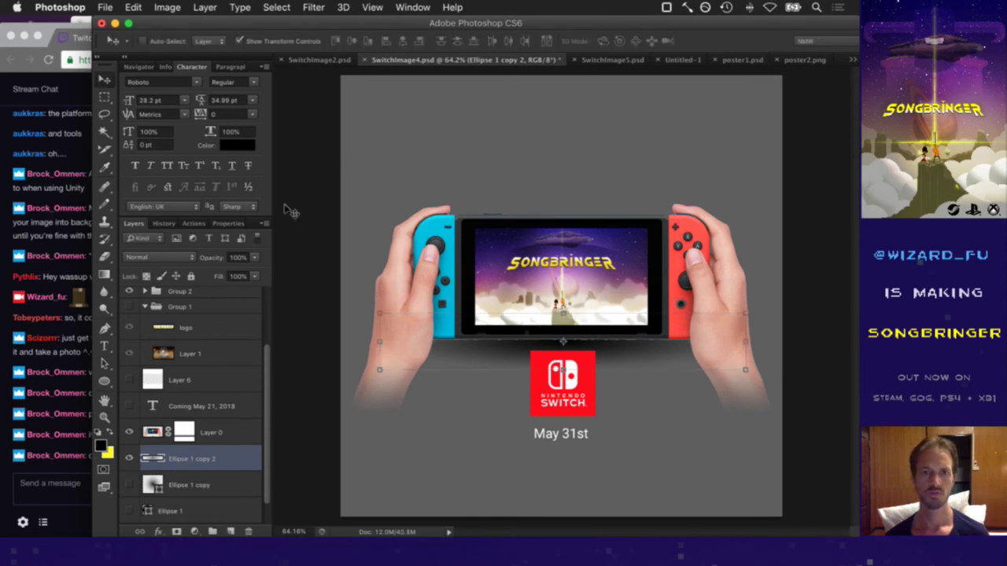
Set the opacity of the flattened Ellipse 1 copy 2 shadow to 7%
left_click(244, 258)
type("7")
key("Return")
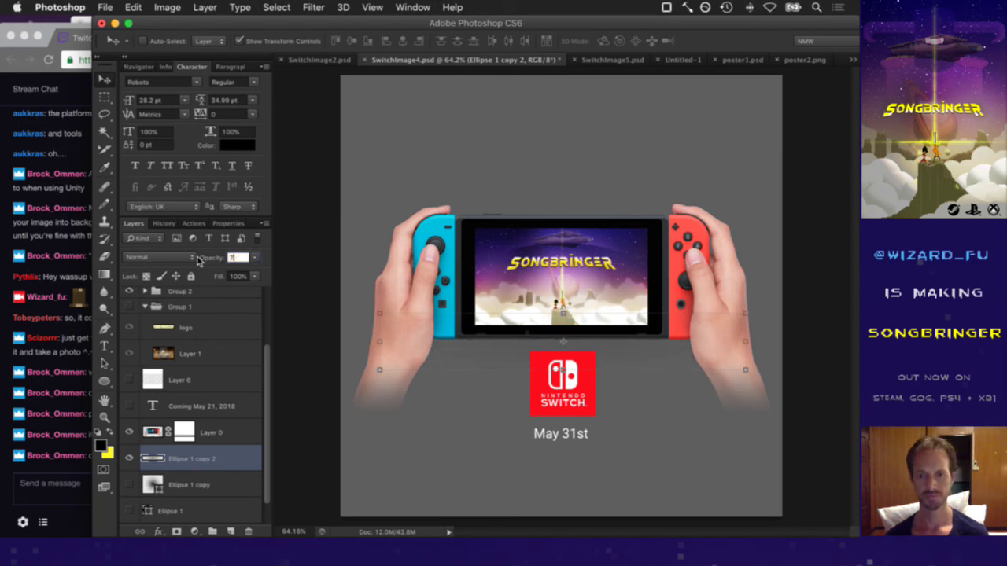
key("Delete")
key("Delete")
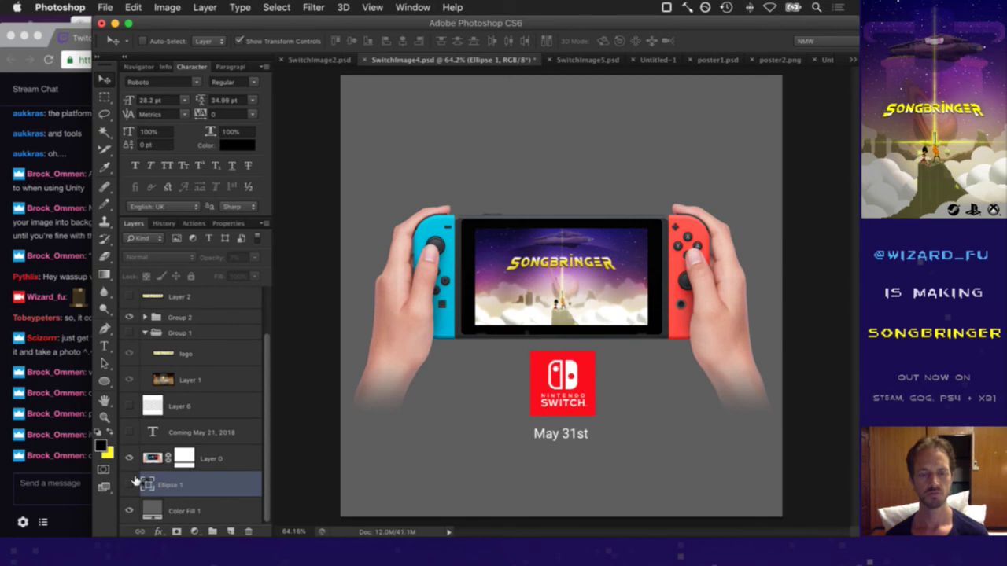
key("super+j")
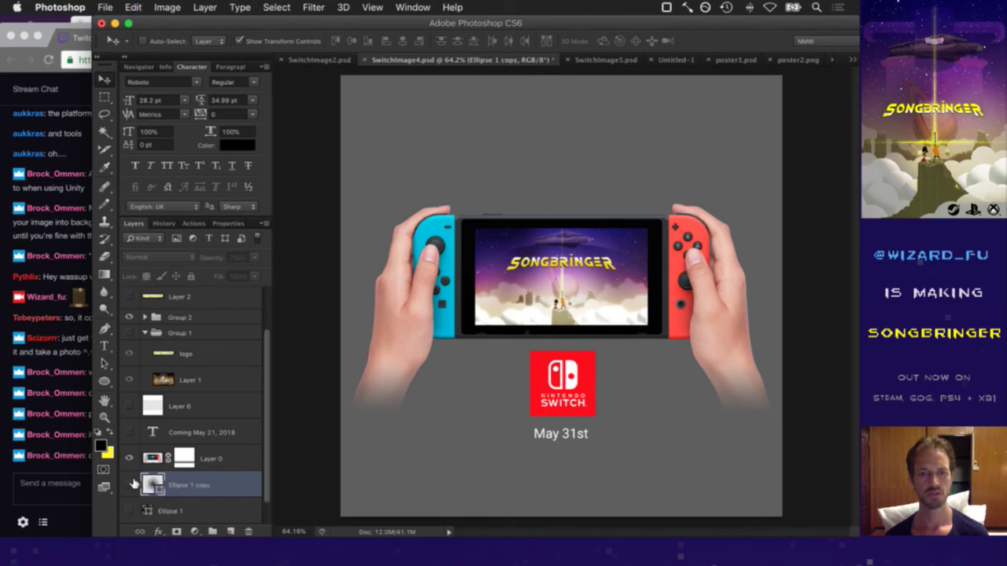
key("super+j")
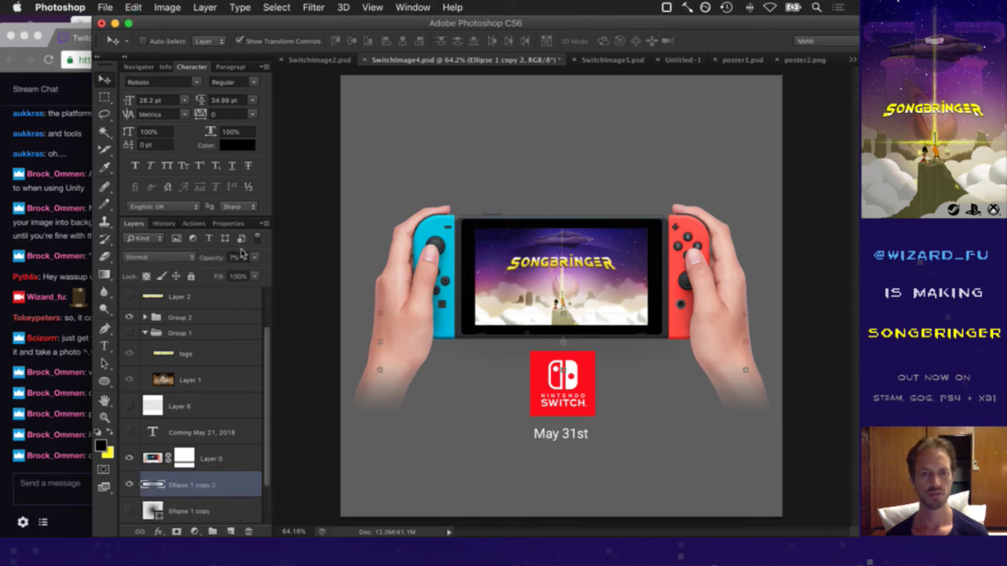
Raise the flattened shadow's opacity to 20%, then 30%, and save the document
left_click_drag(213, 258, 200, 251)
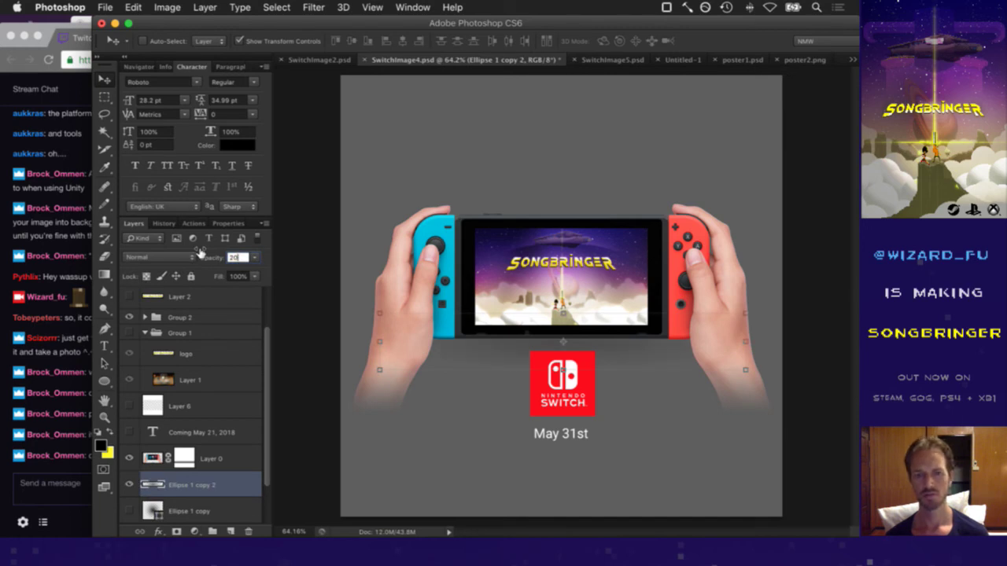
key("Return")
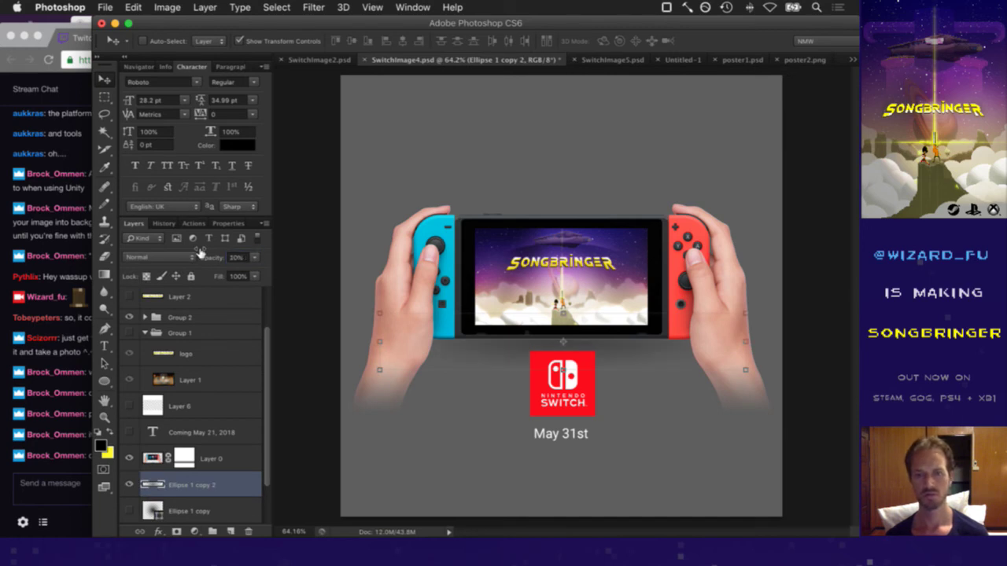
key("3")
key("m")
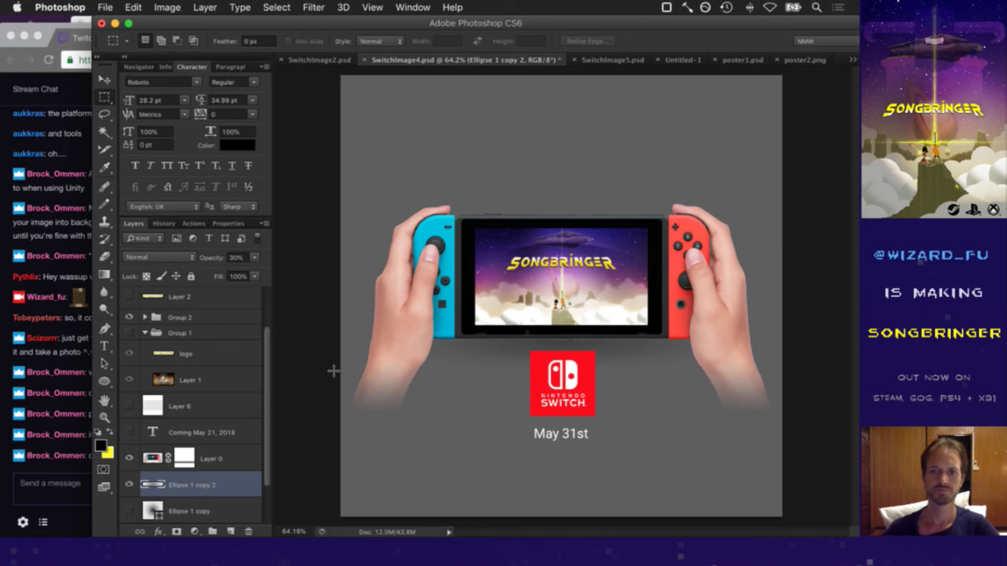
key("super+s")
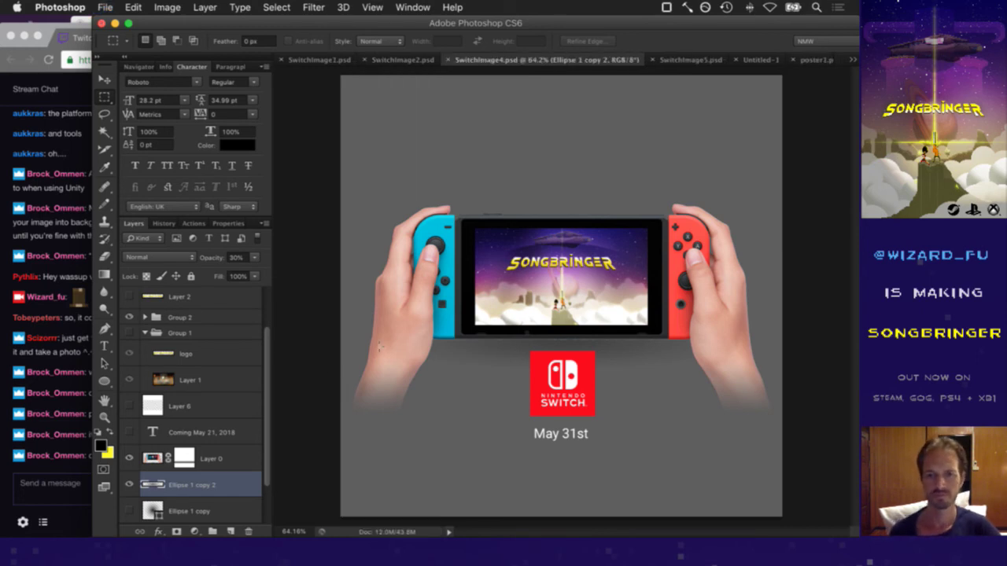
On Layer 0, select the light fringe under the console with the Magic Wand at tolerance 5, Contiguous off
left_click_drag(461, 354, 511, 351)
key("super+z")
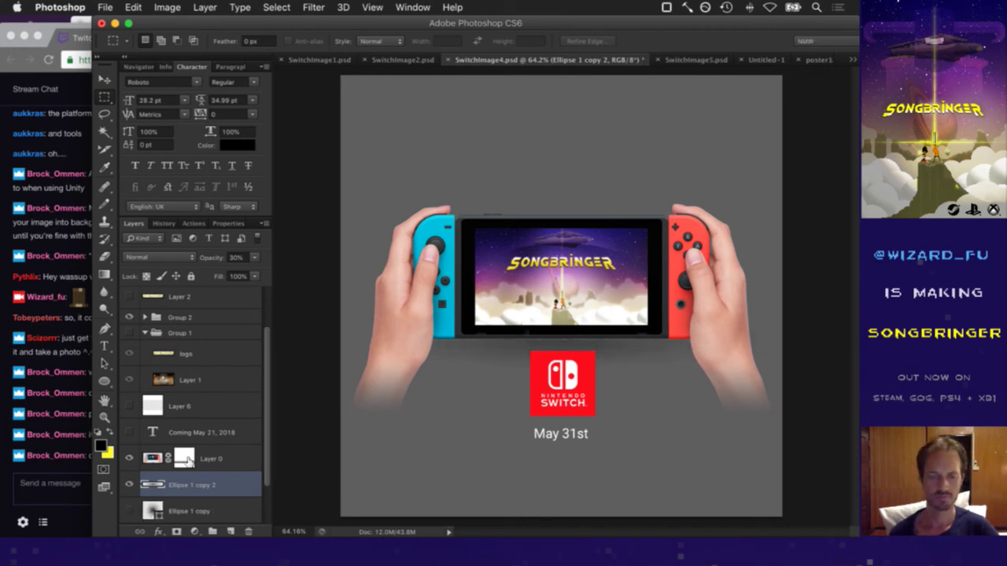
left_click(151, 455)
left_click_drag(466, 354, 568, 344)
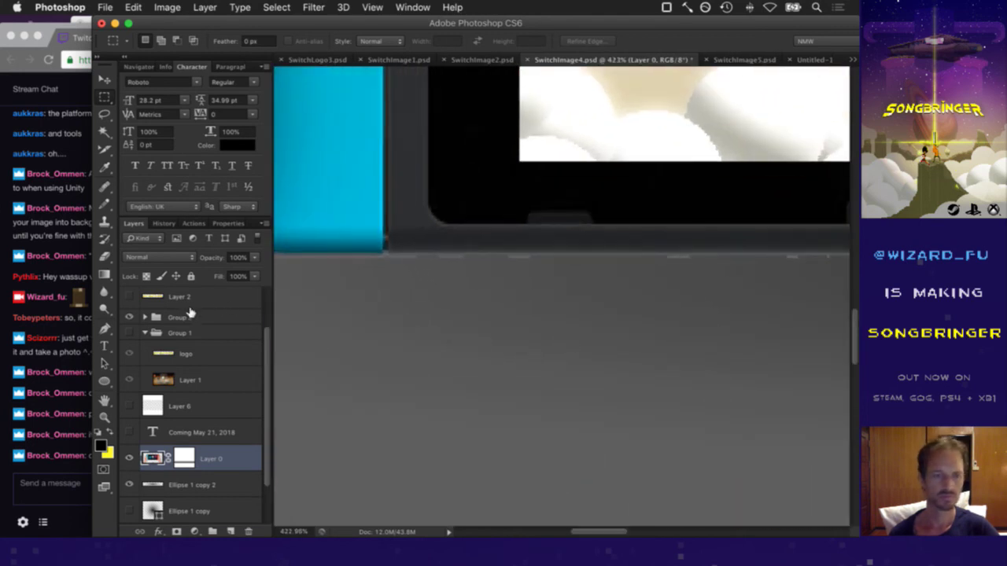
left_click(105, 132)
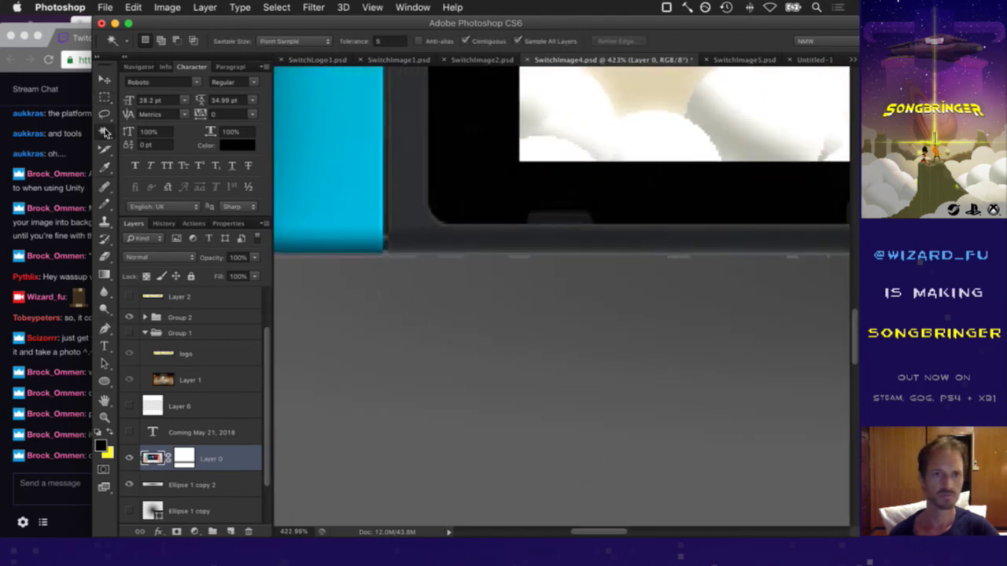
left_click(451, 257)
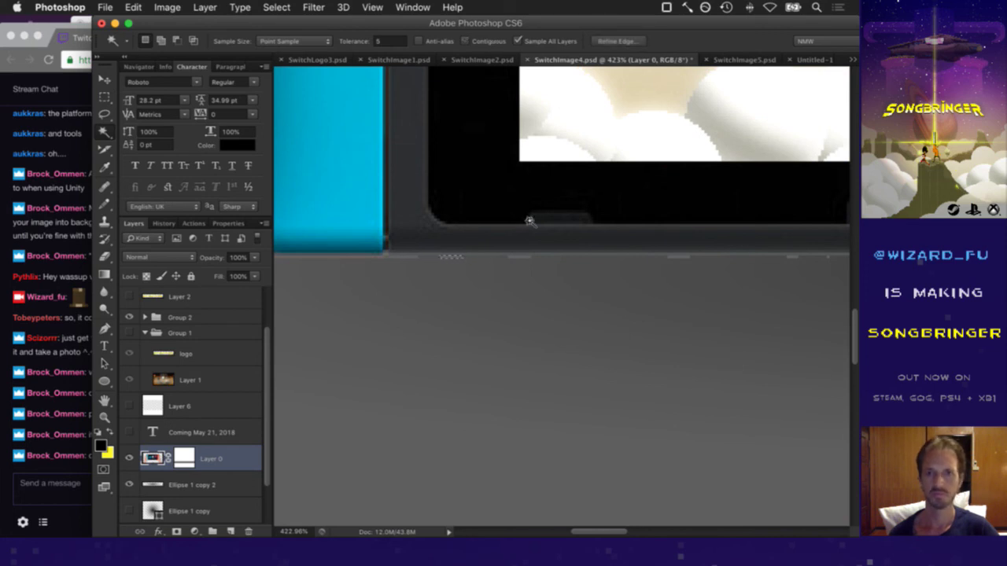
Try extending the Magic Wand selection over the shaded background beneath the console, and deselect it
left_click(520, 256)
left_click(533, 272, "shift")
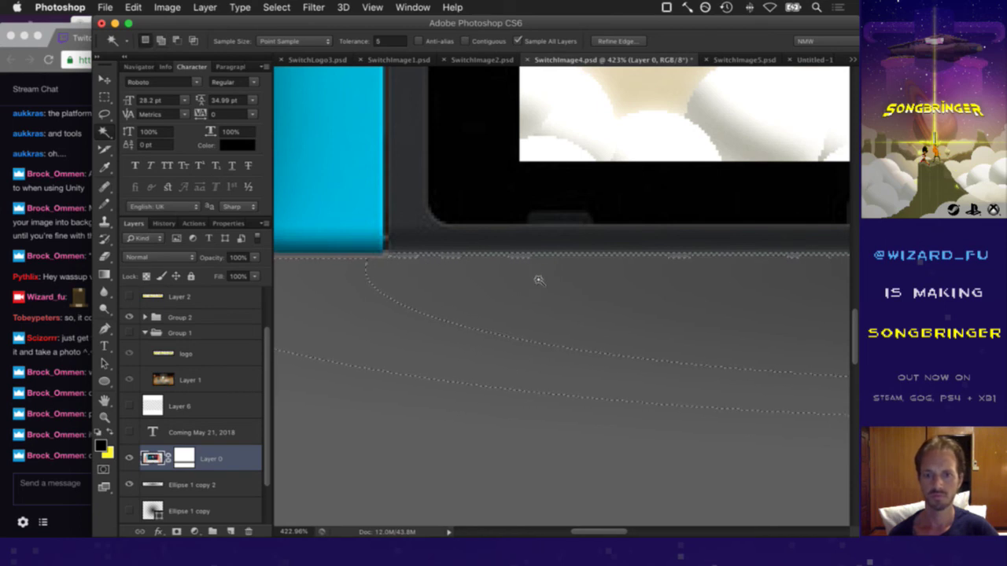
scroll(531, 295, "down", 5)
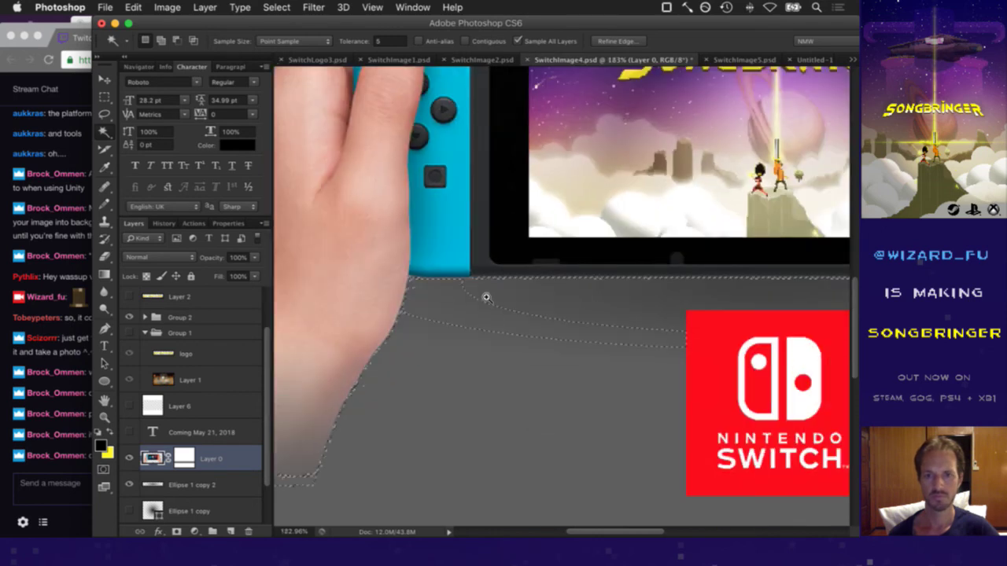
scroll(442, 300, "down", 4)
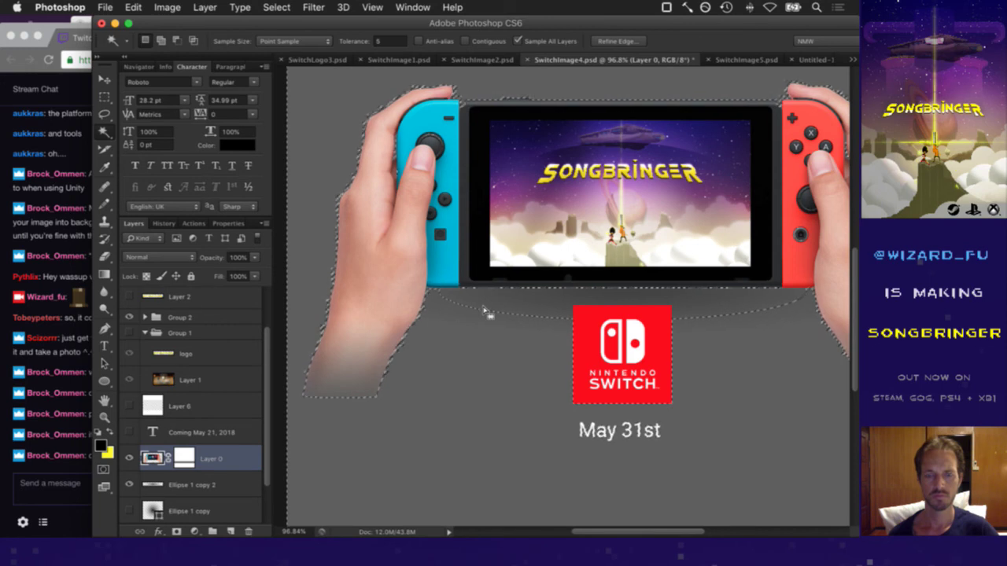
key("m")
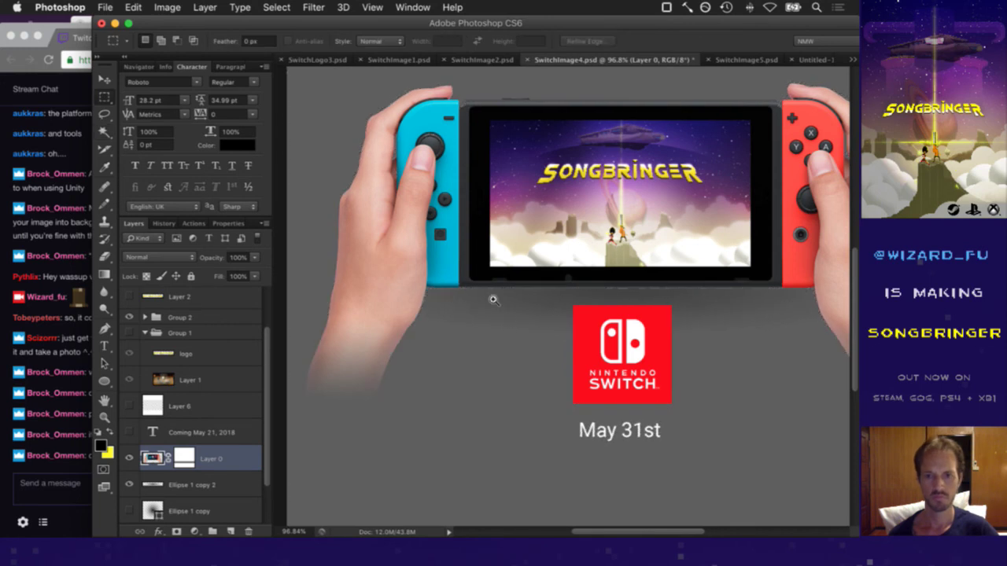
Select the fringe below the console with the Magic Wand and disable Layer 0's layer mask
scroll(493, 299, "up", 3)
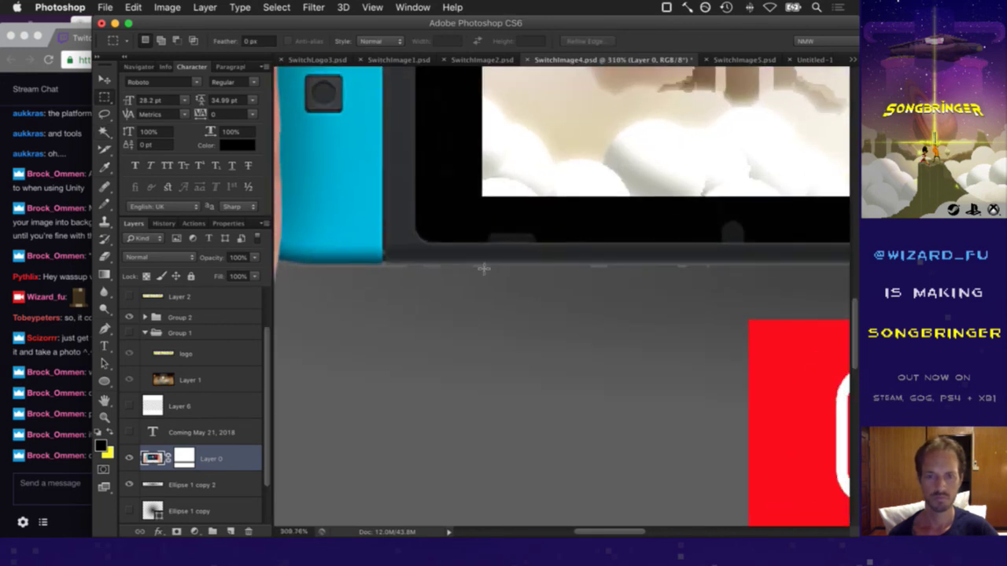
left_click(105, 134)
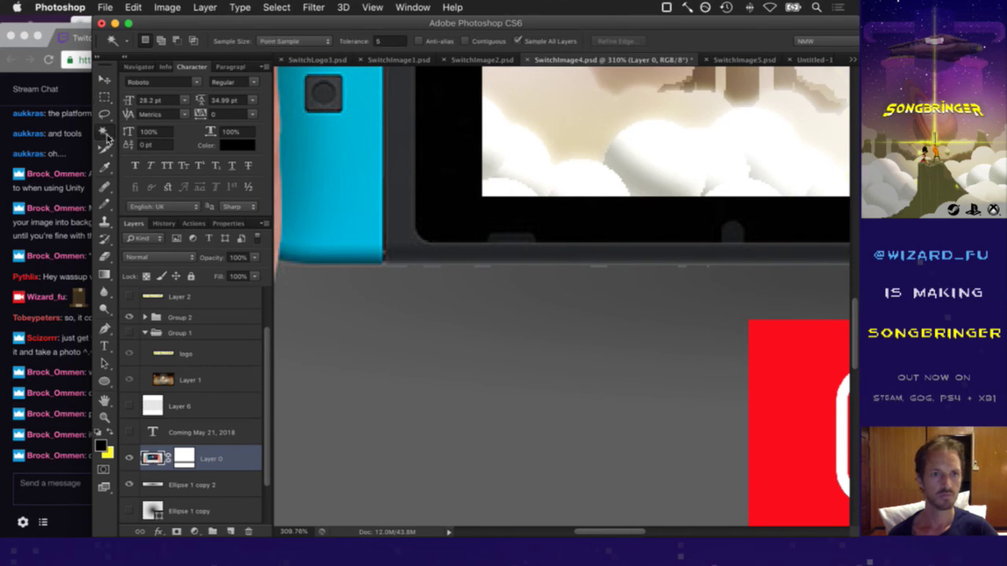
scroll(438, 288, "up", 3)
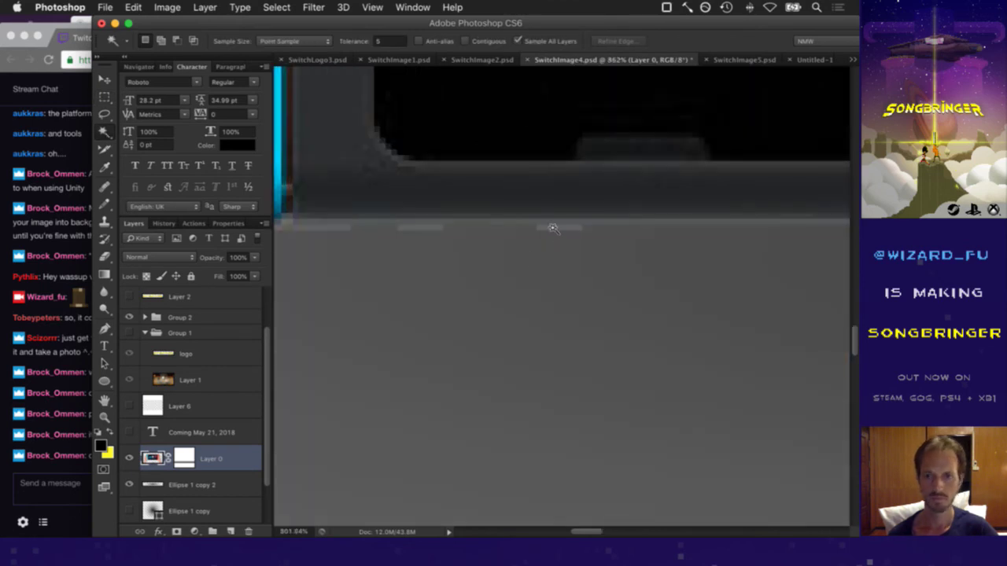
key("super+0")
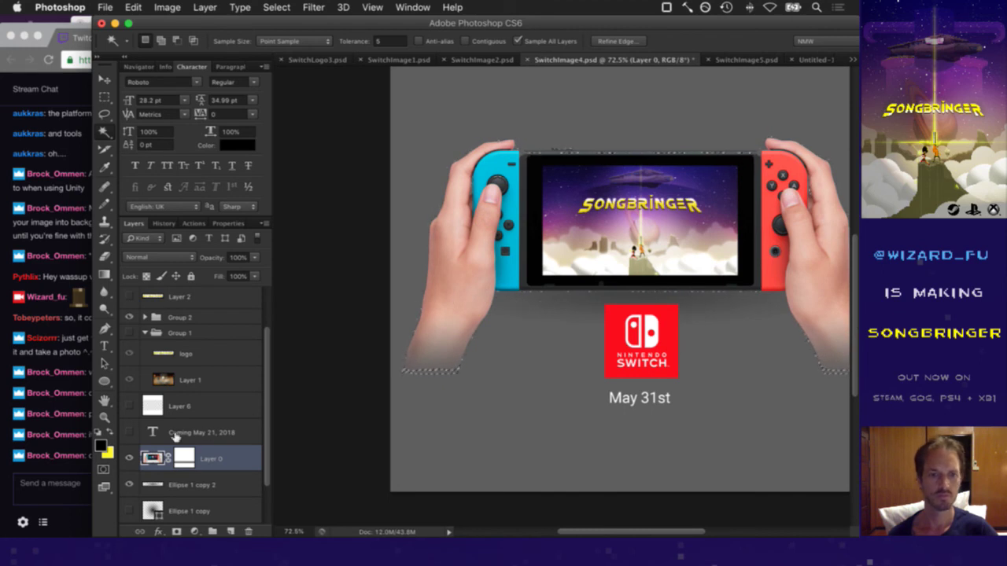
scroll(152, 438, "down", 1)
right_click(194, 444)
left_click(215, 412)
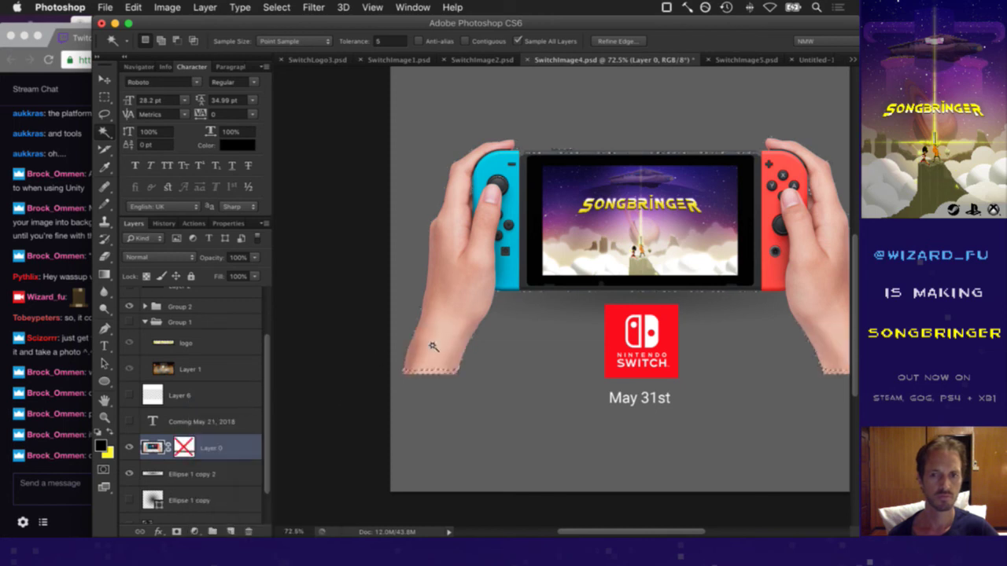
Try selecting the fringe pixels again with Layer 0's mask disabled, inspect the selection around the whole console, and deselect it
left_click(562, 305)
key("m")
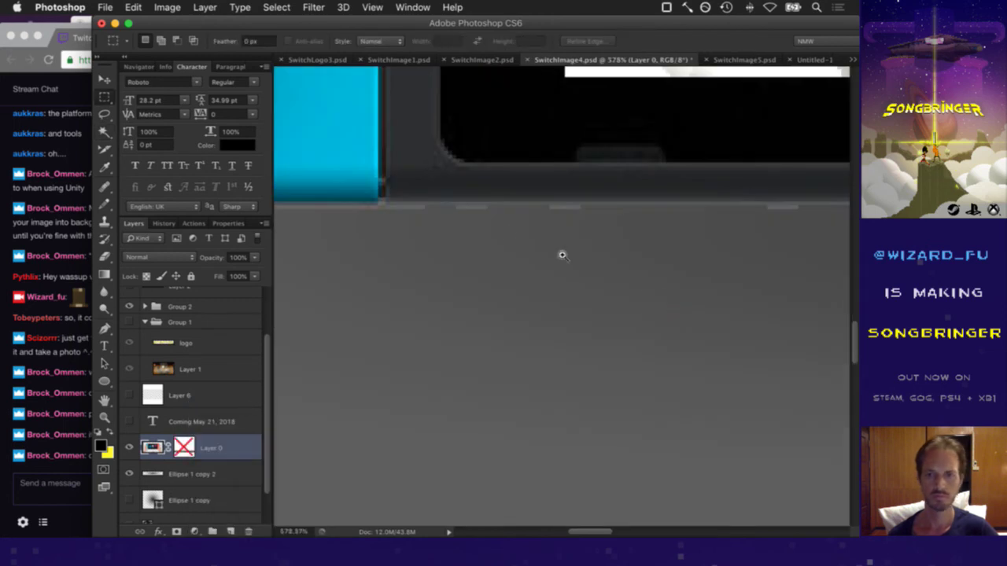
key("w")
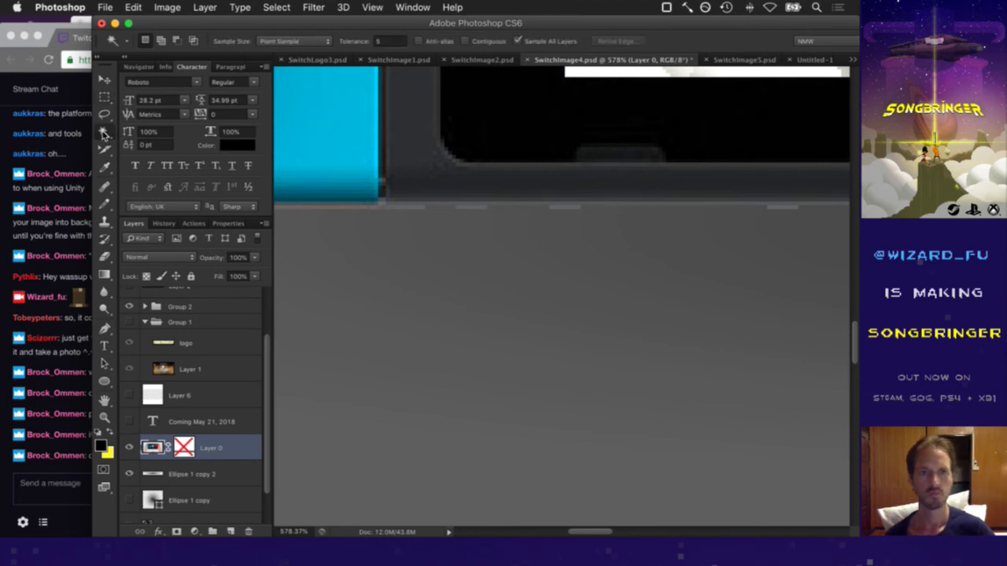
left_click(506, 233)
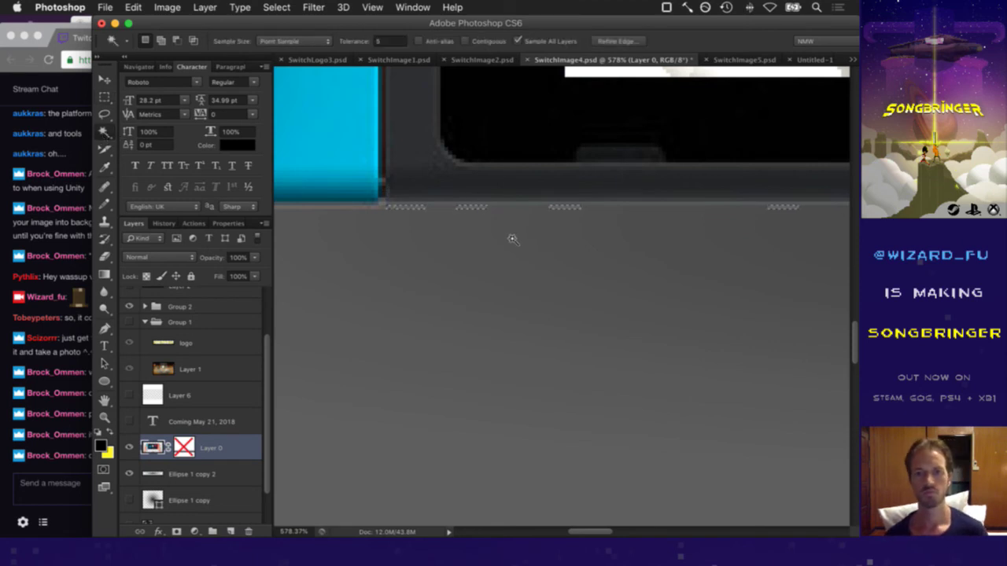
scroll(508, 239, "down", 10)
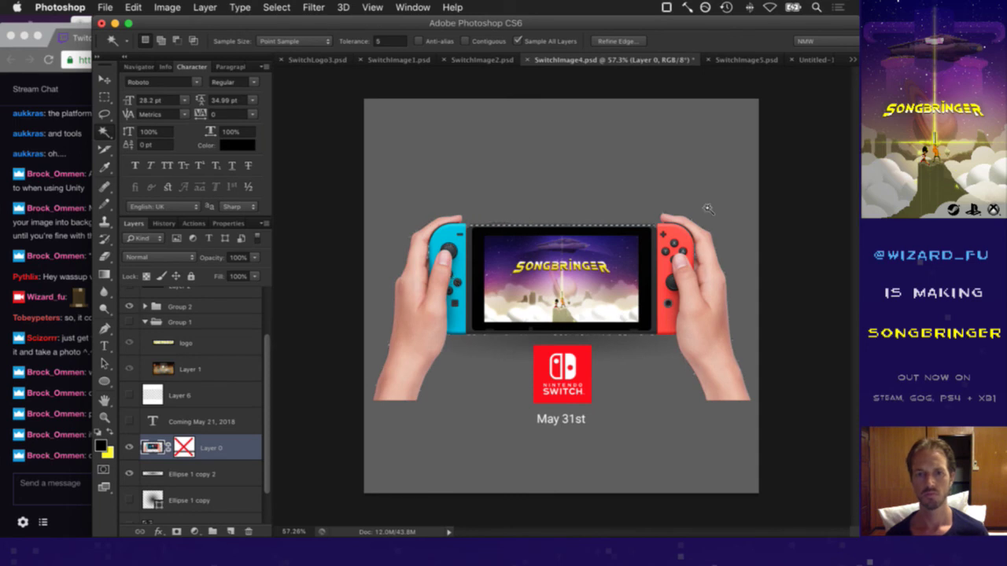
scroll(473, 234, "up", 5)
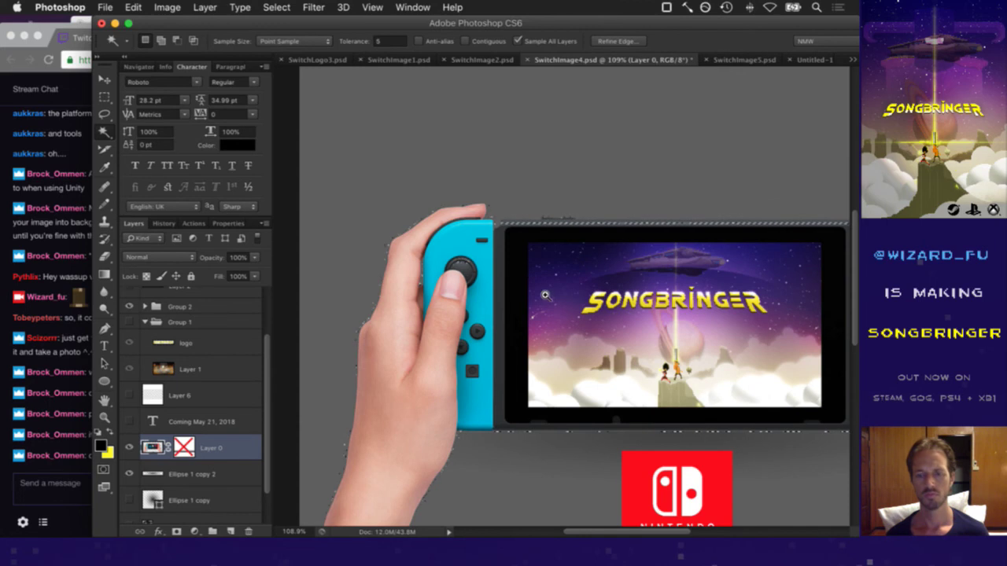
left_click(547, 328)
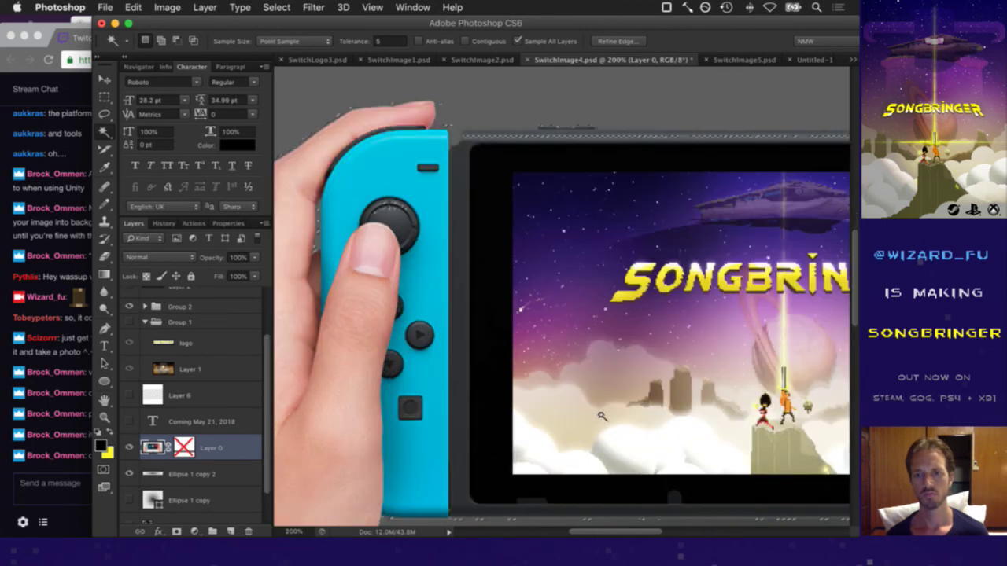
key("super+0")
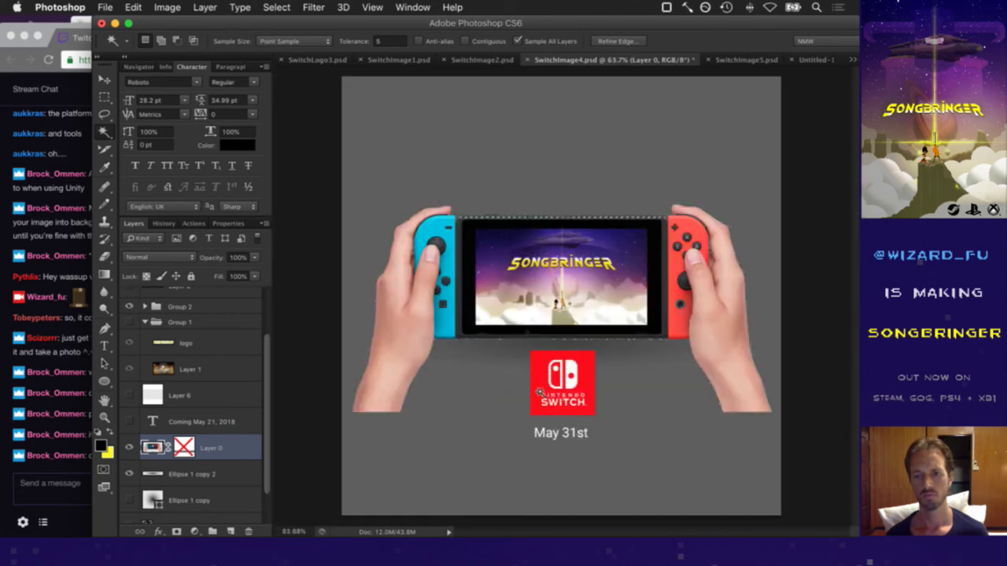
left_click_drag(511, 355, 549, 356)
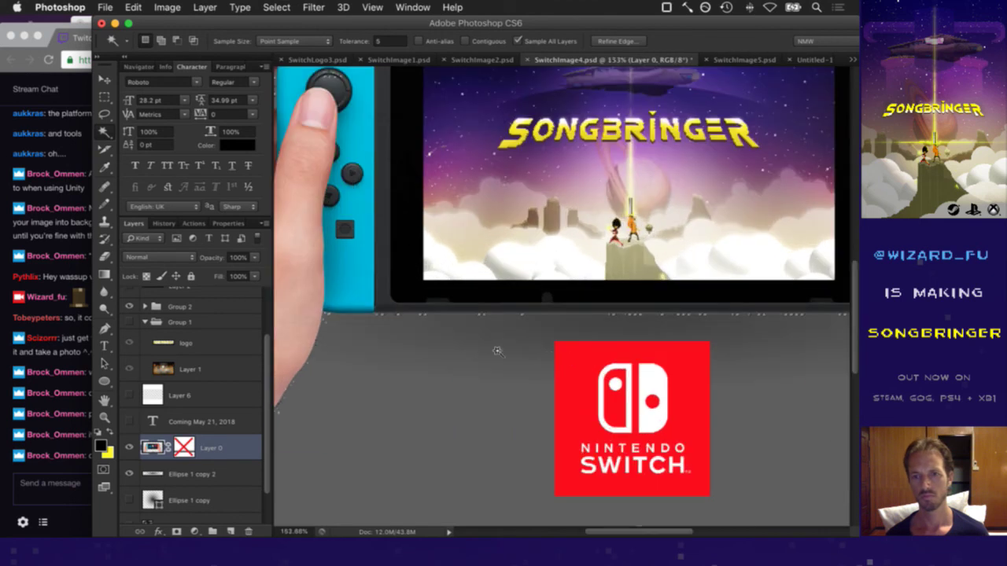
key("m")
left_click(394, 334)
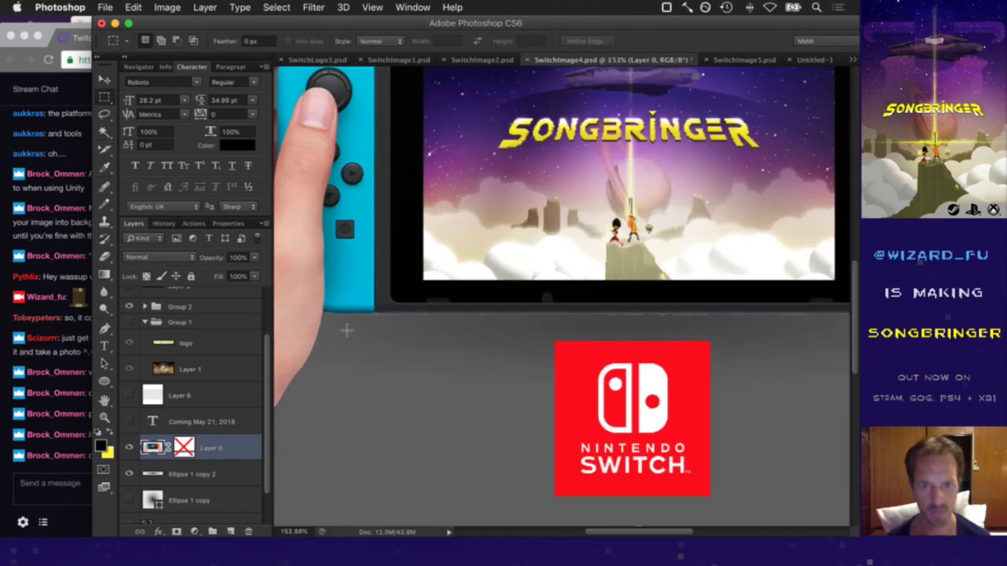
Delete the light fringe directly beneath the console on Layer 0 using a thin rectangular selection, and save the document
left_click_drag(329, 325, 823, 321)
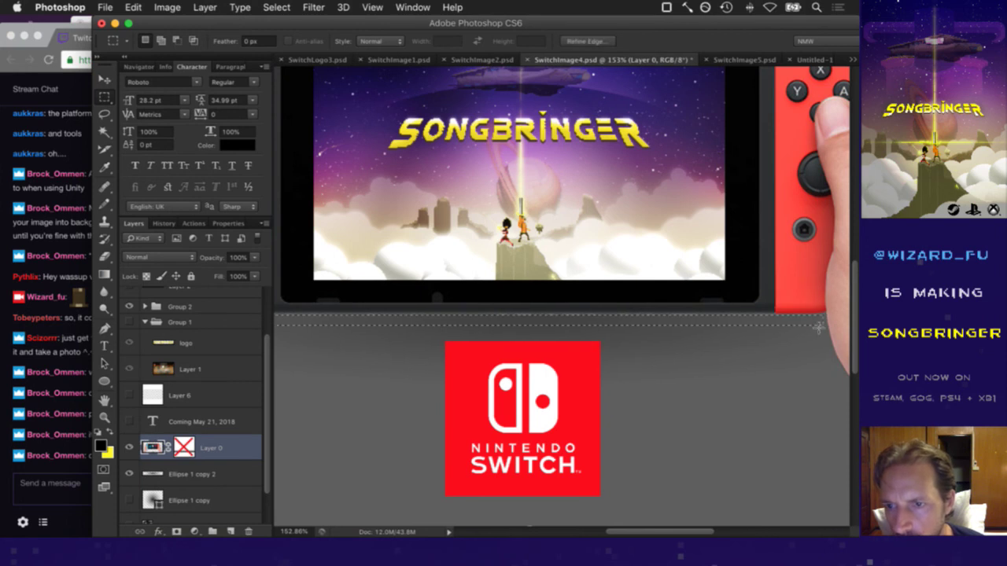
left_click(818, 341)
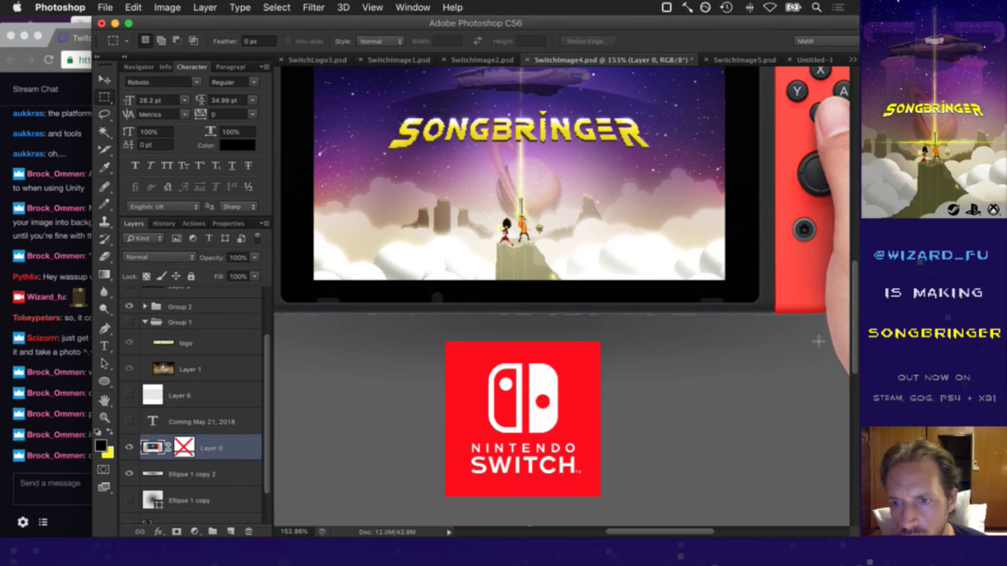
left_click_drag(820, 331, 320, 314)
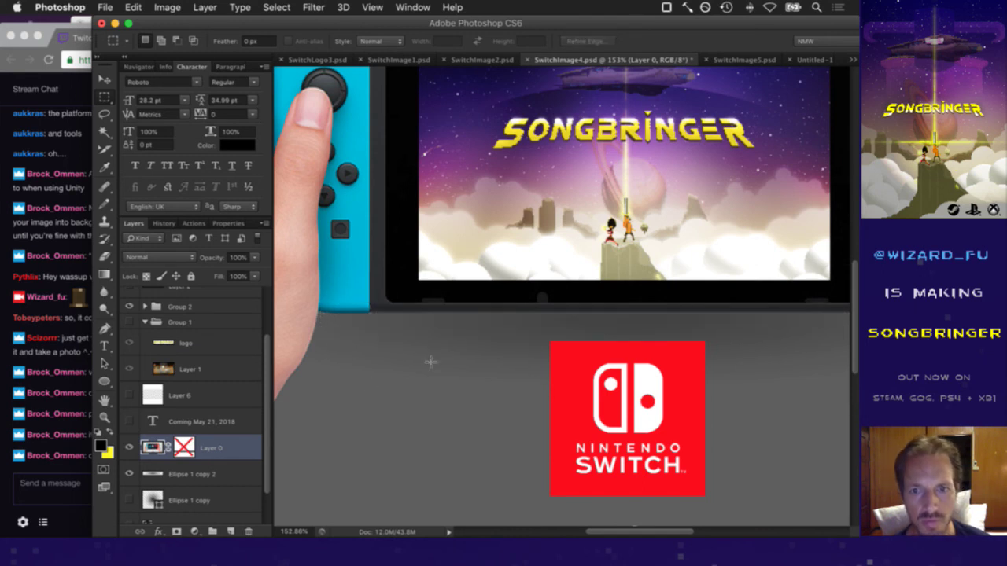
left_click_drag(461, 347, 426, 367)
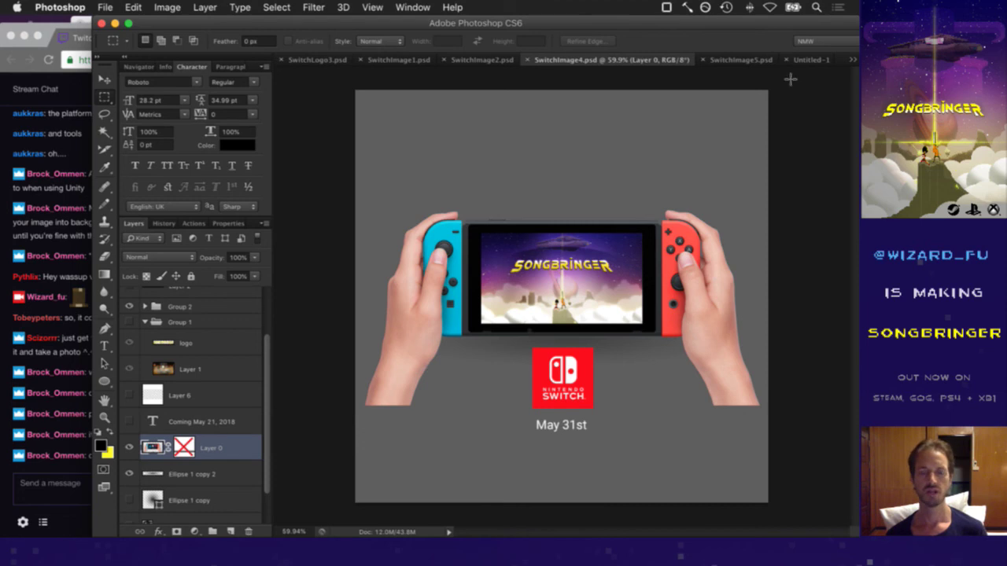
View the reference images SwitchImage2.psd and SwitchImage1.psd
left_click(488, 65)
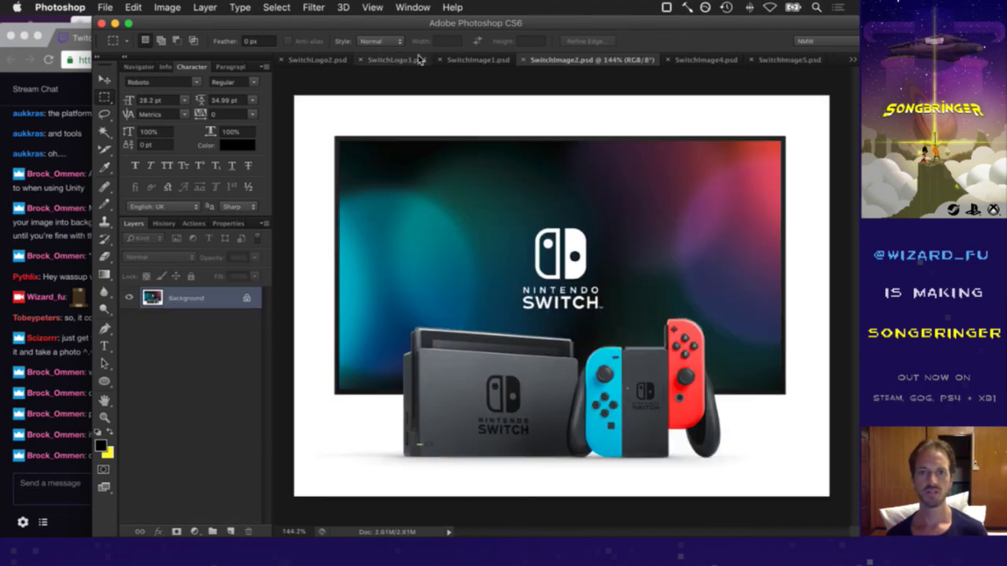
left_click(472, 59)
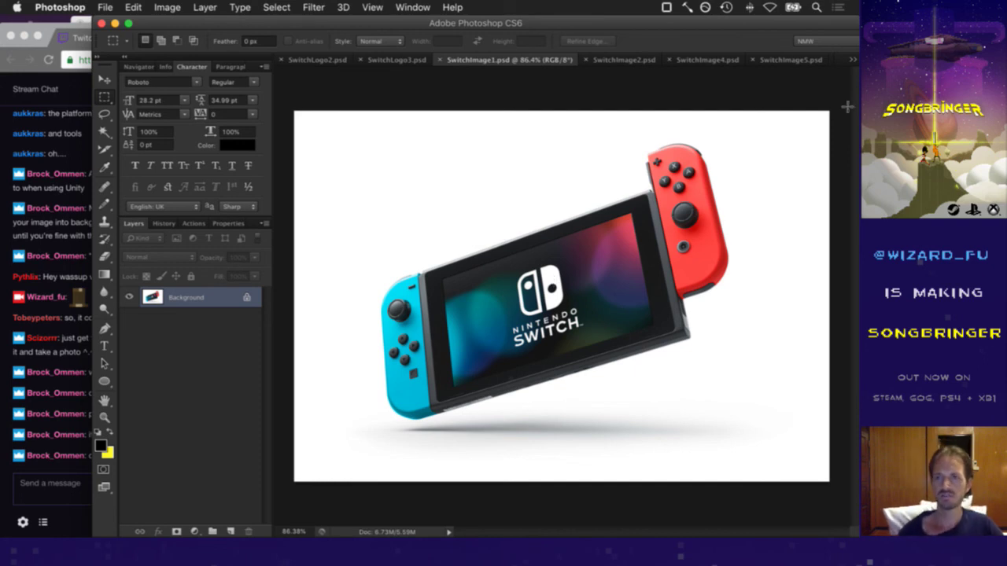
Return to SwitchImage4.psd, re-enable Layer 0's layer mask and save the document
left_click(704, 59)
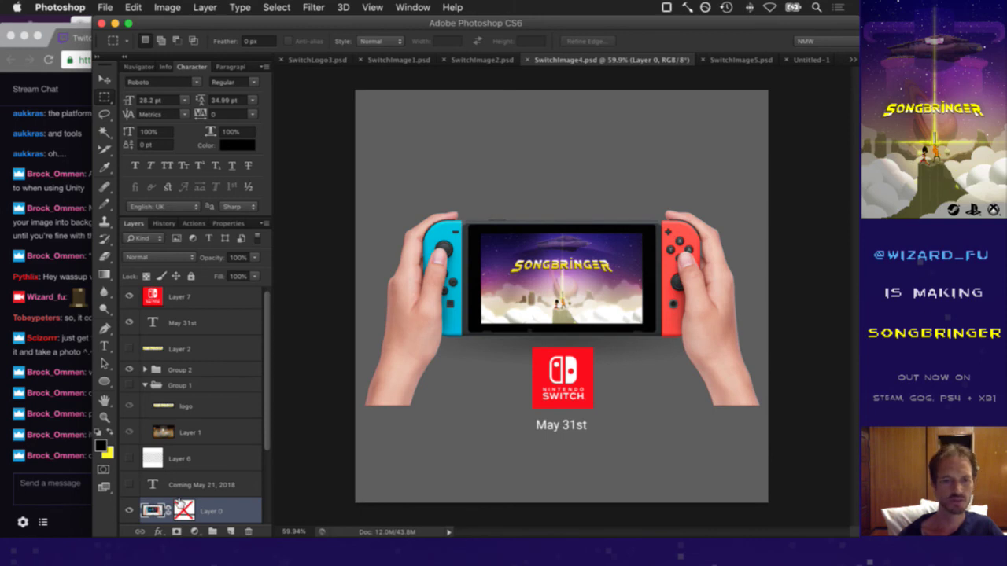
left_click(181, 507, "shift")
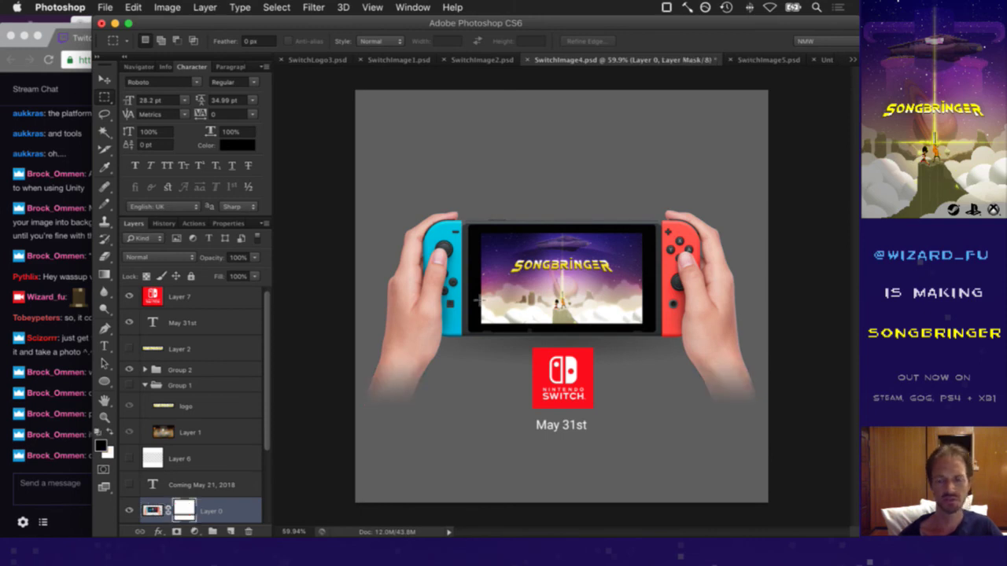
key("super+s")
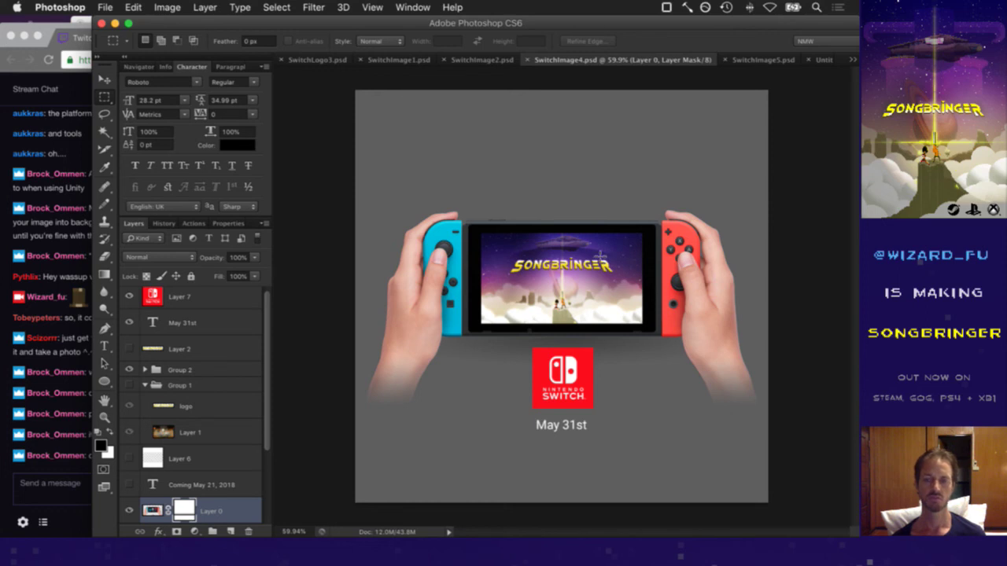
Switch to Finder, look through the Screenshots folder in Nintendo Switch, select 19meditateA.gif, and return to Photoshop
key("super+Tab")
key("super+Tab")
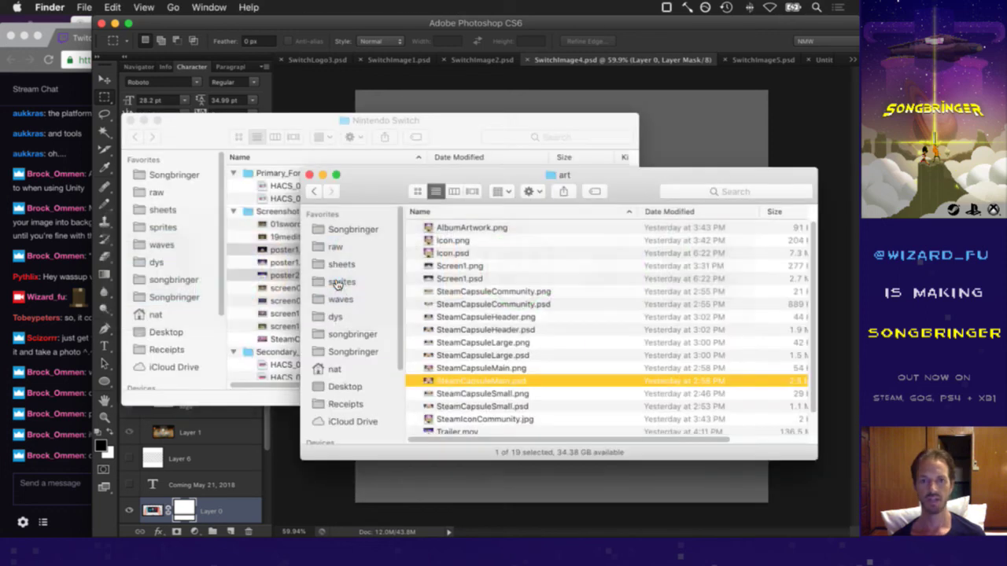
left_click(472, 129)
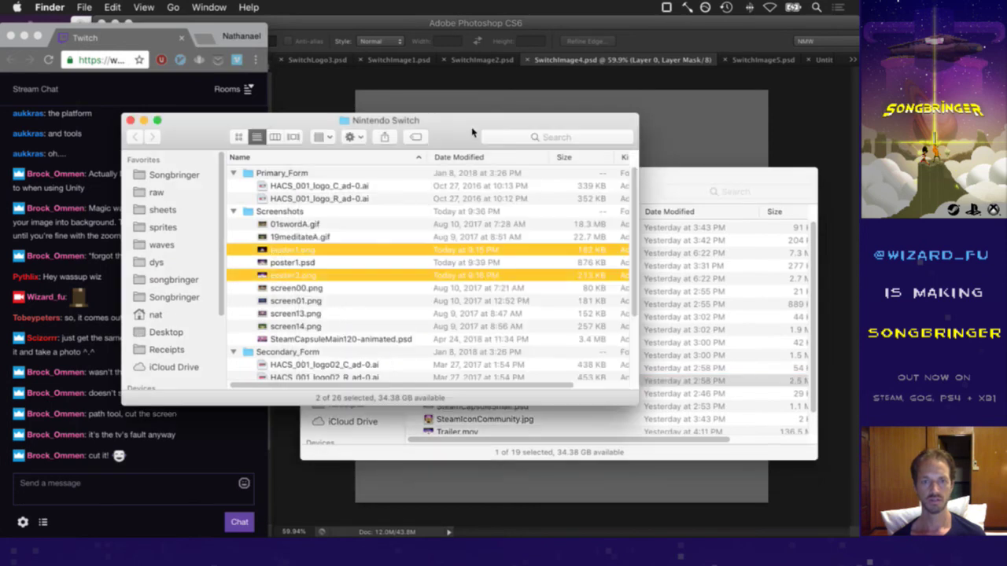
left_click(374, 234)
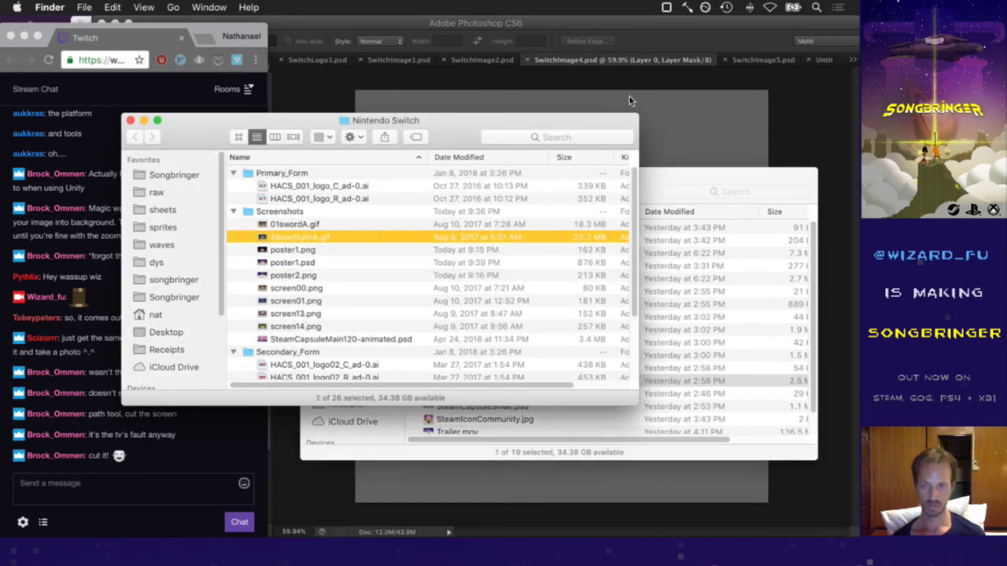
left_click(674, 45)
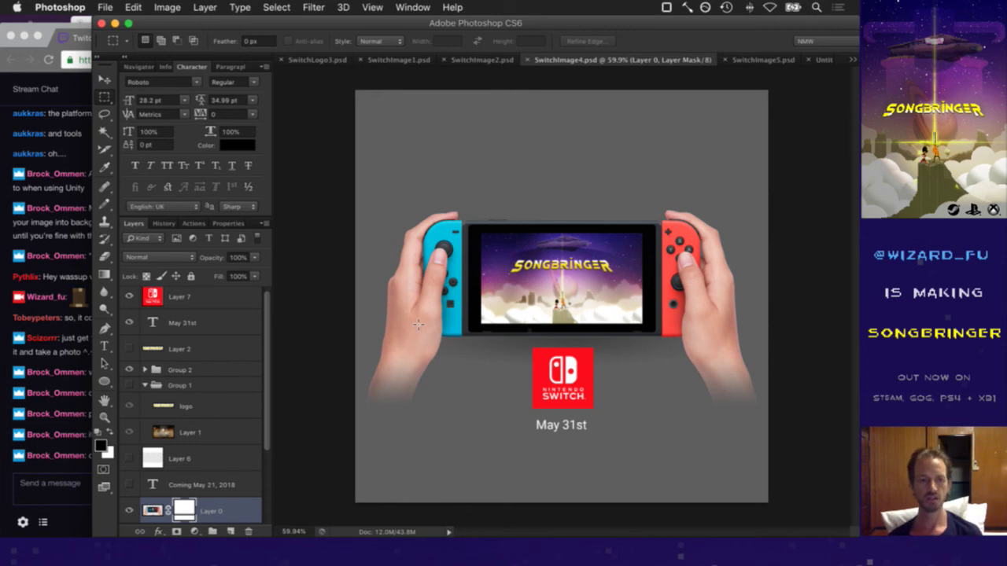
Switch to Finder and preview 01swordA.gif and 19meditateA.gif in the Screenshots folder
key("super+Tab")
left_click(250, 268)
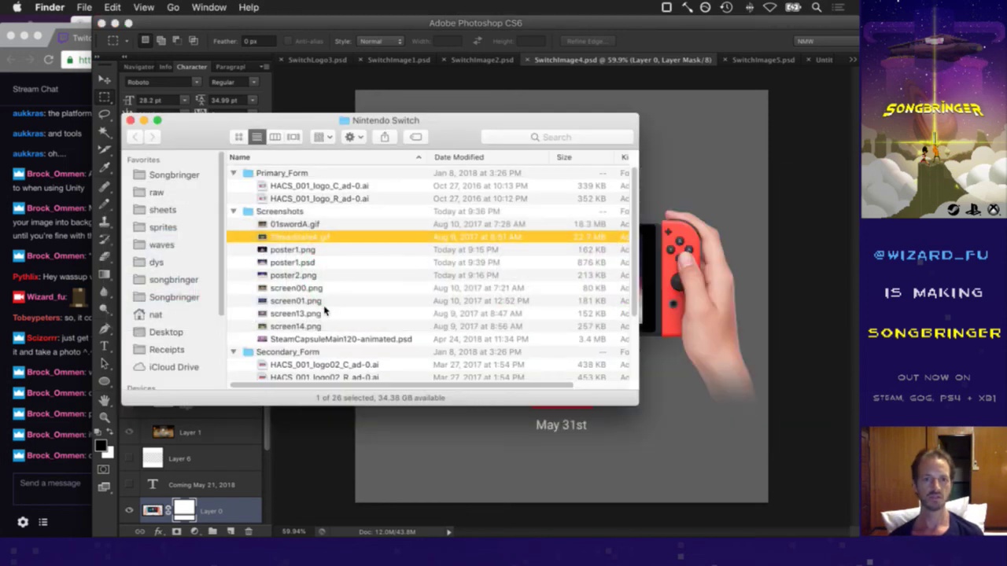
left_click(307, 225)
key("space")
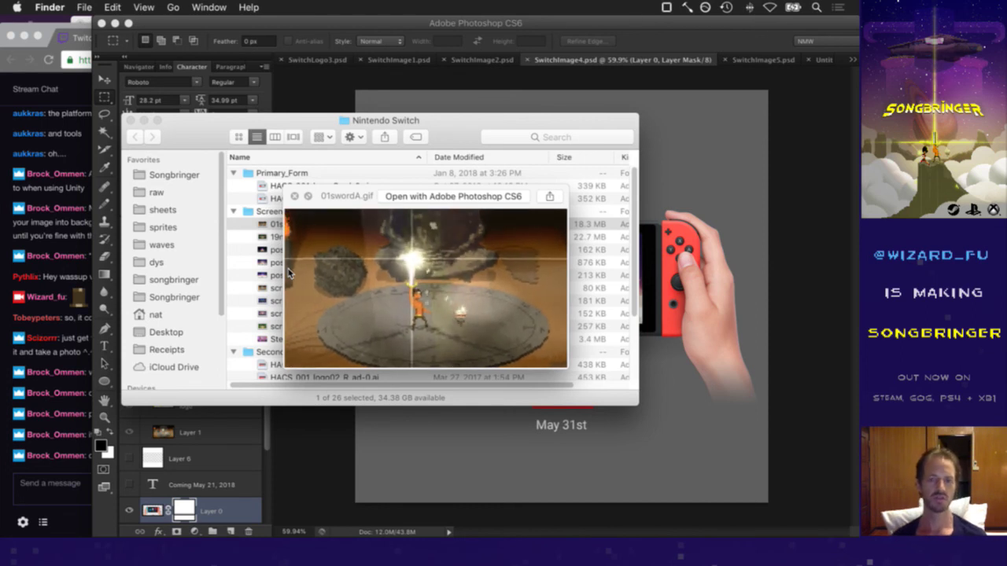
key("space")
key("Down")
key("space")
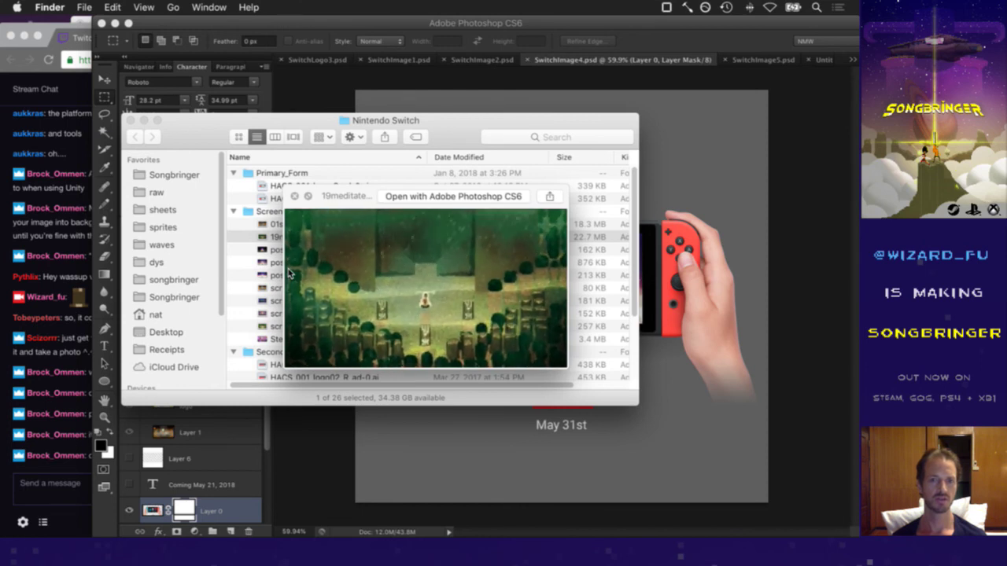
key("space")
Look through the poster and screen image files listed in the Screenshots folder
key("Down")
key("Down")
key("Down")
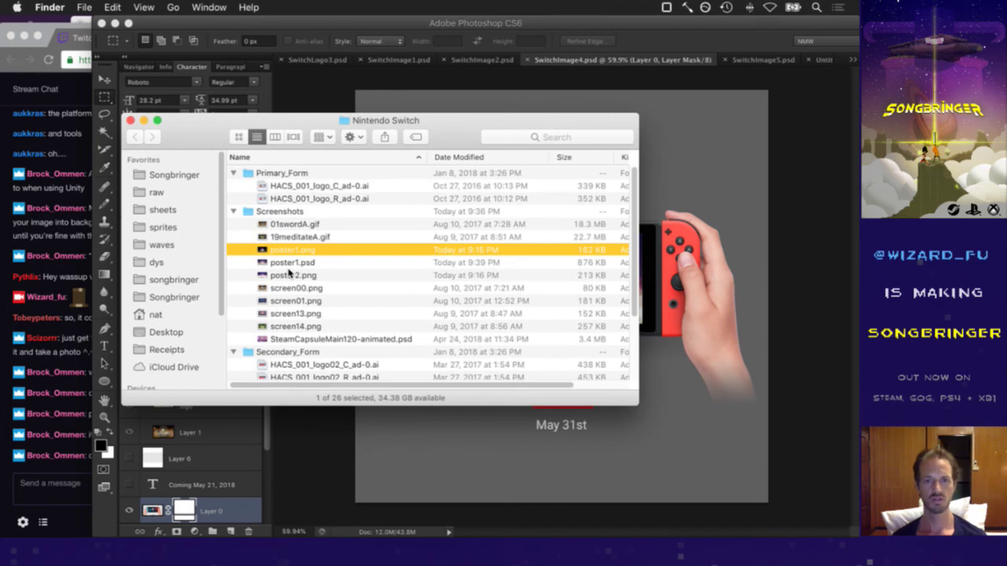
key("Down")
key("Down")
key("Down")
key("Down")
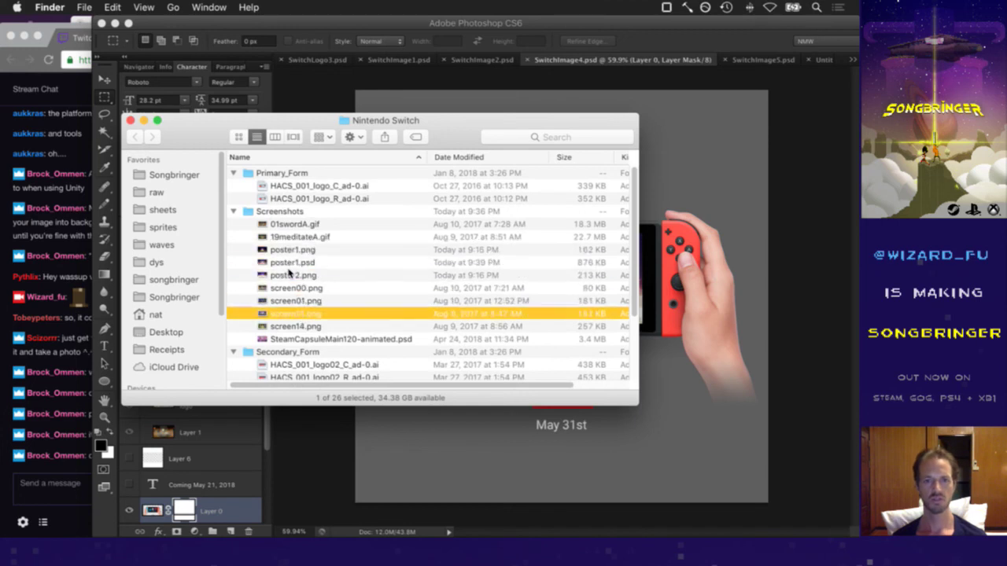
key("Up")
key("Up")
key("Up")
key("Up")
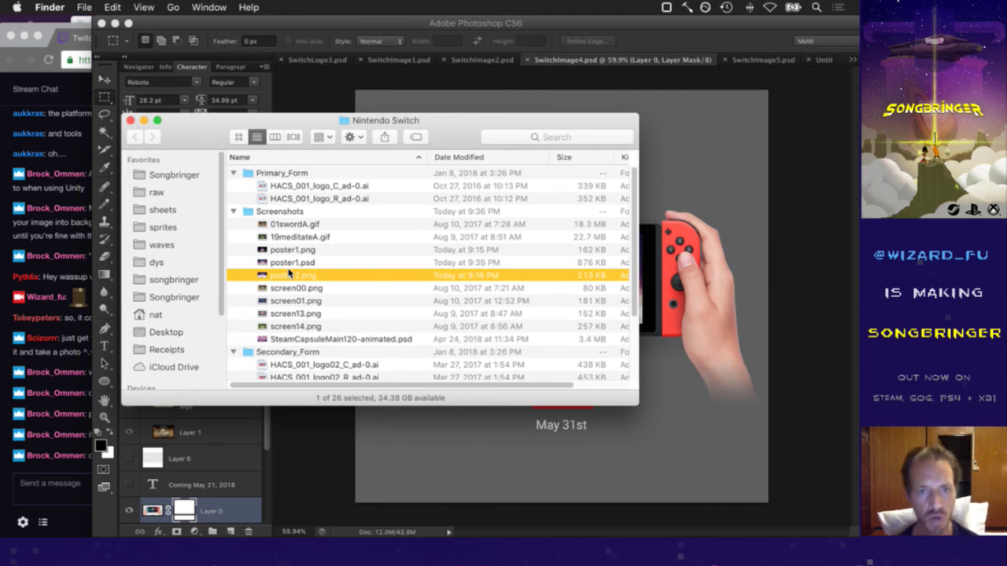
Move 08waterfallA.gif from the Nintendo Switch folder into its Screenshots subfolder
scroll(315, 236, "down", 5)
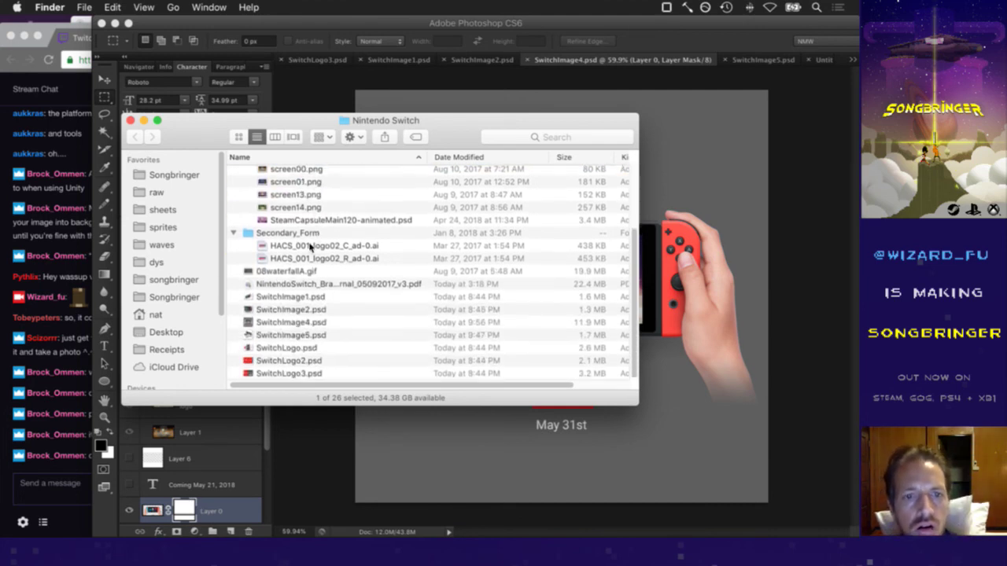
scroll(299, 259, "up", 2)
scroll(289, 274, "up", 1)
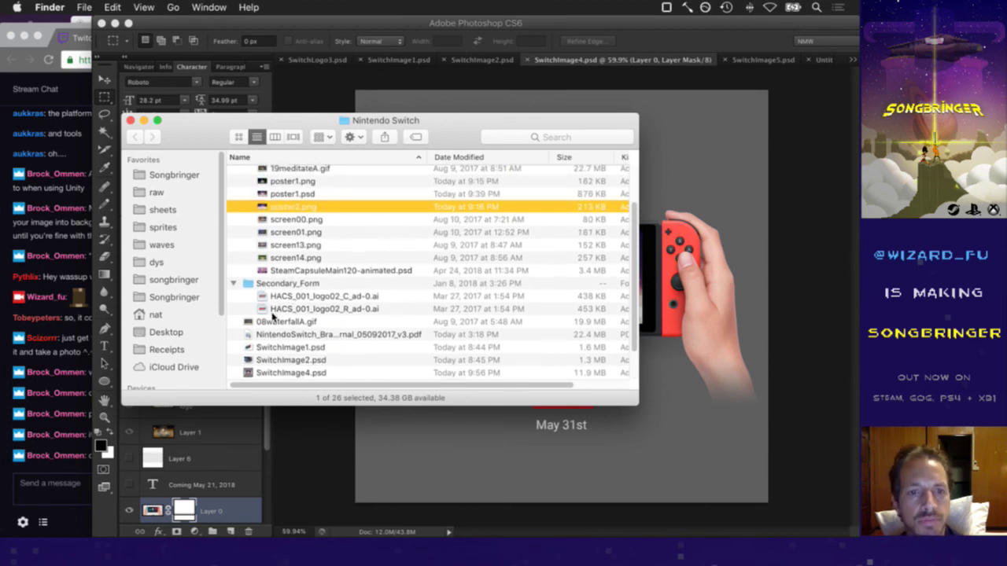
left_click_drag(273, 324, 288, 193)
scroll(289, 196, "up", 2)
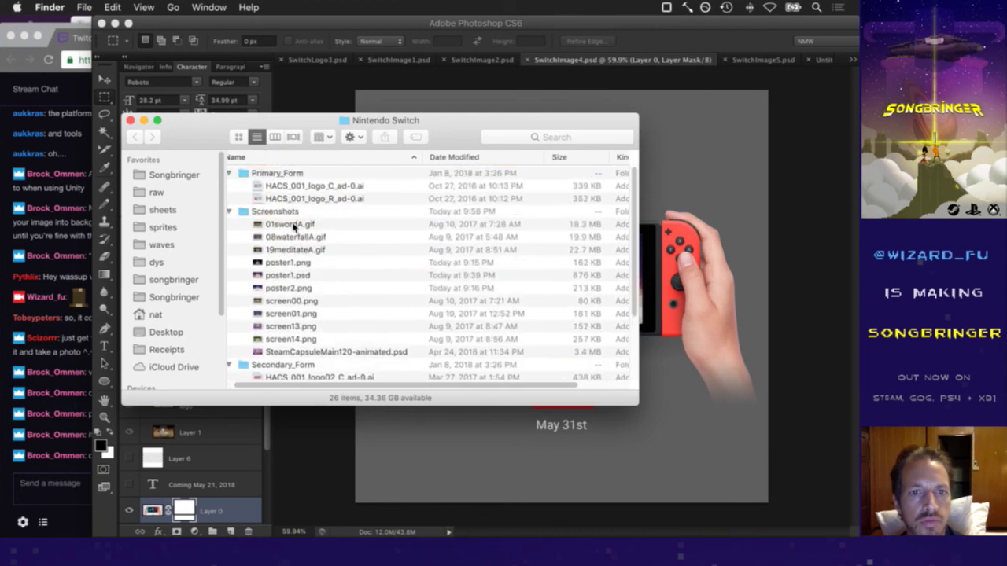
Preview the 08waterfallA.gif animation in the Screenshots folder
left_click(291, 237)
key("space")
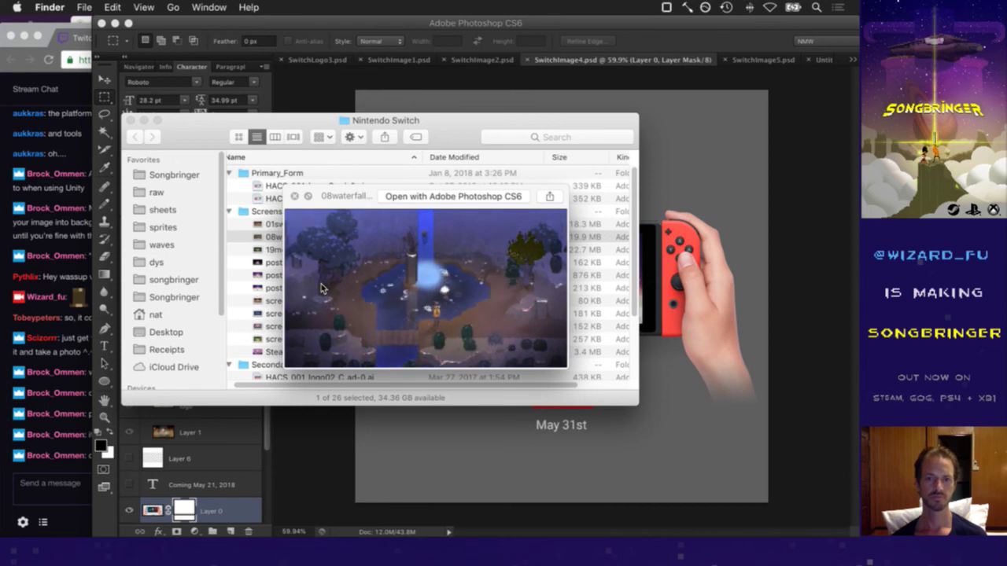
key("space")
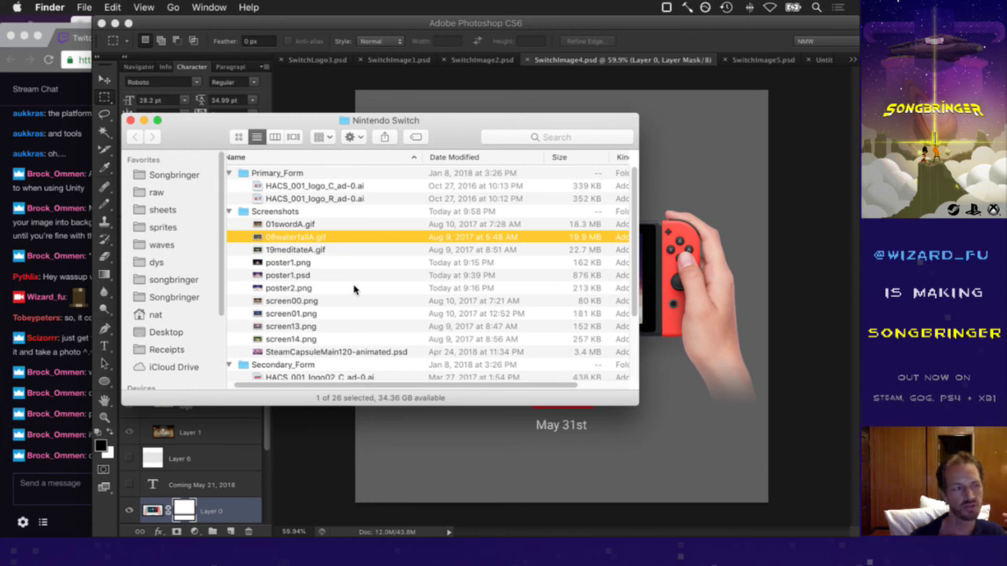
Search Google in a new Chrome window for "maximum twitter gif size", read the answer, and close that window
key("F4")
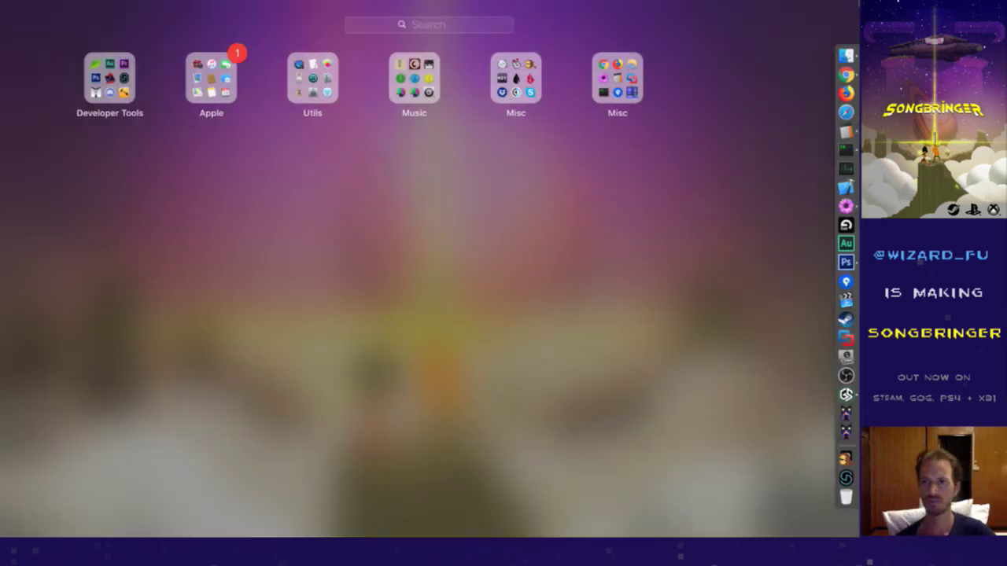
left_click(847, 74)
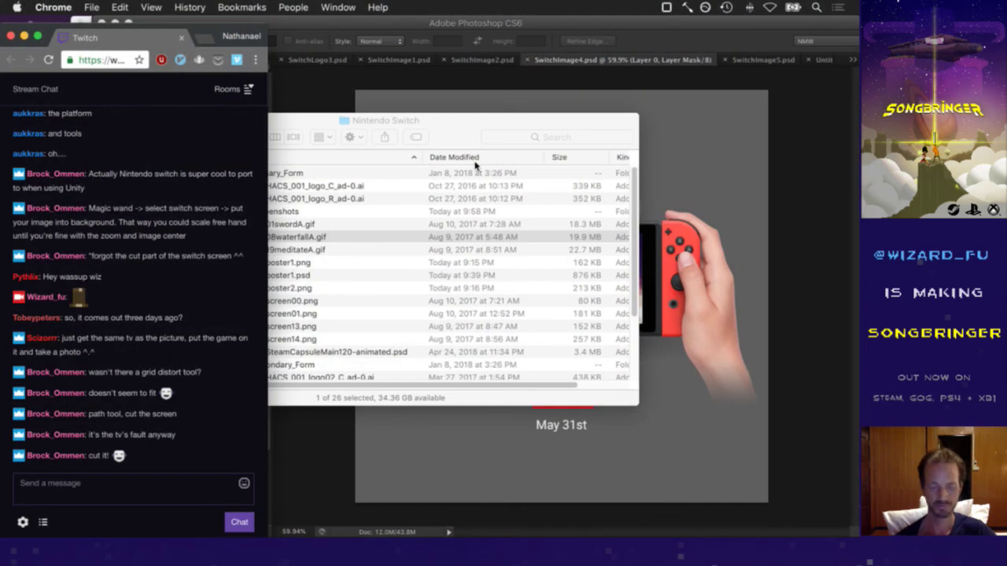
key("super+n")
type("max")
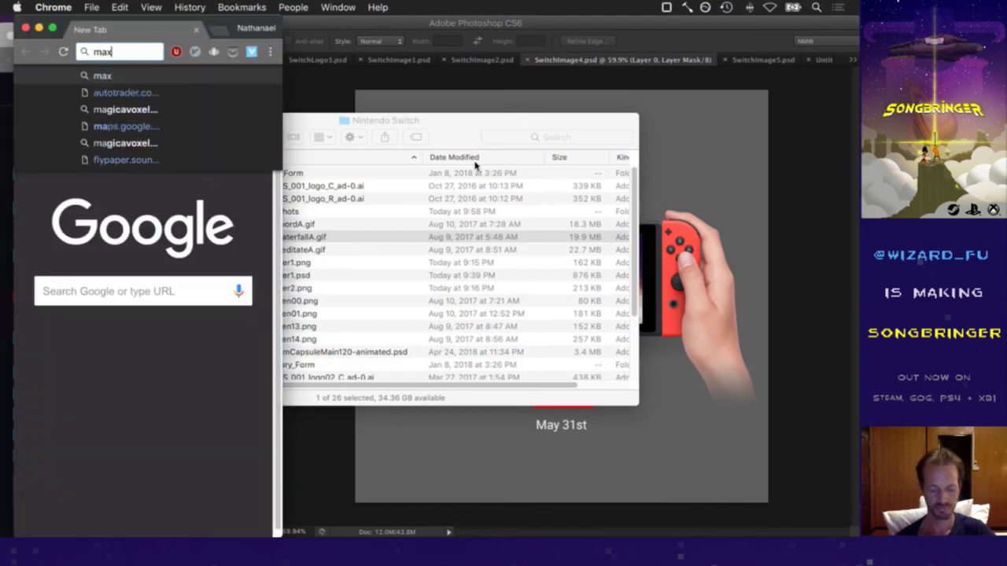
type("imum twitter gi")
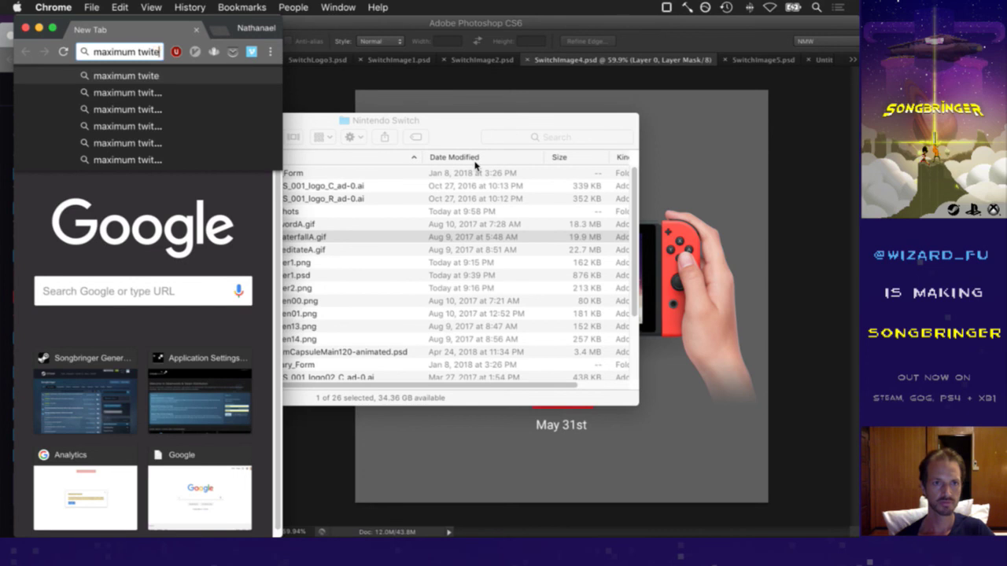
type("f size")
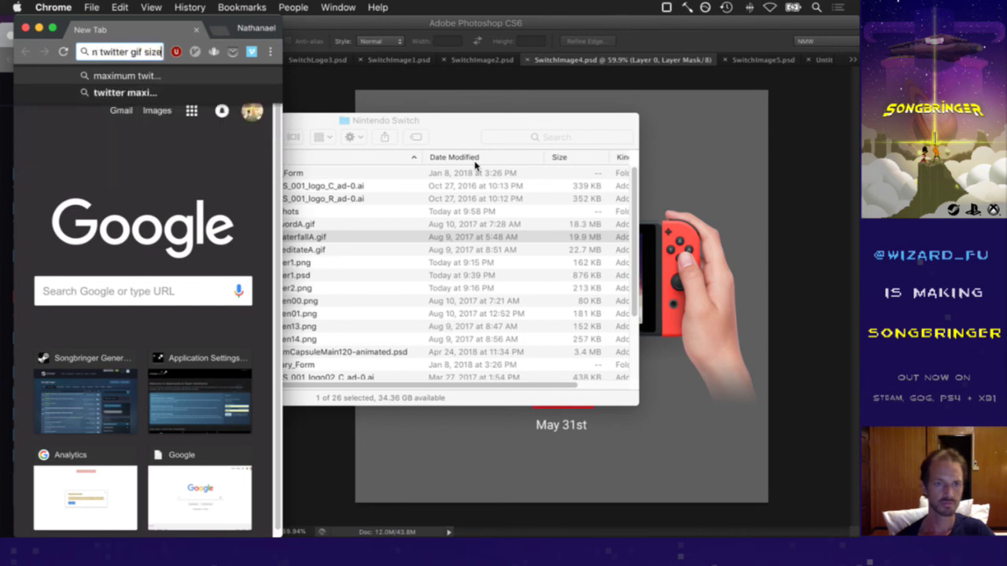
key("Return")
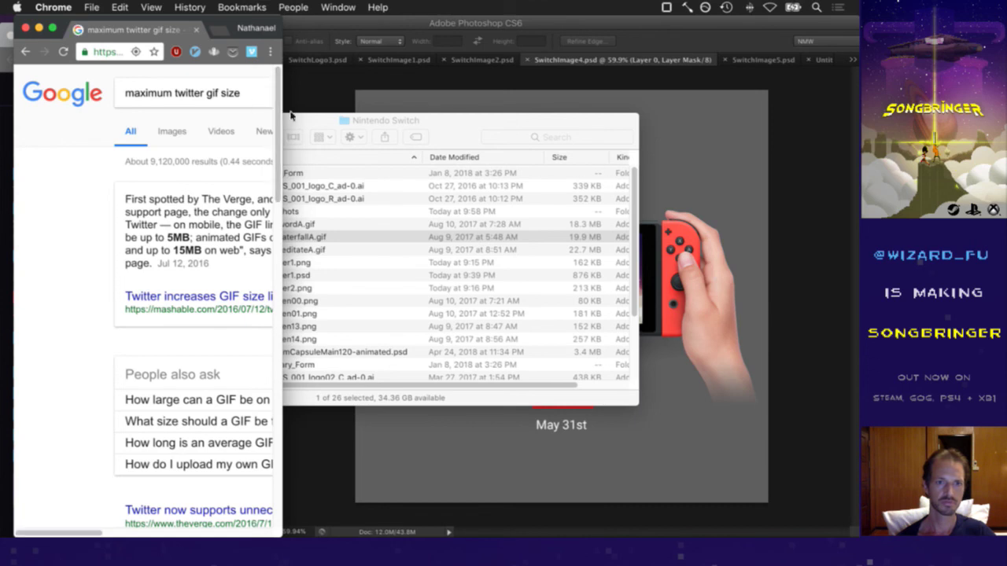
left_click_drag(281, 201, 578, 201)
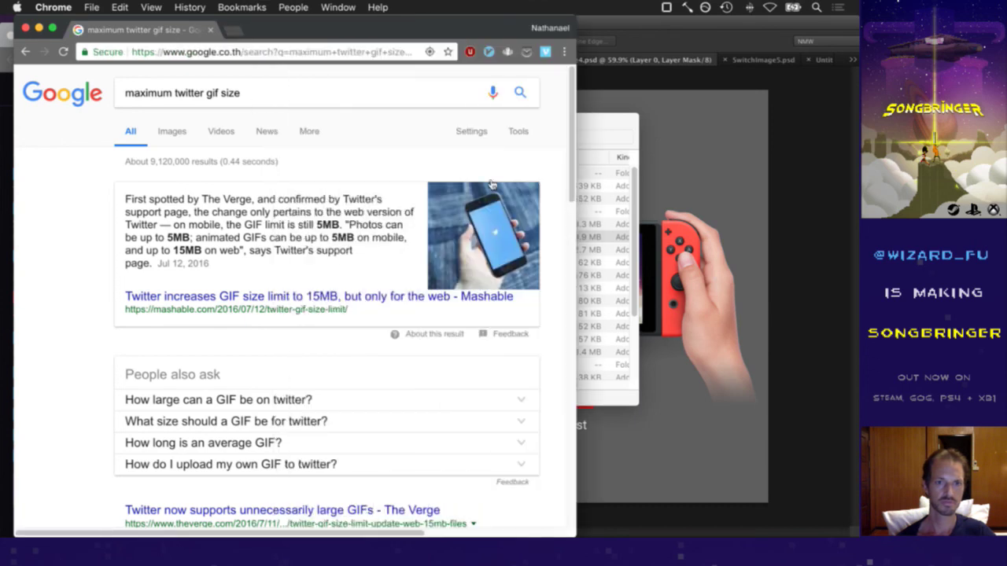
left_click_drag(328, 29, 560, 29)
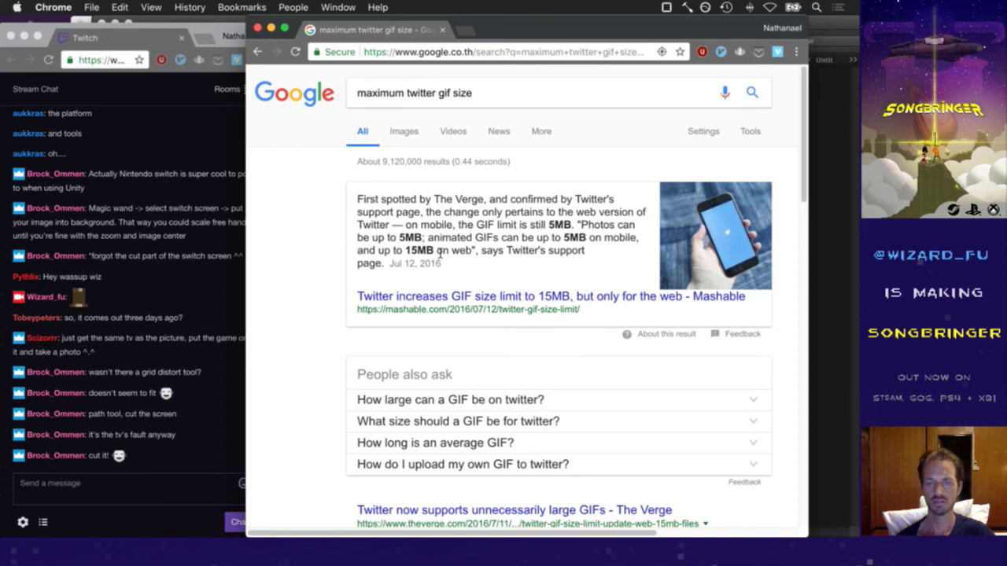
key("super+w")
Open 08waterfallA.gif from Finder in Photoshop and display its animation frames in the Timeline
left_click(433, 185)
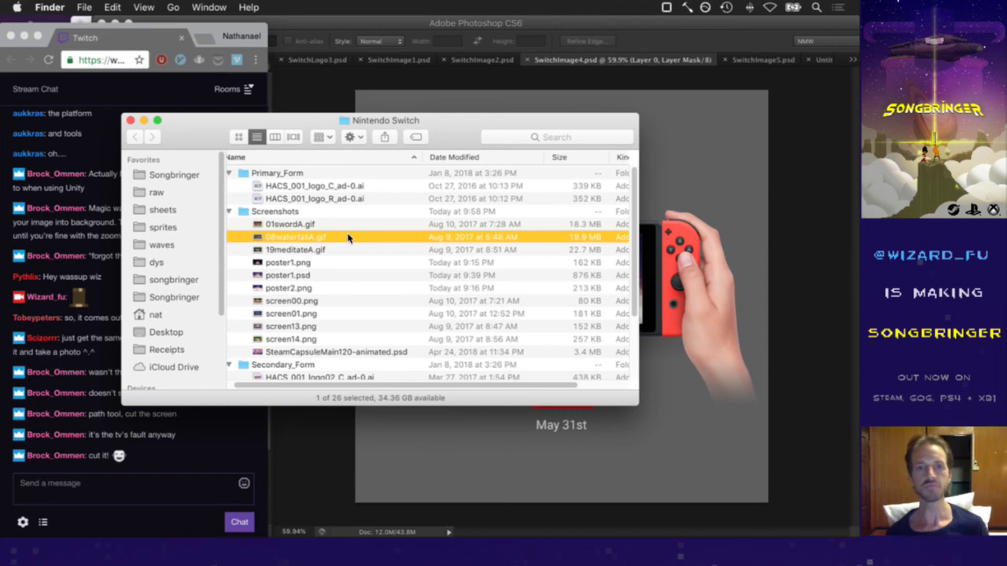
left_click_drag(459, 142, 513, 132)
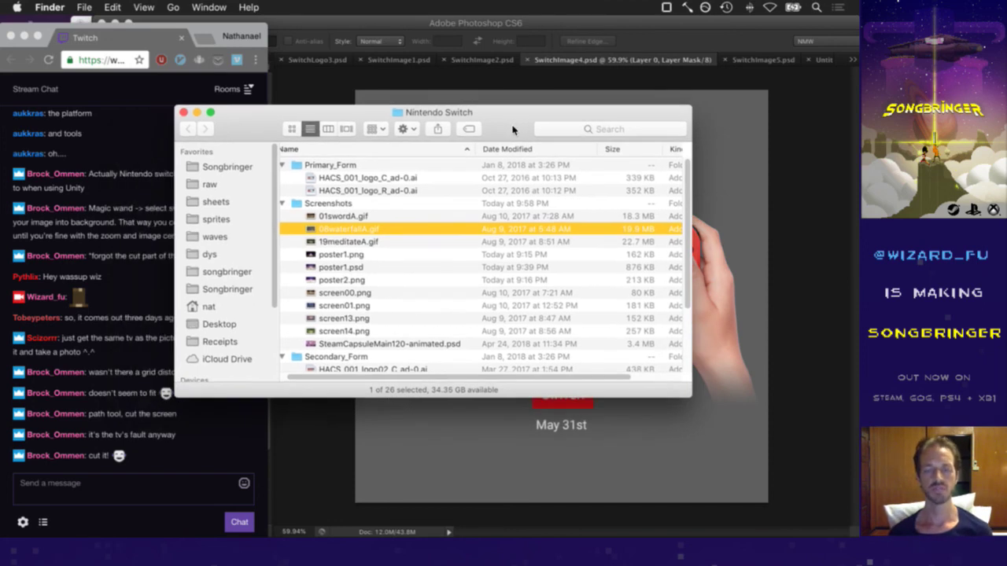
right_click(385, 229)
mouse_move(439, 249)
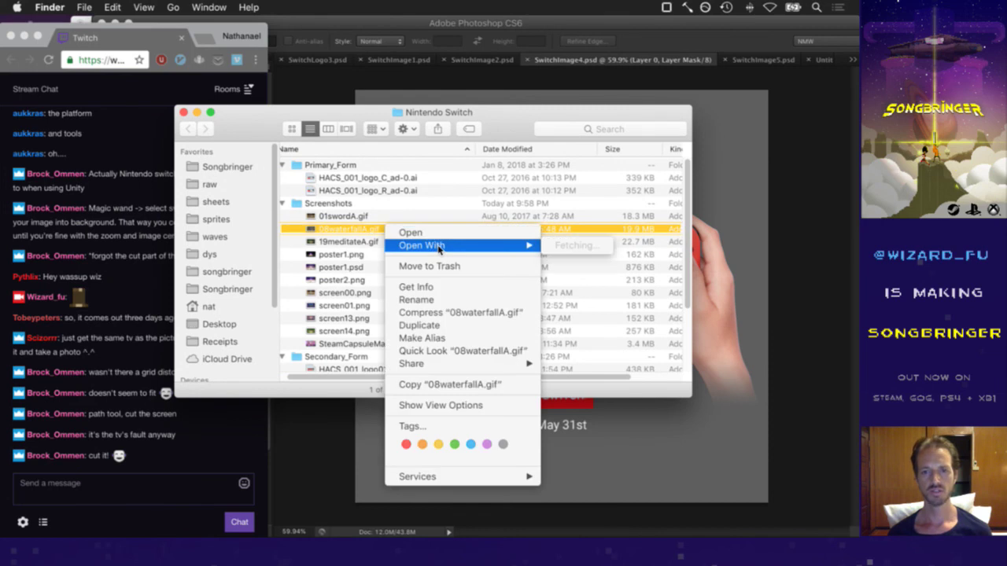
left_click(591, 247)
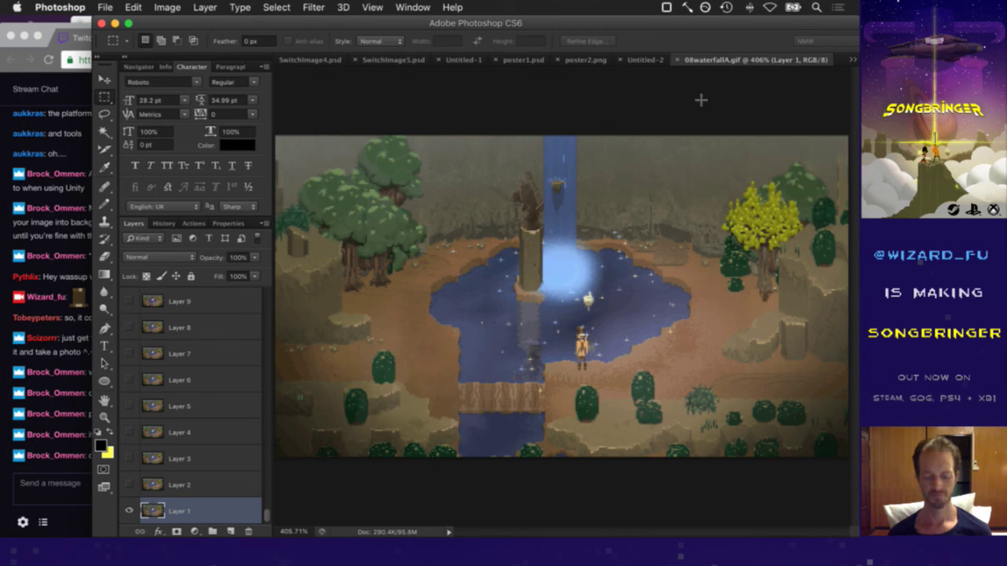
key("F7")
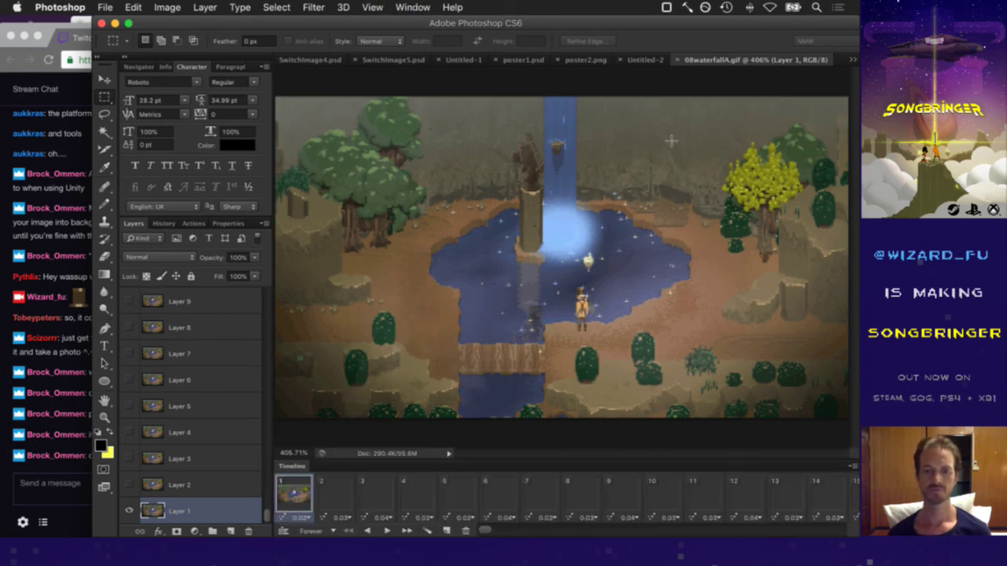
Copy the merged artwork of the whole SwitchImage4.psd canvas and paste it into a new document of the same size
left_click(852, 58)
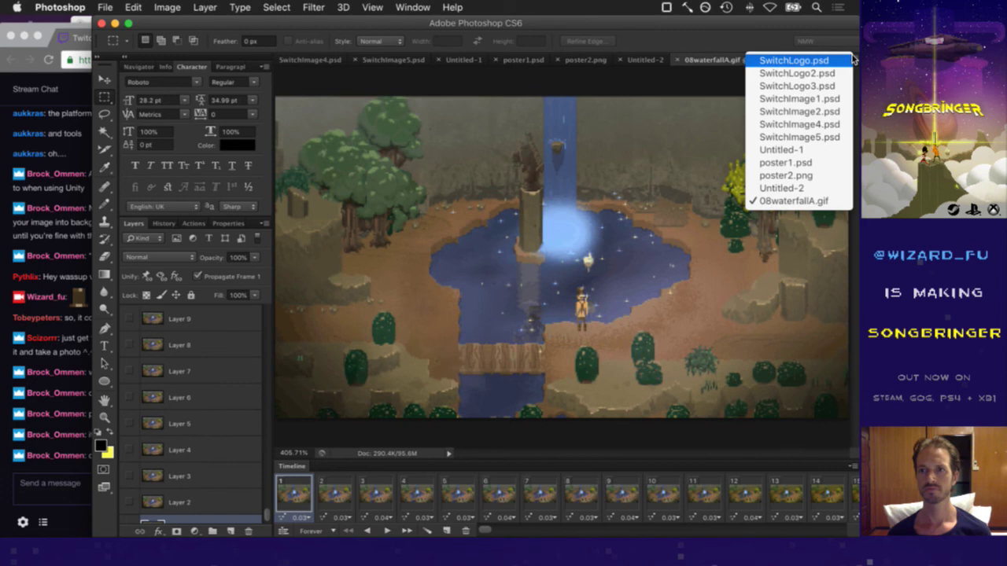
key("Escape")
key("ctrl+Tab")
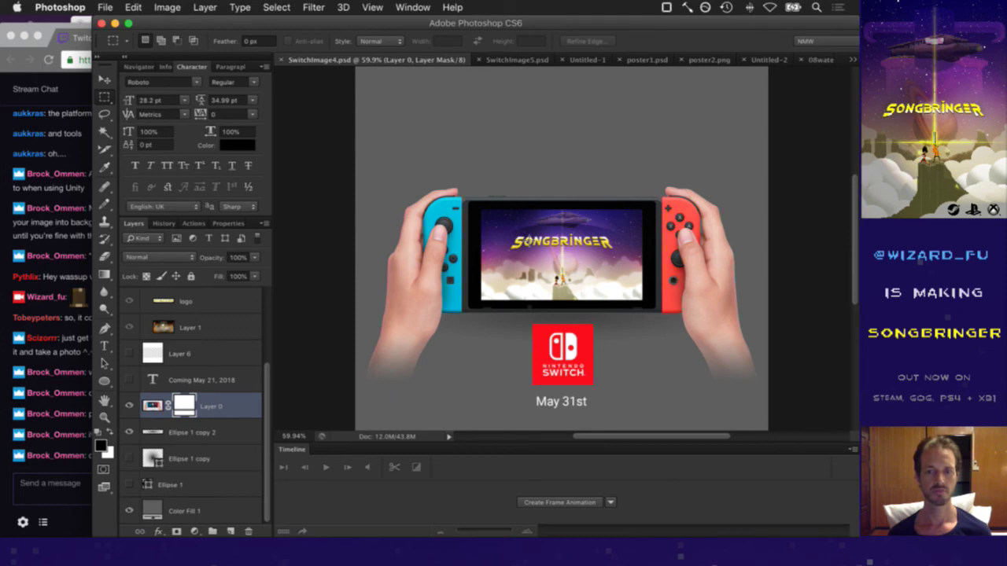
key("super+a")
key("super+c")
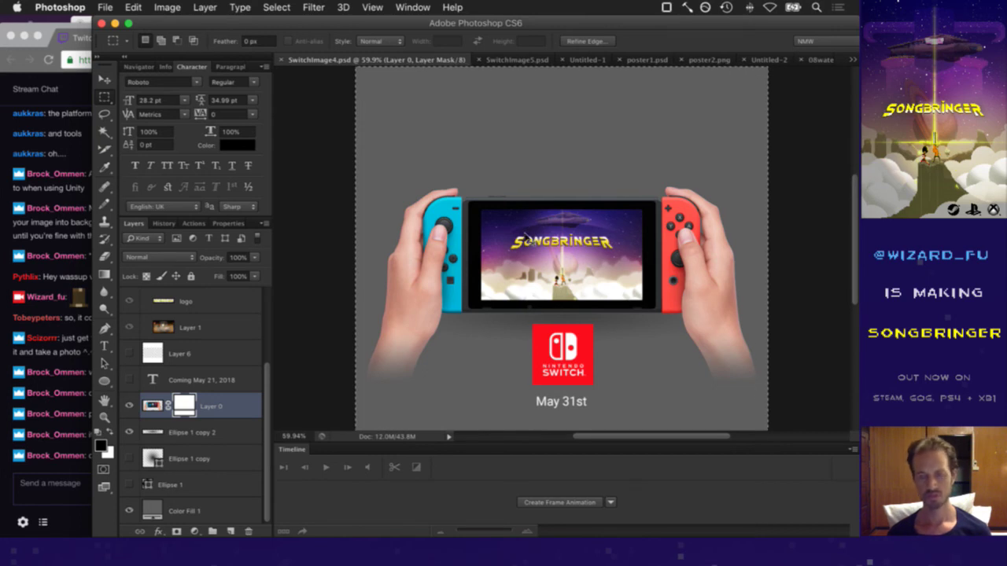
key("super+n")
key("Return")
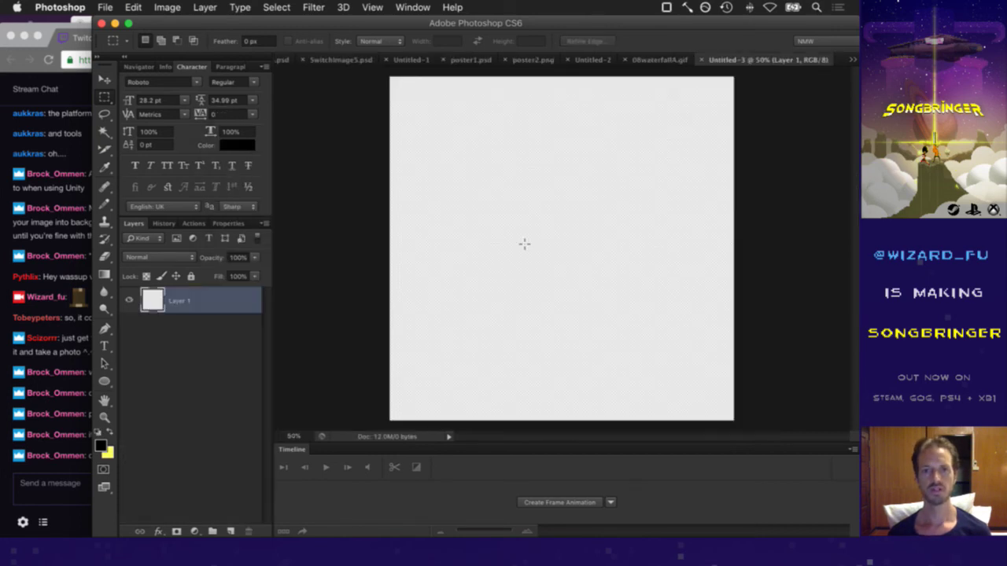
key("super+v")
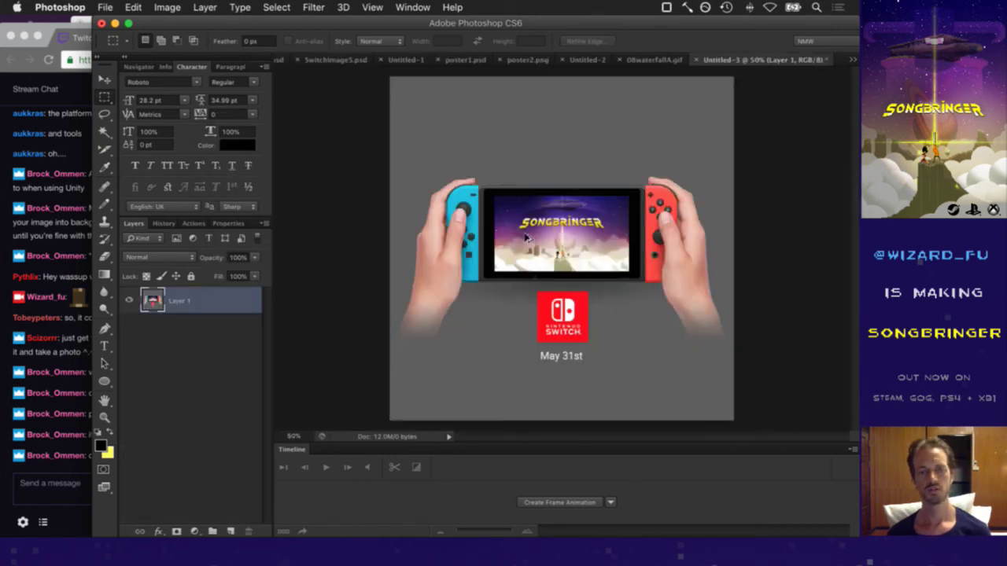
Resize the new document's image to 1024 × 1024 pixels
key("super+alt+i")
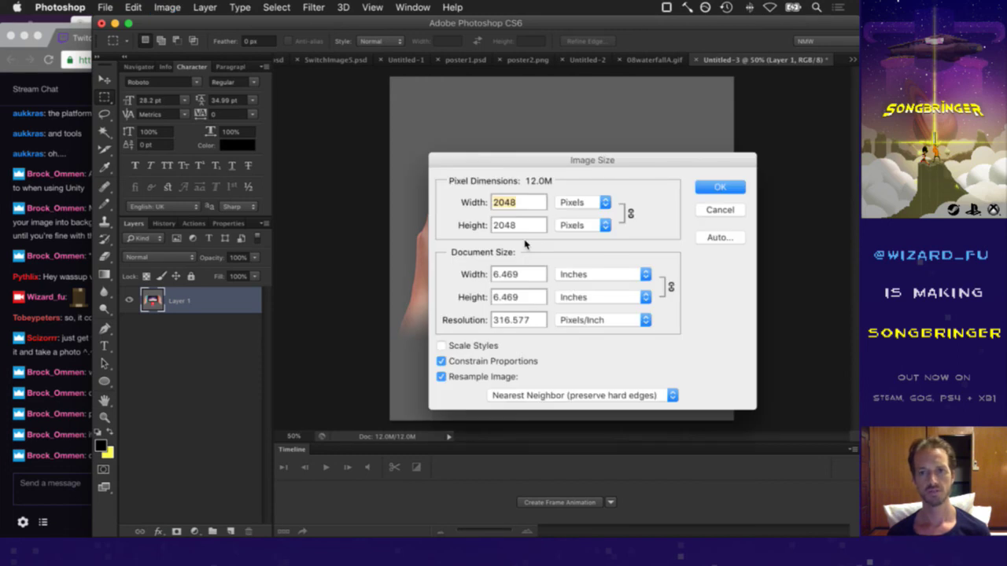
type("1024")
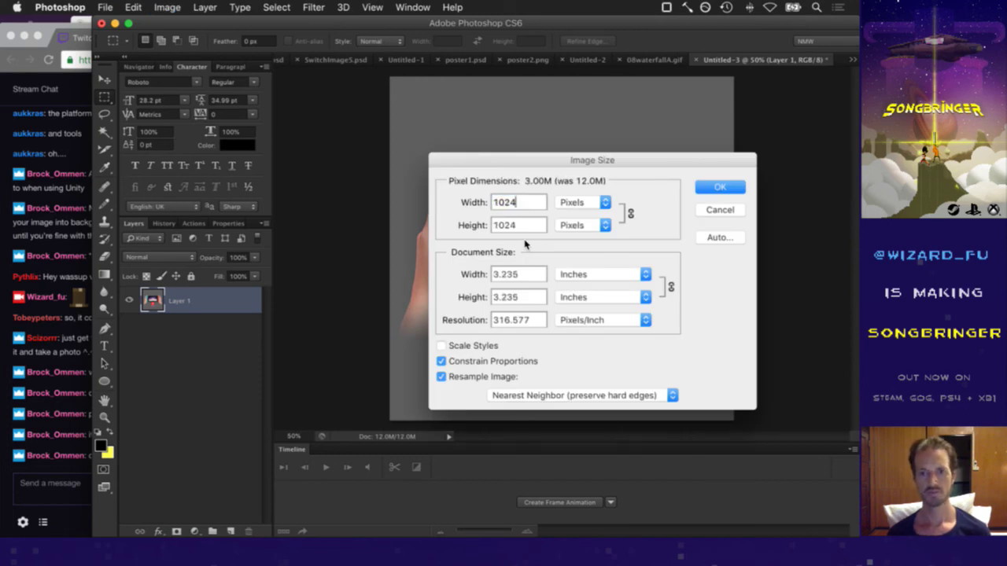
key("Return")
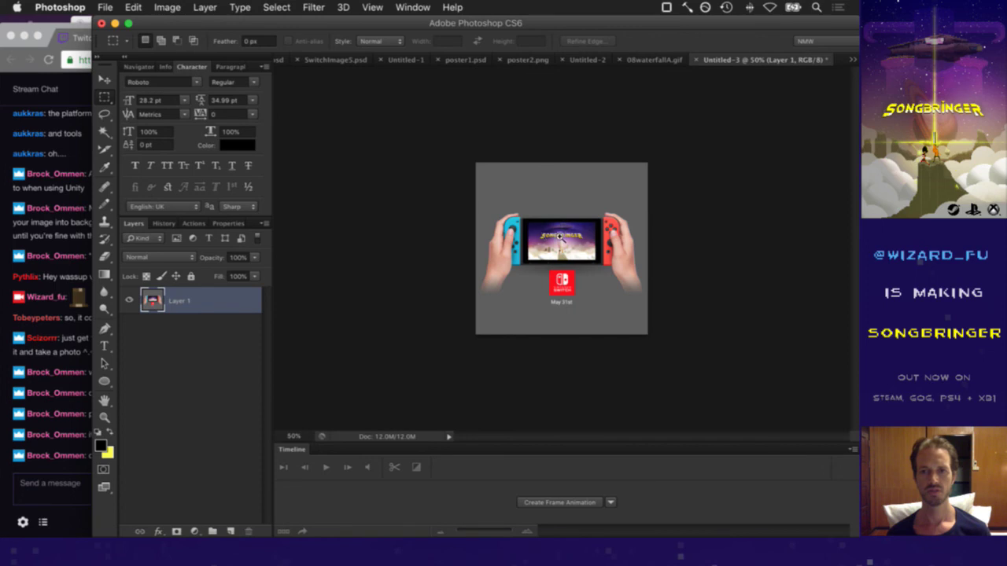
Try to select the console's screen area using the Magic Wand on its black border
scroll(542, 236, "up", 5)
left_click_drag(679, 275, 529, 237)
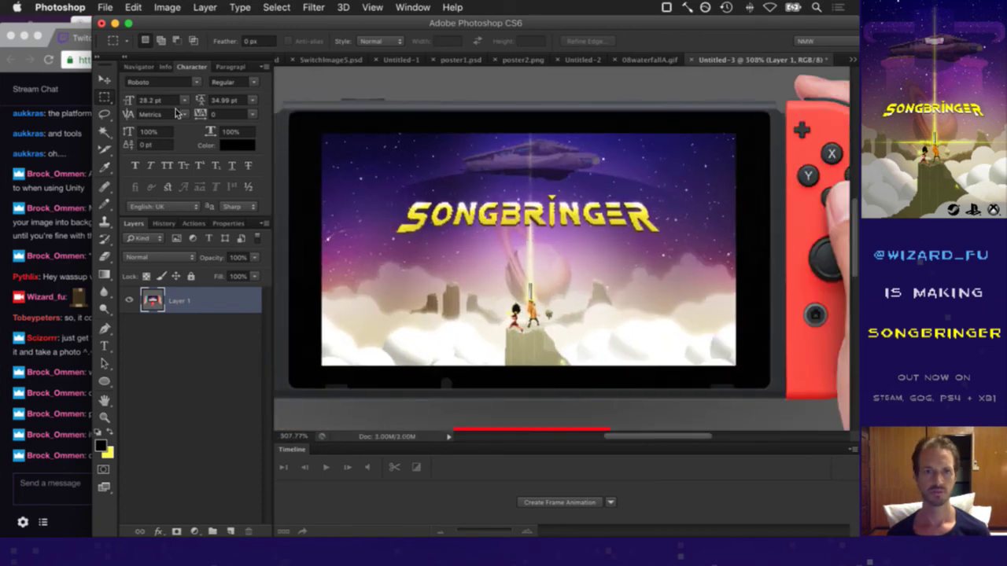
left_click(106, 131)
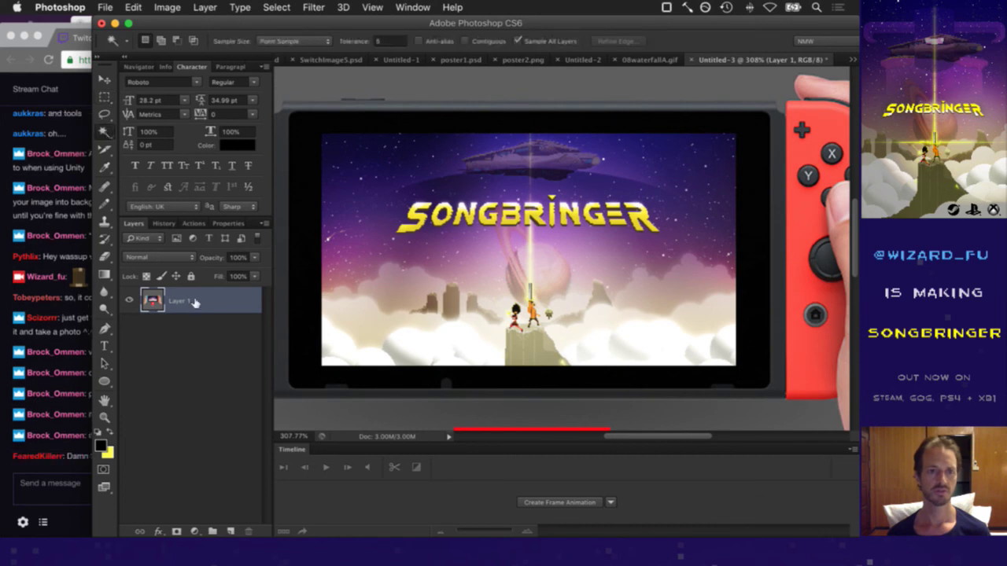
left_click(81, 469)
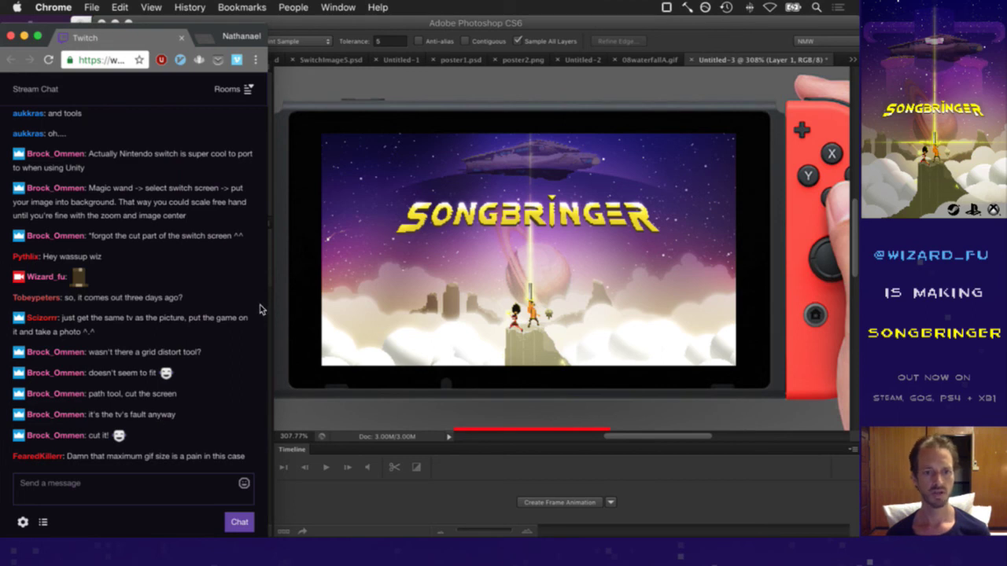
left_click(438, 26)
left_click(473, 127)
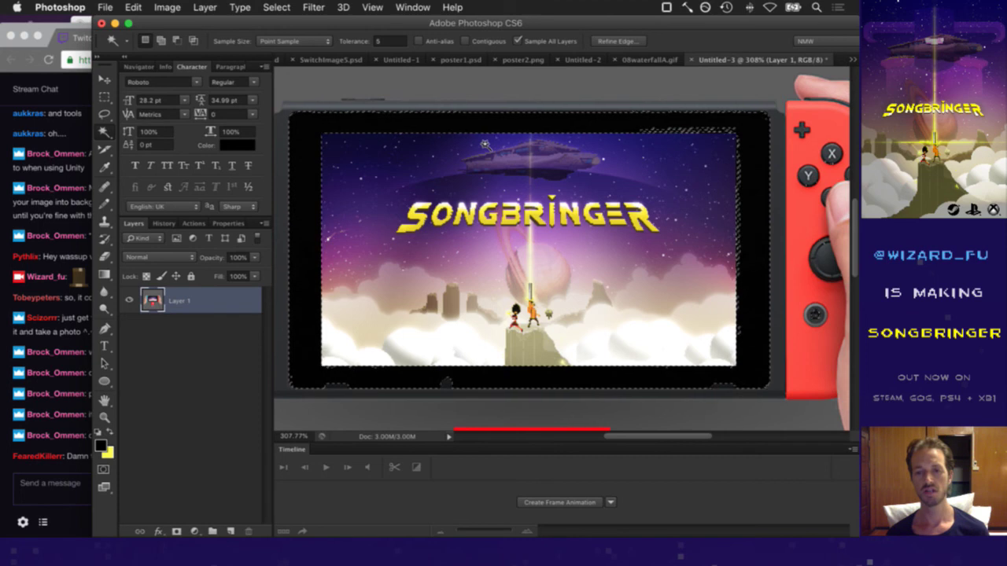
key("m")
left_click(304, 167)
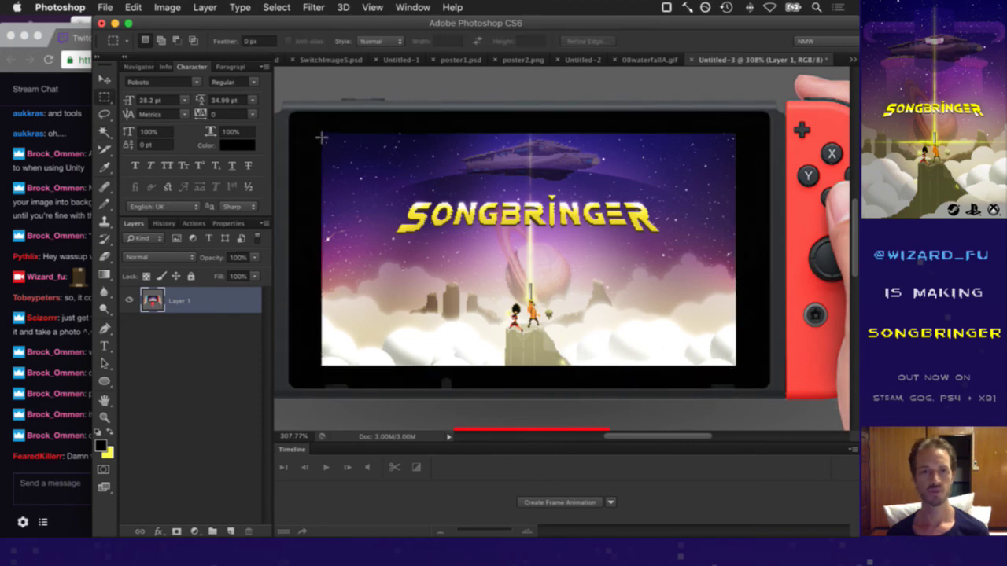
Marquee-select the Songbringer artwork on the console's screen, about 400 × 226 px, trim the selection's upper edge, and cut it to a new layer
left_click_drag(374, 172, 736, 365)
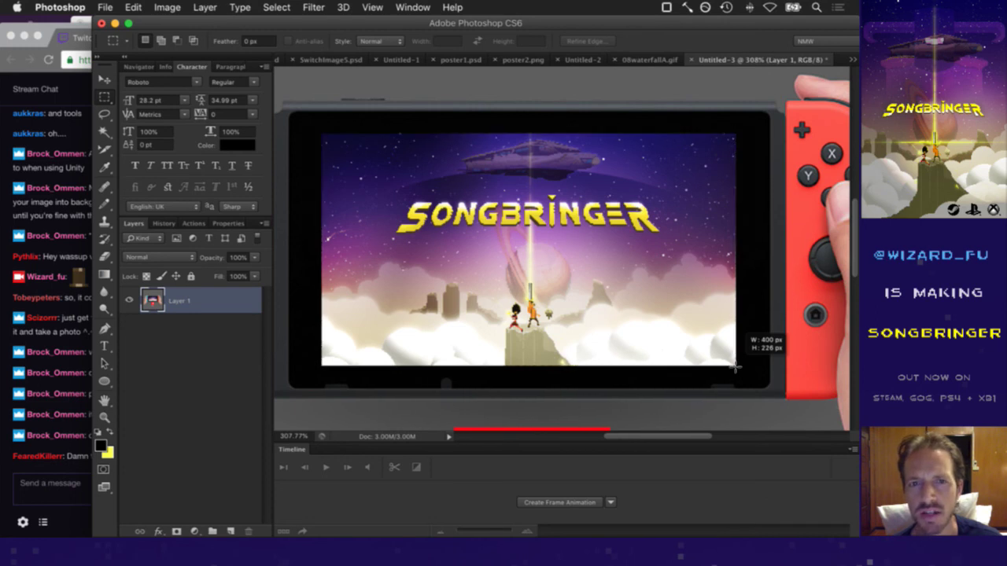
left_click_drag(735, 365, 736, 365)
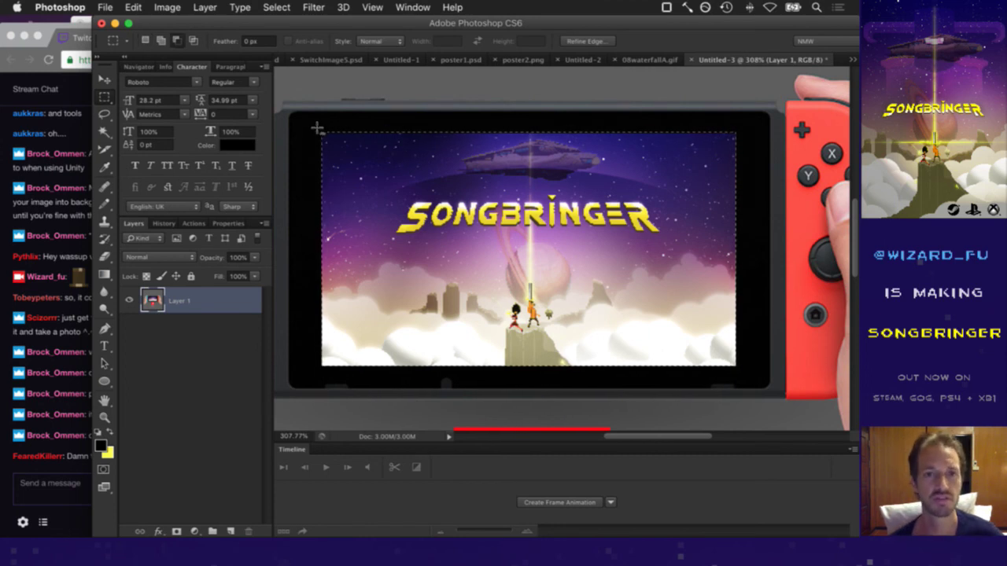
left_click_drag(307, 123, 747, 135)
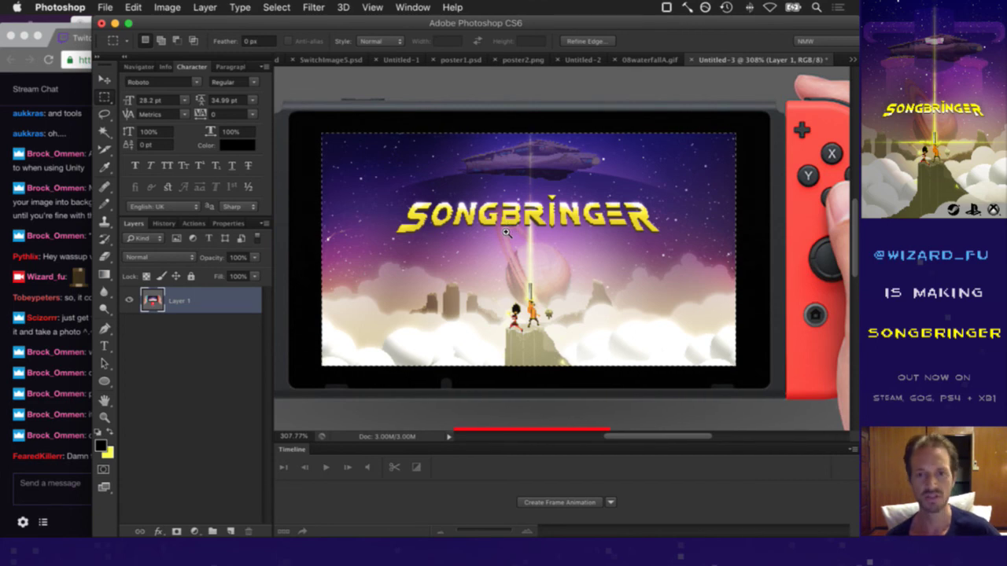
scroll(476, 232, "down", 3)
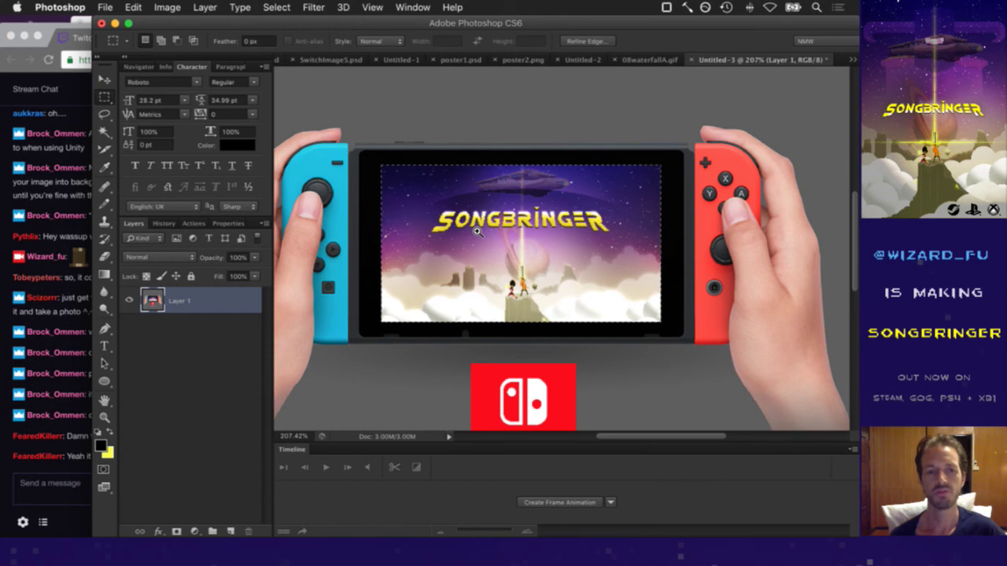
left_click(75, 460)
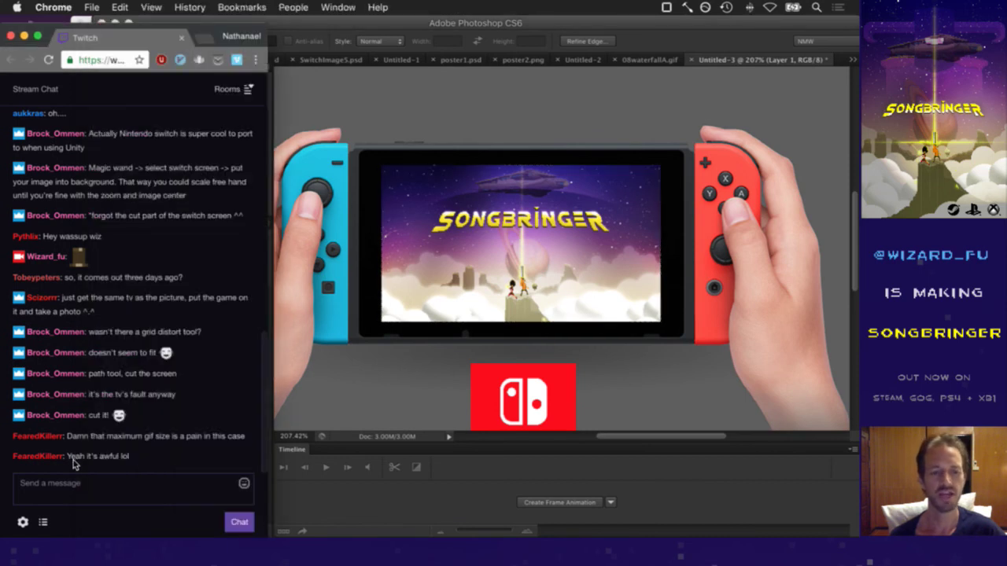
left_click(637, 27)
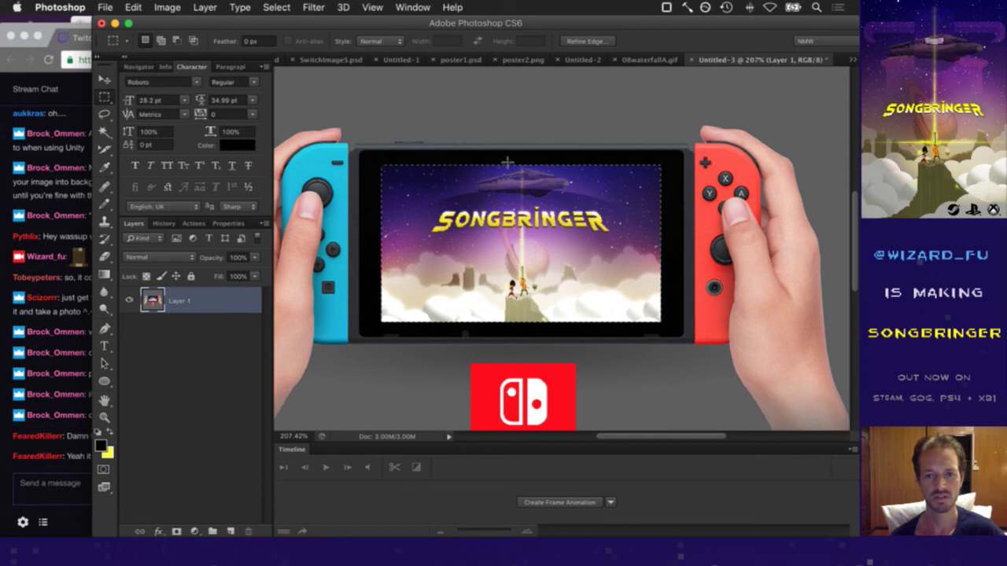
right_click(426, 210)
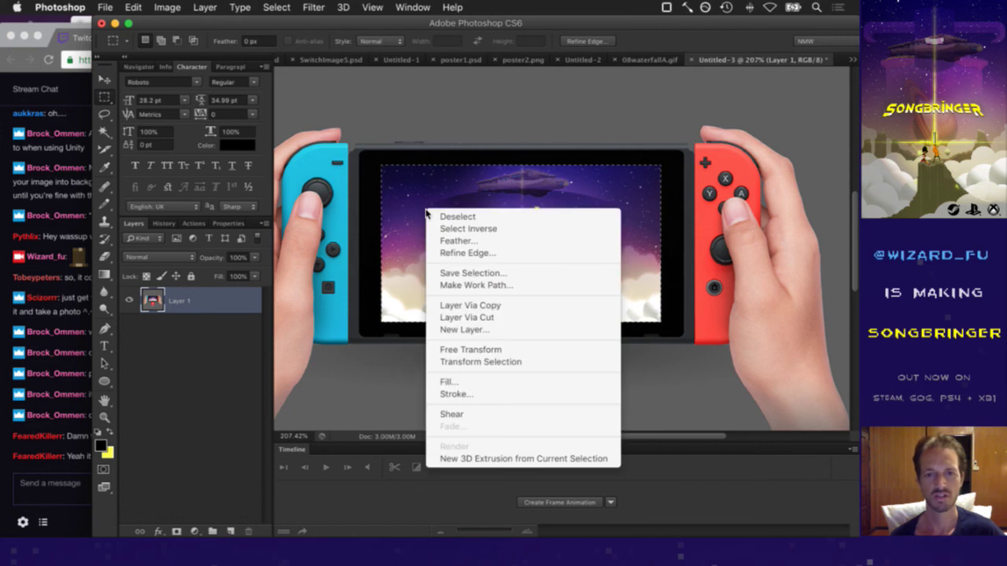
left_click(466, 318)
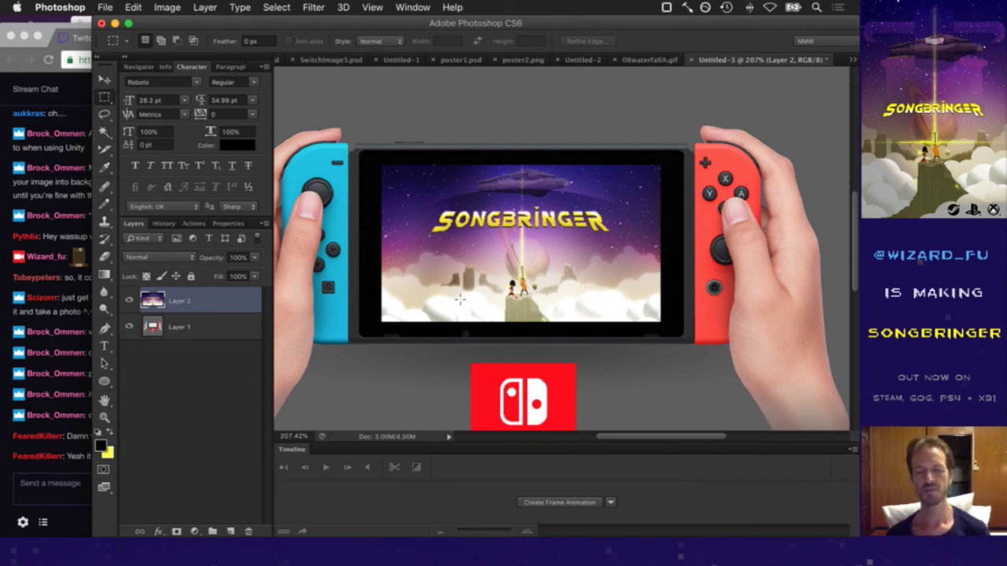
Switch to Chrome and open Twitter's notifications page in a new, widened window
key("super+Tab")
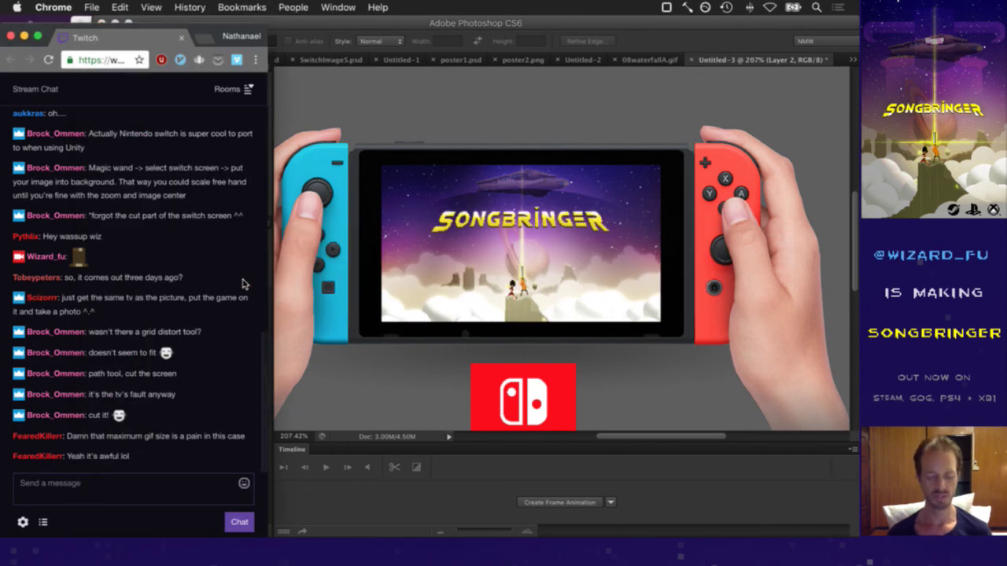
key("super+n")
left_click_drag(97, 36, 338, 27)
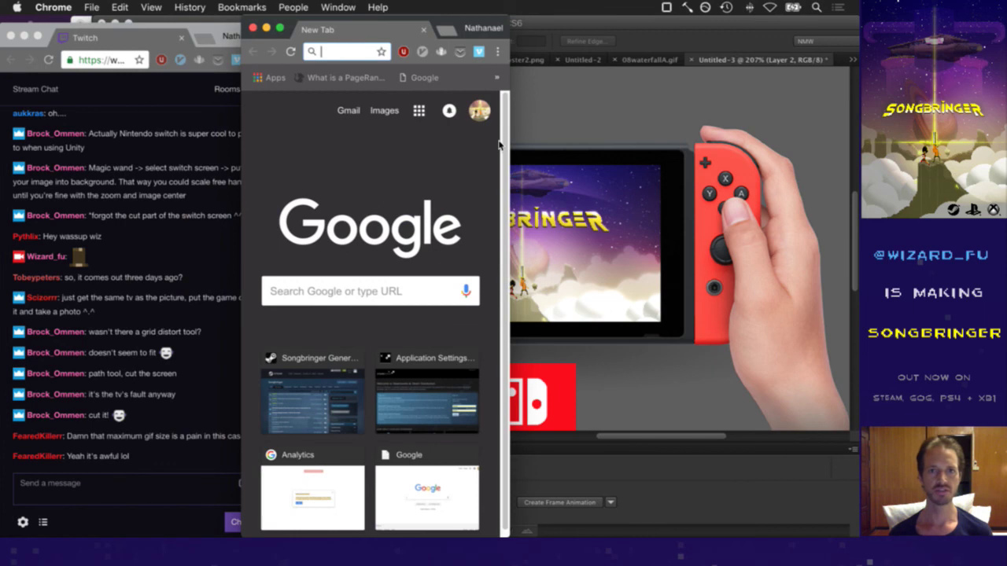
left_click_drag(512, 154, 848, 154)
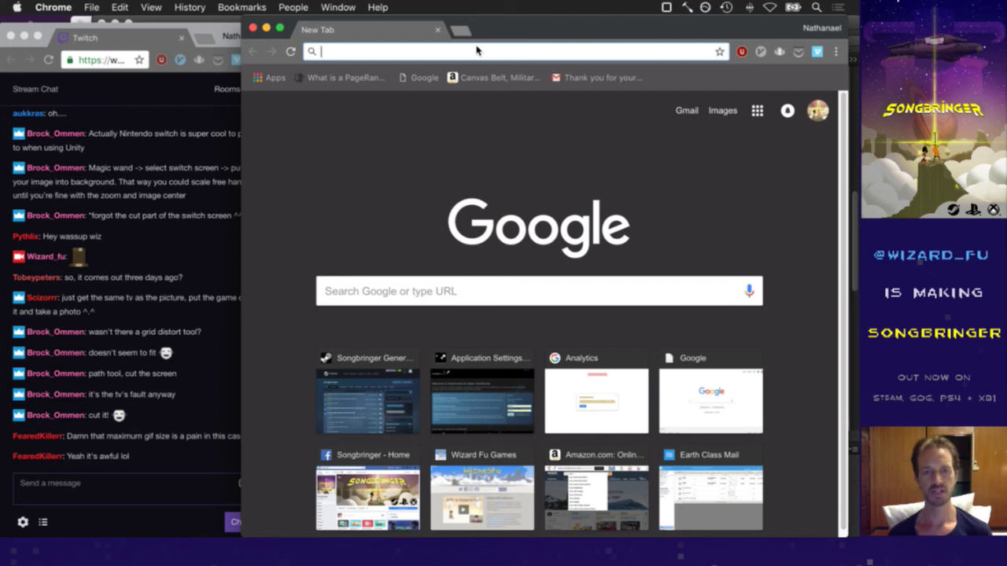
type("twitter.com")
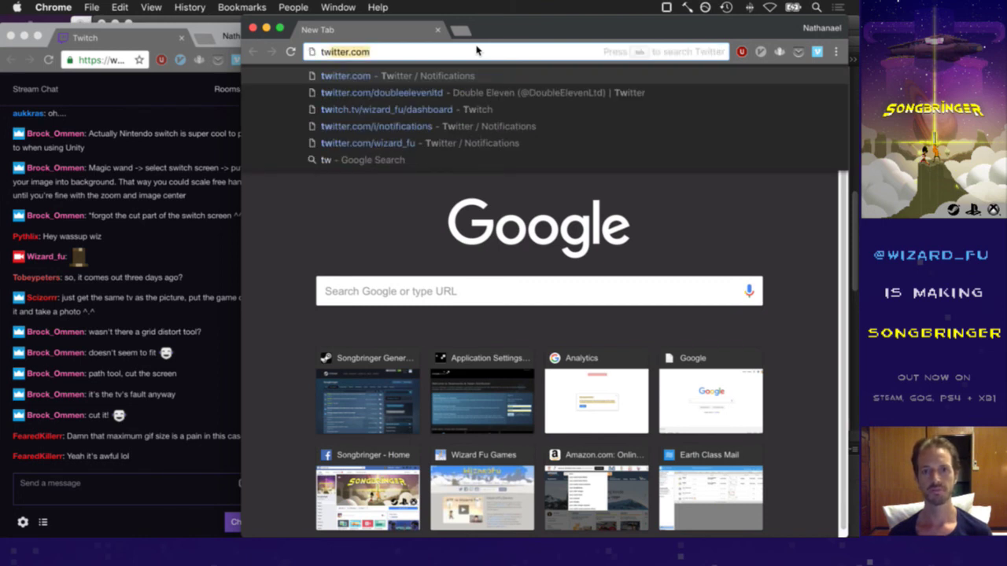
key("Down")
key("Down")
key("Down")
key("Return")
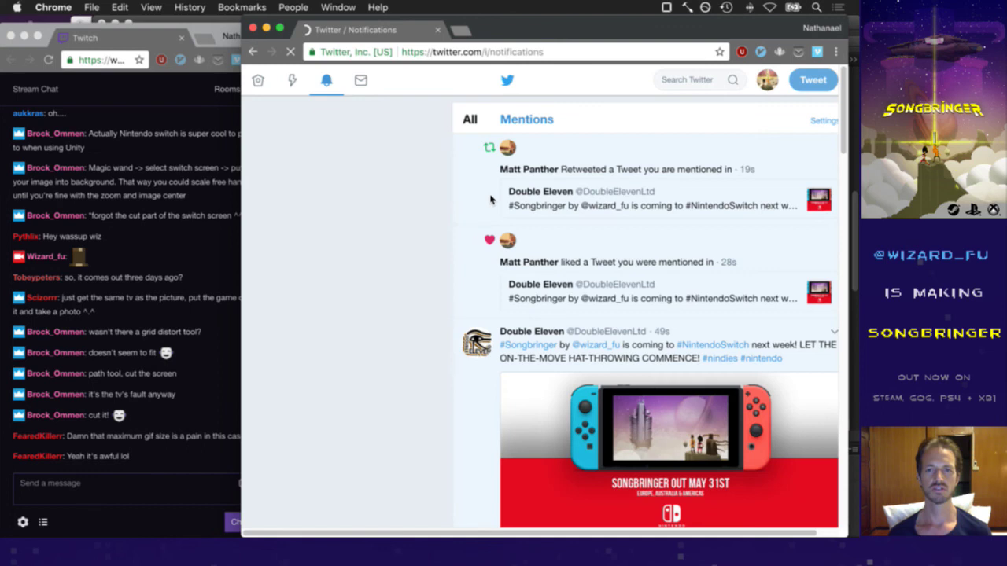
Like and retweet Double Eleven's tweet announcing Songbringer for Nintendo Switch, without adding a comment
scroll(465, 198, "down", 5)
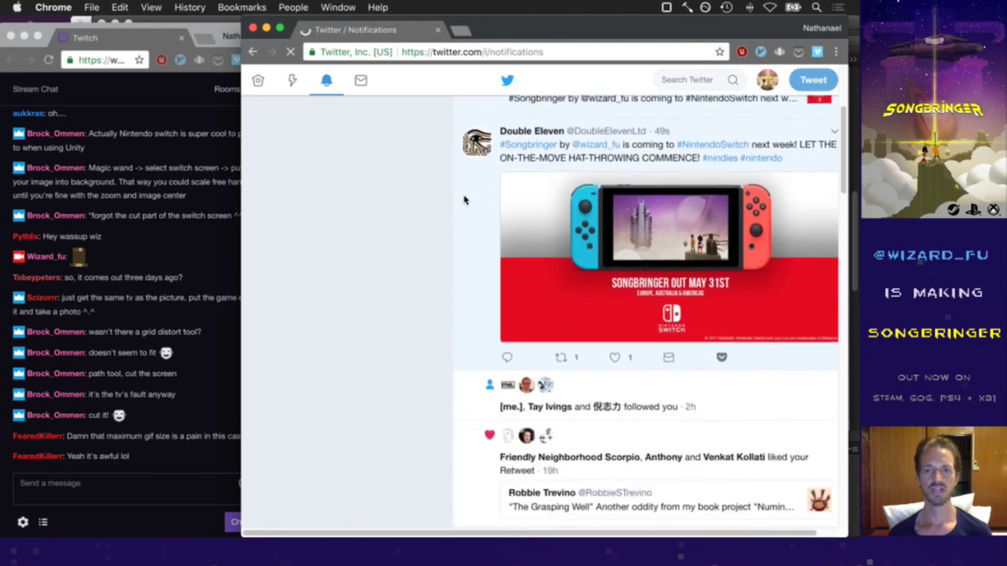
scroll(464, 200, "up", 1)
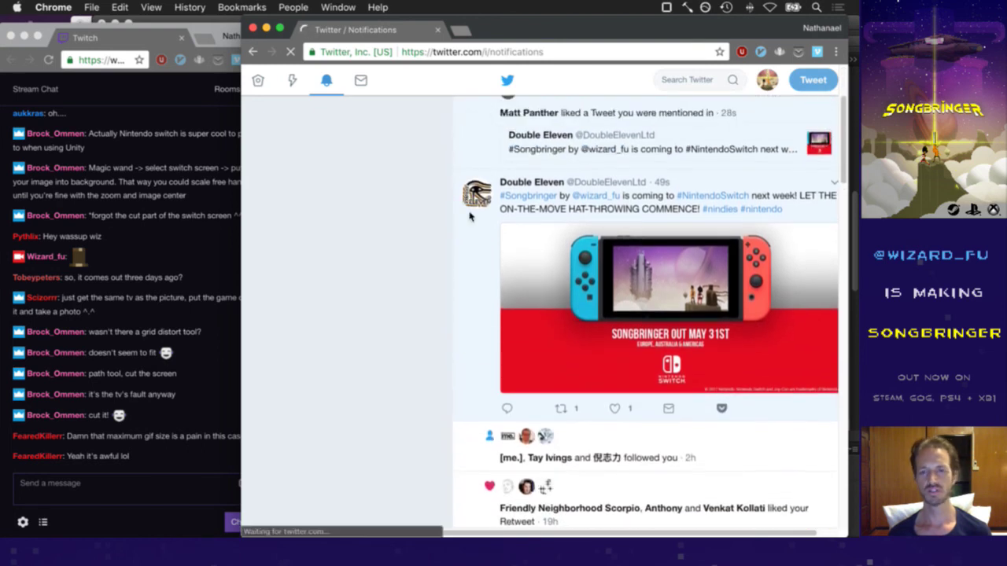
scroll(450, 228, "down", 4)
scroll(449, 229, "up", 2)
scroll(450, 228, "up", 2)
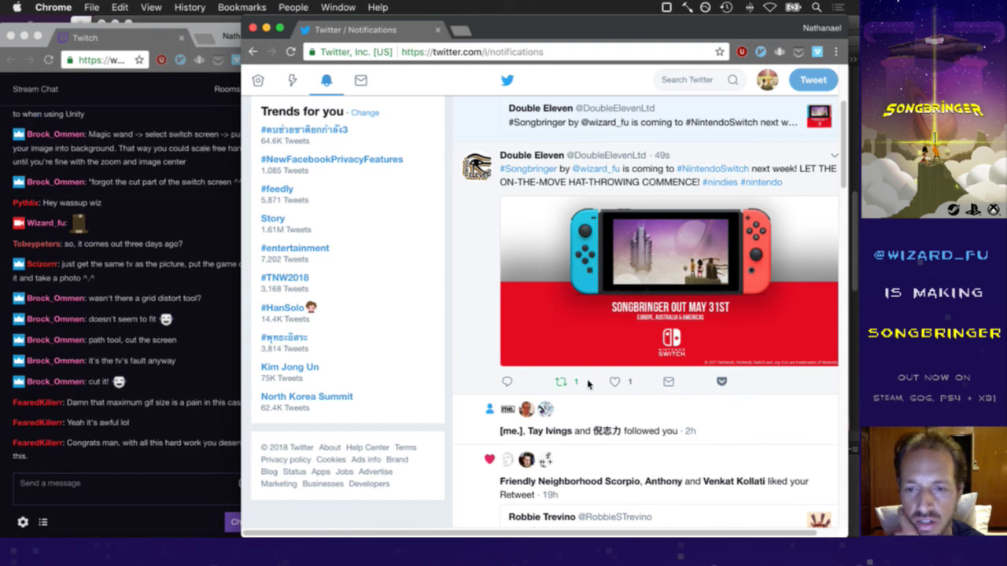
left_click(617, 381)
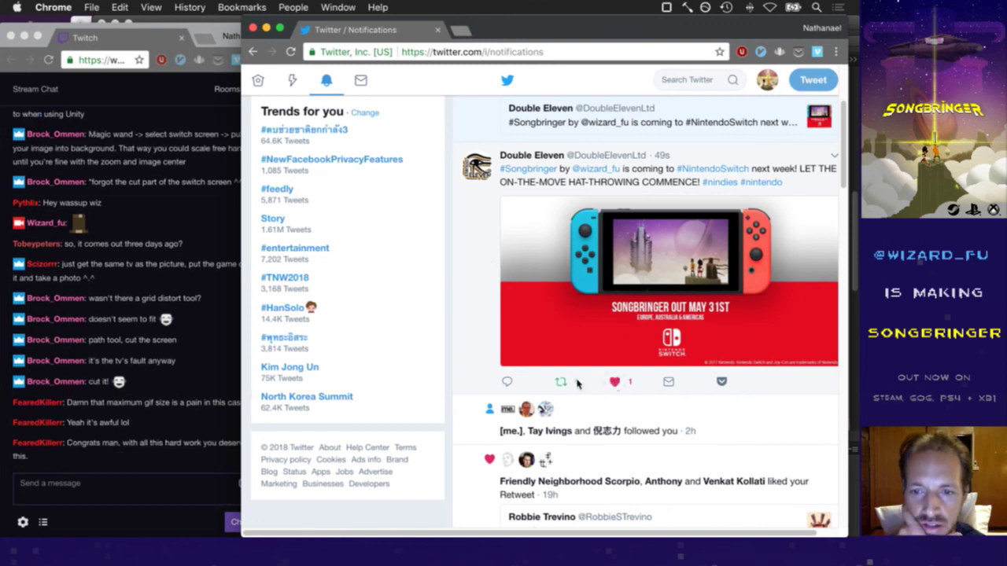
left_click(562, 381)
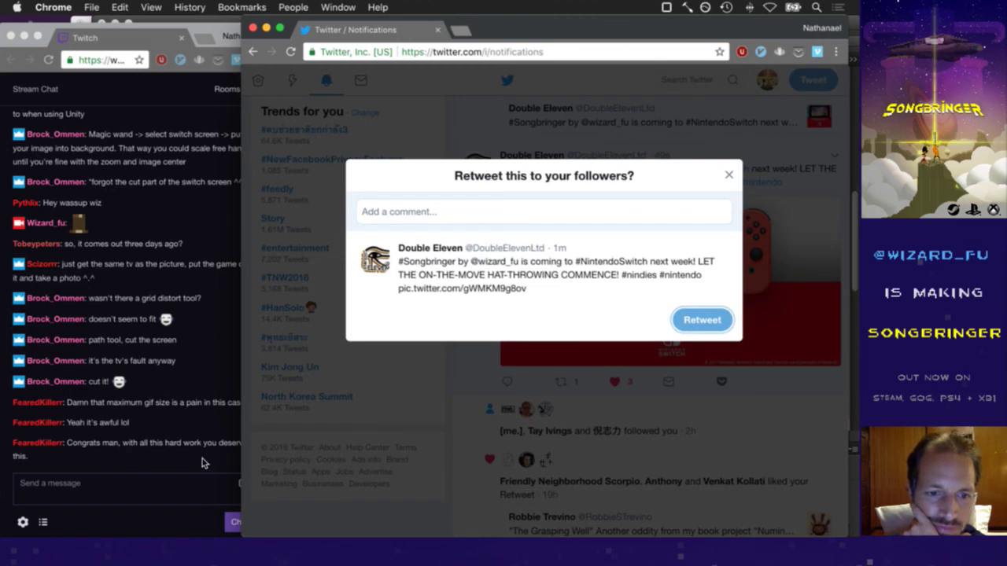
left_click(692, 324)
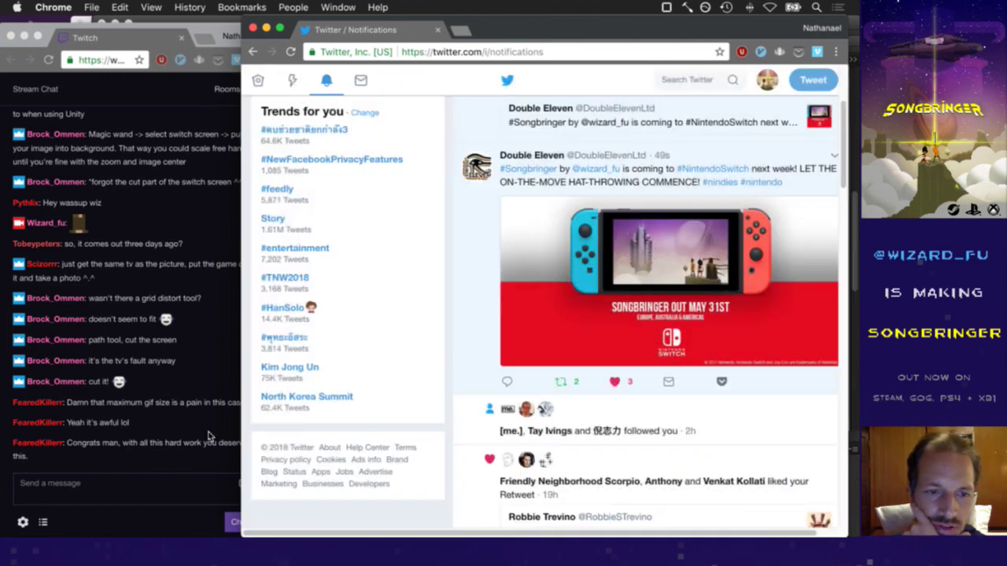
Check the stream chat and the new Twitter notification, close the Twitter window, and return to Photoshop
left_click(206, 434)
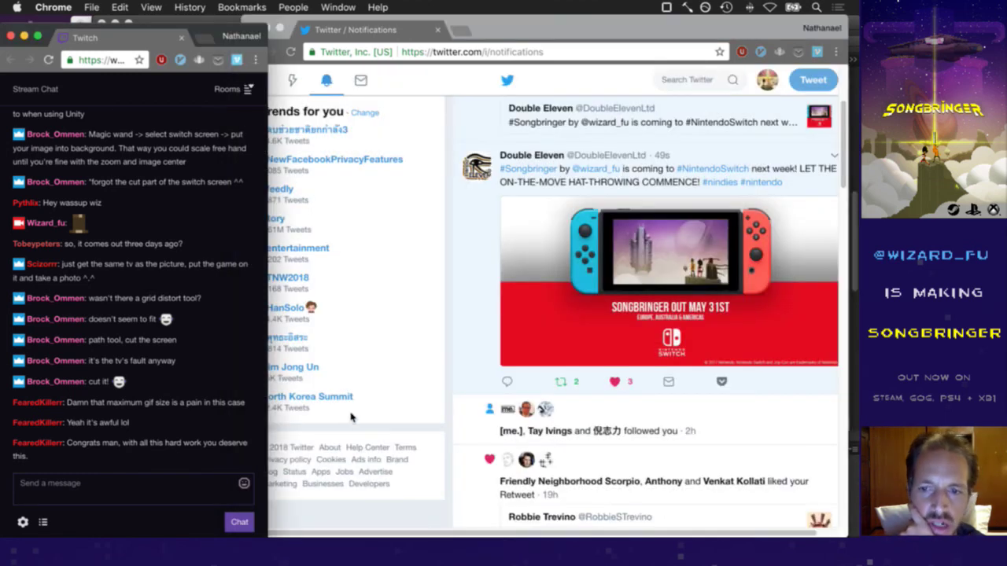
left_click(446, 145)
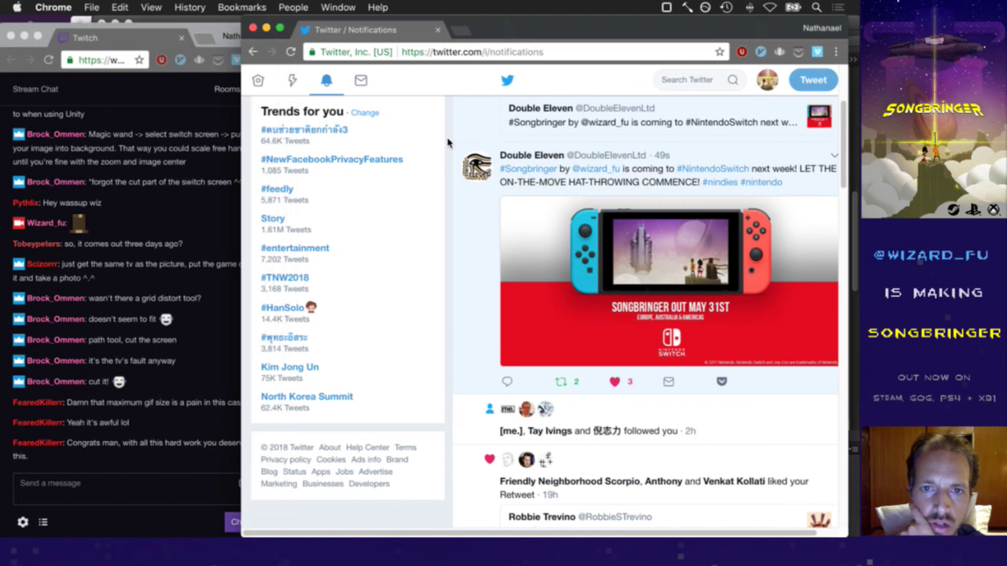
scroll(452, 151, "up", 3)
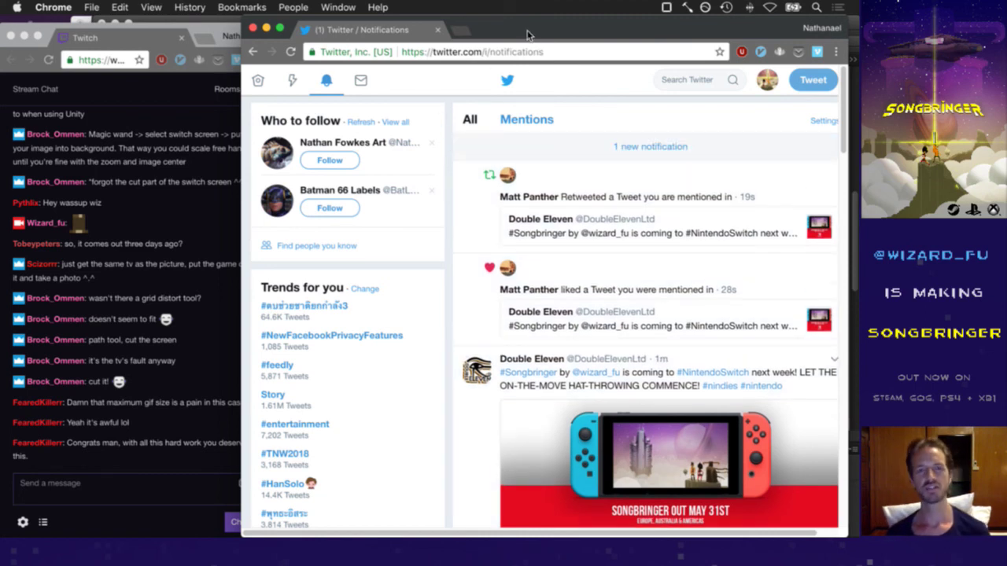
left_click_drag(527, 33, 452, 32)
left_click(575, 146)
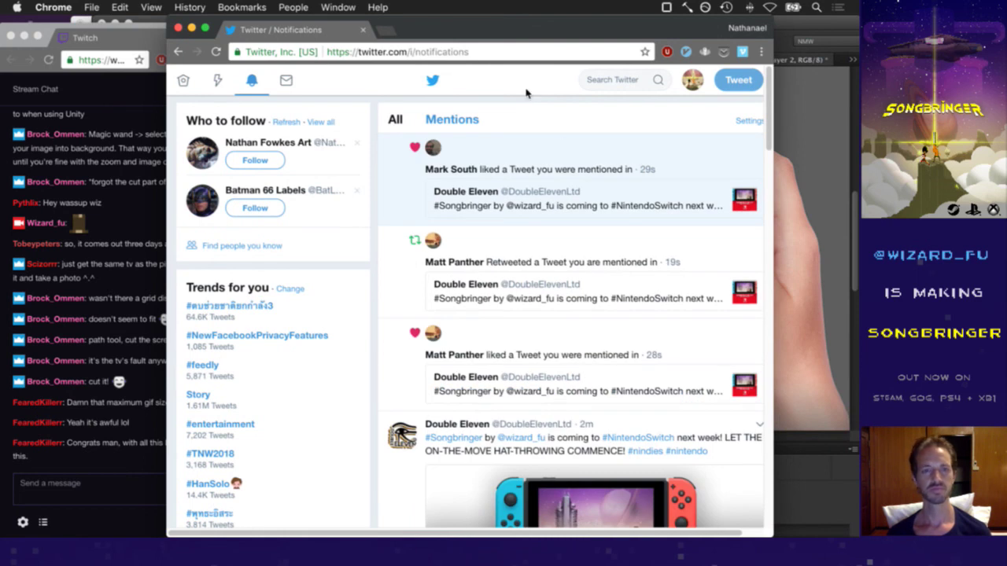
key("super+w")
left_click(708, 61)
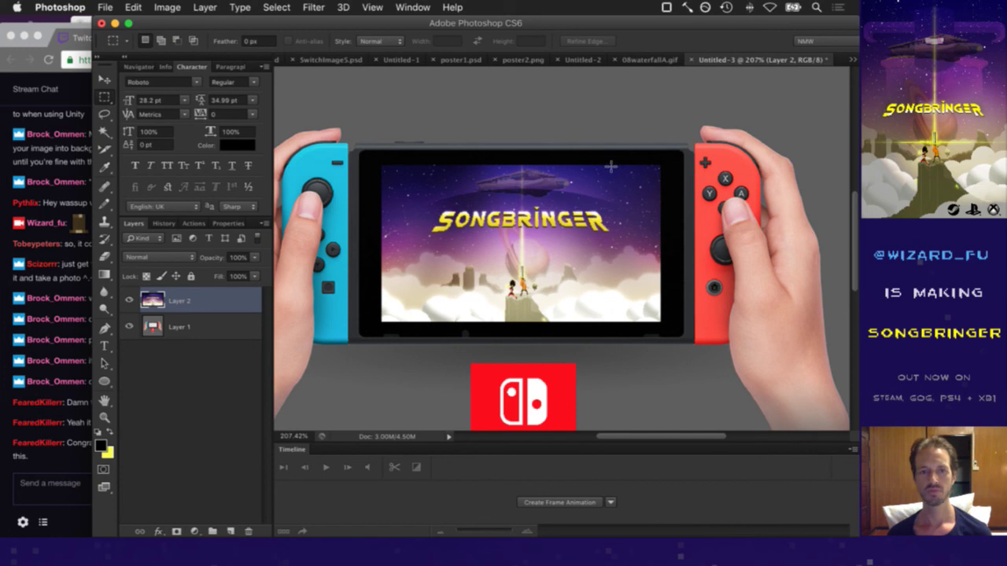
Hide the layer holding the cut-out Songbringer artwork and select the whole canvas
left_click(129, 299)
left_click_drag(417, 233, 367, 228)
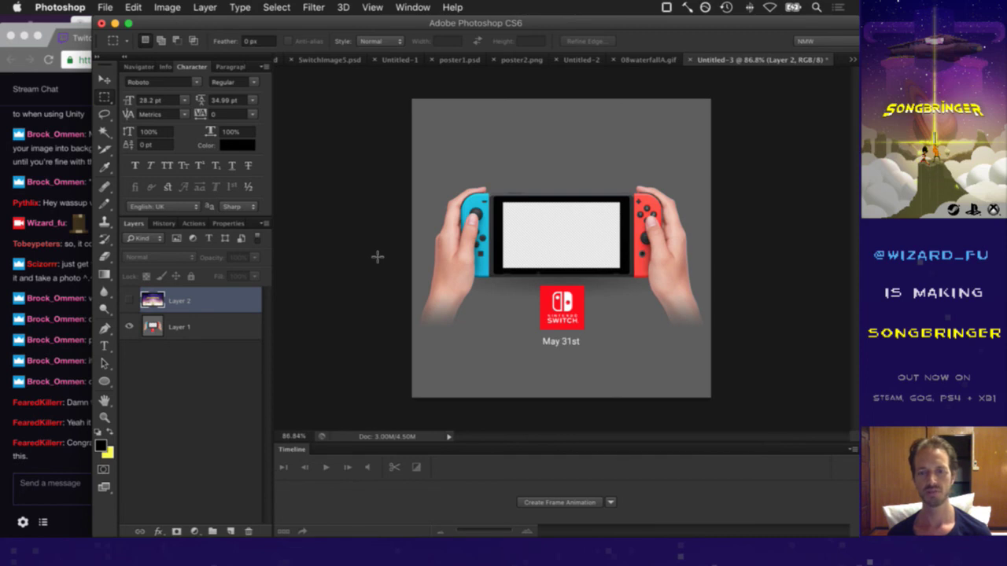
key("super+a")
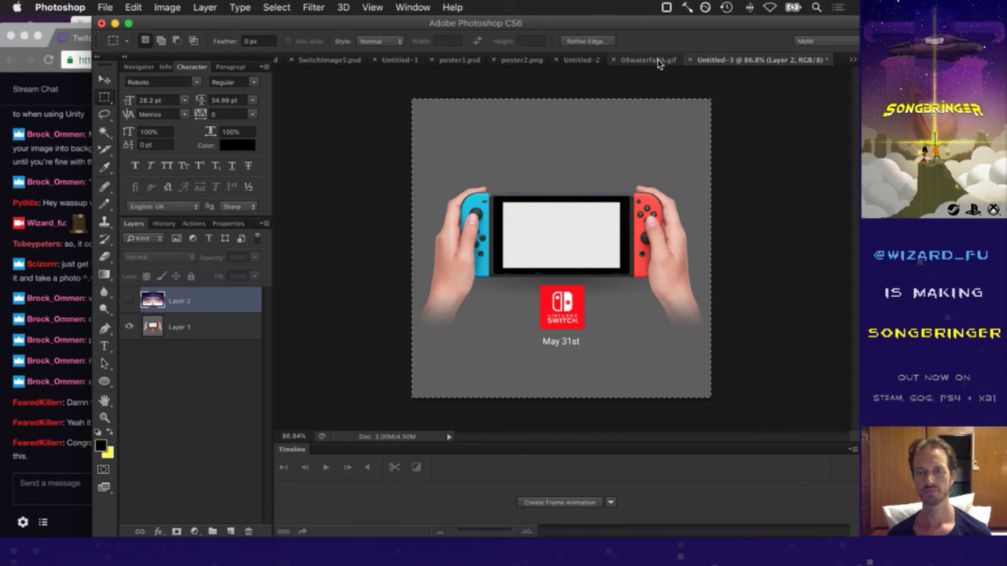
Switch to 08waterfallA.gif and enlarge its canvas to 1024 by 1024 pixels, keeping the centre anchor
key("ctrl+shift+Tab")
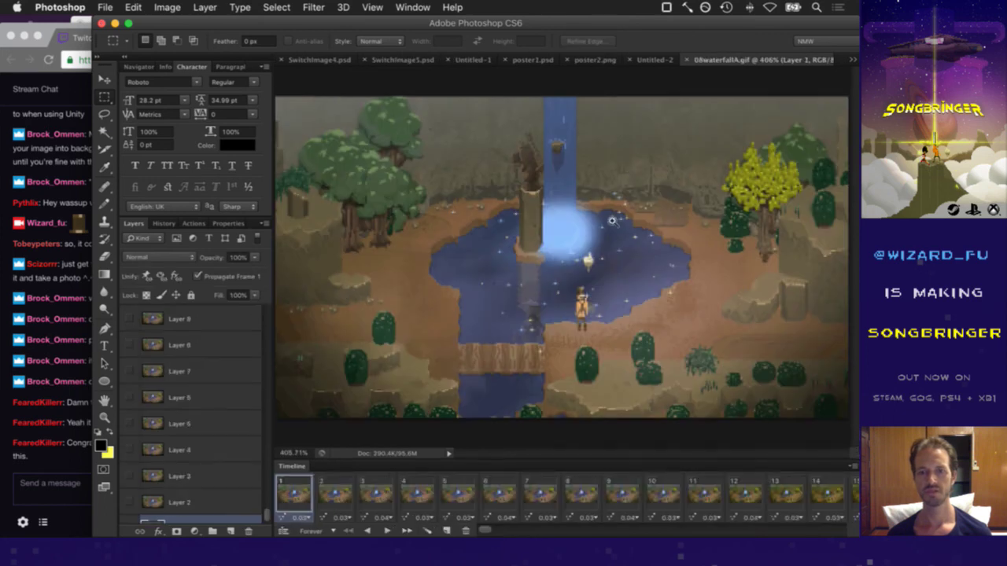
left_click_drag(563, 222, 534, 223)
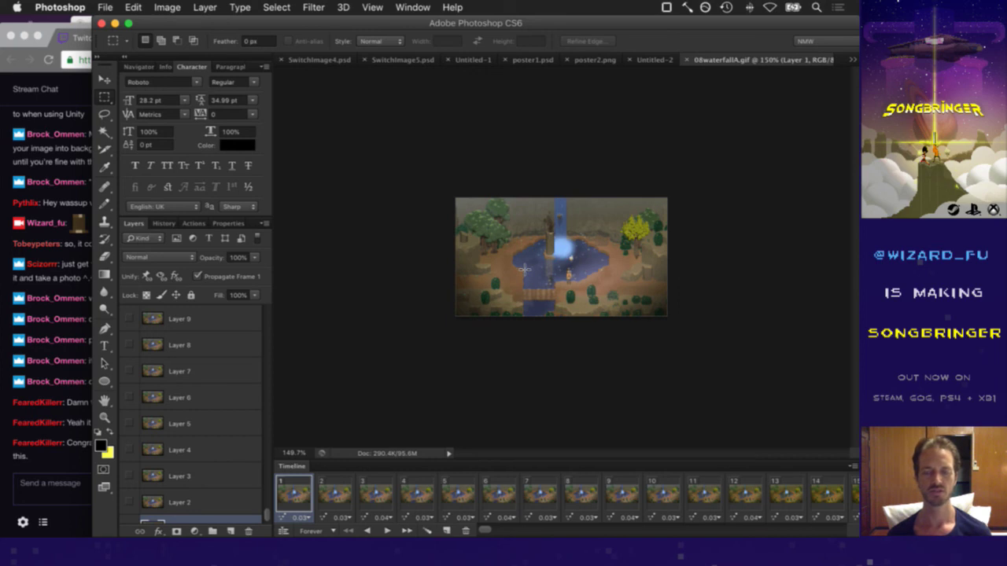
key("super+alt+c")
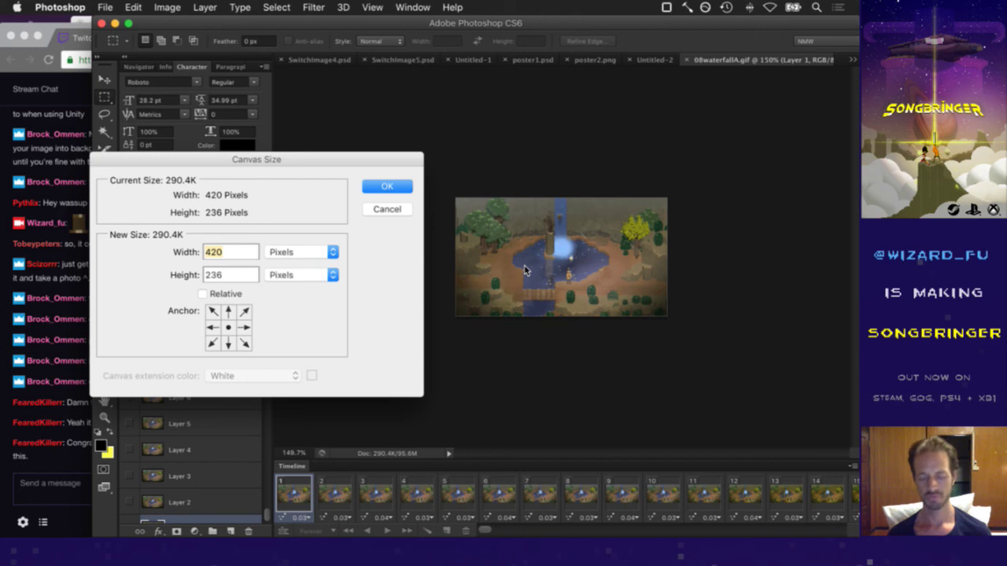
type("1024")
key("Tab")
type("1024")
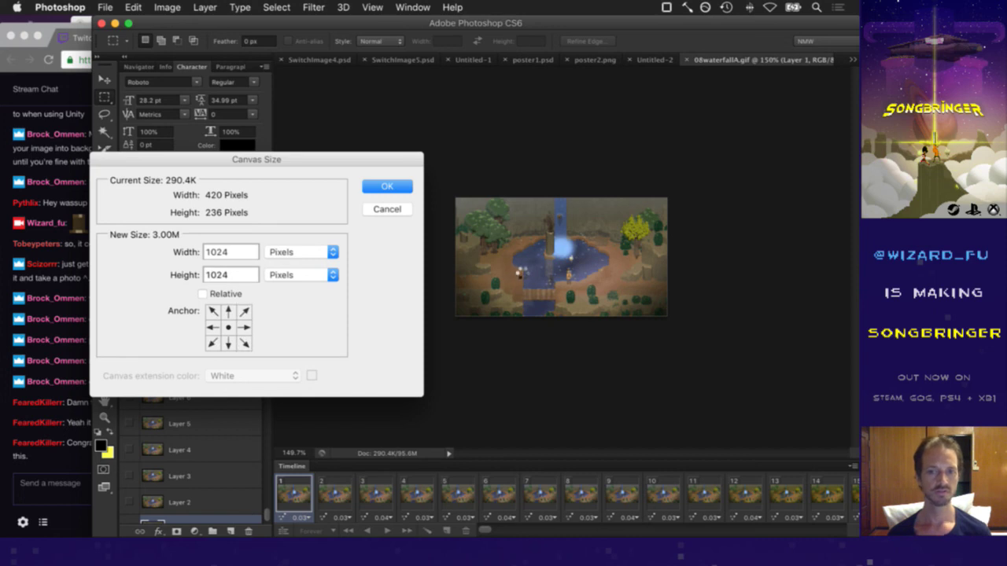
key("Return")
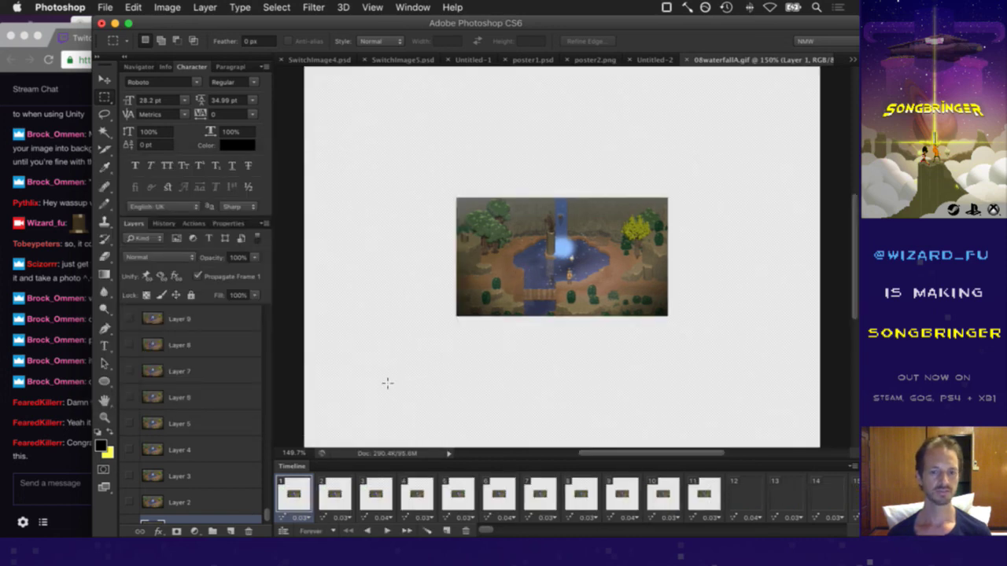
Paste the console artwork from Untitled-3 above Layer 337 in 08waterfallA.gif and select all animation frames through frame 337
left_click_drag(267, 519, 260, 308)
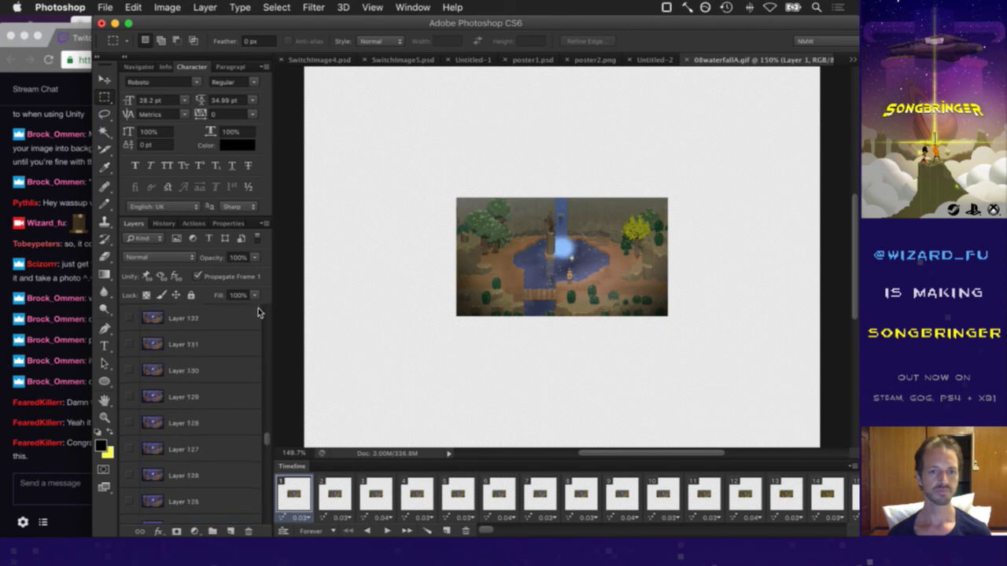
left_click(195, 309)
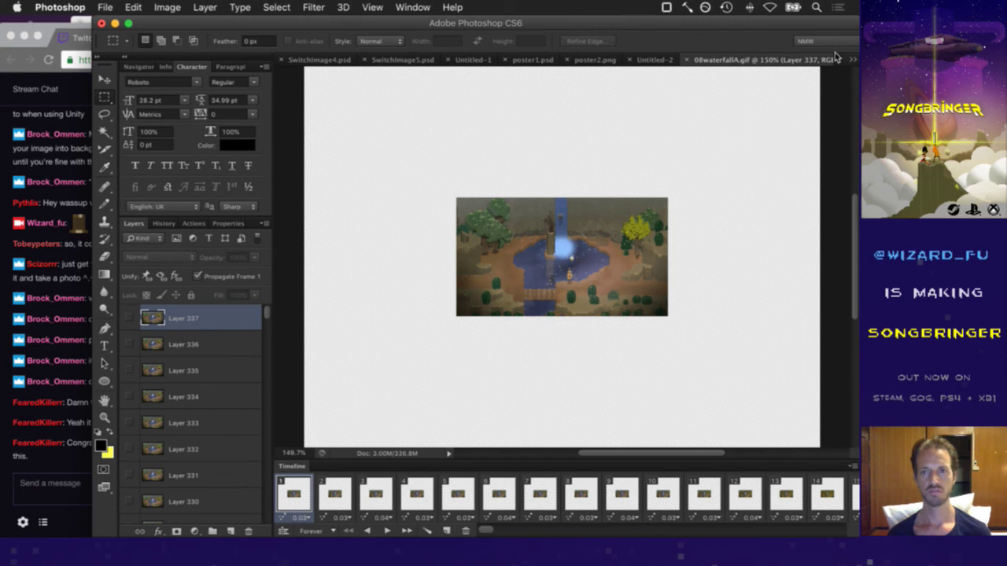
left_click(654, 60)
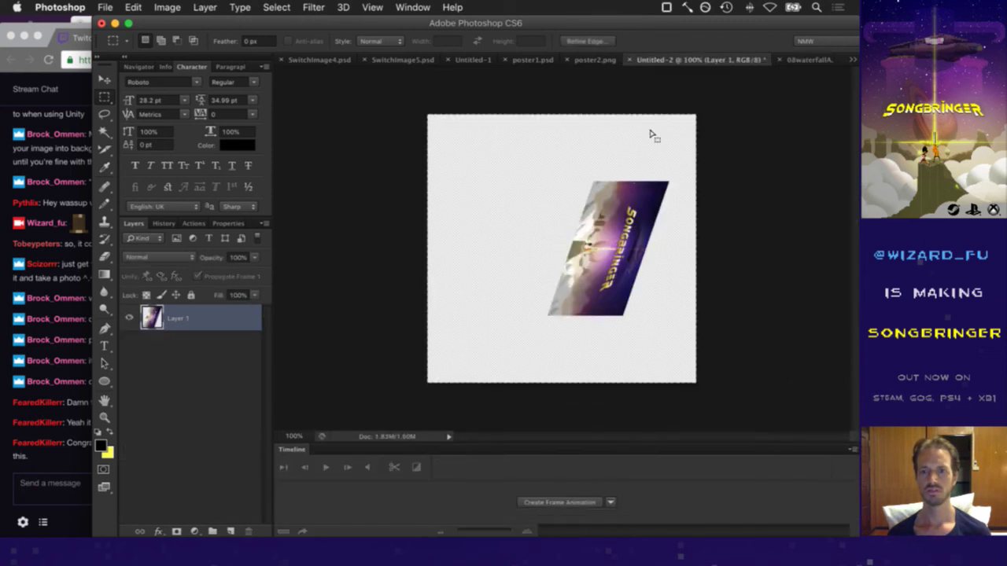
left_click(853, 59)
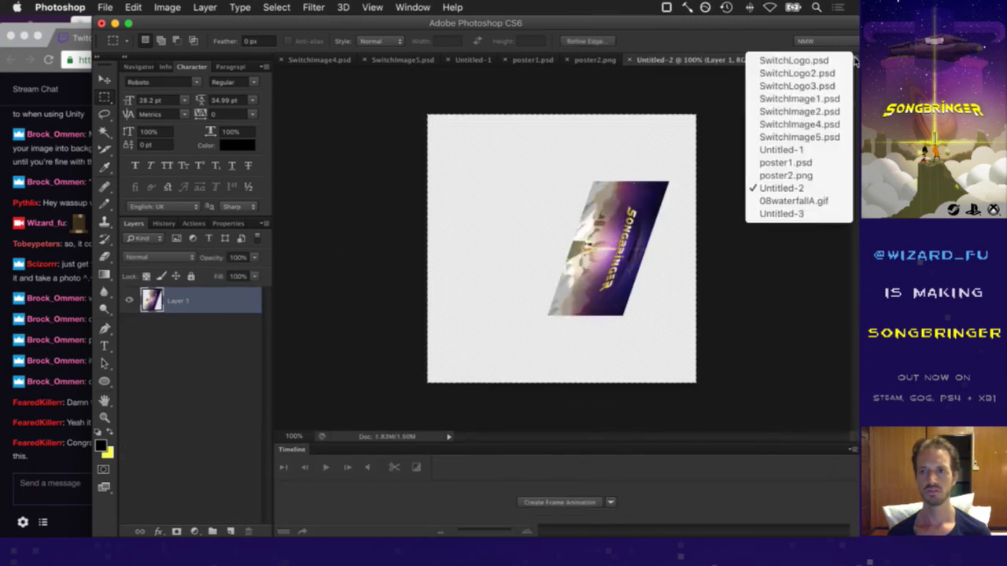
left_click(781, 213)
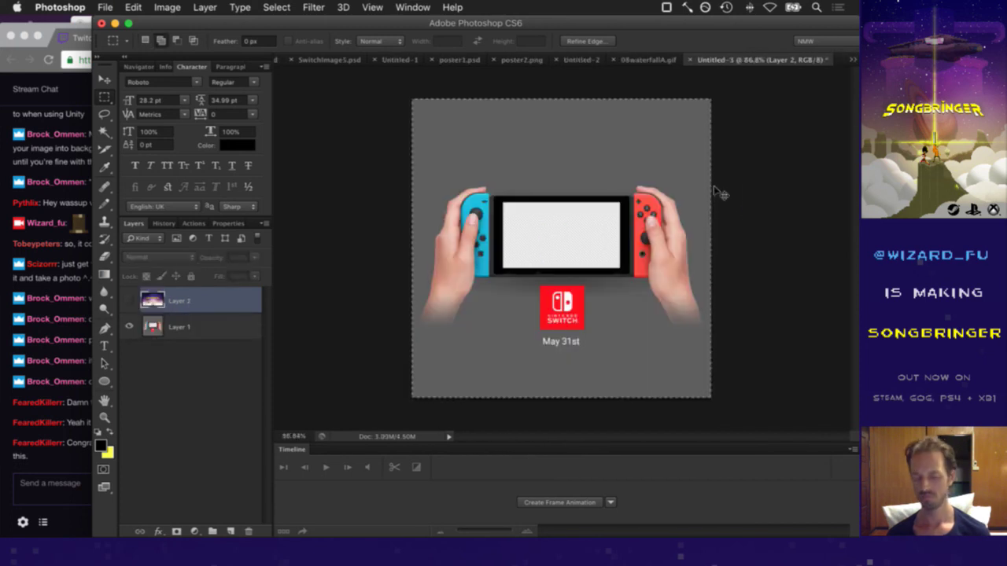
left_click(647, 60)
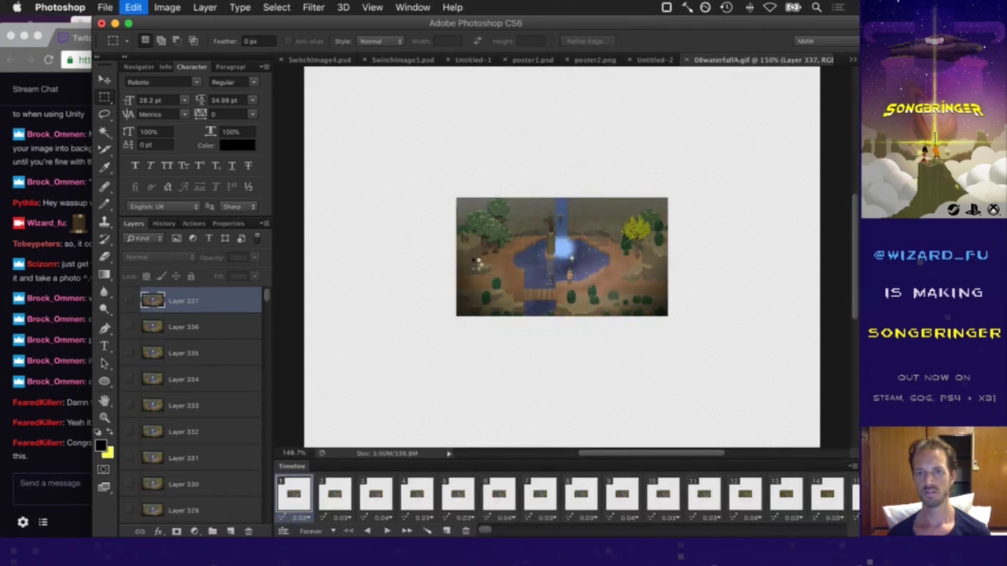
key("super+v")
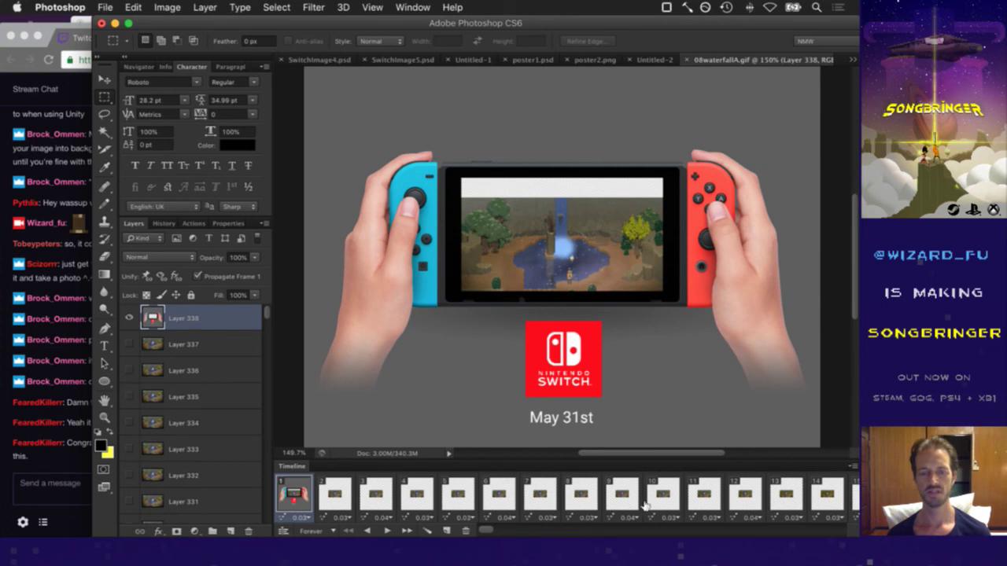
scroll(724, 519, "right", 15)
left_click_drag(836, 523, 854, 518)
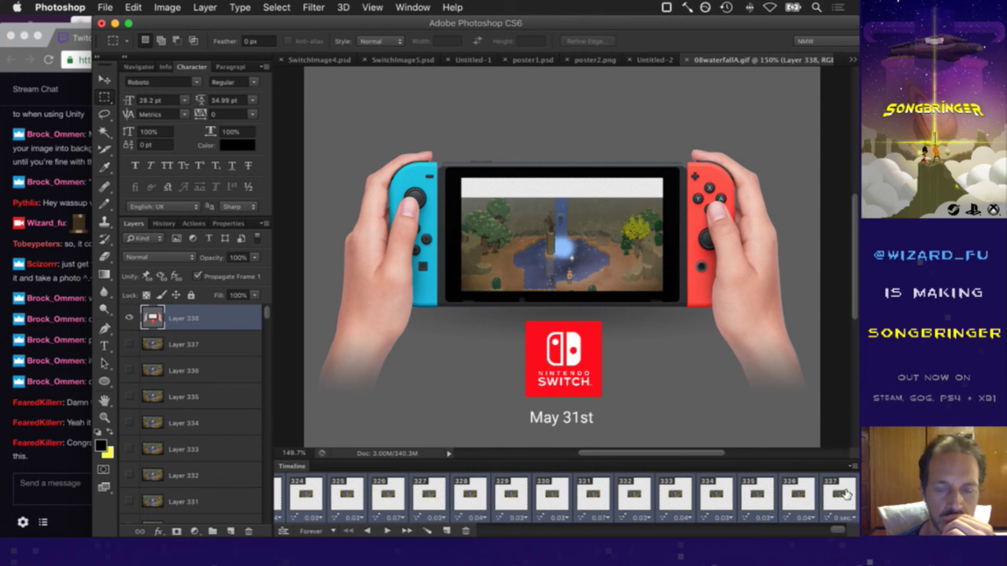
Switch to Finder, preview 08waterfallA.gif in the Screenshots folder, and close the preview
key("super+Tab")
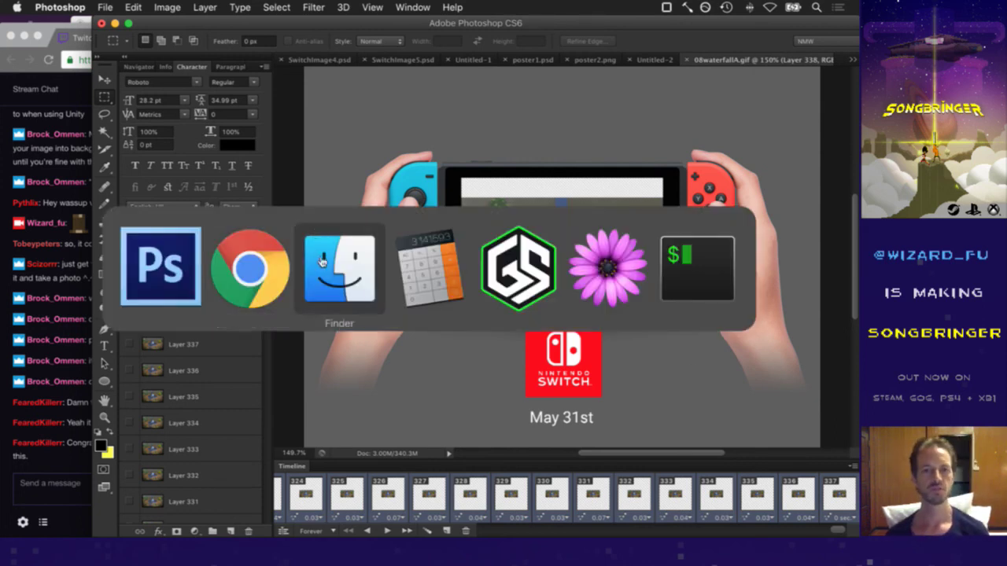
left_click(321, 261)
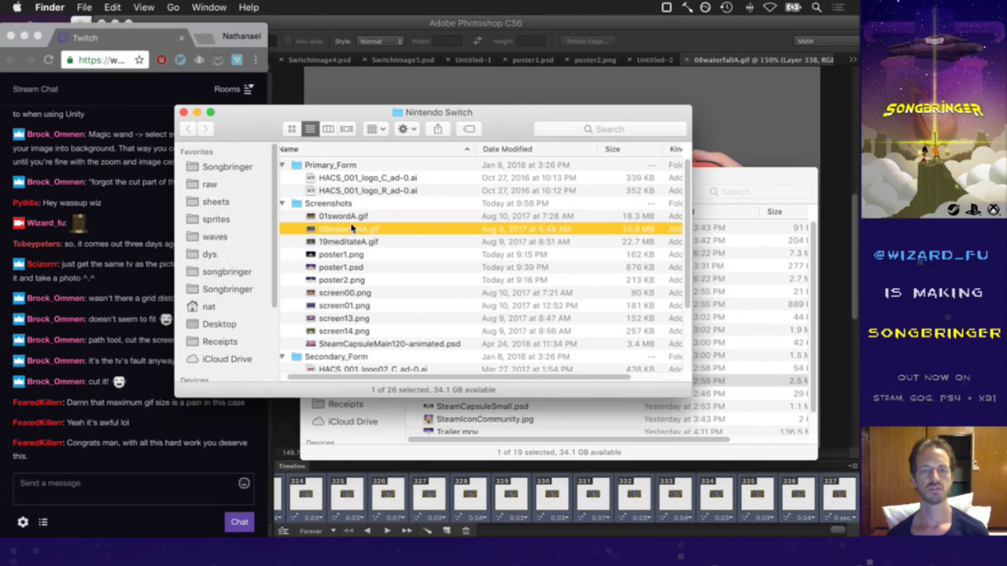
key("space")
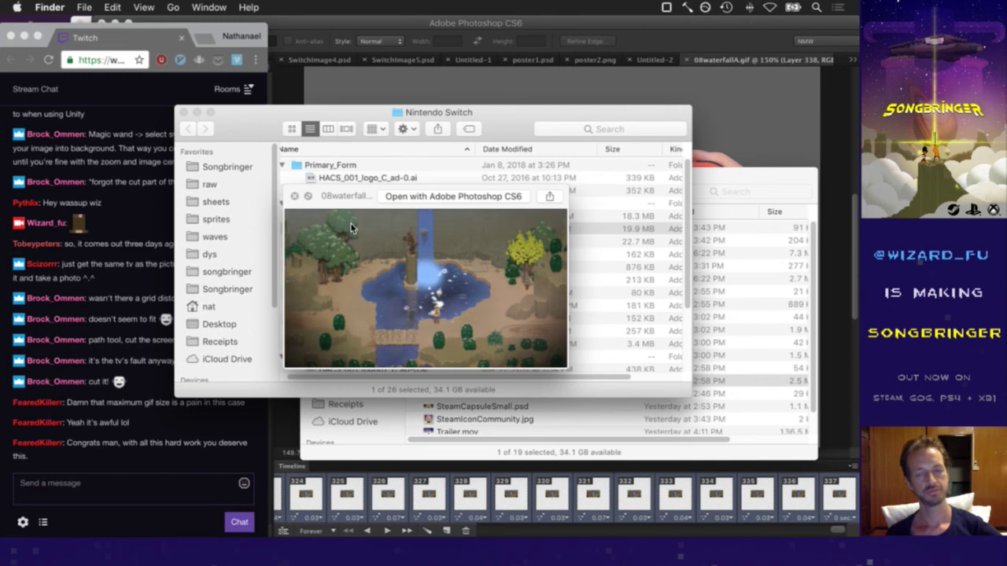
left_click(293, 197)
Switch to Chrome, open a new window, widen it beside the stream chat, and load Twitter's notifications page
key("super+Tab")
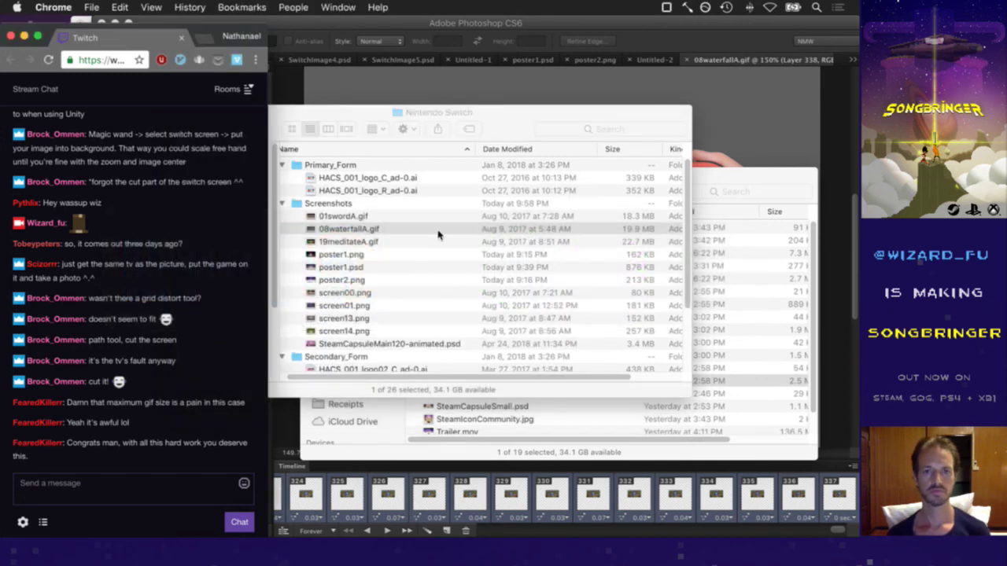
key("super+n")
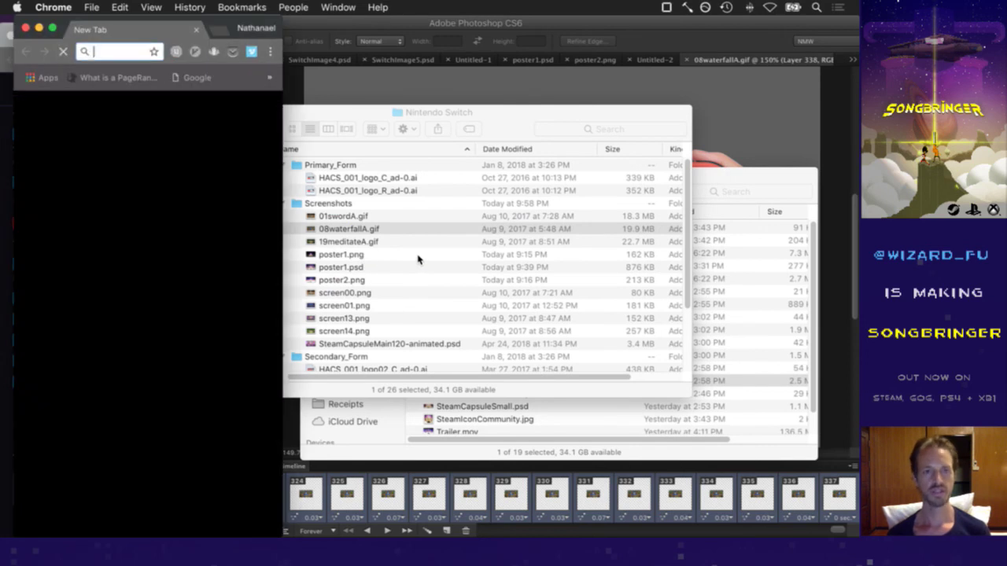
left_click_drag(145, 35, 332, 33)
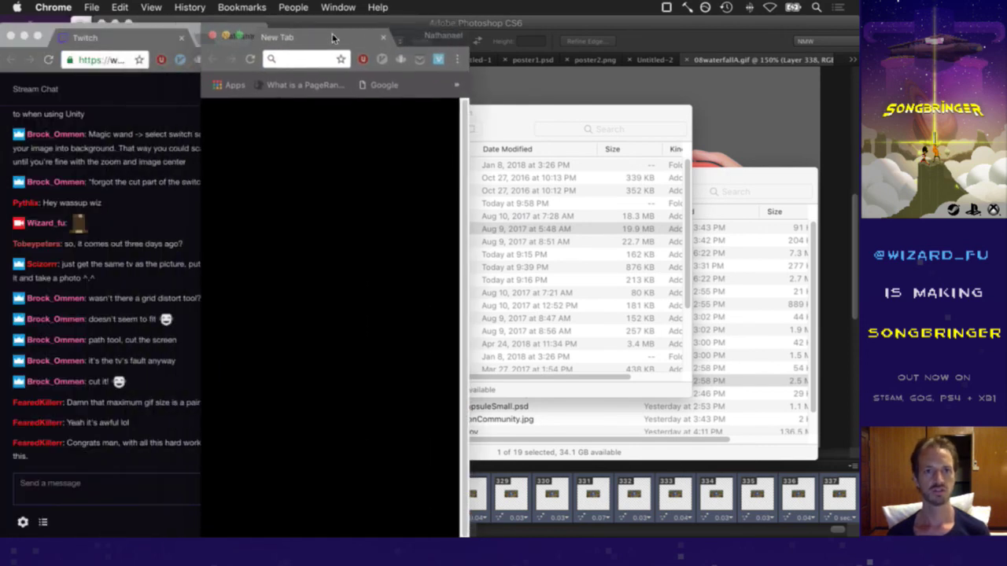
left_click_drag(469, 77, 799, 76)
type("twitter.com")
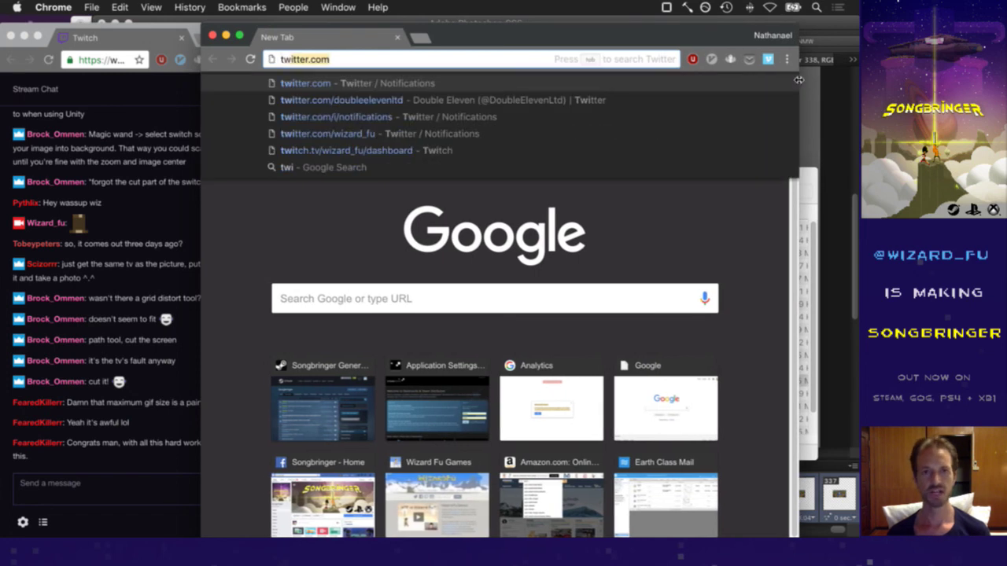
key("Down")
key("Down")
key("Return")
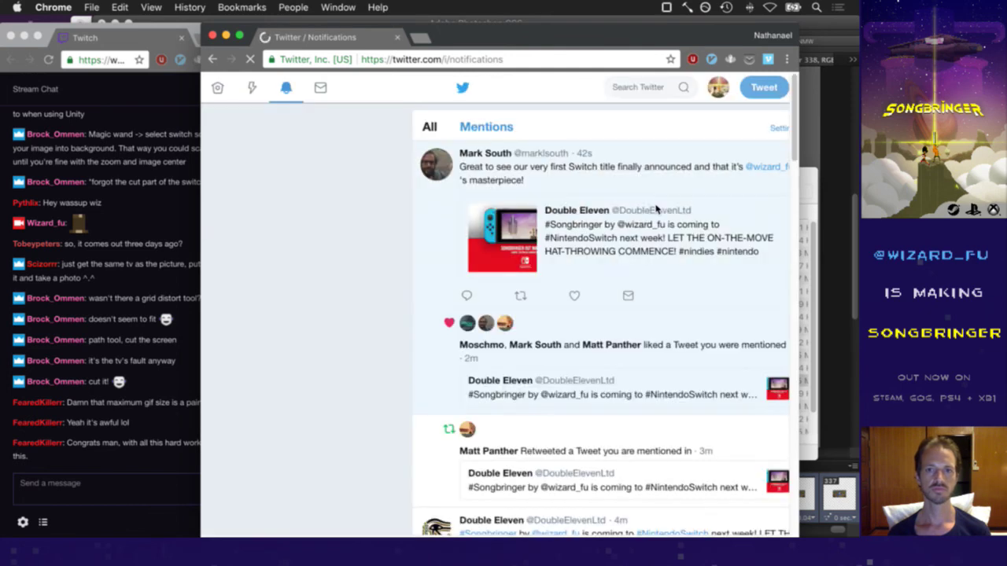
Like the newest tweet quoting Double Eleven's Songbringer announcement and return to Photoshop
left_click(574, 295)
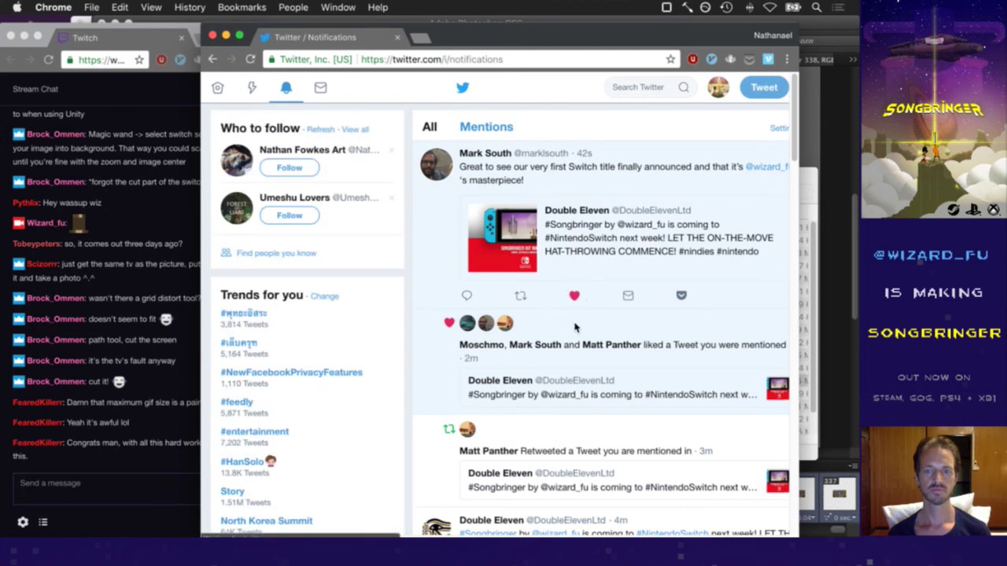
key("super+Tab")
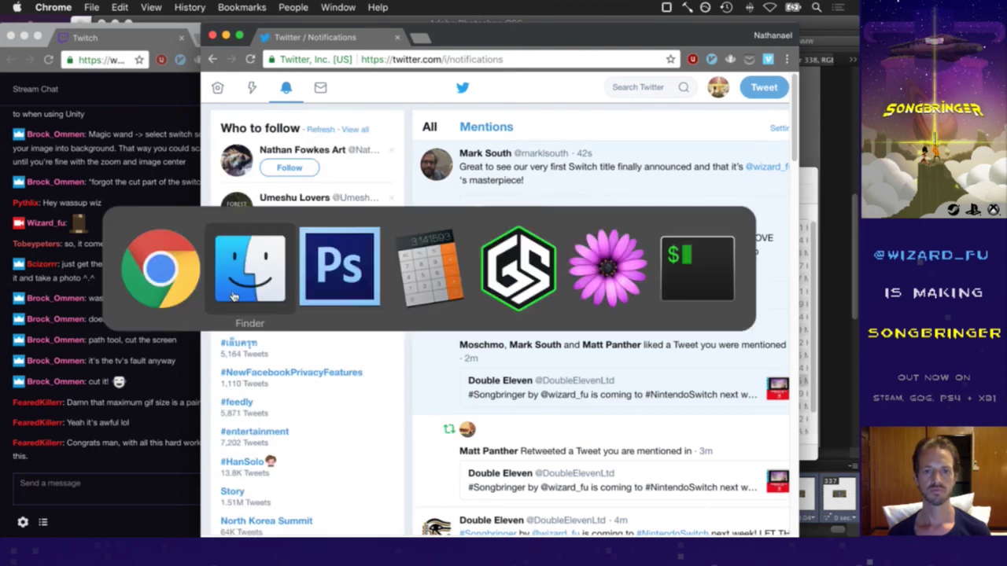
key("super+Tab")
key("super+Tab")
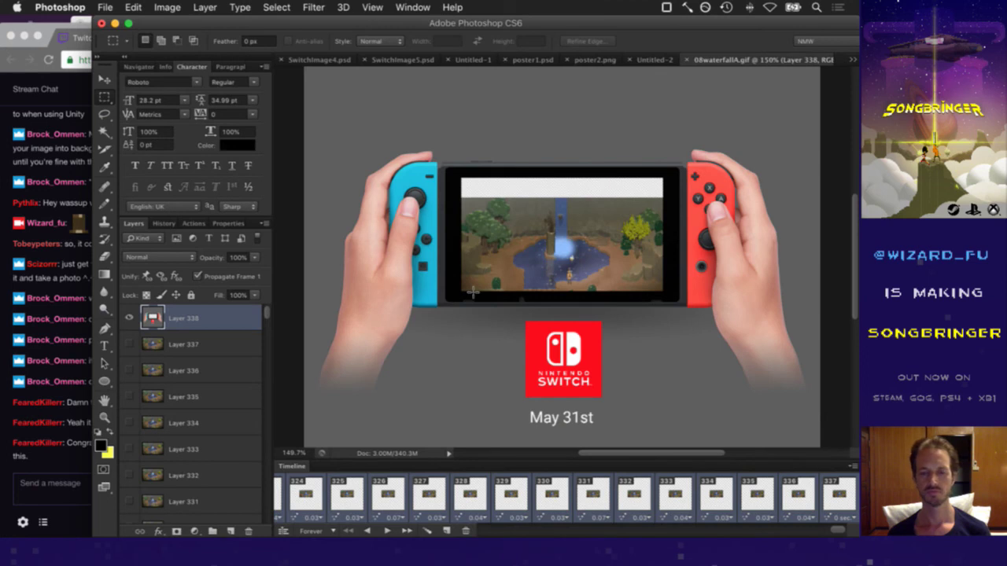
Select every waterfall layer from Layer 337 down to Layer 1 and try to nudge them together with the Move tool
left_click(259, 335)
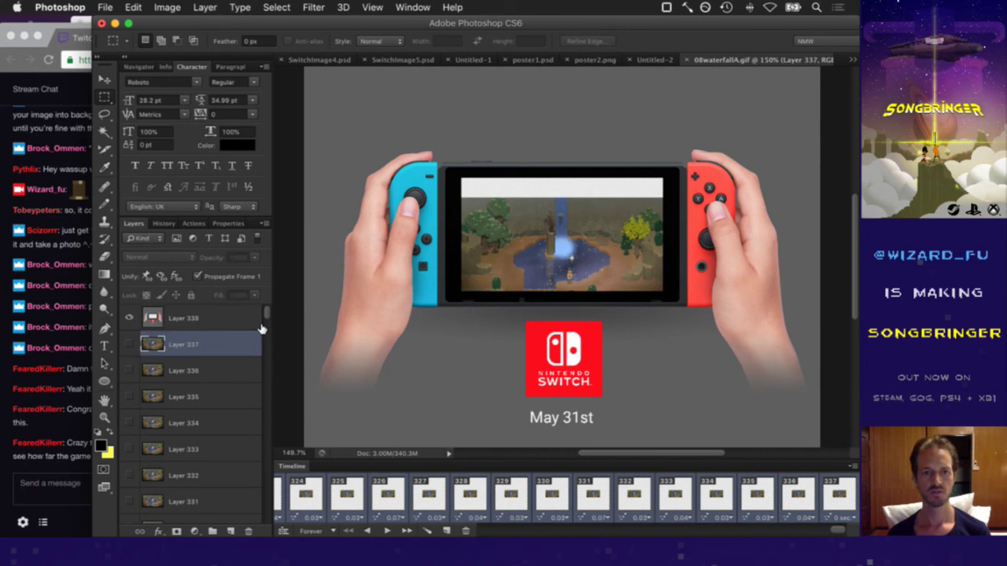
scroll(266, 491, "down", 1)
scroll(267, 491, "down", 20)
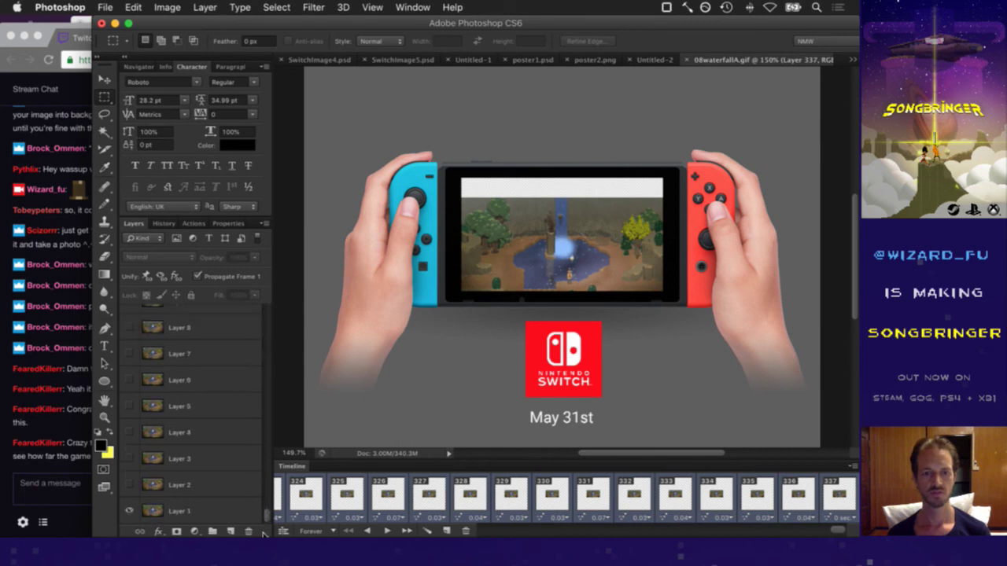
left_click(209, 506, "shift")
key("v")
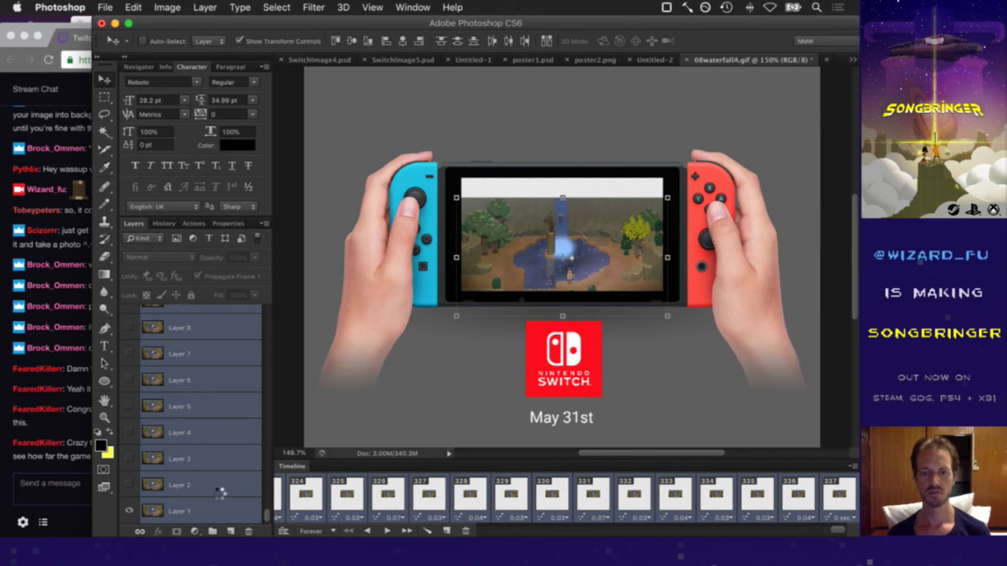
key("Right")
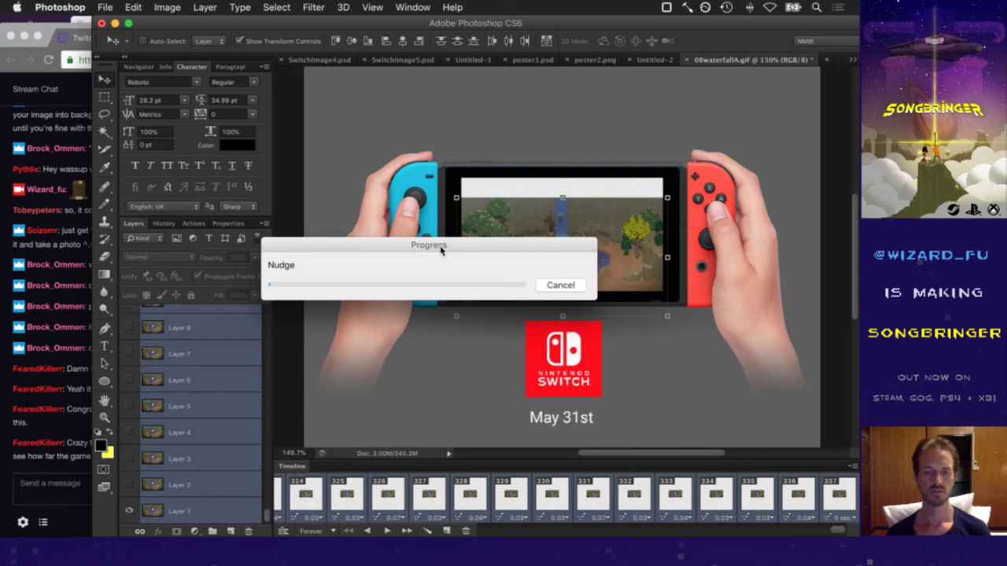
left_click(551, 287)
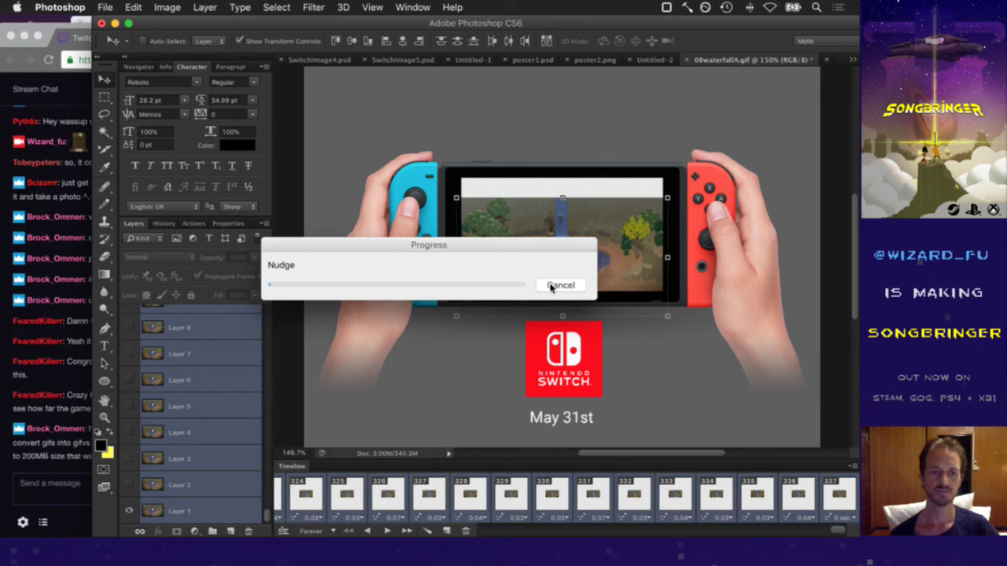
Switch to Chrome and check the Twitter notifications and the stream chat
key("super+Tab")
key("super+Tab")
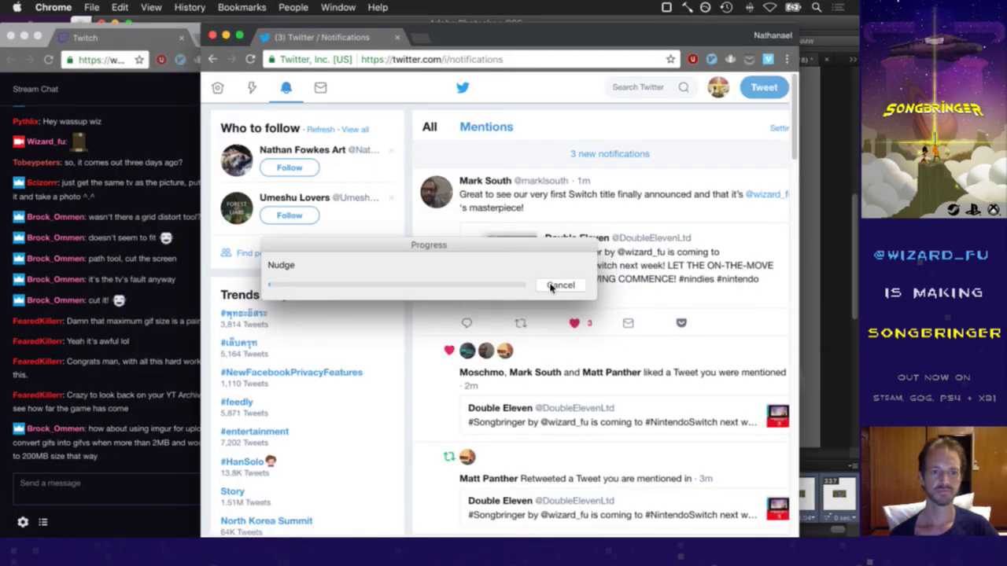
left_click(170, 433)
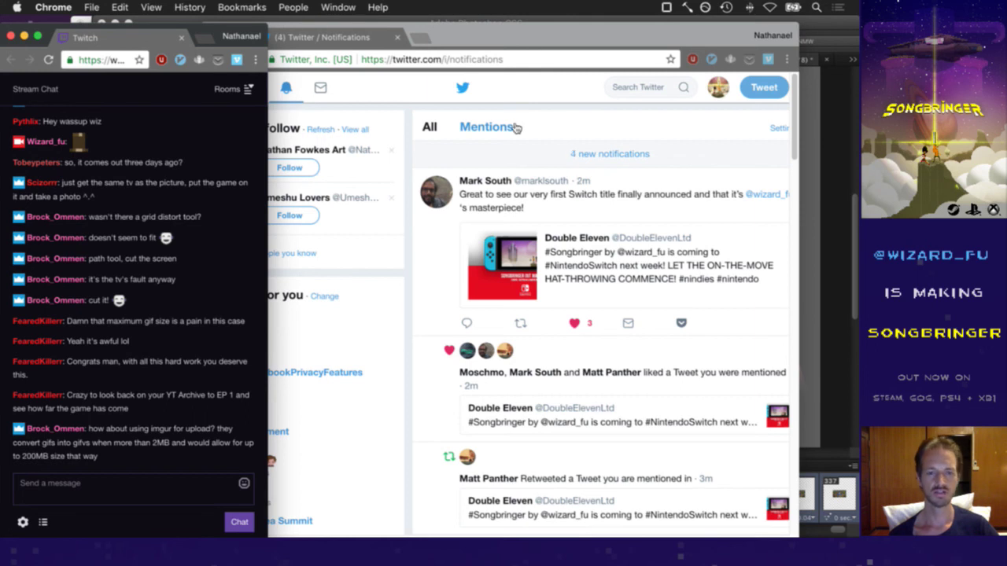
key("super+w")
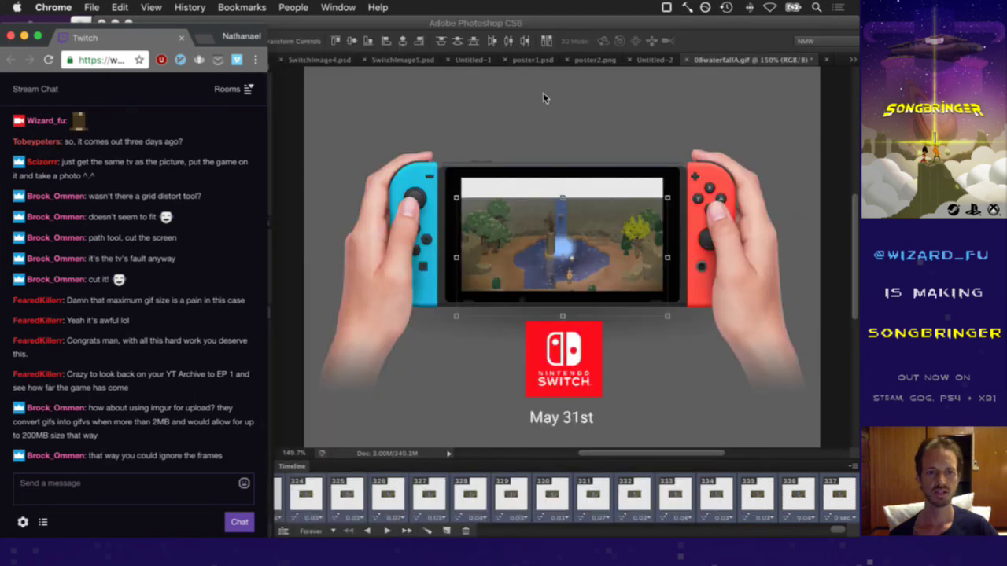
Check the Twitter notifications in Chrome while the layer move is processed, and return to Photoshop
left_click(600, 36)
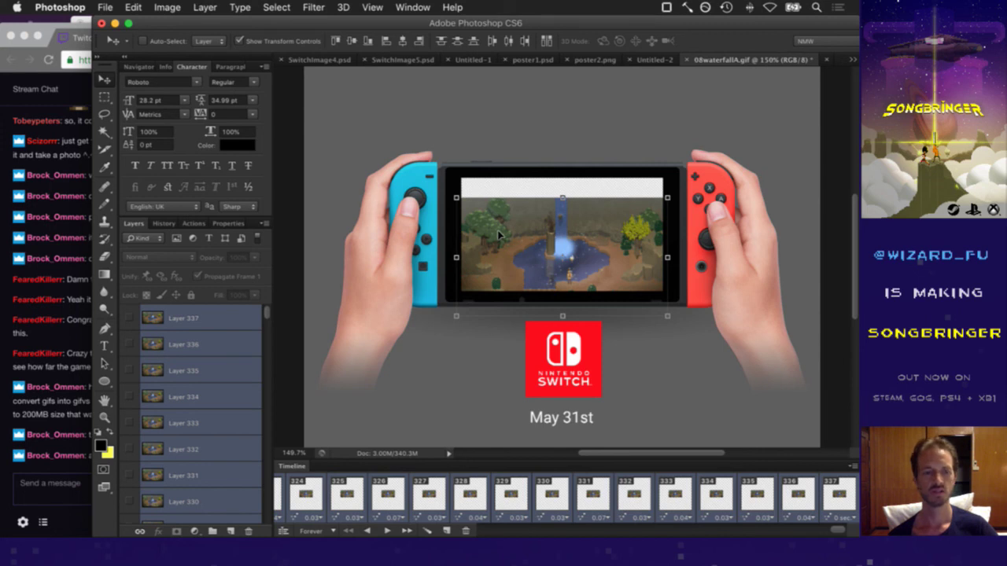
key("super+Tab")
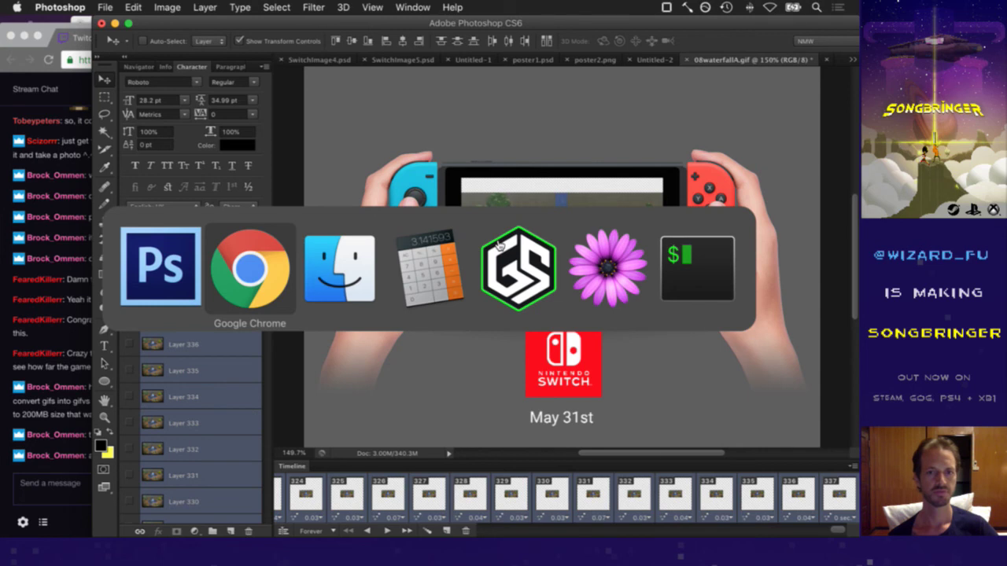
key("super+Tab")
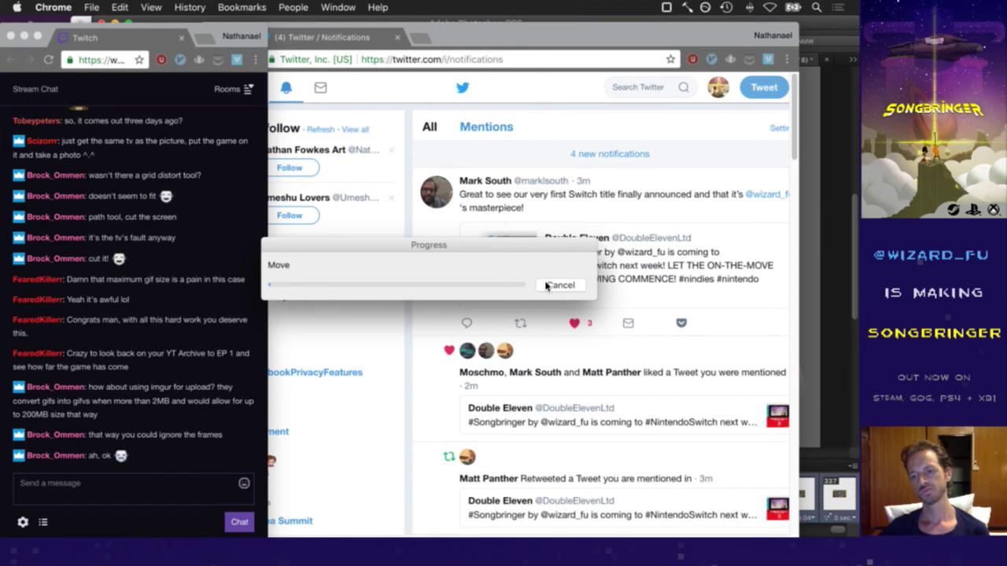
key("super+Tab")
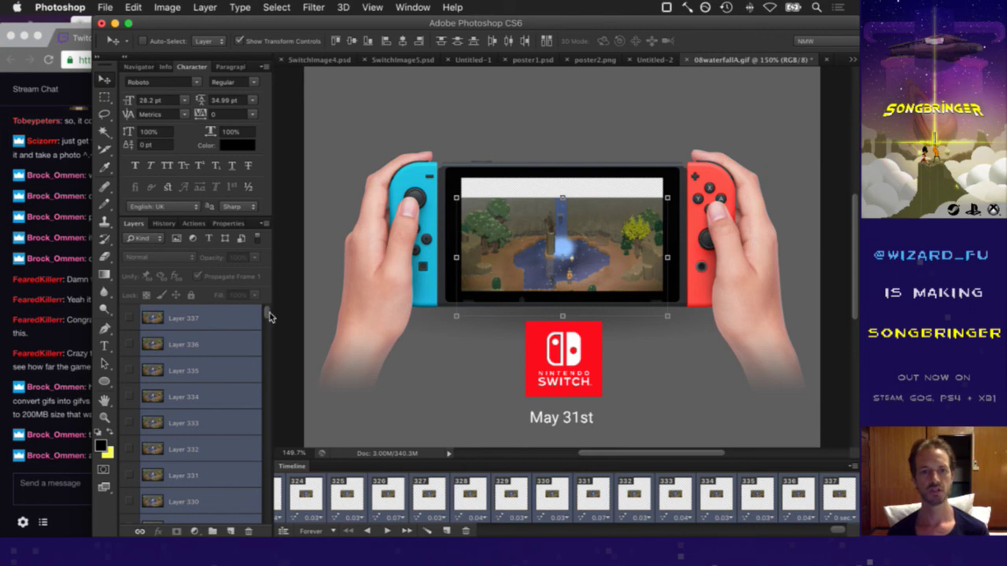
Select only the console artwork layer, Layer 338, and move it down until its cut-out screen frames the waterfall gameplay
key("super+alt+shift+e")
left_click(208, 318)
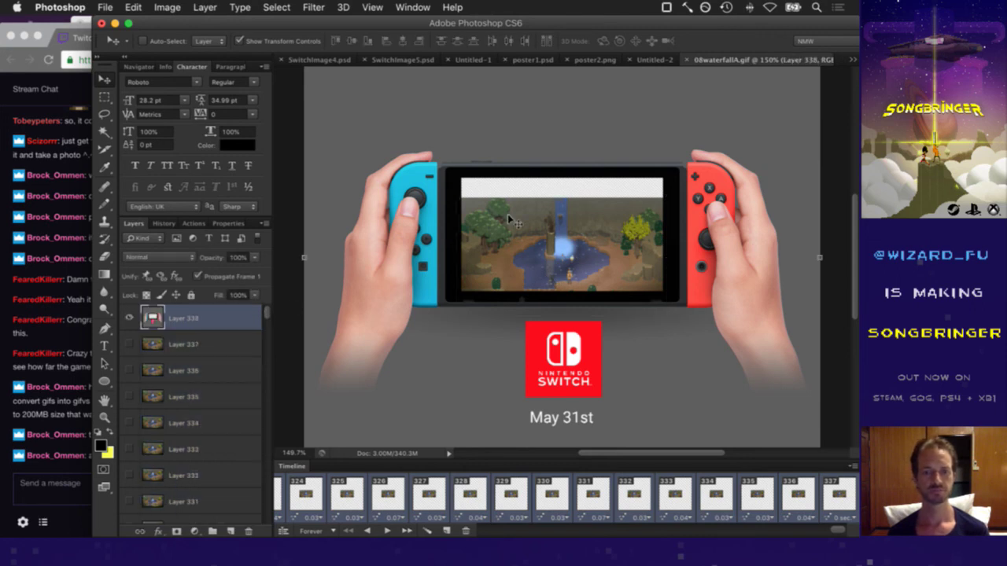
left_click_drag(509, 213, 509, 232)
left_click(552, 238, "alt")
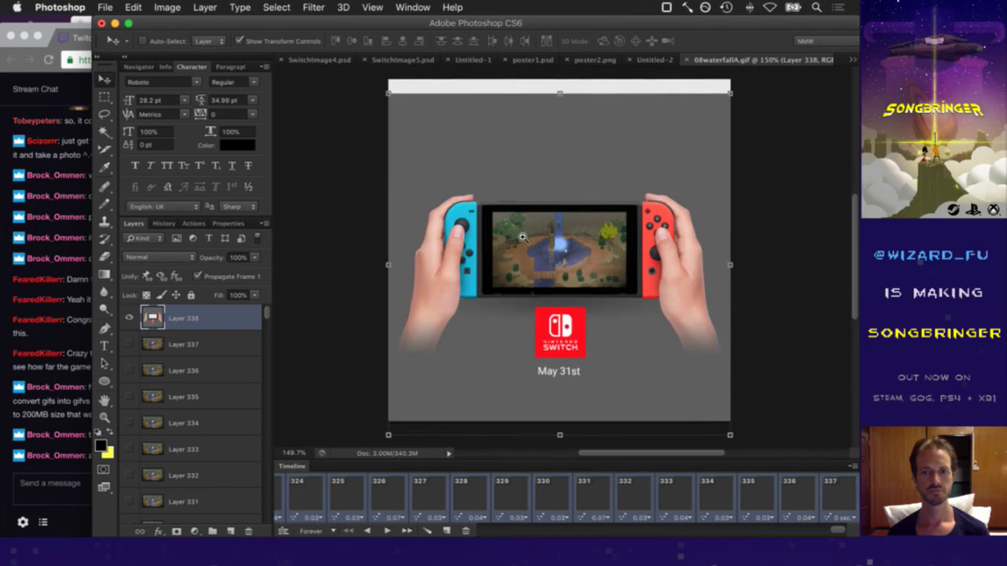
left_click_drag(526, 236, 531, 238)
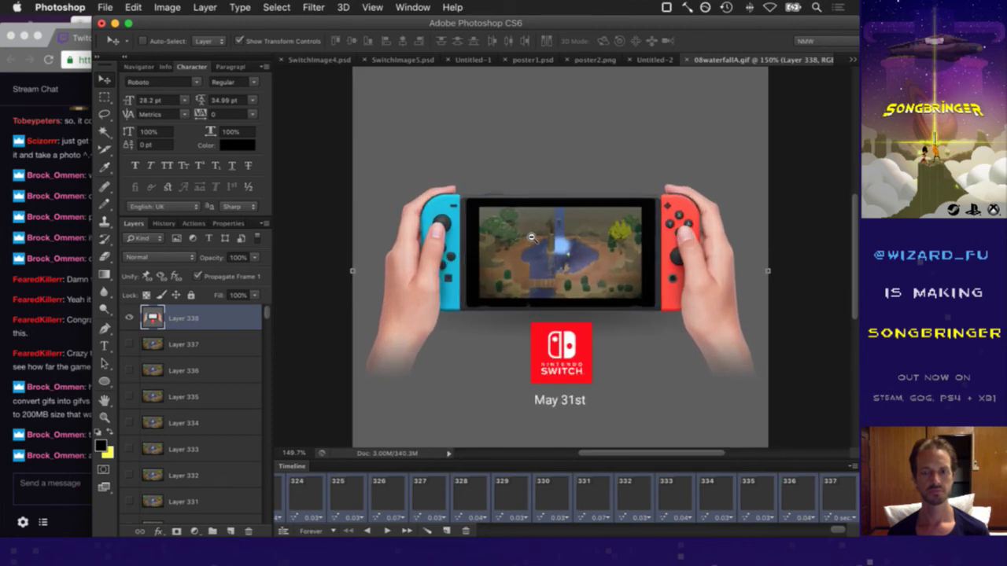
left_click_drag(532, 237, 524, 238)
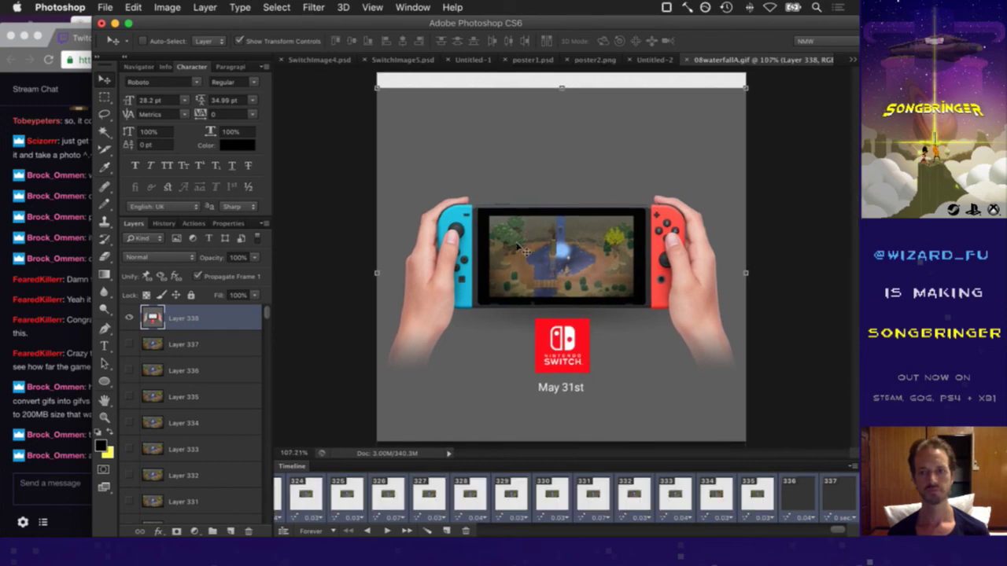
Crop the image with a full-width rectangular selection that leaves out the white strip above the artwork, and deselect
key("m")
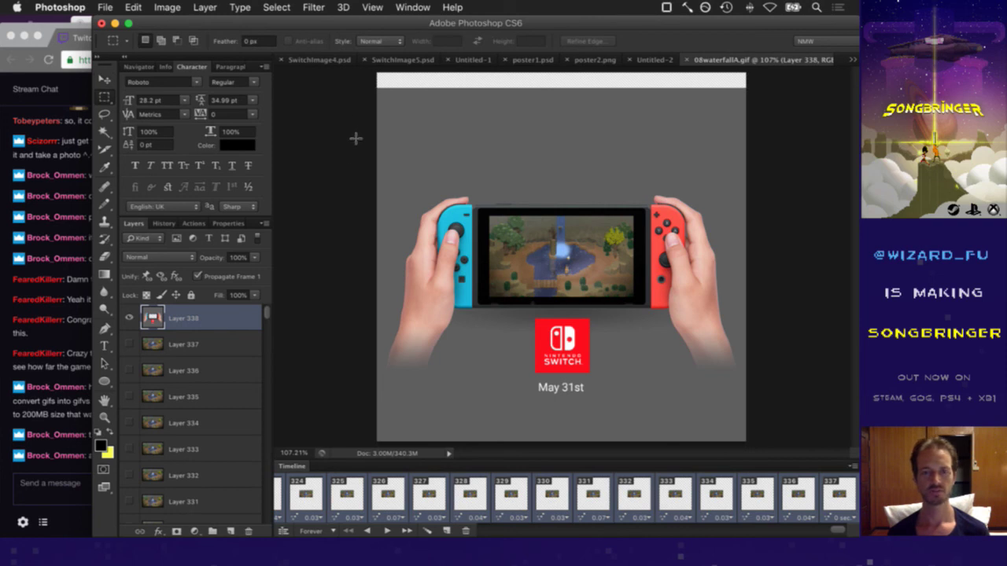
left_click_drag(363, 116, 790, 443)
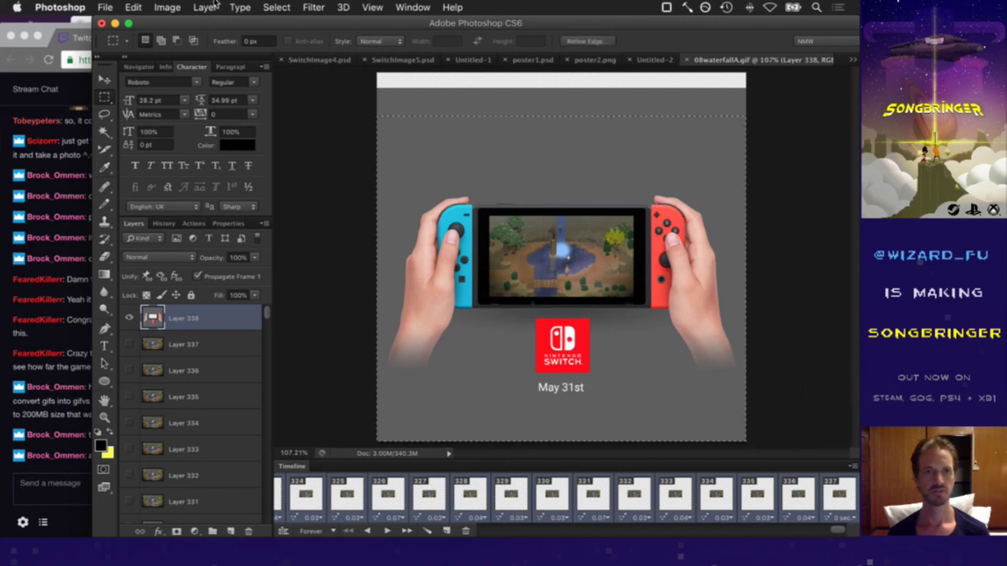
left_click(167, 7)
left_click(181, 162)
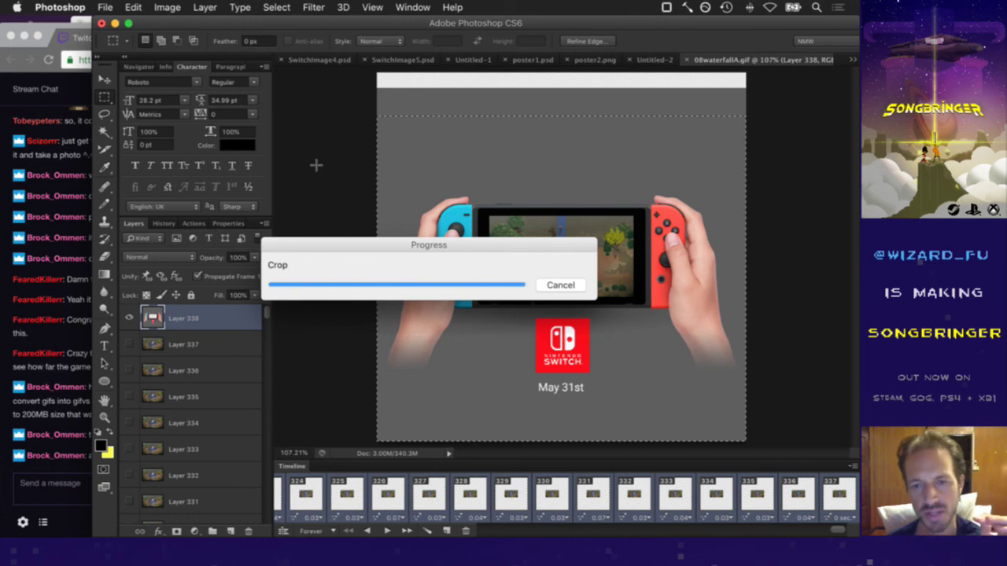
key("super+d")
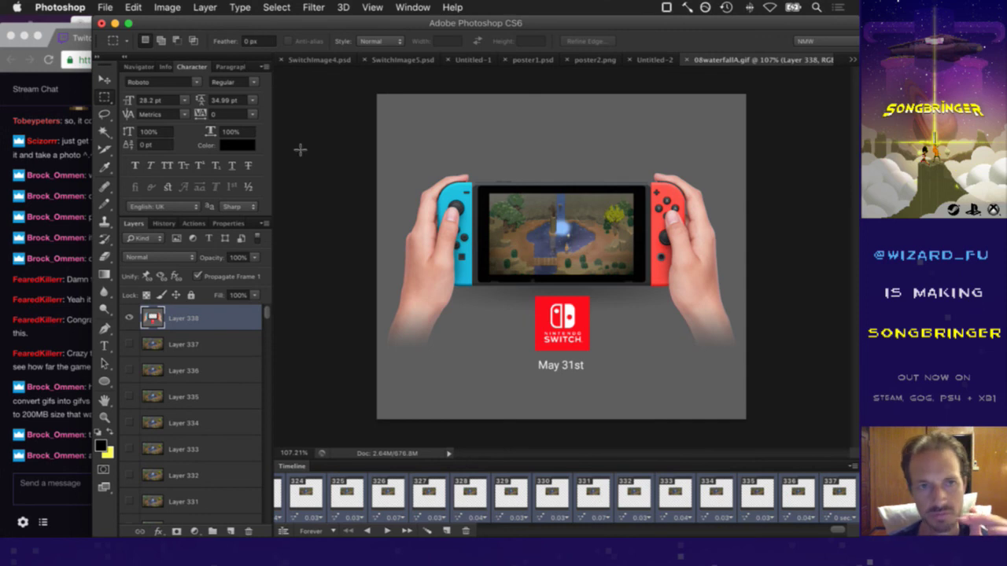
Start a Save for Web export of the cropped animation and set the output format to GIF
left_click(102, 7)
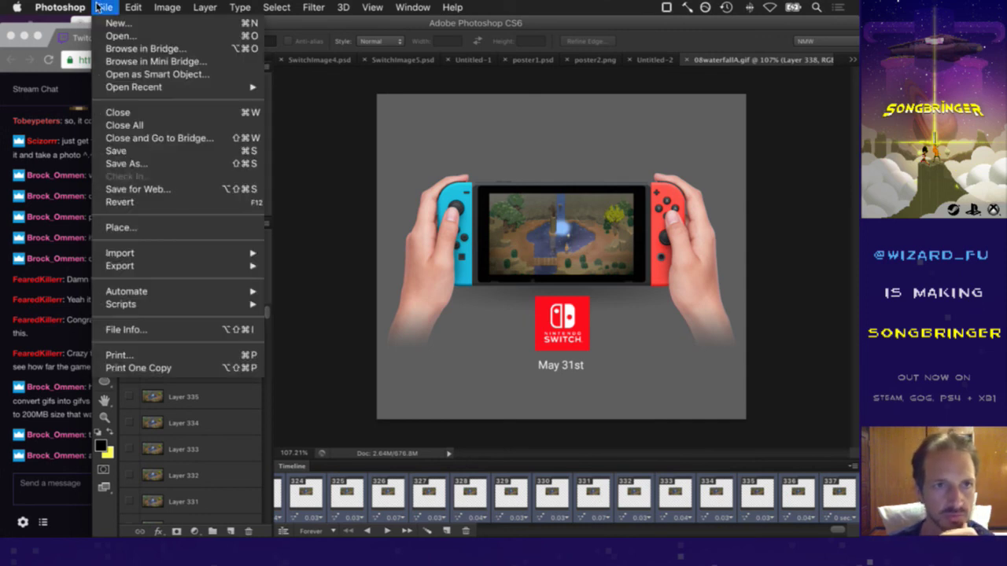
left_click(158, 189)
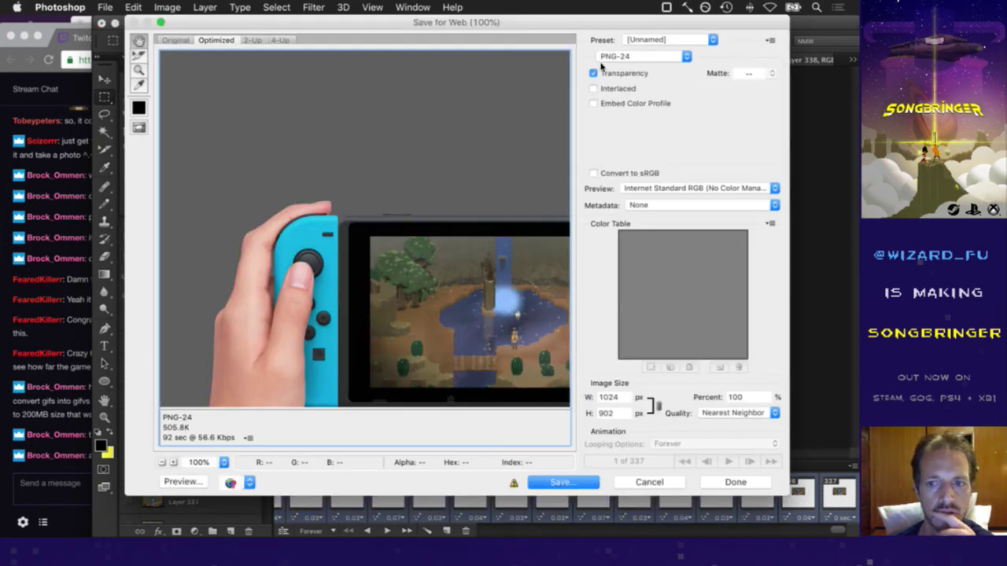
left_click_drag(522, 32, 587, 29)
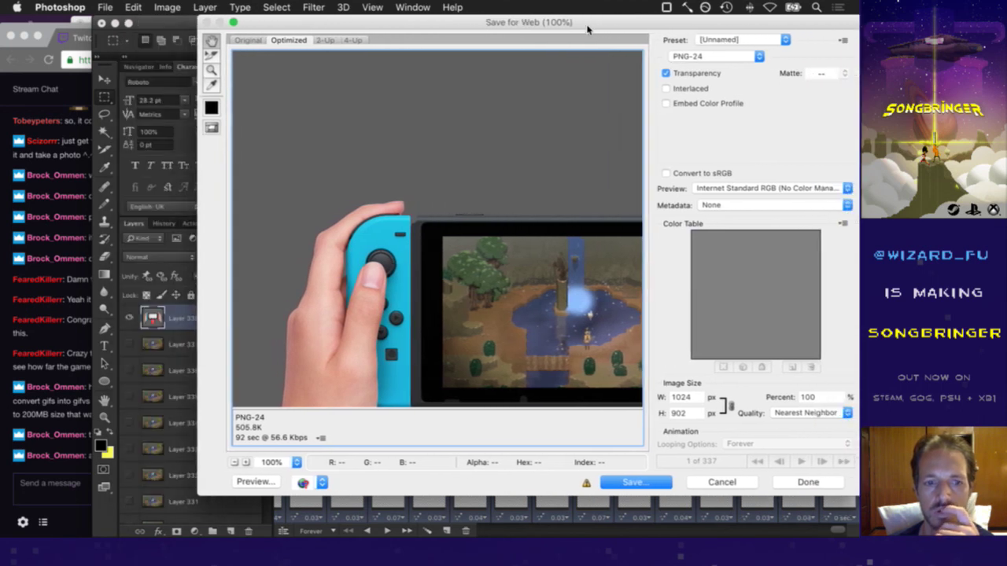
left_click(710, 58)
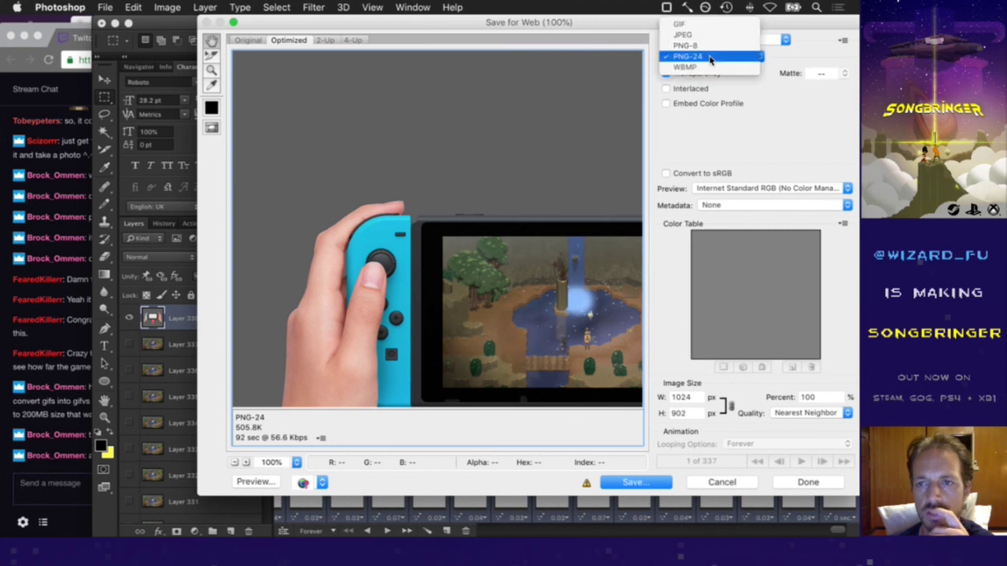
left_click(704, 29)
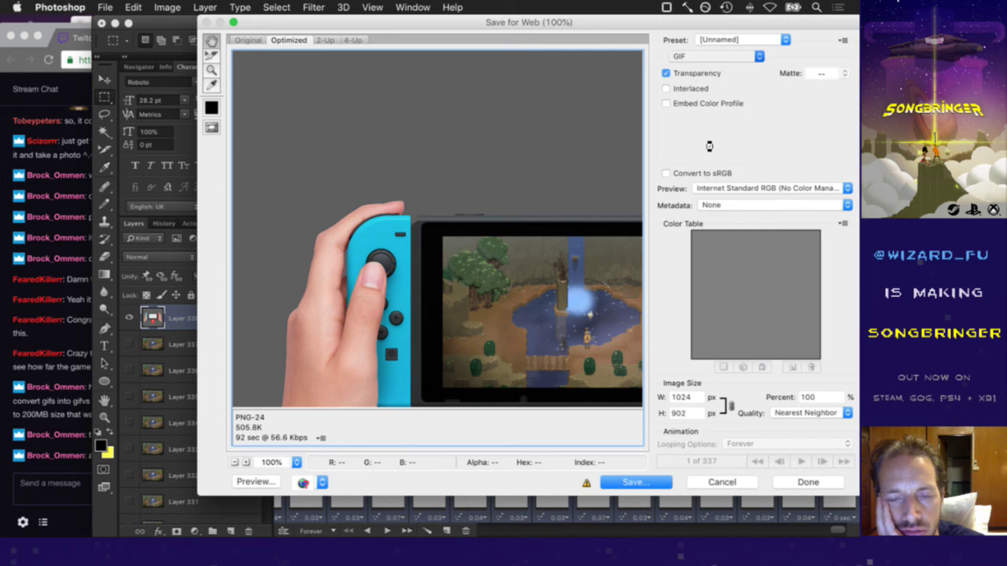
key("super+Tab")
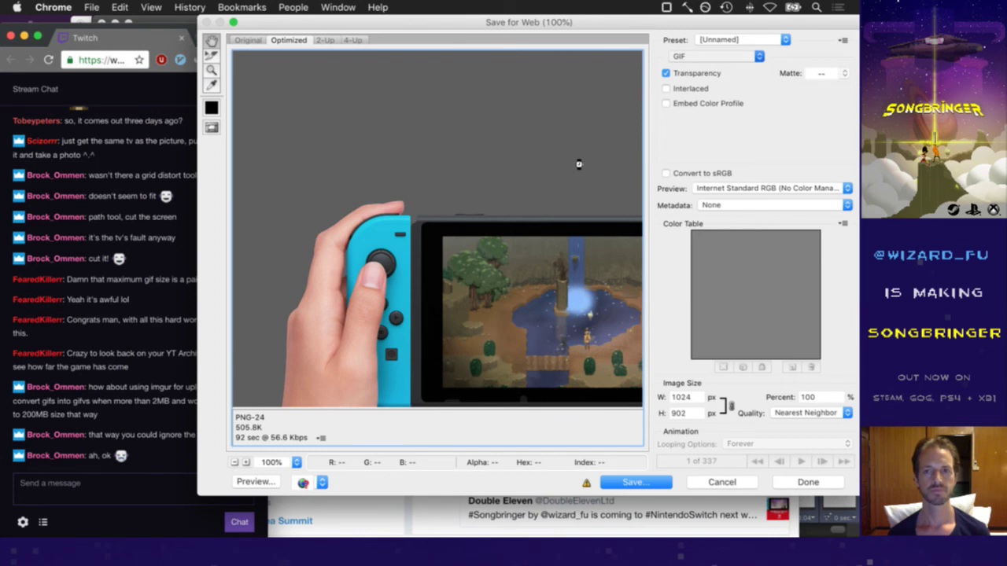
key("super+Tab")
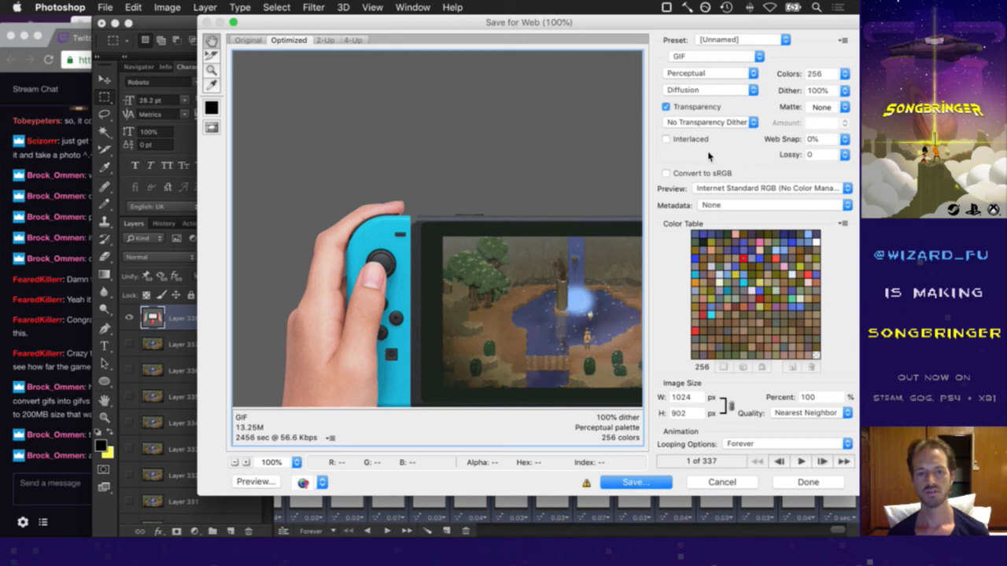
Try to save the animated GIF to the Desktop as 08waterfallA.gif
left_click(621, 483)
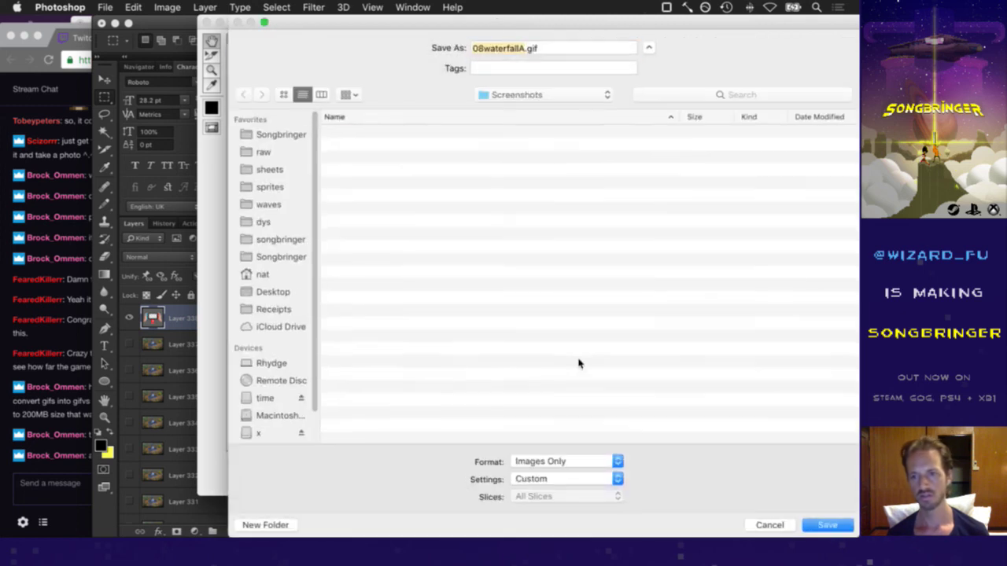
left_click(291, 293)
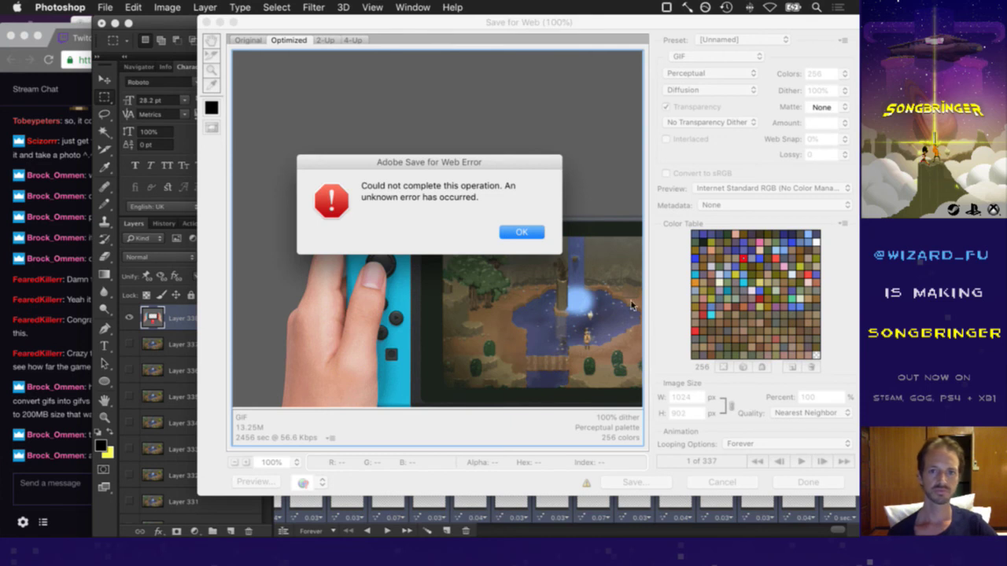
left_click(519, 234)
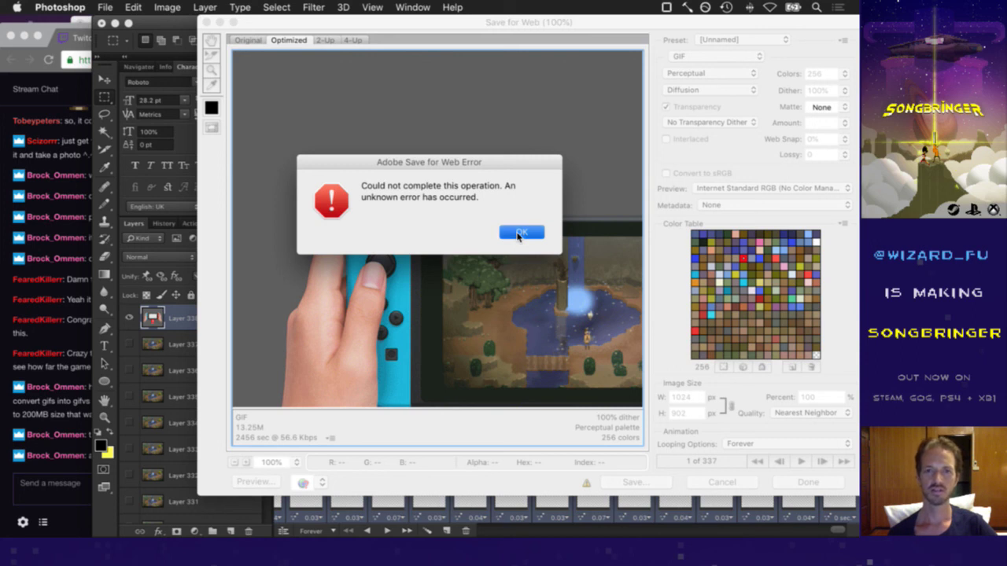
left_click(519, 233)
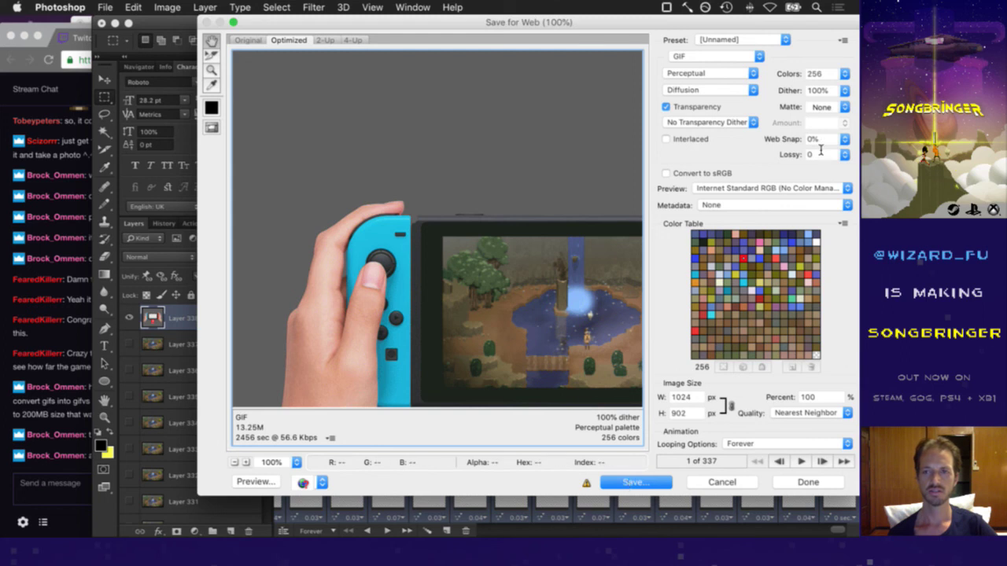
Set Web Snap to 5% and try again to save 08waterfallA.gif to the Desktop
left_click(792, 139)
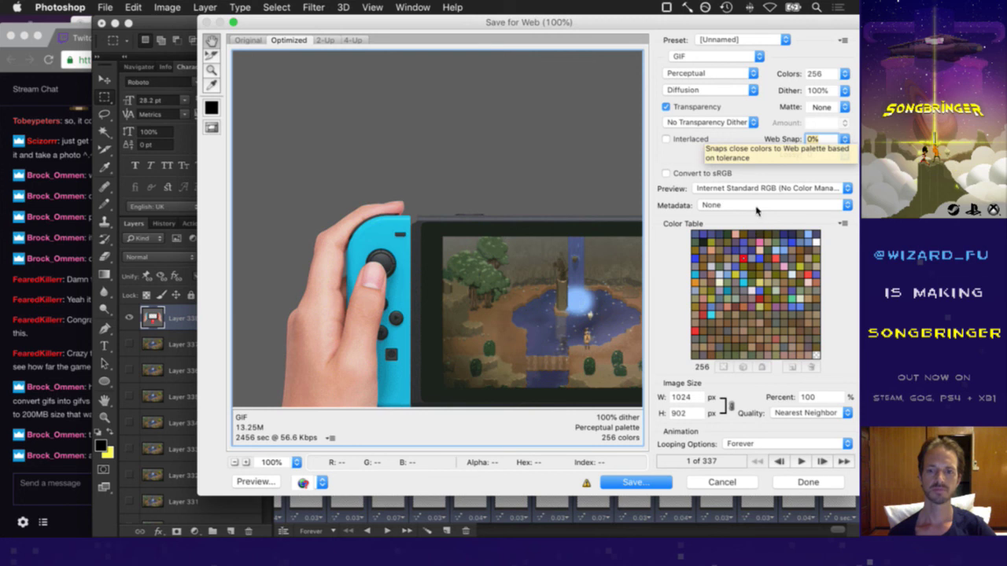
type("5")
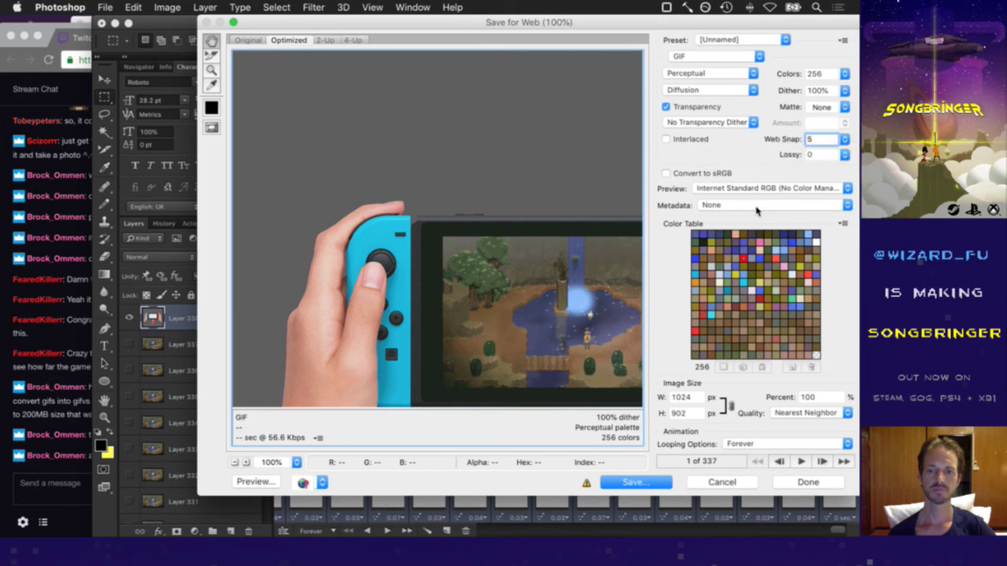
left_click(637, 483)
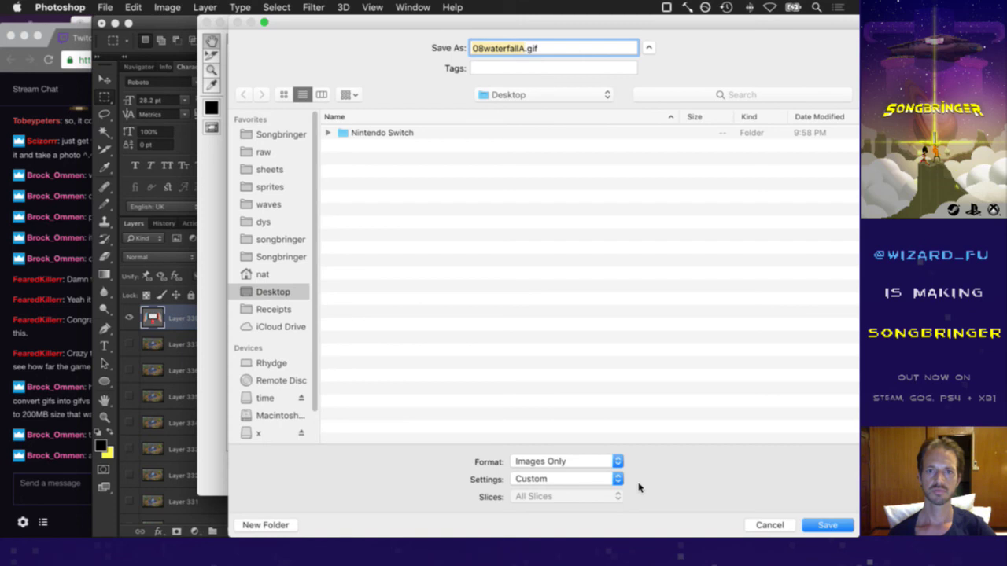
left_click(628, 504)
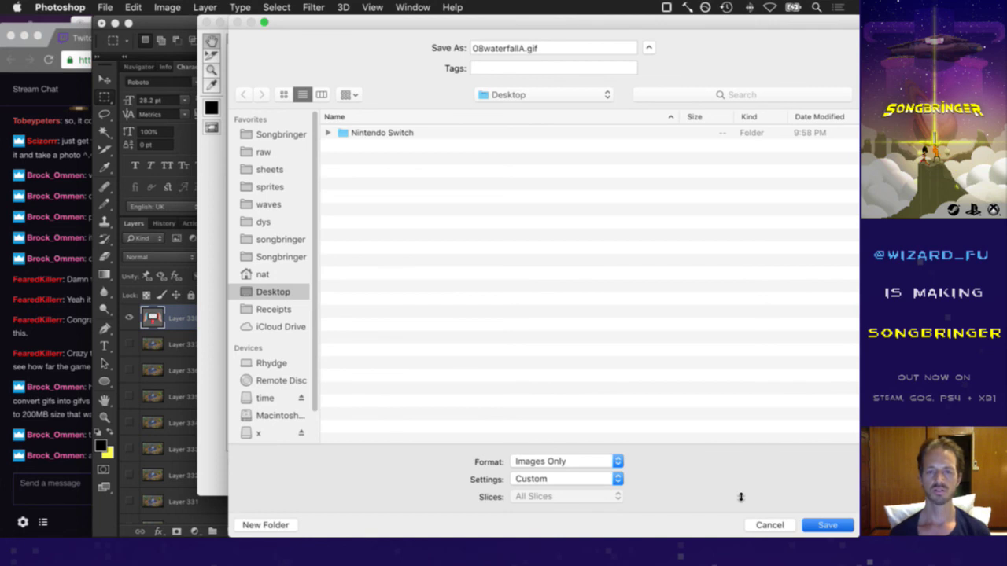
key("Return")
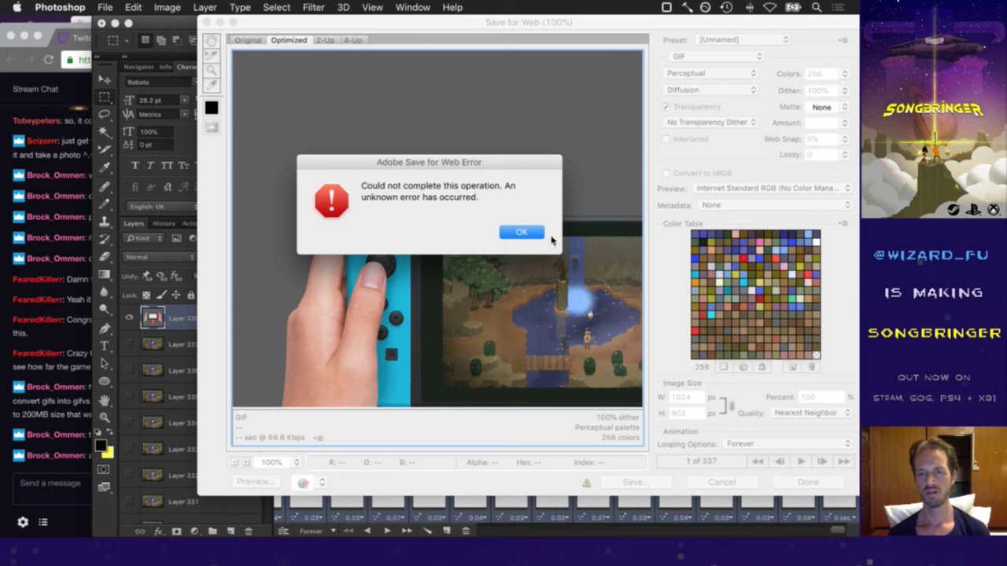
left_click(522, 232)
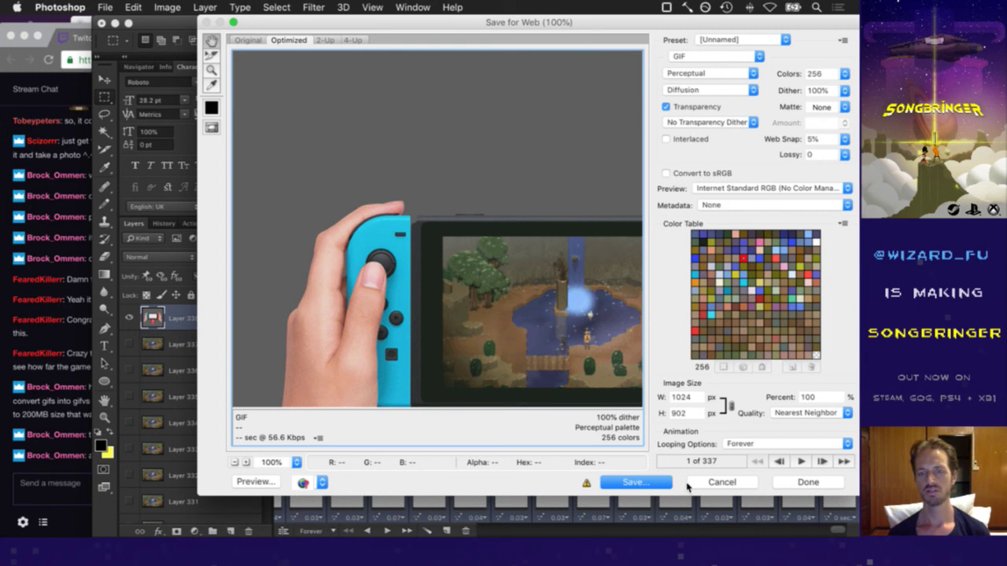
Set the GIF's dithering to No Dither, retry saving 08waterfallA.gif to the Desktop, and cancel the web export
left_click(709, 89)
left_click(713, 71)
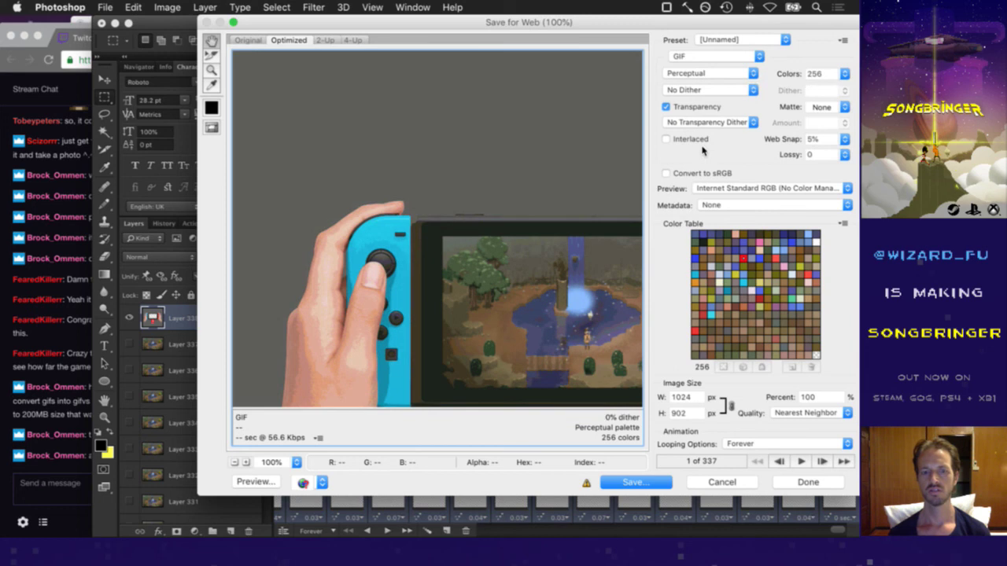
left_click(625, 485)
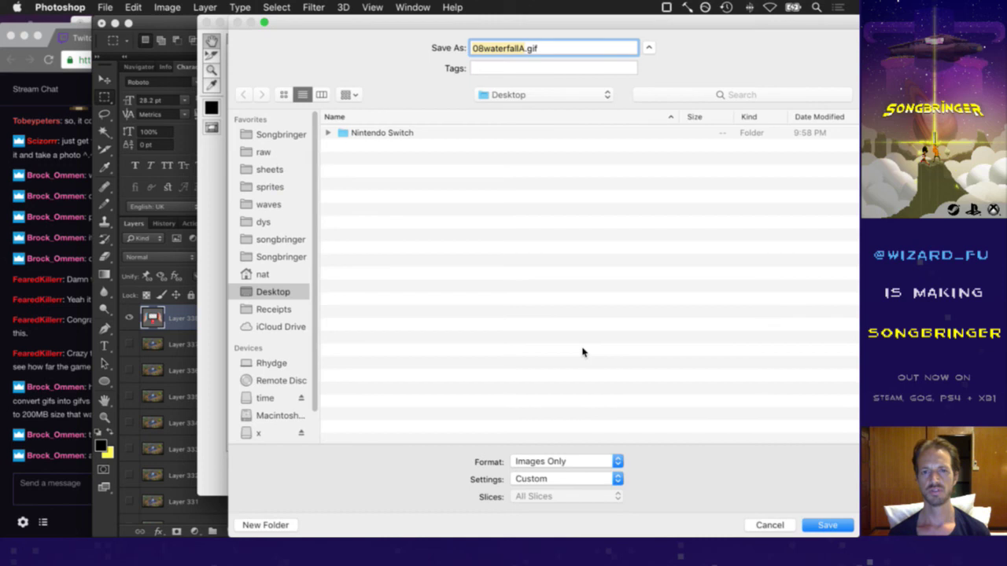
key("Return")
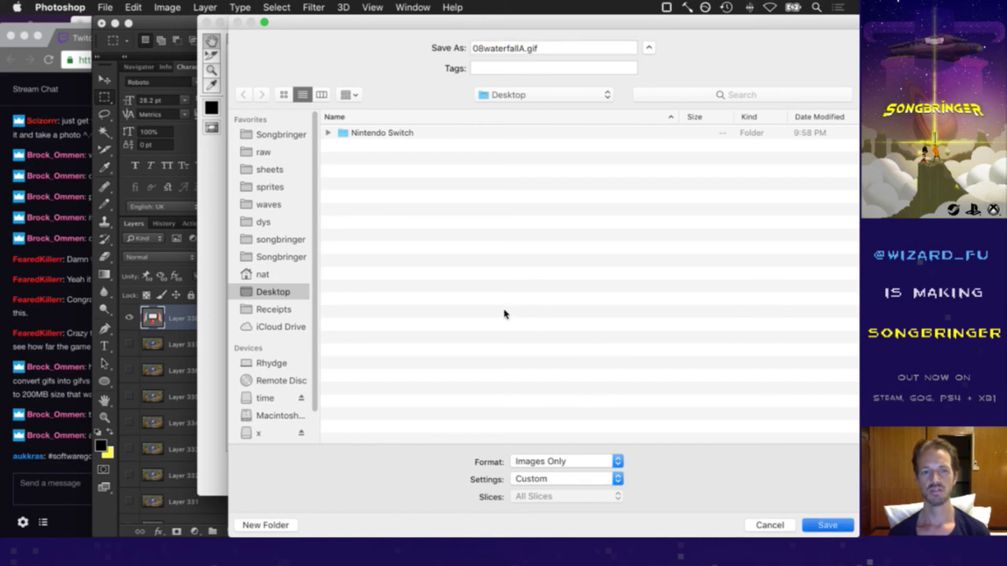
key("super+Tab")
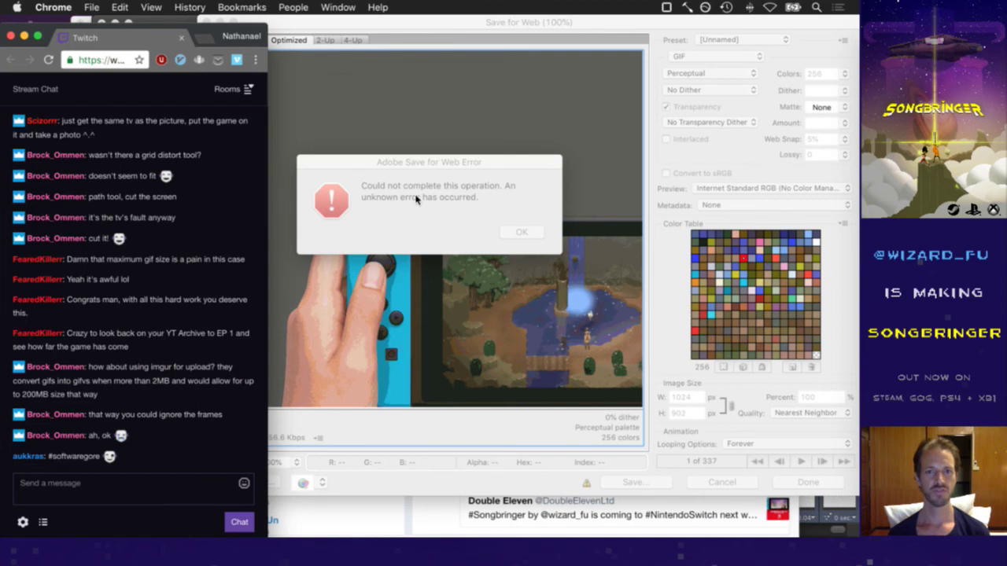
left_click(513, 235)
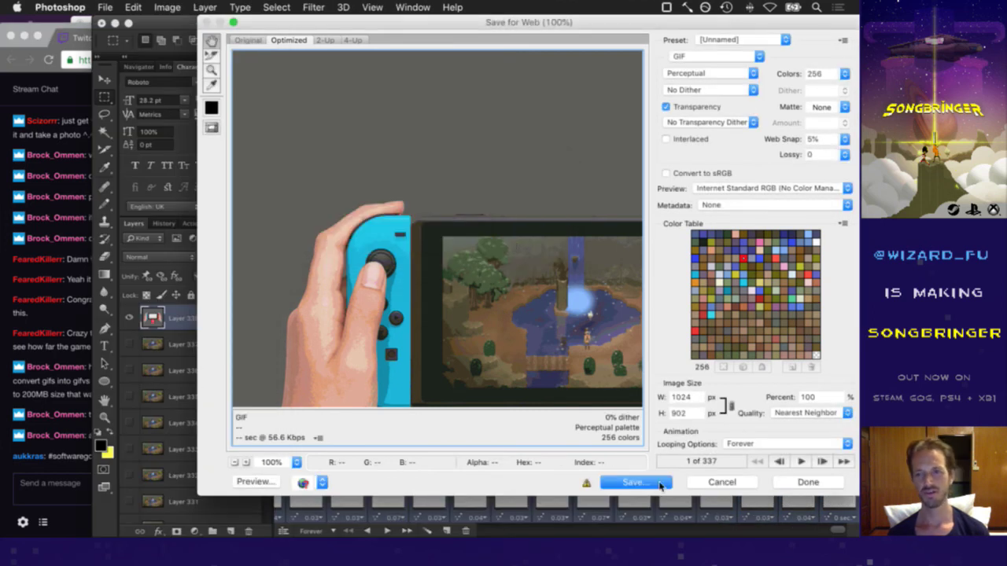
left_click(718, 480)
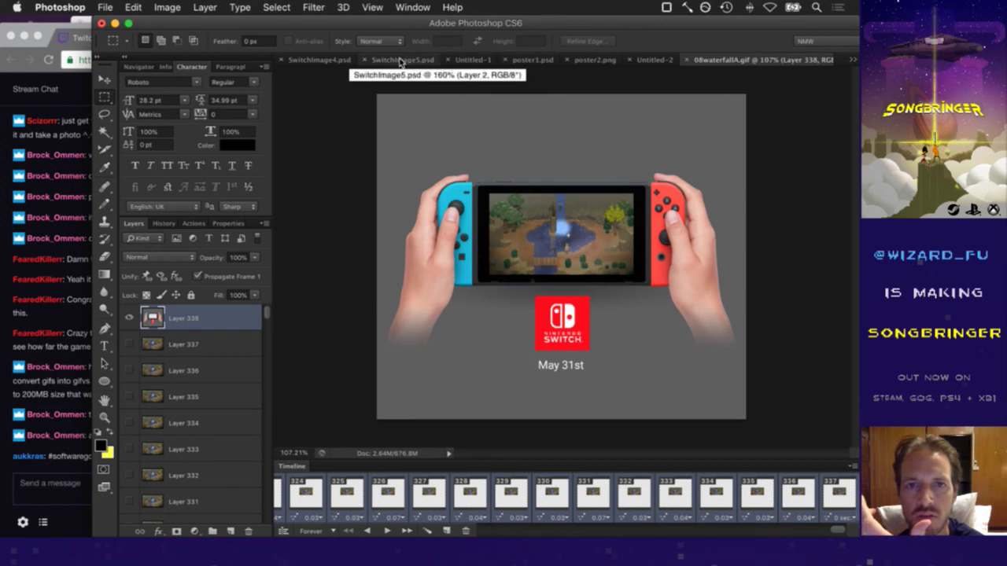
Switch to SwitchImage4.psd and select Group 2, which holds the console screen's title artwork
left_click(334, 58)
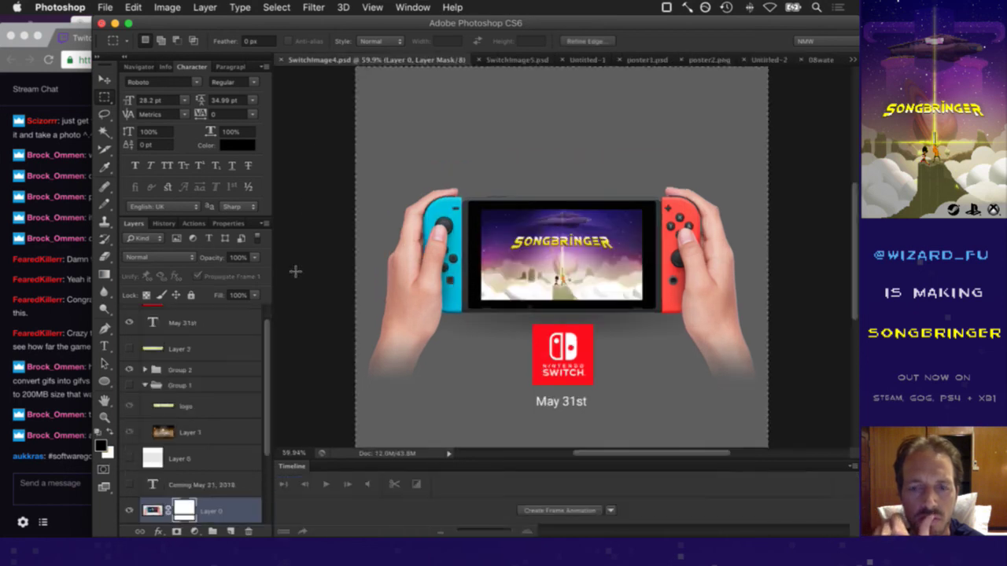
scroll(264, 313, "down", 1)
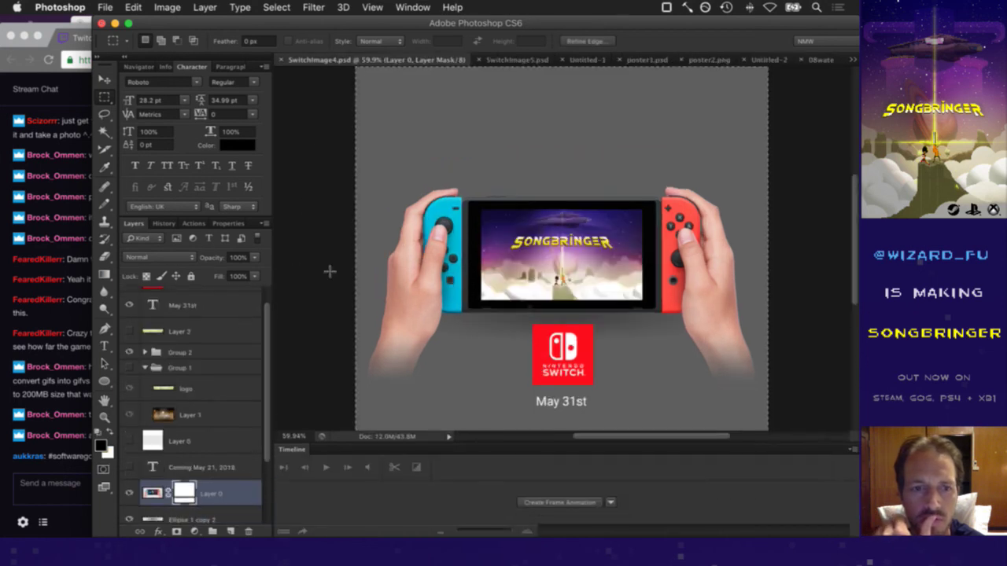
left_click(197, 354)
left_click(41, 505)
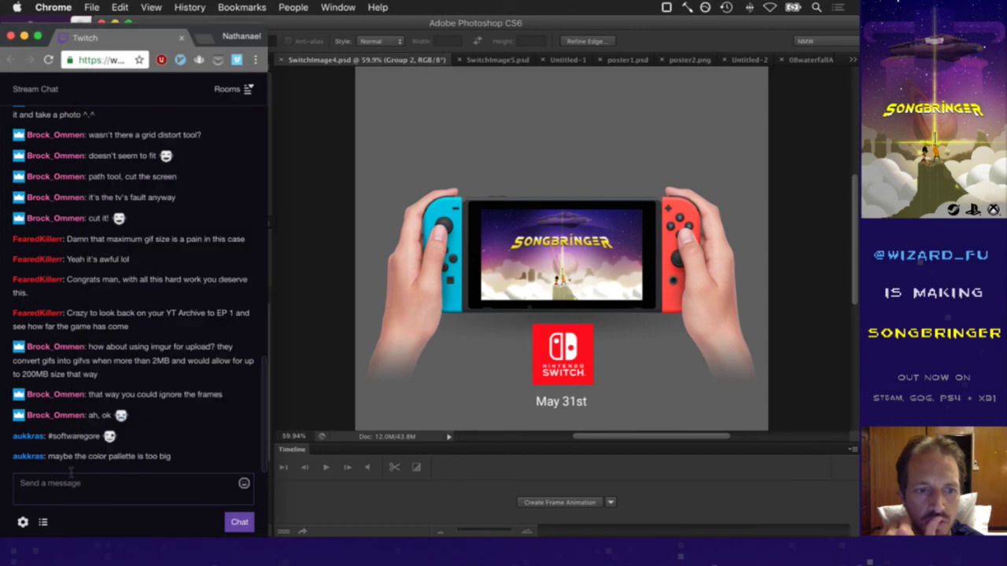
left_click(309, 336)
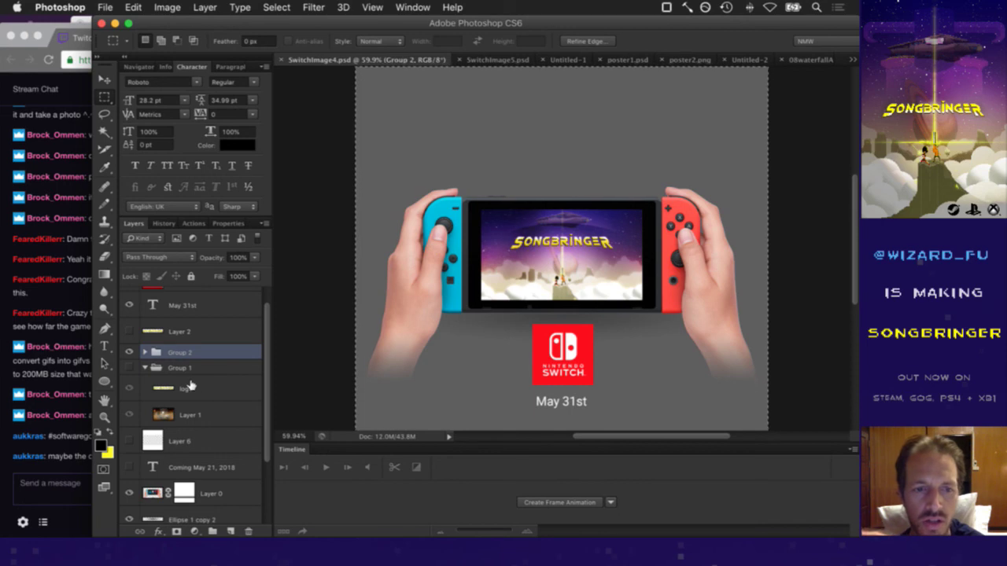
right_click(175, 352)
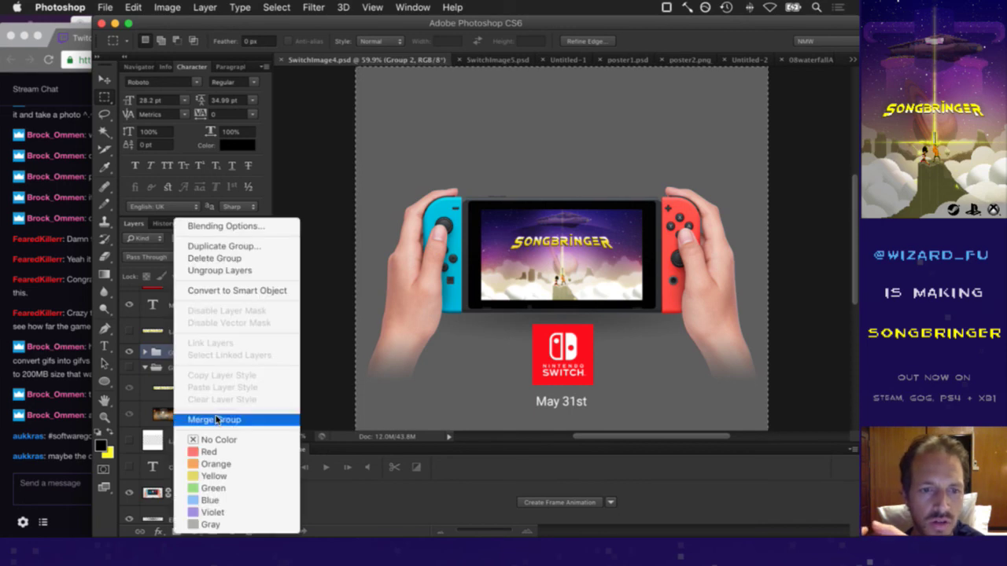
left_click(209, 247)
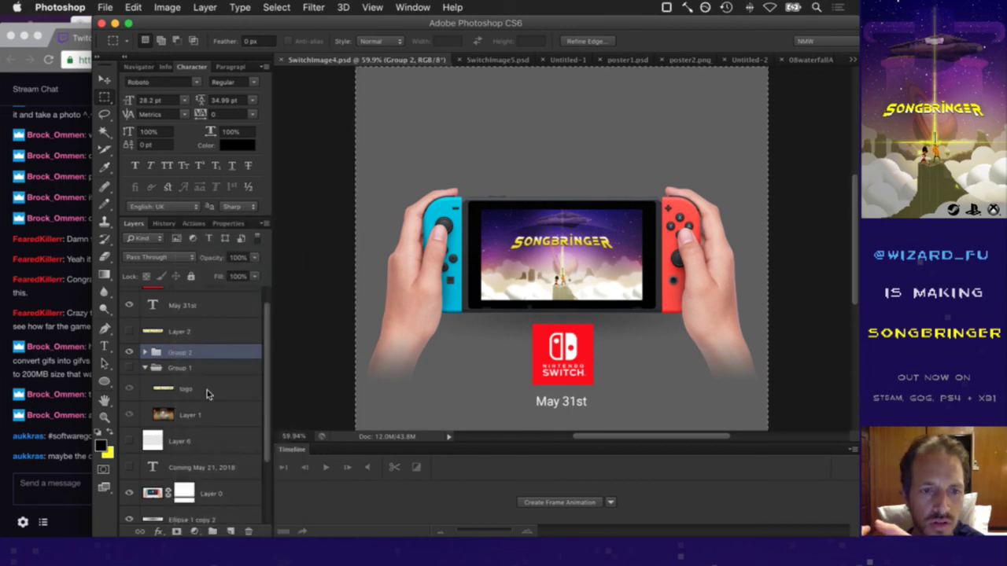
left_click(561, 220)
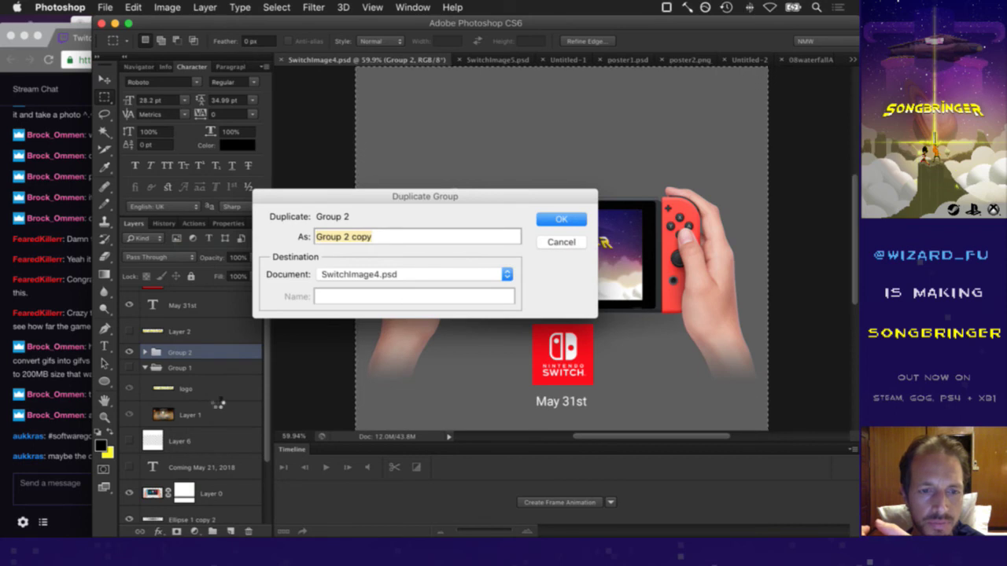
right_click(208, 353)
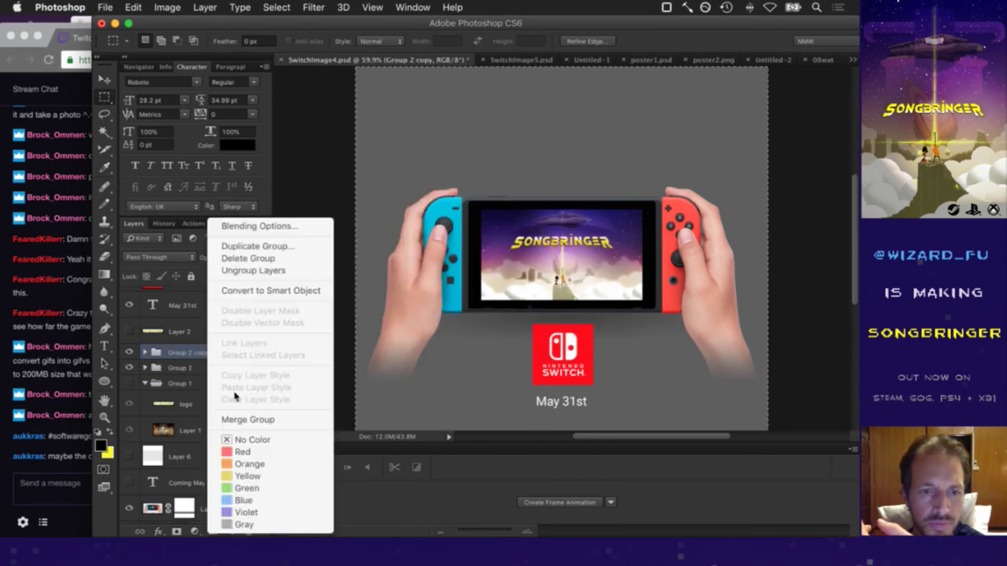
left_click(234, 420)
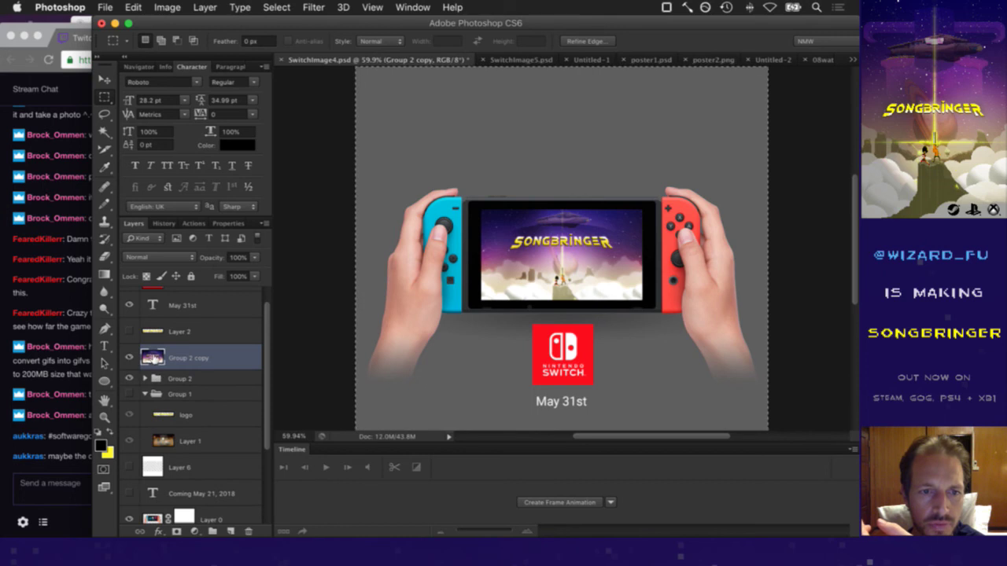
left_click(130, 357)
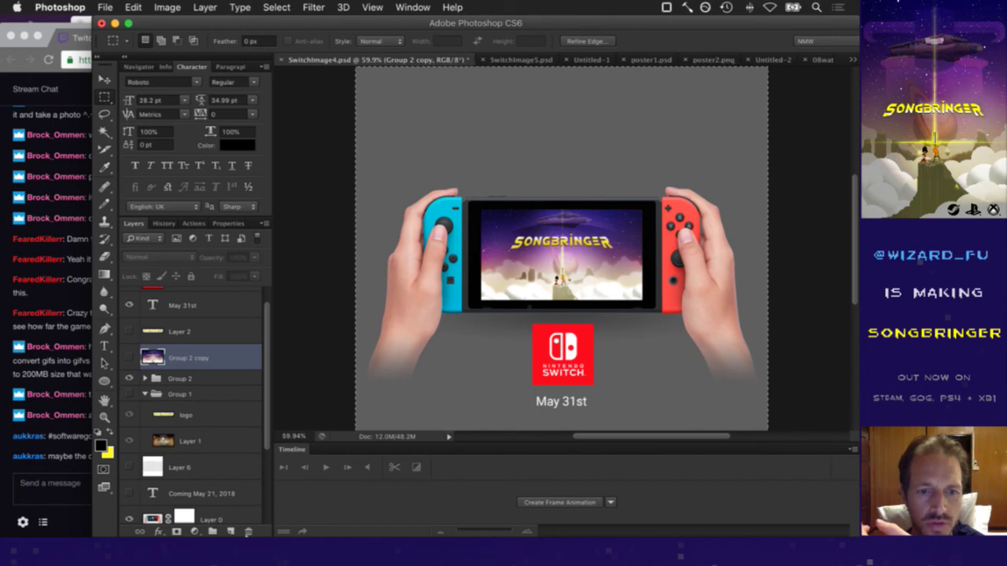
left_click(249, 532)
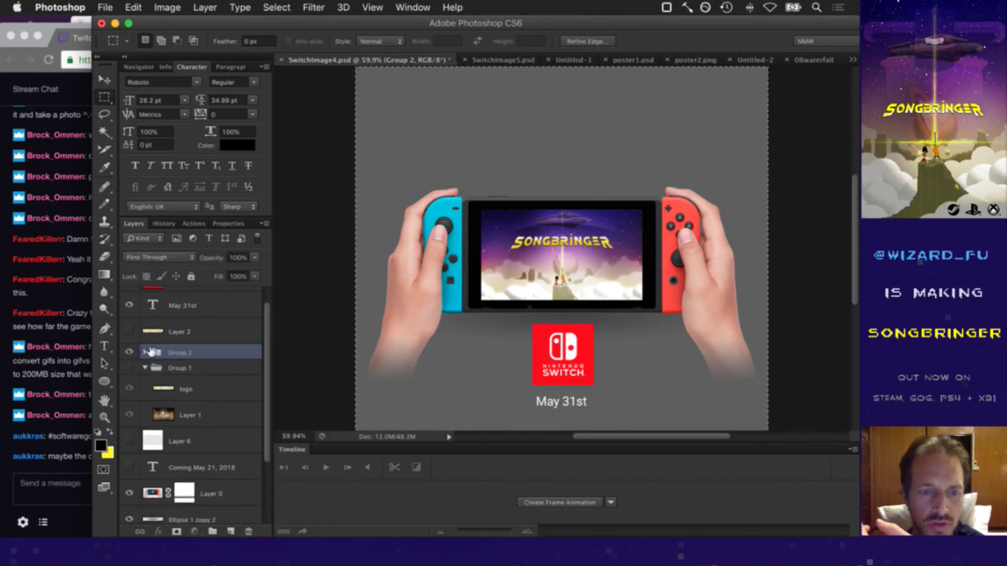
Duplicate the big logo group inside Group 2 and merge the copy into a single layer
left_click(145, 352)
left_click(184, 367)
right_click(184, 367)
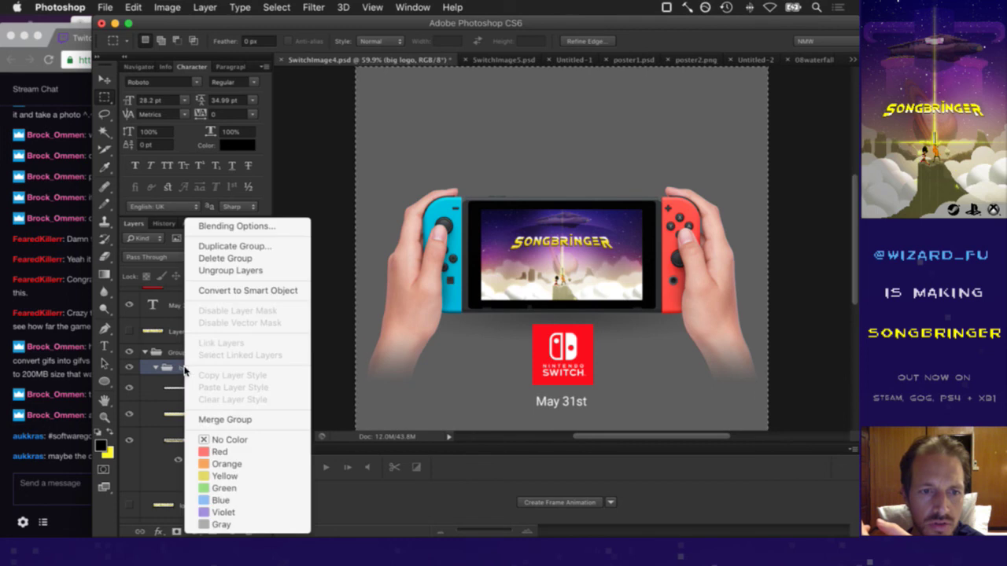
left_click(219, 249)
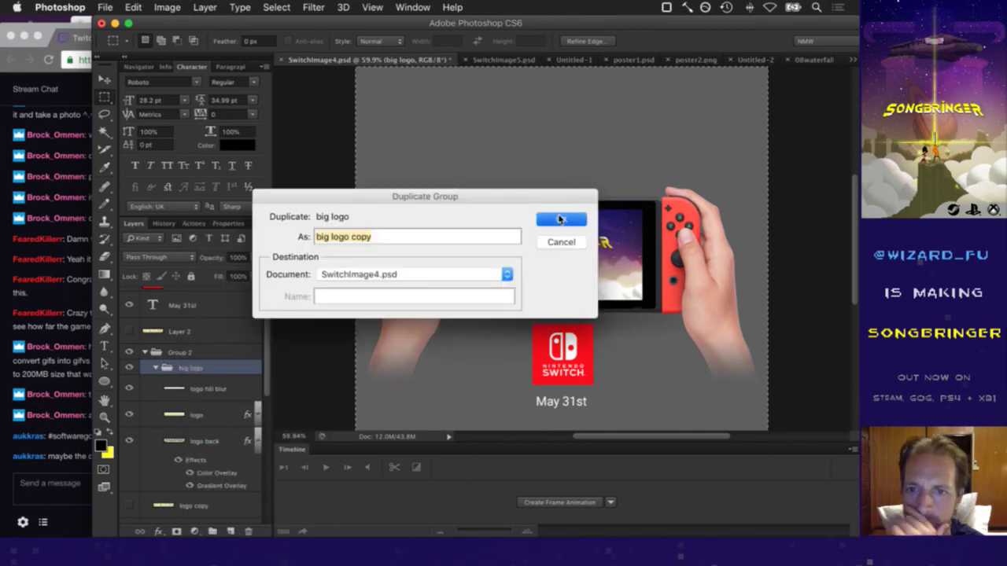
key("Return")
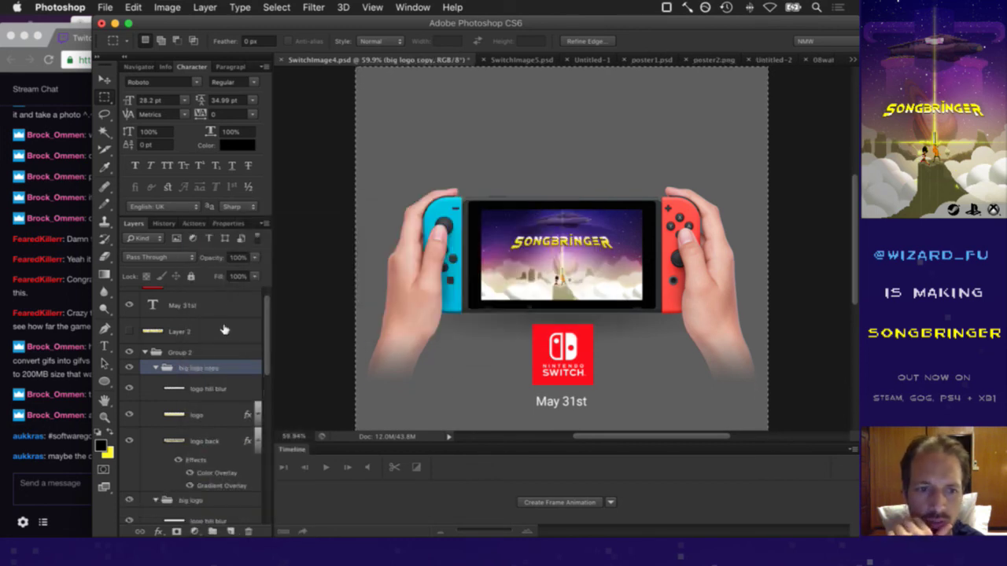
right_click(201, 366)
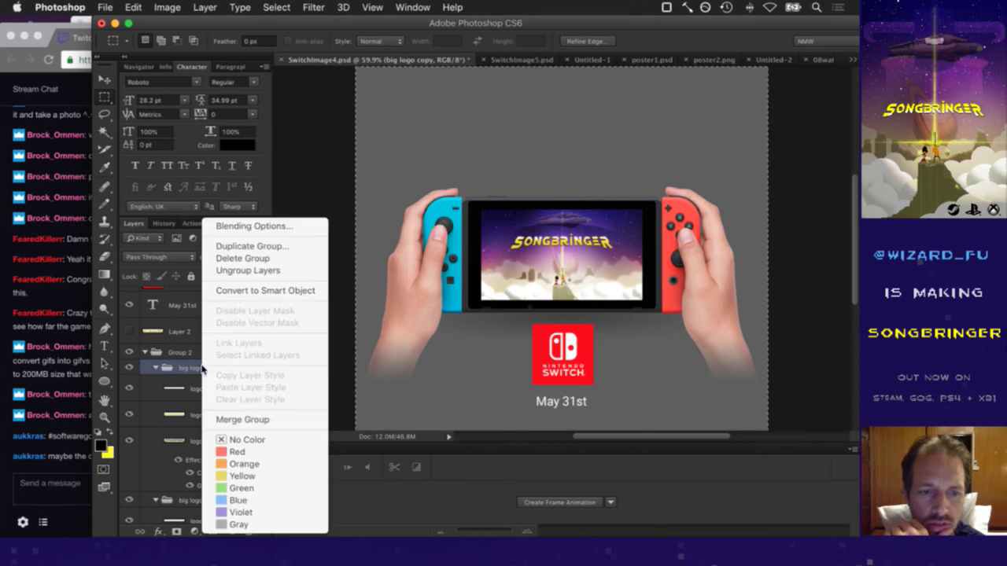
left_click(191, 373)
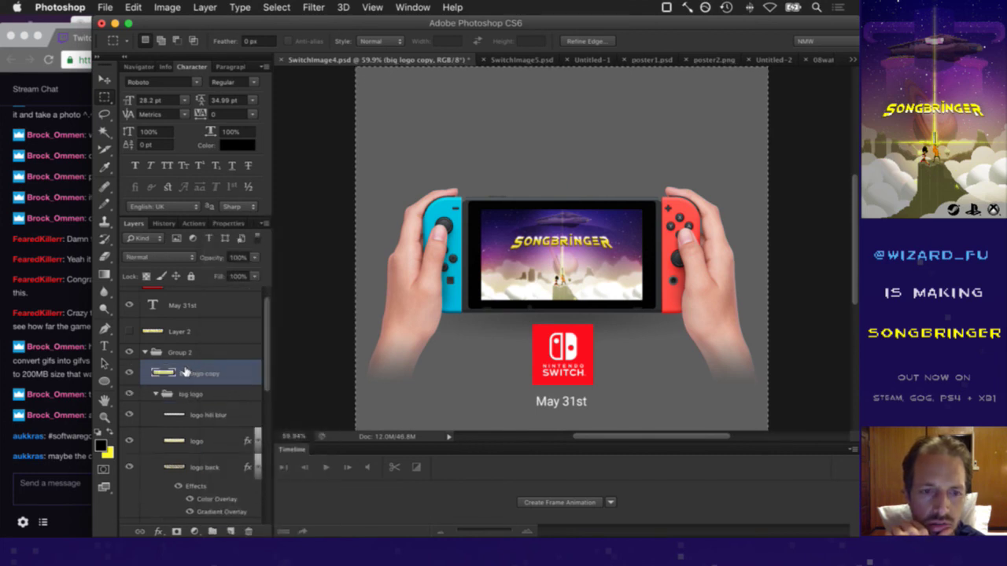
Duplicate the merged big logo copy layer into the 08waterfallA.gif document
right_click(185, 373)
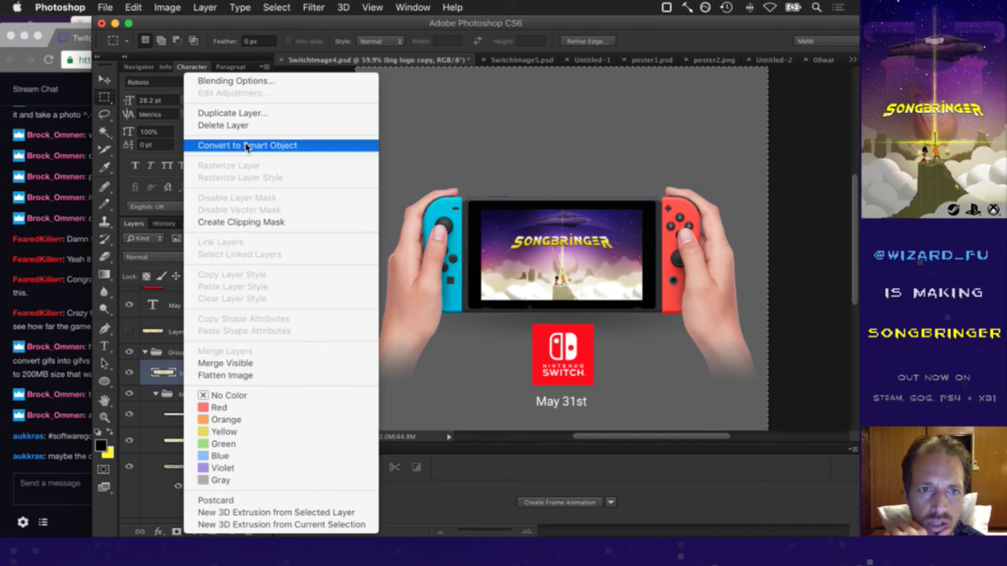
left_click(235, 111)
left_click(393, 275)
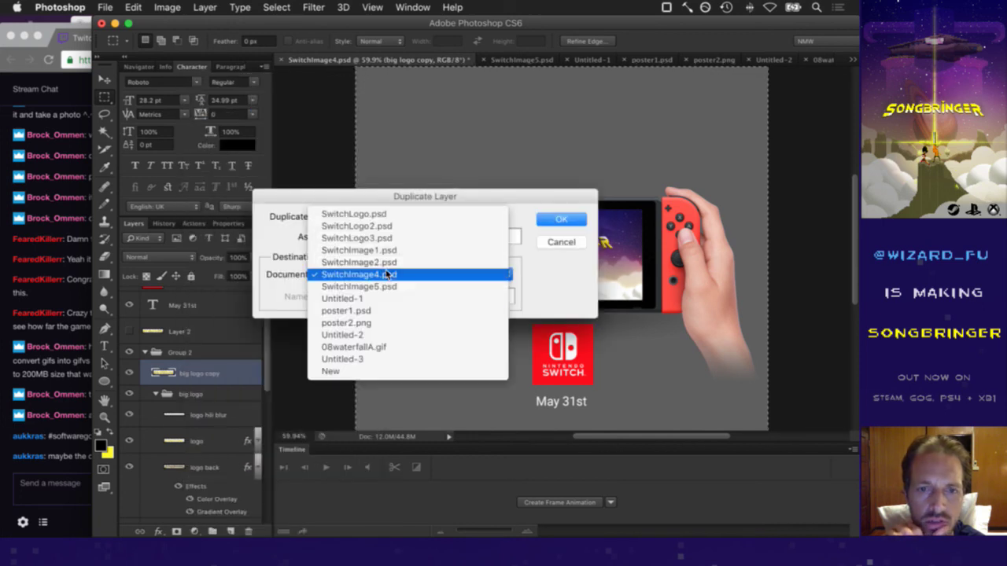
left_click(385, 349)
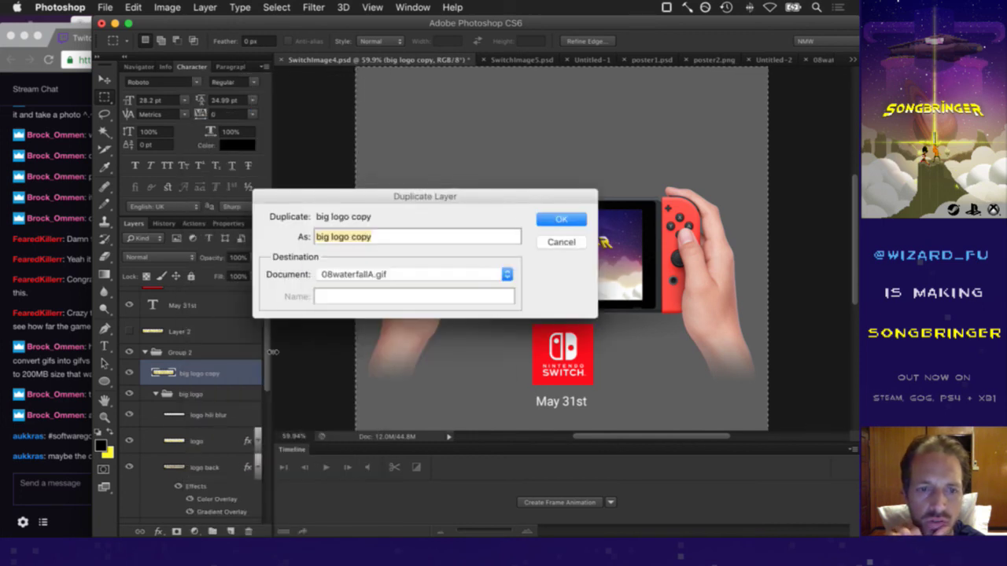
left_click(544, 221)
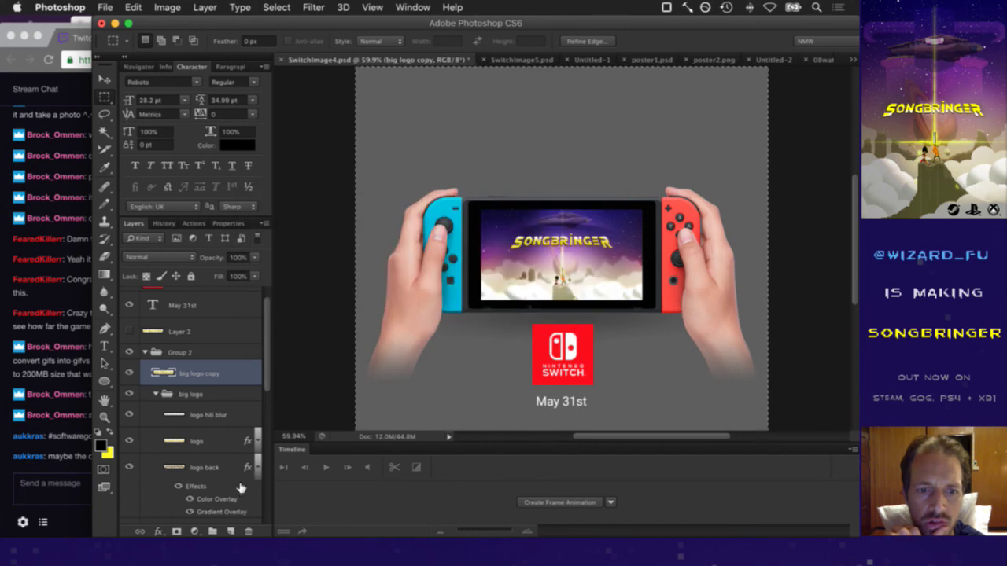
Delete the merged big logo copy layer from SwitchImage4.psd and save the file
left_click(246, 532)
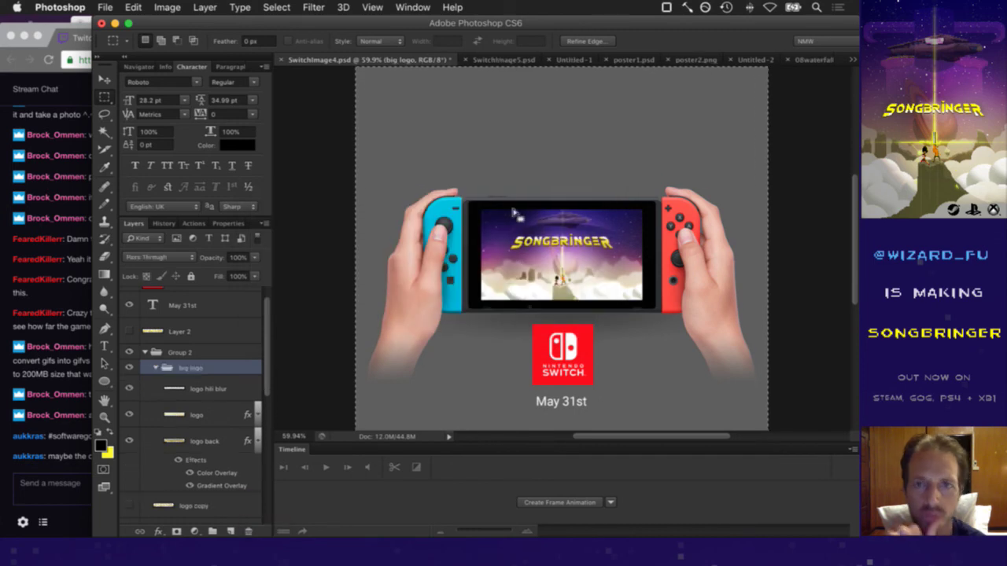
key("super+s")
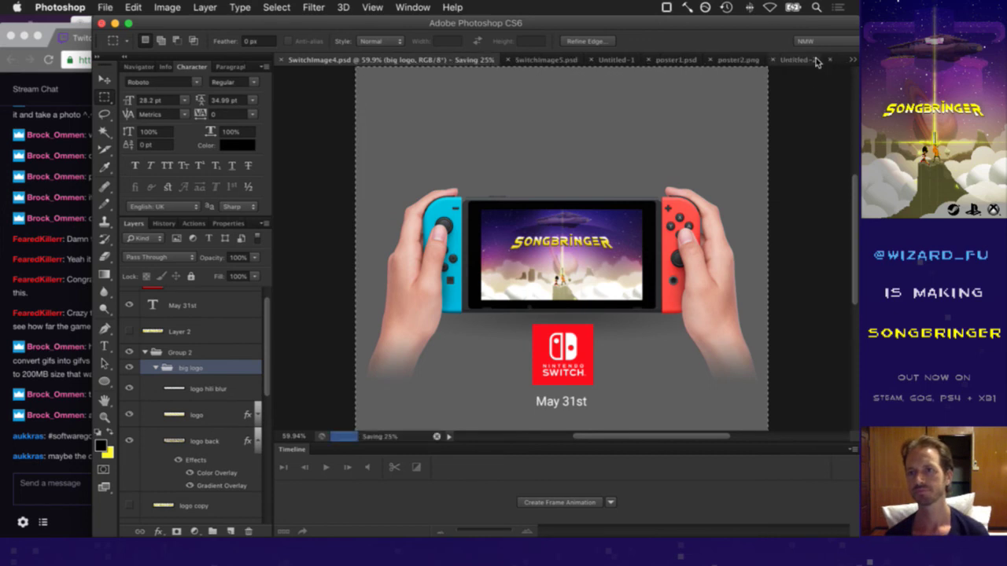
In 08waterfallA.gif, move the Songbringer logo over the upper part of the console screen, at about X 512, Y 329 px
left_click(810, 63)
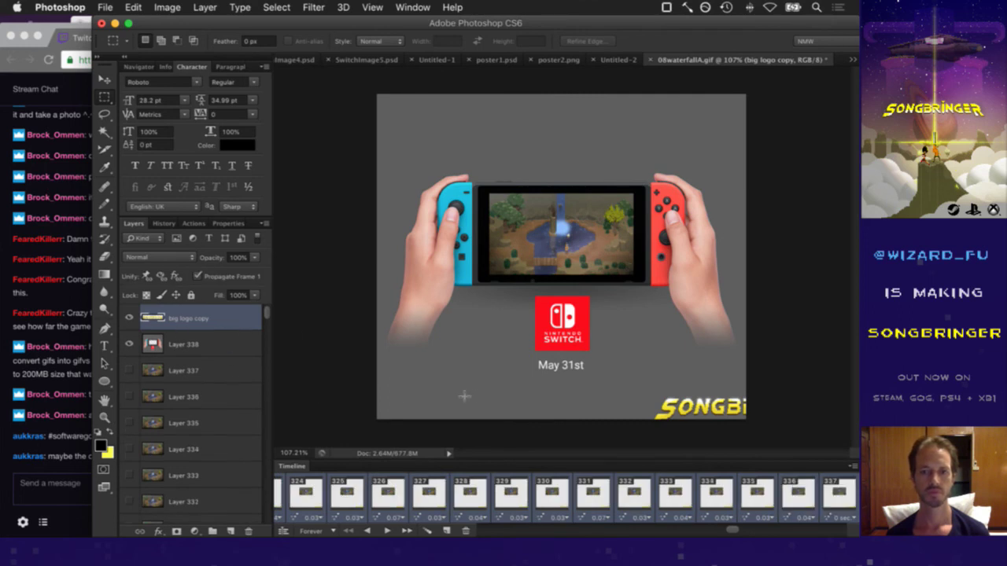
key("v")
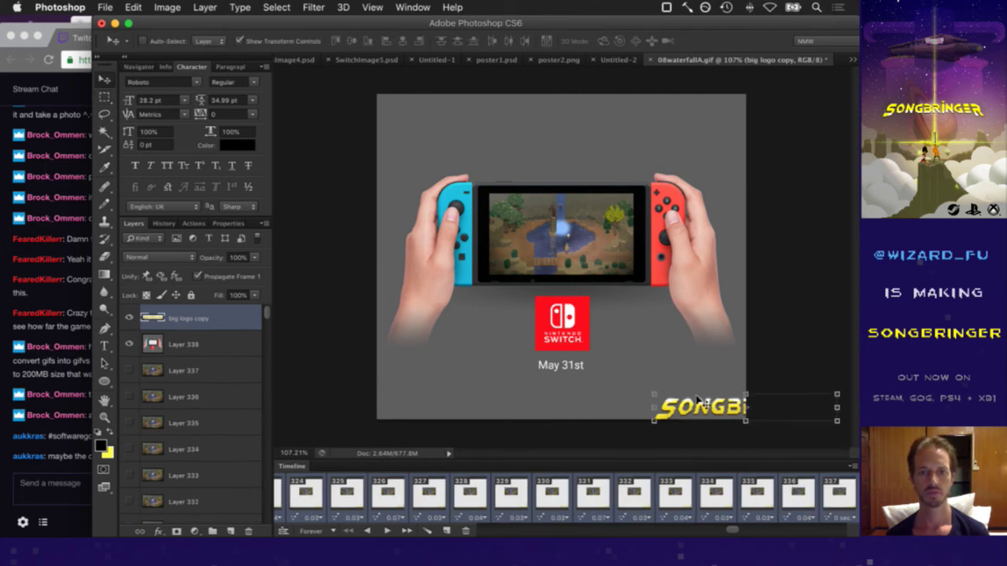
left_click_drag(698, 402, 512, 203)
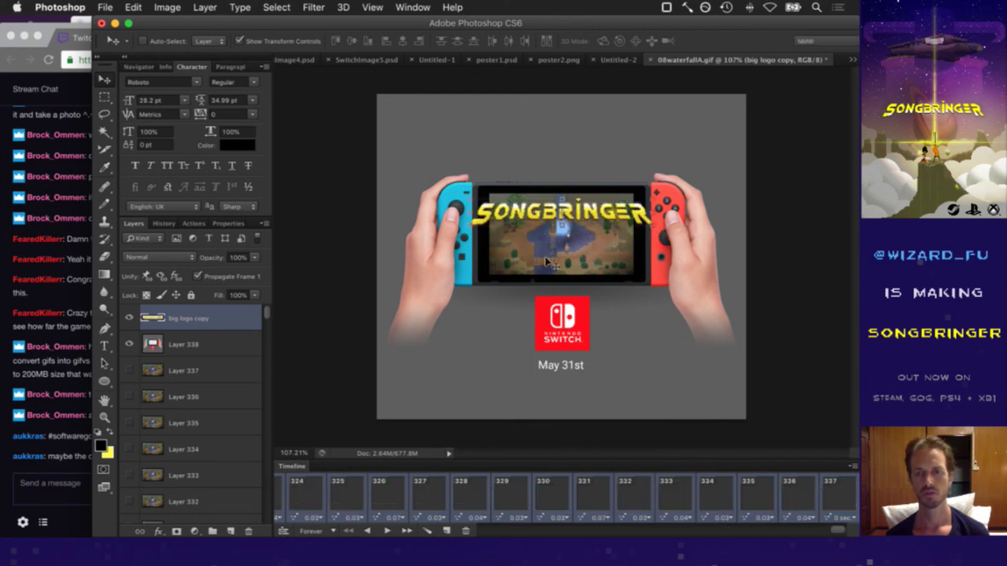
mouse_move(582, 208)
left_mouse_down()
mouse_move(578, 134)
mouse_move(582, 207)
left_mouse_up()
Scale the Songbringer logo to 50% width and 50% height with Free Transform
key("super+t")
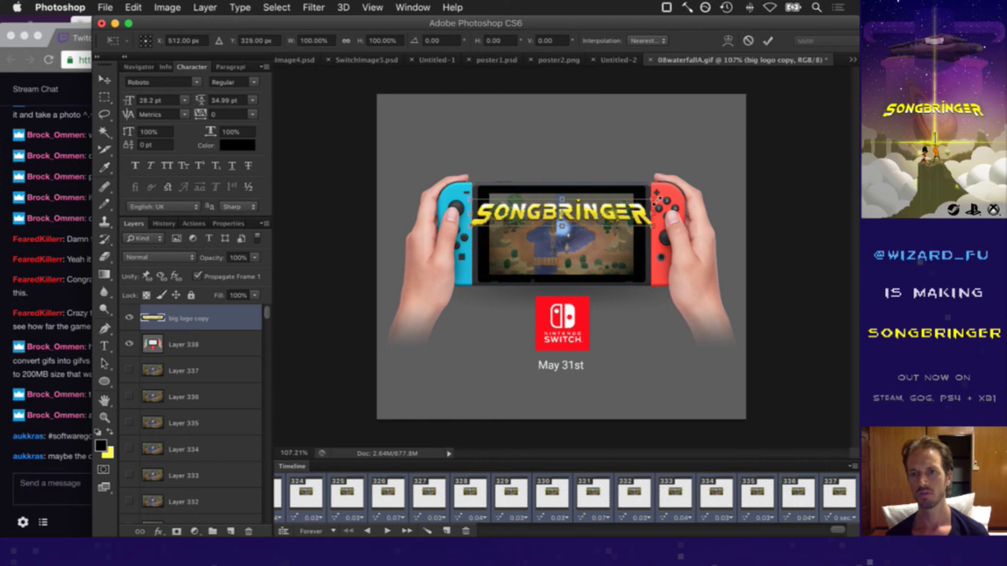
left_click(314, 40)
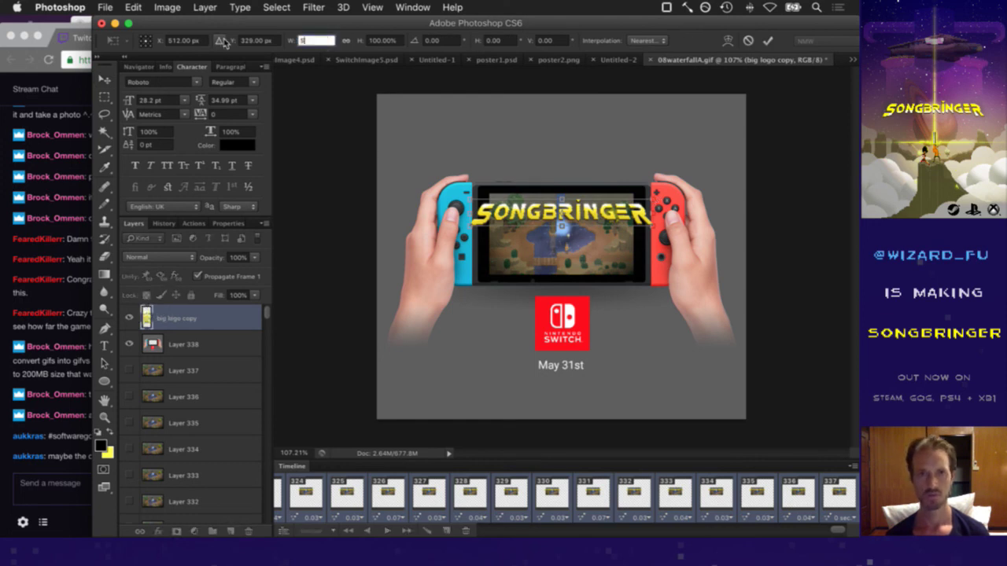
type("50%")
key("Tab")
type("50")
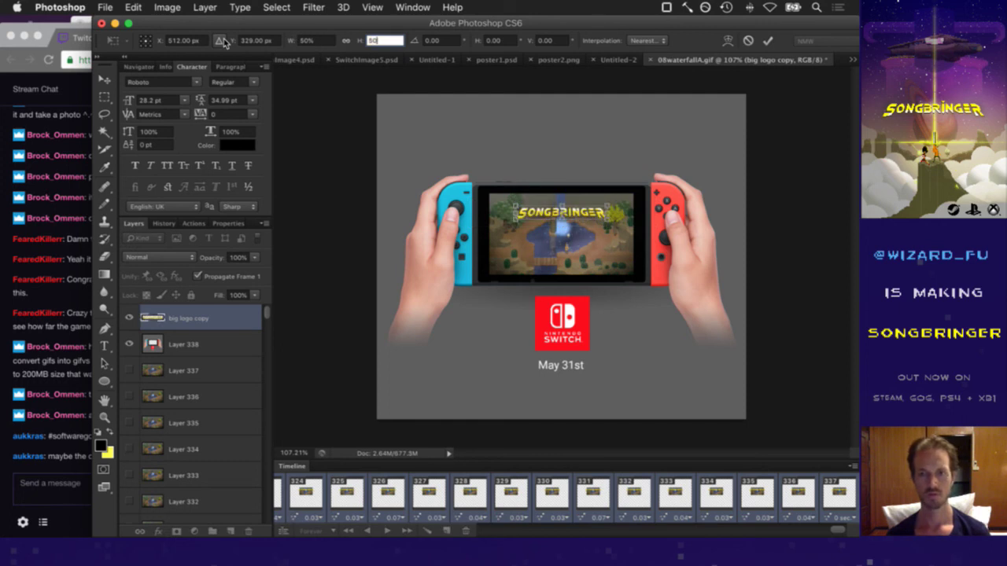
key("Return")
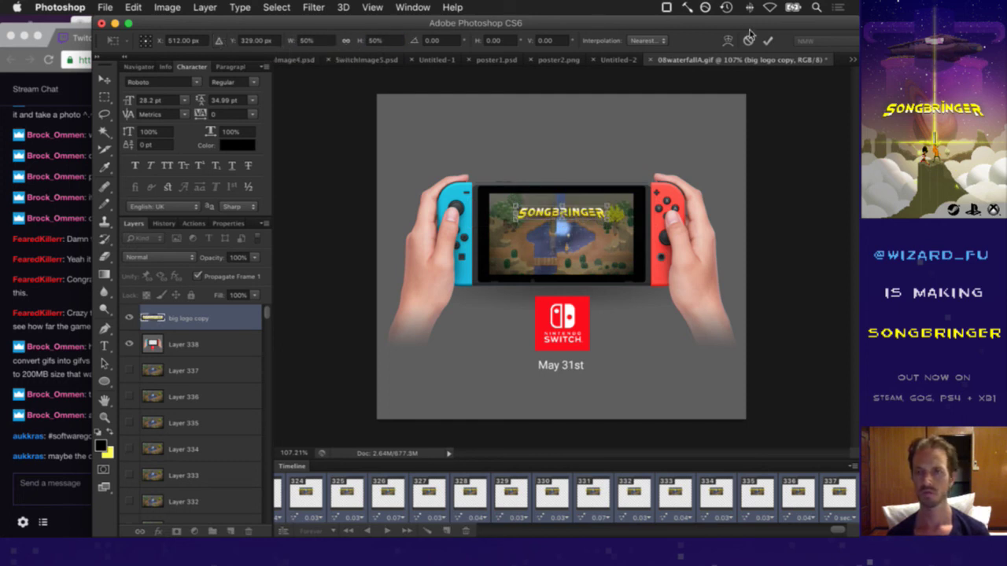
key("Return")
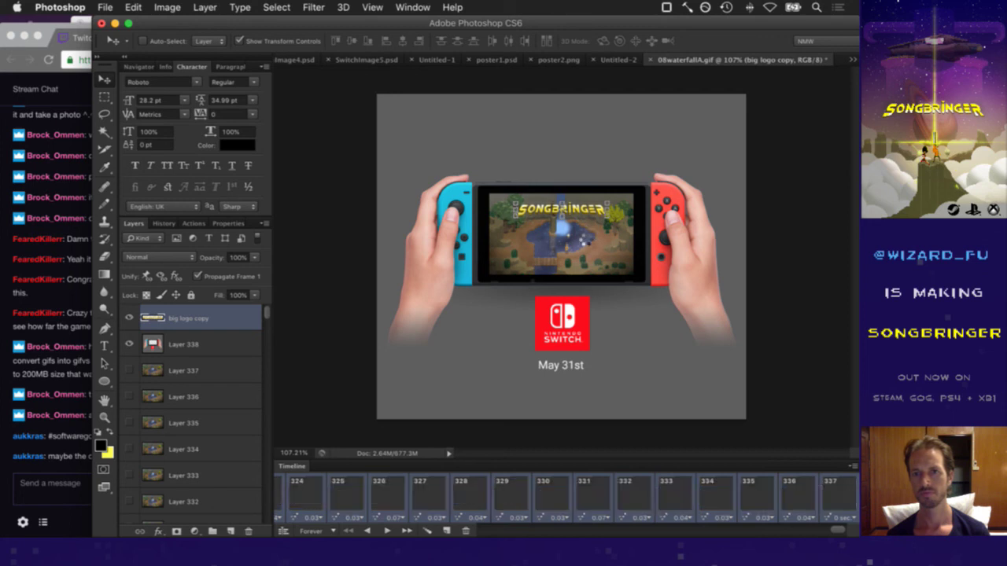
Hide and reshow the big logo copy layer with all animation frames selected
key("m")
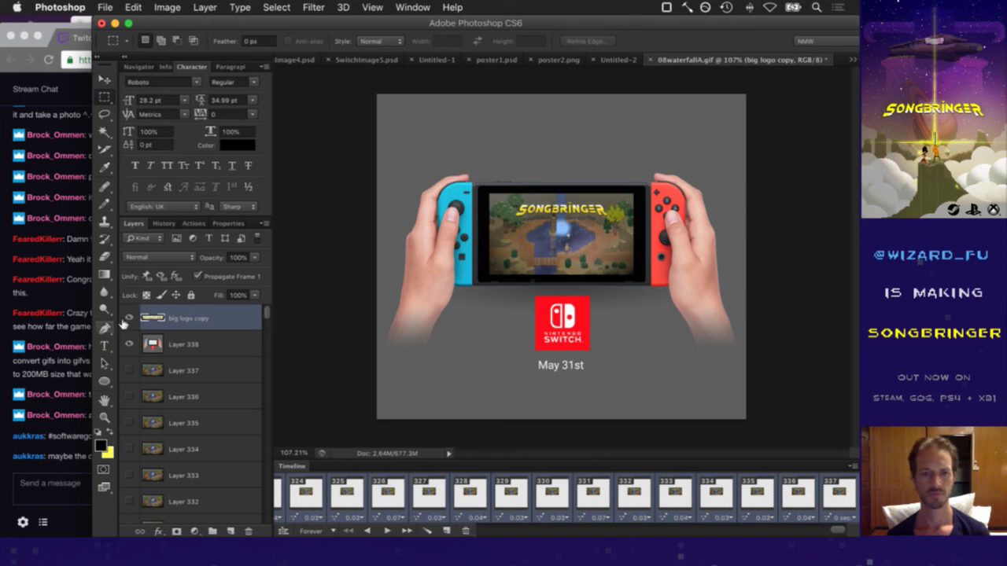
left_click(128, 318)
left_click(129, 318)
Check frame 327, select all animation frames from 1 to 337, and make the console artwork on Layer 338 visible in every frame
left_click(430, 490)
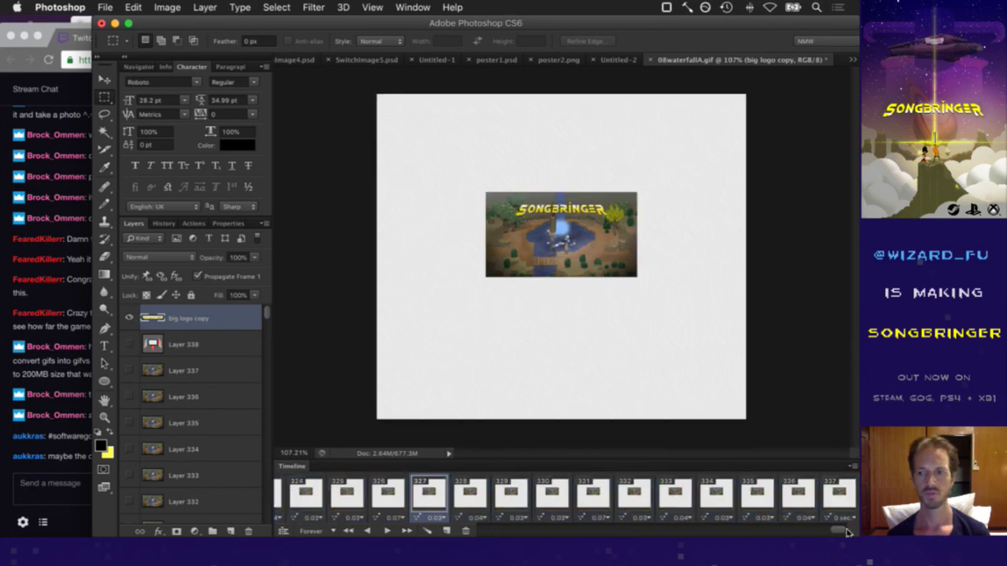
left_click_drag(843, 532, 460, 529)
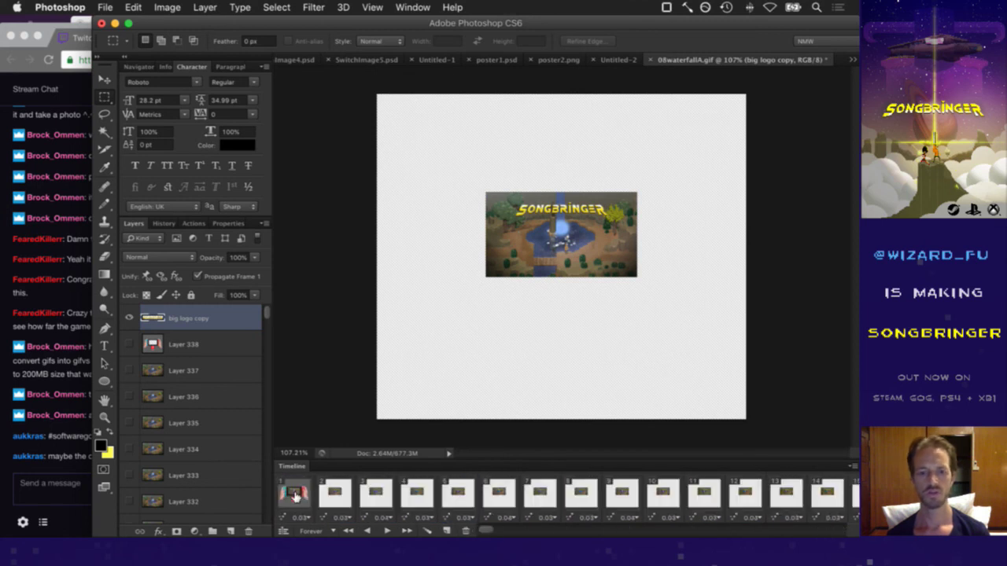
left_click(295, 494)
left_click_drag(488, 531, 851, 535)
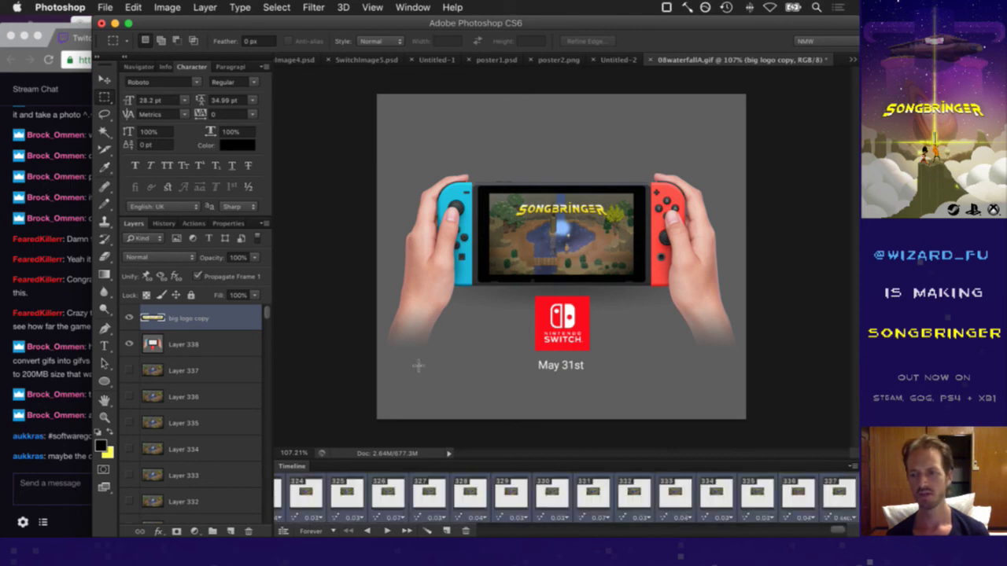
left_click(129, 343)
left_click(128, 344)
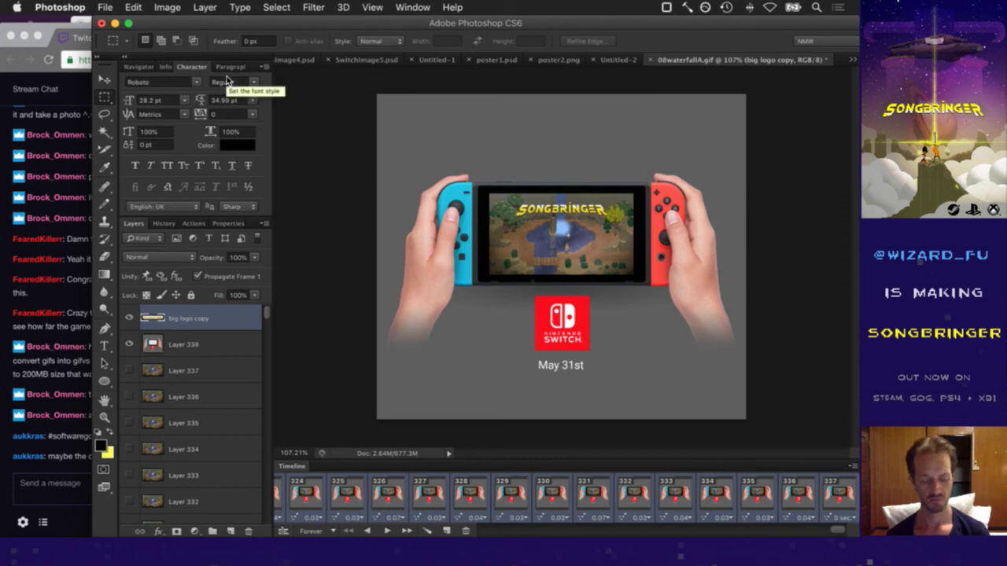
Open Save for Web for the animated GIF and set its dithering to Diffusion
key("super+alt+shift+s")
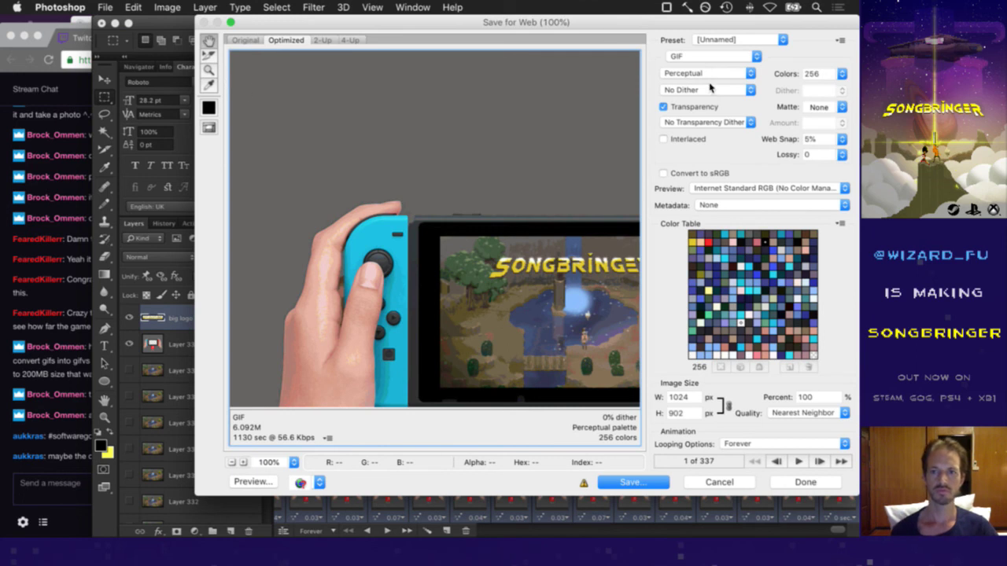
left_click(707, 91)
left_click(692, 110)
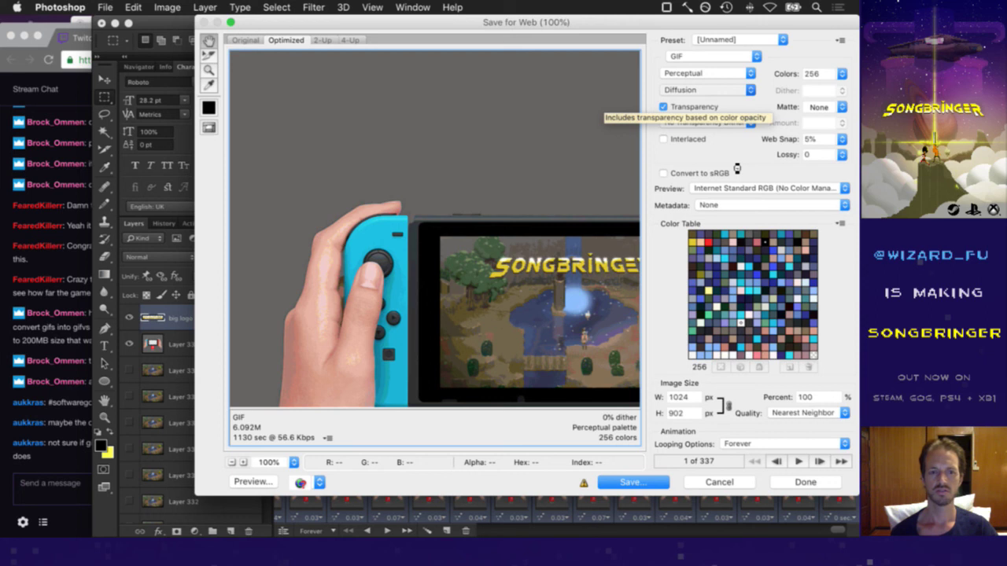
left_click(72, 466)
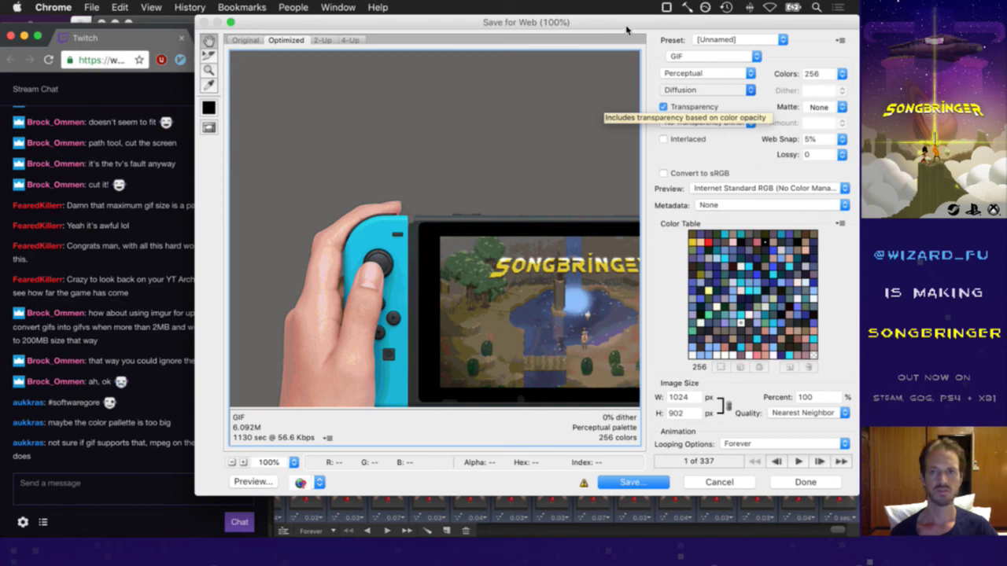
key("super+Tab")
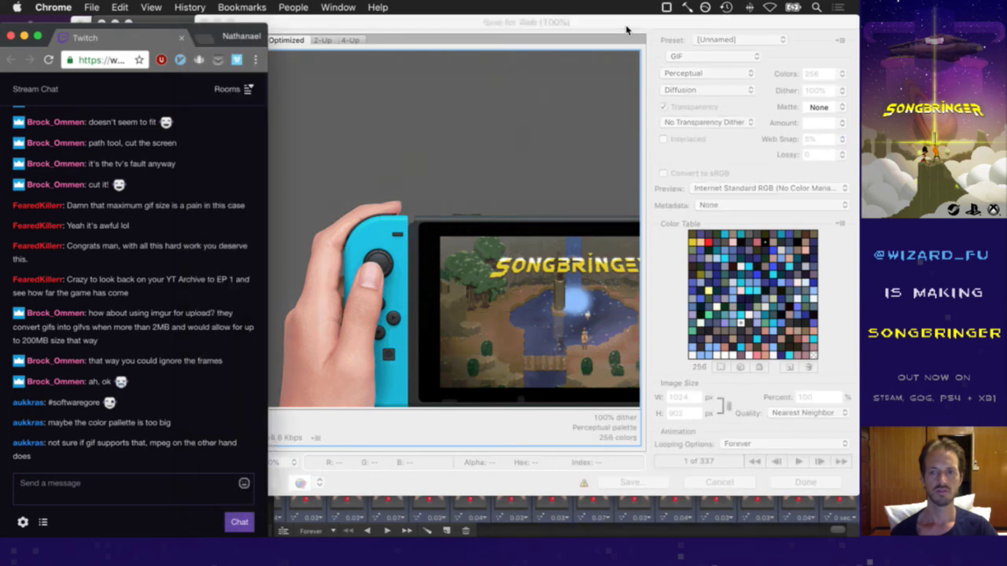
left_click(626, 29)
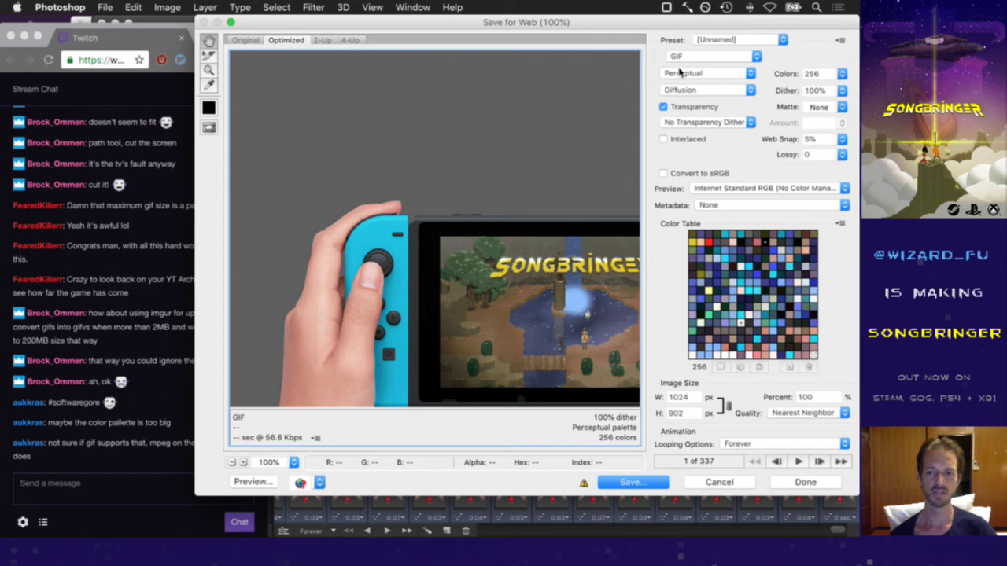
Try to save the optimized animation as 08waterfallA-frame.gif in the Screenshots folder
left_click(635, 483)
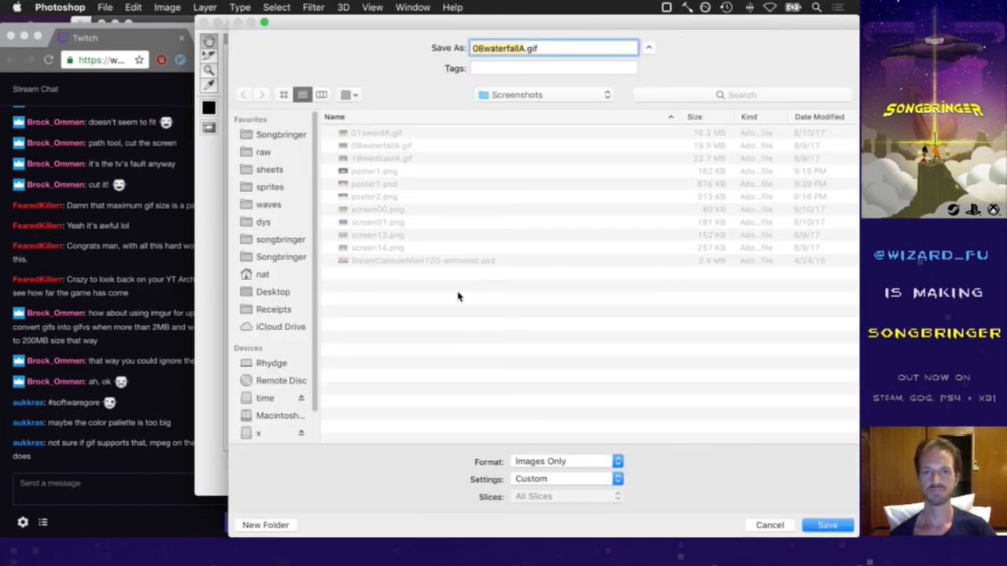
left_click(525, 48)
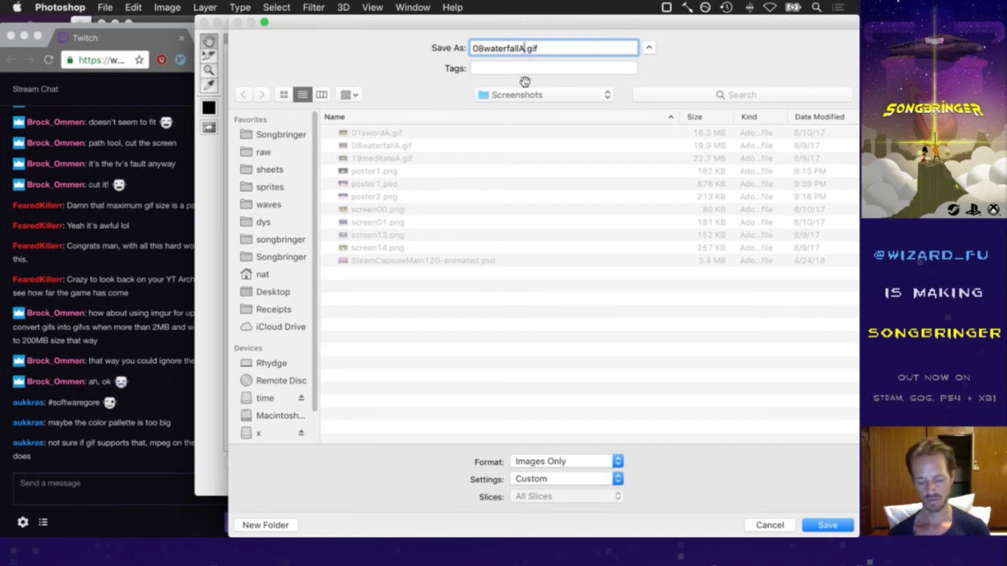
type("-frame")
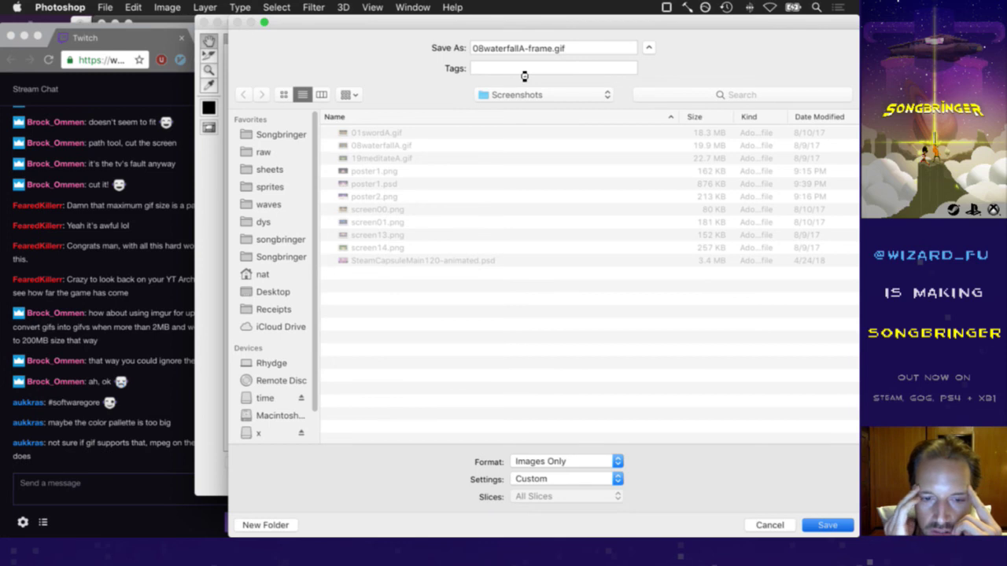
key("Return")
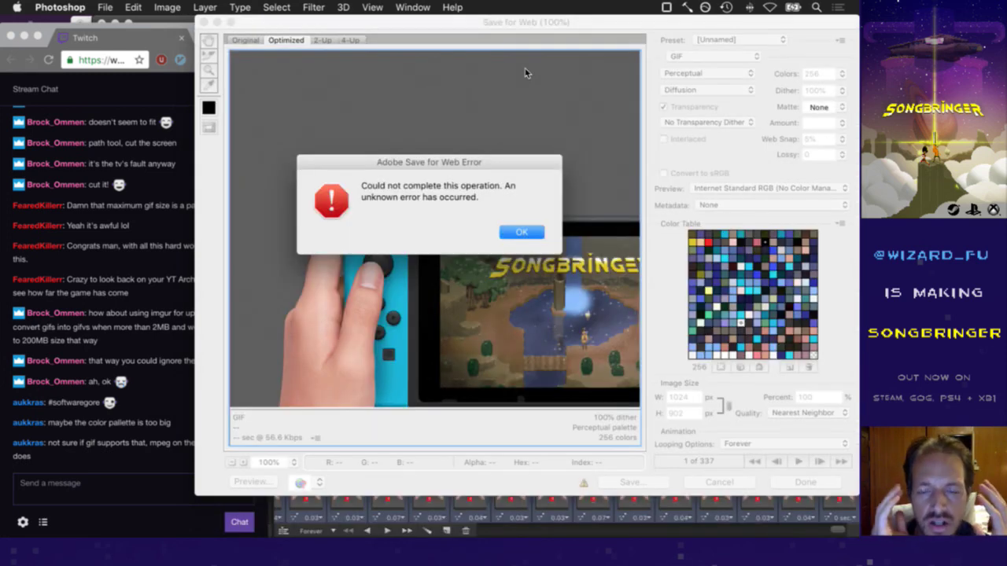
left_click(521, 232)
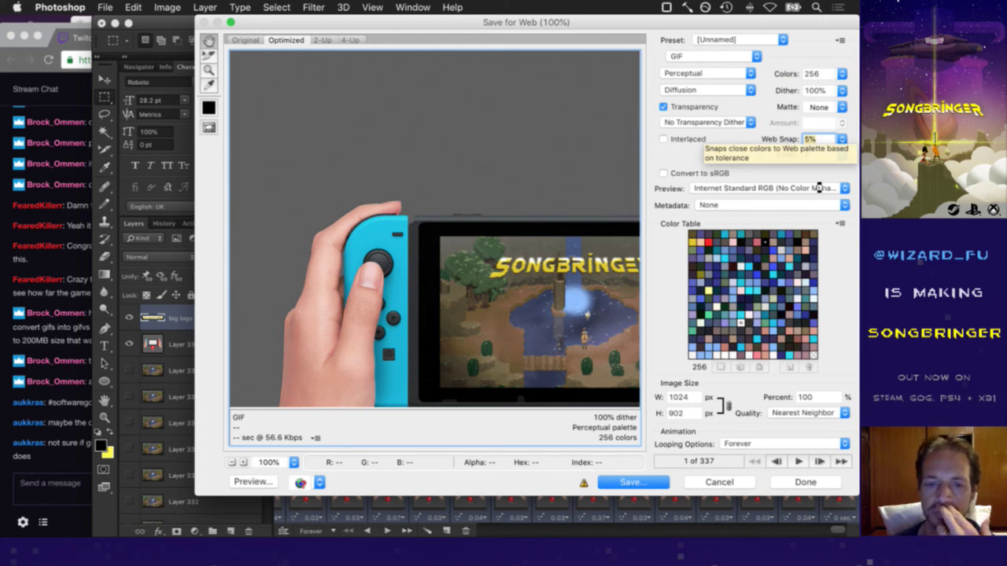
Set the GIF export's Web Snap to 0% and Lossy to 5
type("0")
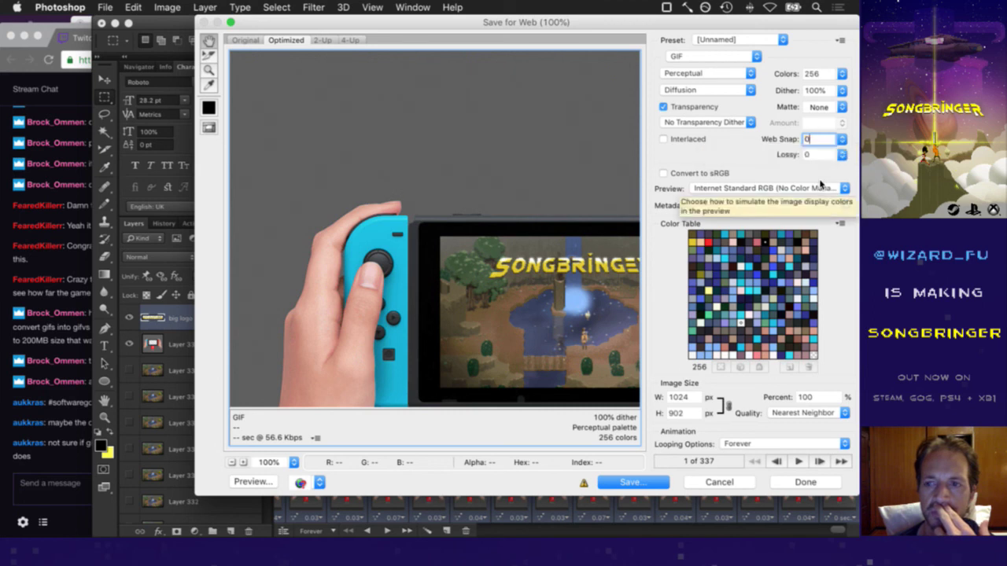
key("Tab")
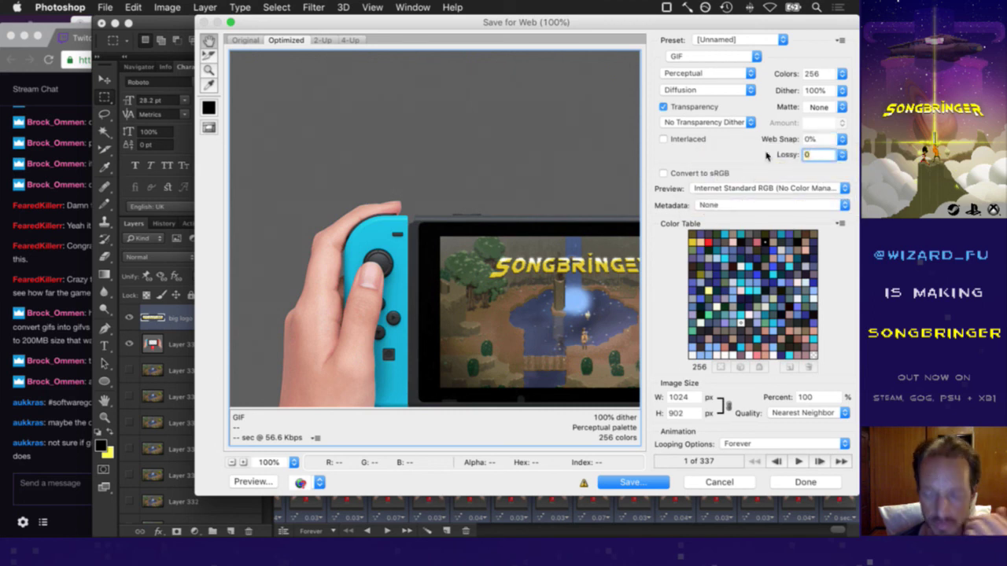
type("5")
key("Tab")
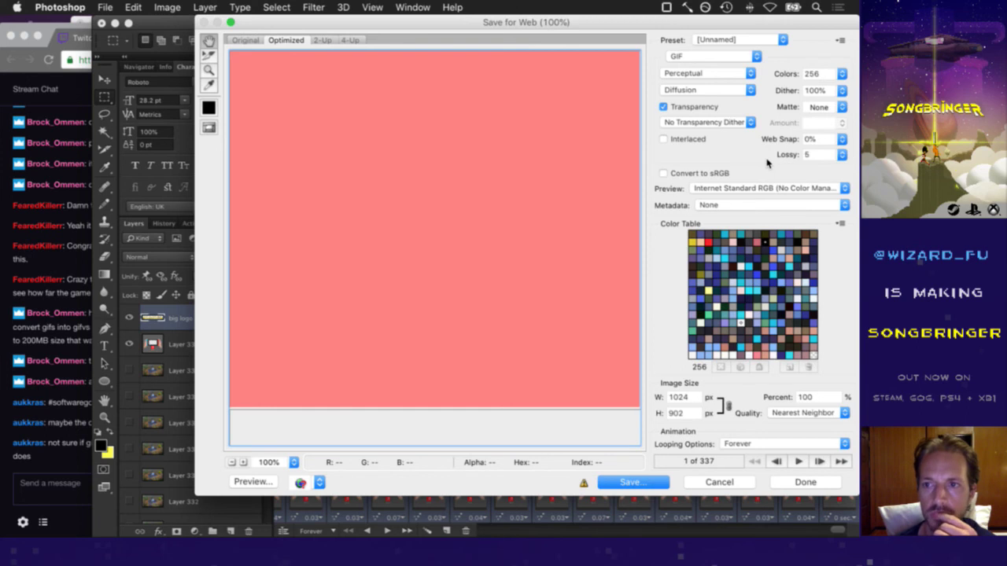
left_click(843, 155)
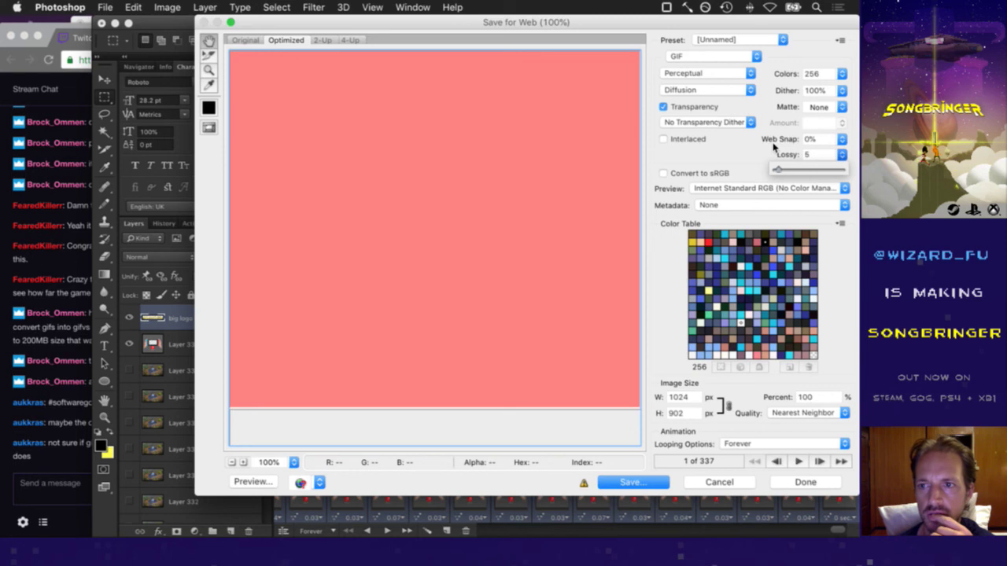
left_click(848, 182)
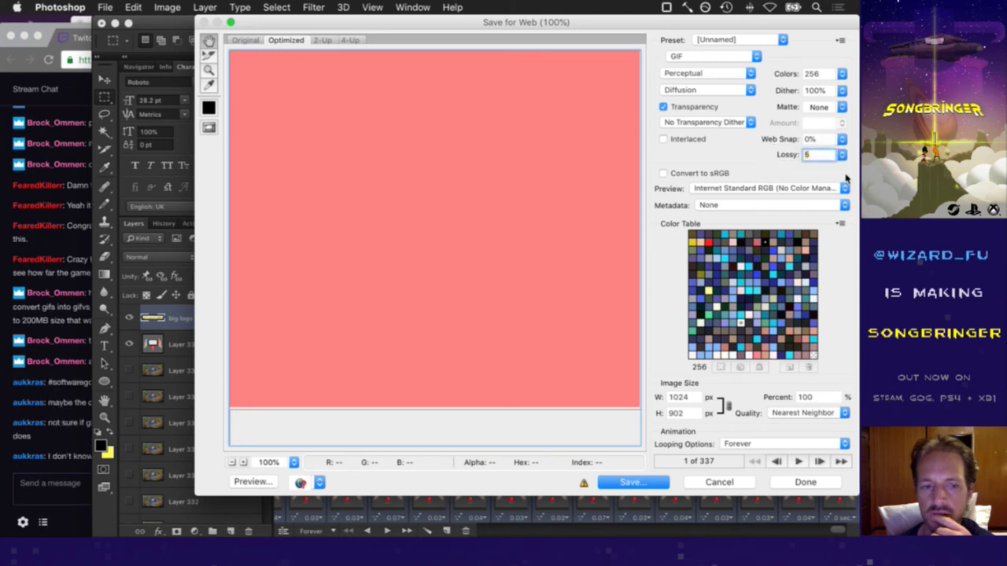
Set the GIF export's Lossy value to 0 and turn on Interlaced
left_click(75, 460)
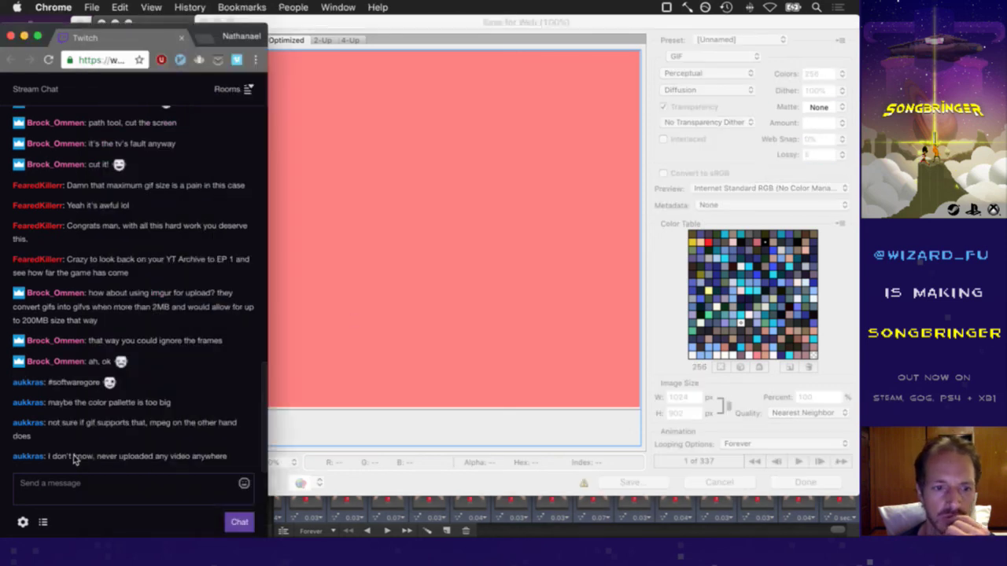
left_click(783, 23)
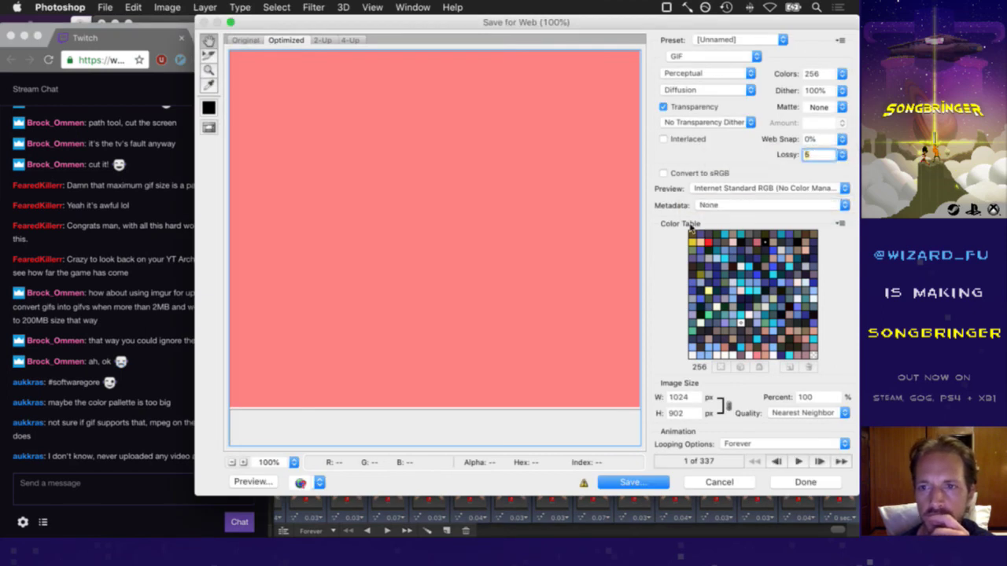
left_click(537, 279)
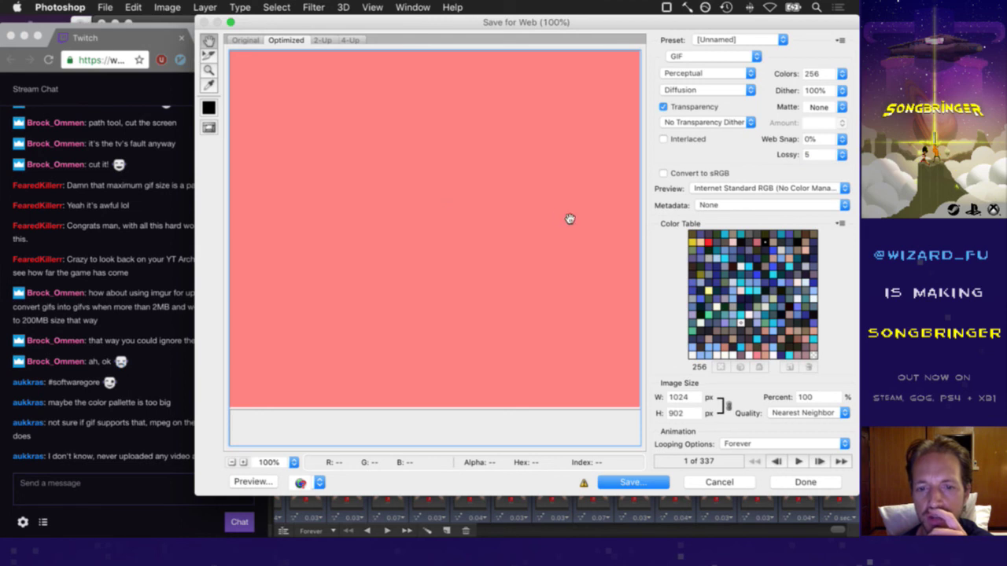
left_click(809, 158)
left_click(809, 158)
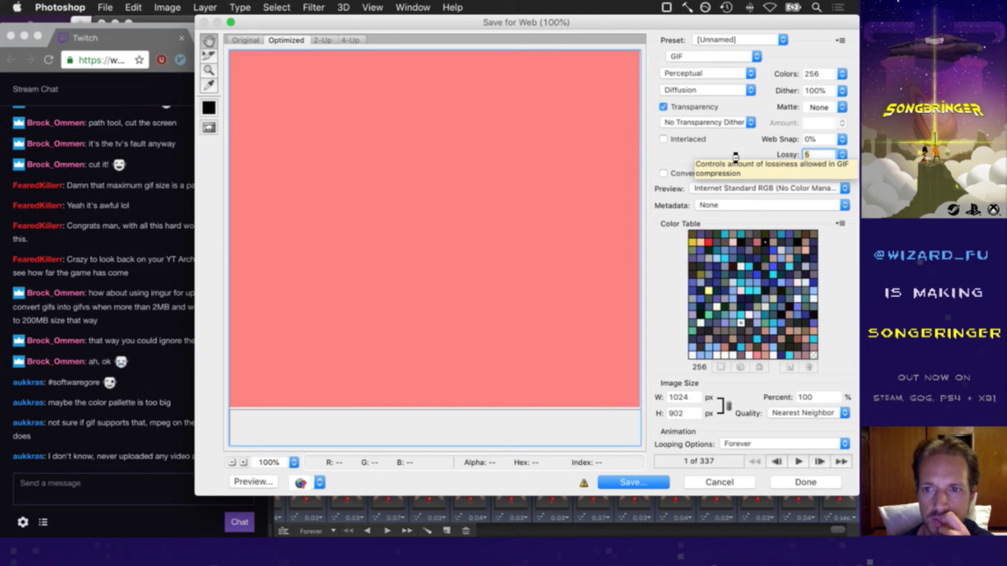
type("0")
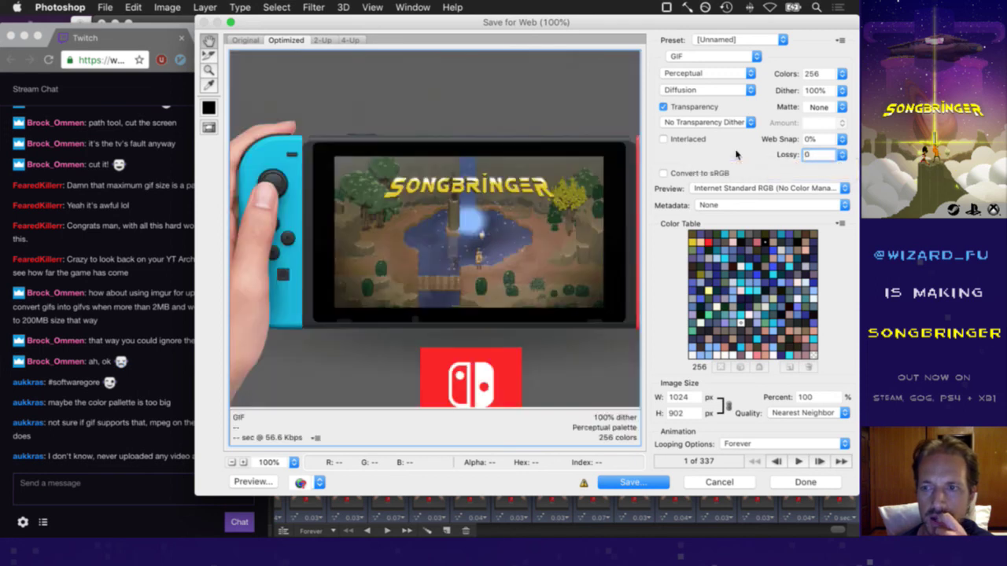
left_click(673, 142)
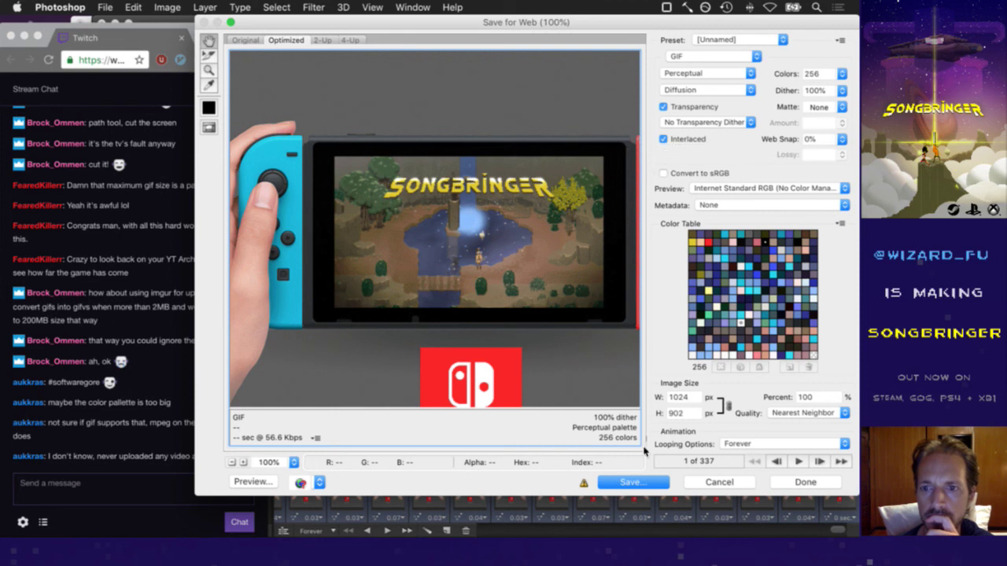
Start saving the interlaced GIF and choose the Nintendo Switch folder as the destination
left_click(634, 483)
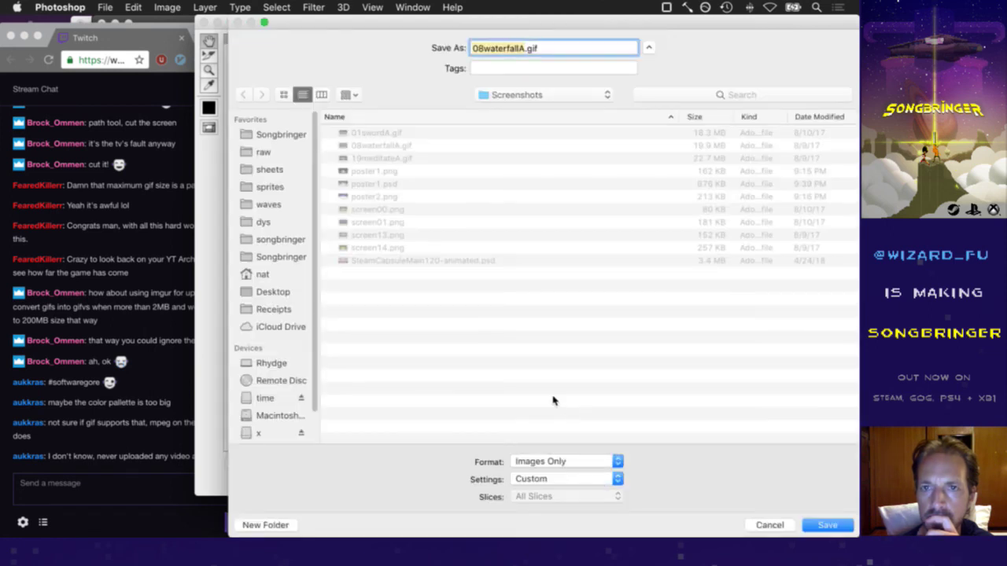
left_click(487, 96)
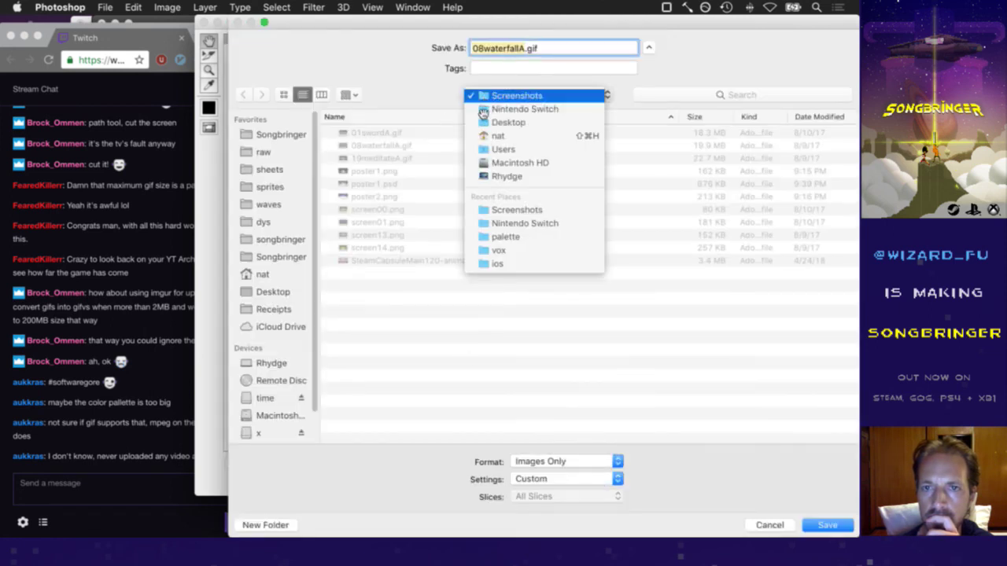
left_click(515, 105)
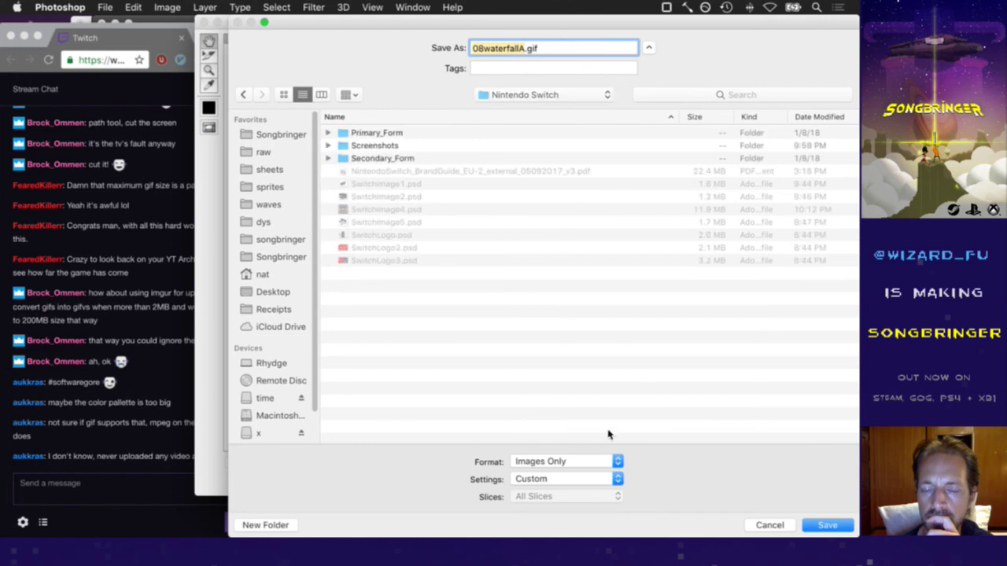